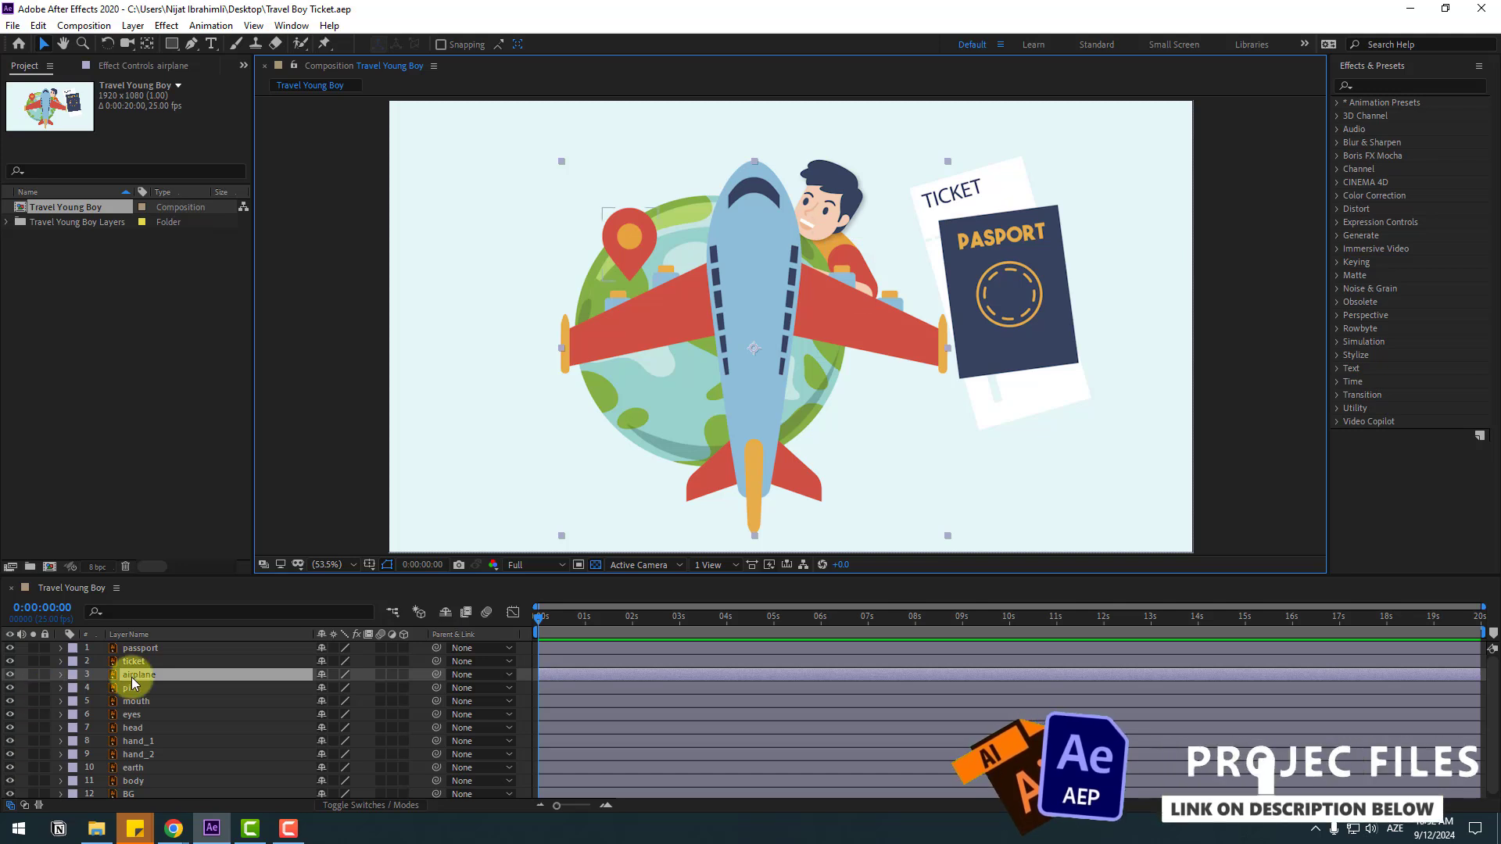
Hide the airplane, earth, head, hand_1, hand_2, eyes, mouth, pin and body layers
click(11, 675)
click(738, 312)
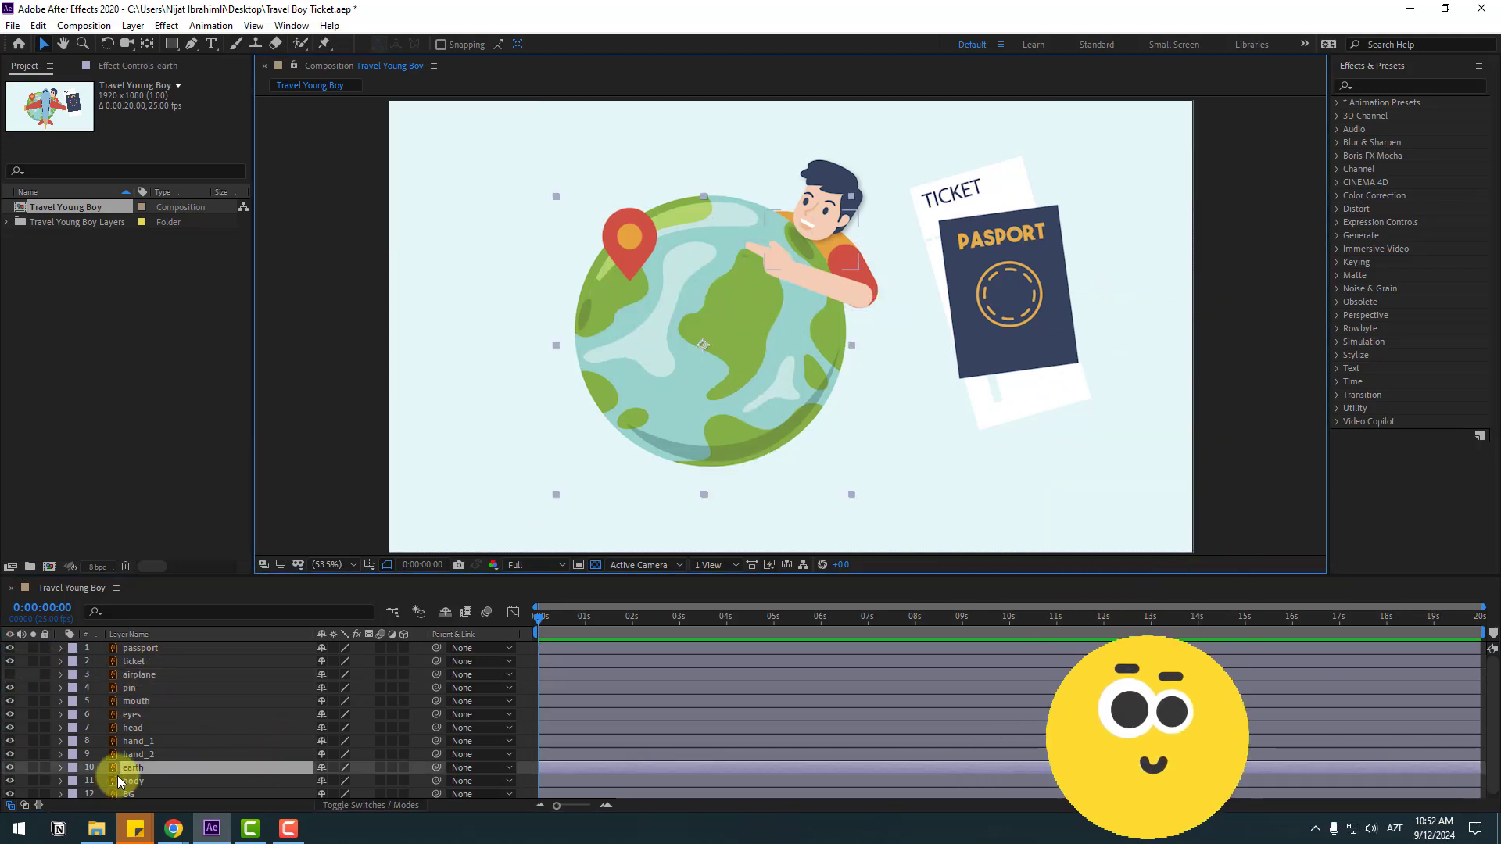
ctrl+click(134, 728)
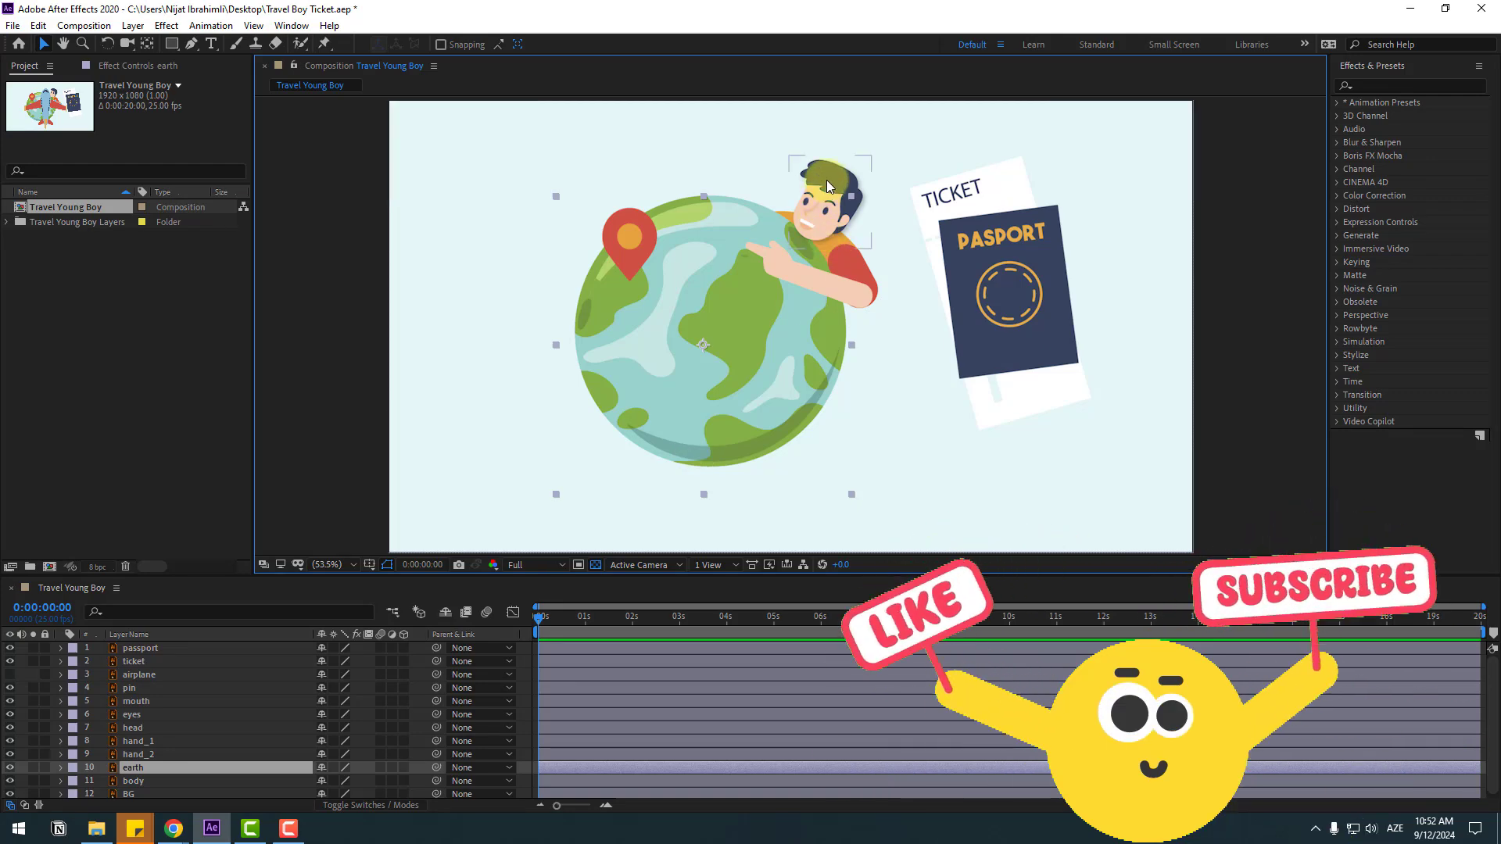
ctrl+click(148, 741)
ctrl+click(137, 754)
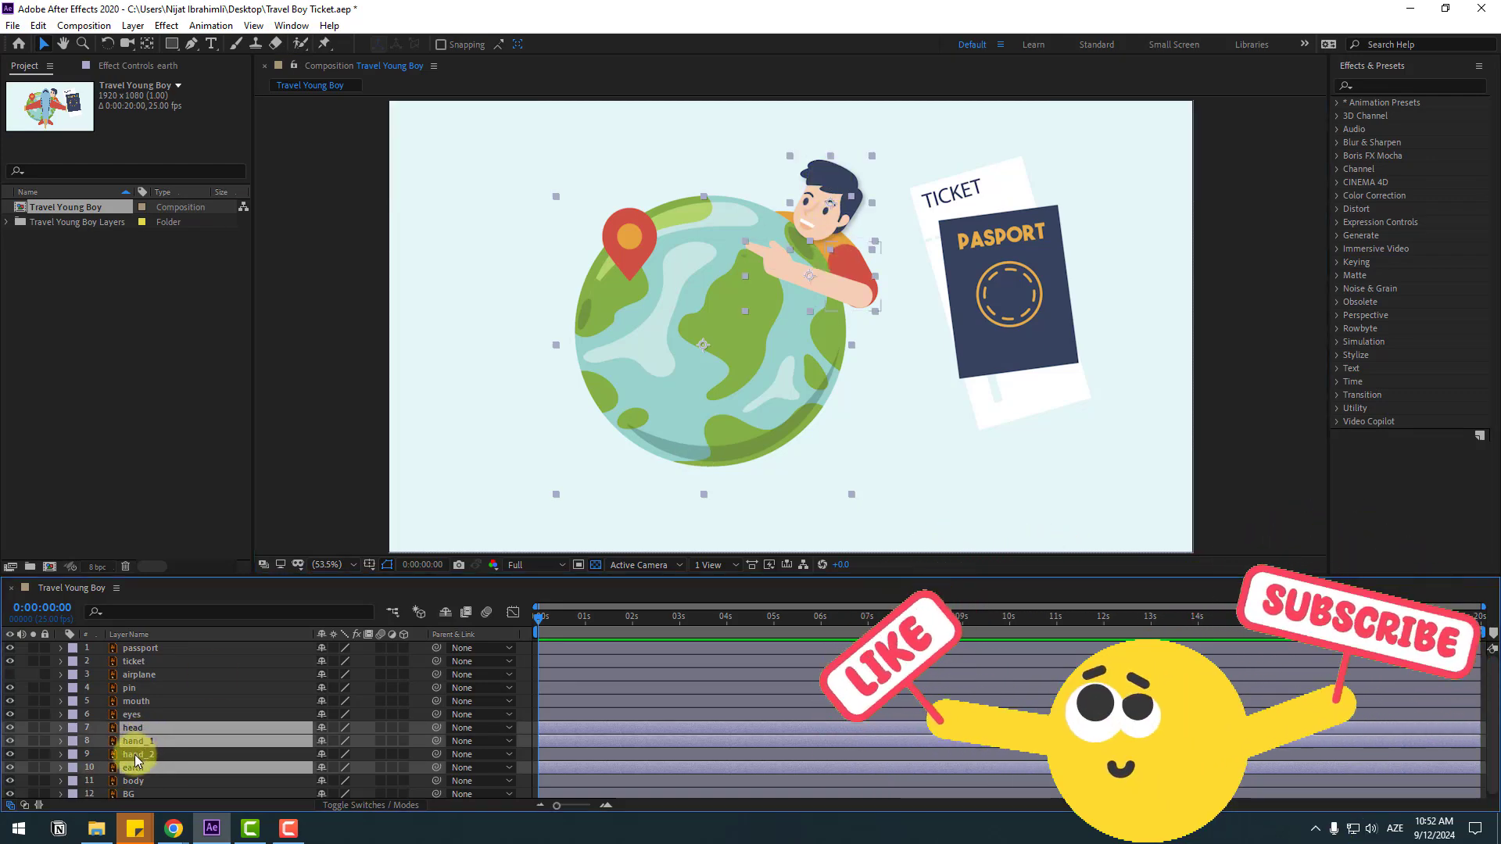
ctrl+click(137, 714)
ctrl+click(135, 702)
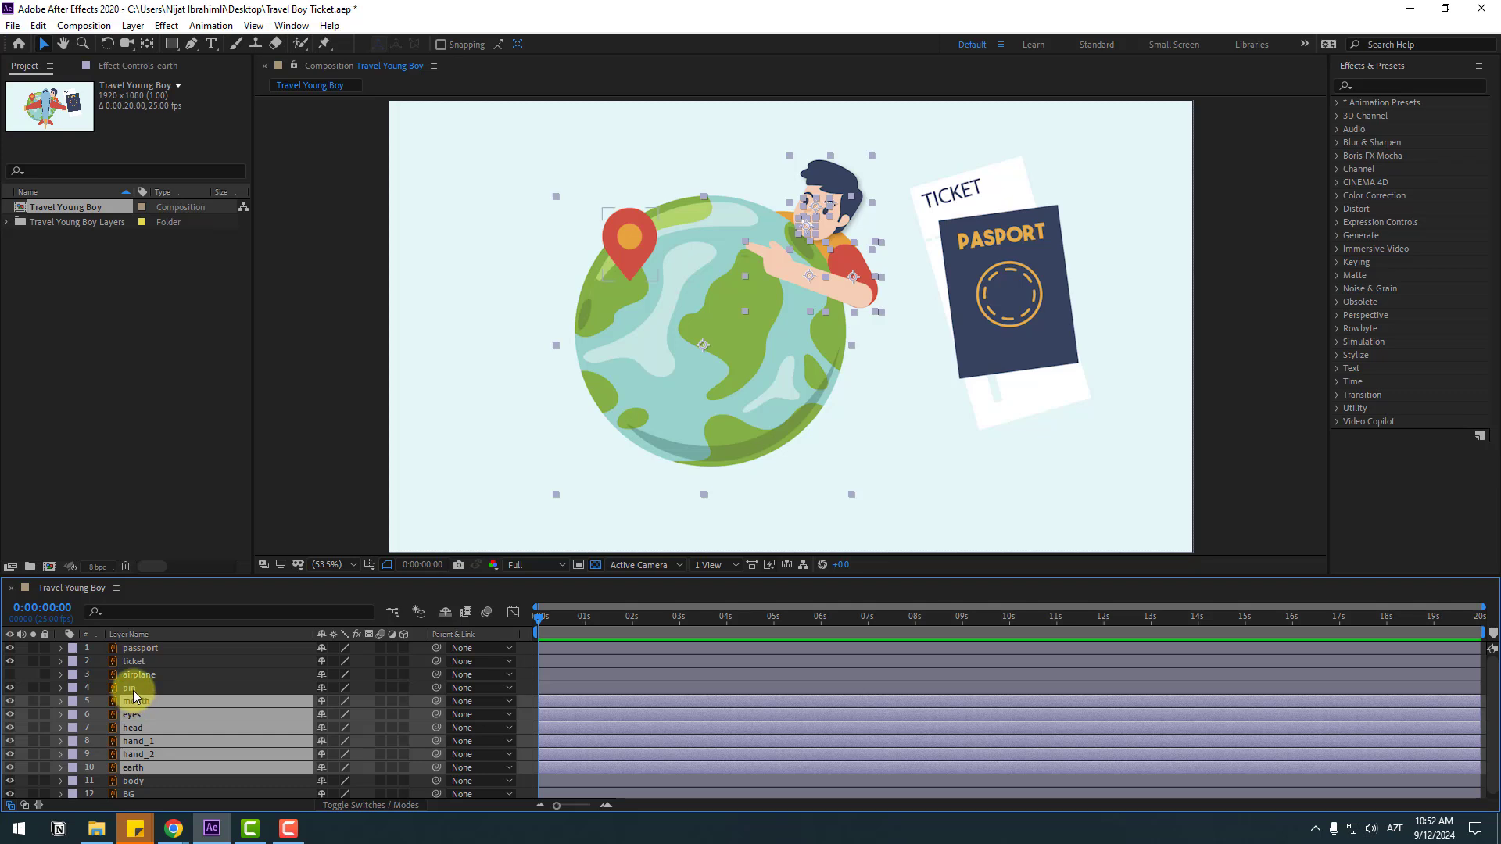
ctrl+click(129, 688)
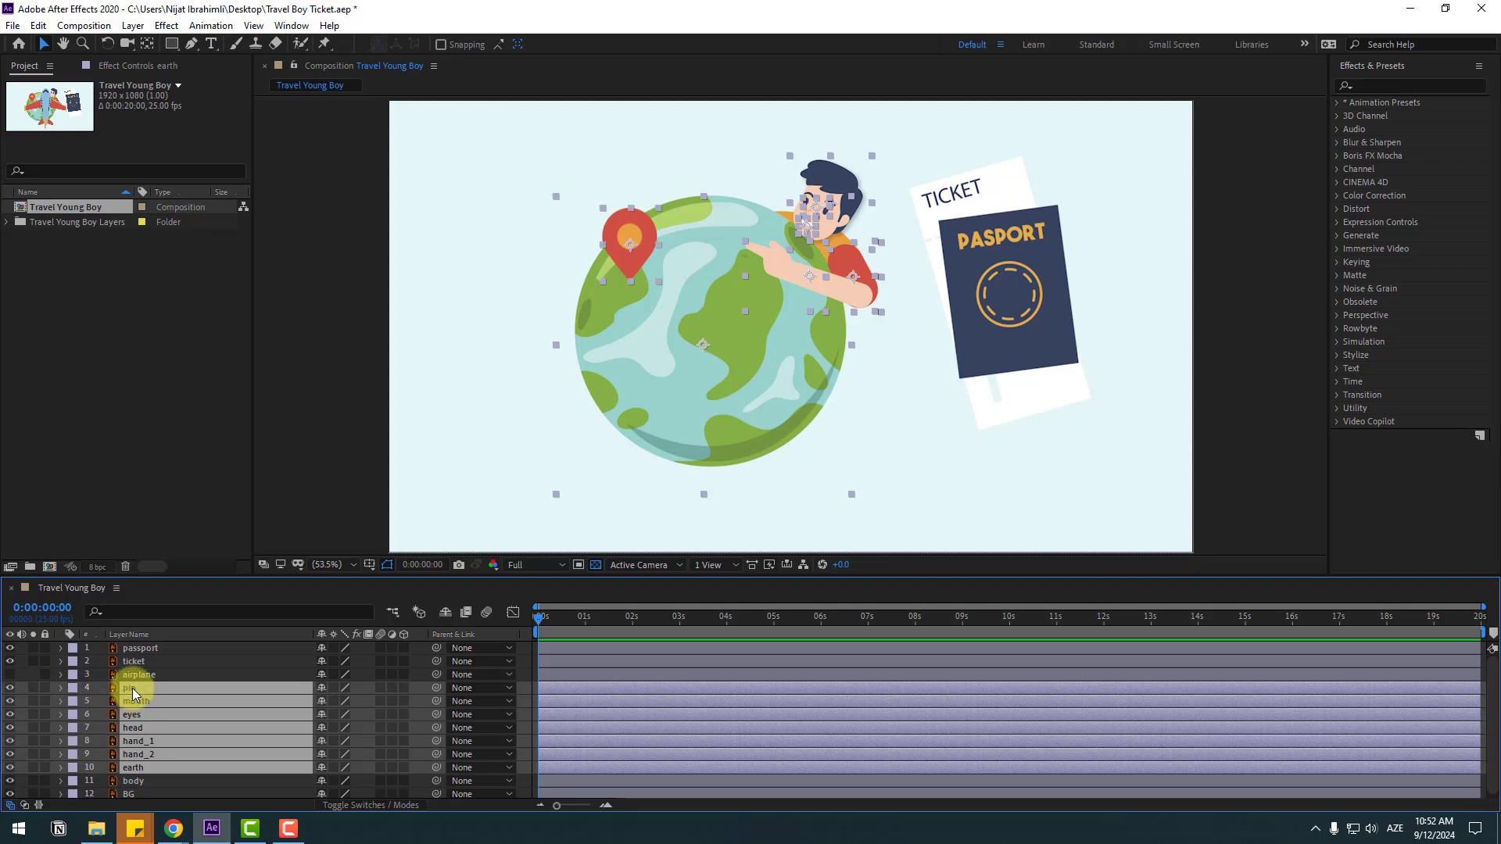
click(11, 688)
click(823, 260)
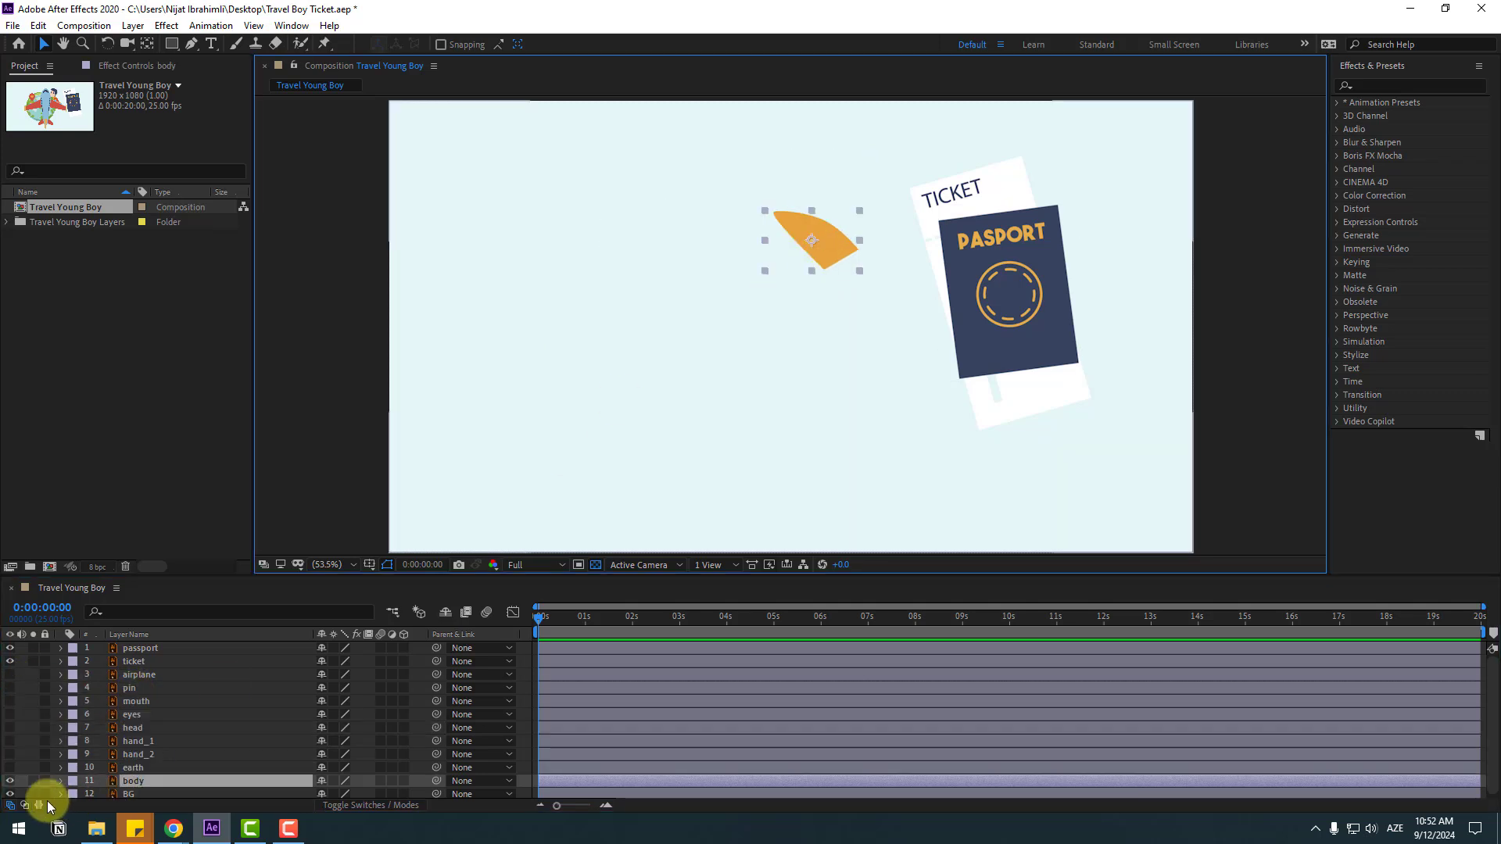
click(11, 781)
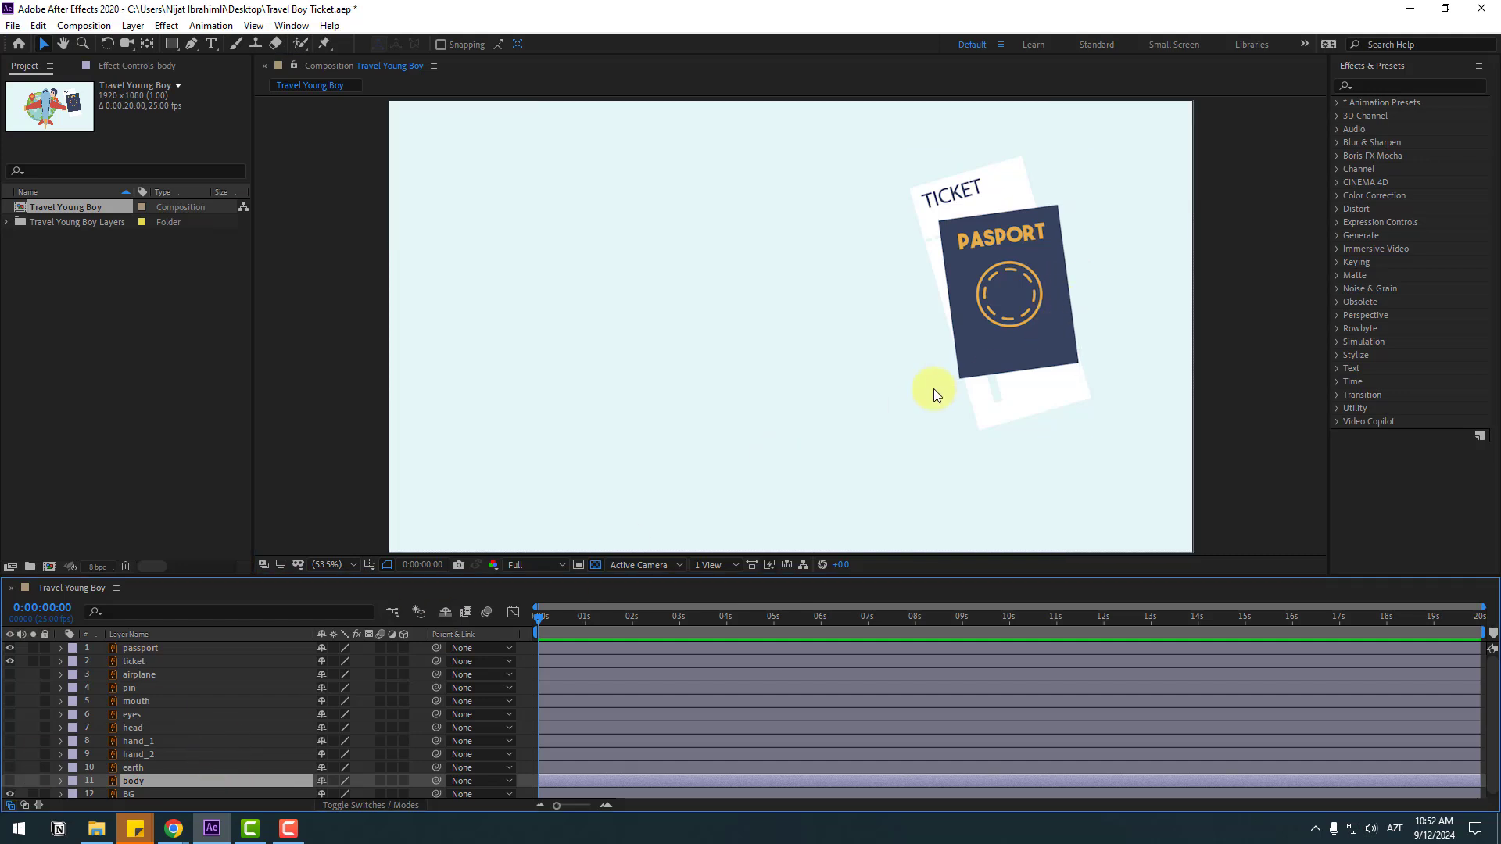
Move the passport and ticket layers together to the middle of the composition
click(1039, 258)
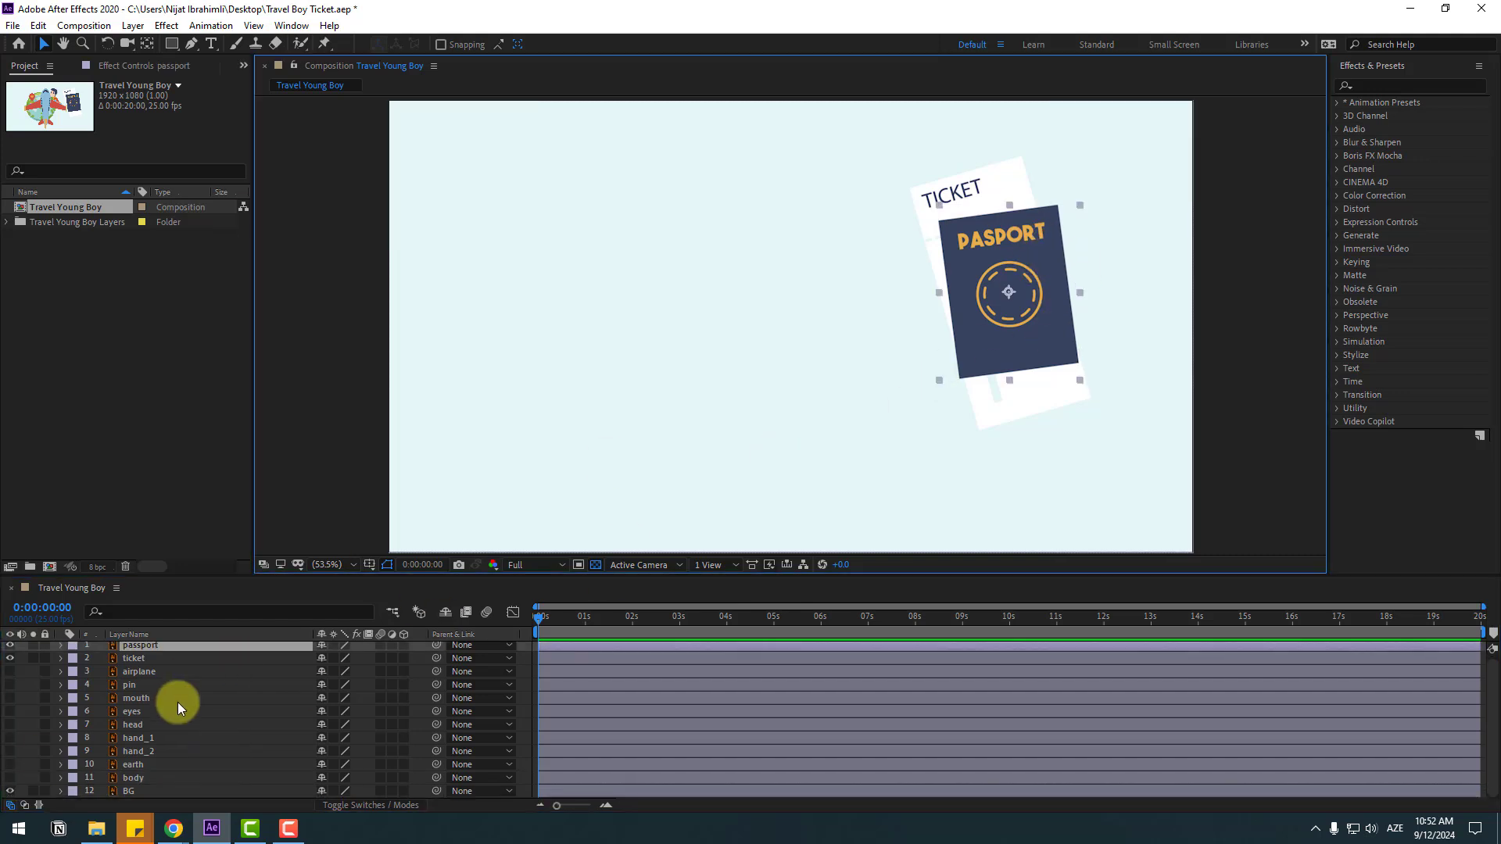
shift+click(135, 661)
drag(993, 348, 774, 395)
Display the Title/Action Safe guides over the composition and deselect the layers
click(369, 565)
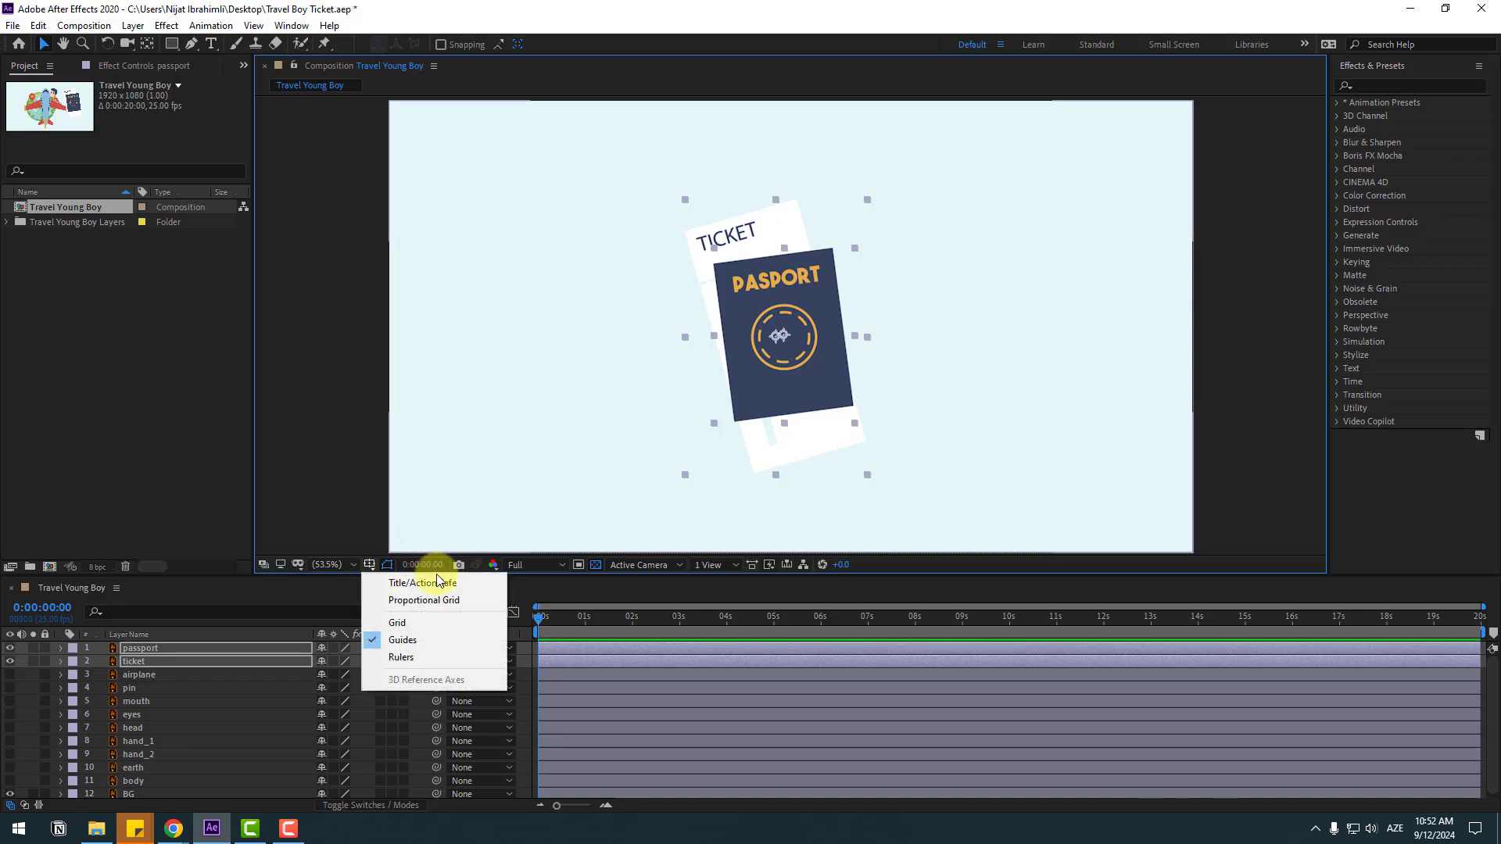
click(399, 582)
click(1251, 372)
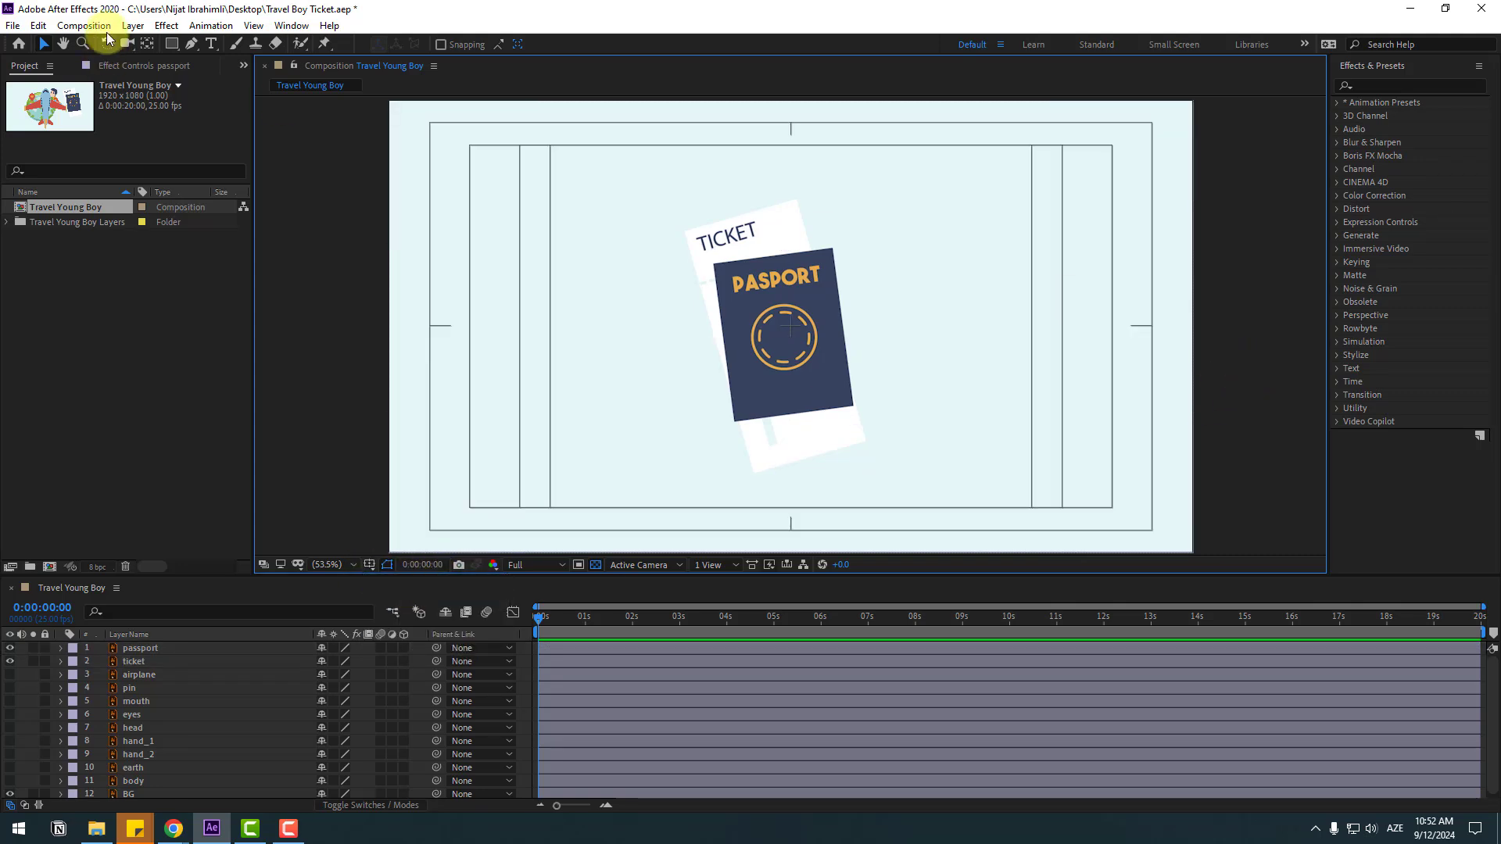
Create a text layer reading "TIME" beside the ticket and passport, on the composition's left side
click(210, 44)
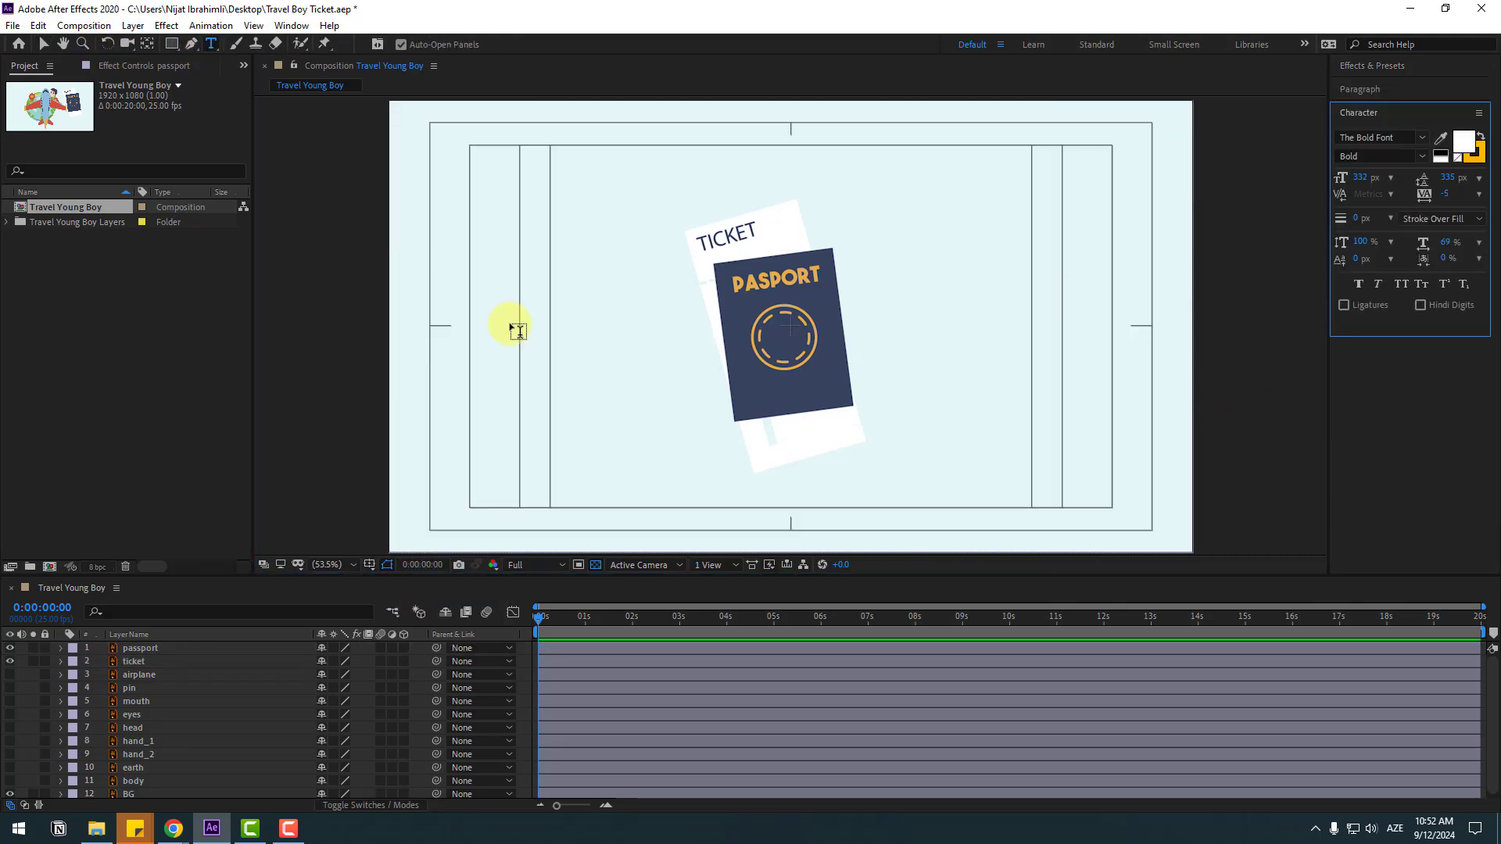
click(461, 317)
text(TIME)
key(ctrl+Return)
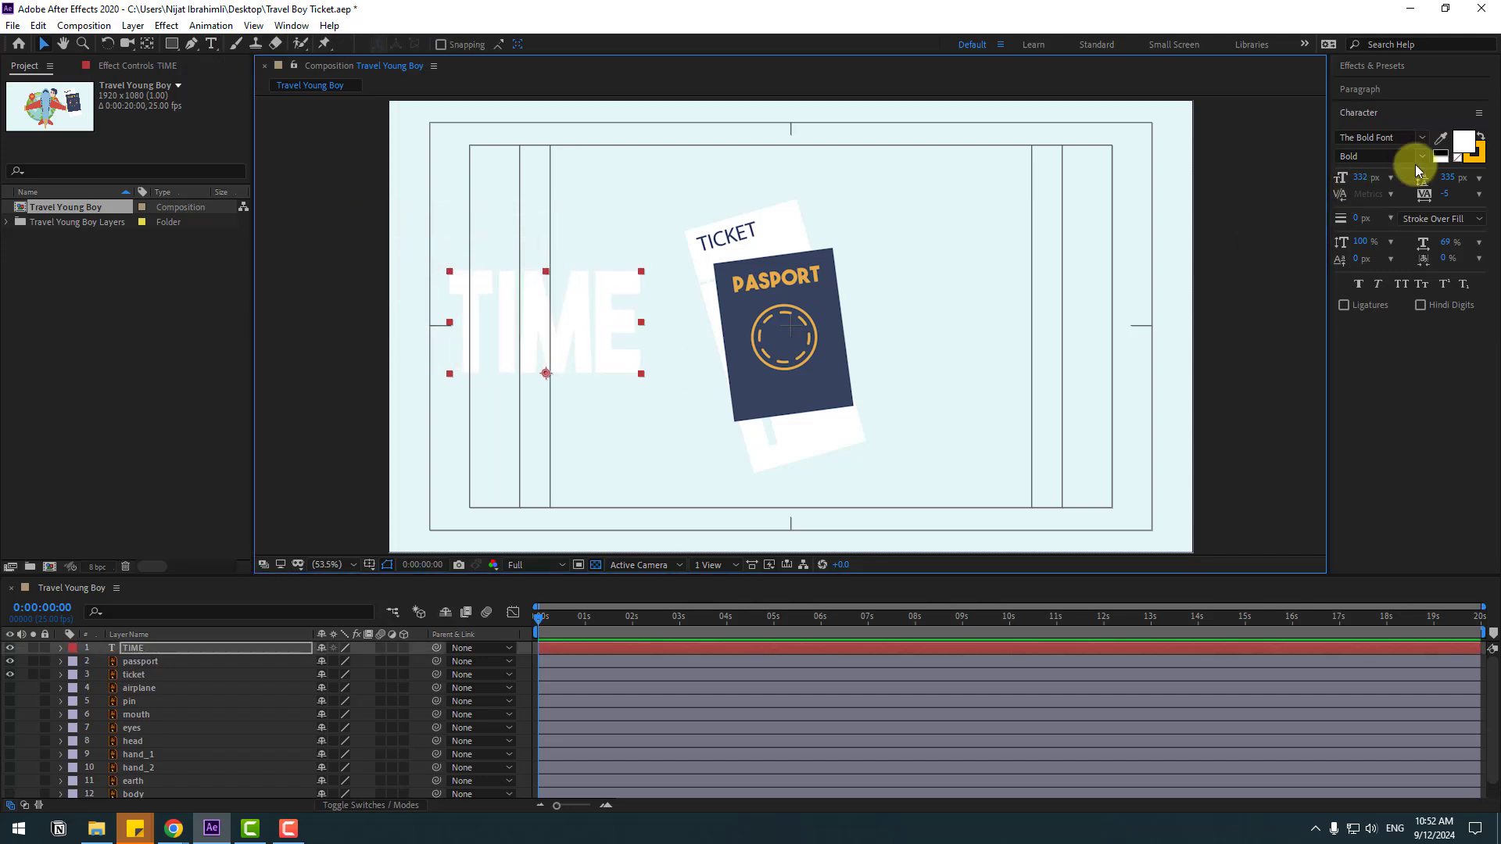
Fill the TIME text with the dark blue sampled from the passport and move it closer to the ticket
click(1441, 139)
click(830, 290)
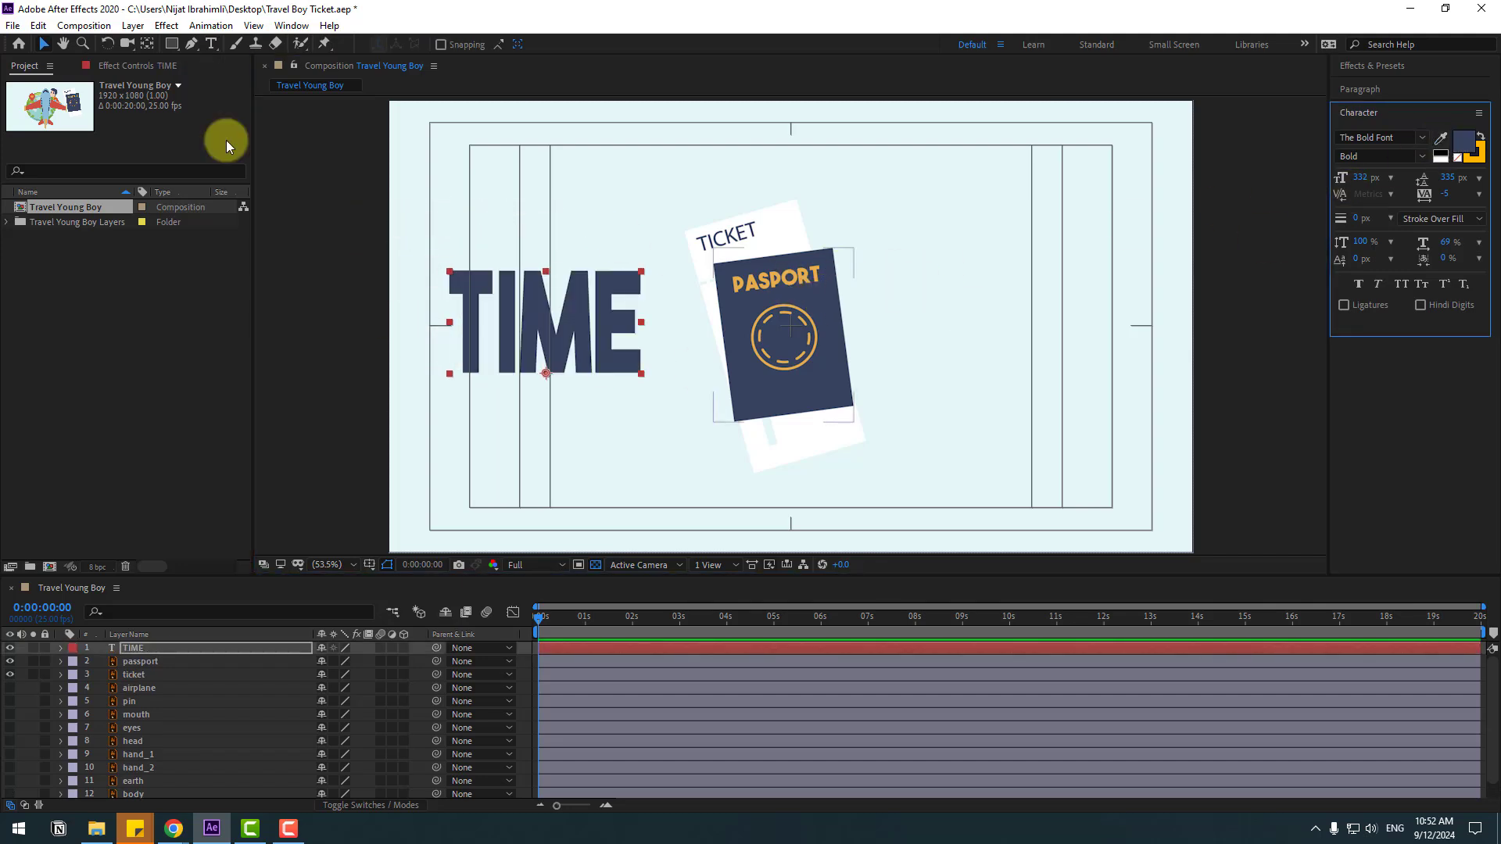
click(532, 300)
drag(592, 353, 627, 370)
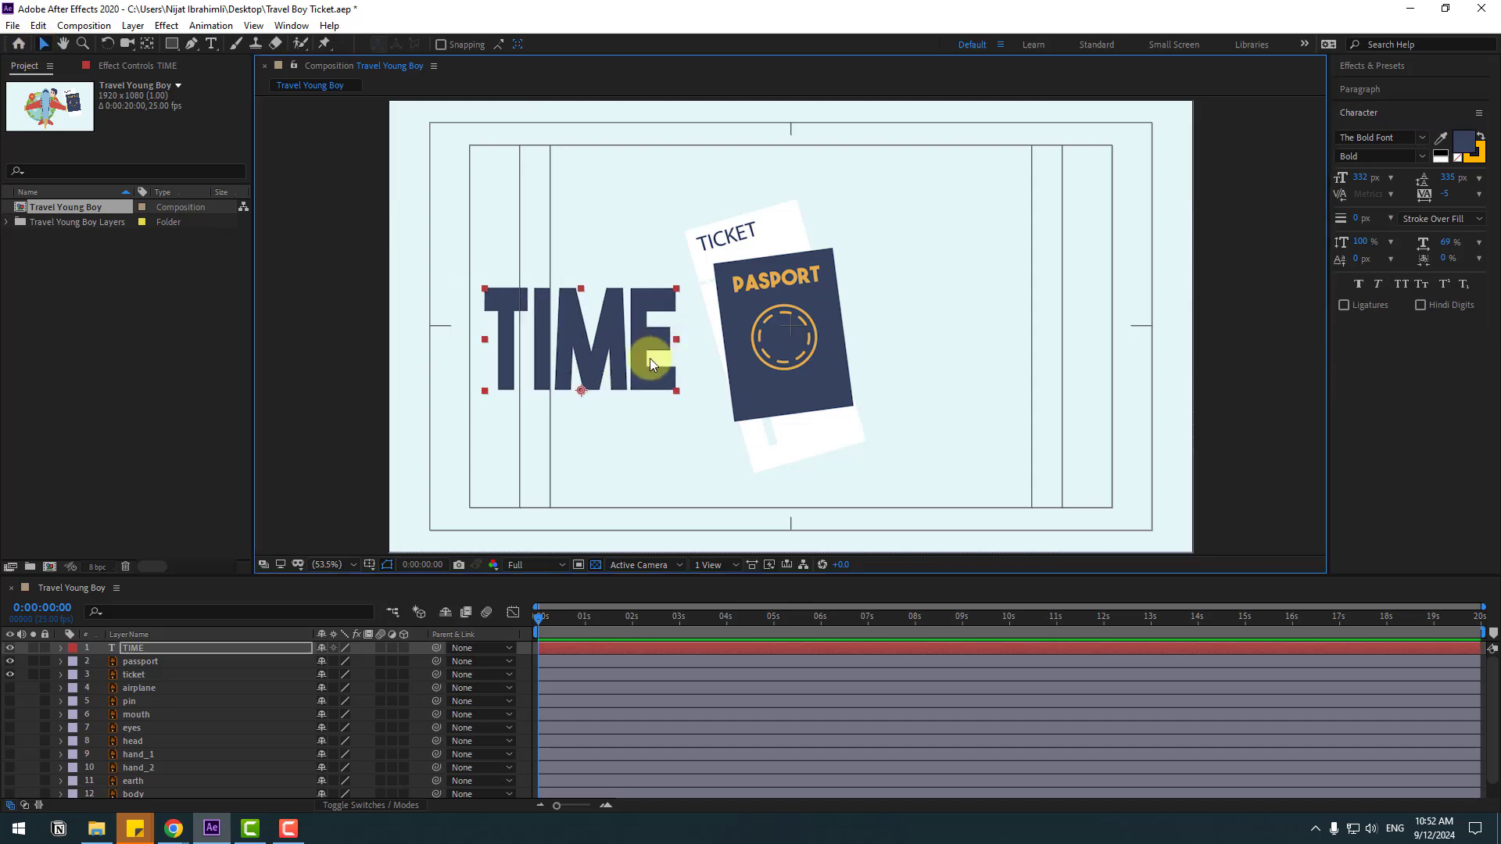
Duplicate the TIME text, place the copy to the upper right of the passport and change its wording to "to"
key(ctrl+d)
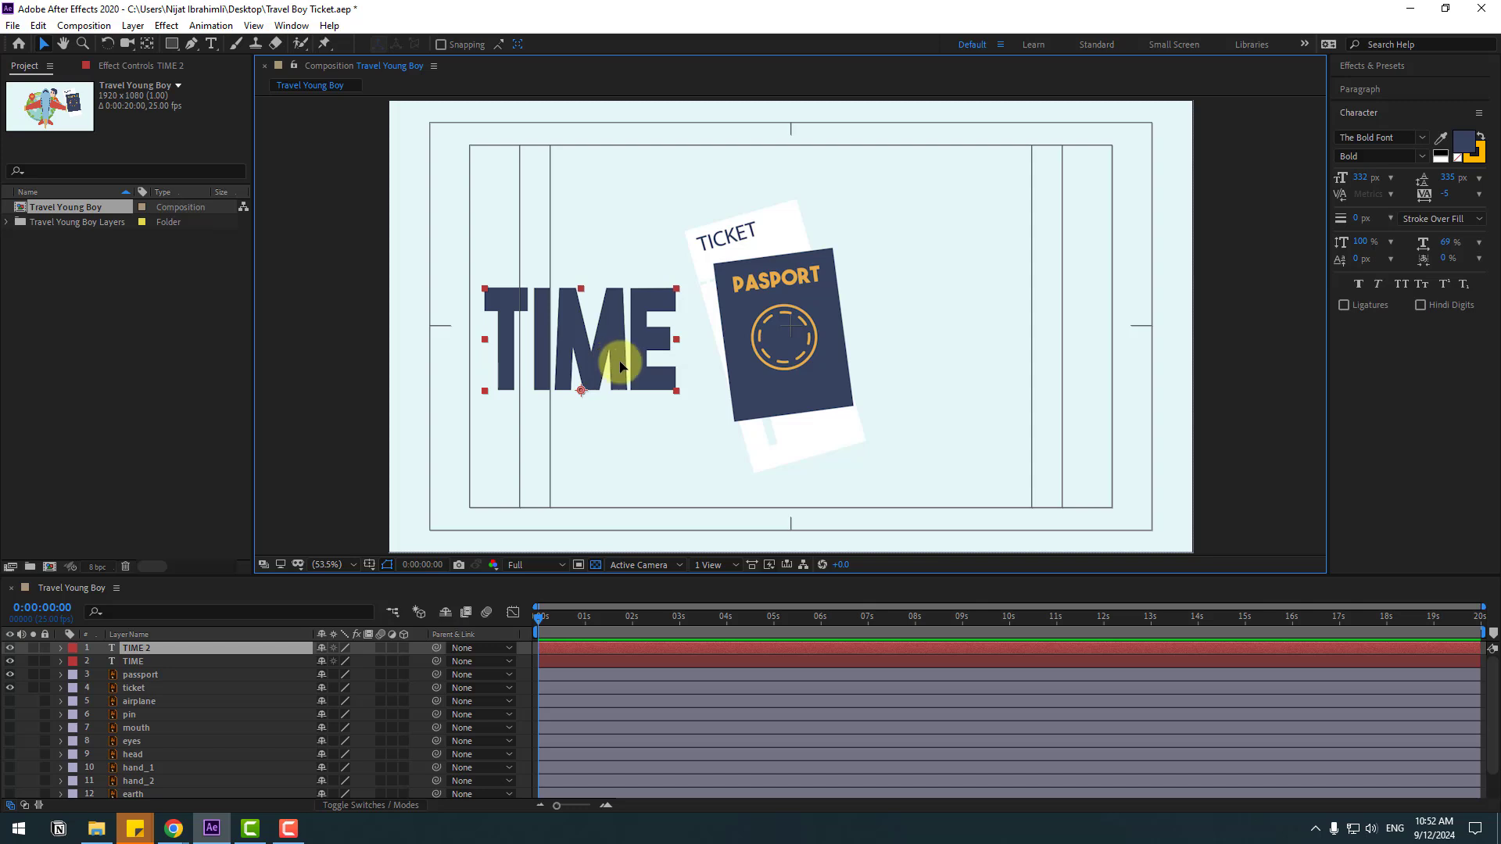
drag(620, 366, 996, 244)
double_click(986, 251)
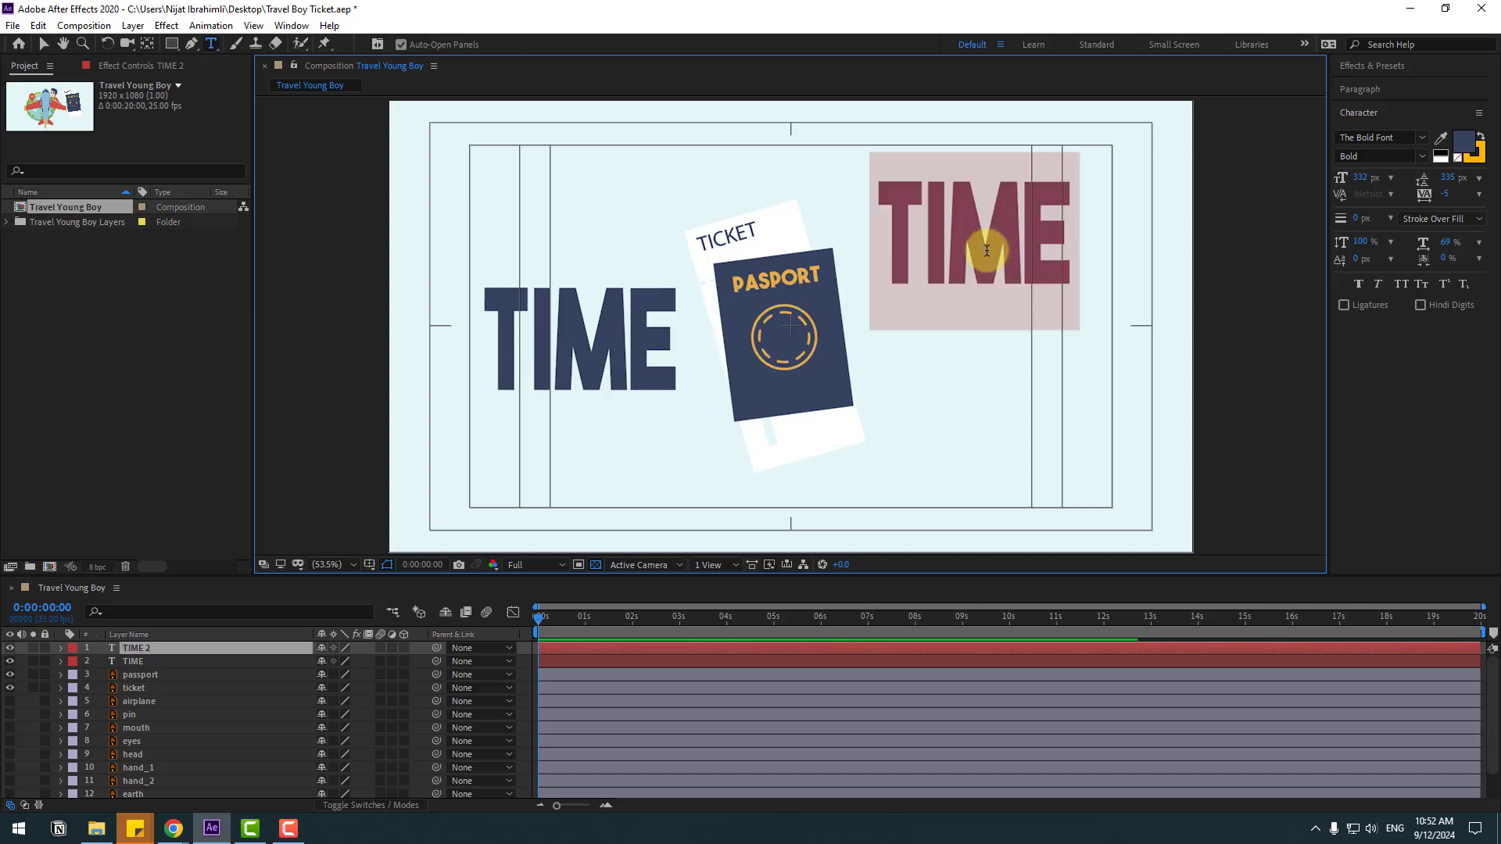
text(to)
click(44, 45)
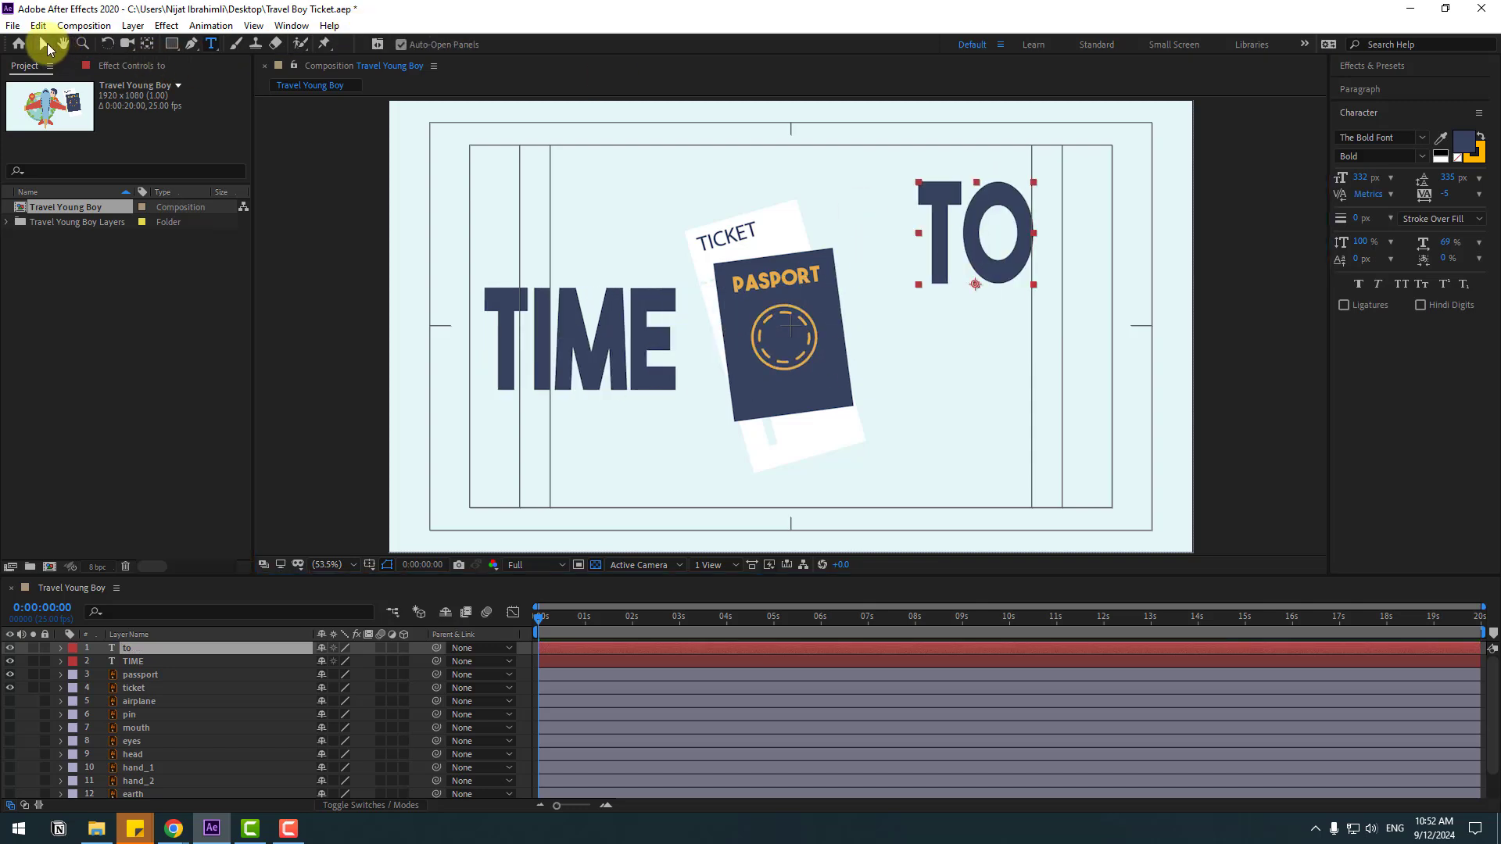
Reduce the "to" text's font size to 192 px and position it above the ticket
drag(974, 193, 908, 191)
drag(1361, 178, 1227, 191)
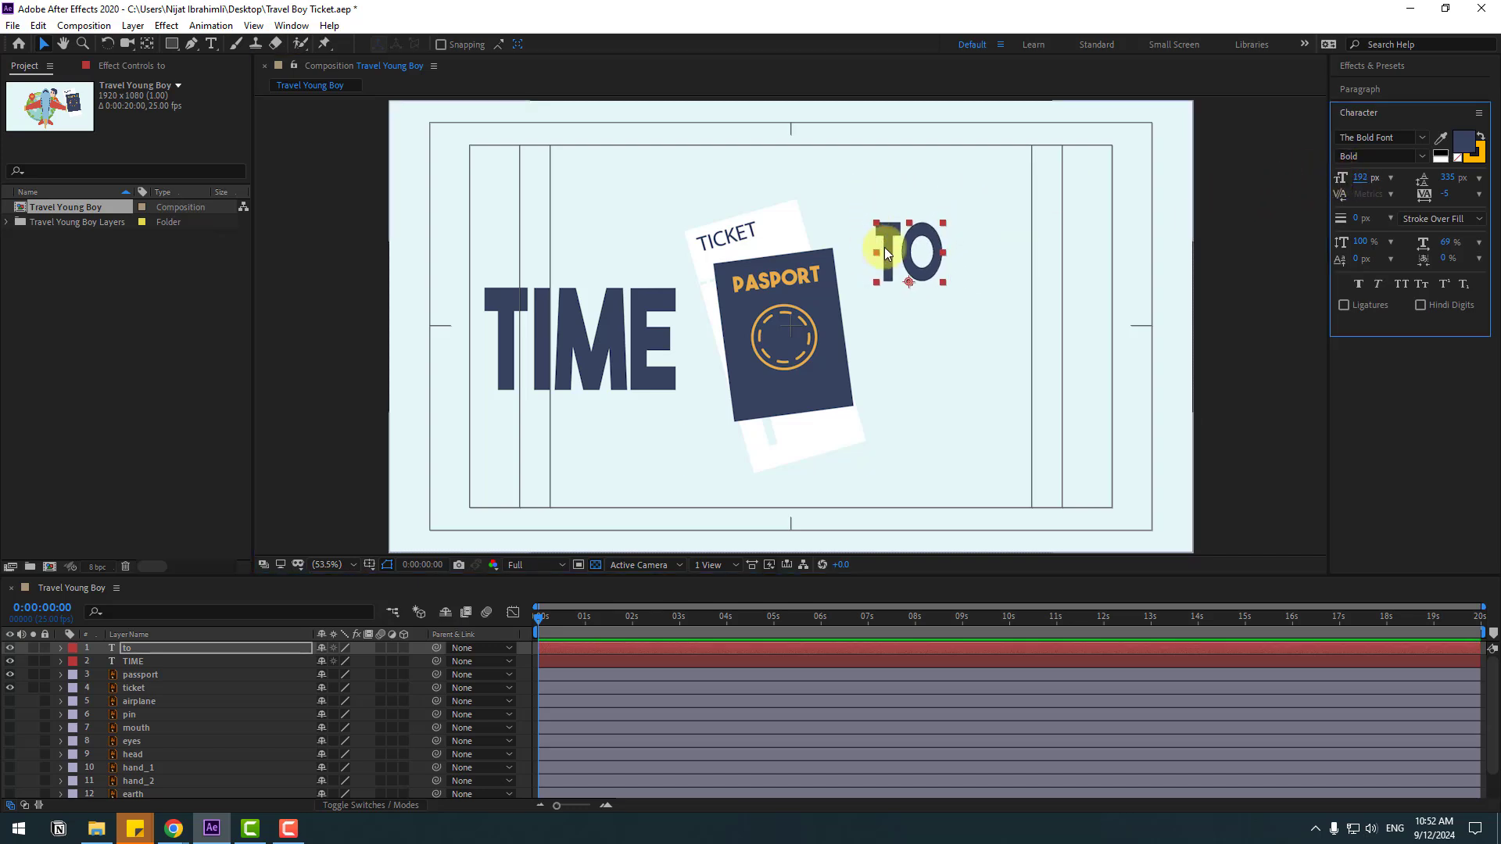
drag(885, 250, 768, 169)
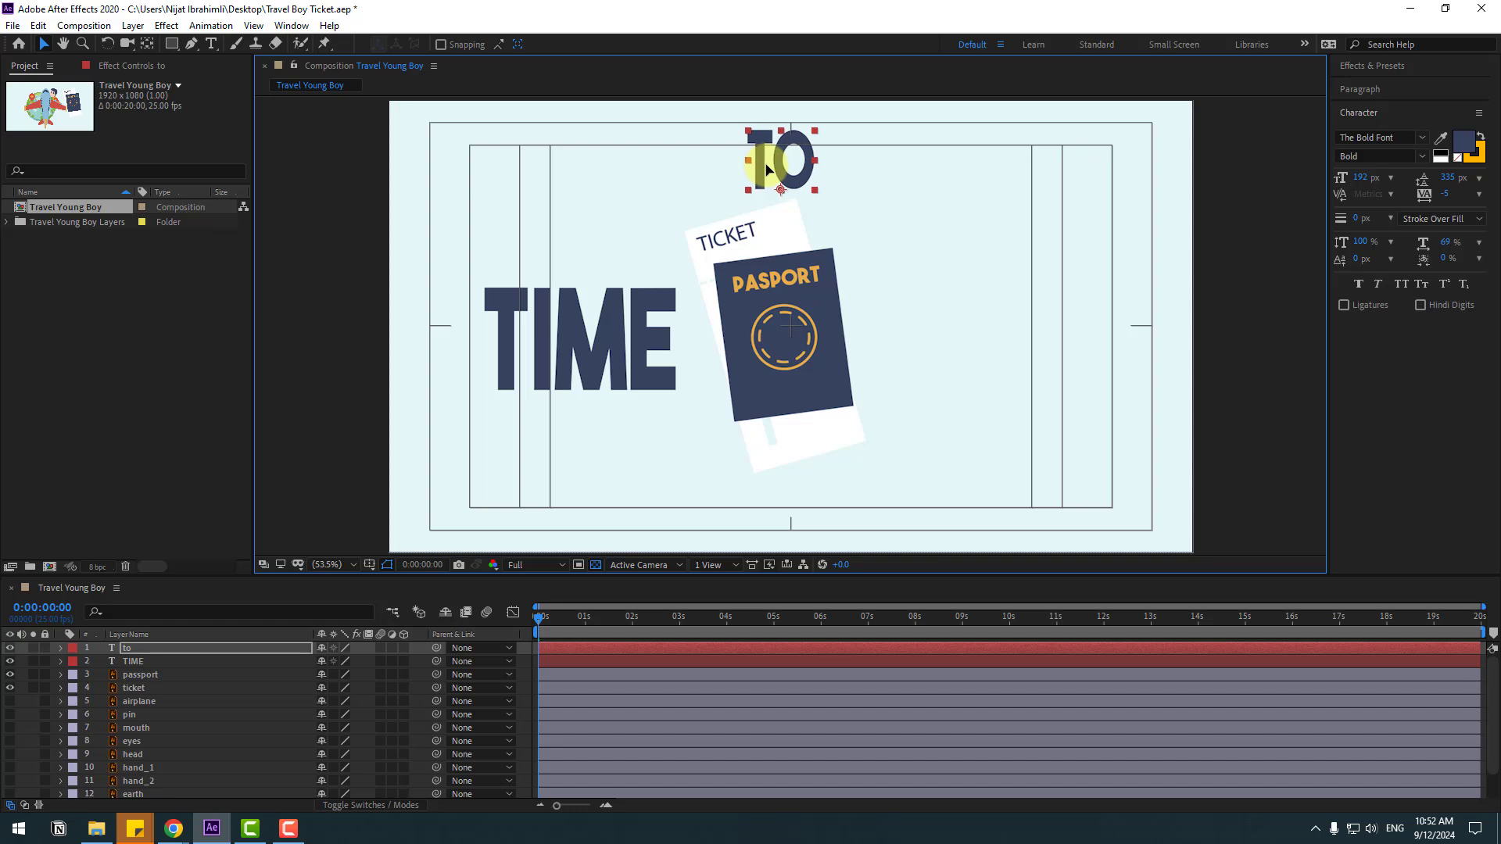
Duplicate the TIME text, change the copy's wording to "TRAVEL" and place it just right of the passport
click(579, 341)
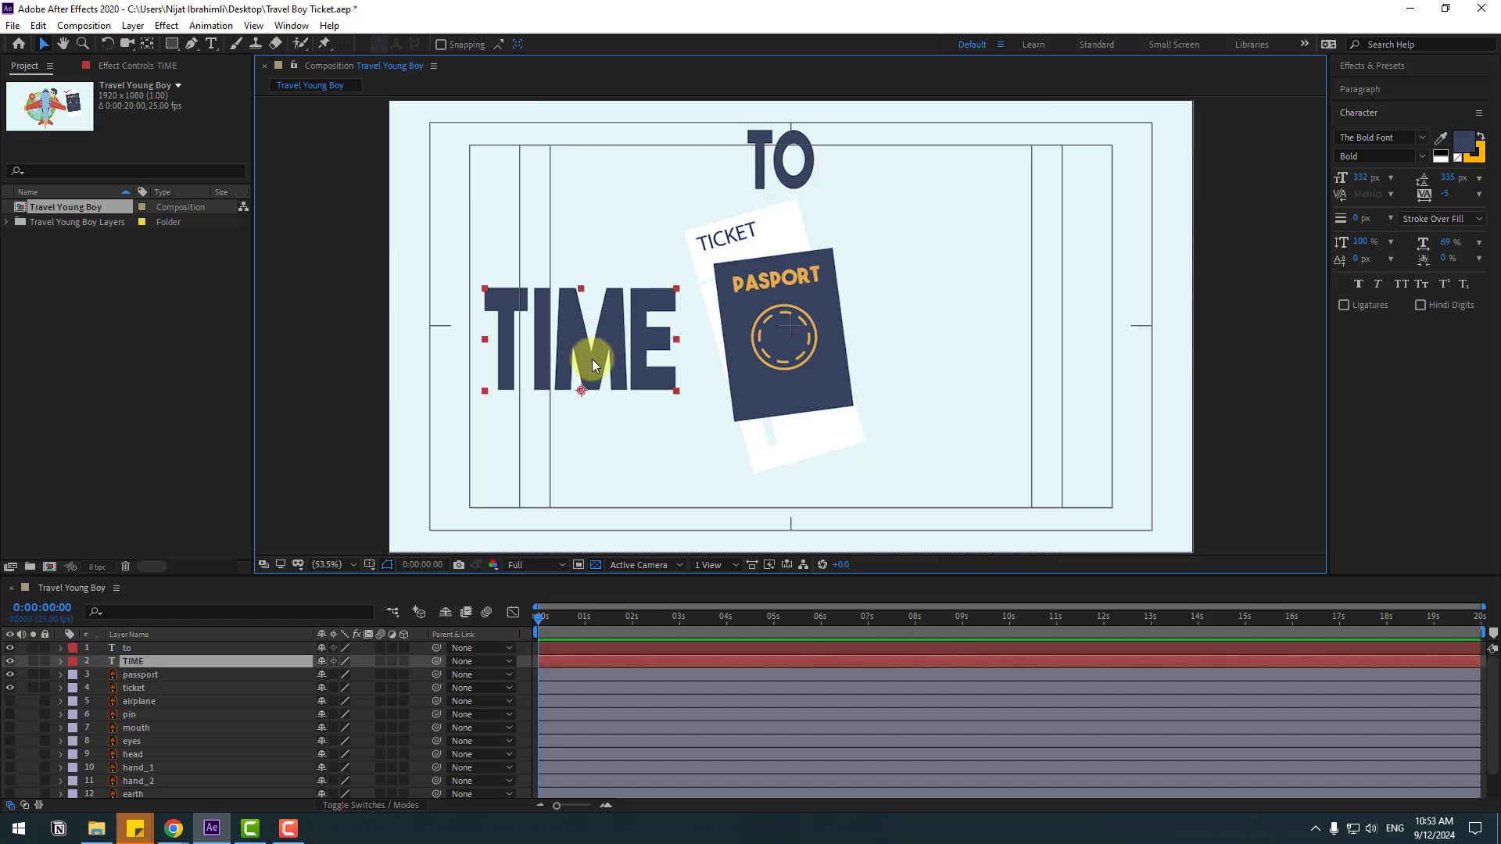
key(ctrl+d)
drag(594, 365, 1009, 343)
key(ctrl+t)
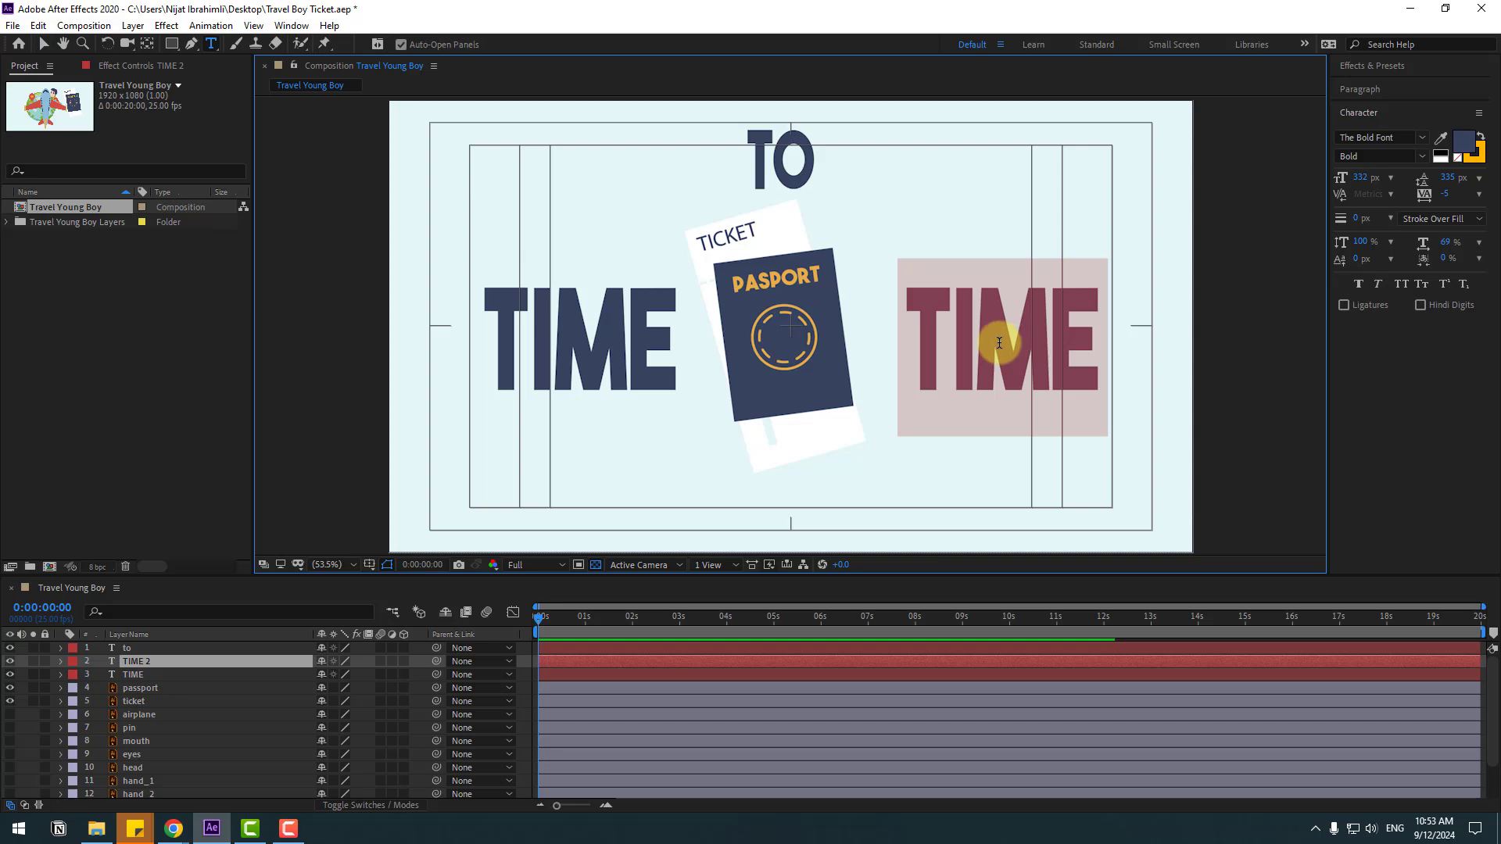
text(TRAVEL)
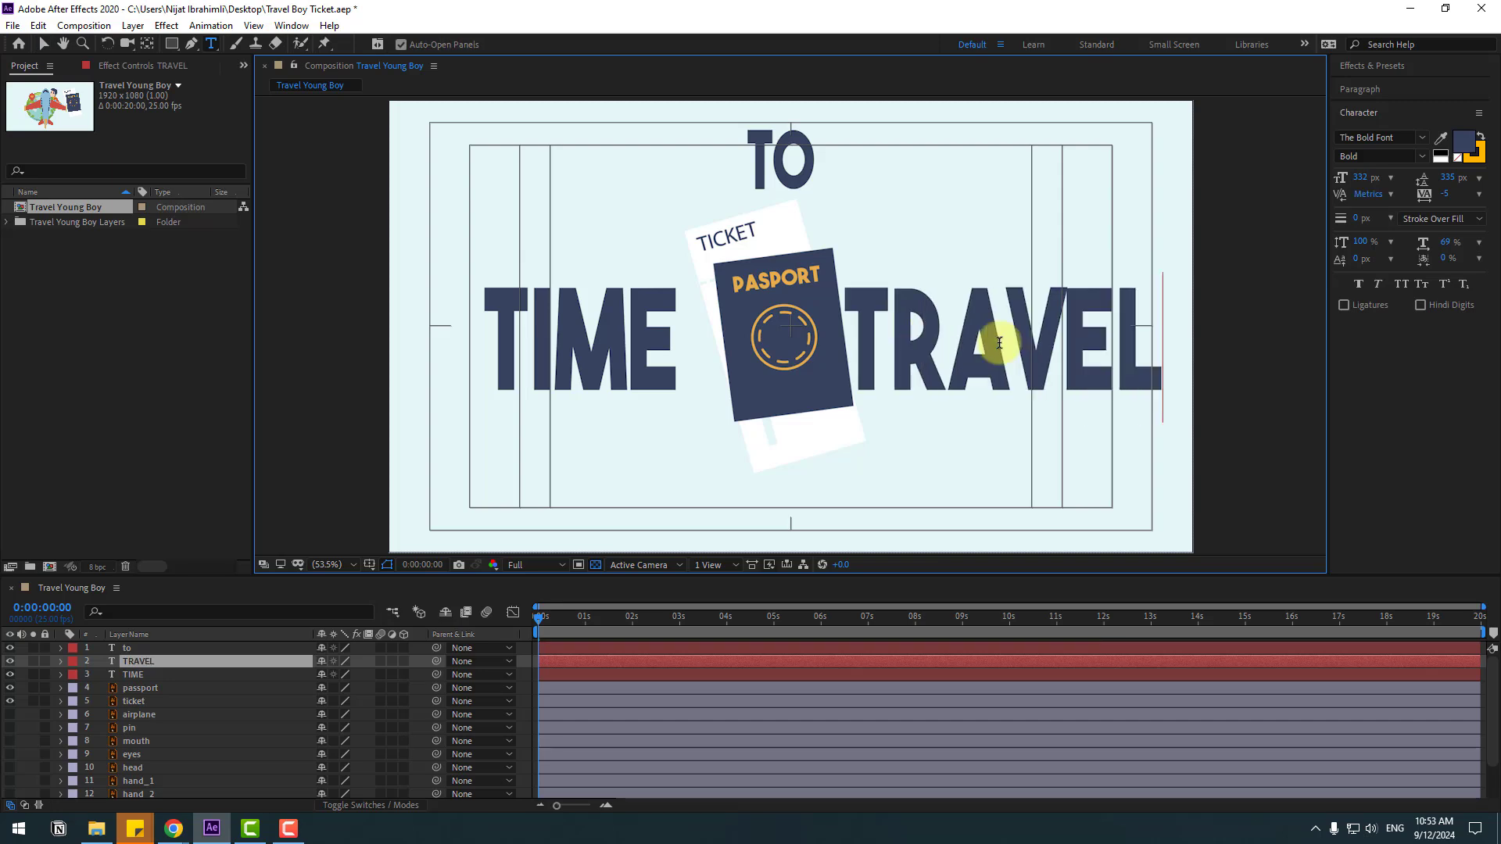
click(44, 44)
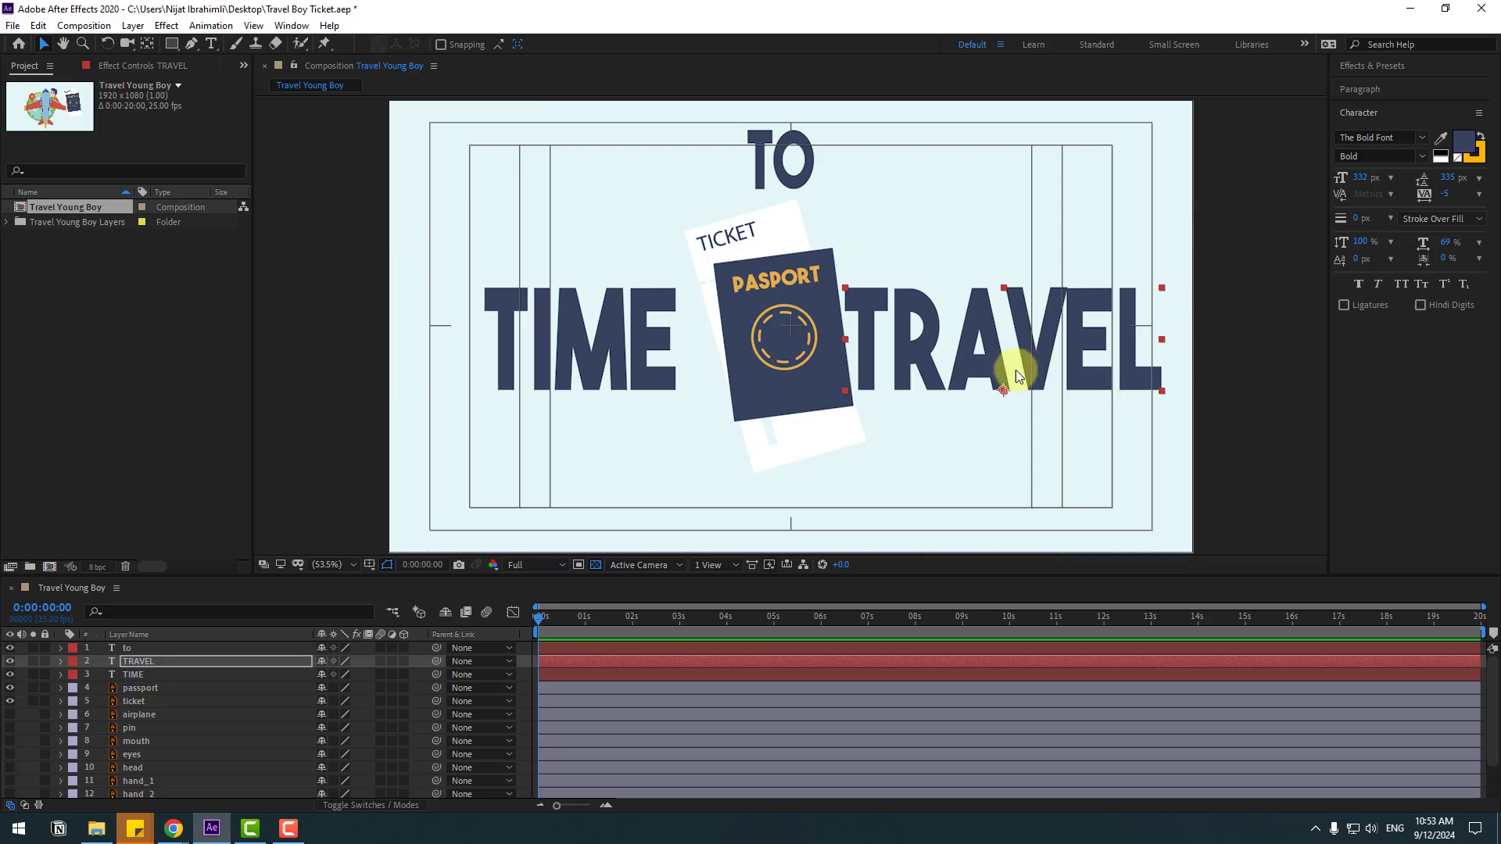
drag(1004, 372, 1021, 373)
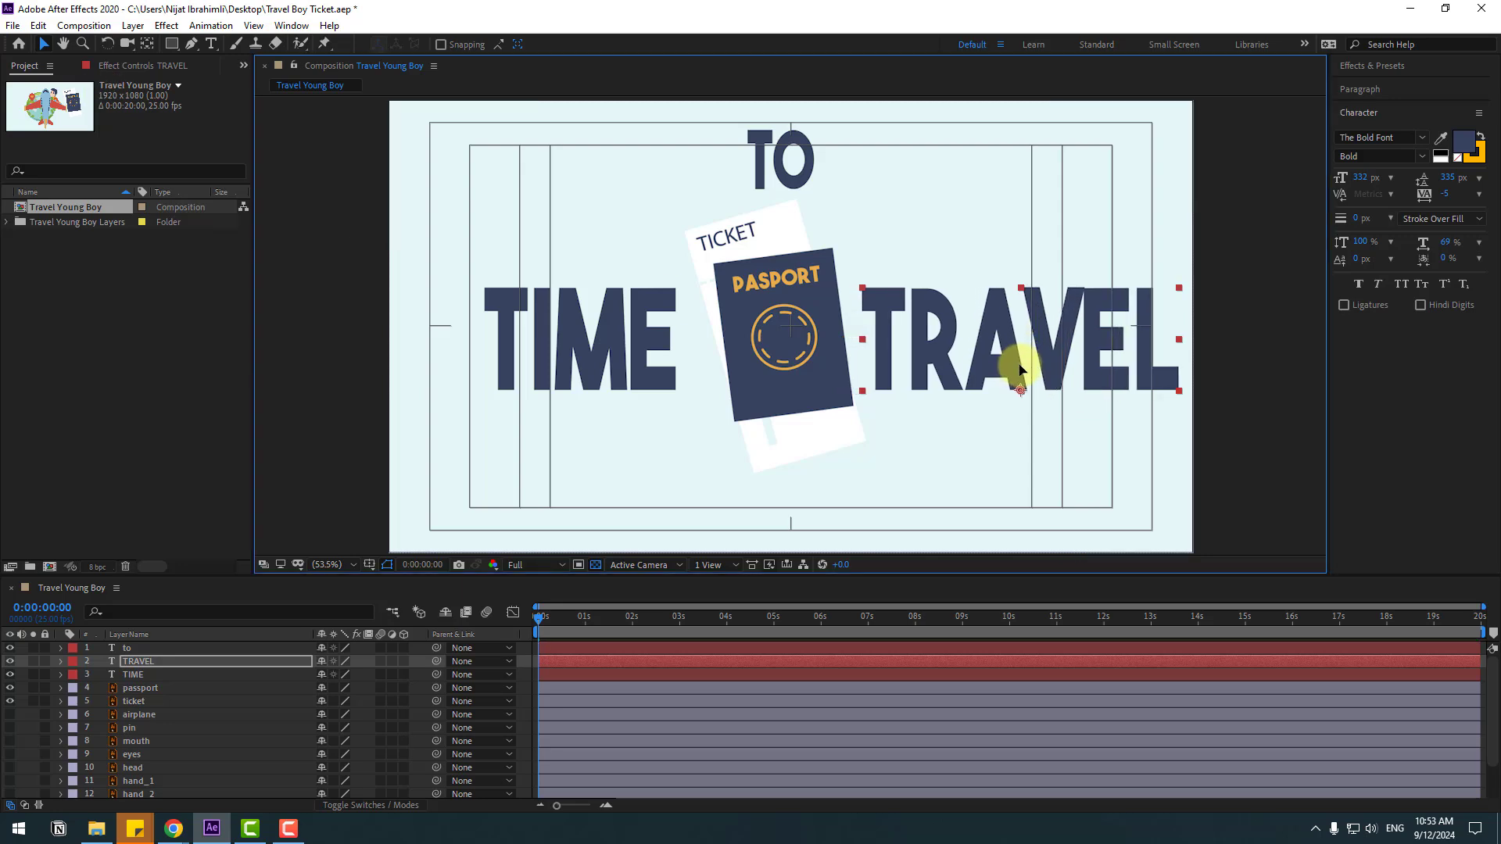
Shift the three text layers together with the passport and ticket slightly left to centre the whole title
ctrl+click(137, 652)
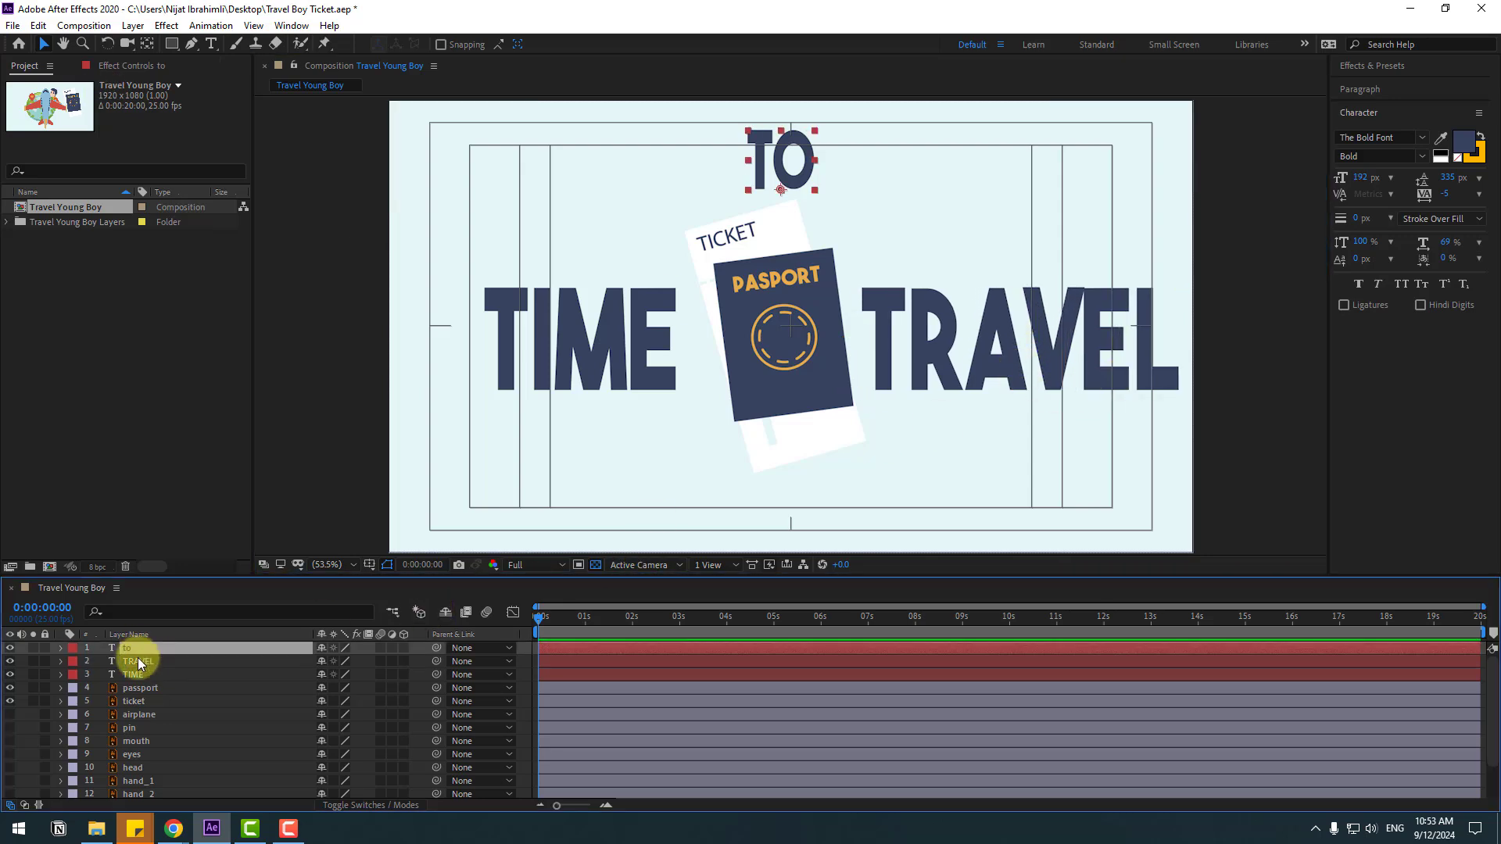
ctrl+click(132, 674)
ctrl+click(128, 688)
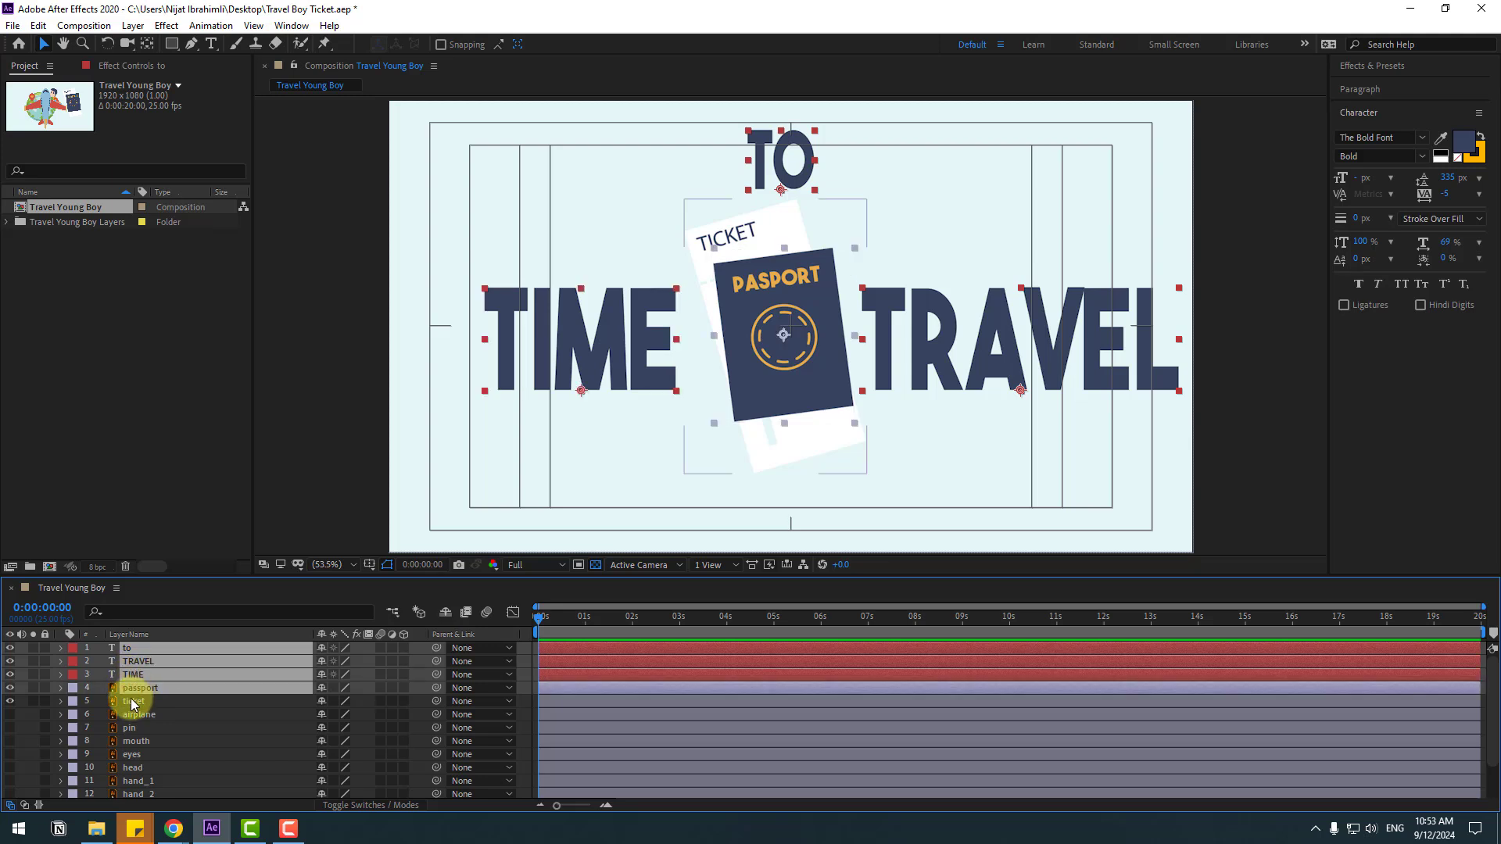
ctrl+click(130, 702)
mouse_move(773, 369)
mouse_down()
mouse_move(755, 390)
mouse_move(778, 379)
mouse_move(759, 366)
mouse_up()
click(436, 391)
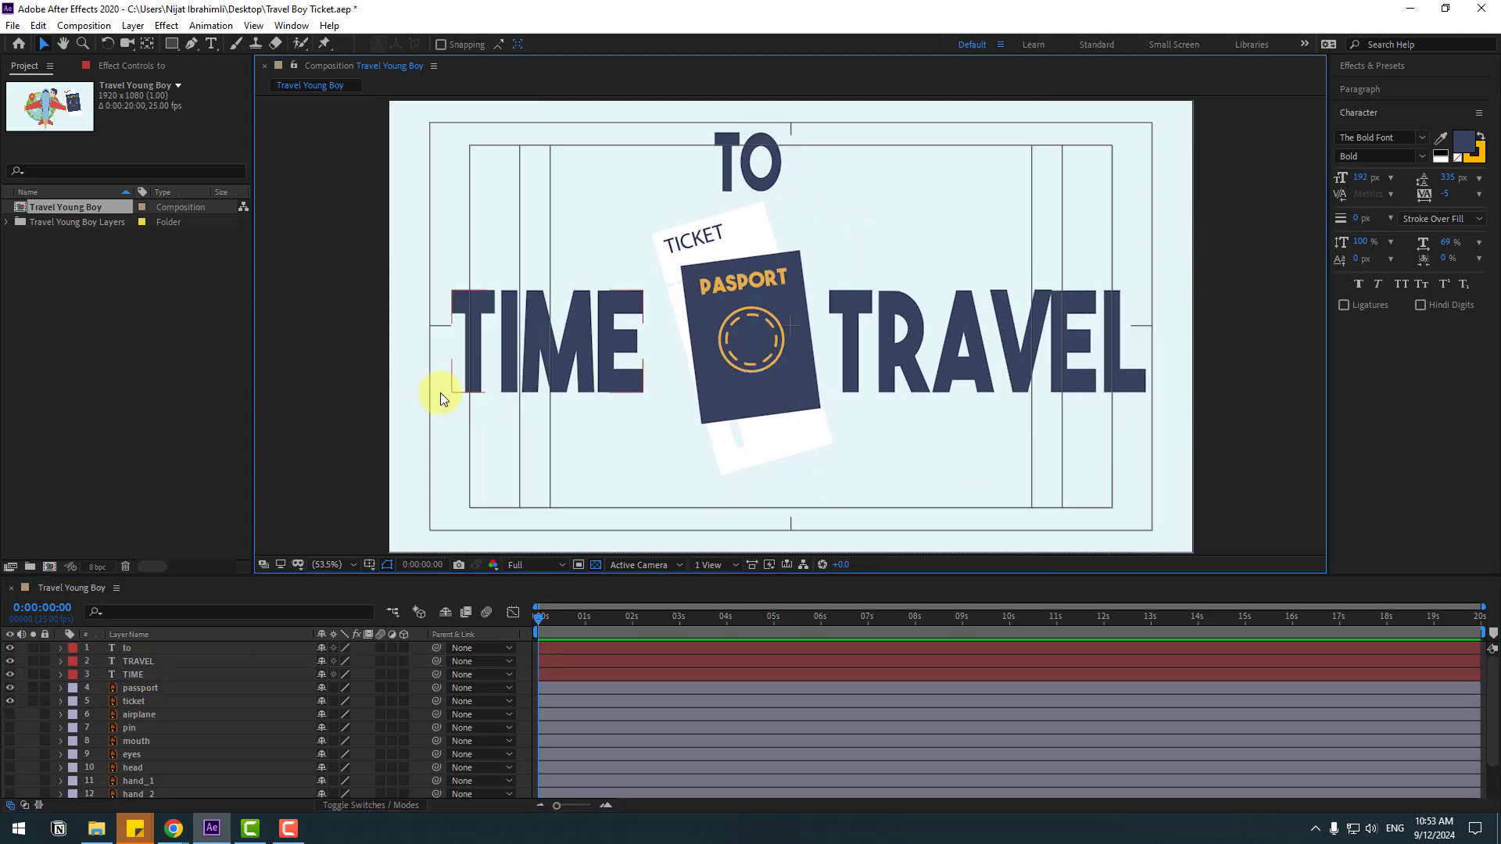
Add a null object, centre its anchor point and move it onto the middle of the passport
click(132, 25)
mouse_move(148, 44)
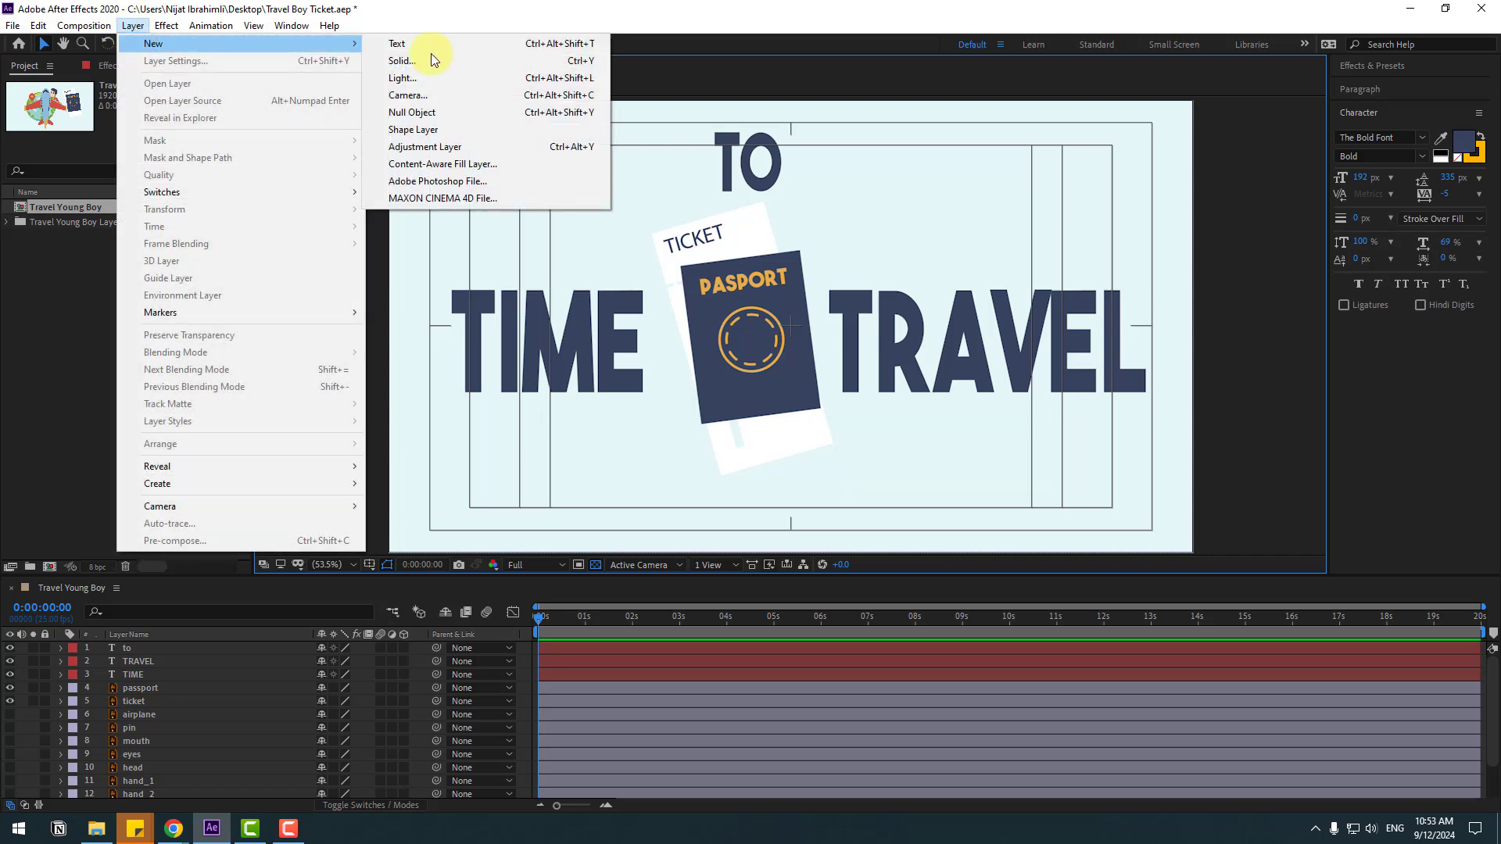
click(414, 114)
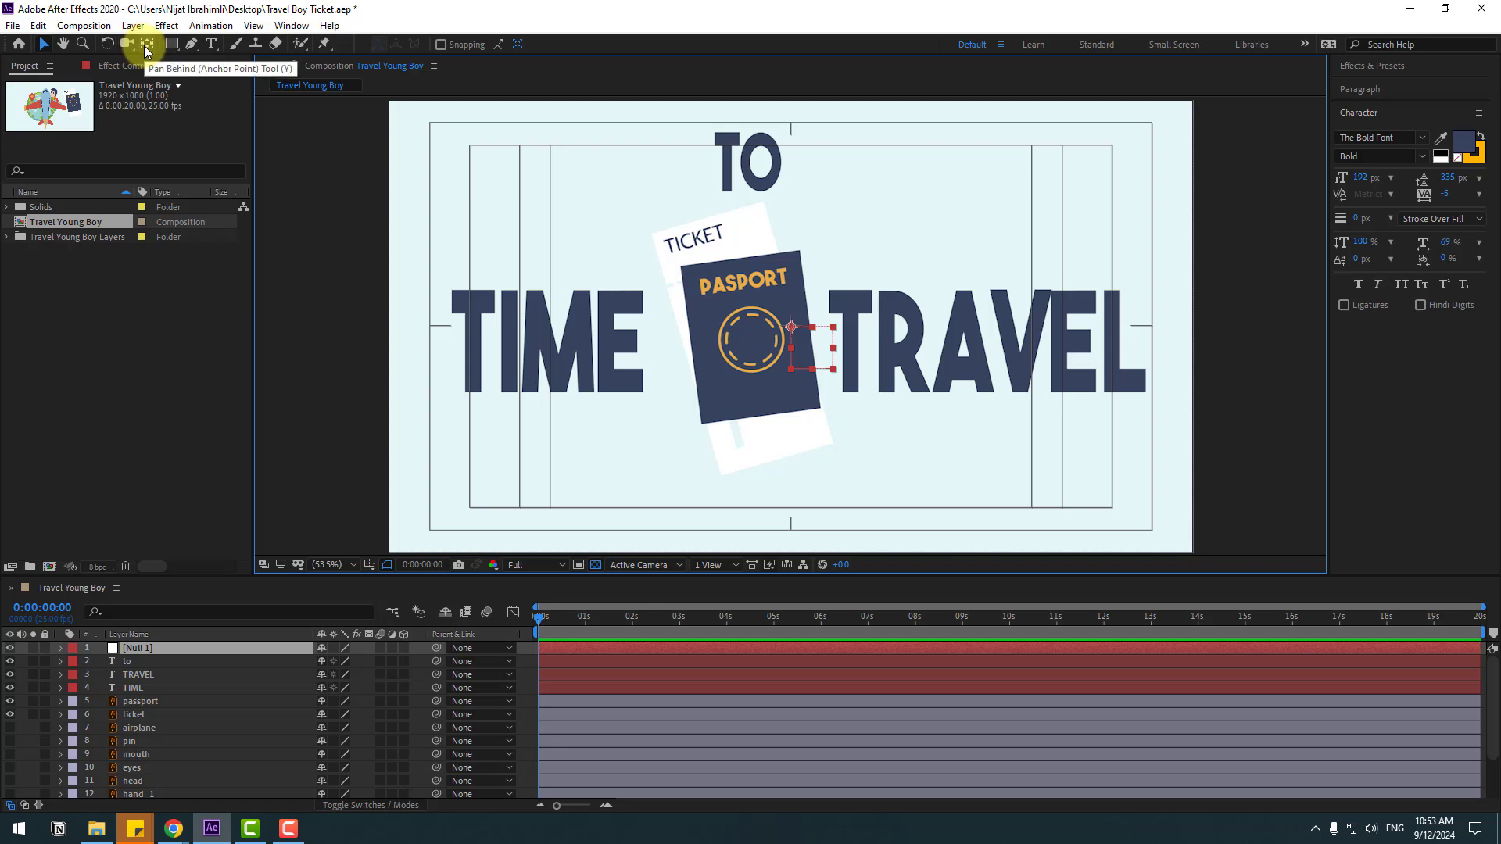
ctrl+double_click(147, 46)
click(42, 46)
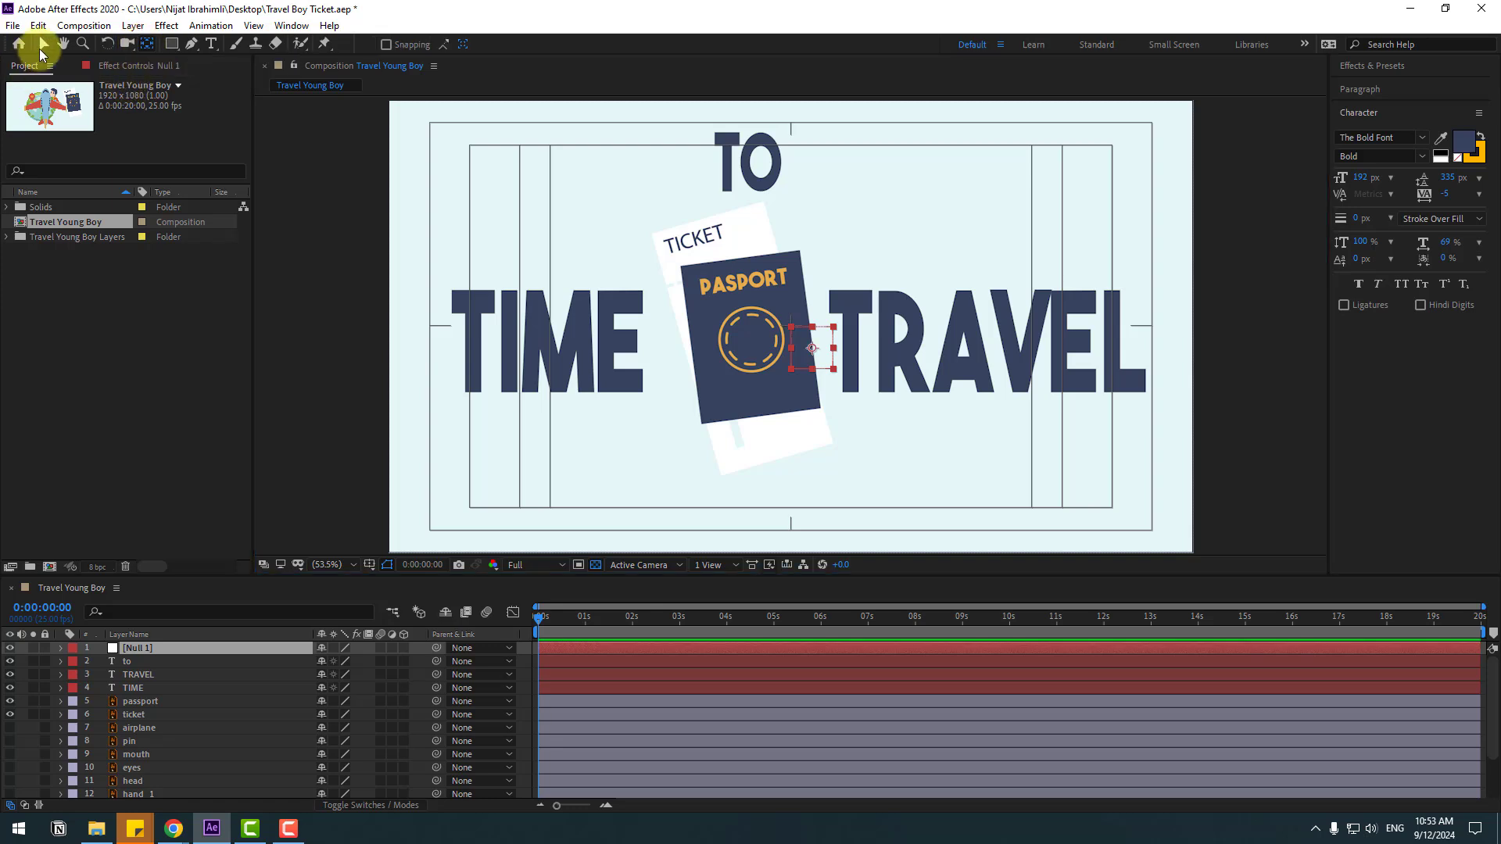
drag(821, 362, 749, 349)
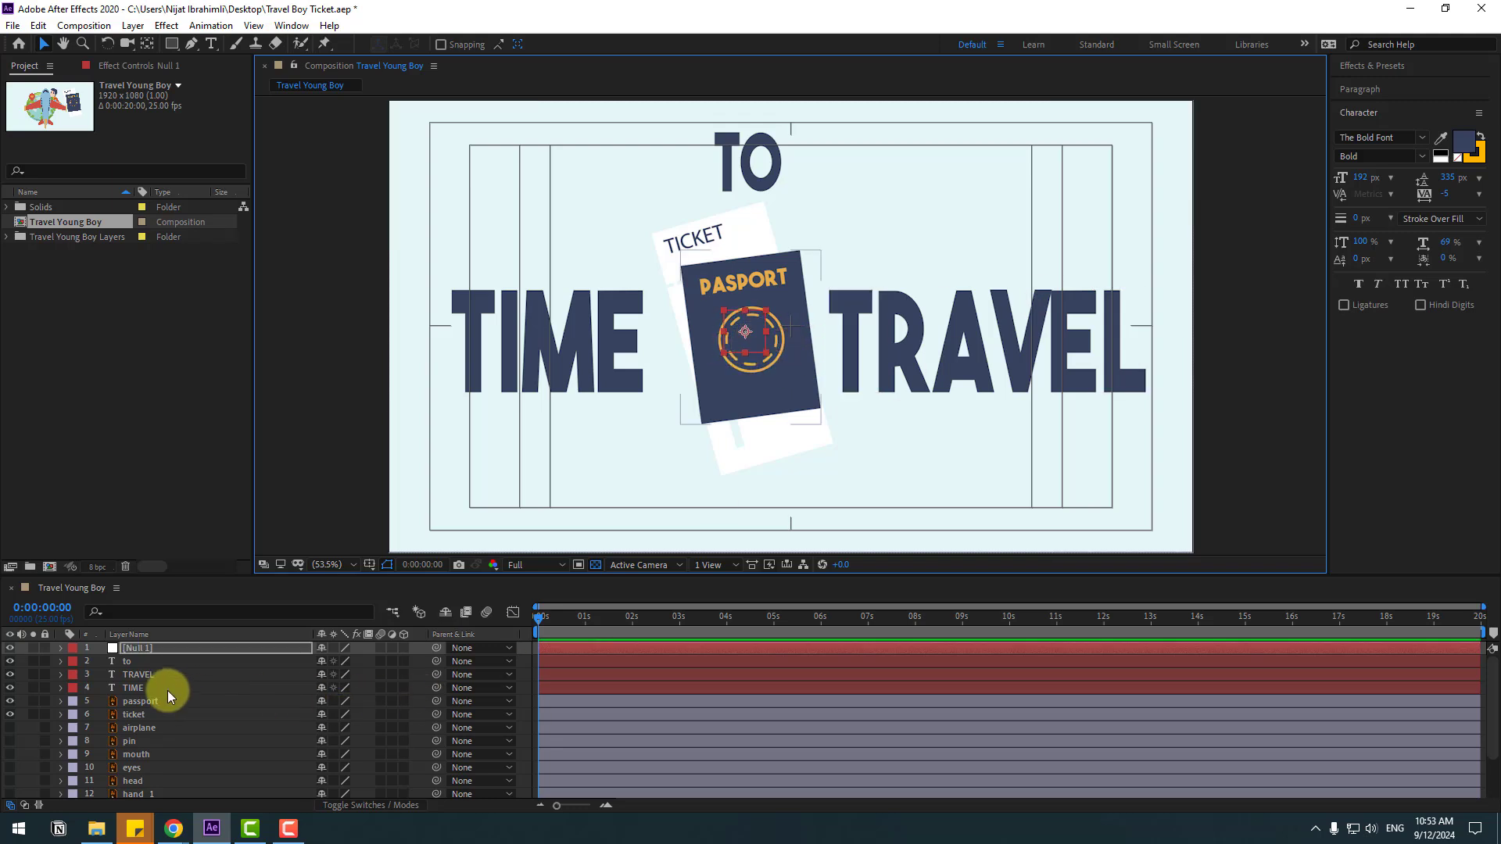
Parent the passport and ticket layers to the Null 1 layer
click(141, 703)
shift+click(138, 713)
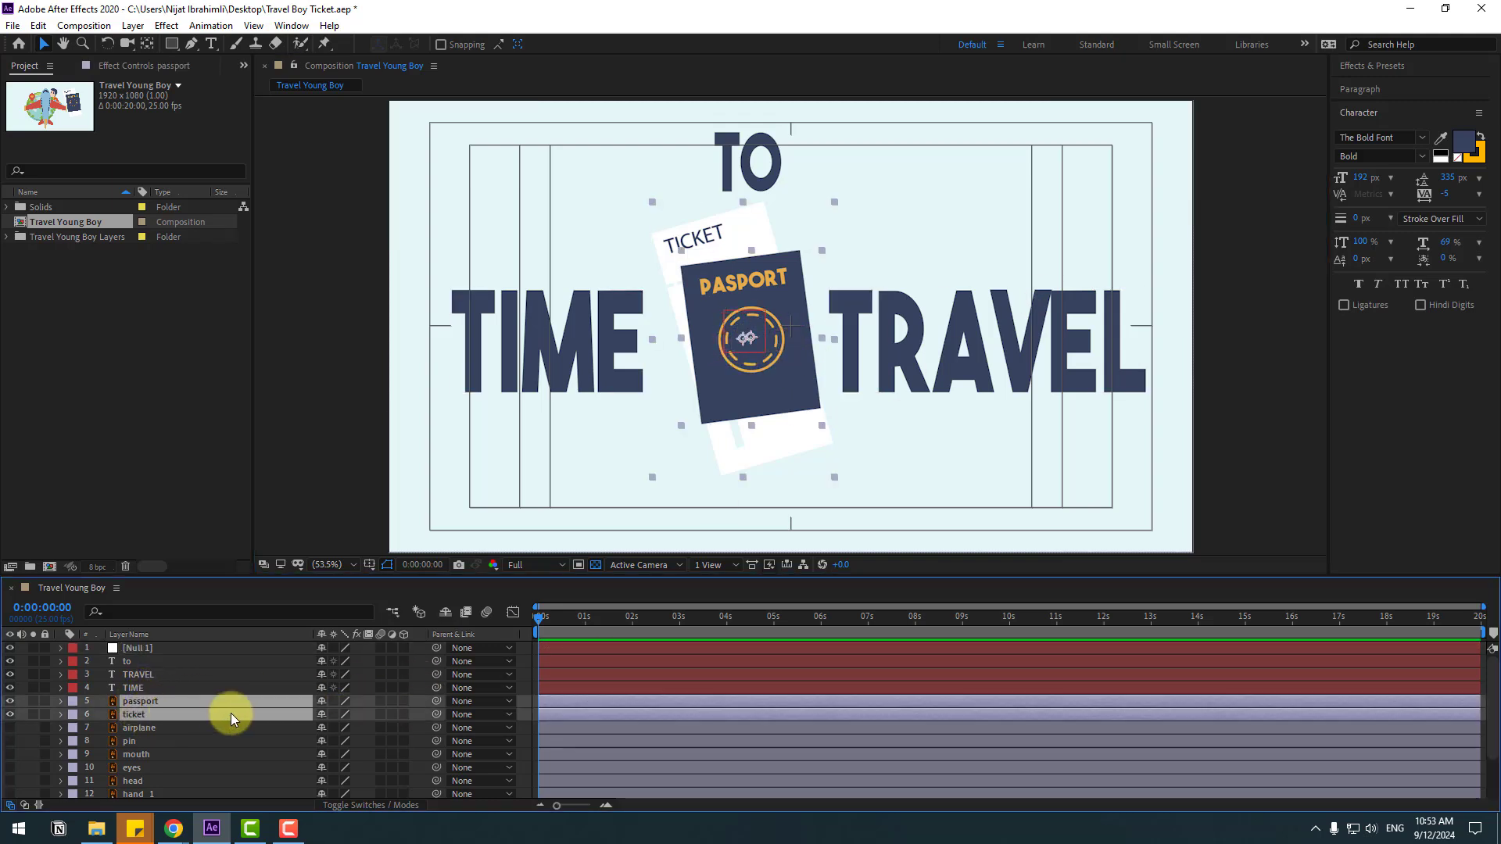
drag(436, 703, 138, 648)
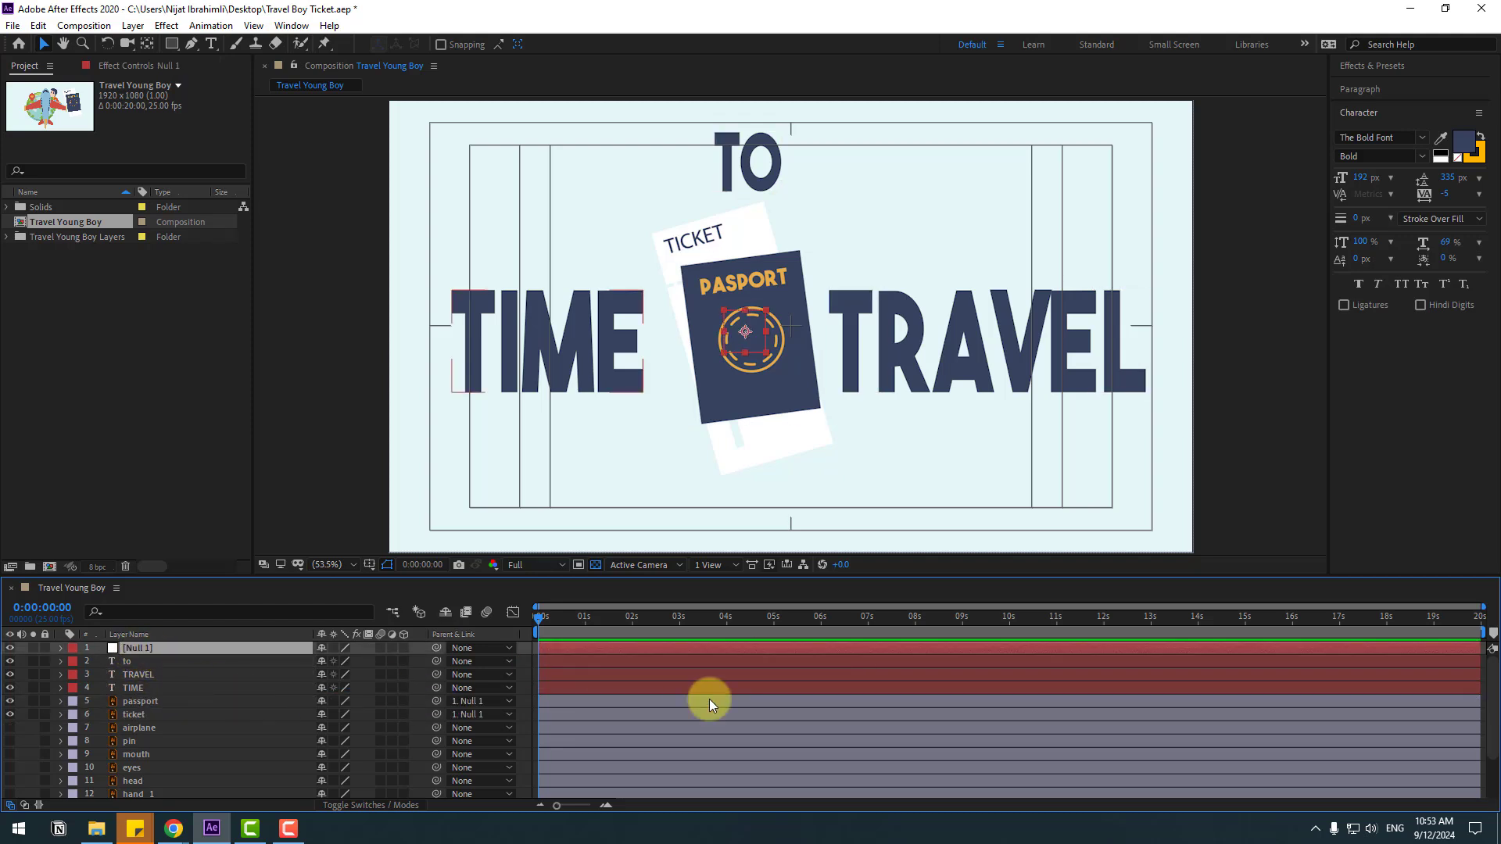
Set the Null 1 layer's scale to 0% at the start of the timeline
text(s)
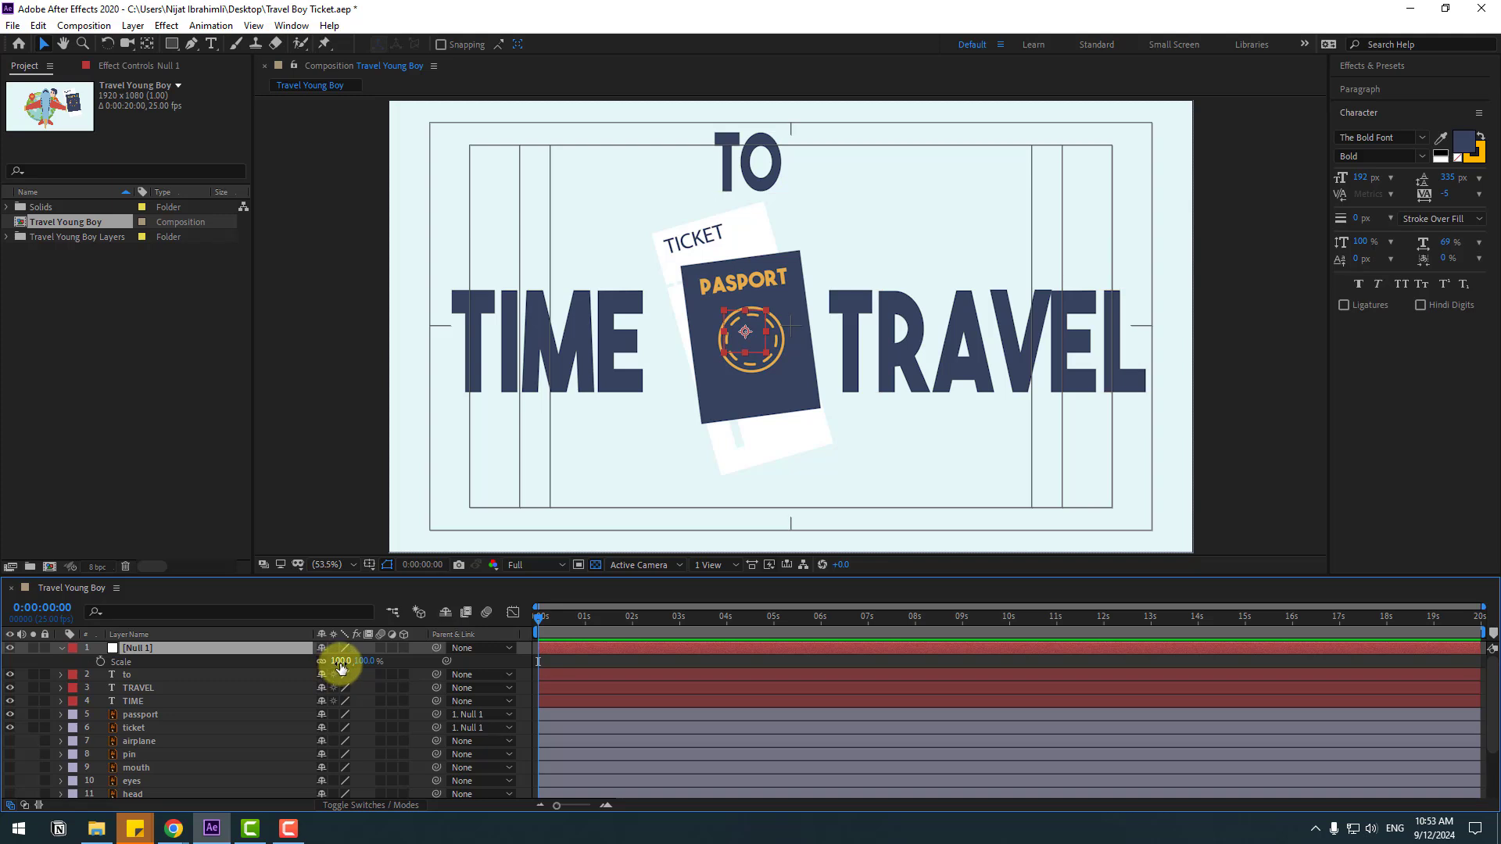
text(0)
key(Return)
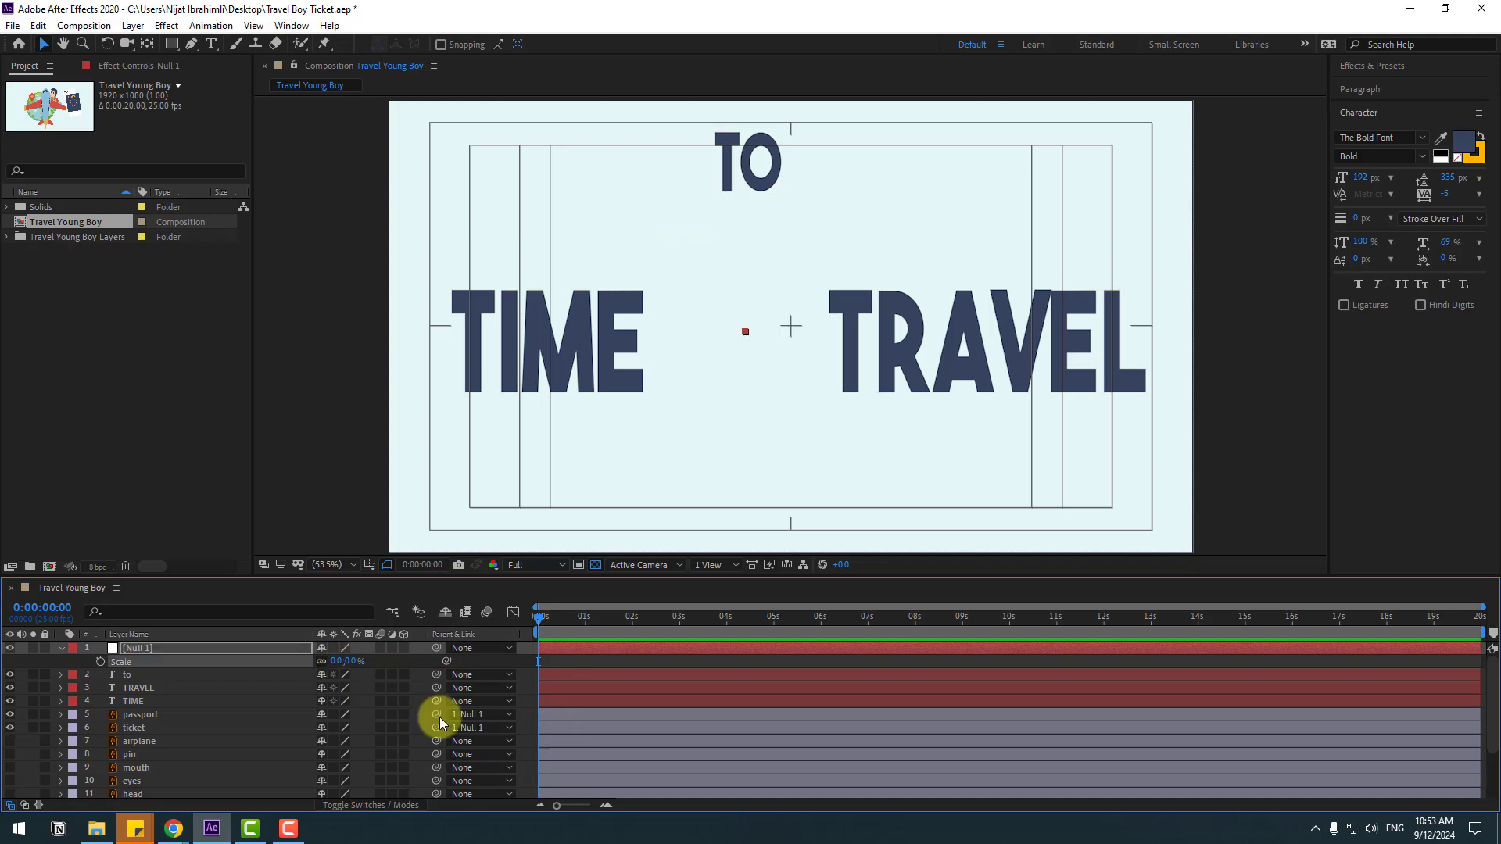
Start keyframing the Null 1 layer's scale at 0%, adding keyframes of 110% at 10 frames and 95% at 20 frames
click(101, 662)
key(shift+Page_Down)
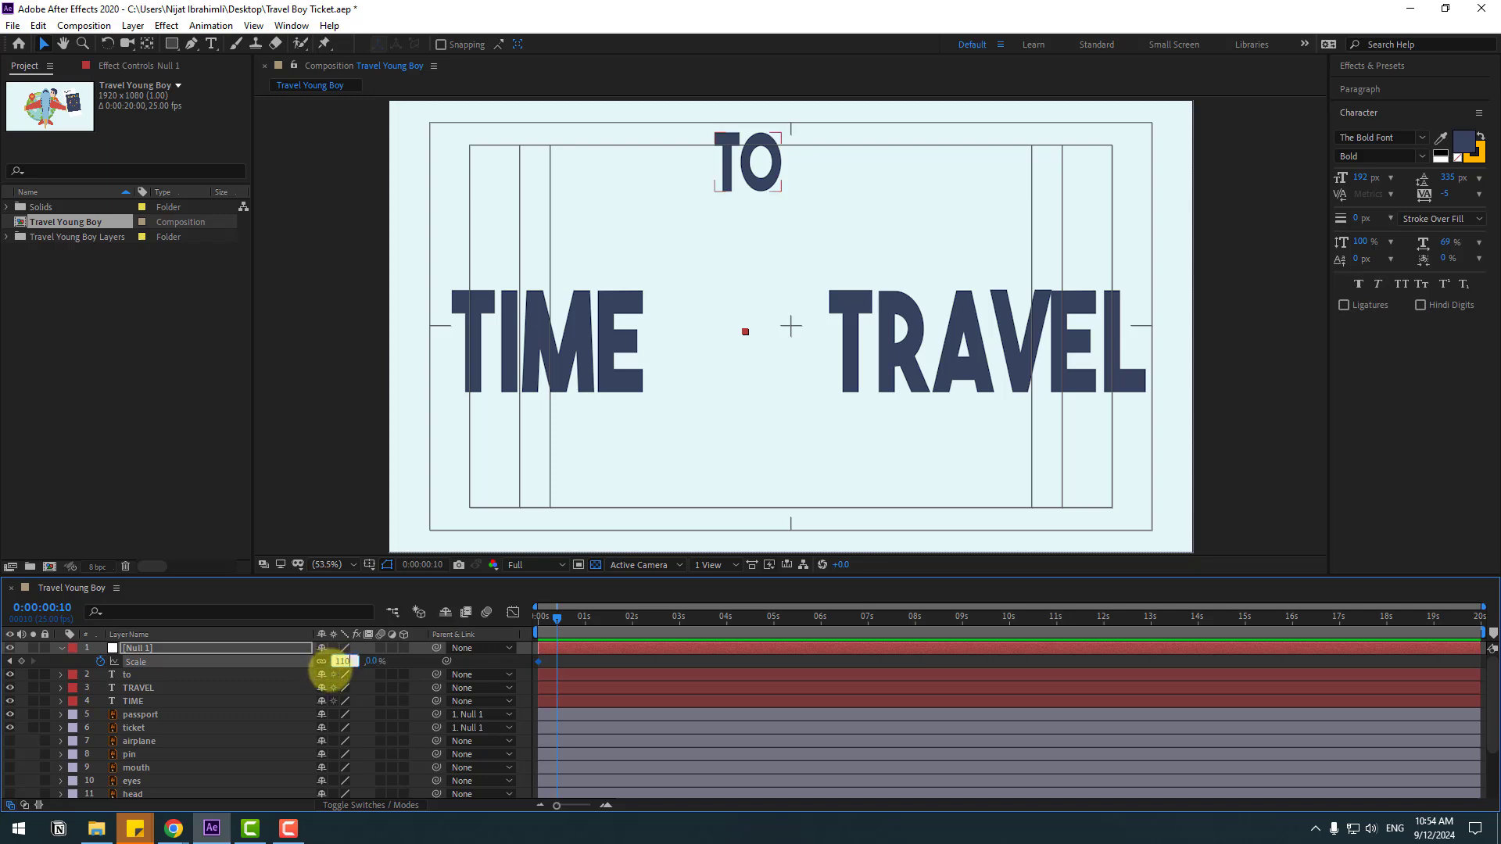
key(Return)
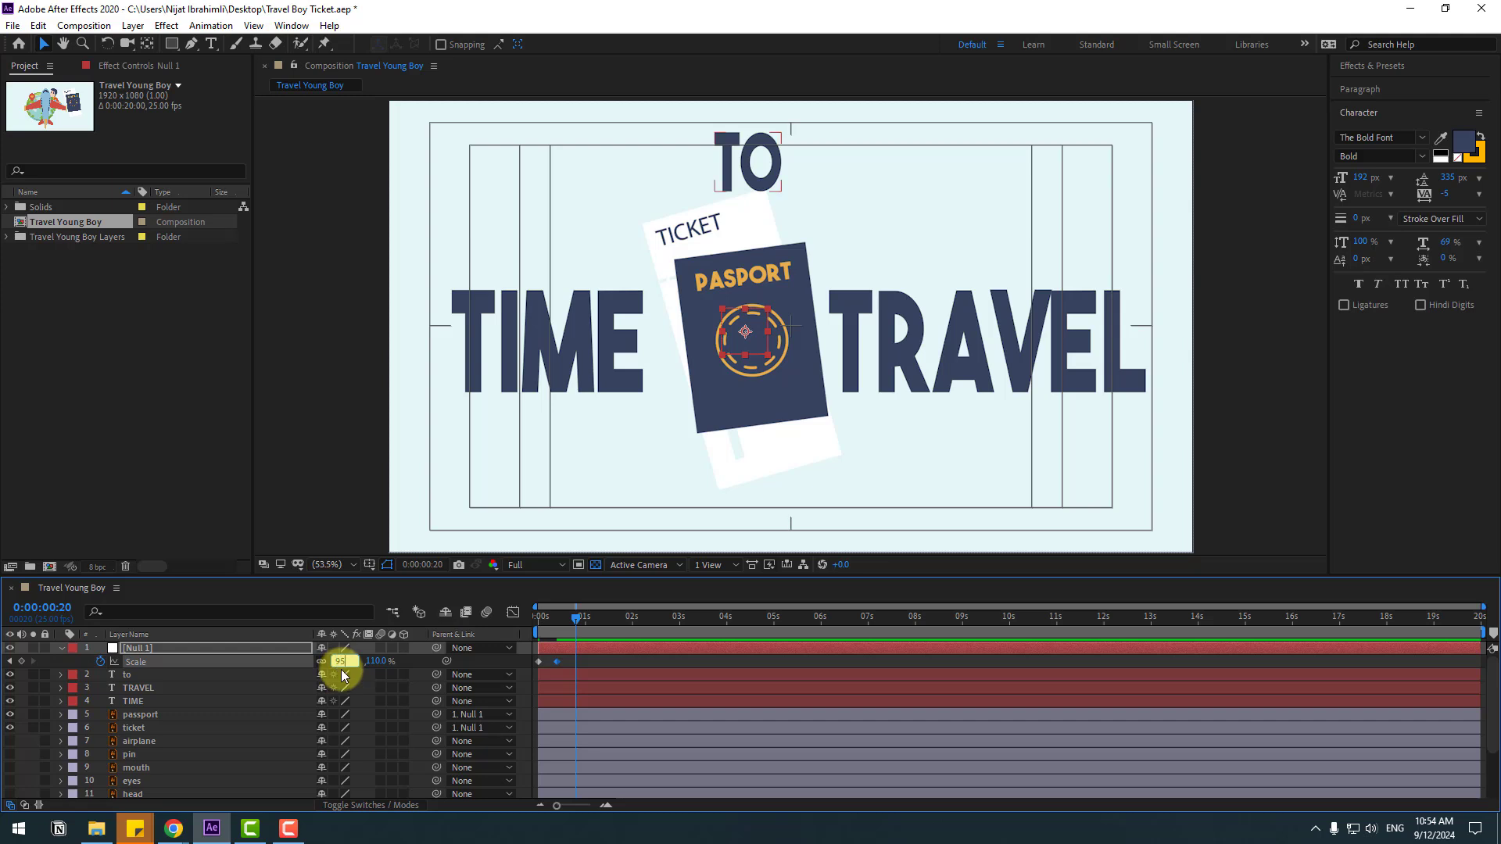
key(Return)
key(shift+Page_Down)
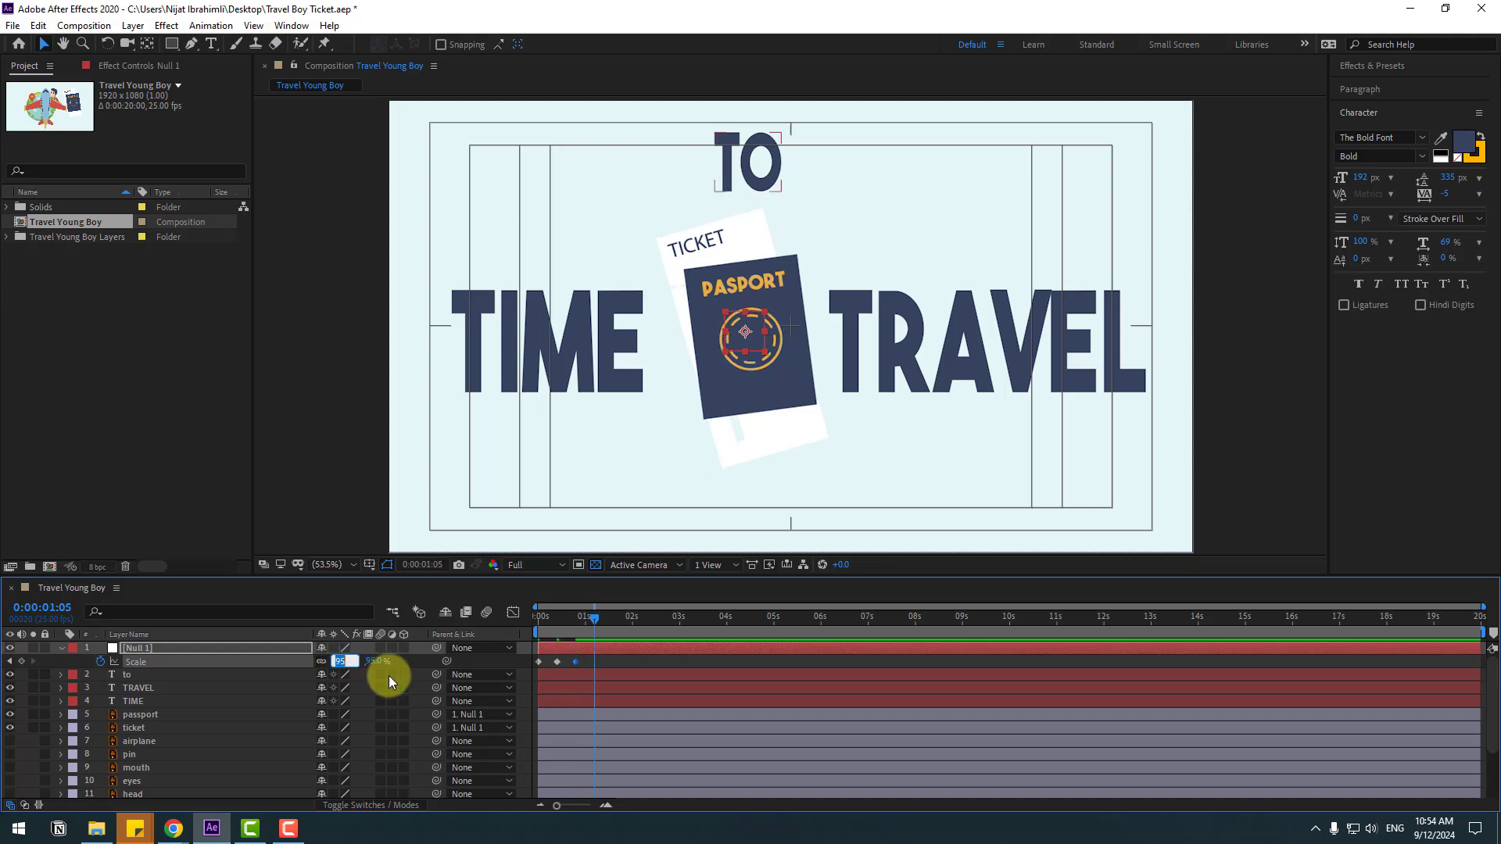
Add Null 1 scale keyframes of 102% at 0:00:01:05 and 100% at 0:00:01:15
text(105)
key(Return)
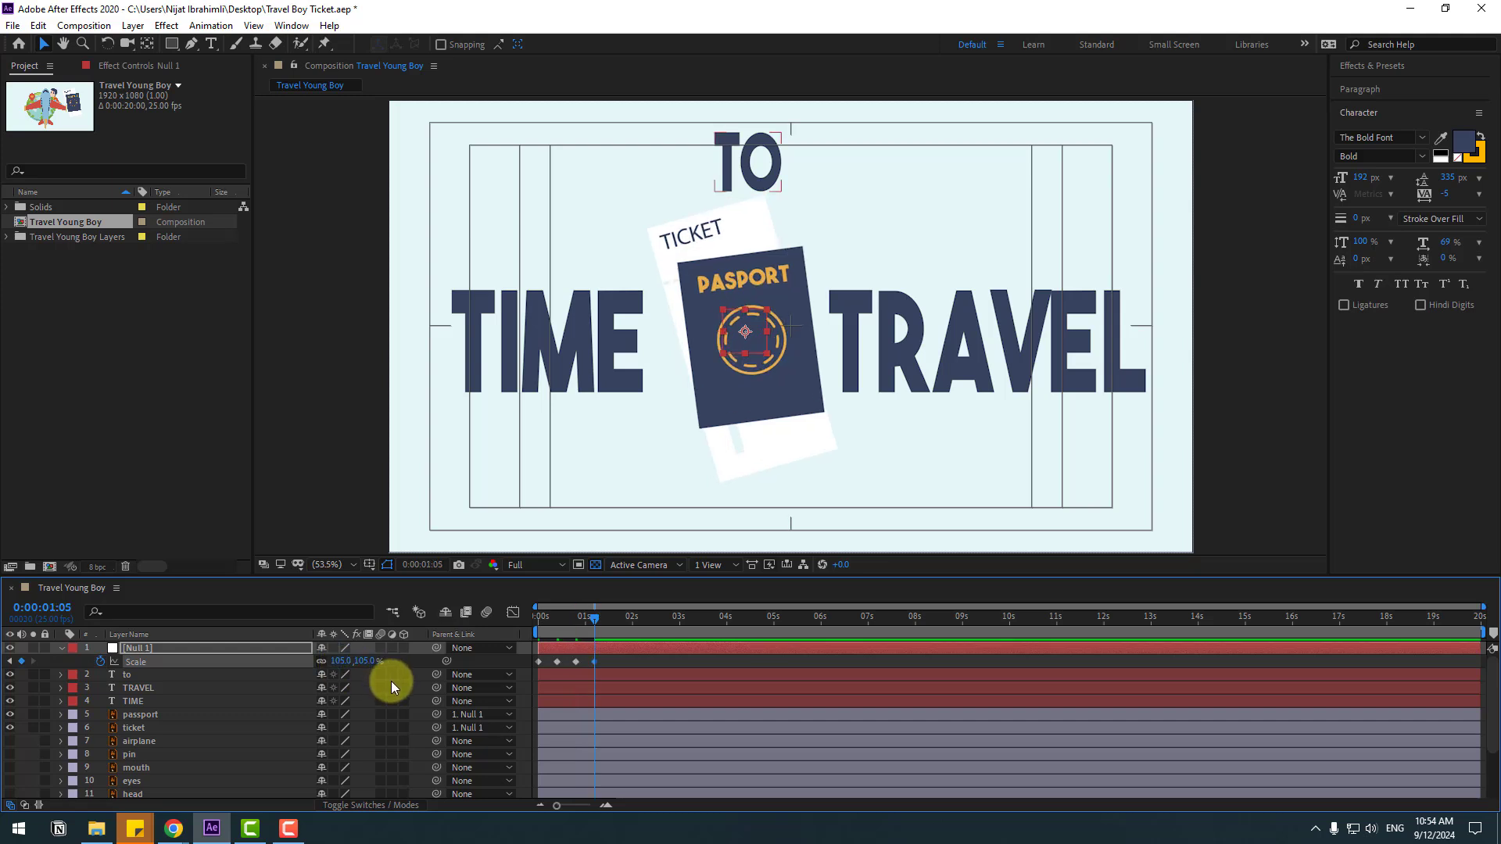
drag(348, 663, 349, 668)
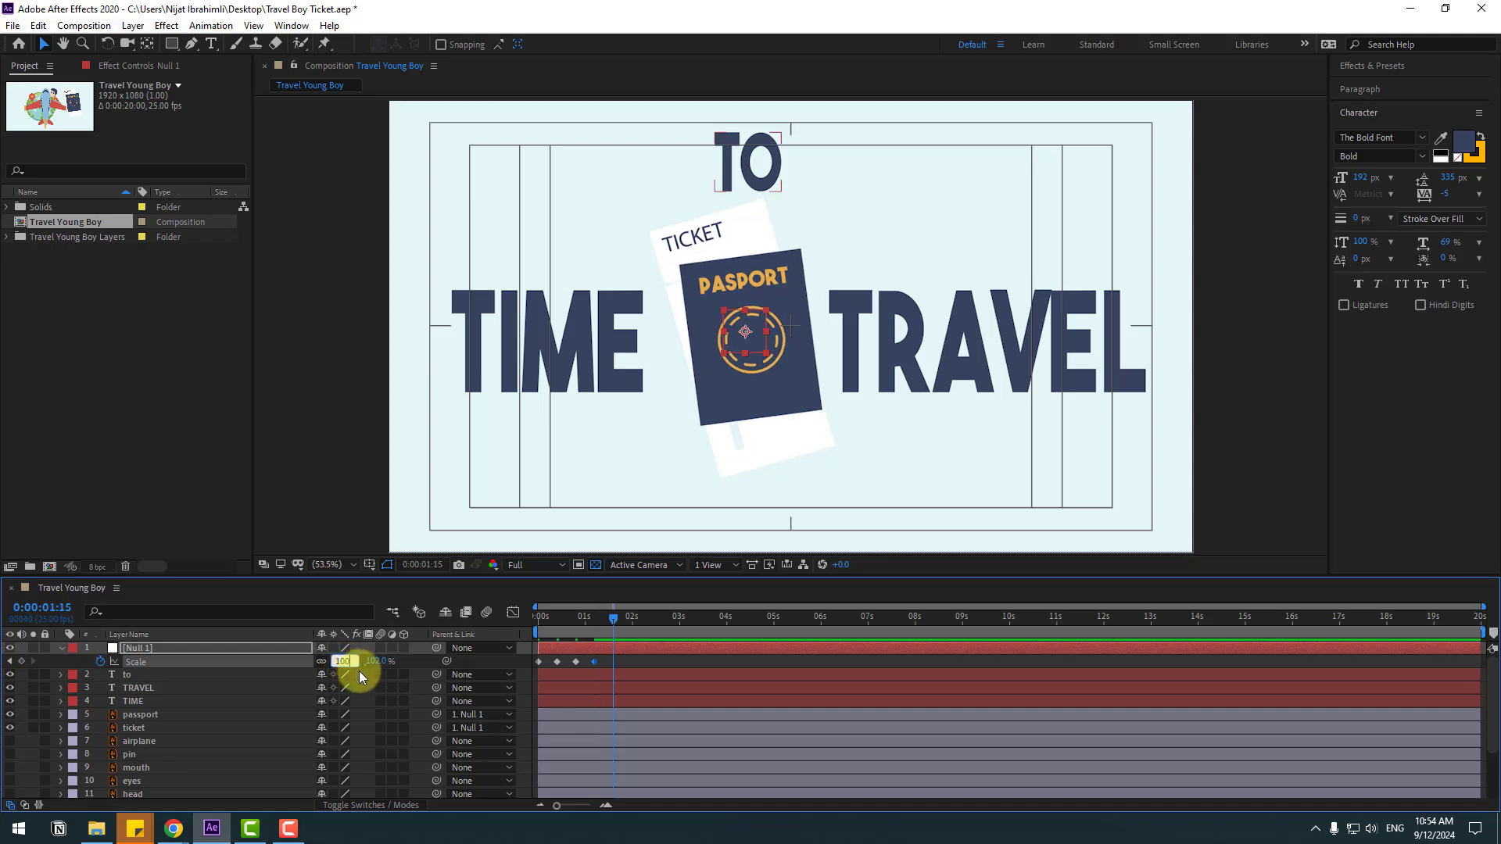
text(100)
key(Return)
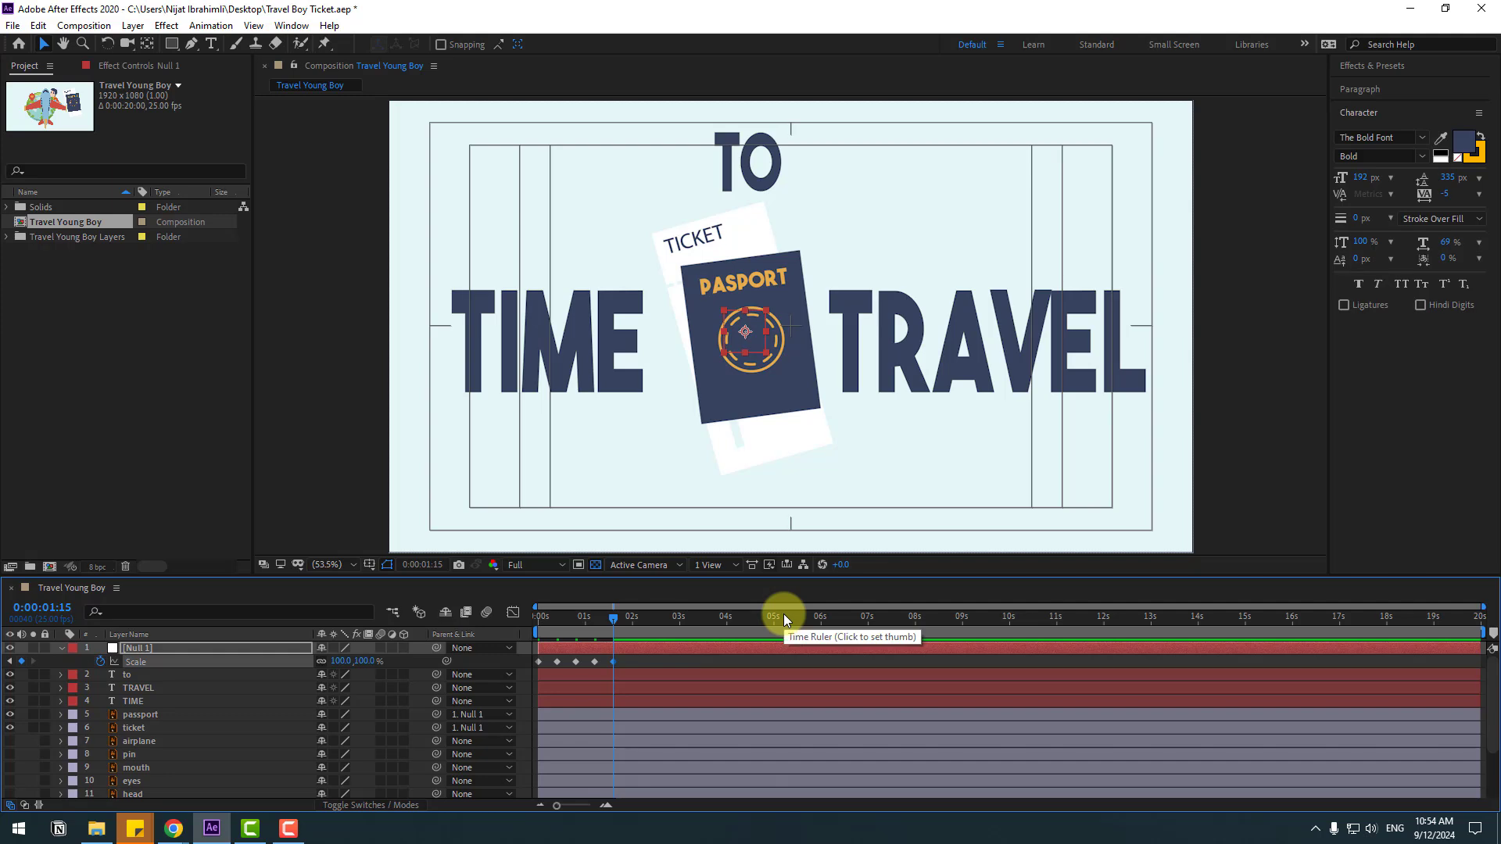
Apply Easy Ease to all of Null 1's scale keyframes and preview the animation
click(560, 665)
click(538, 662)
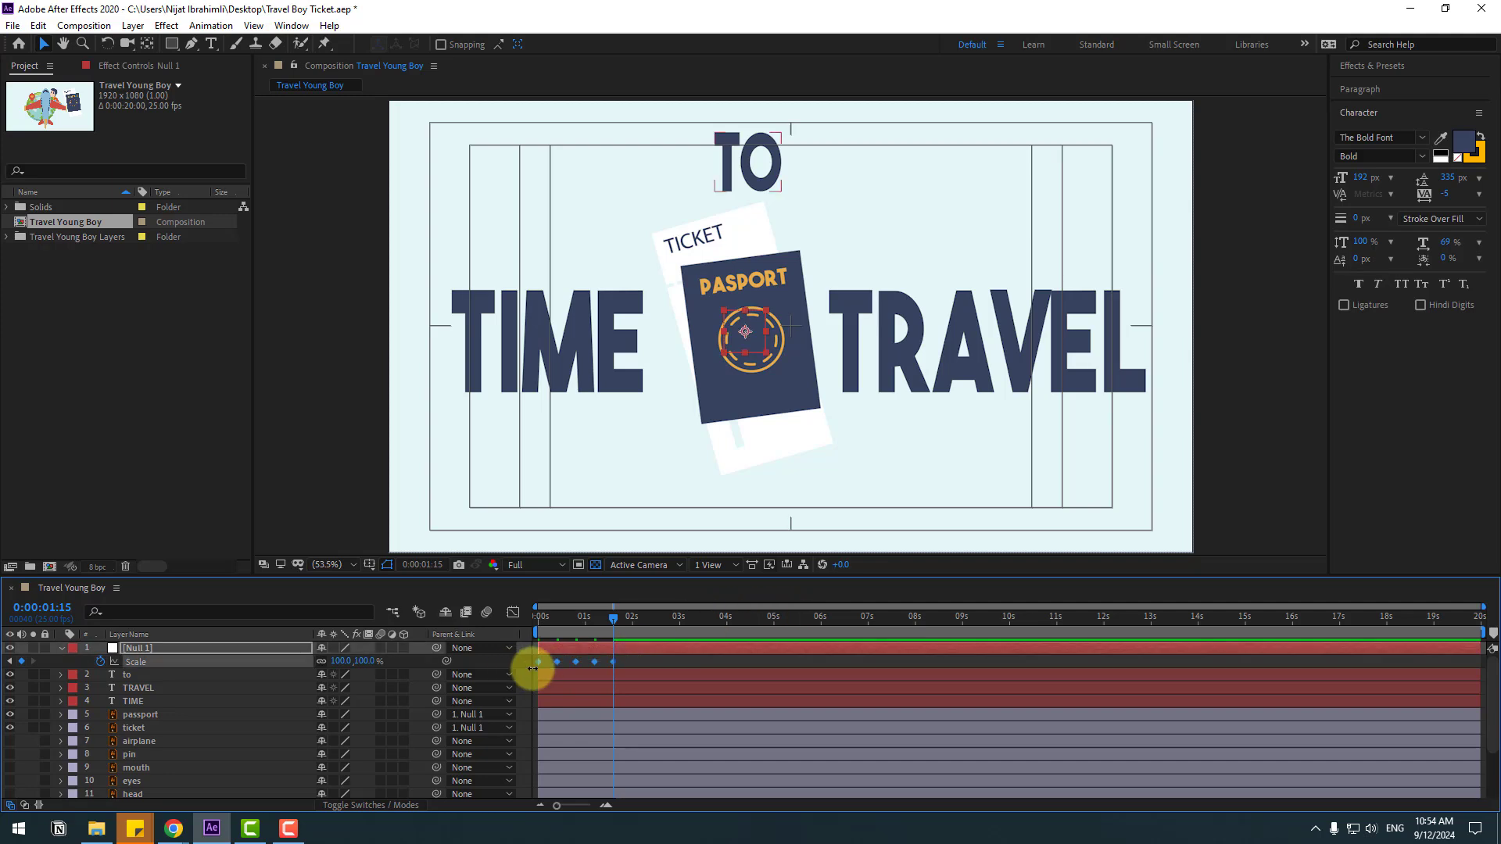
right_click(536, 663)
mouse_move(602, 651)
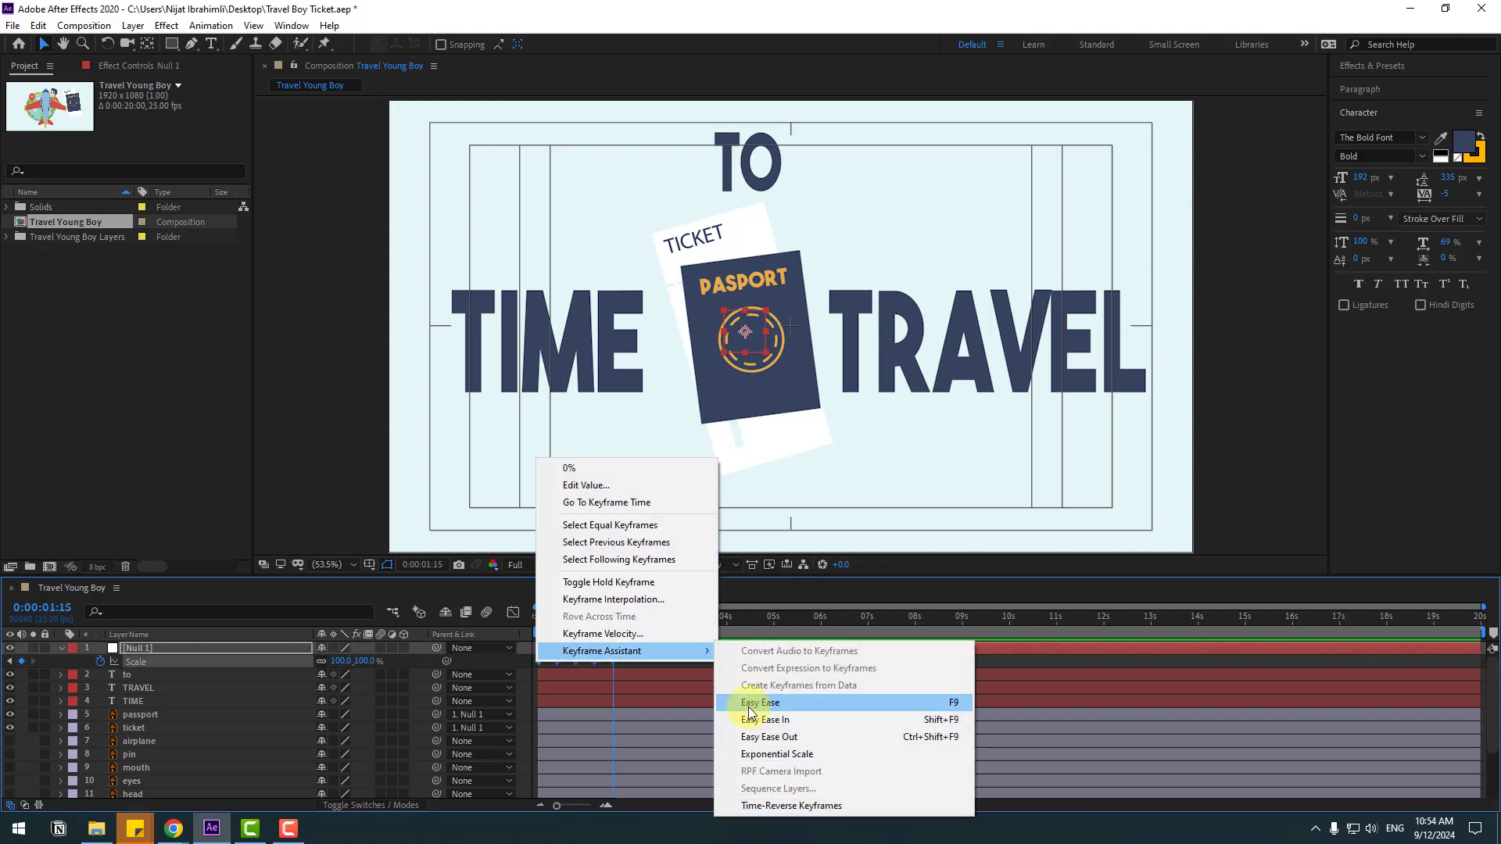
click(781, 702)
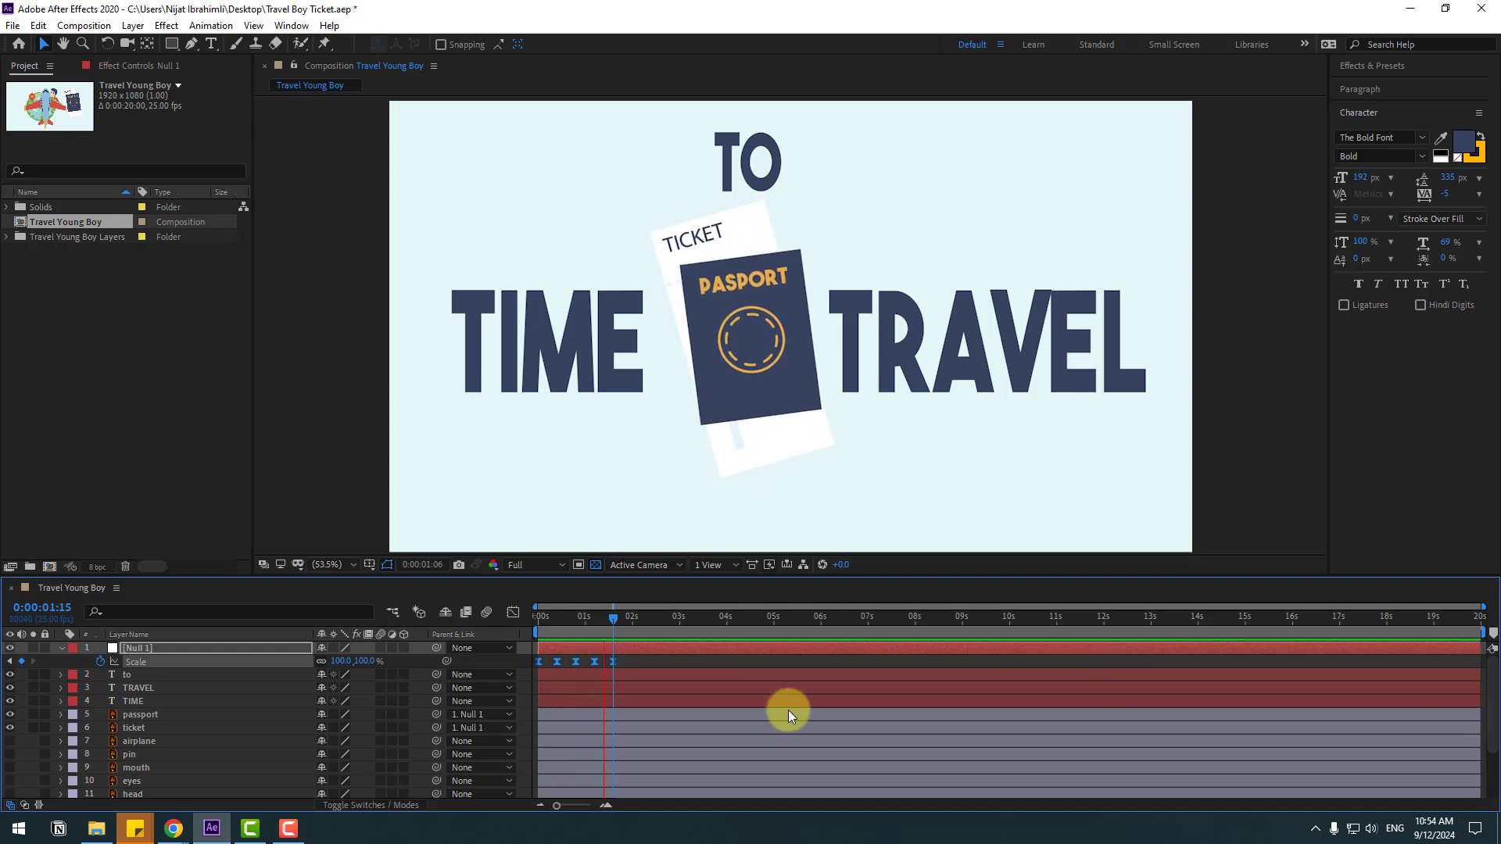
key(space)
Set a Null 1 rotation keyframe of -20° at the start of the timeline
drag(588, 622, 528, 621)
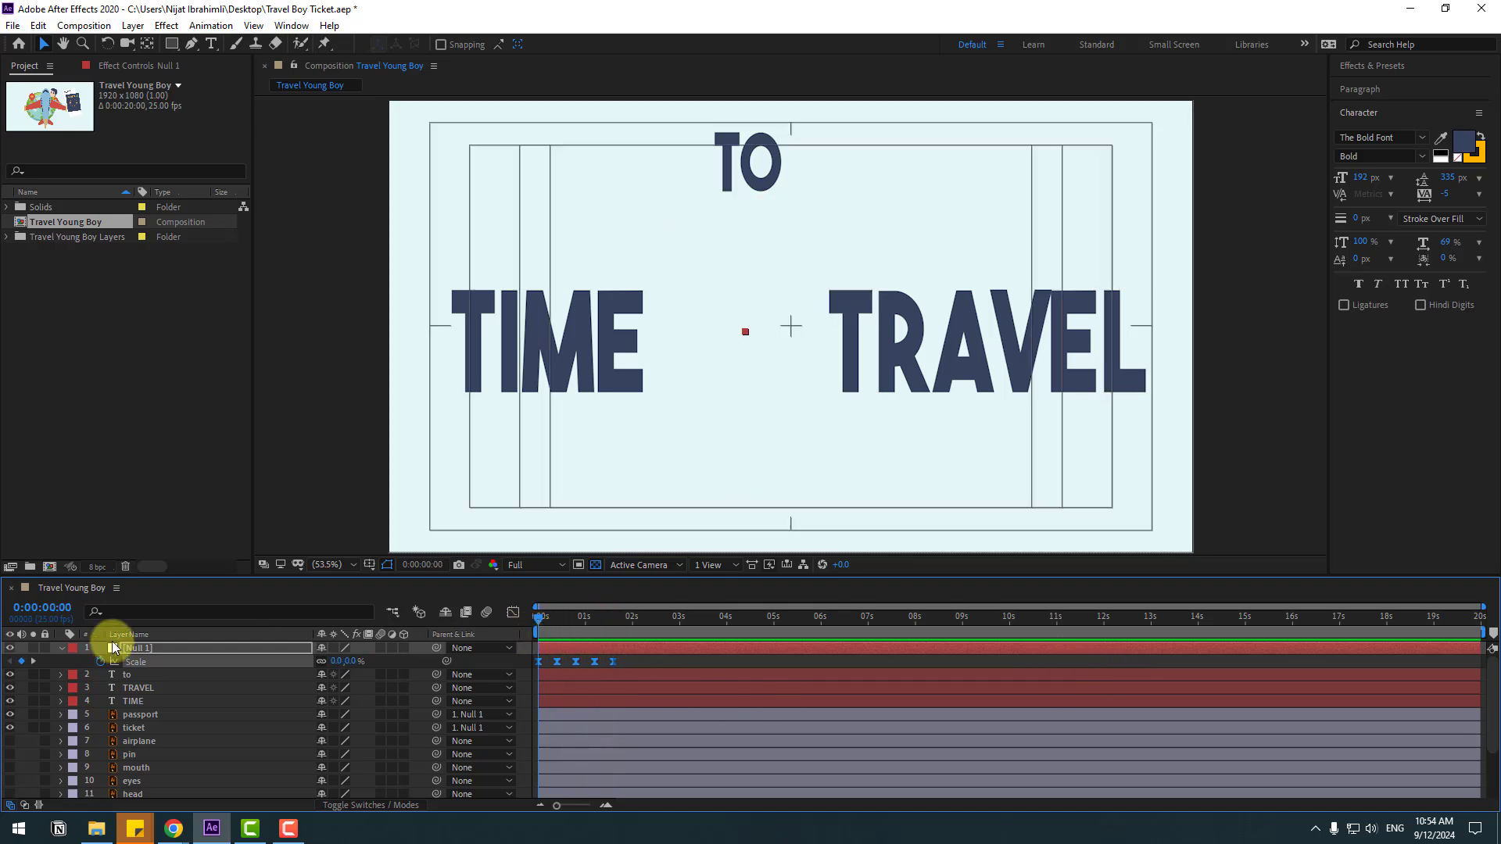
key(shift+r)
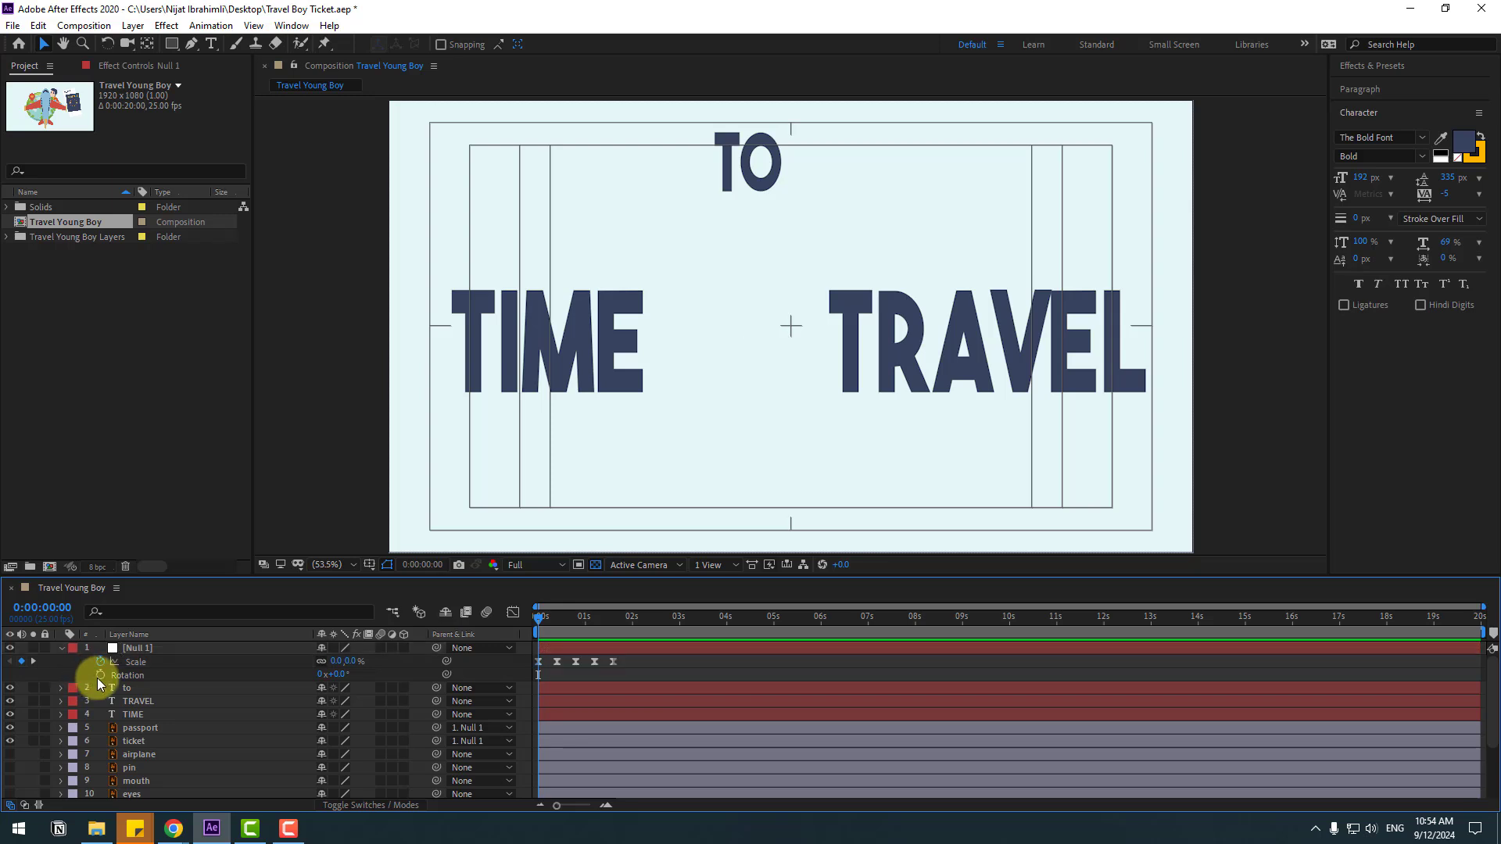
click(100, 674)
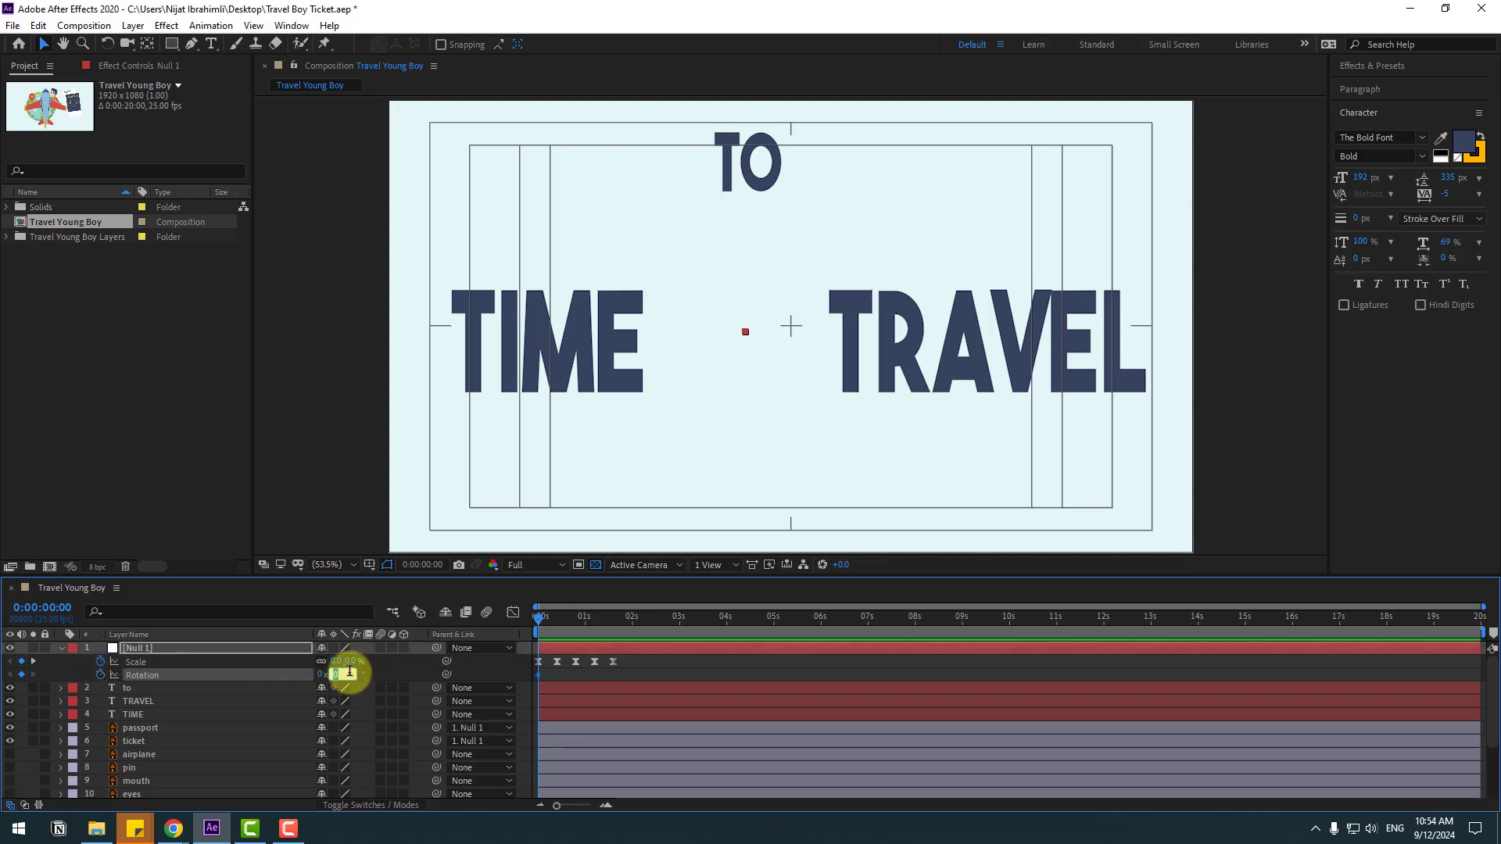
text(-20)
key(Return)
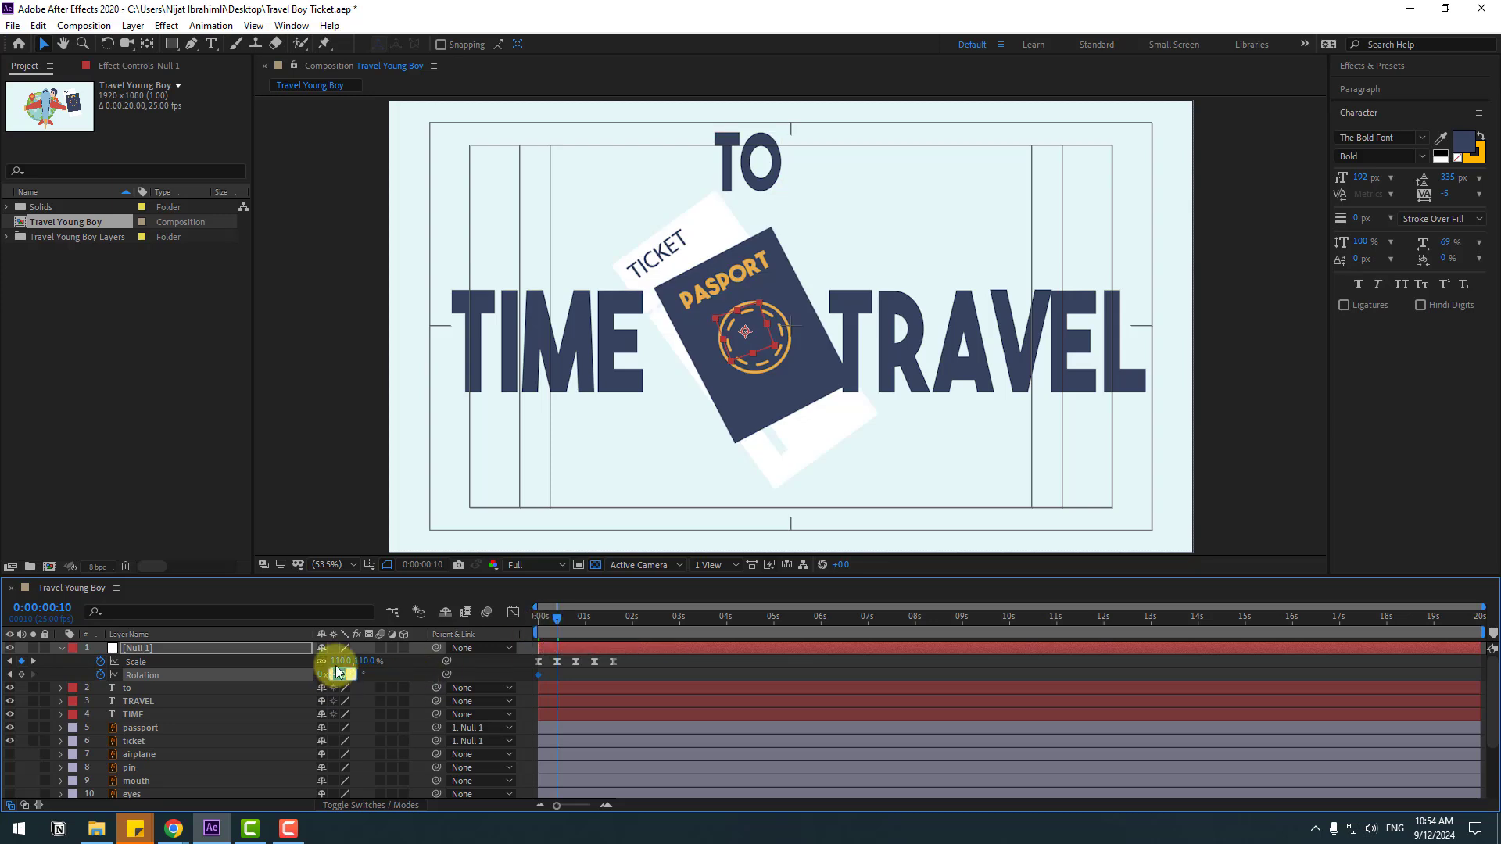
Add Null 1 rotation keyframes alternating the tilt at 10 frames, 20 frames and 0:00:01:05, ending with 0° at 0:00:01:15
drag(336, 670, 350, 682)
key(shift+Page_Down)
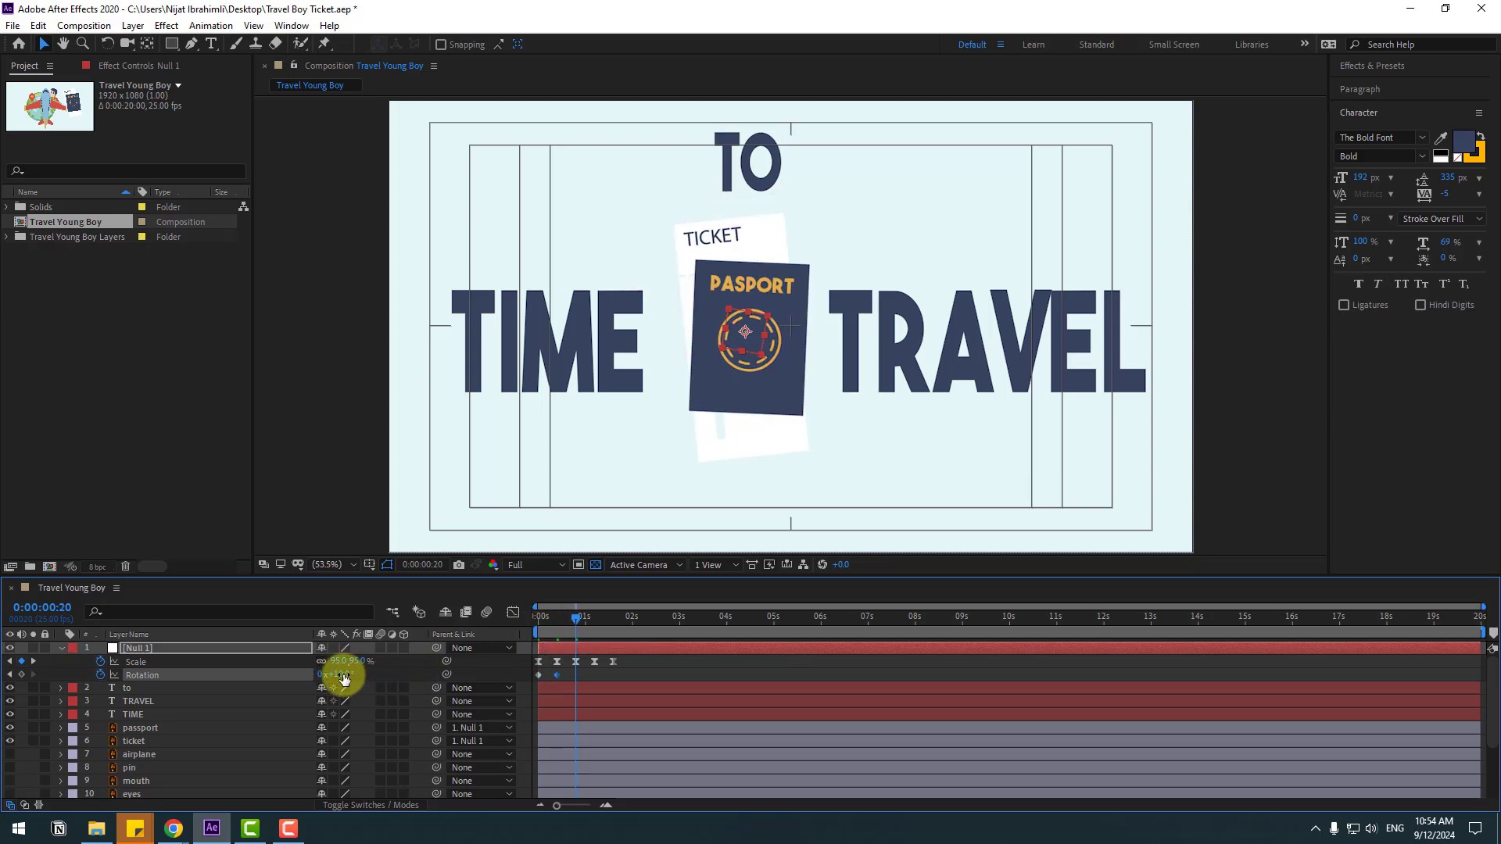
drag(342, 674, 341, 674)
key(shift+Page_Down)
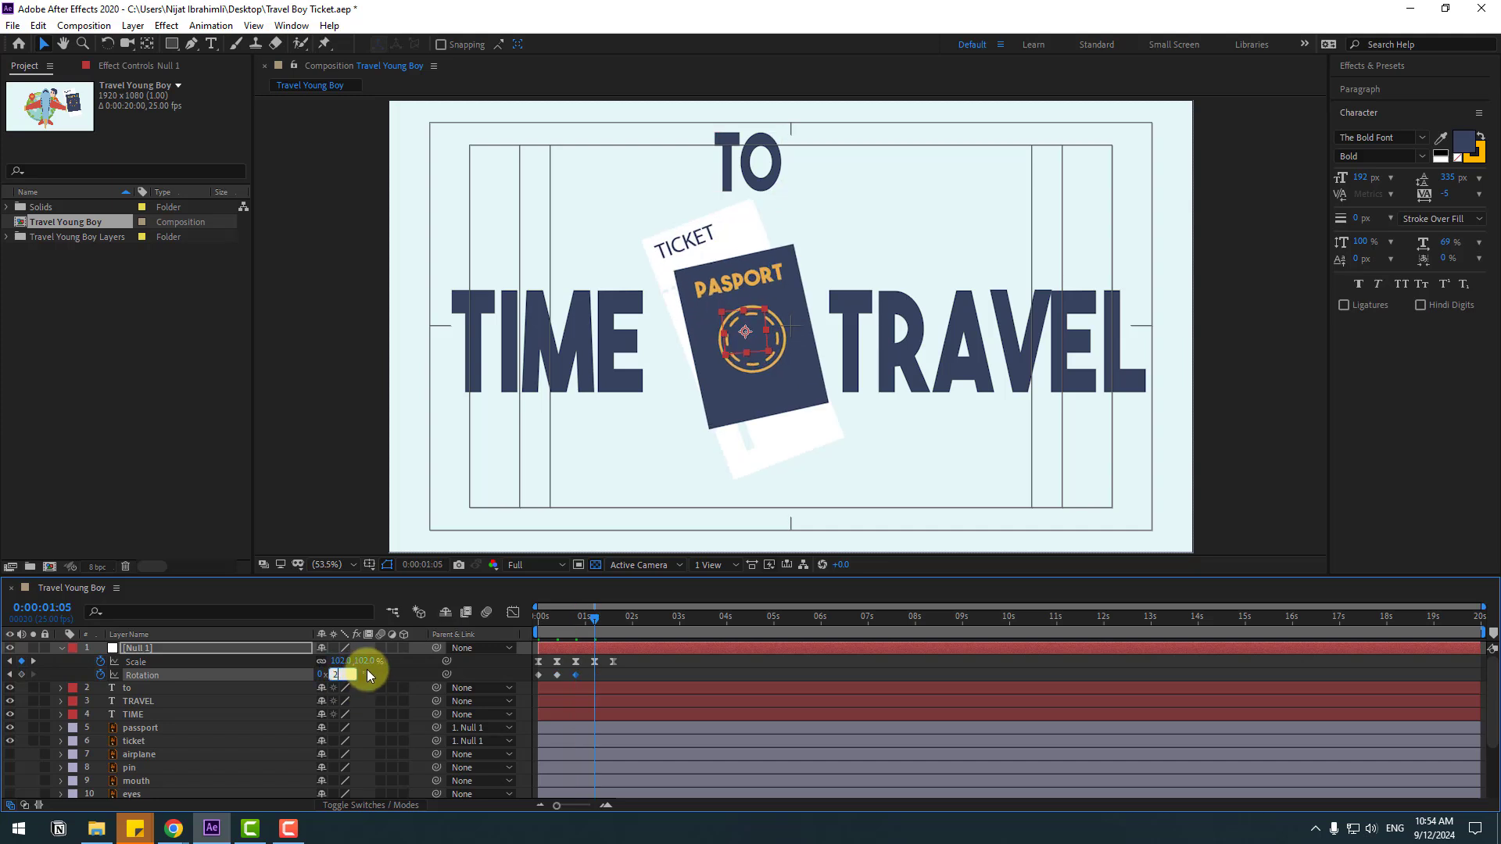
text(.5)
key(Return)
key(shift+Page_Down)
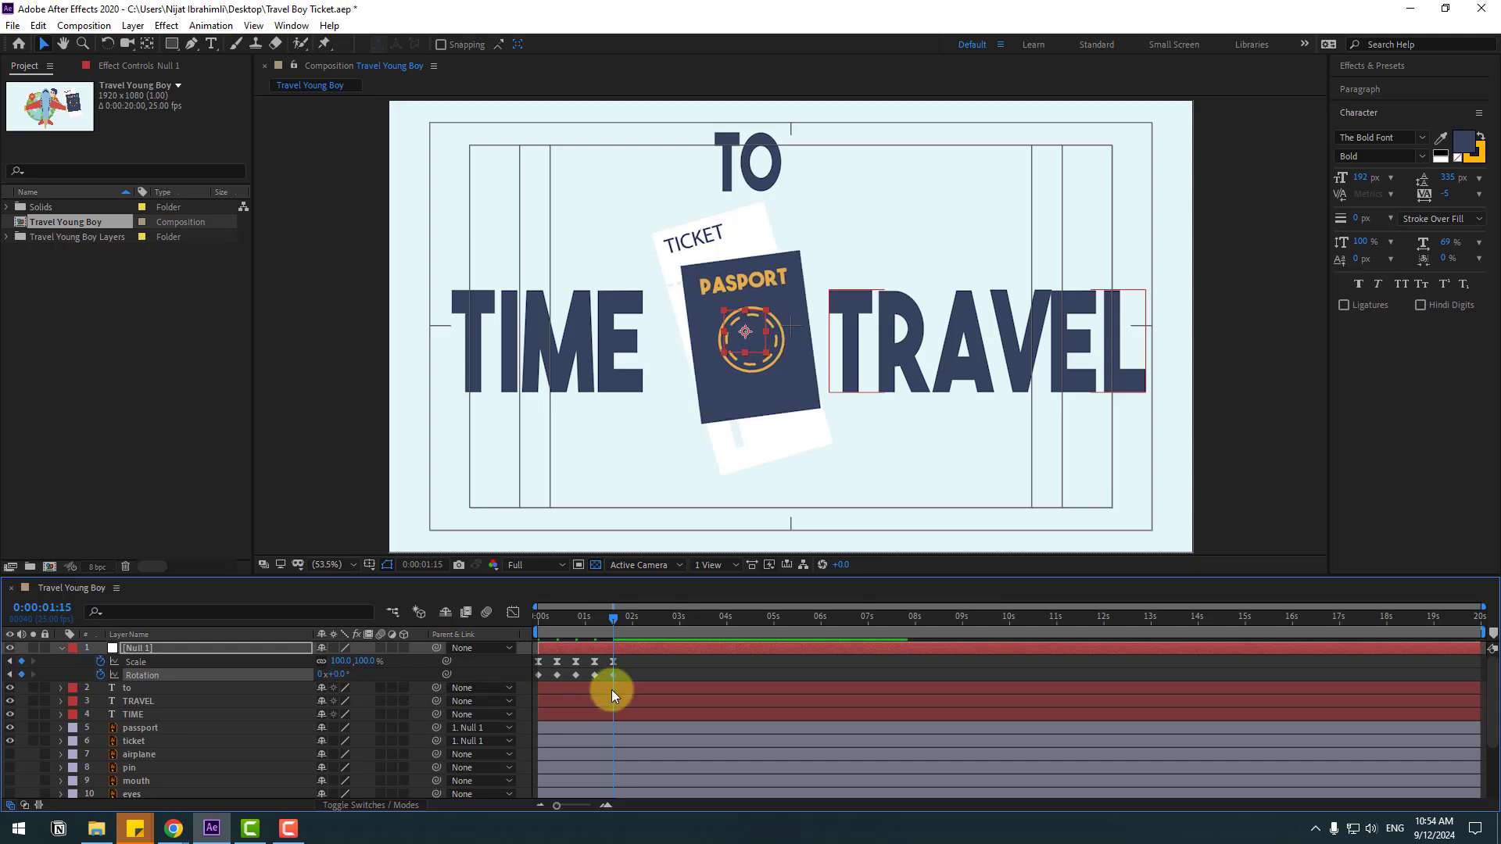
Apply Easy Ease to the rotation keyframes, stretch them to end slightly after the scale keyframes, and preview the motion
drag(634, 669, 541, 682)
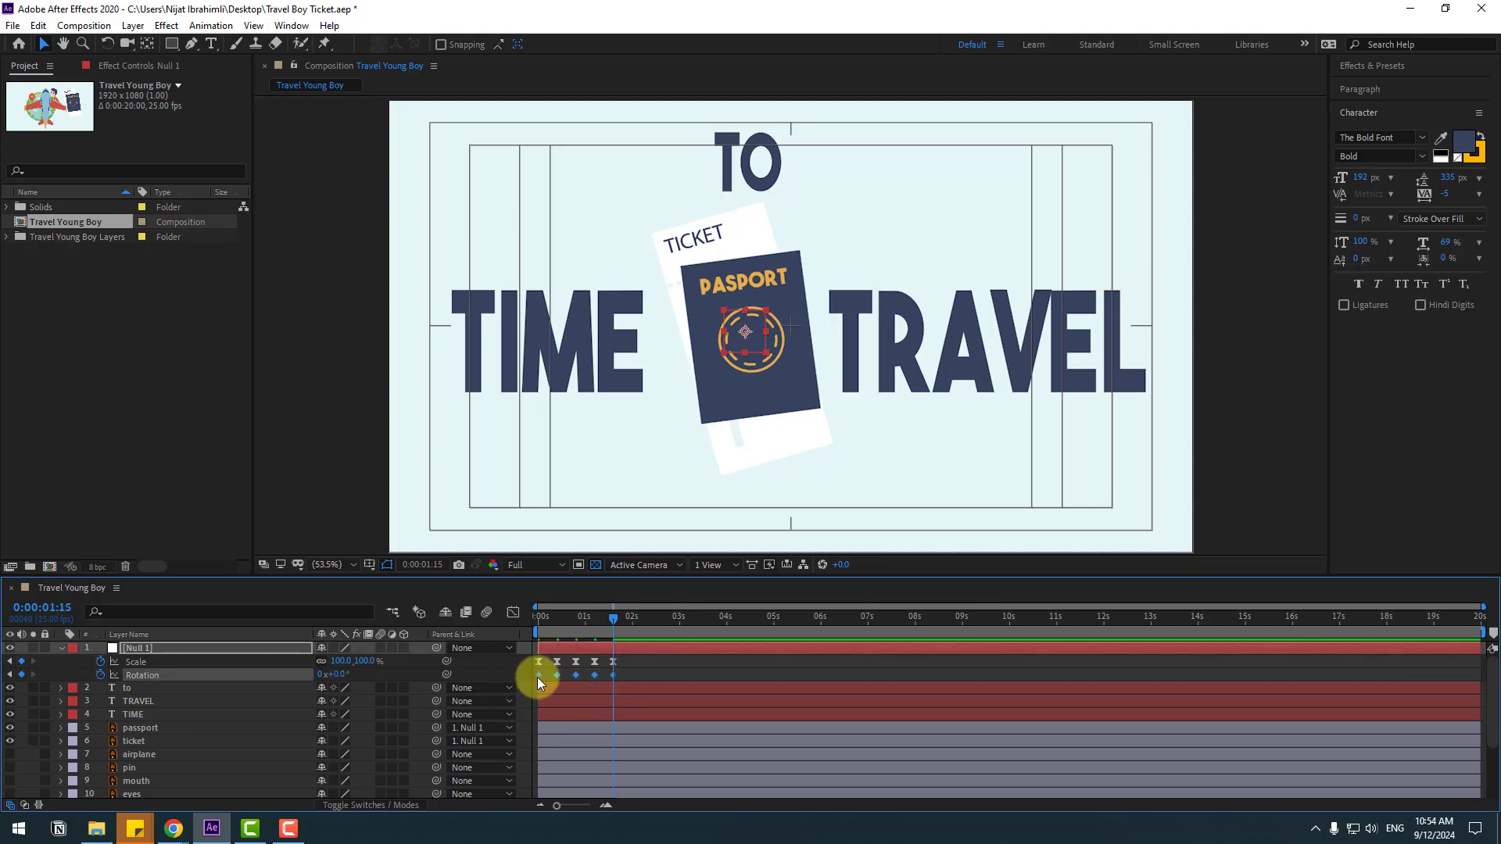
right_click(538, 675)
mouse_move(626, 663)
click(750, 713)
drag(616, 677, 621, 677)
key(space)
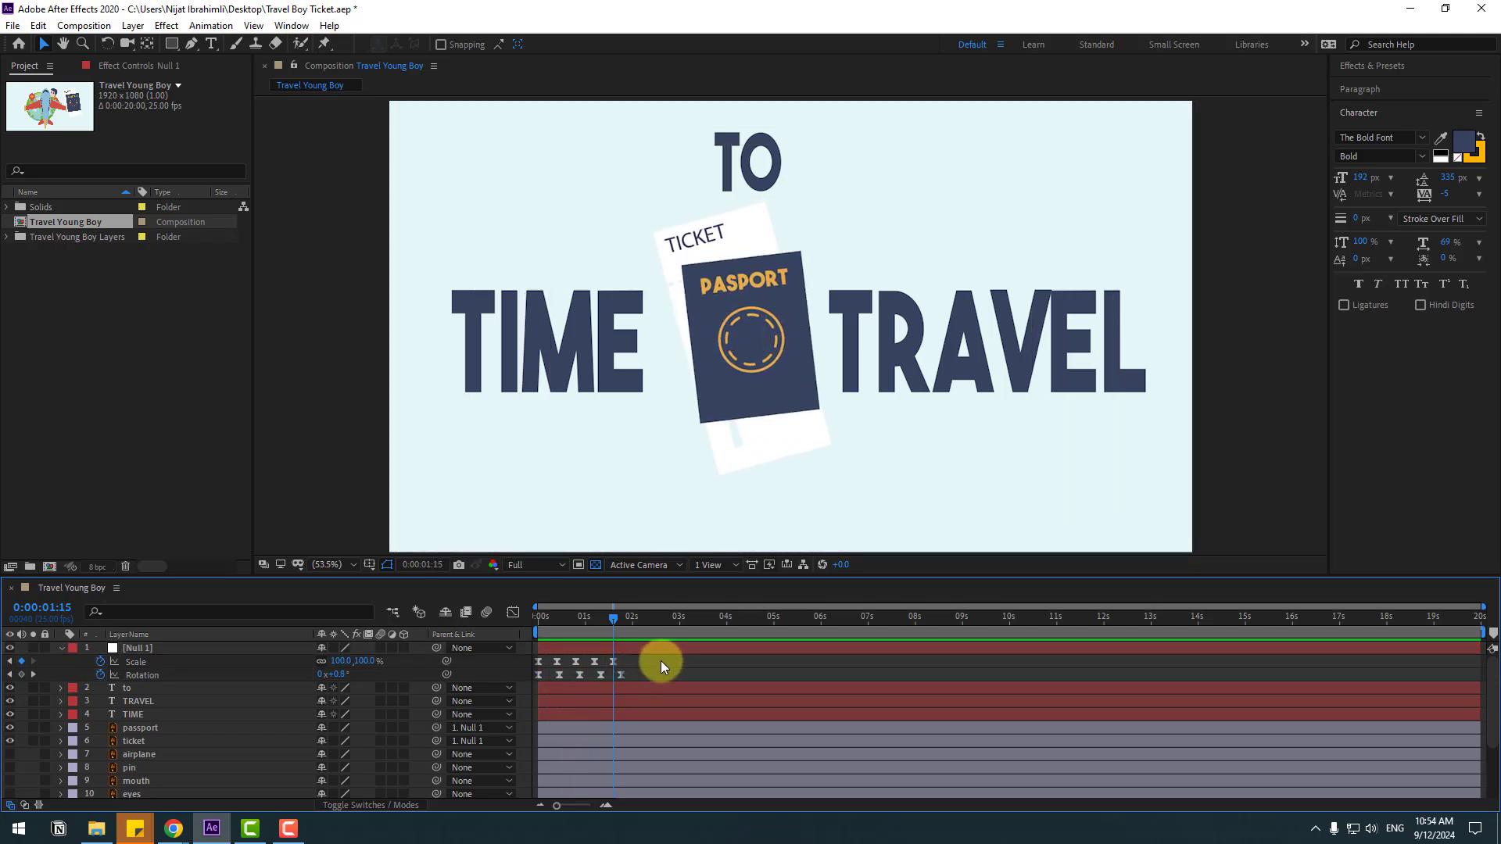
Open Animation Composer 3 and select the TIME, TRAVEL and to text layers
click(643, 618)
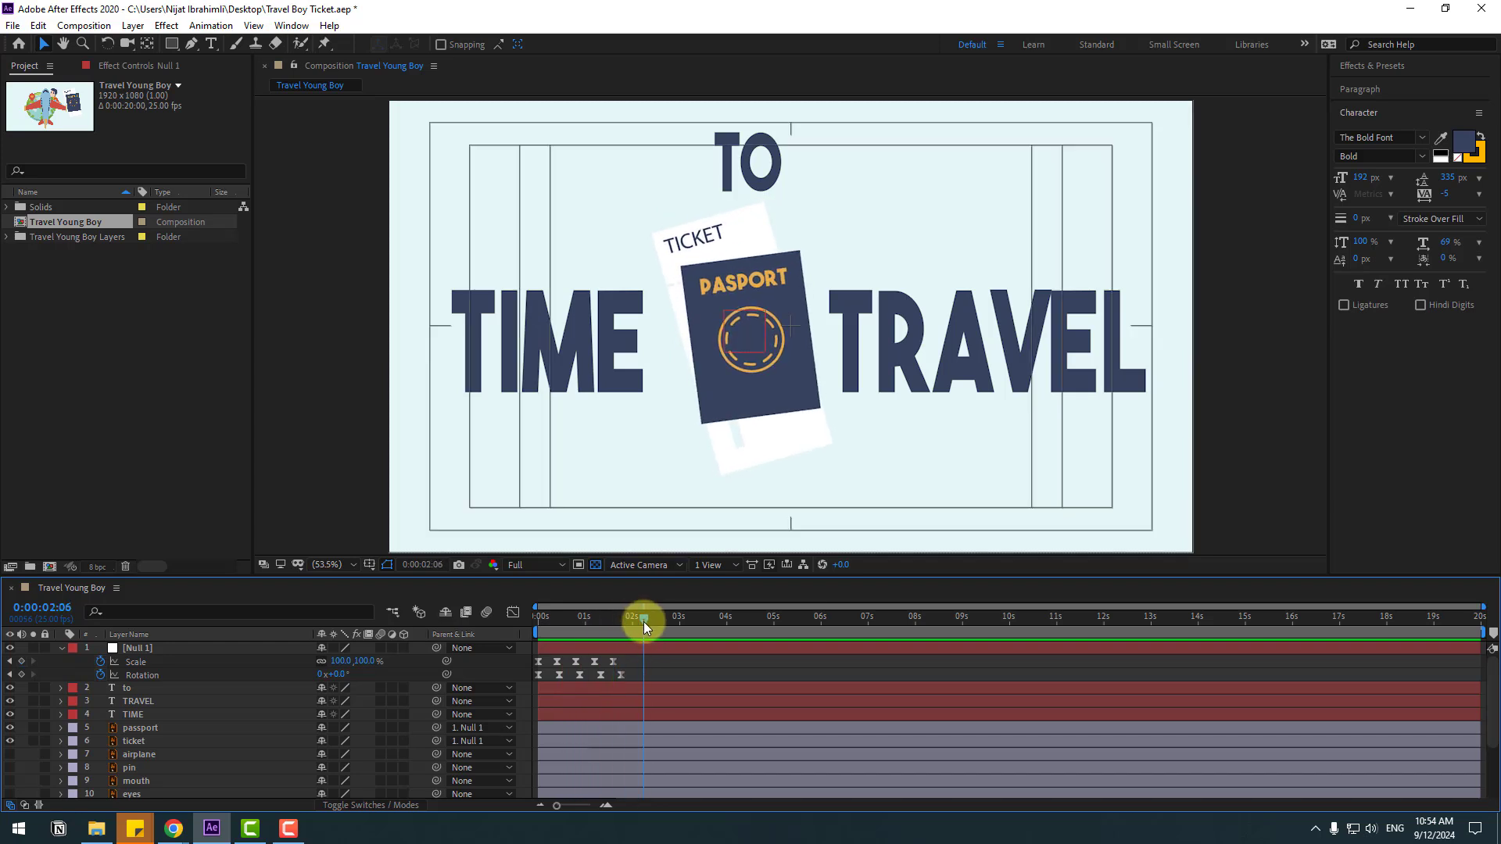
click(301, 24)
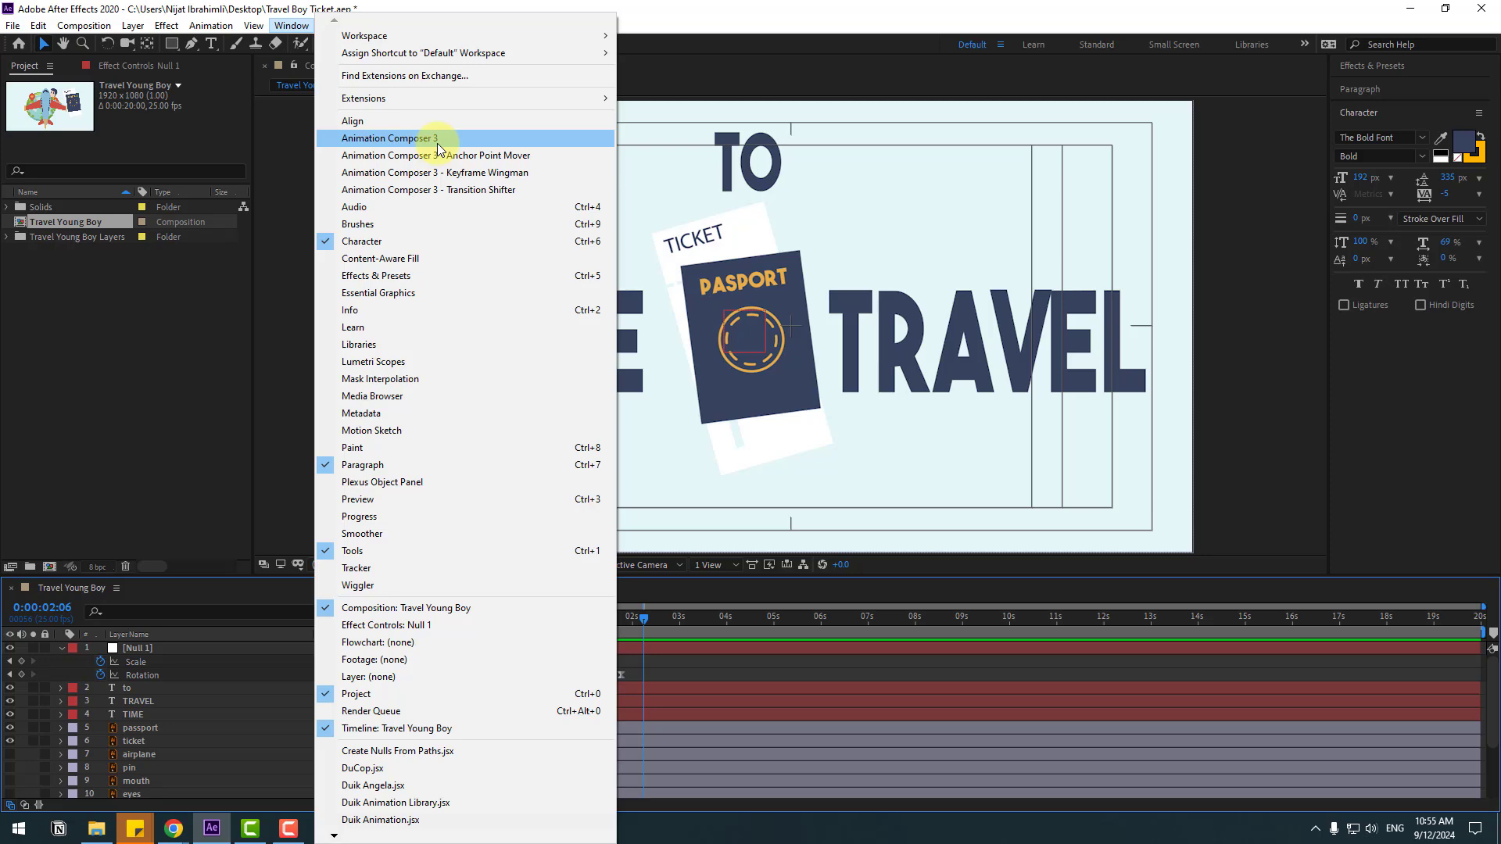
click(438, 143)
drag(897, 196, 1077, 330)
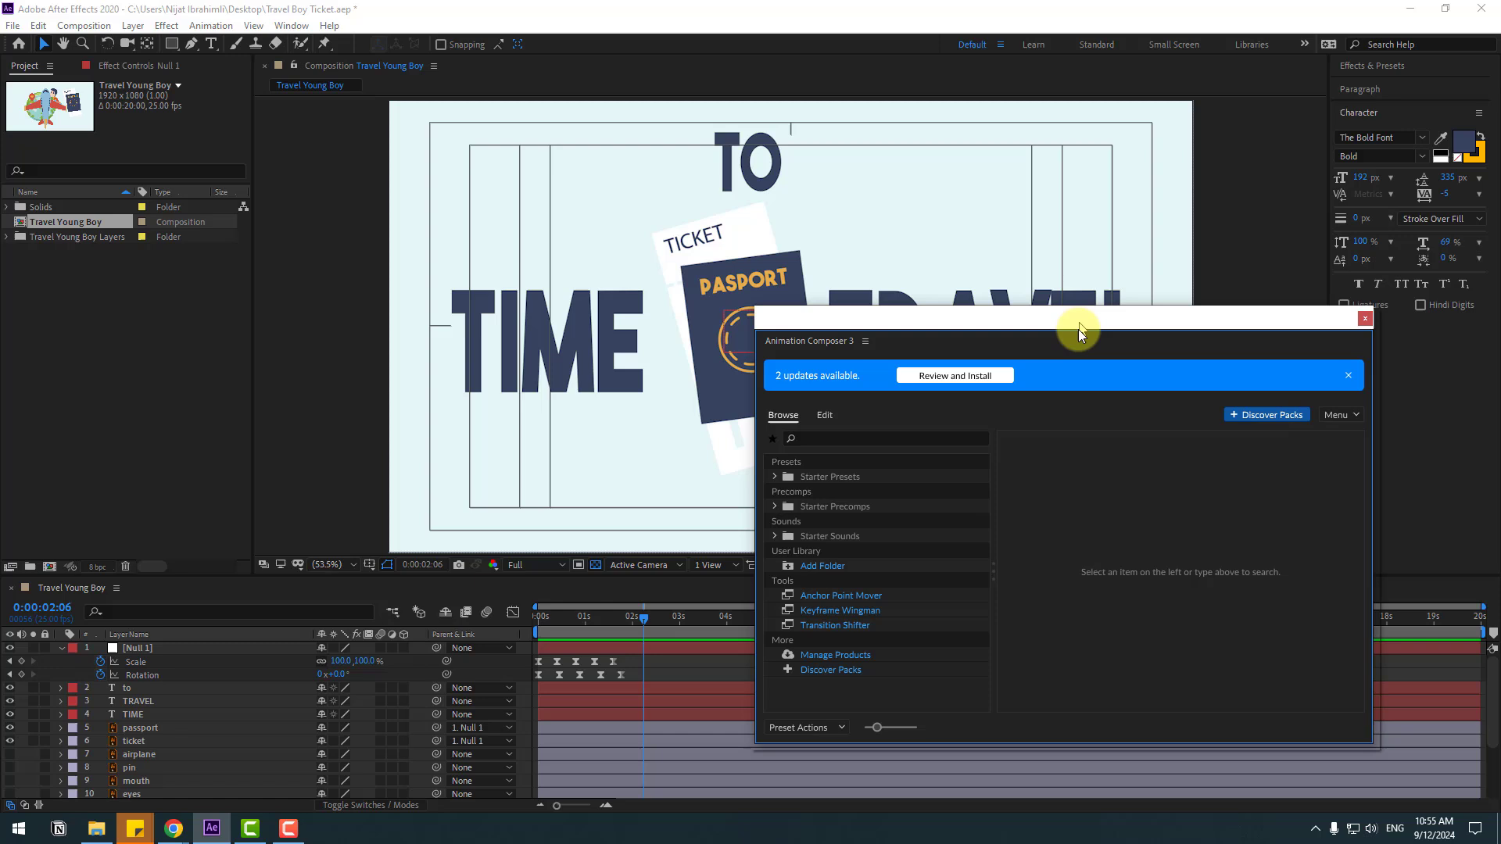
click(135, 708)
shift+click(135, 702)
shift+click(133, 693)
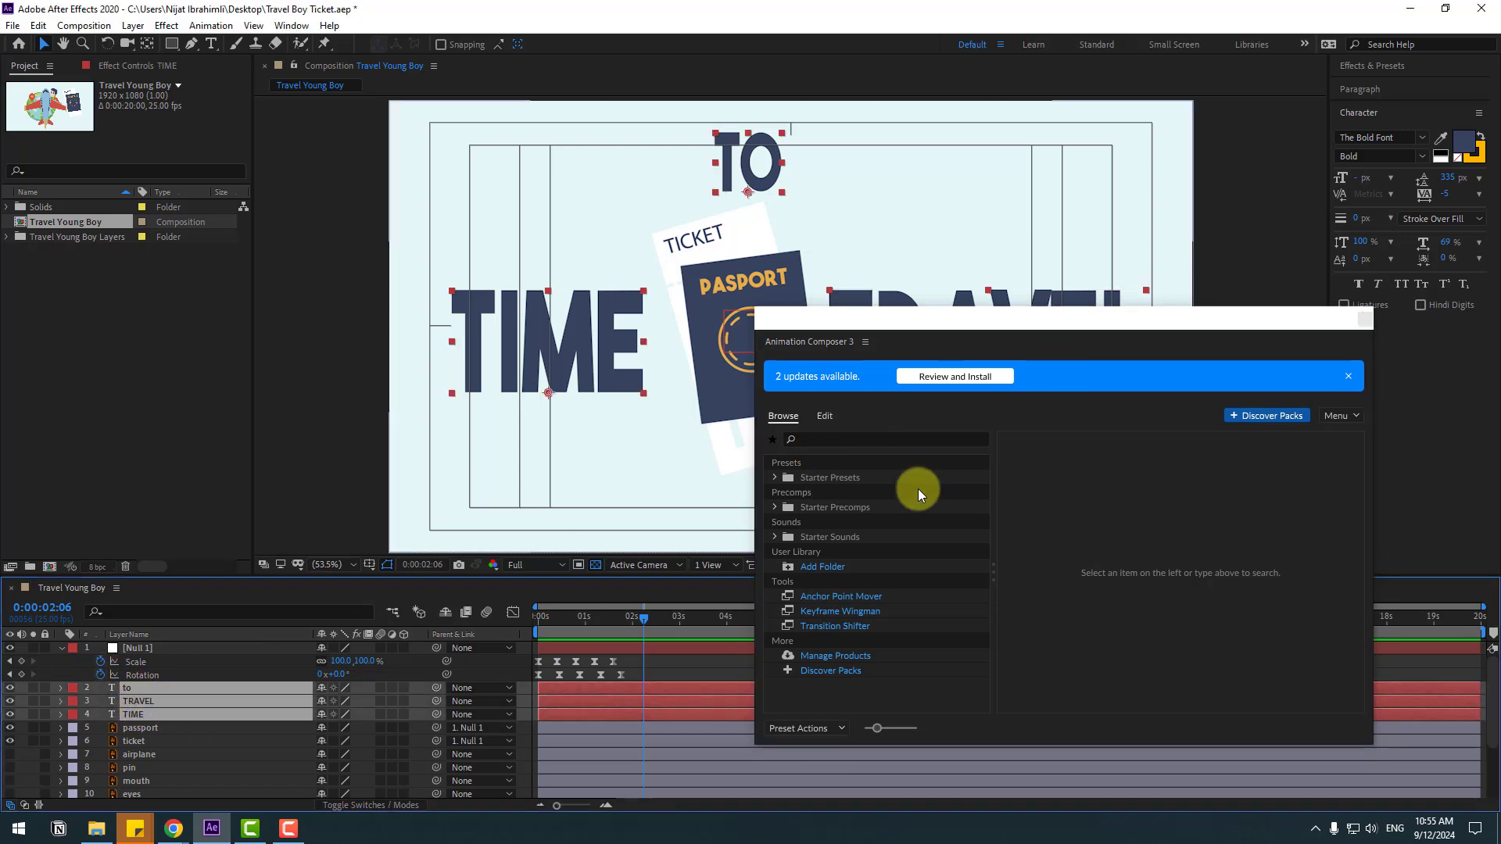
Apply the Bottom version of the Overshoot Position & Scale Characters text preset to the TIME layer as an In transition
click(774, 477)
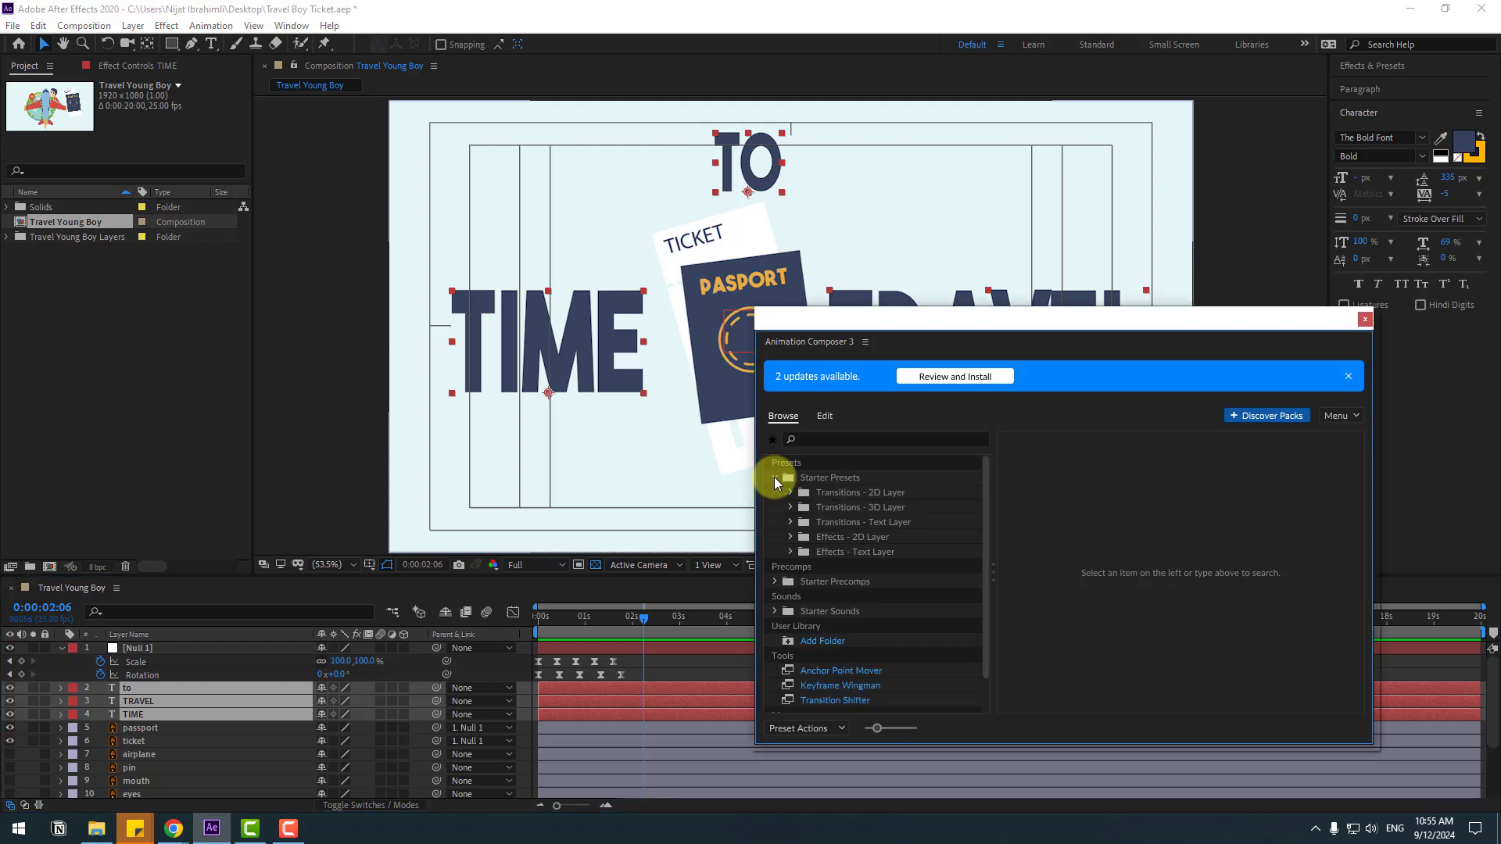
click(792, 522)
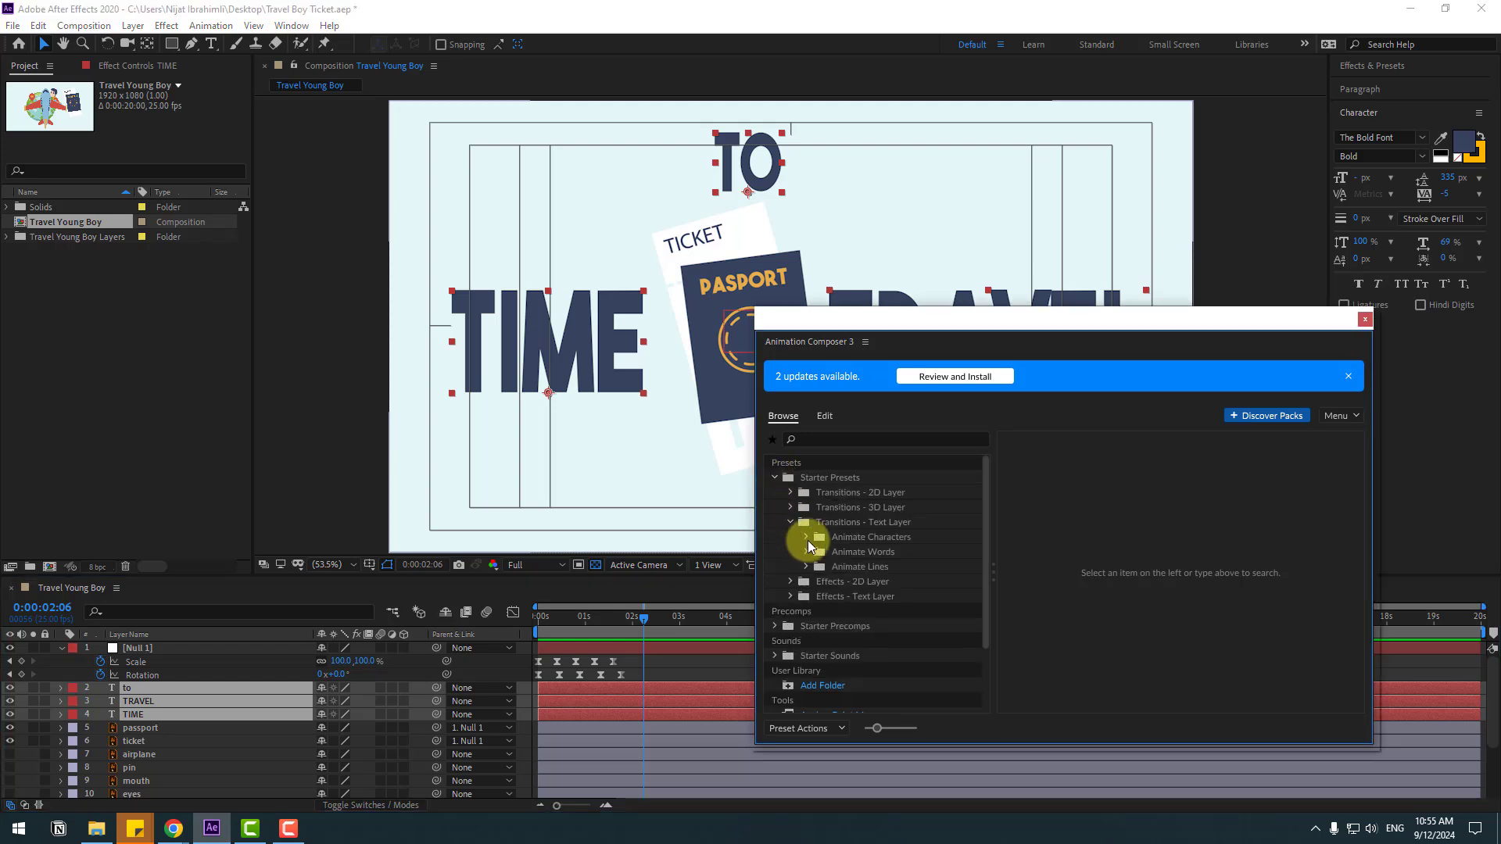
click(809, 537)
click(876, 629)
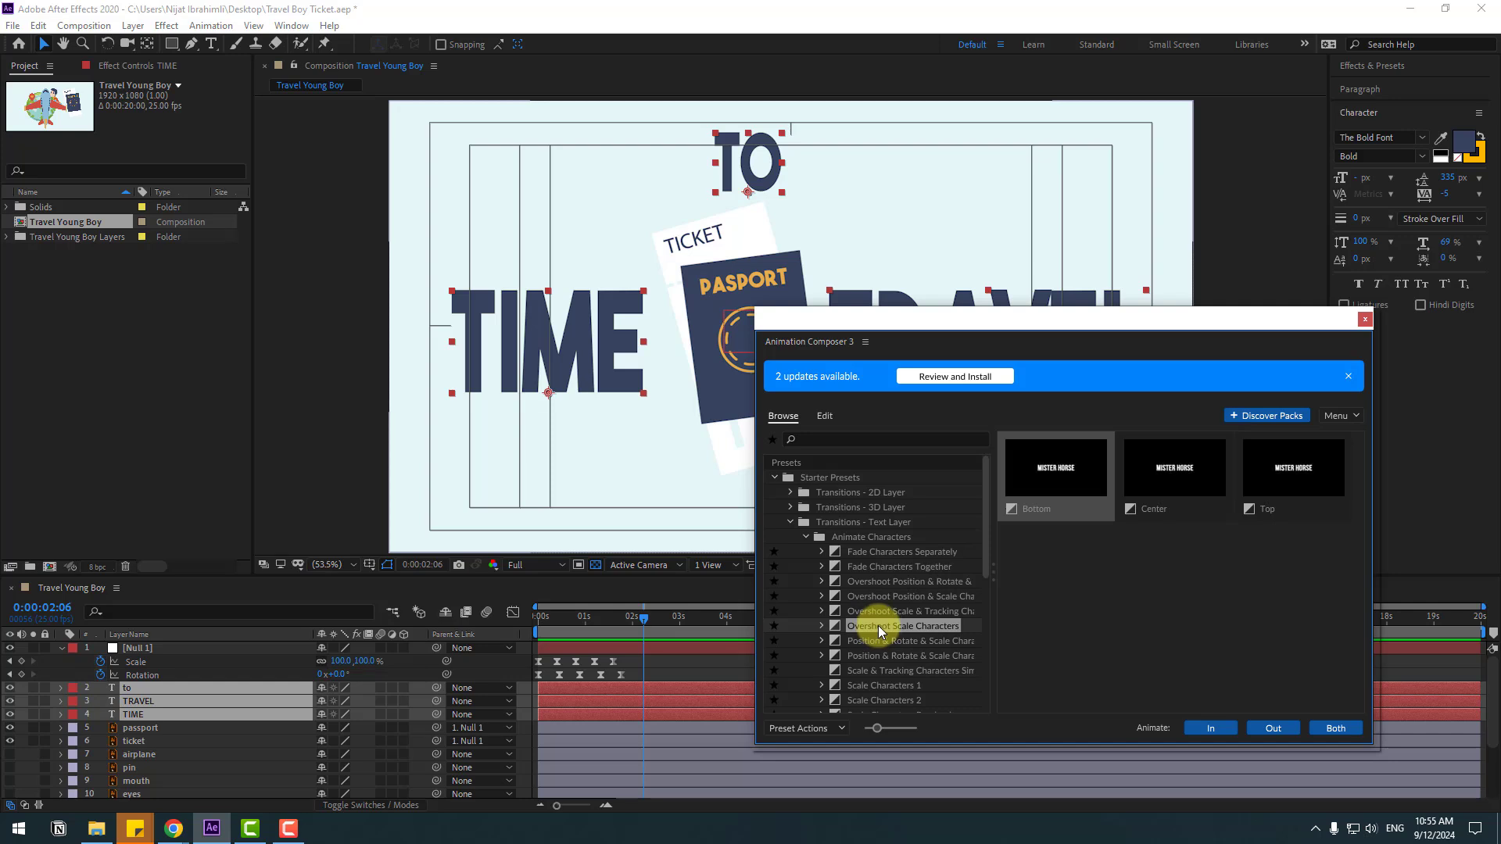
click(871, 599)
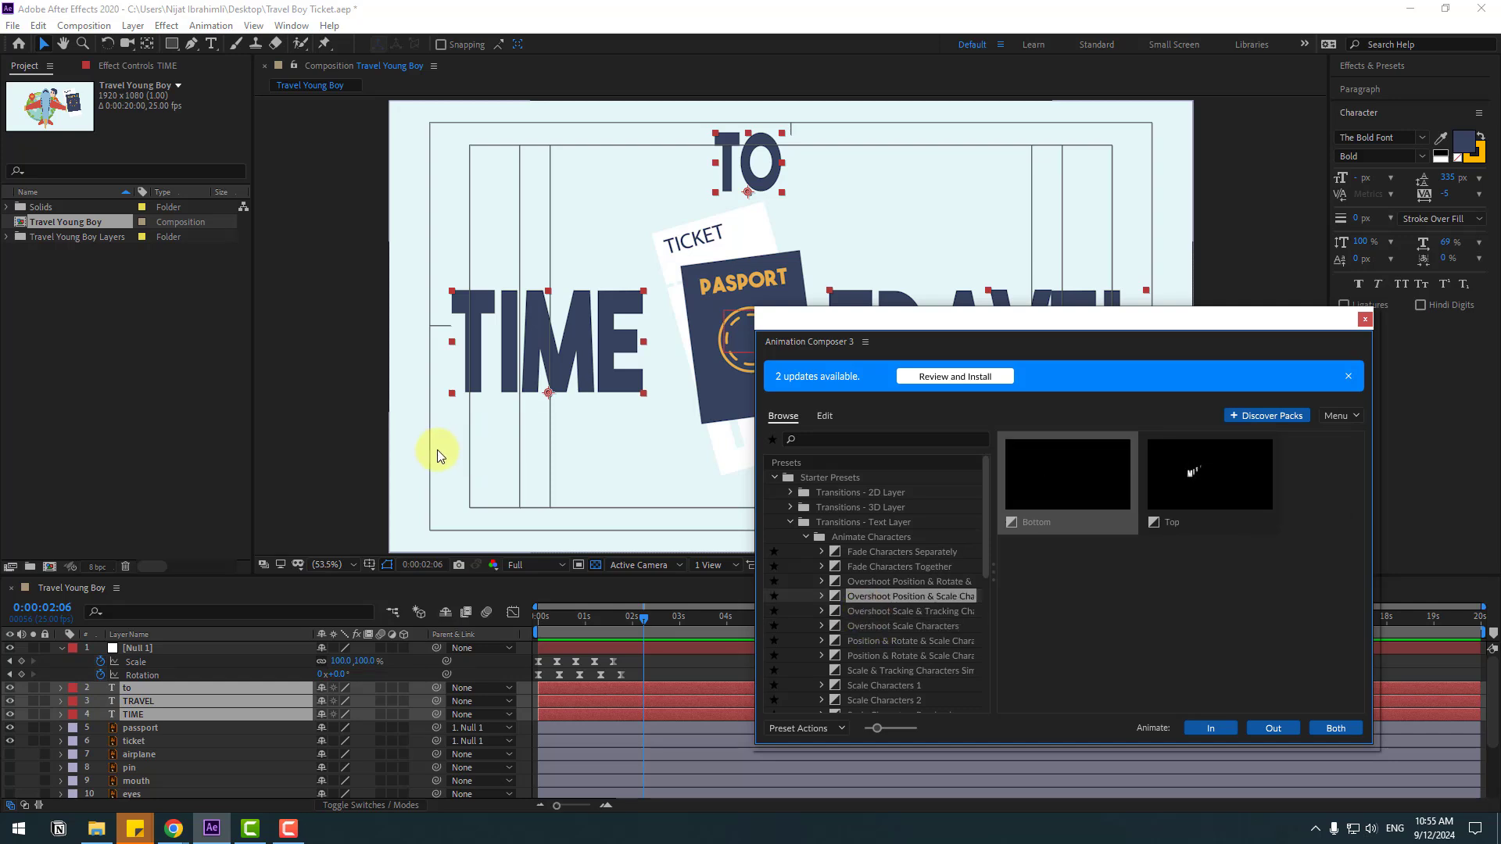
click(446, 378)
click(494, 356)
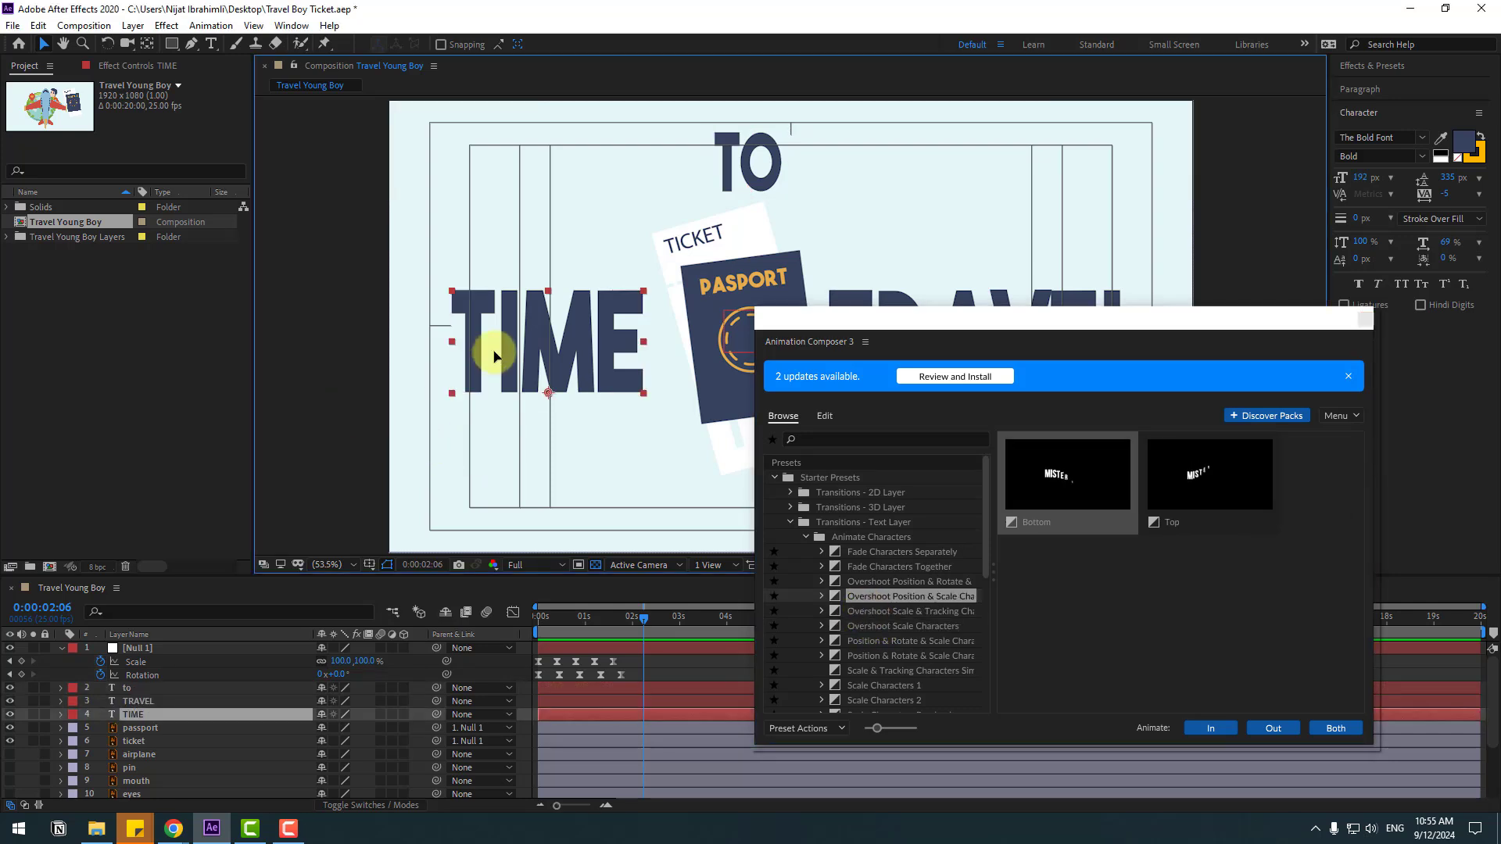
click(1213, 729)
mouse_move(586, 617)
mouse_down()
mouse_move(533, 622)
mouse_move(597, 611)
mouse_up()
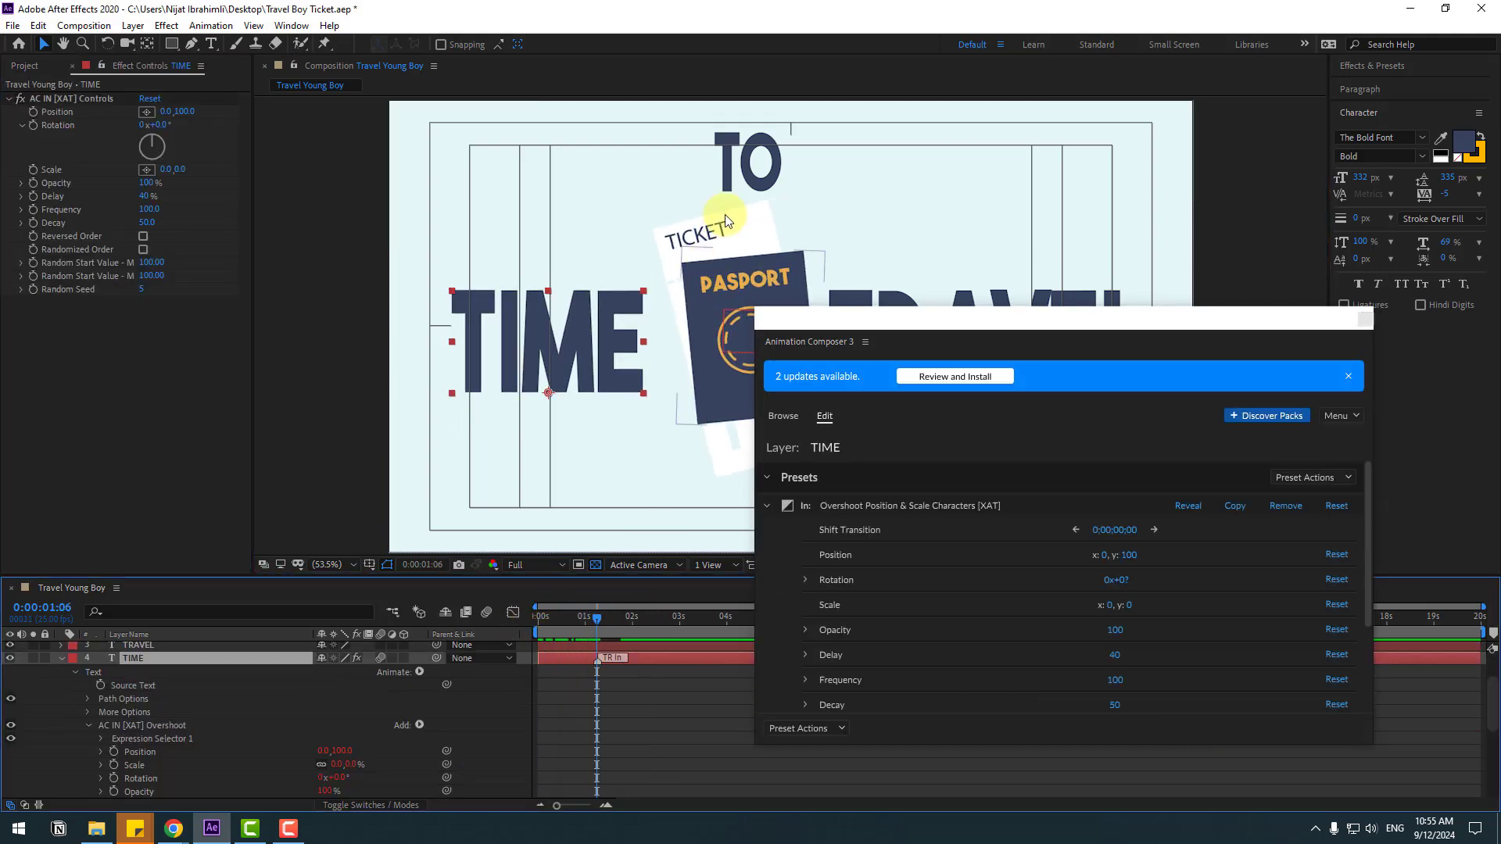
Apply the Bottom version of the Overshoot Scale & Tracking Characters preset to the to layer as an In transition
click(736, 175)
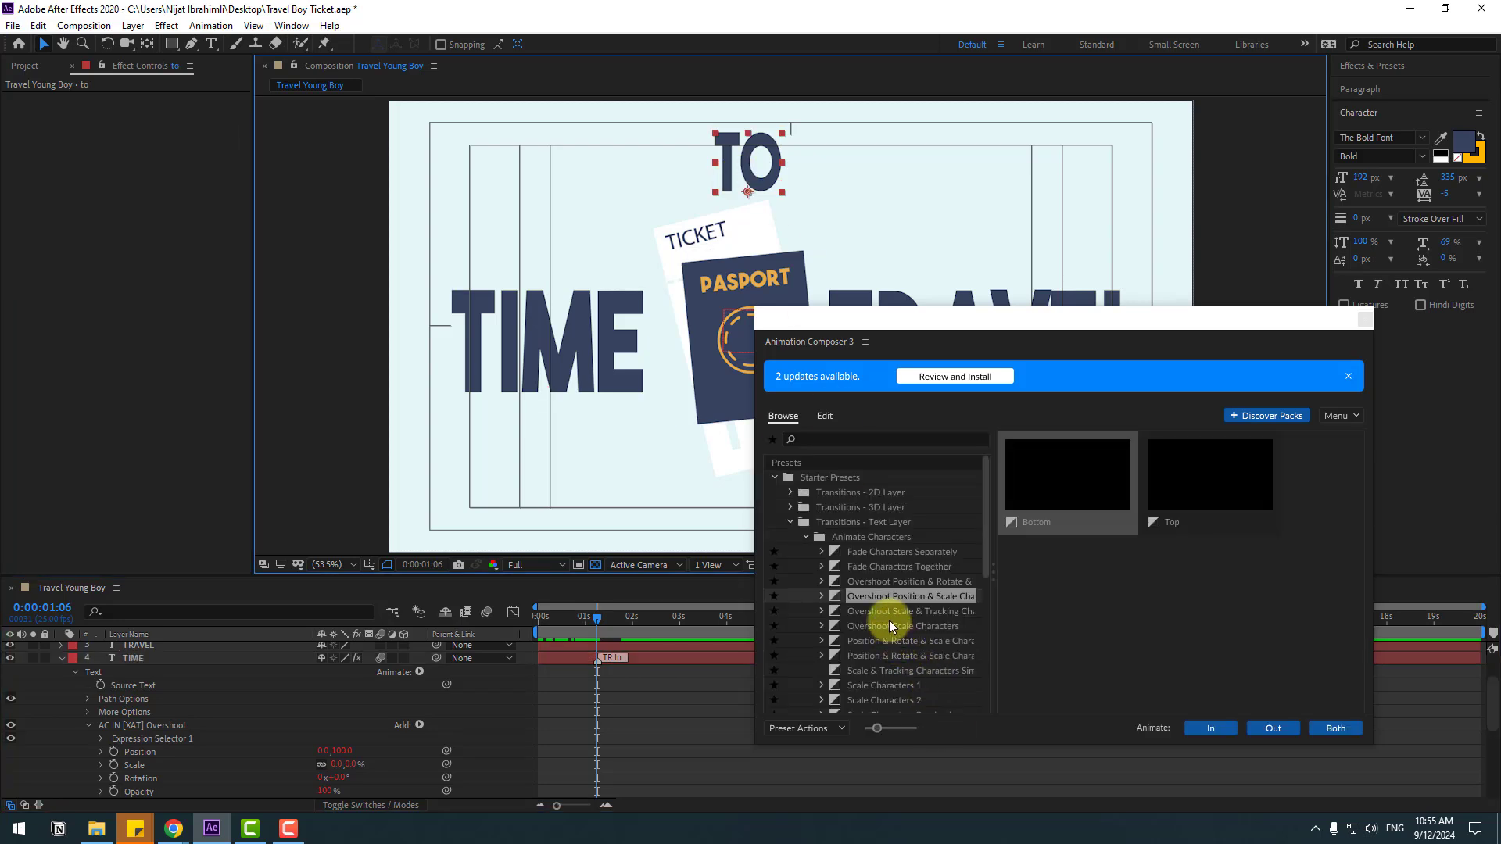
click(889, 616)
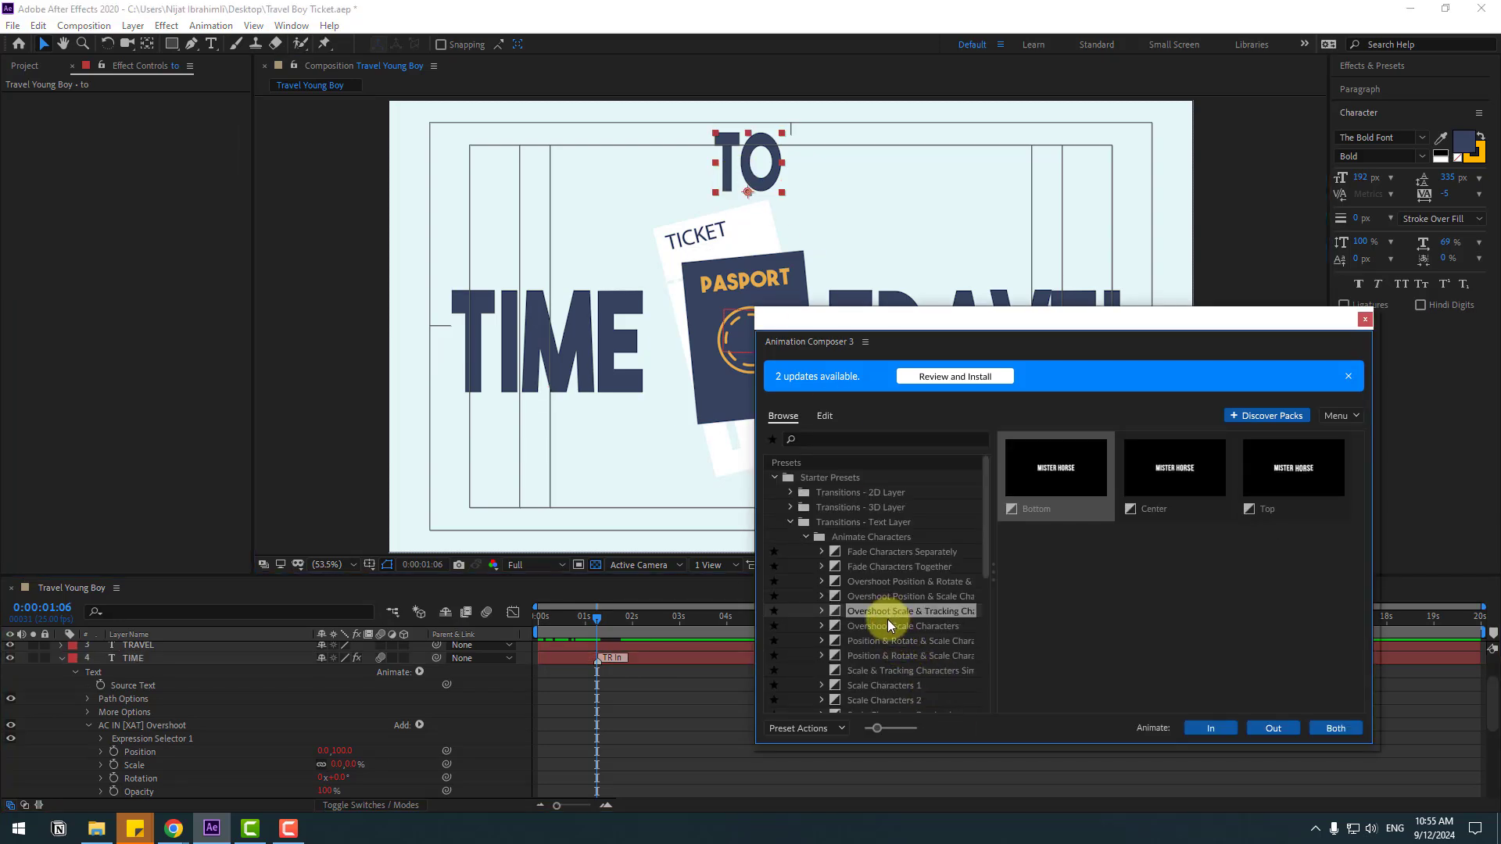
click(1210, 729)
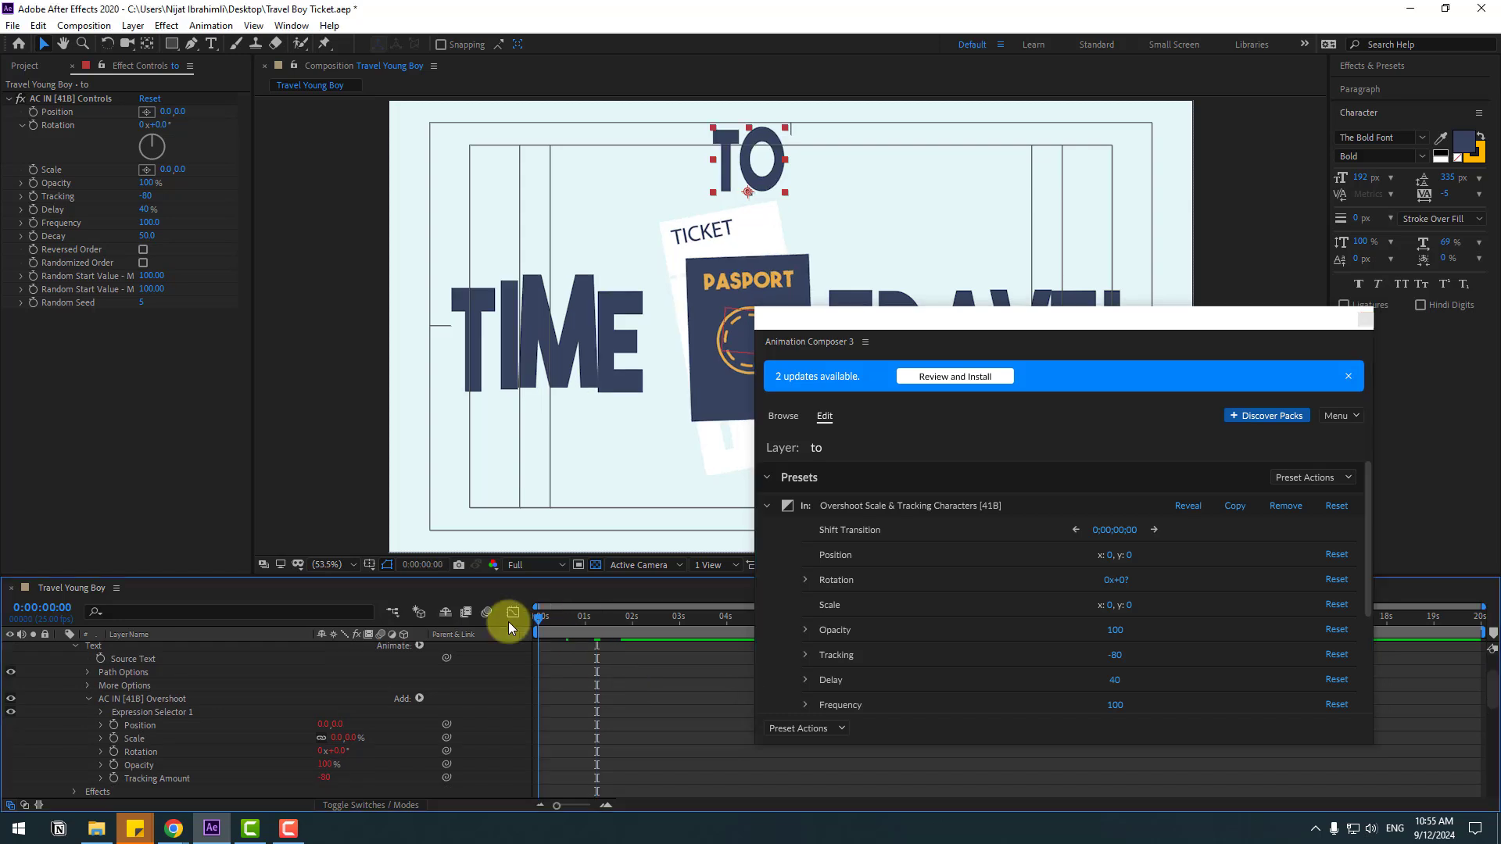
drag(538, 618, 595, 625)
Apply the Bottom Overshoot Position & Rotate & Scale Characters preset to the TRAVEL layer as an In transition and clear the preset window away
drag(883, 327, 1020, 385)
click(903, 319)
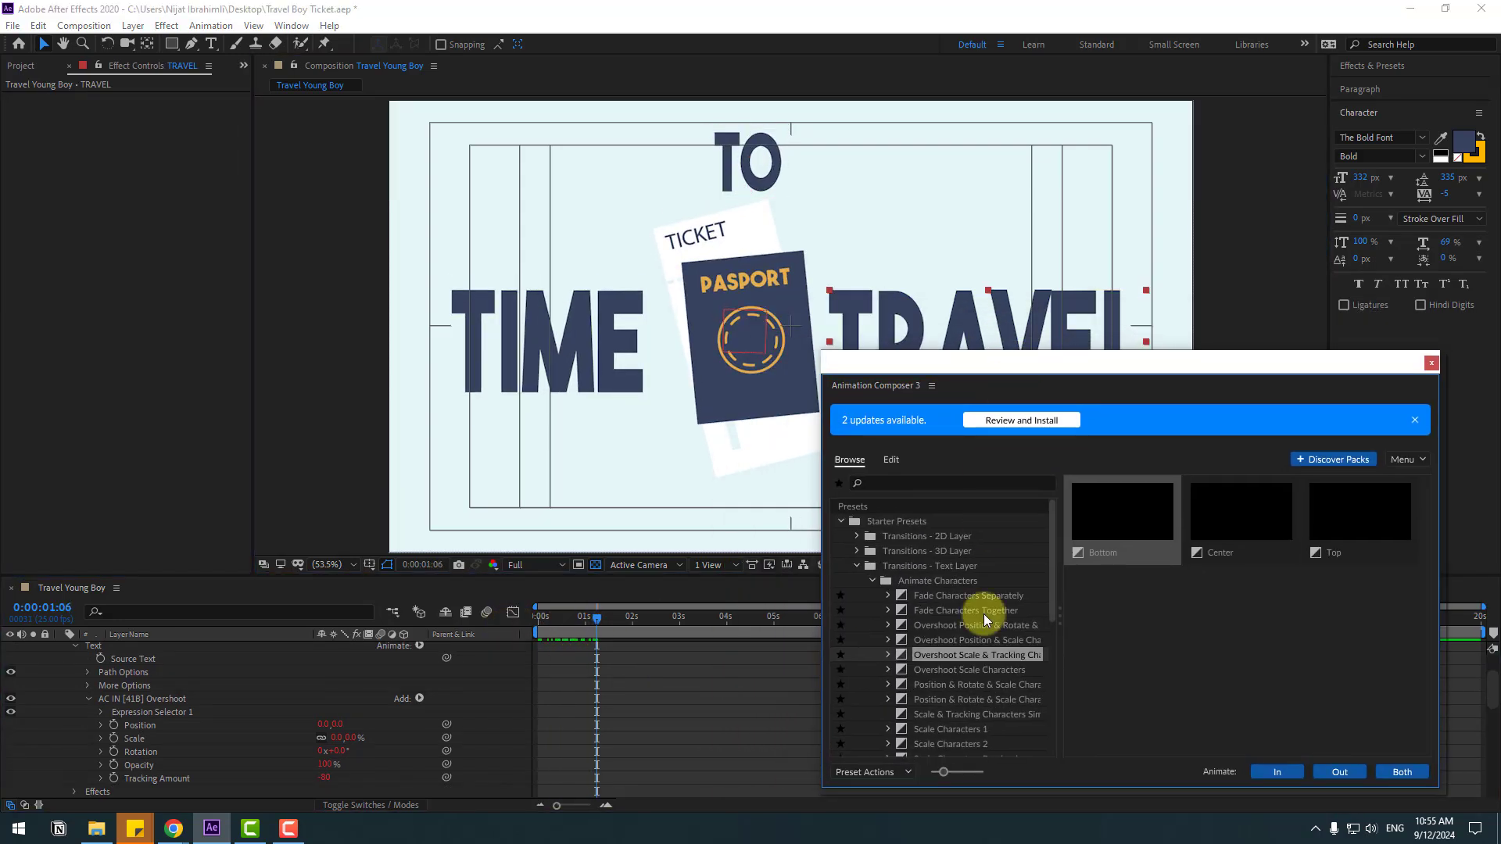
click(941, 625)
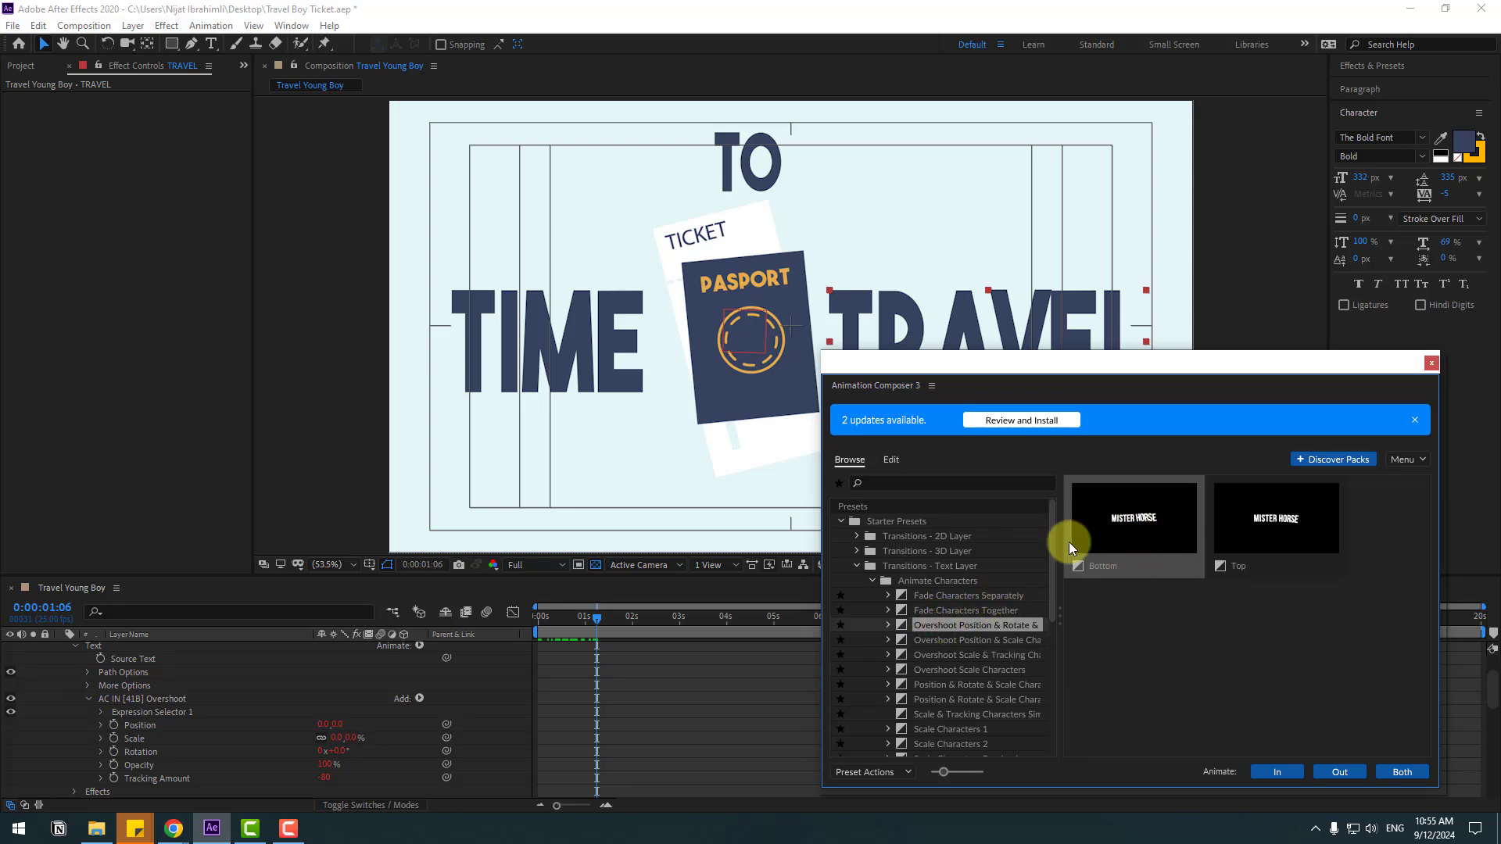
click(1273, 771)
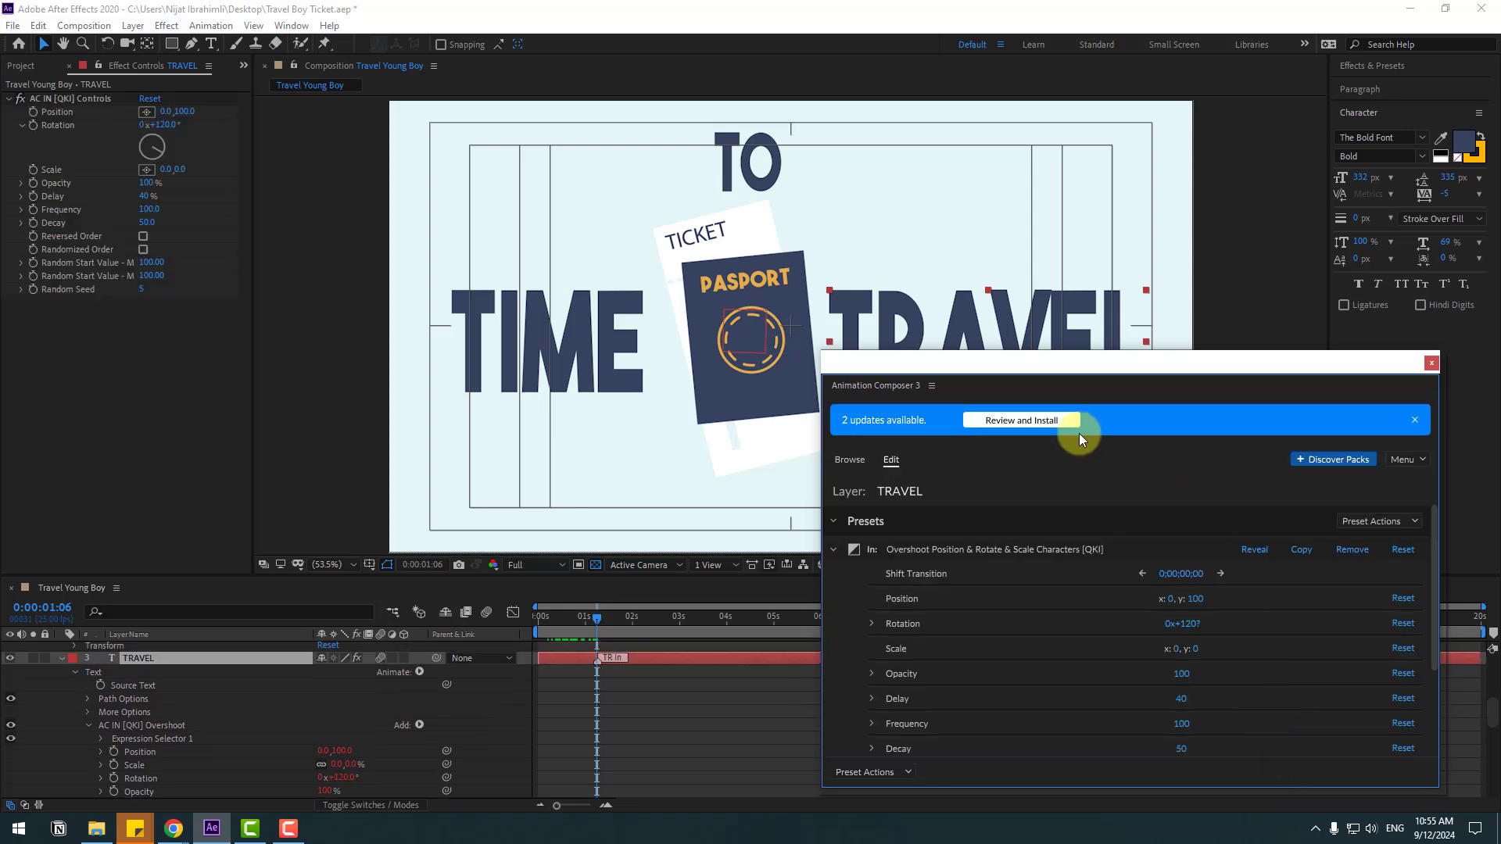
drag(1019, 363, 1500, 367)
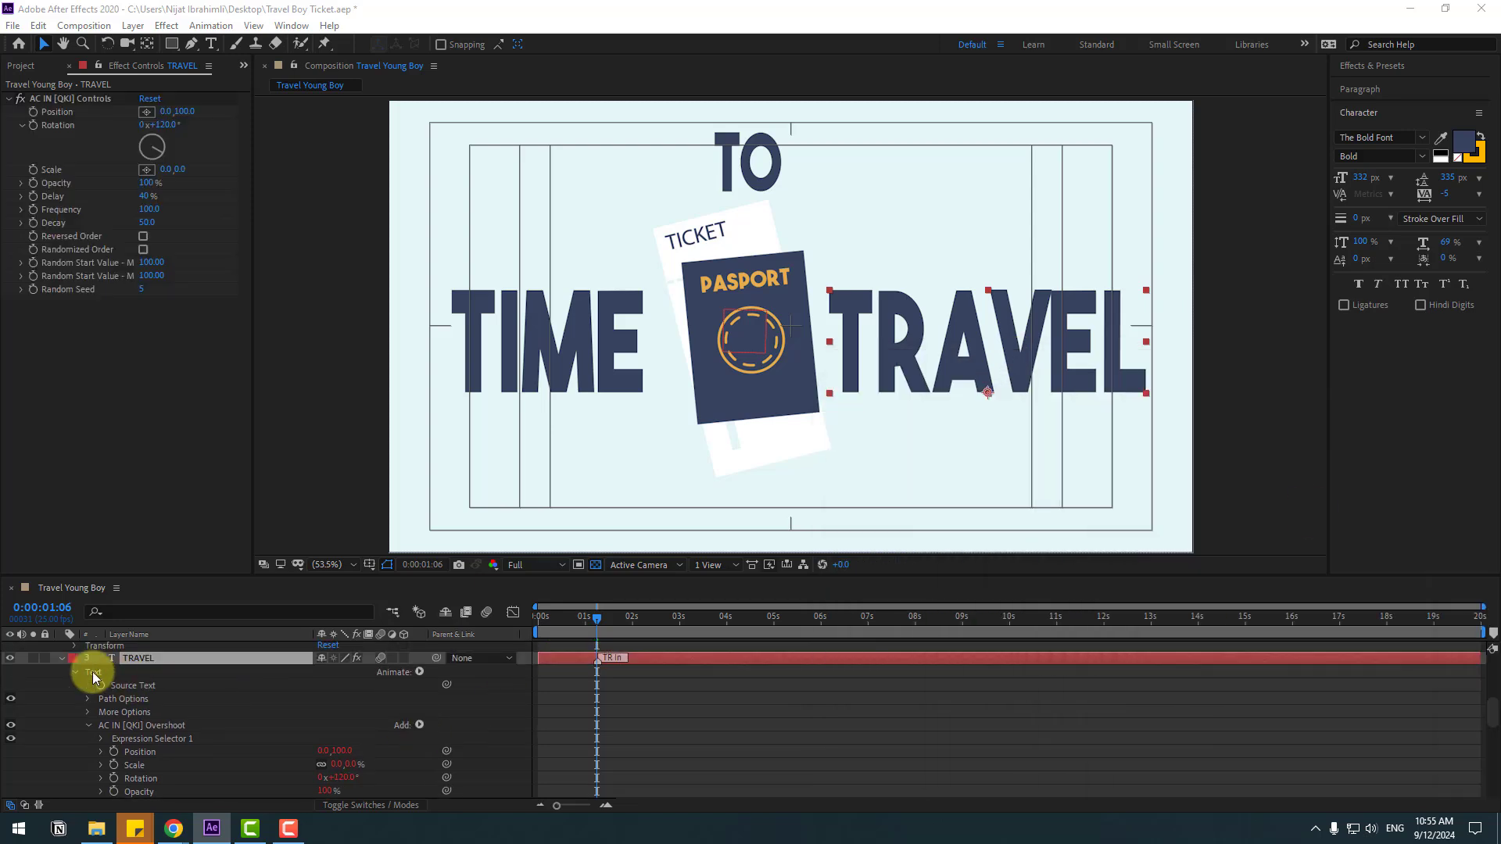
Collapse the expanded properties of the TRAVEL, to, Null 1 and TIME layers in the timeline
click(60, 658)
scroll(63, 727, up, 3)
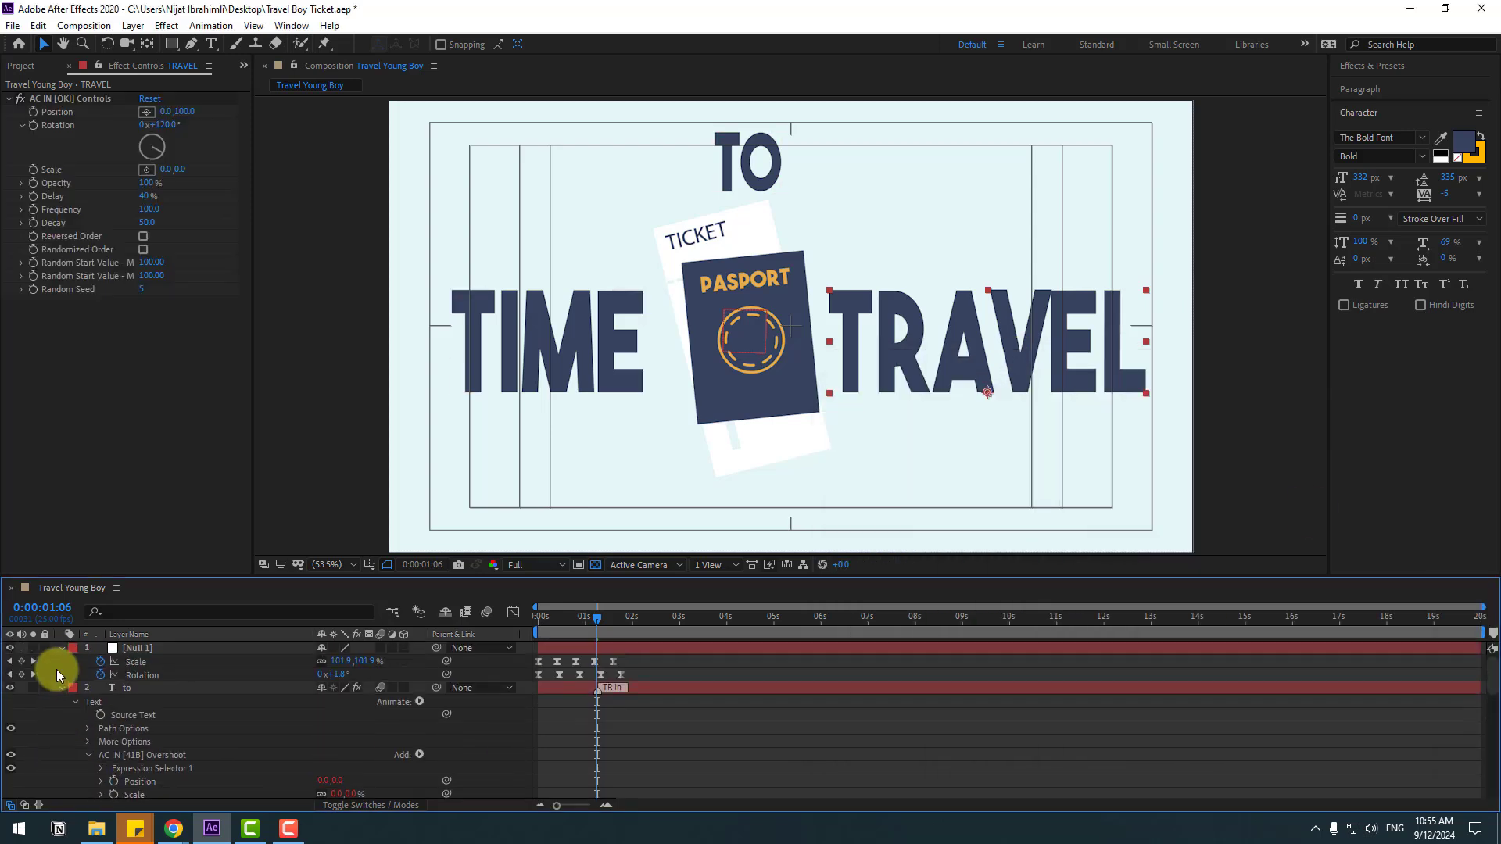
click(61, 687)
click(60, 649)
click(61, 693)
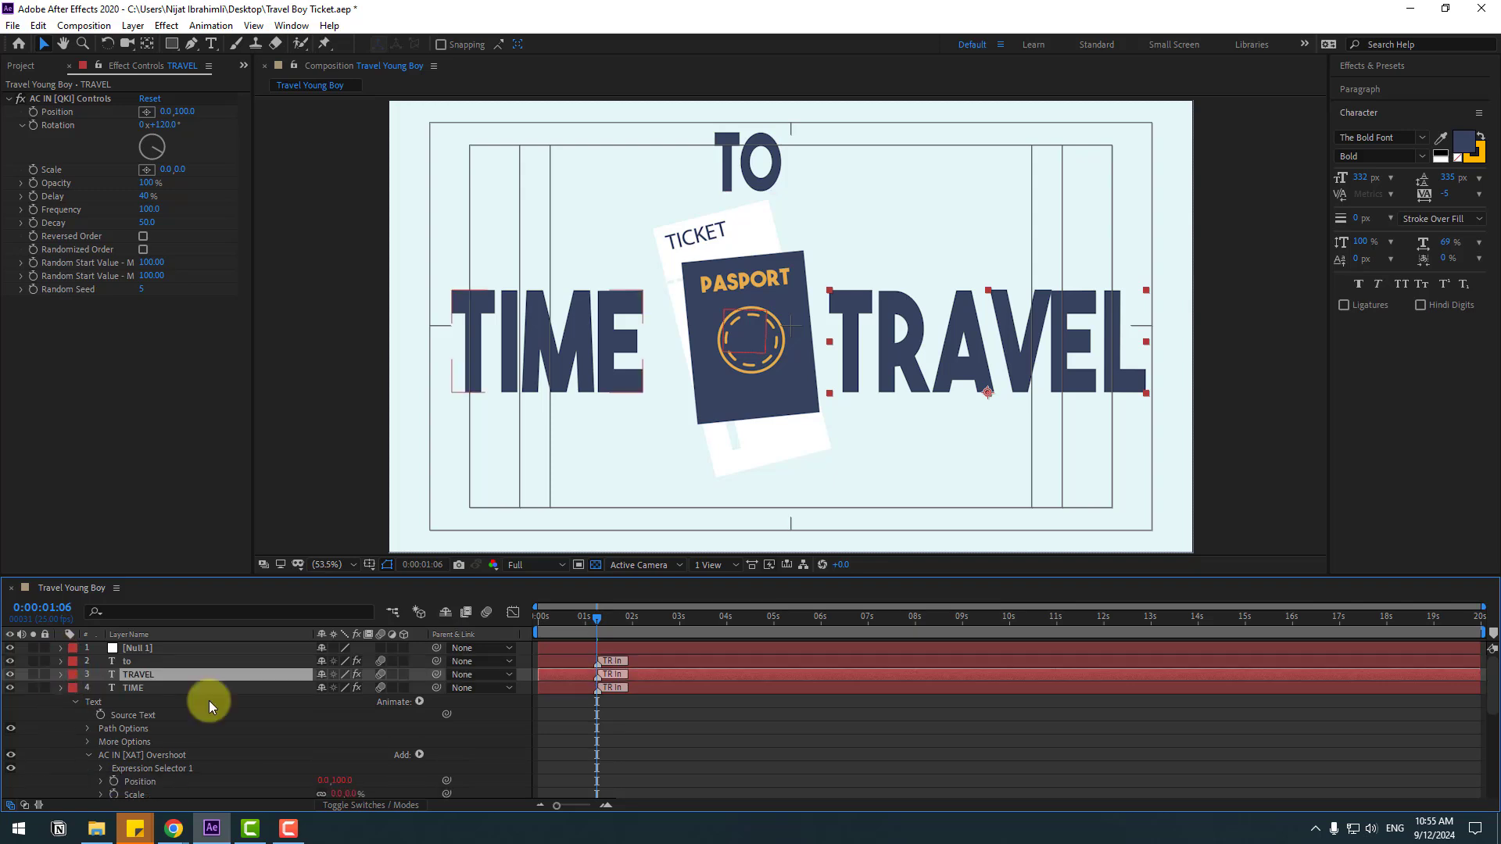
Lengthen the In transitions of the to, TRAVEL and TIME layers to end at about 2 seconds, and preview the result
drag(600, 692, 636, 677)
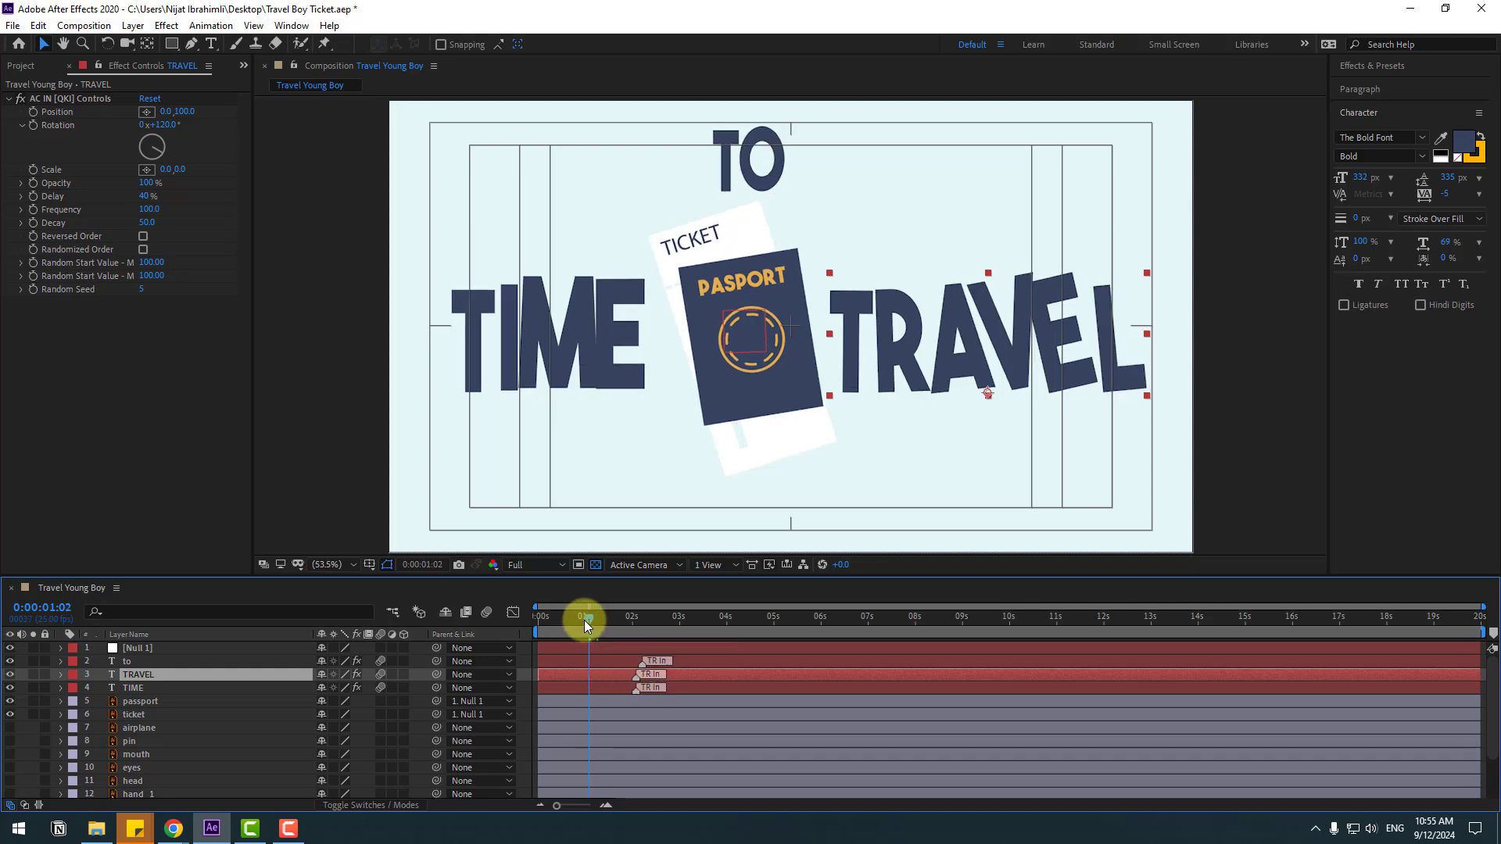
key(Home)
key(space)
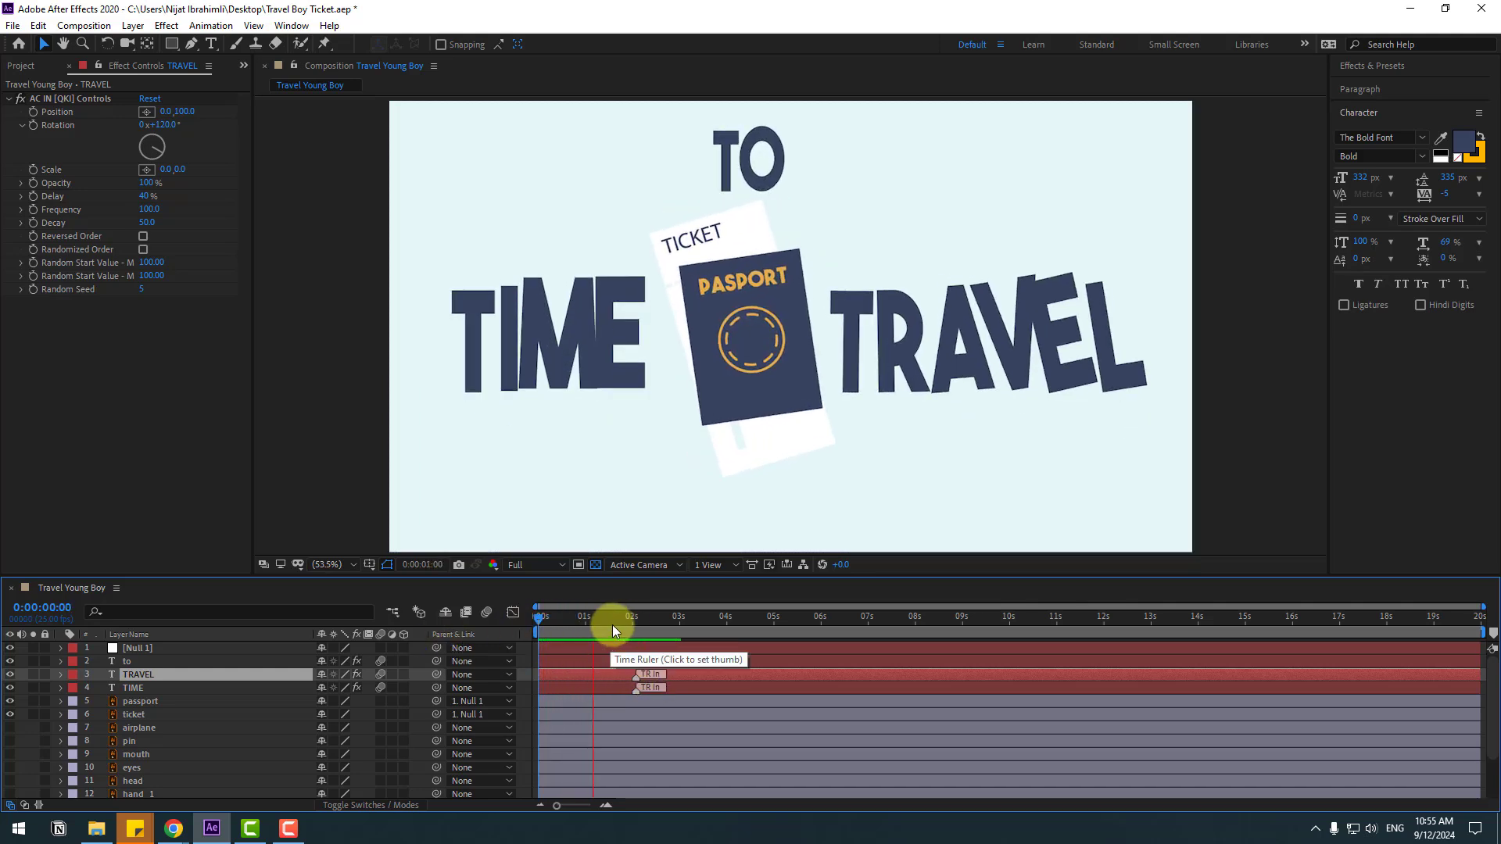
click(164, 691)
drag(545, 616, 572, 618)
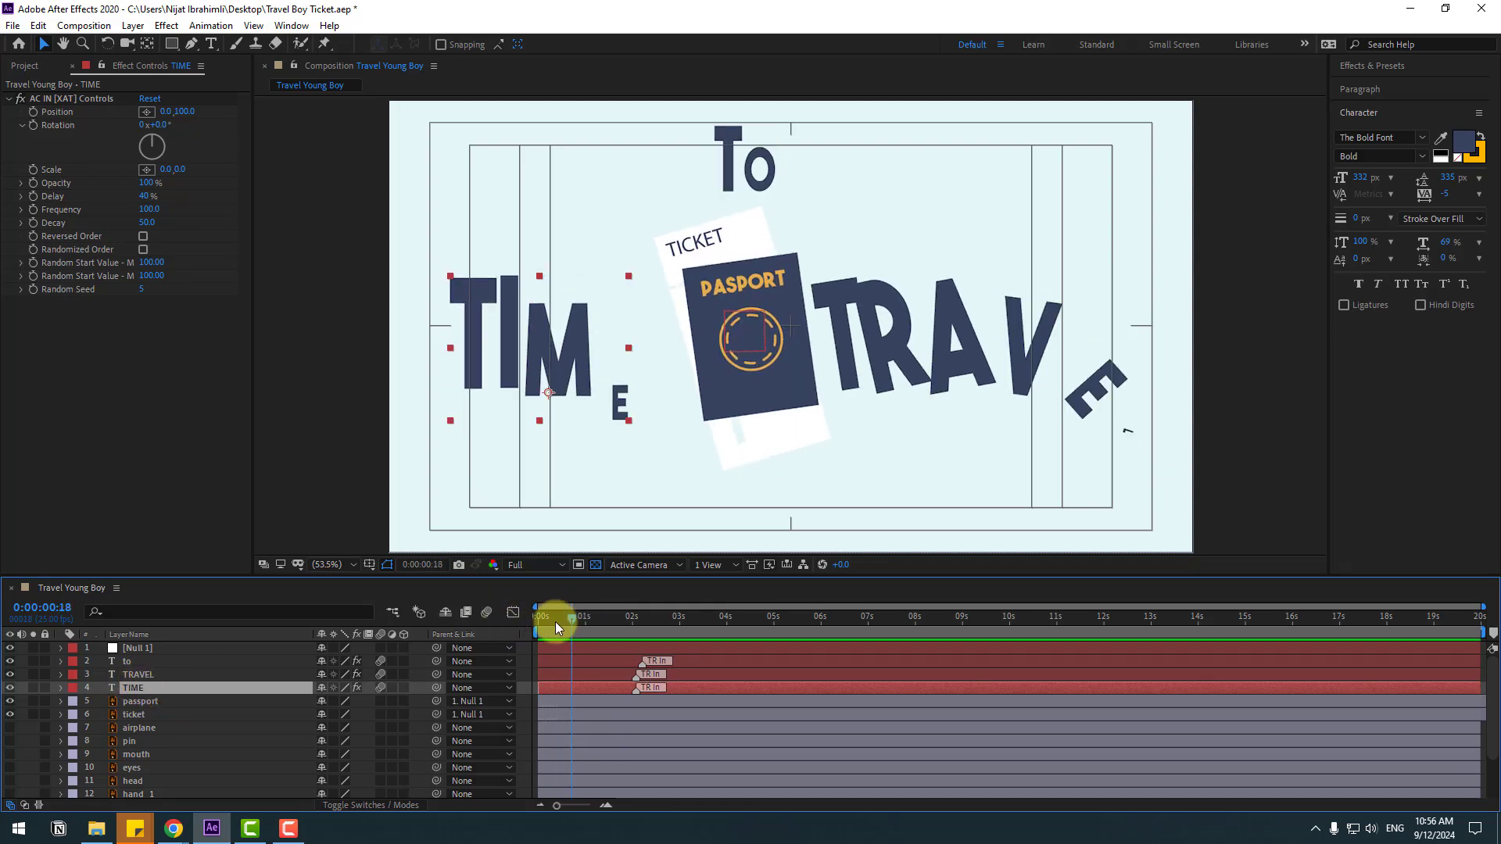
Reveal Null 1's Scale and Rotation keyframes and shift them all to start at about 10 frames
click(132, 651)
key(u)
drag(630, 658, 583, 634)
Delay the TRAVEL layer's start to about 0.75 seconds and the to layer's to about 0.2 seconds, and preview the timing
click(927, 379)
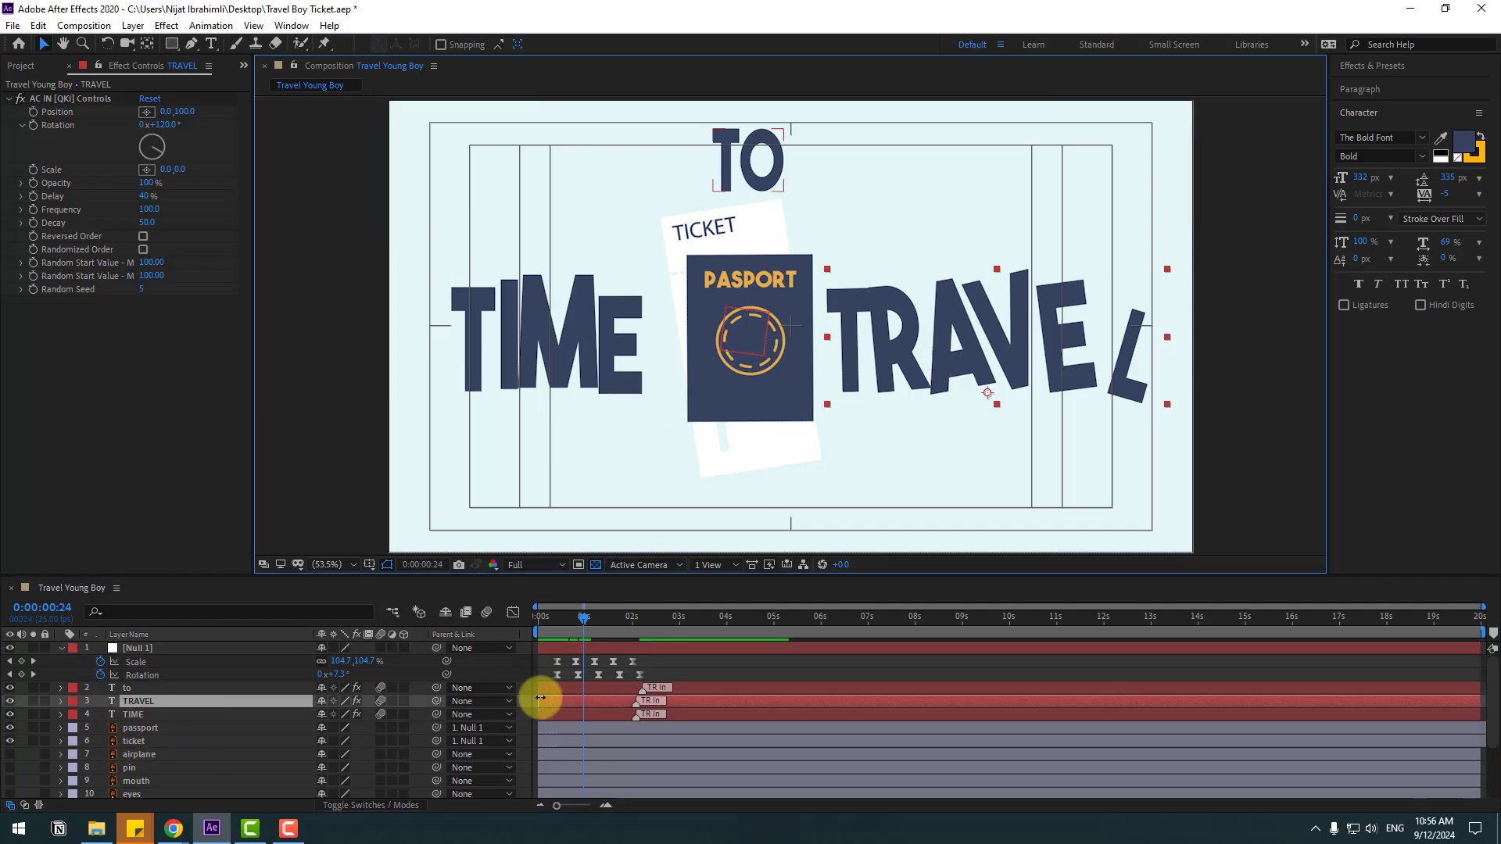
drag(540, 699, 579, 702)
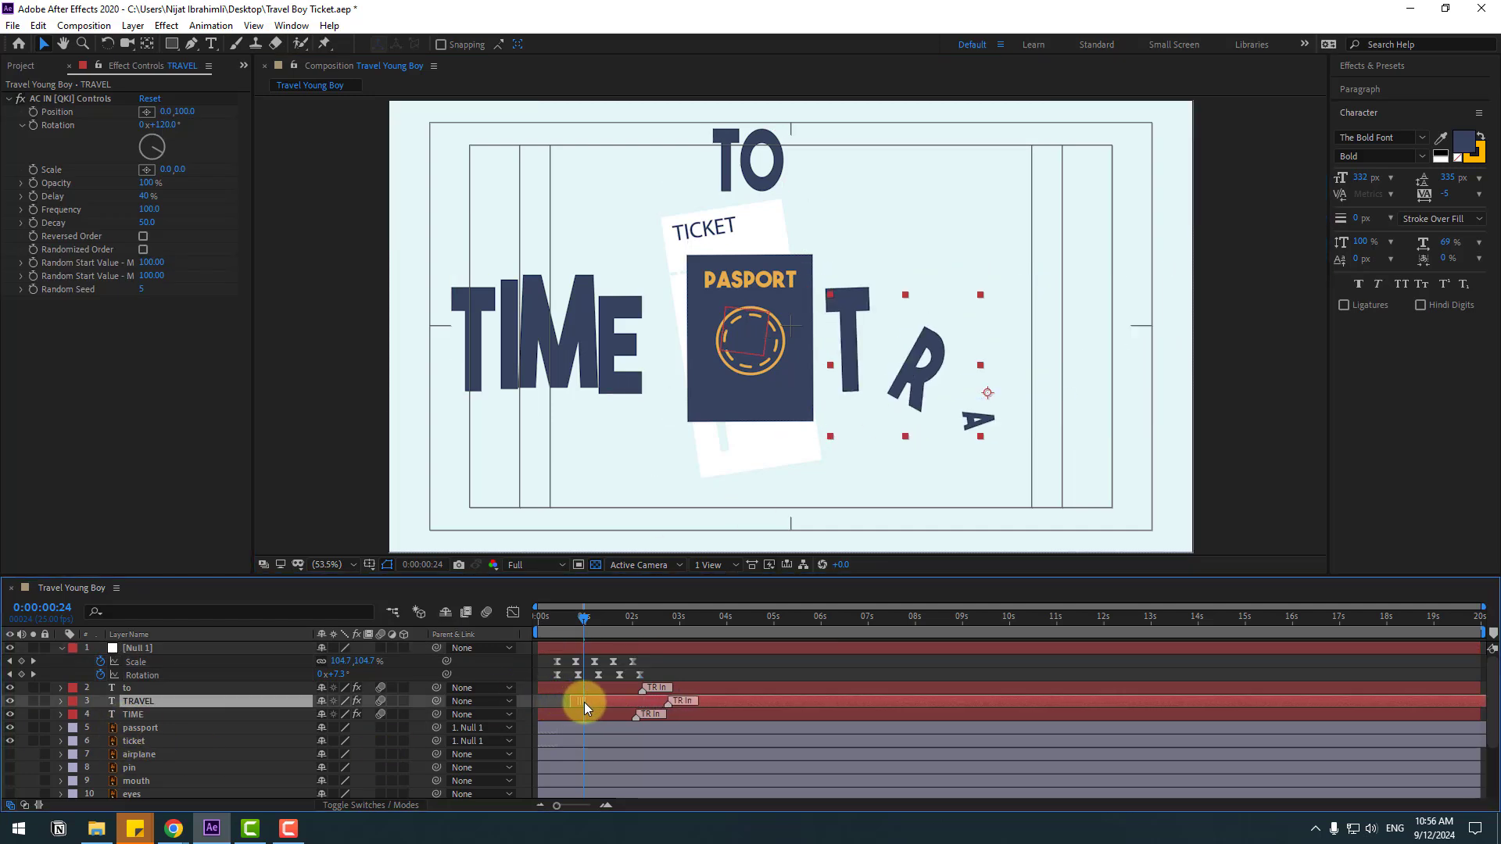
click(753, 195)
drag(550, 691, 560, 688)
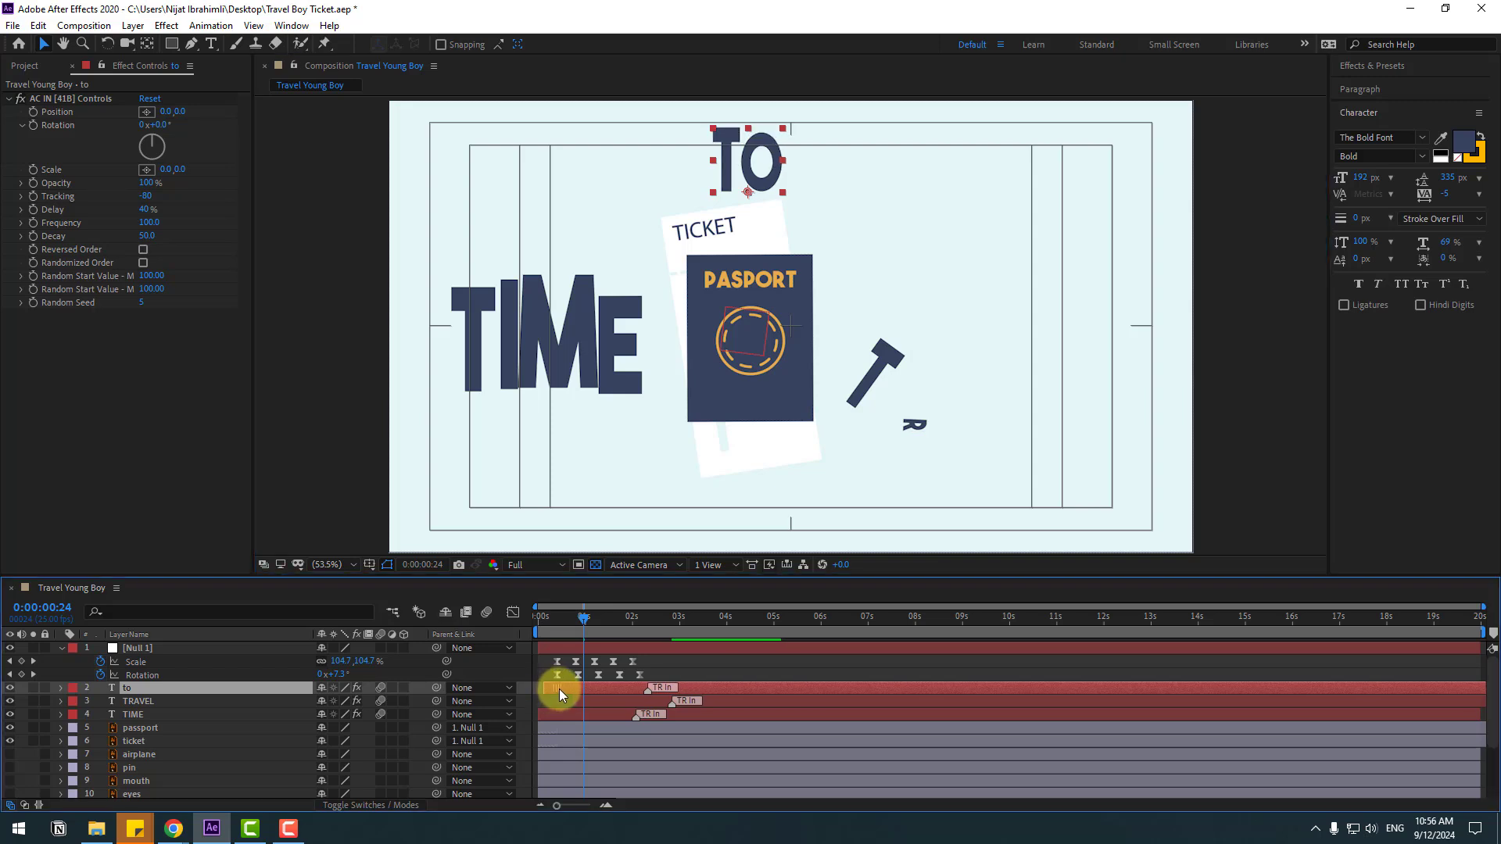
click(531, 620)
key(space)
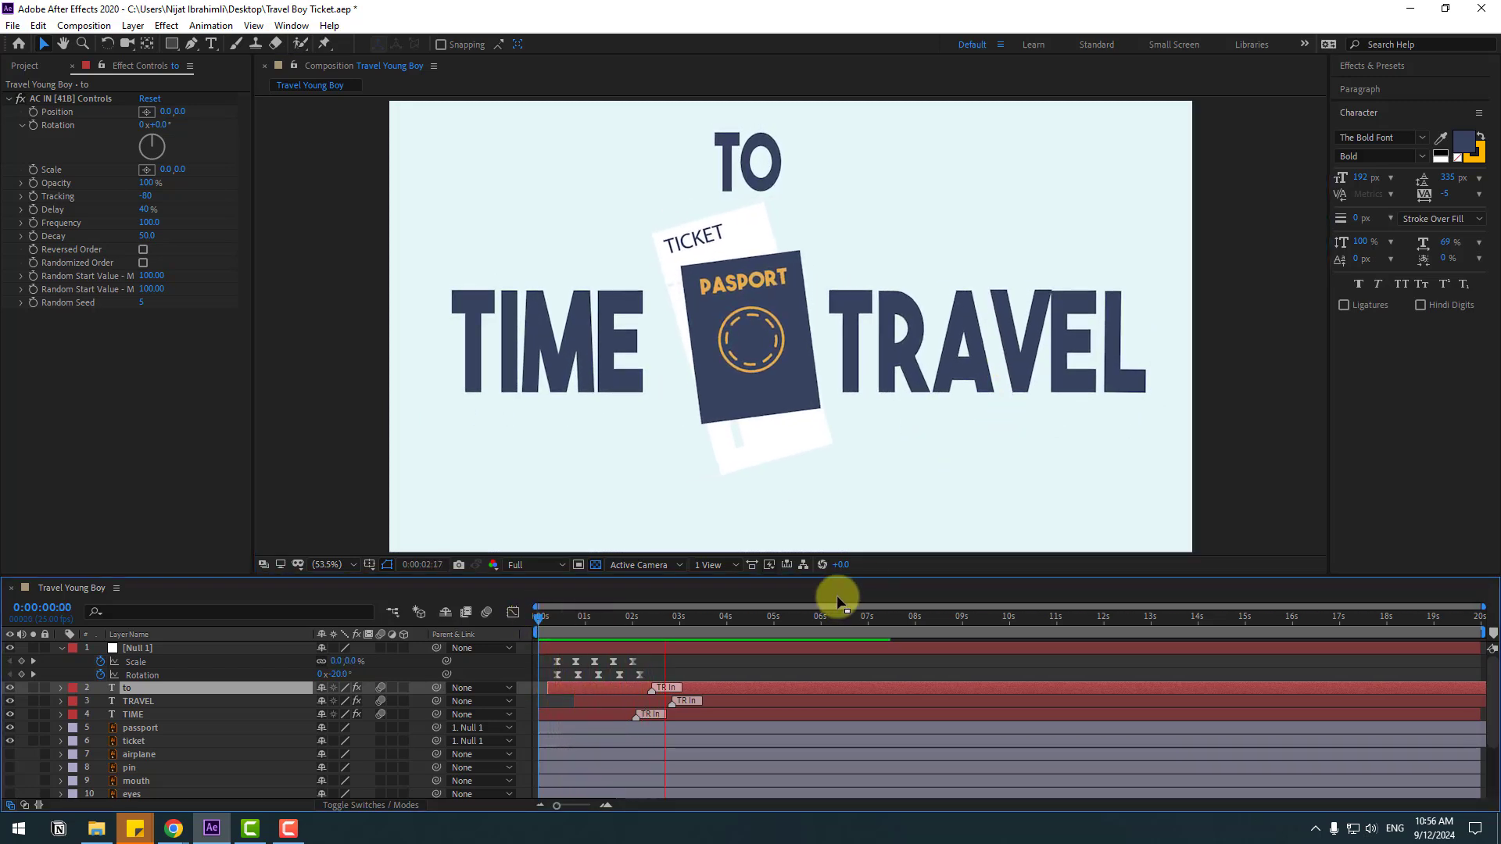
key(space)
key(space)
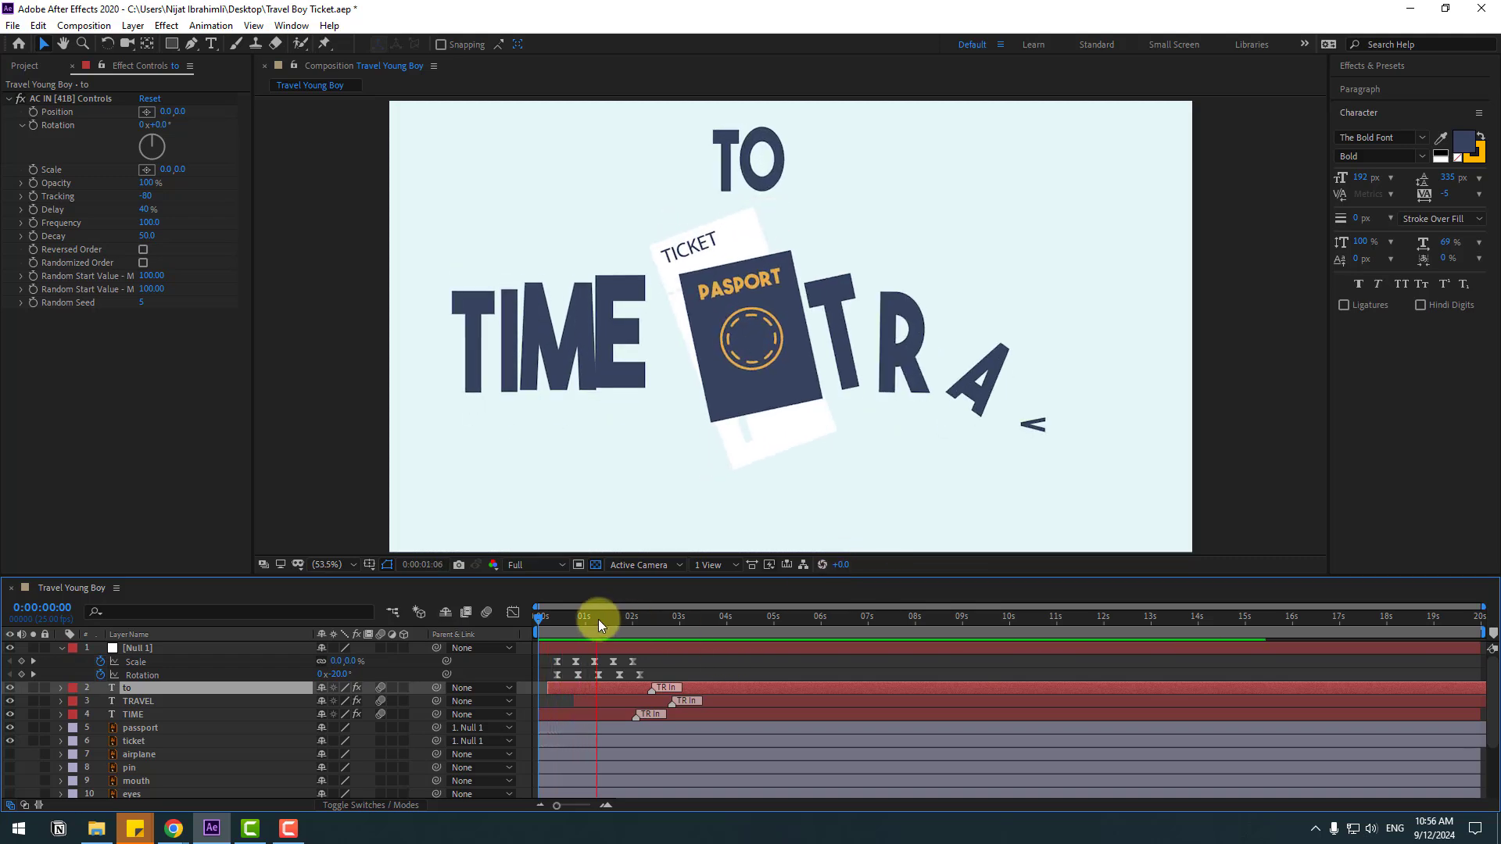
Shorten the In transitions to end at about 1.75 seconds for TIME, 2.05 for to and 2.3 for TRAVEL, and preview
click(598, 619)
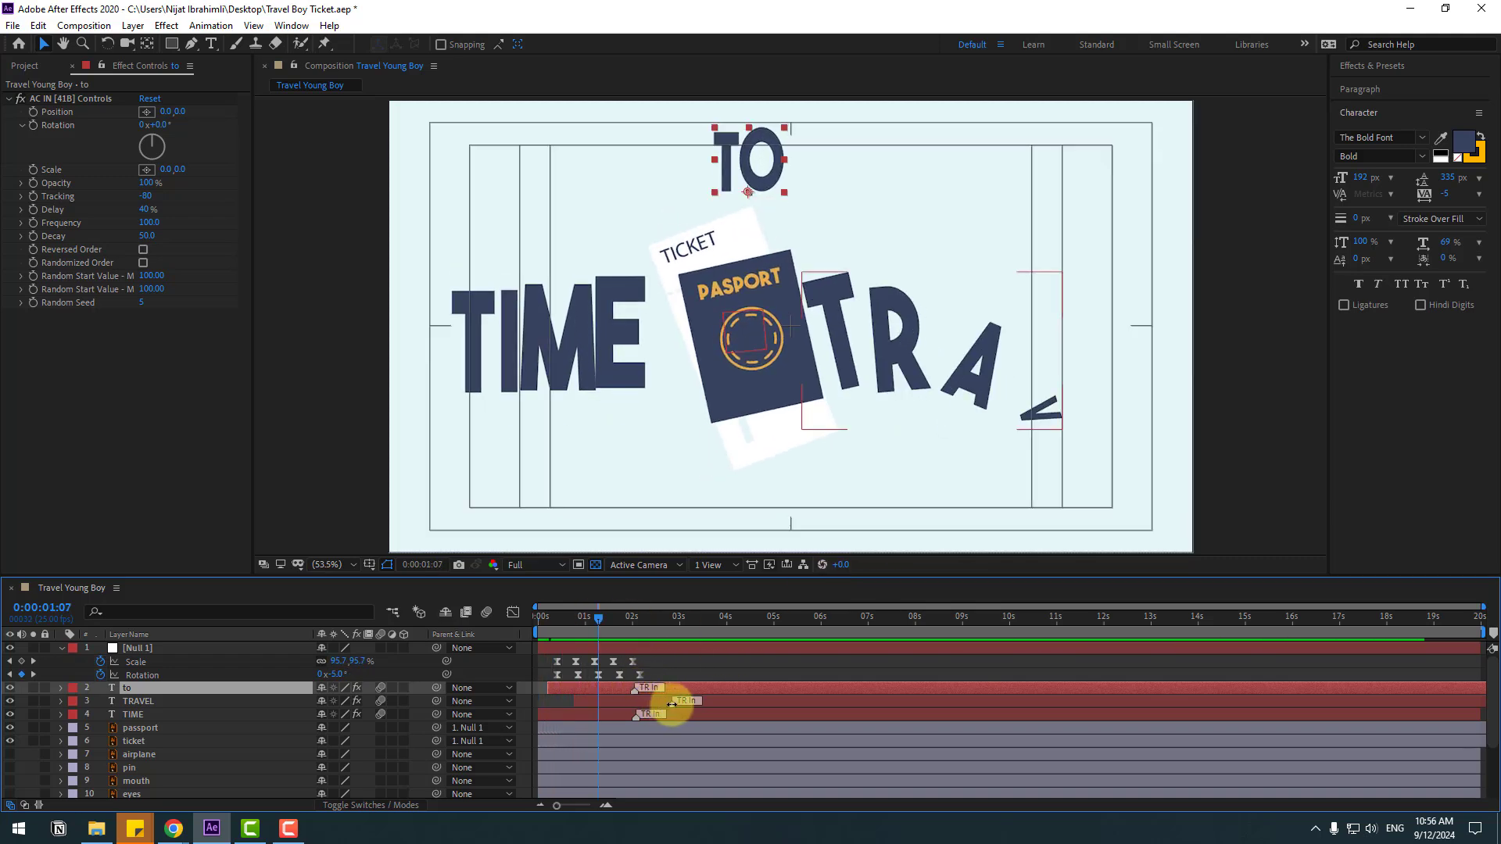
drag(672, 703, 652, 703)
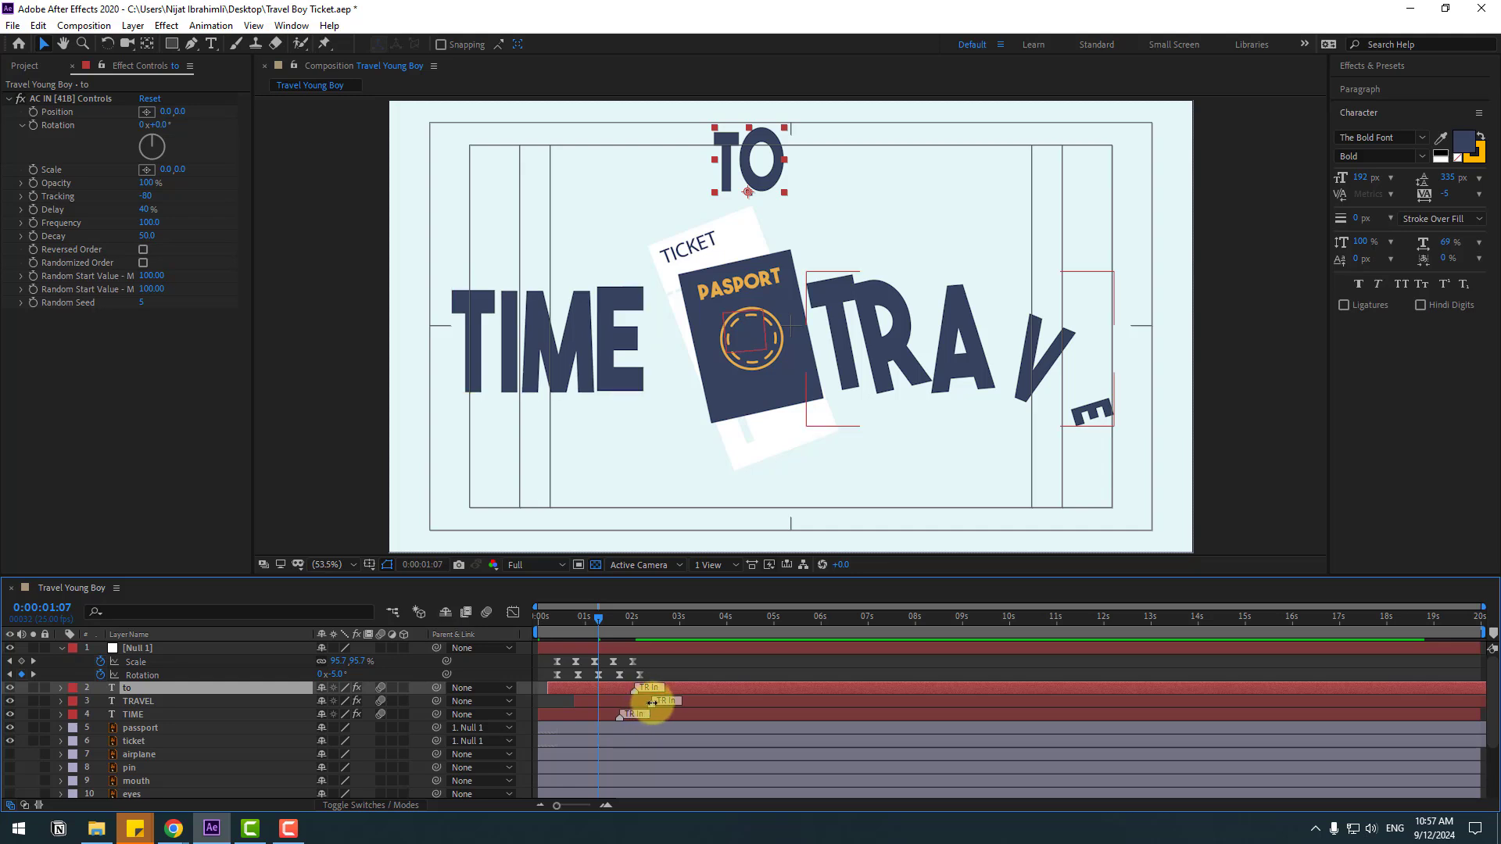
key(space)
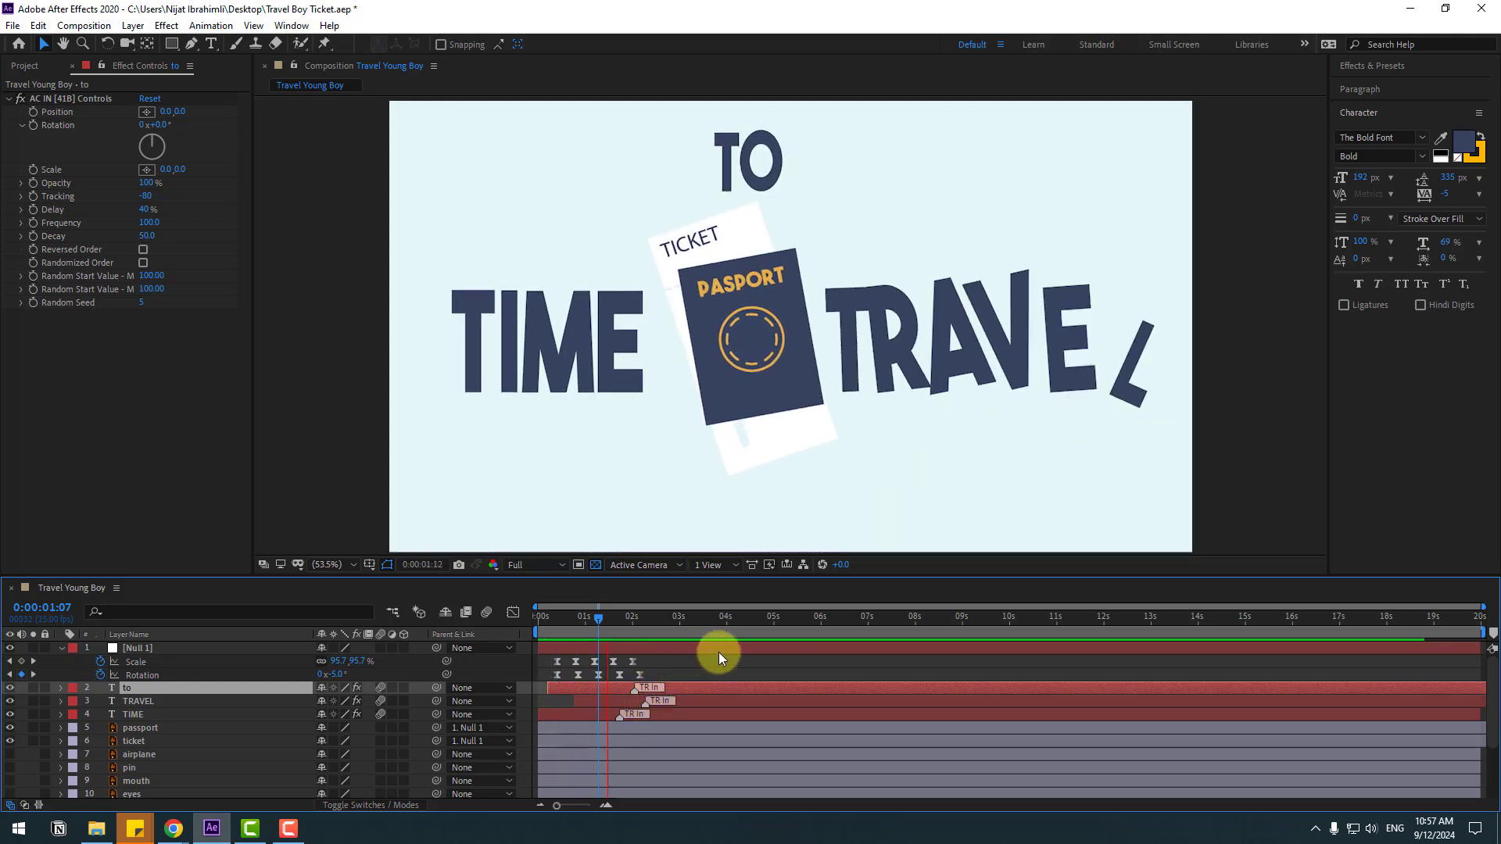
click(615, 618)
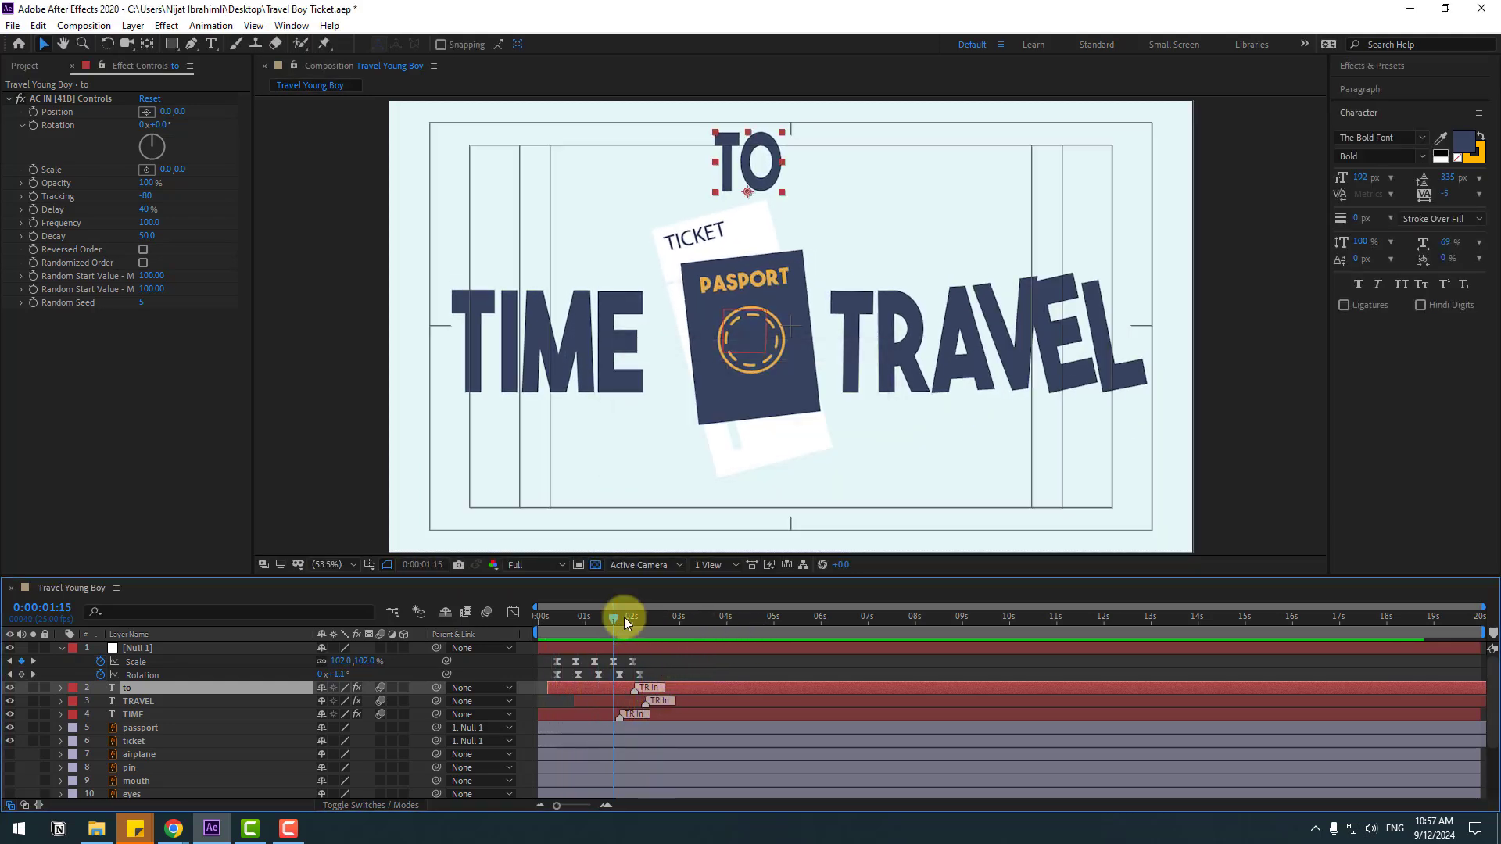
Add Position keyframes to the TIME, TRAVEL and to layers at about 0:00:02:16
drag(624, 617, 656, 618)
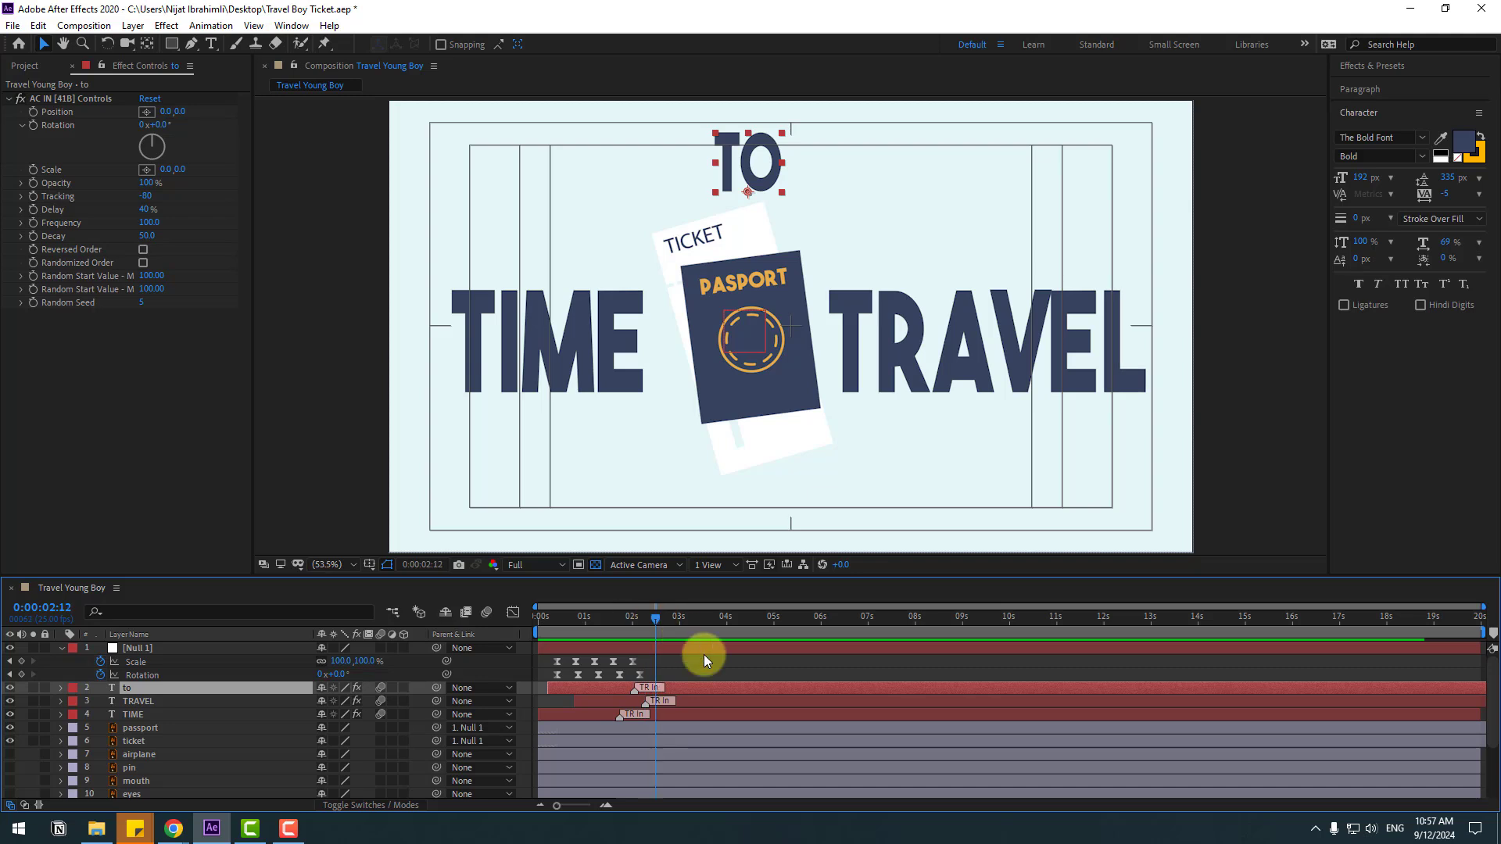
click(571, 360)
shift+click(914, 349)
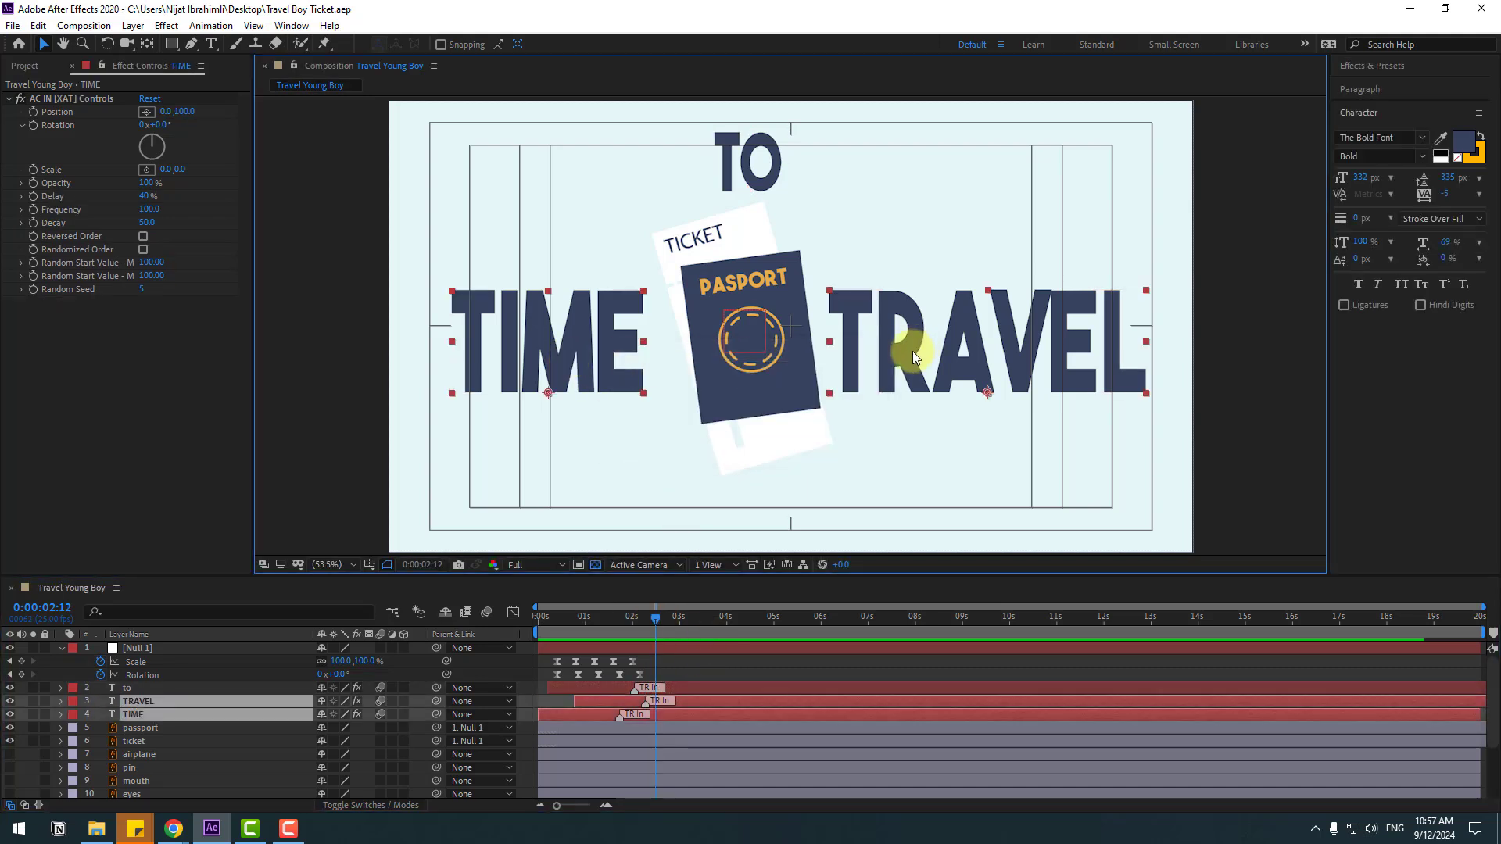
shift+click(758, 188)
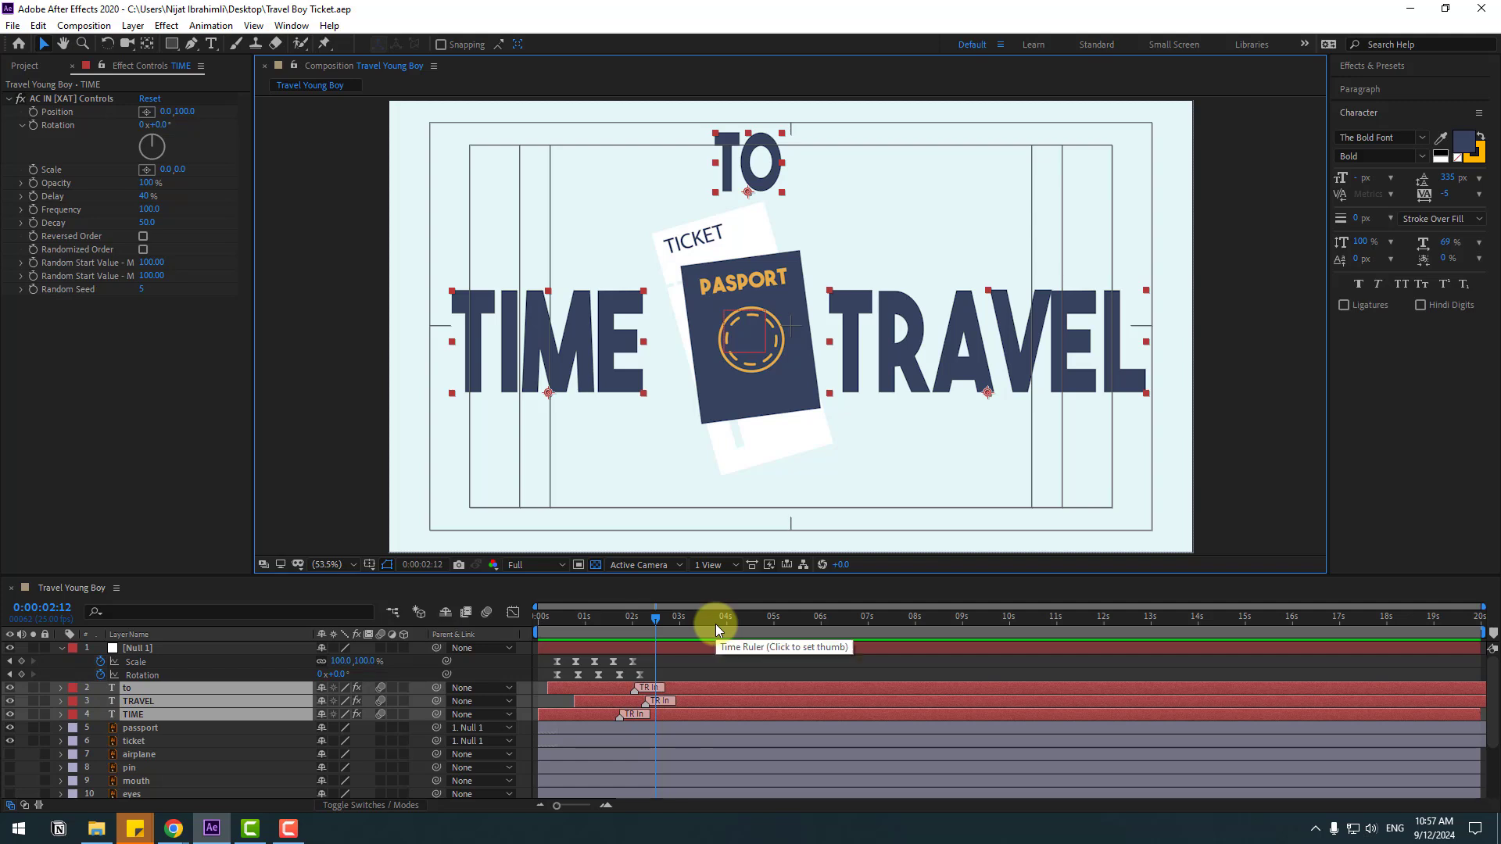
key(p)
click(662, 618)
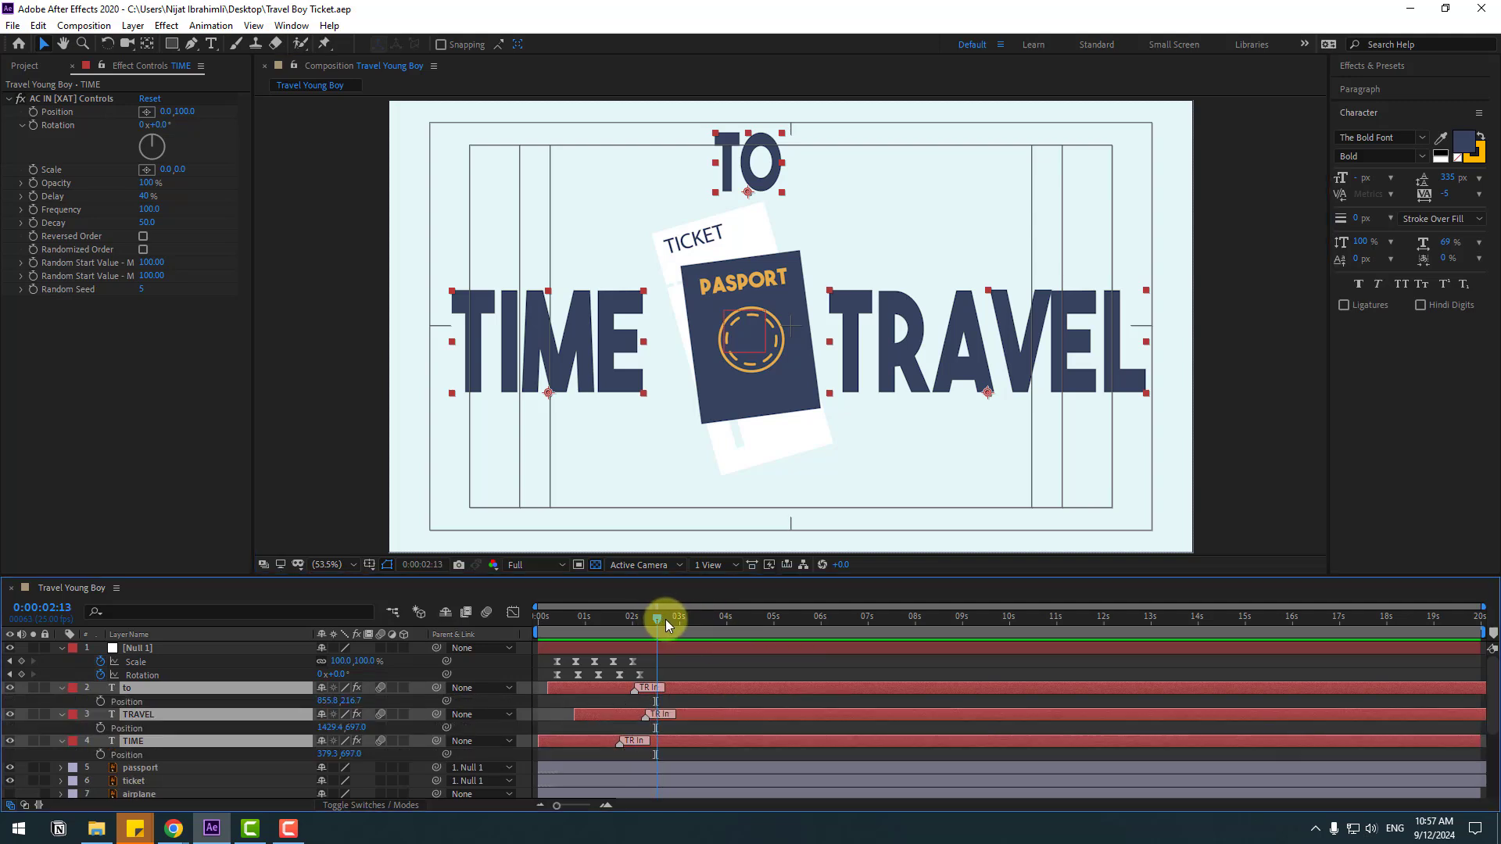
click(100, 702)
At 0:00:03:15, move TIME off the frame's left side, TRAVEL off its right side and to above its upper edge
drag(706, 621, 709, 621)
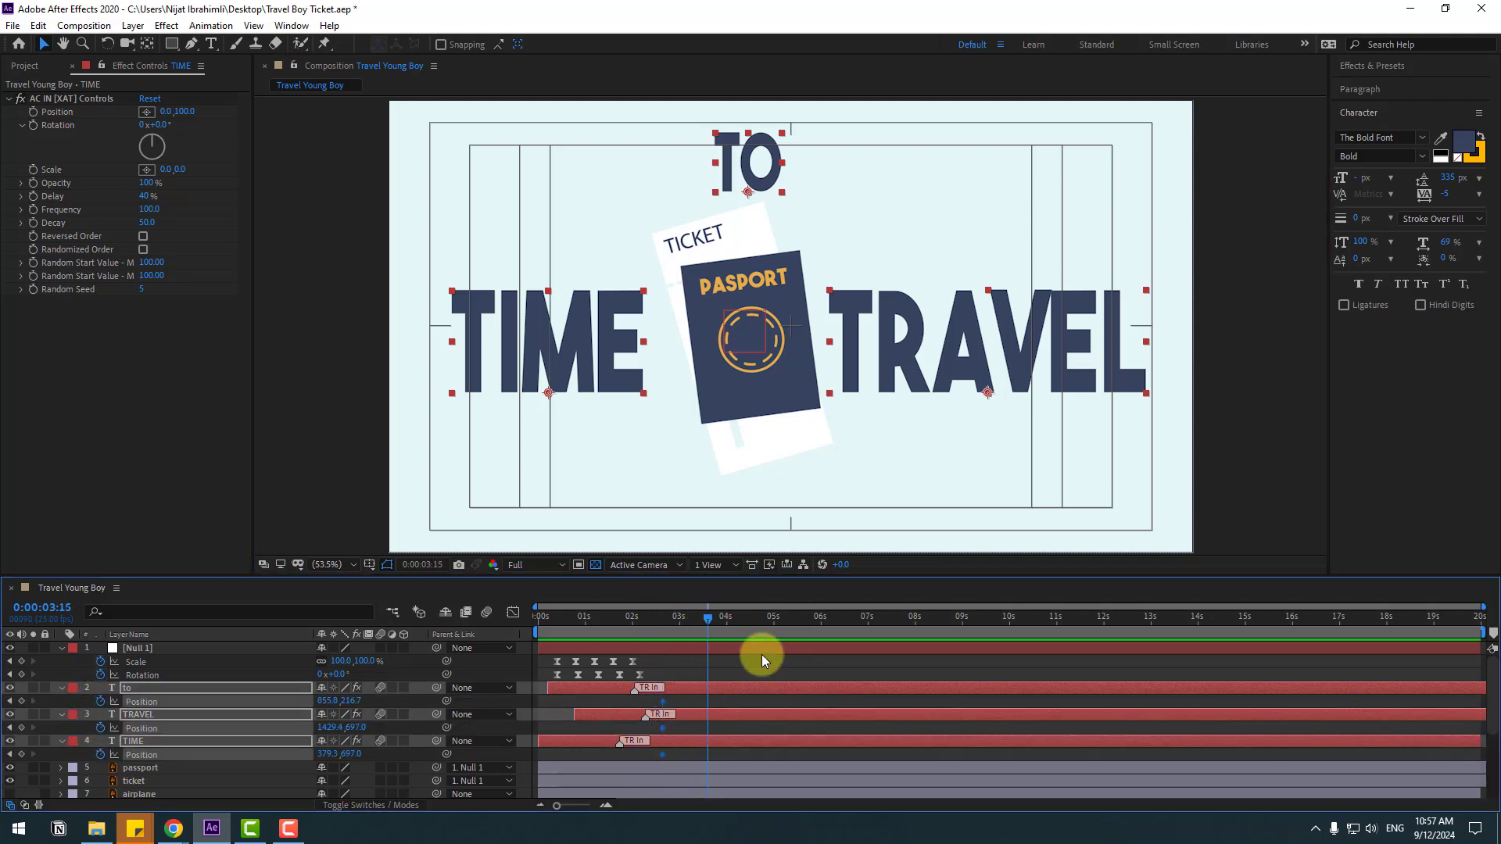
click(590, 363)
drag(589, 363, 327, 362)
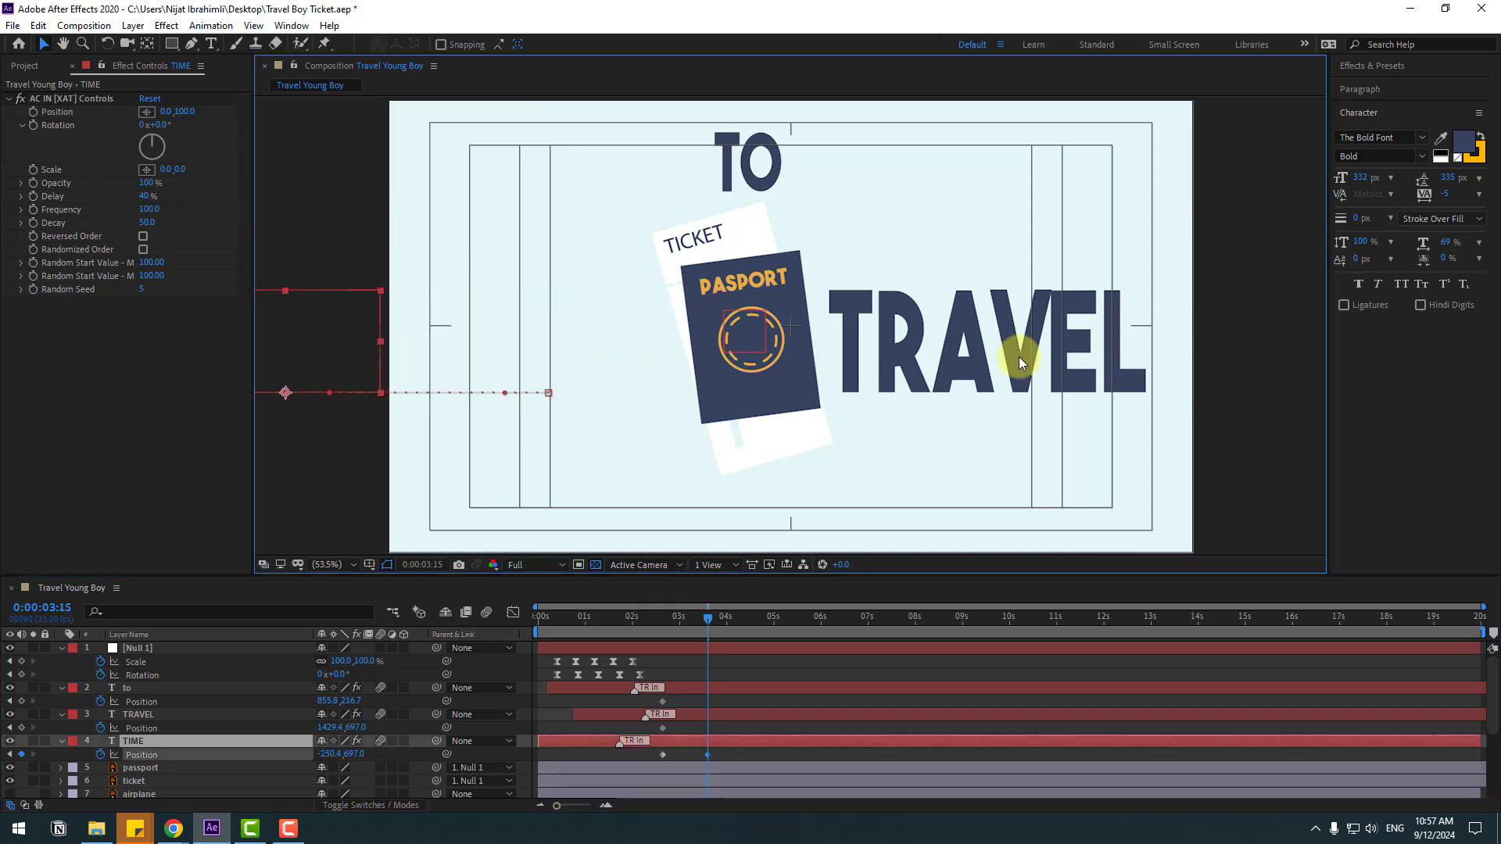
click(950, 354)
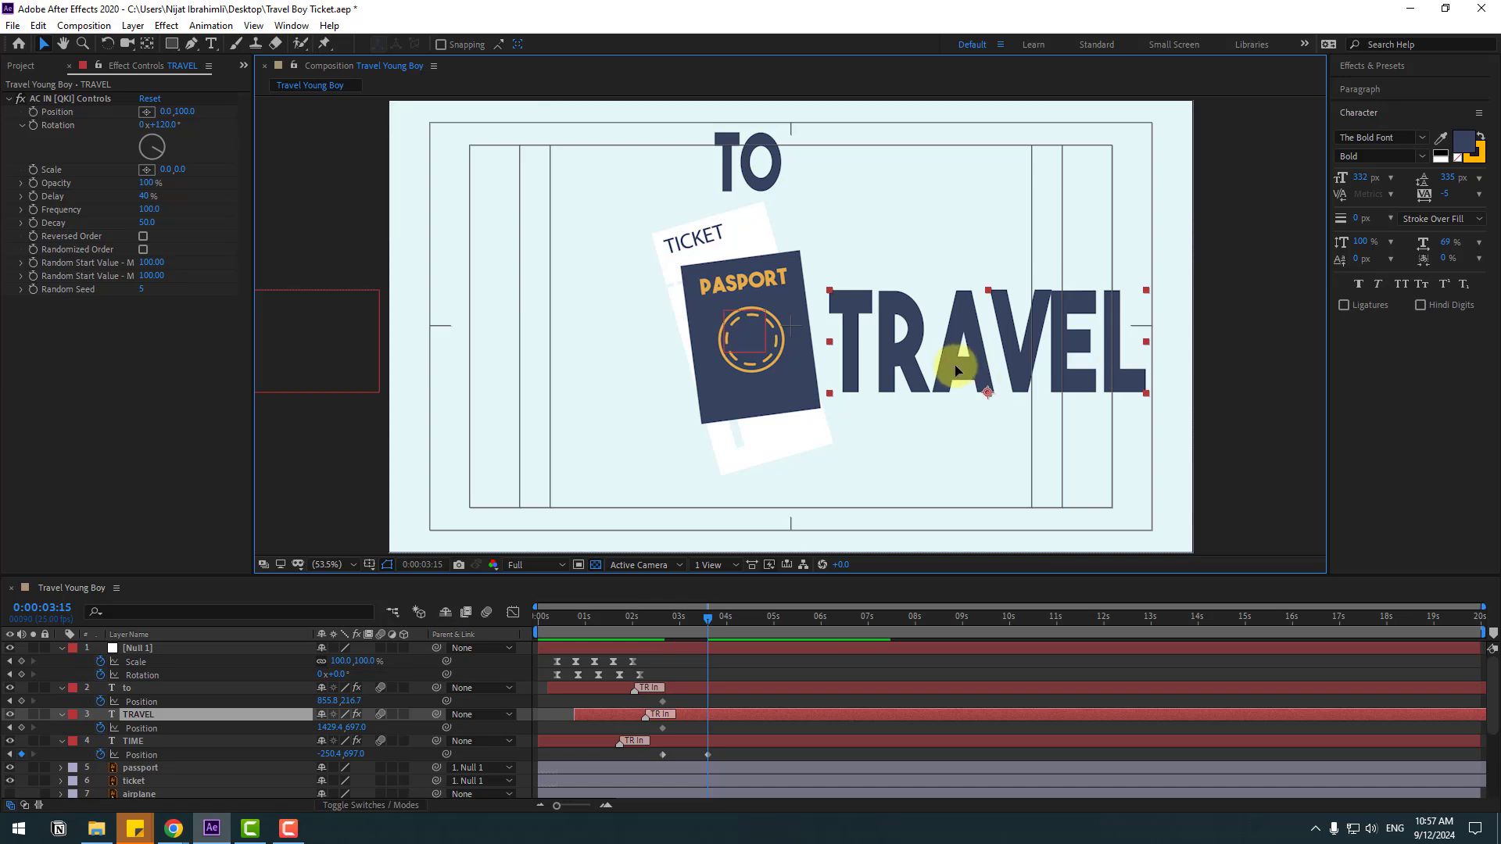
drag(956, 370, 1305, 364)
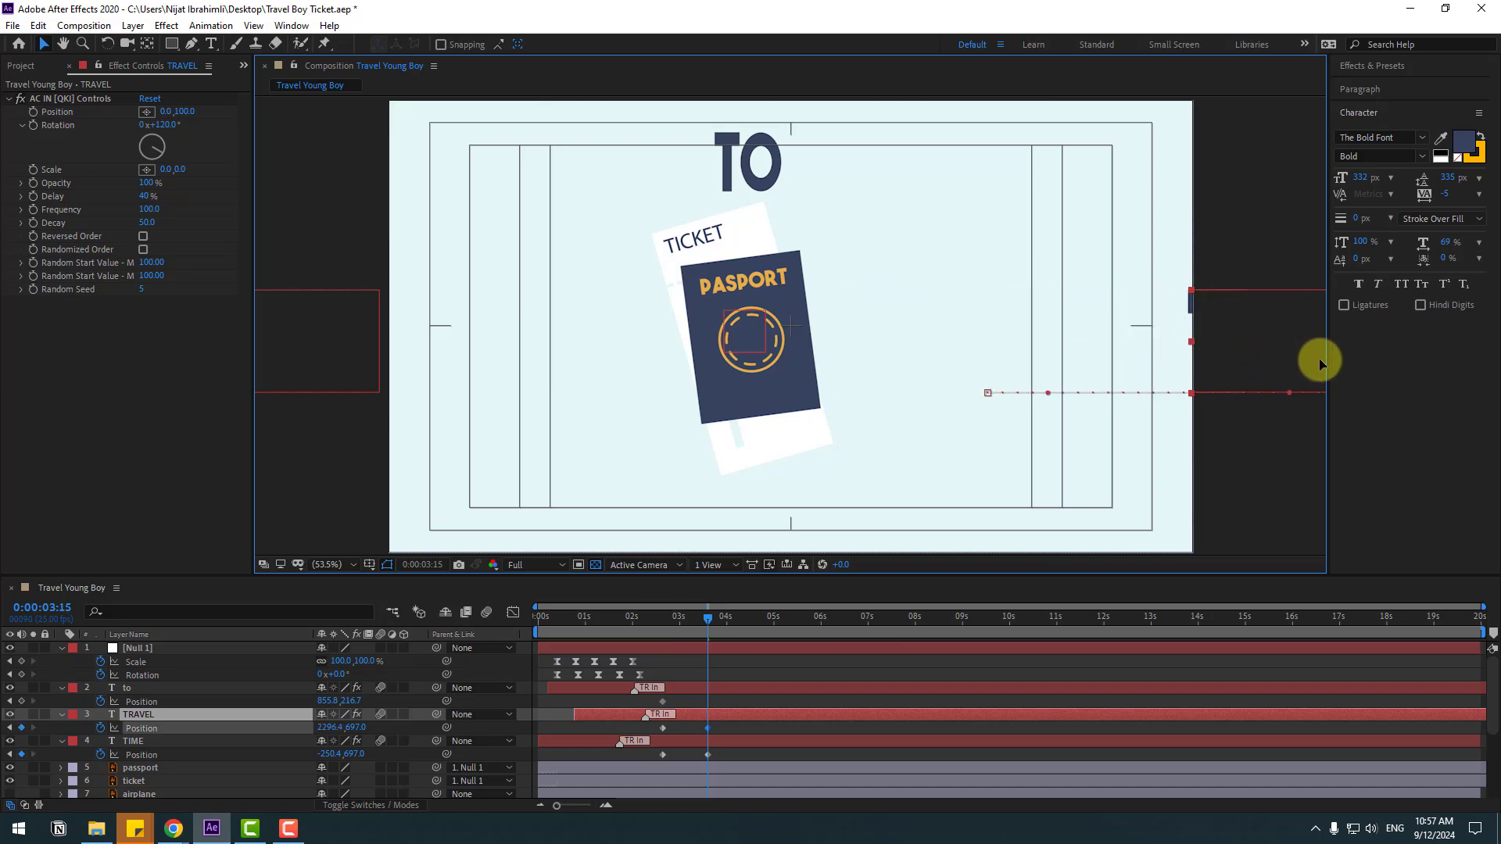
click(763, 166)
drag(763, 167, 757, 81)
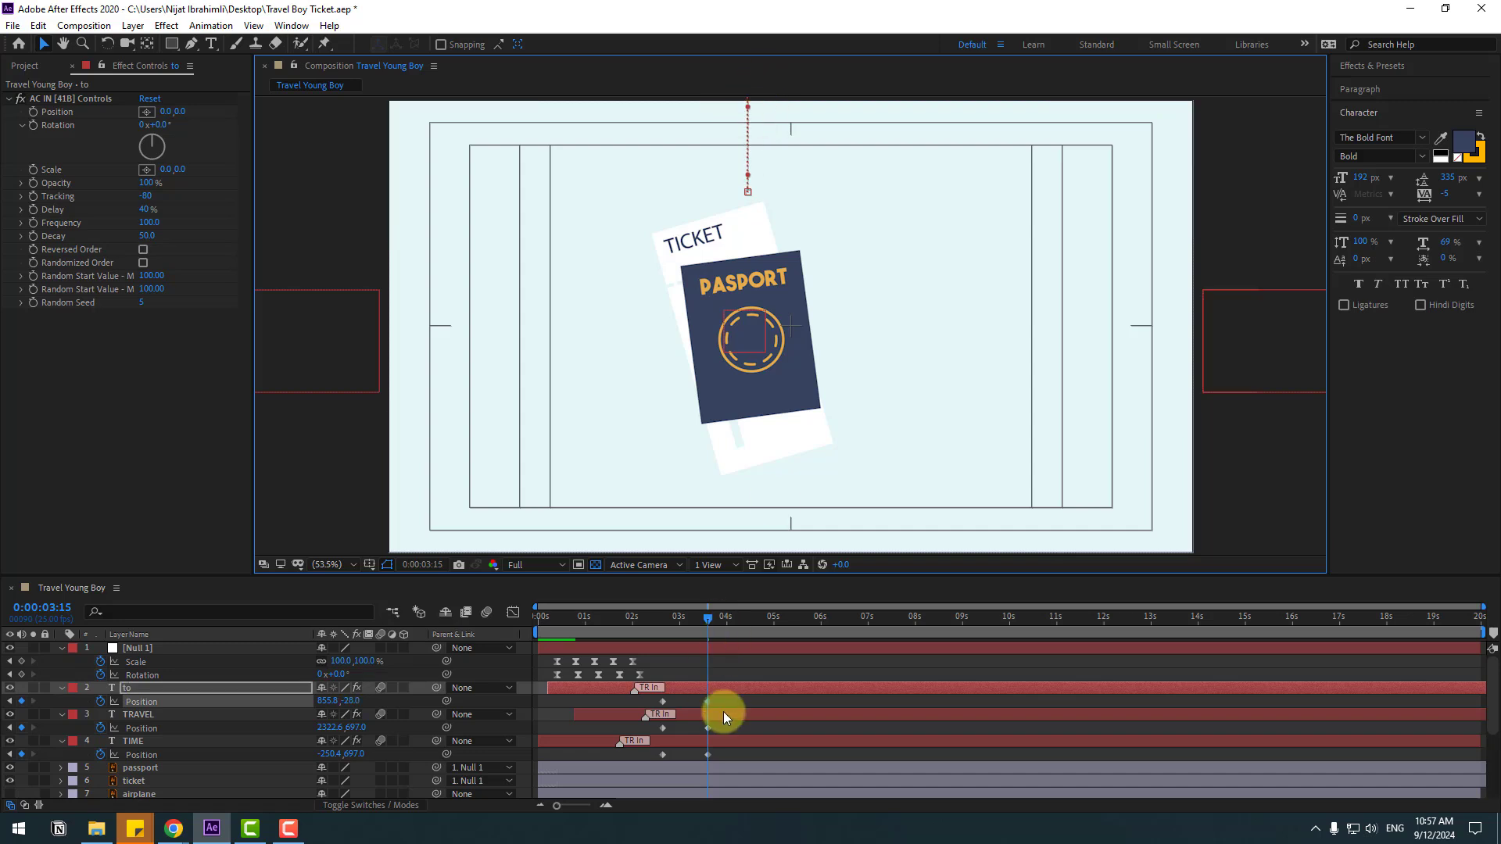
Apply Easy Ease to all Position keyframes of the three text layers and preview the animation
drag(724, 701, 671, 757)
right_click(663, 754)
mouse_move(684, 833)
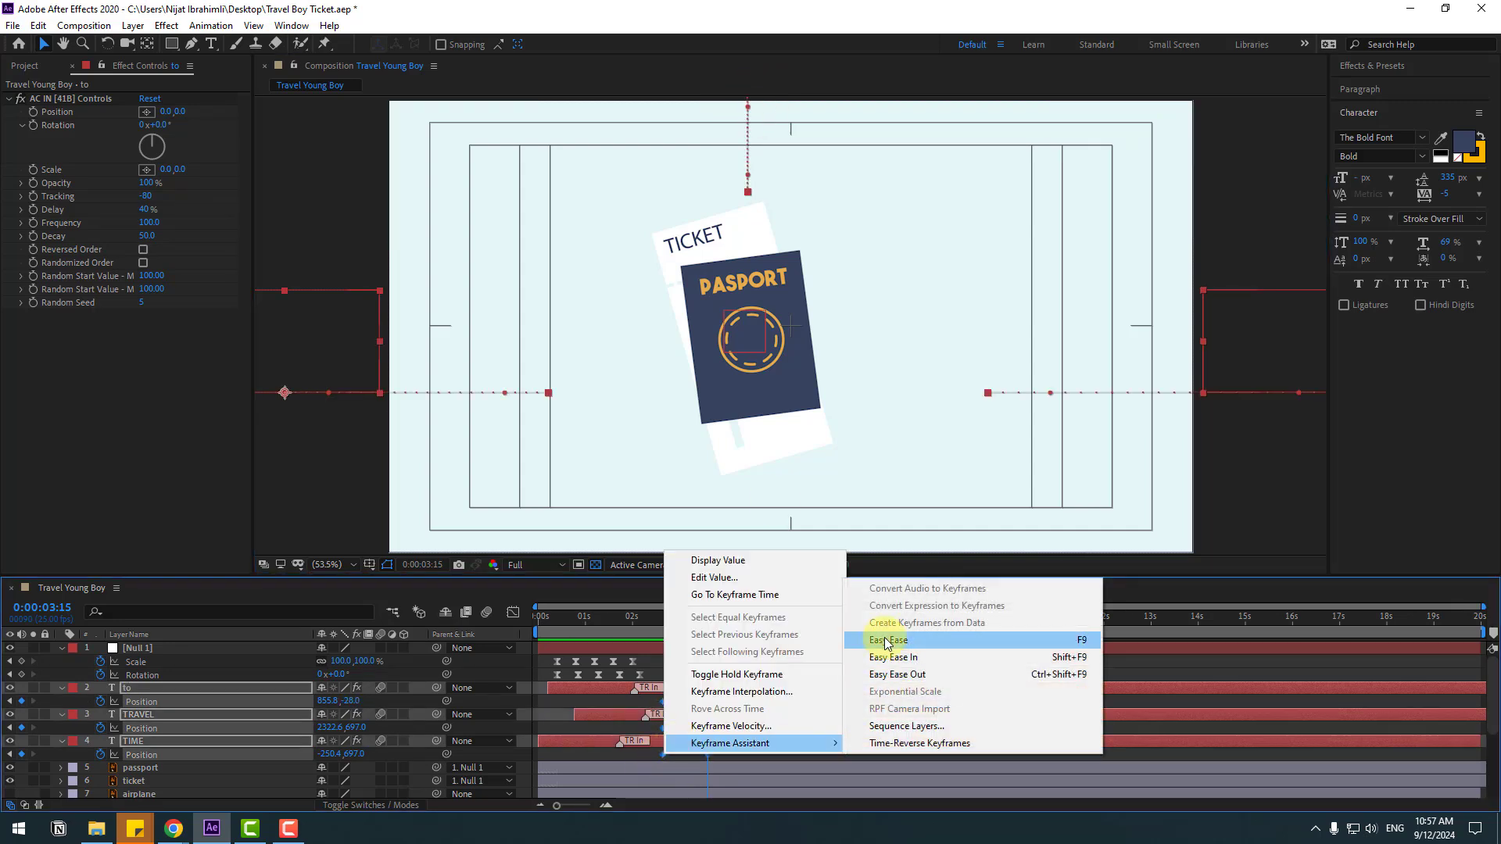
click(879, 643)
key(Home)
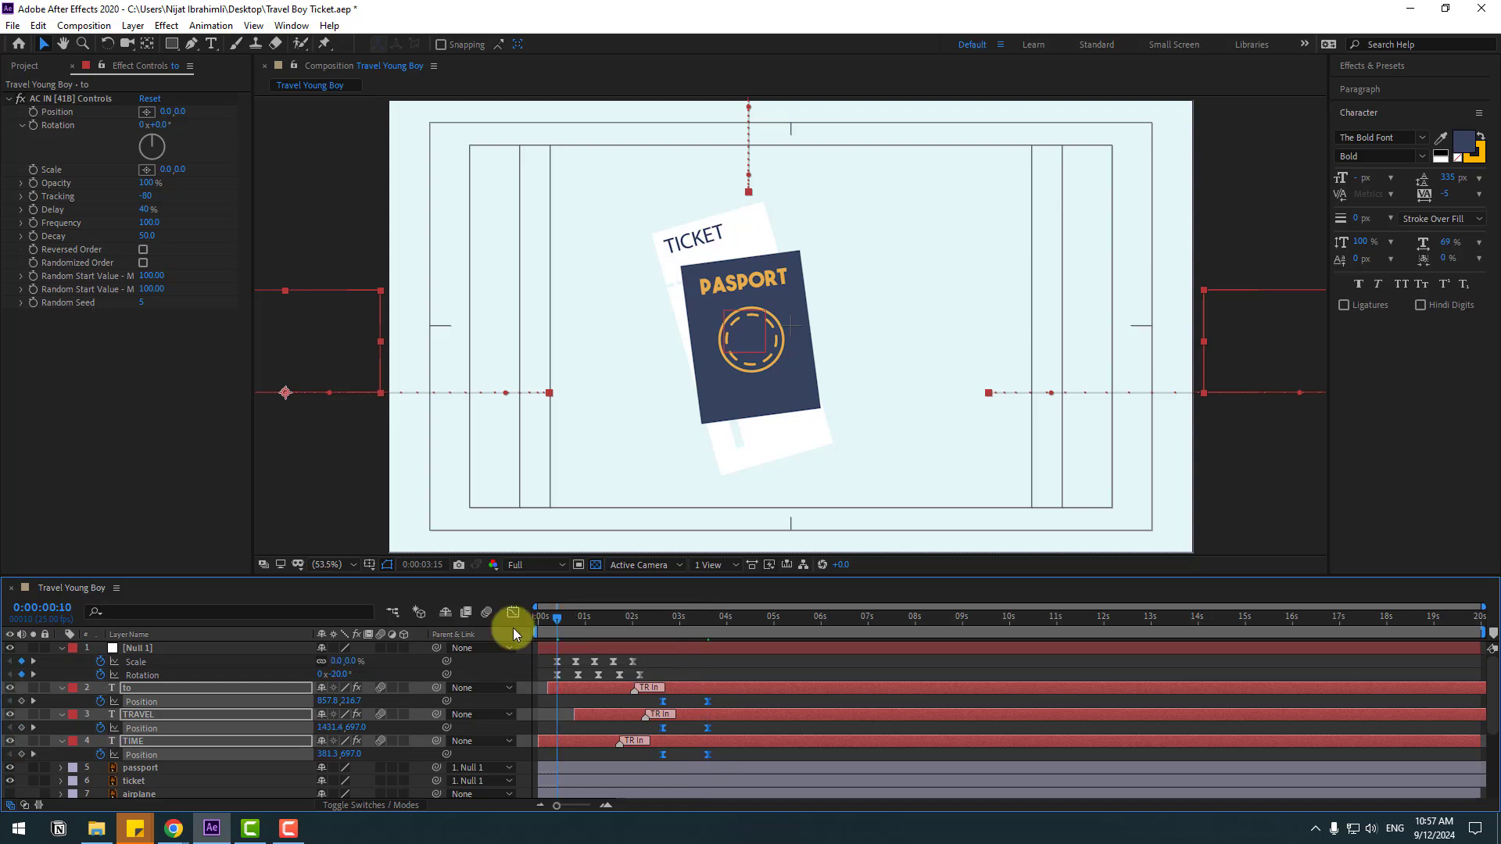
key(space)
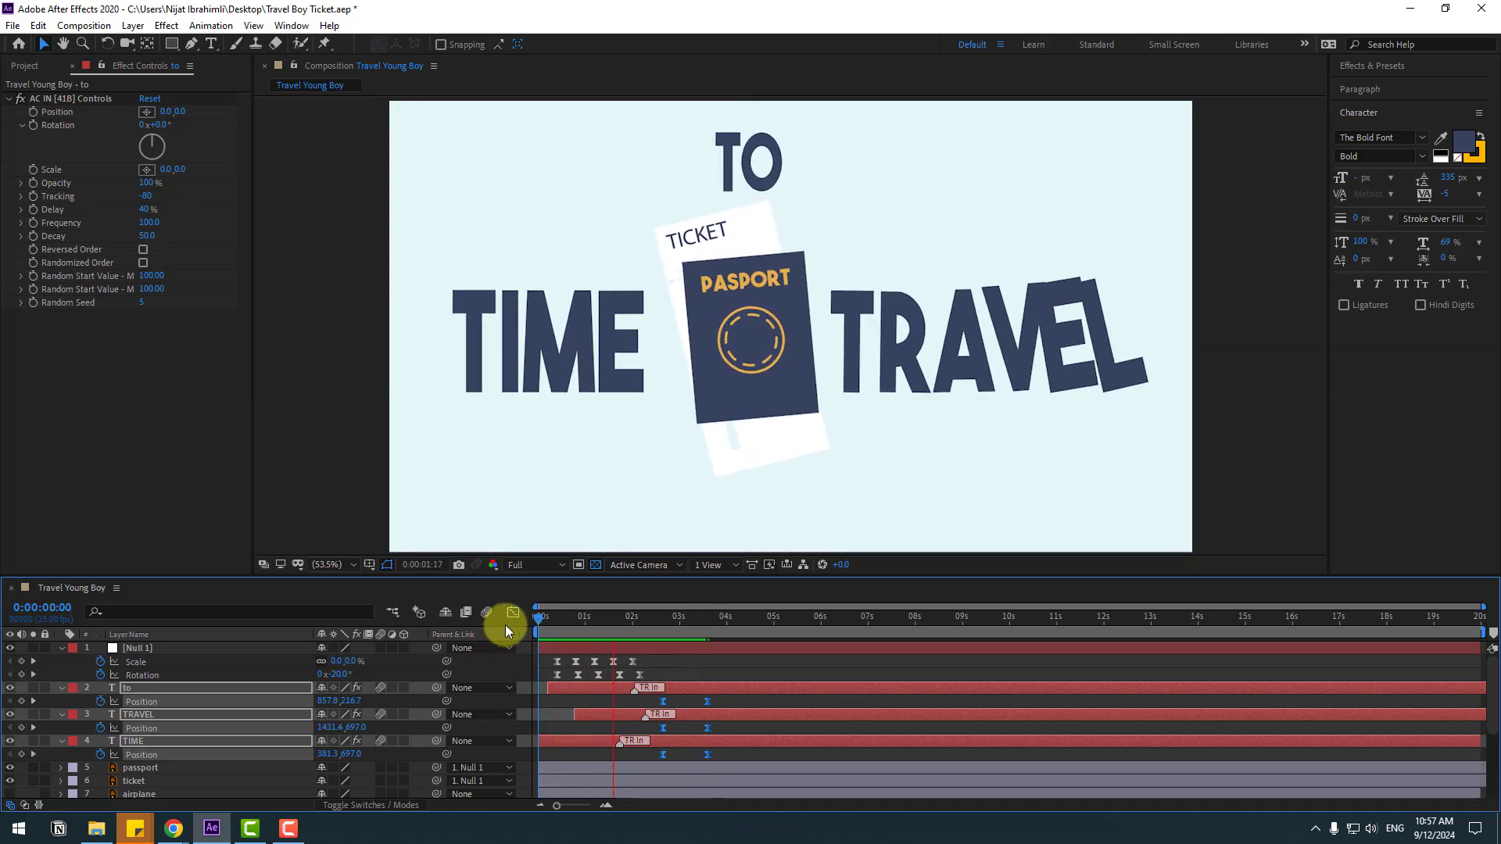
Shorten the In transitions to end at about 1 second for TIME, 1.25 for to and 1.65 for TRAVEL
click(607, 618)
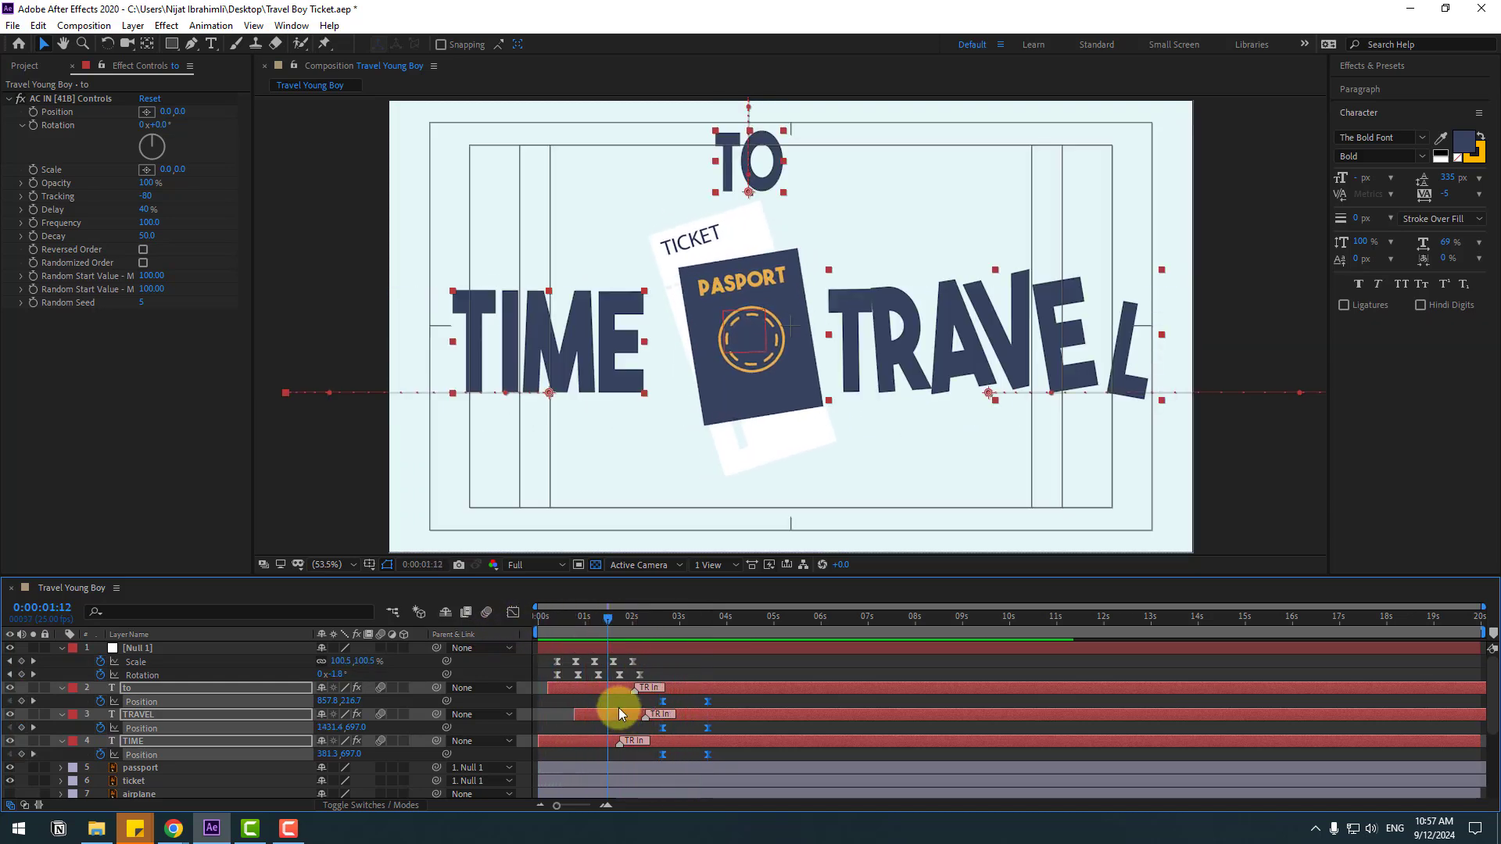
click(625, 693)
mouse_move(637, 692)
mouse_down()
mouse_move(608, 691)
mouse_move(618, 718)
mouse_move(584, 746)
mouse_up()
click(646, 714)
click(607, 688)
End the work area at 0:00:10:01, trim the composition to it and preview the animation
click(896, 624)
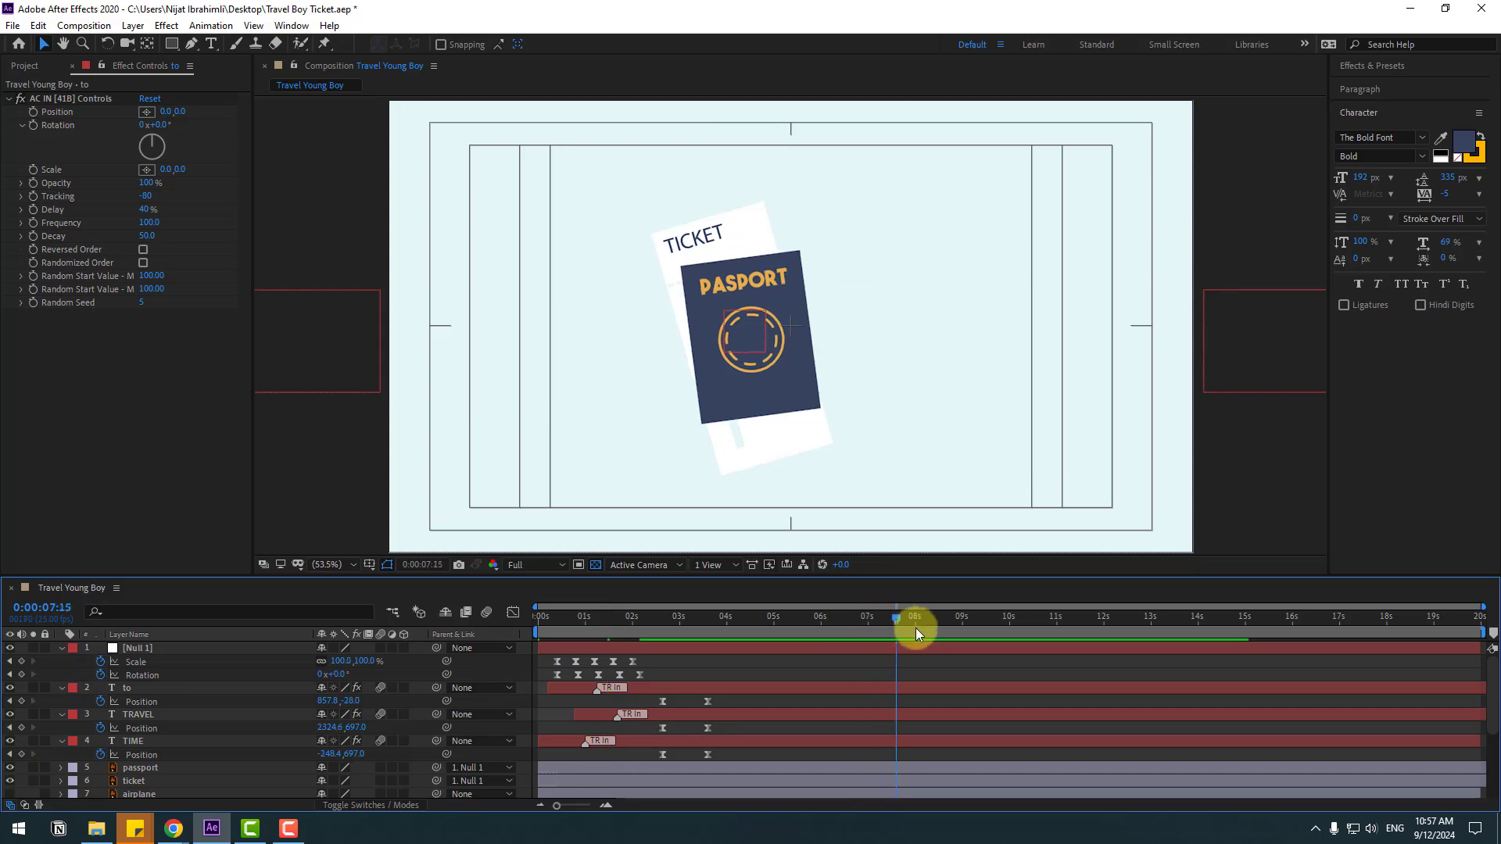
drag(918, 630, 1010, 630)
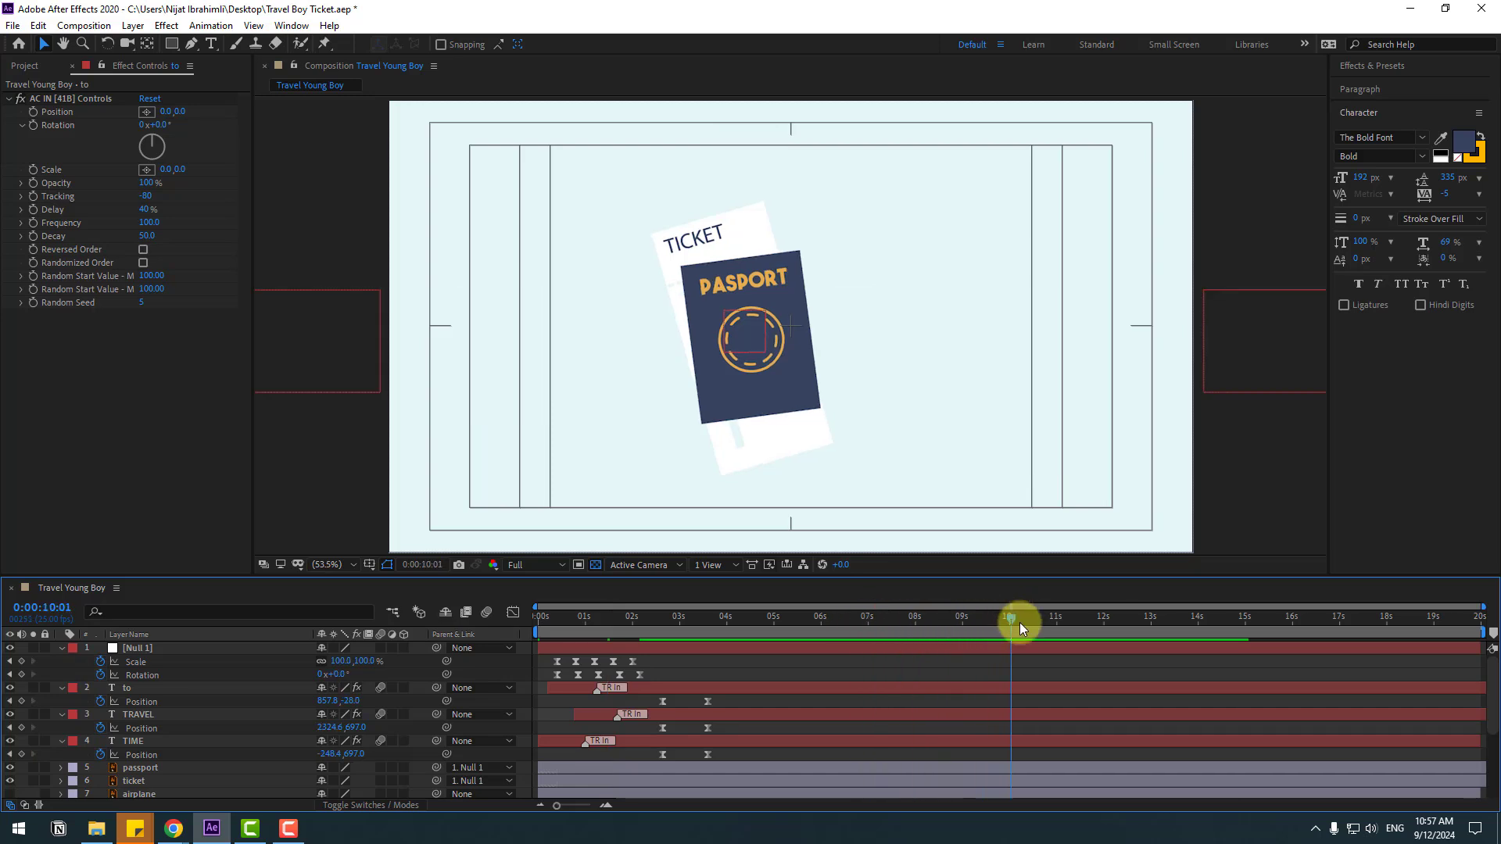
key(n)
right_click(1016, 631)
click(1047, 677)
key(space)
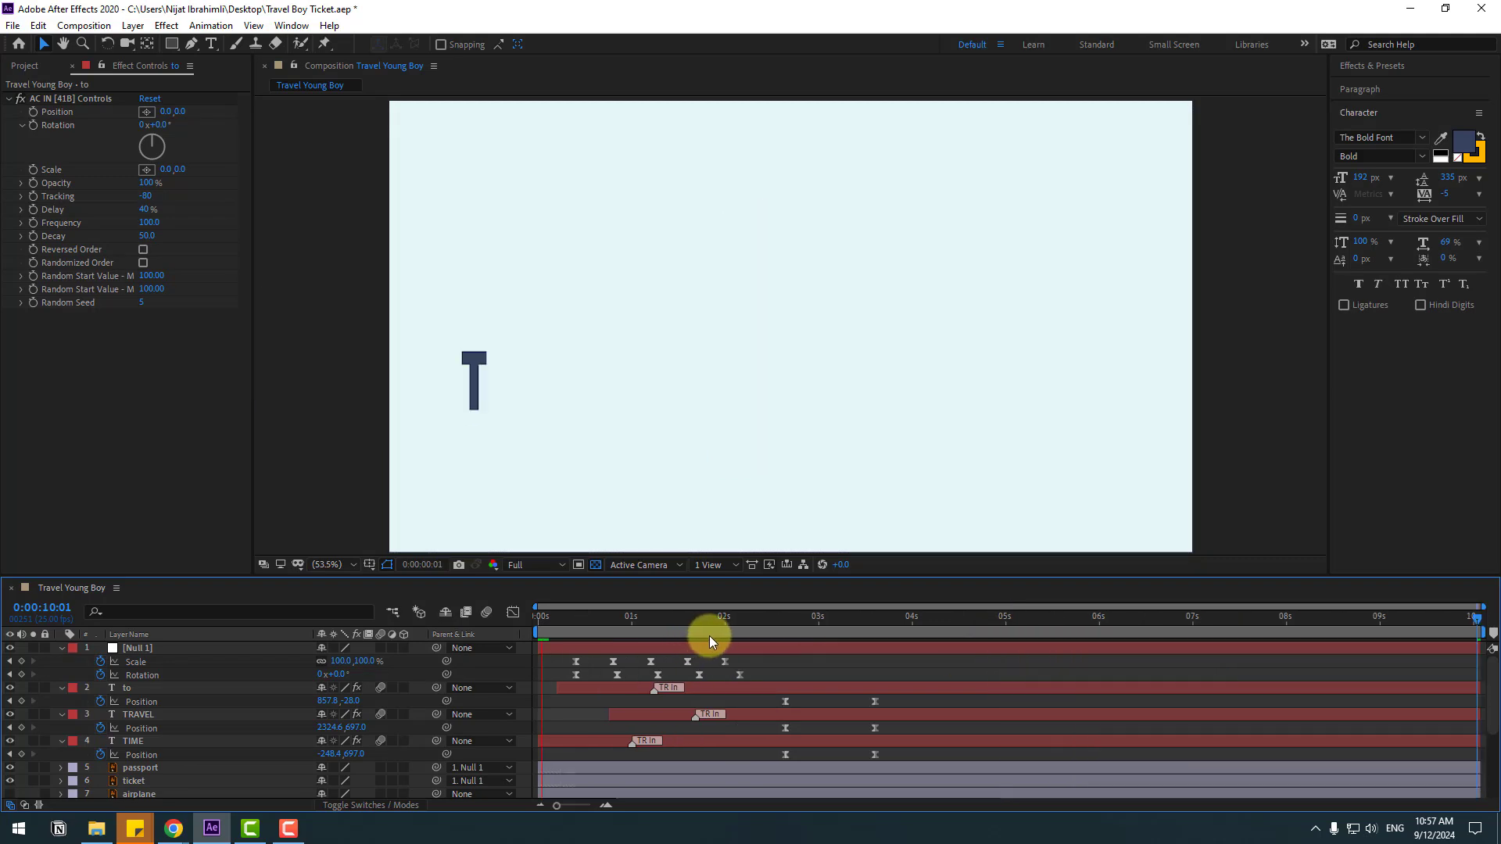
Shift all Position keyframes of the three text layers earlier to start at about 0:00:02:04, and scrub through the exit
key(space)
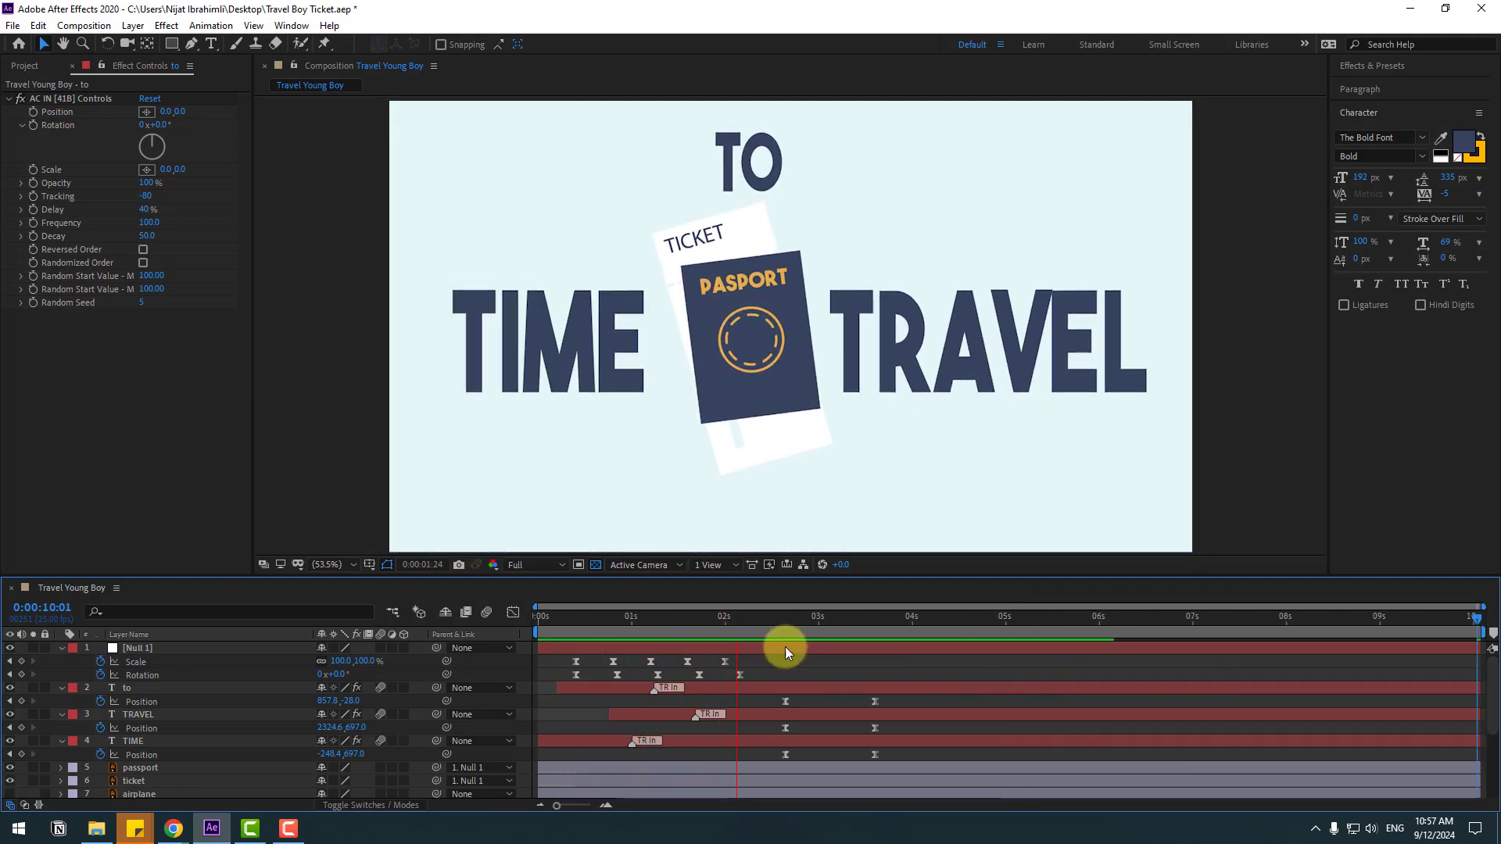
drag(894, 706, 741, 755)
drag(720, 620, 797, 630)
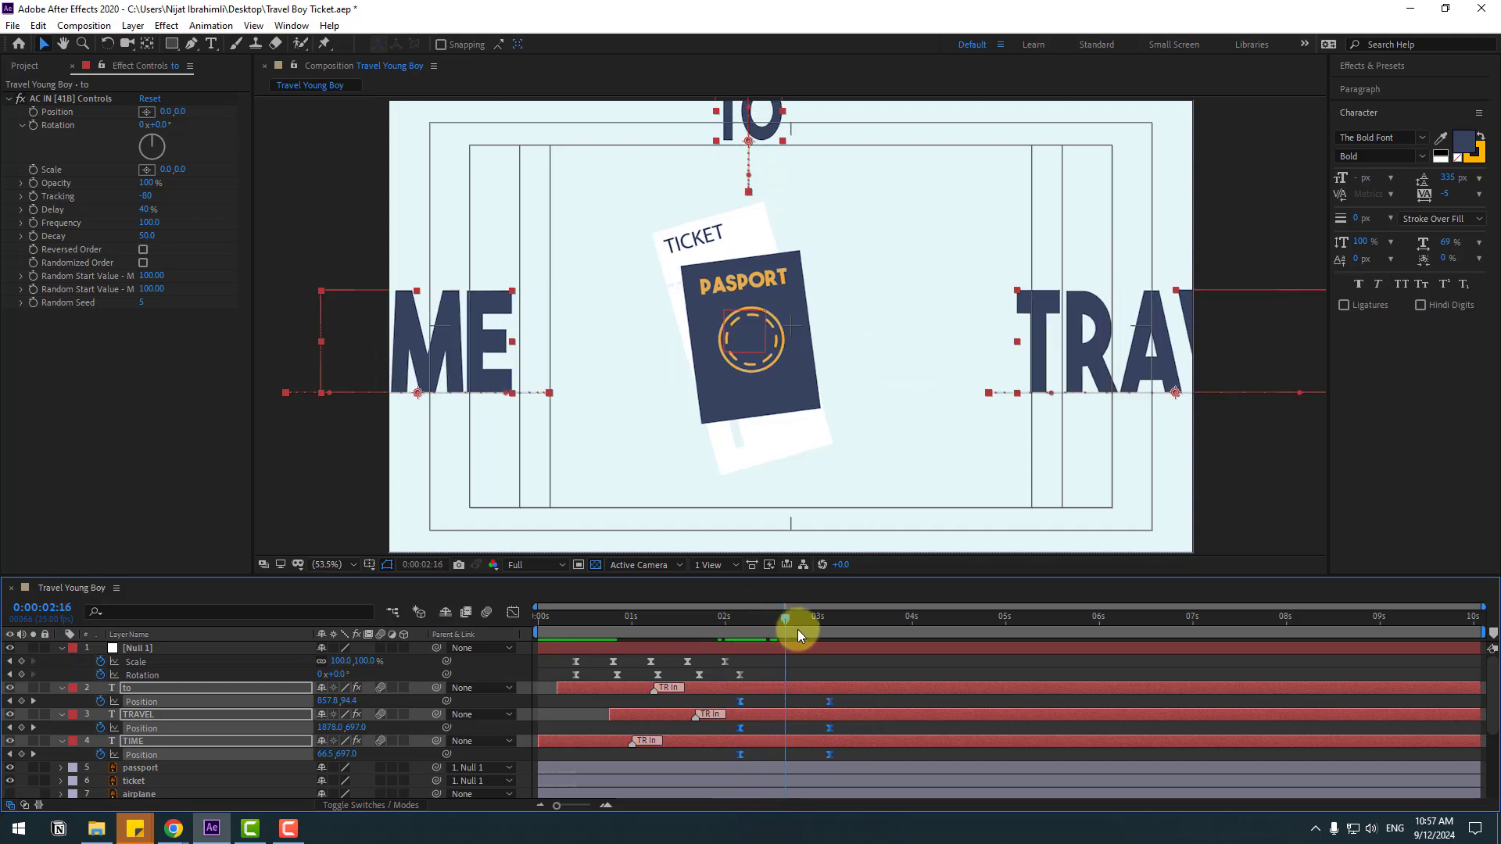
In the speed graph, lengthen the outgoing ease of the text layers' first Position keyframes and preview the exit
click(513, 612)
drag(715, 751, 769, 761)
key(space)
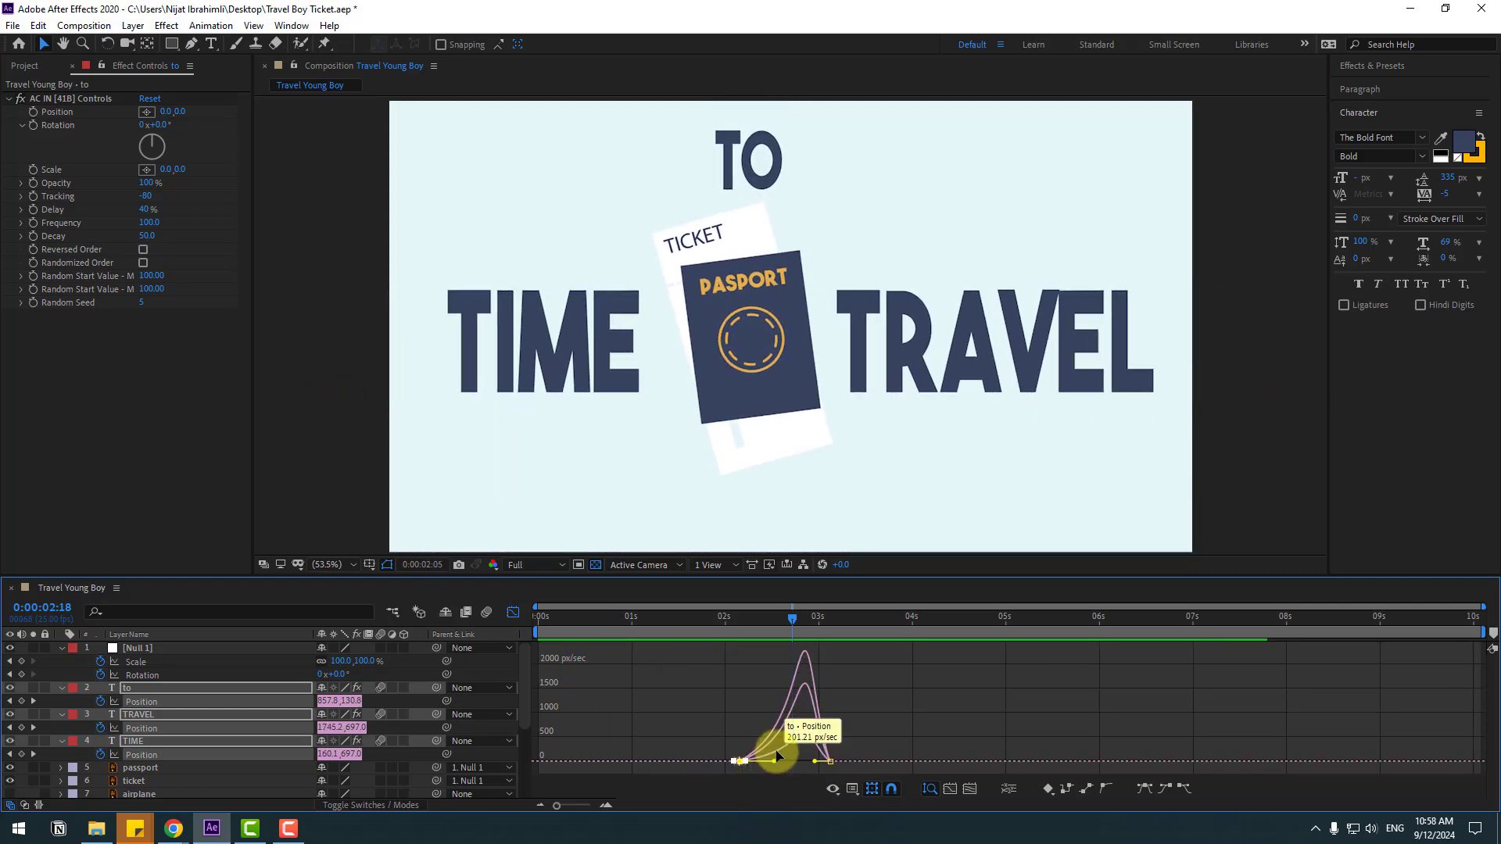
key(space)
Leave the speed graph, move the text layers' last Position keyframes to about 2.8 seconds and preview the faster exit
click(513, 613)
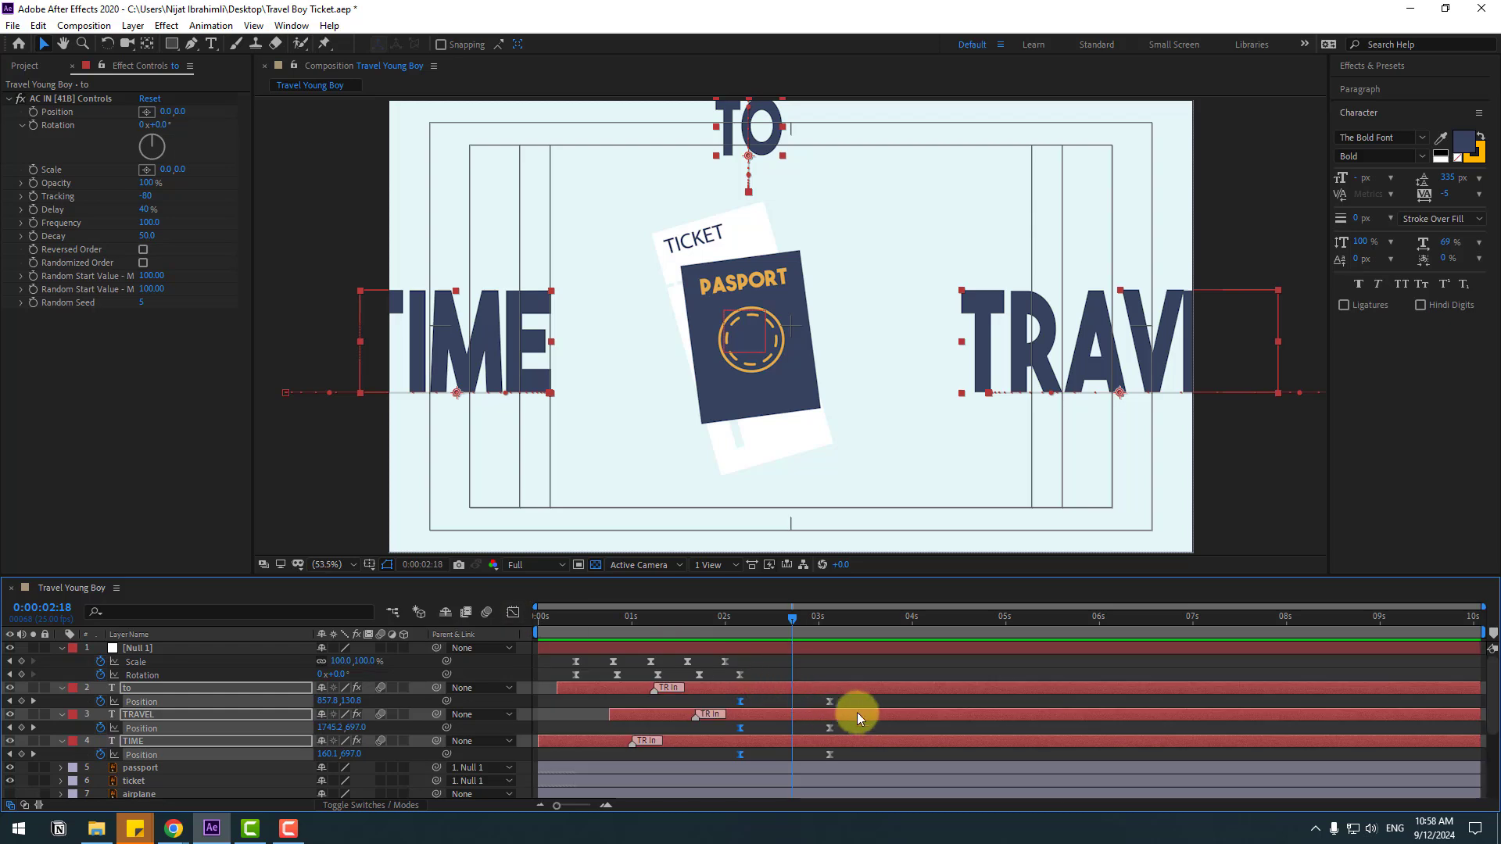
drag(848, 707, 799, 747)
key(space)
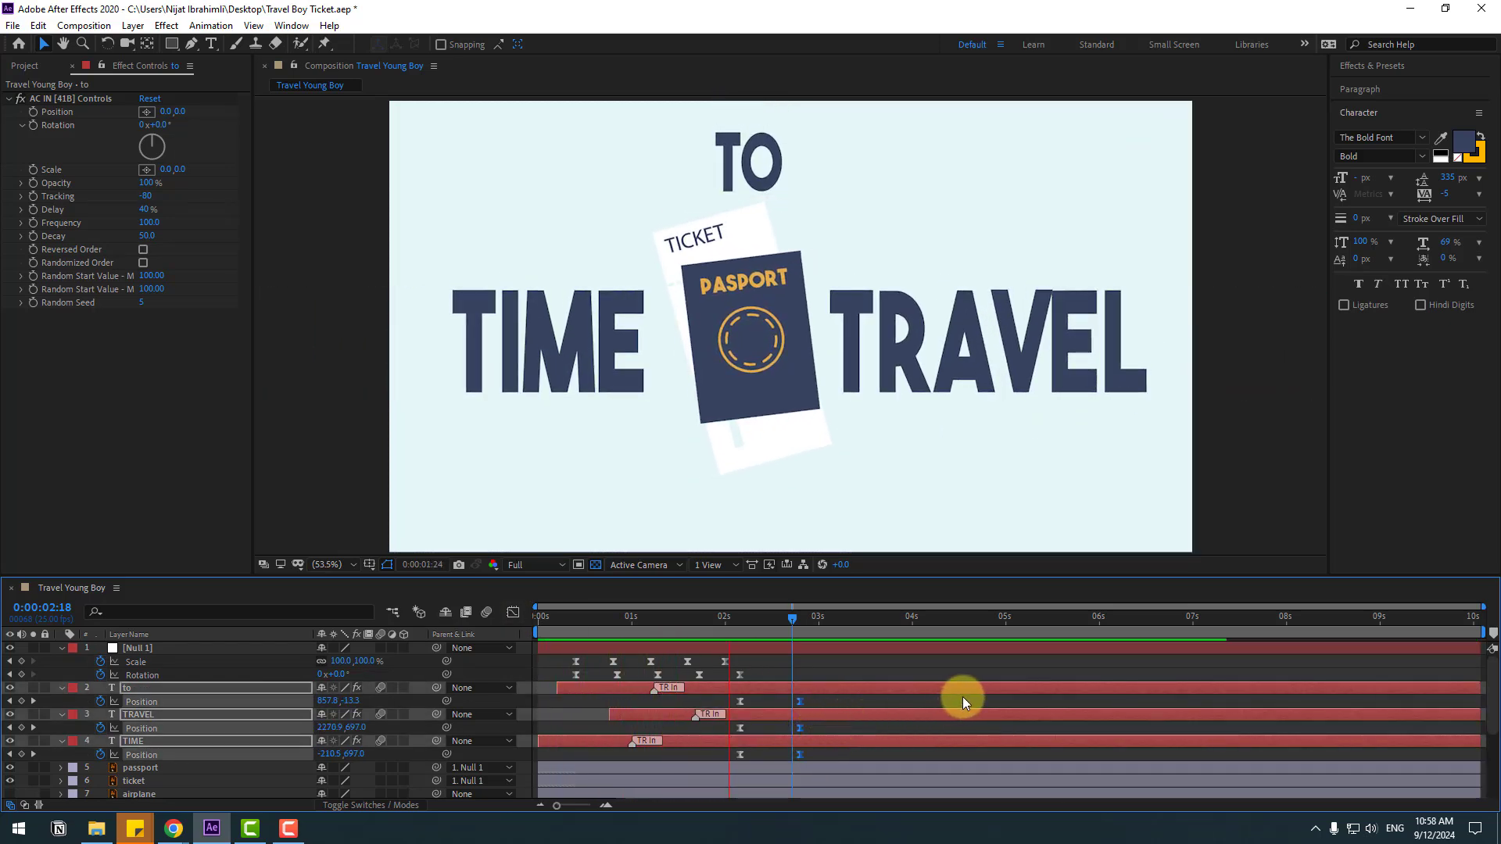
Shift all Position keyframes of the three text layers earlier to start at about 1.9 seconds and preview the exit
key(space)
drag(823, 701, 714, 757)
key(space)
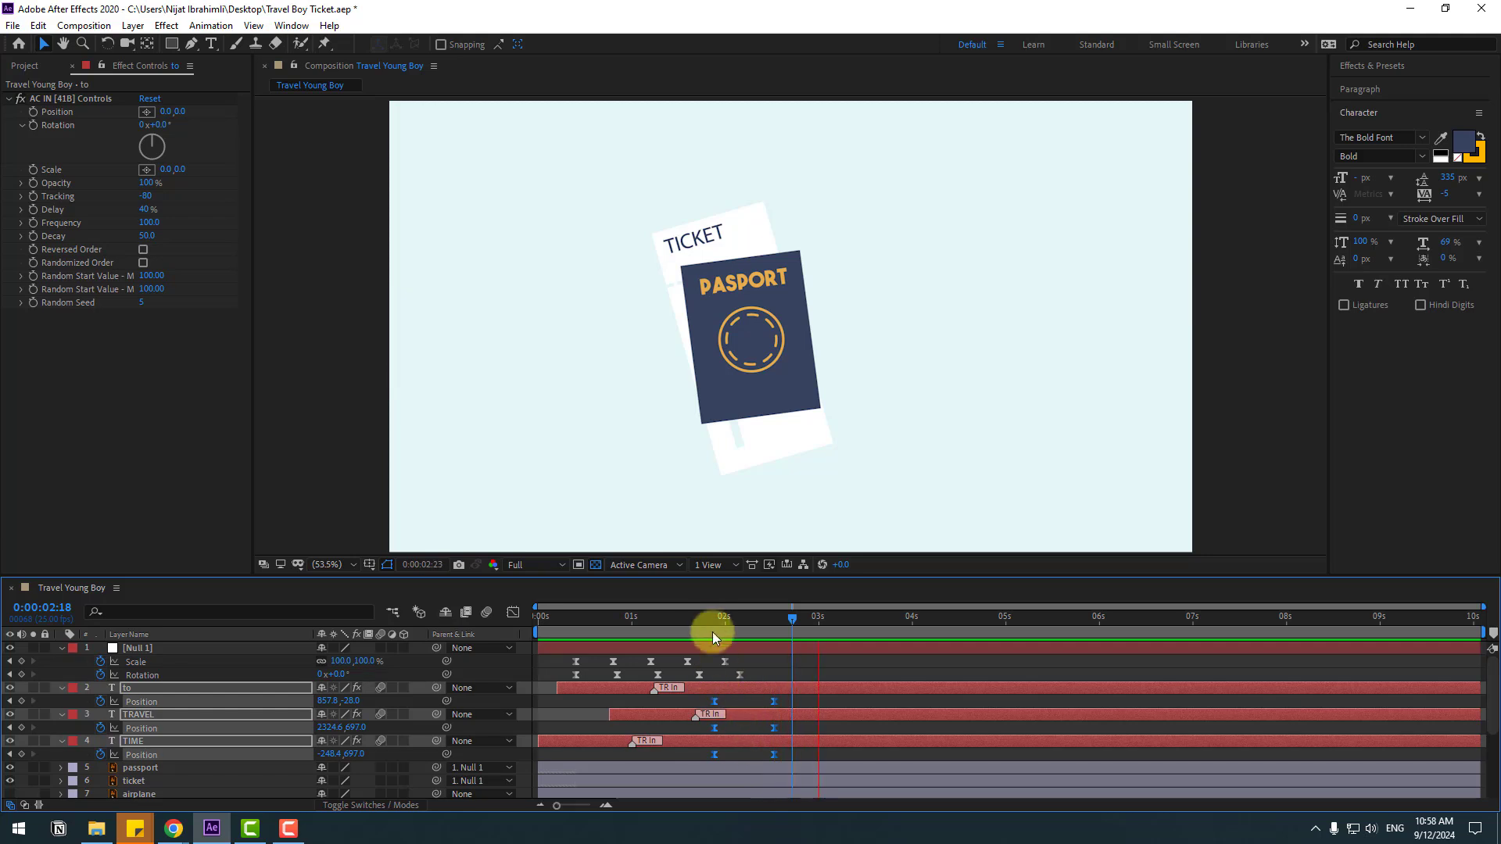
mouse_move(712, 632)
mouse_down()
mouse_move(708, 616)
mouse_move(730, 616)
mouse_up()
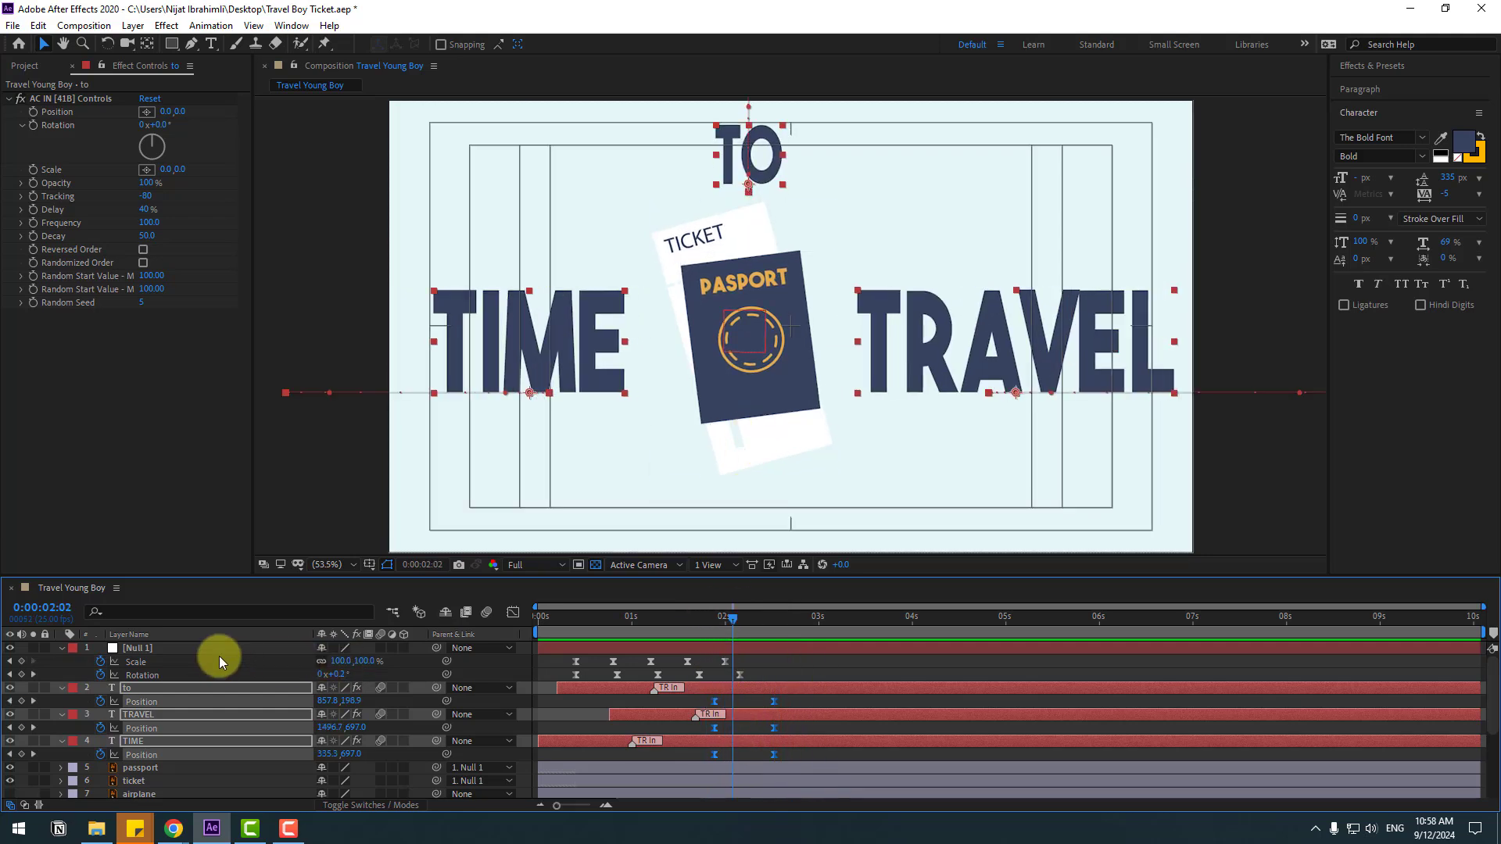
Add Rotation keyframes to Null 1: -36° at 0:00:02:12 and 235° at 0:00:02:24
click(153, 648)
click(770, 620)
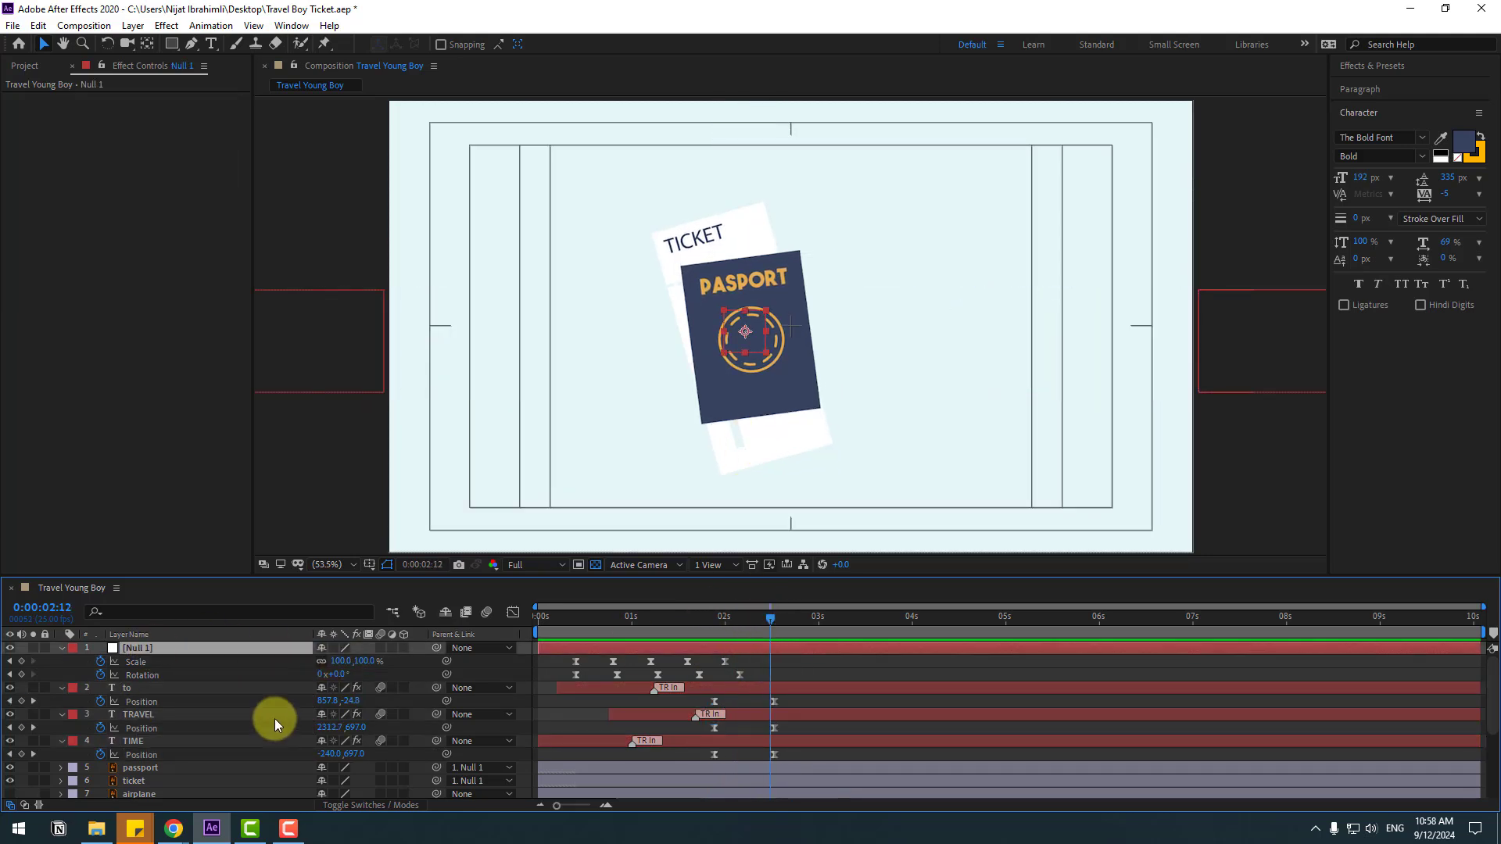
drag(340, 679, 308, 677)
drag(805, 621, 815, 620)
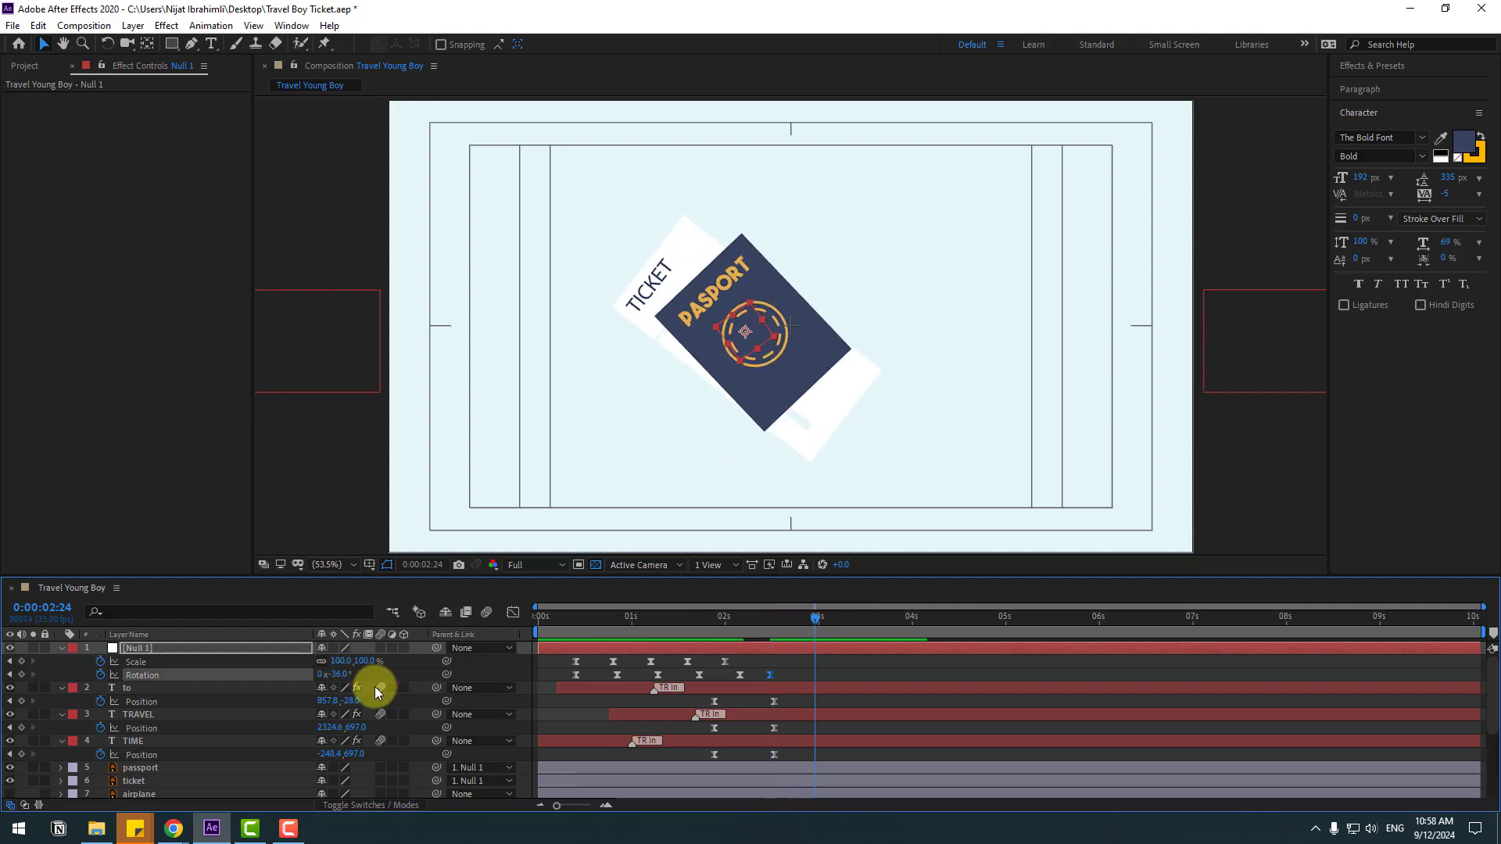
drag(345, 675, 547, 664)
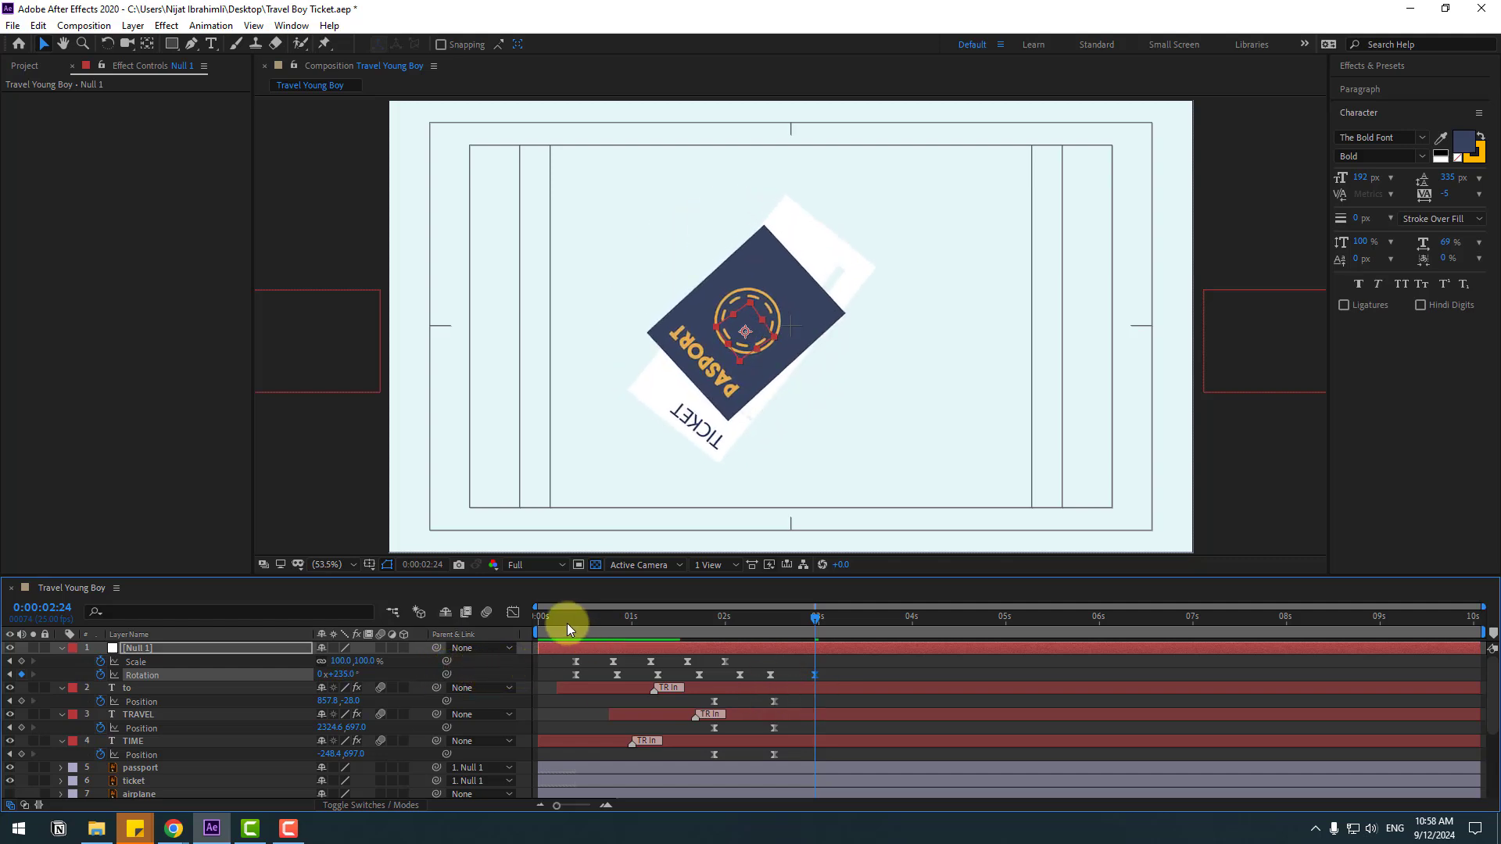
Show the null's Rotation speed graph, start the work area at about 1.7 seconds and preview the spin
key(shift+F3)
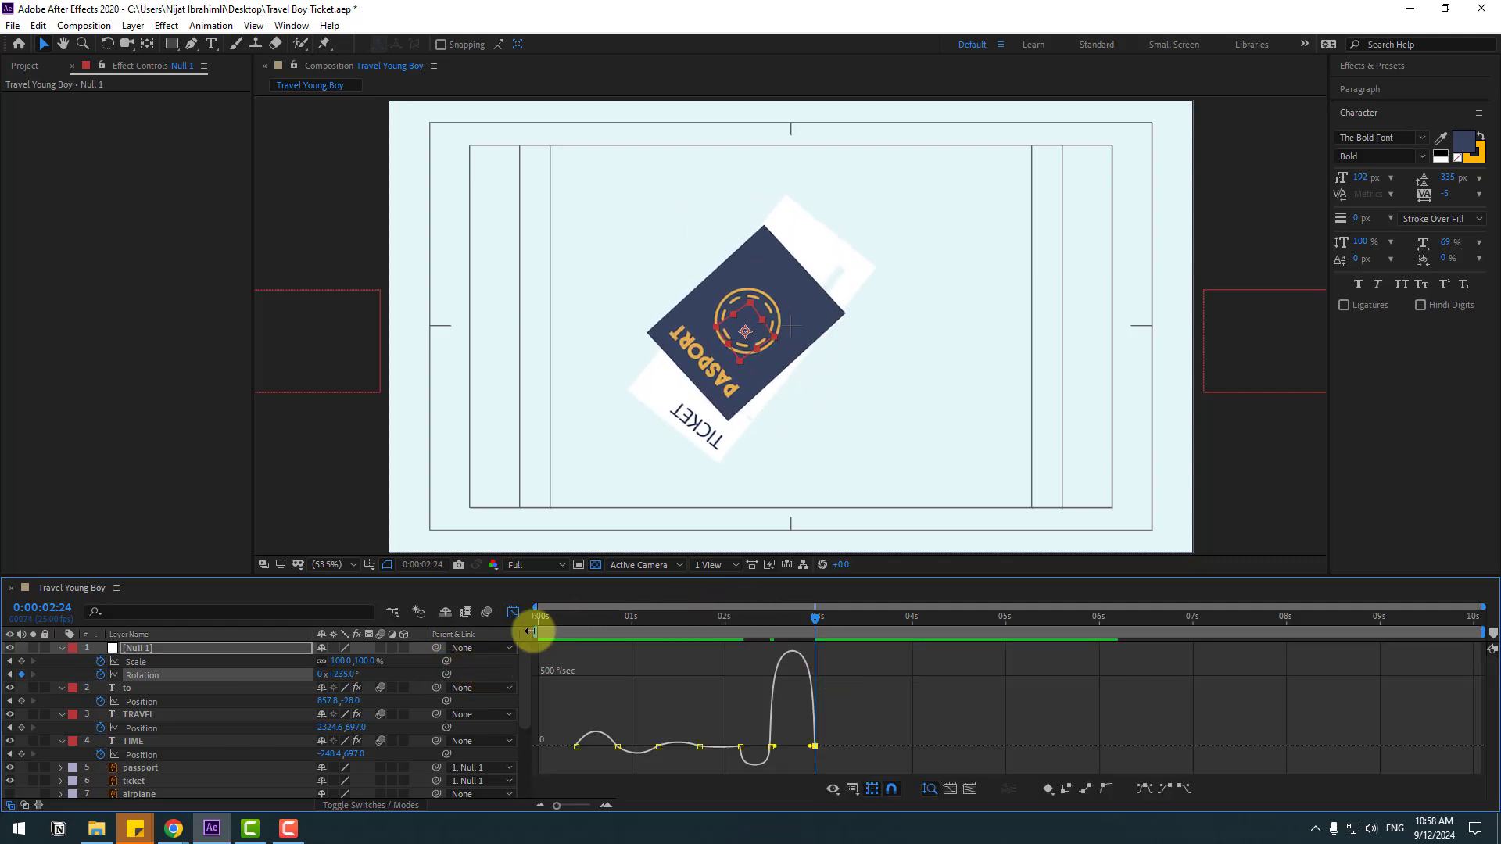
drag(532, 632, 693, 632)
key(space)
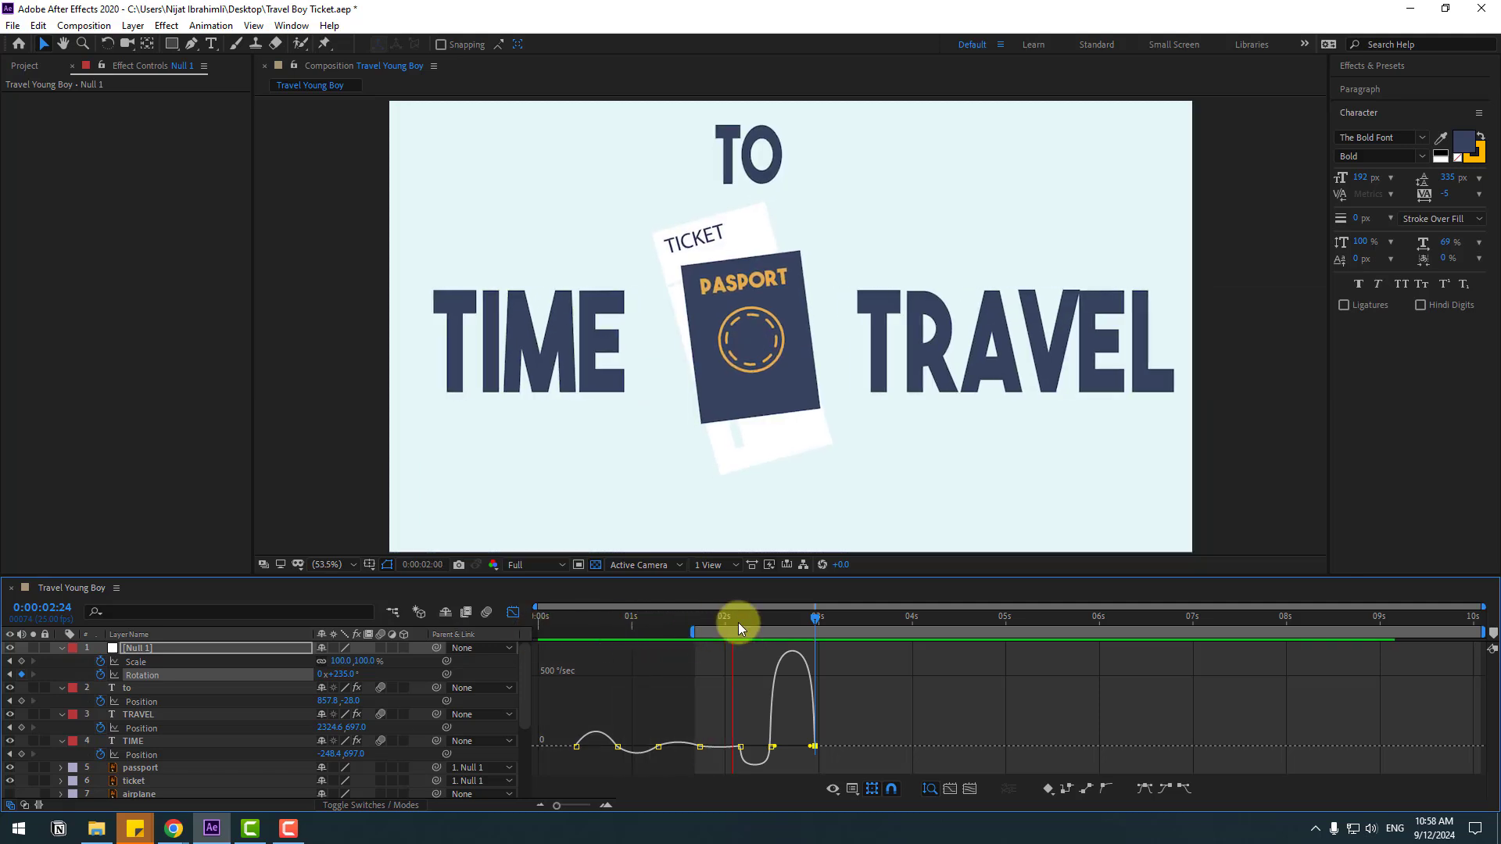
Lengthen the outgoing ease of the null's Rotation keyframe at 0:00:02:04 in the speed graph and preview the spin
click(721, 619)
key(equal)
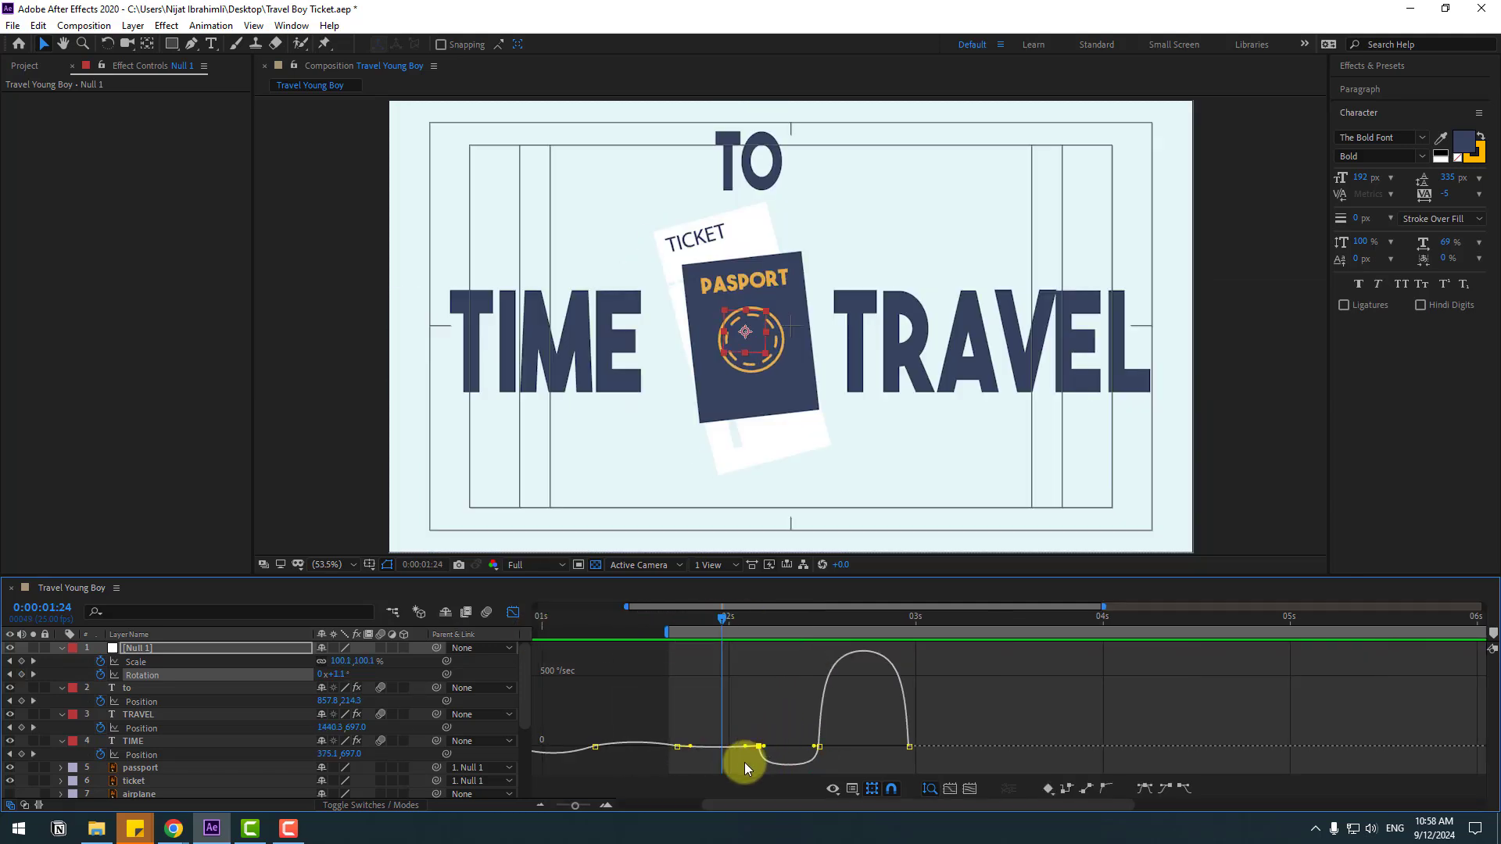
drag(770, 748, 790, 749)
key(space)
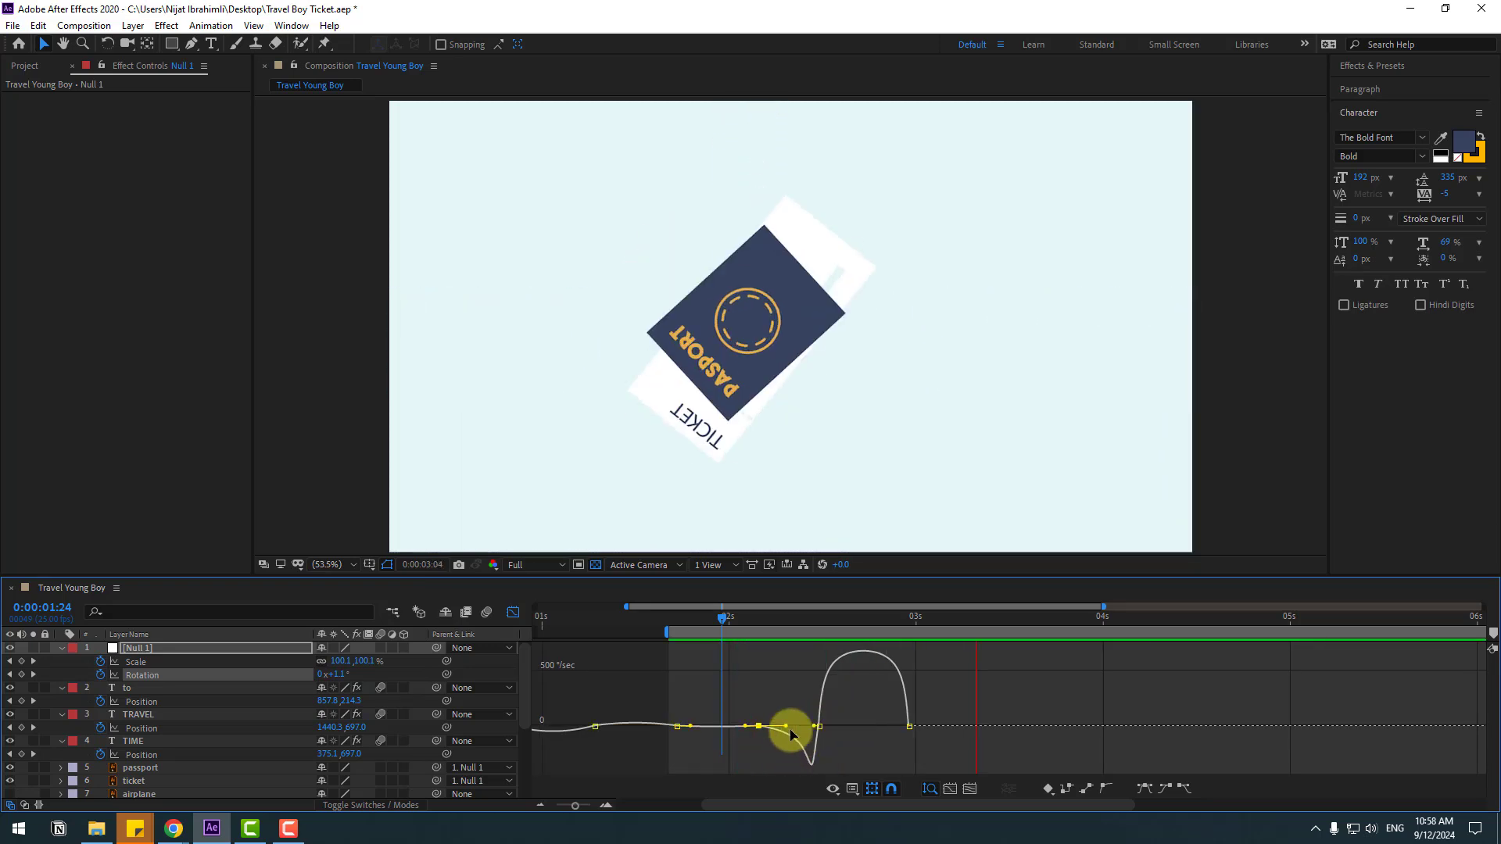
key(space)
Leave the speed graph, delete the null's Rotation keyframe at 0:00:02:04 and scrub through the rotation
key(shift+F3)
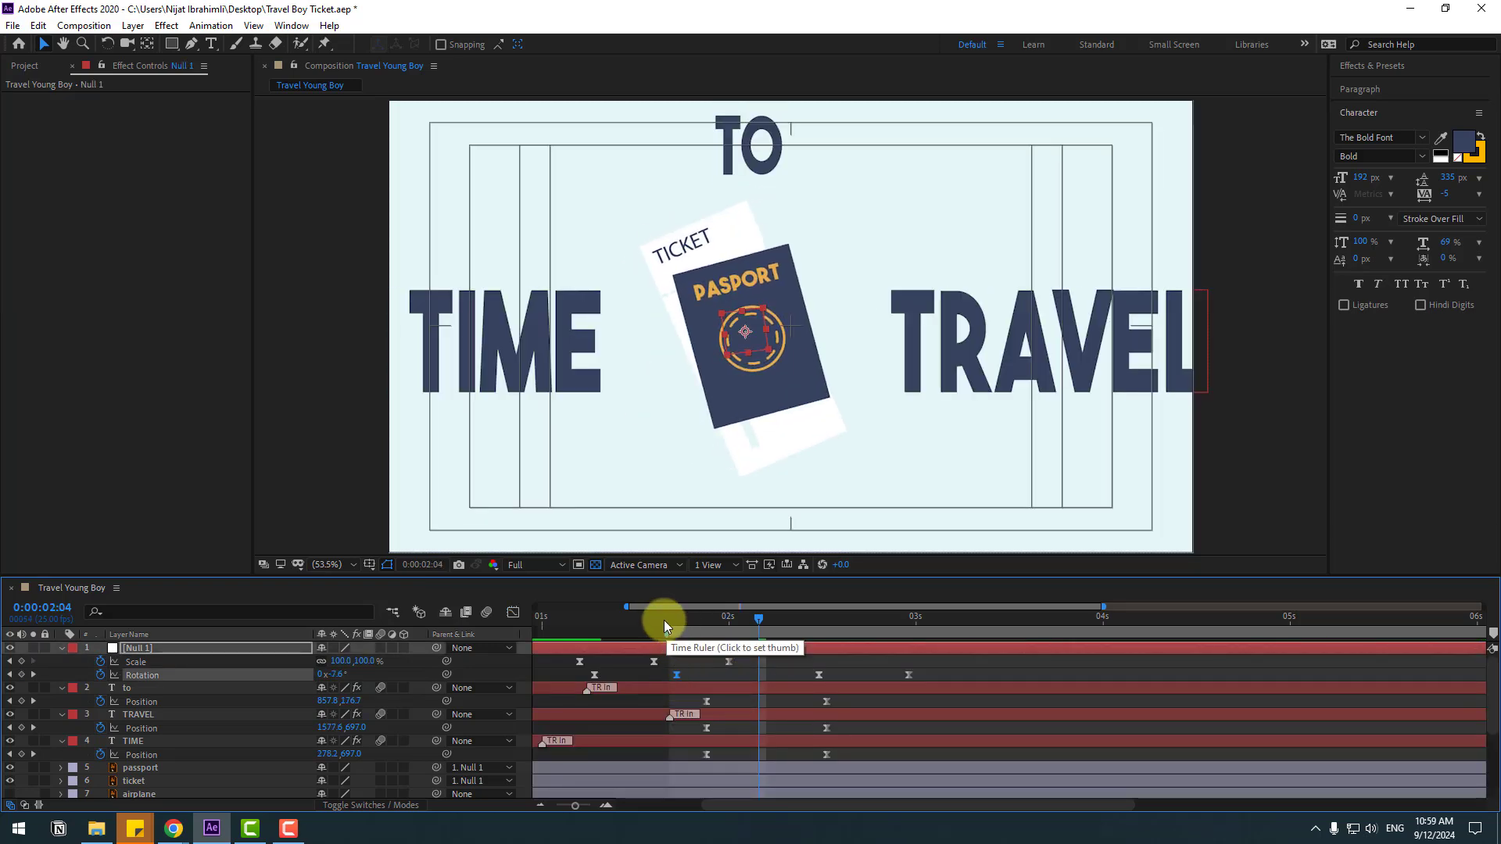
drag(663, 621, 805, 623)
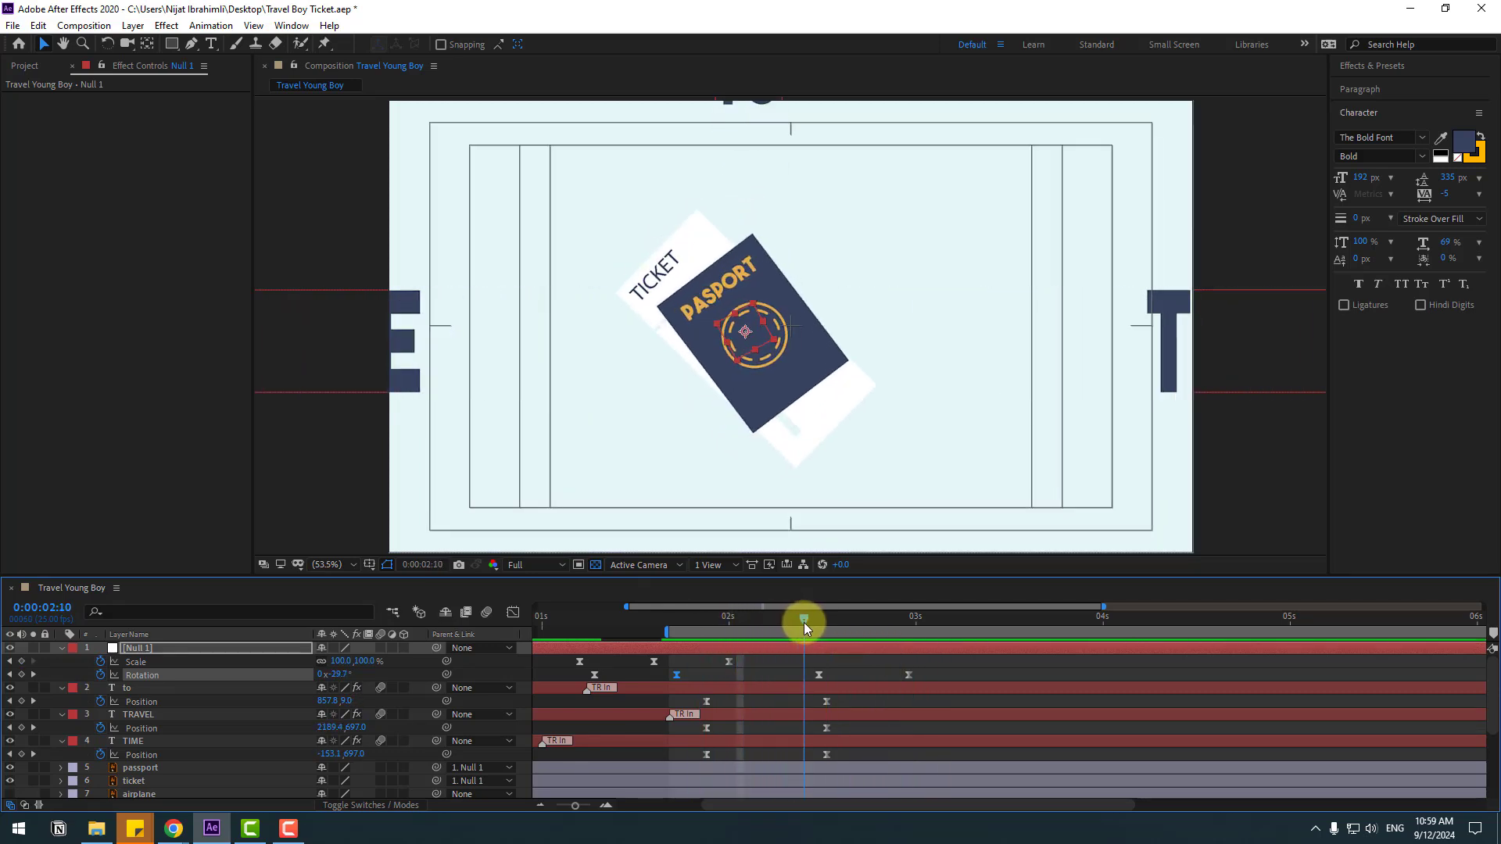
In the speed graph, lengthen the incoming ease of the null's Rotation keyframe at 0:00:02:24 and scrub through the spin
drag(931, 677, 867, 670)
click(514, 613)
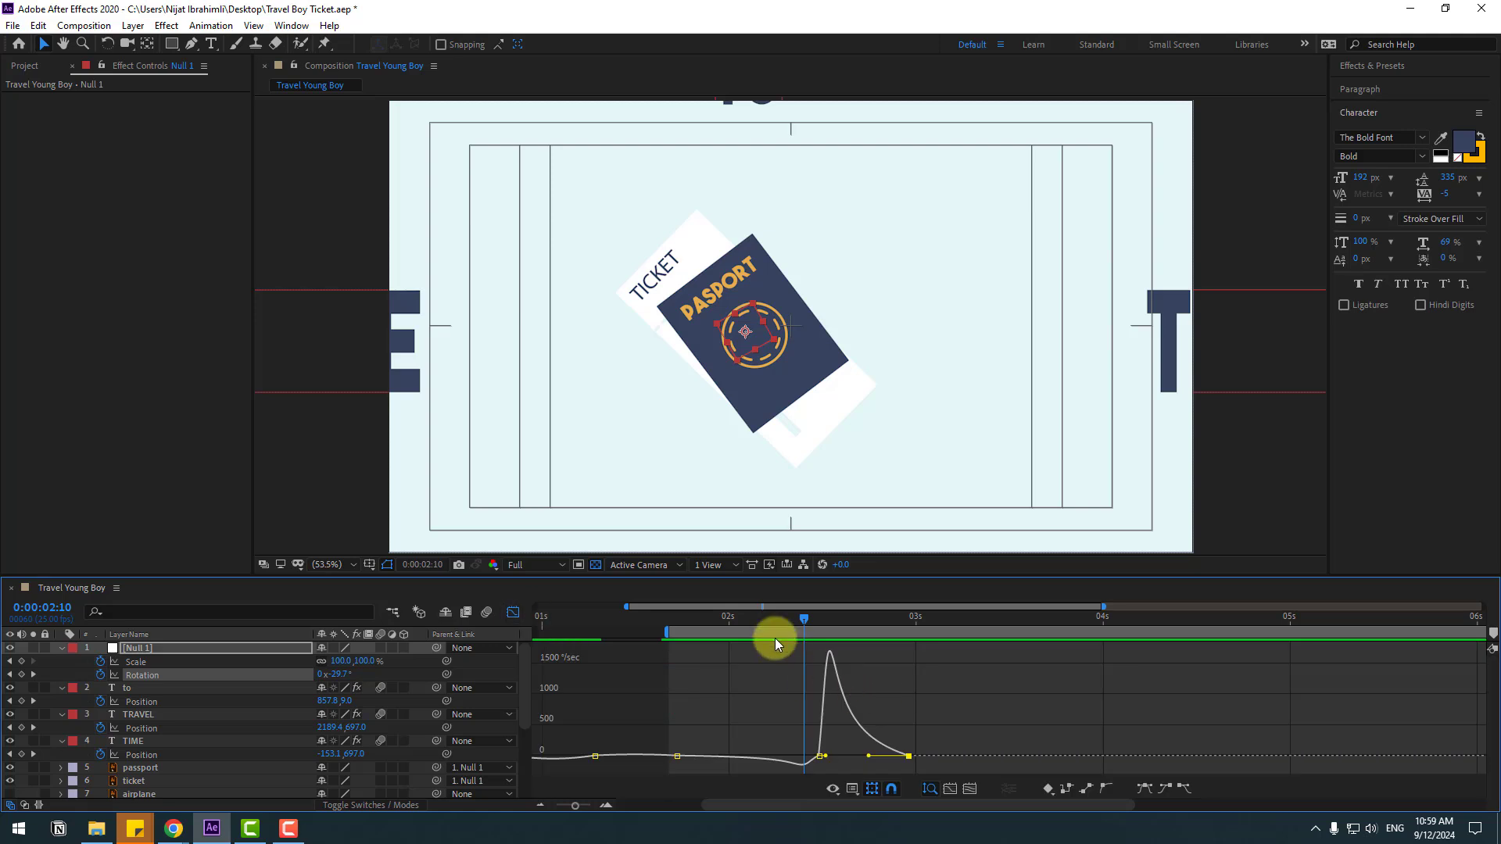
drag(760, 622, 851, 648)
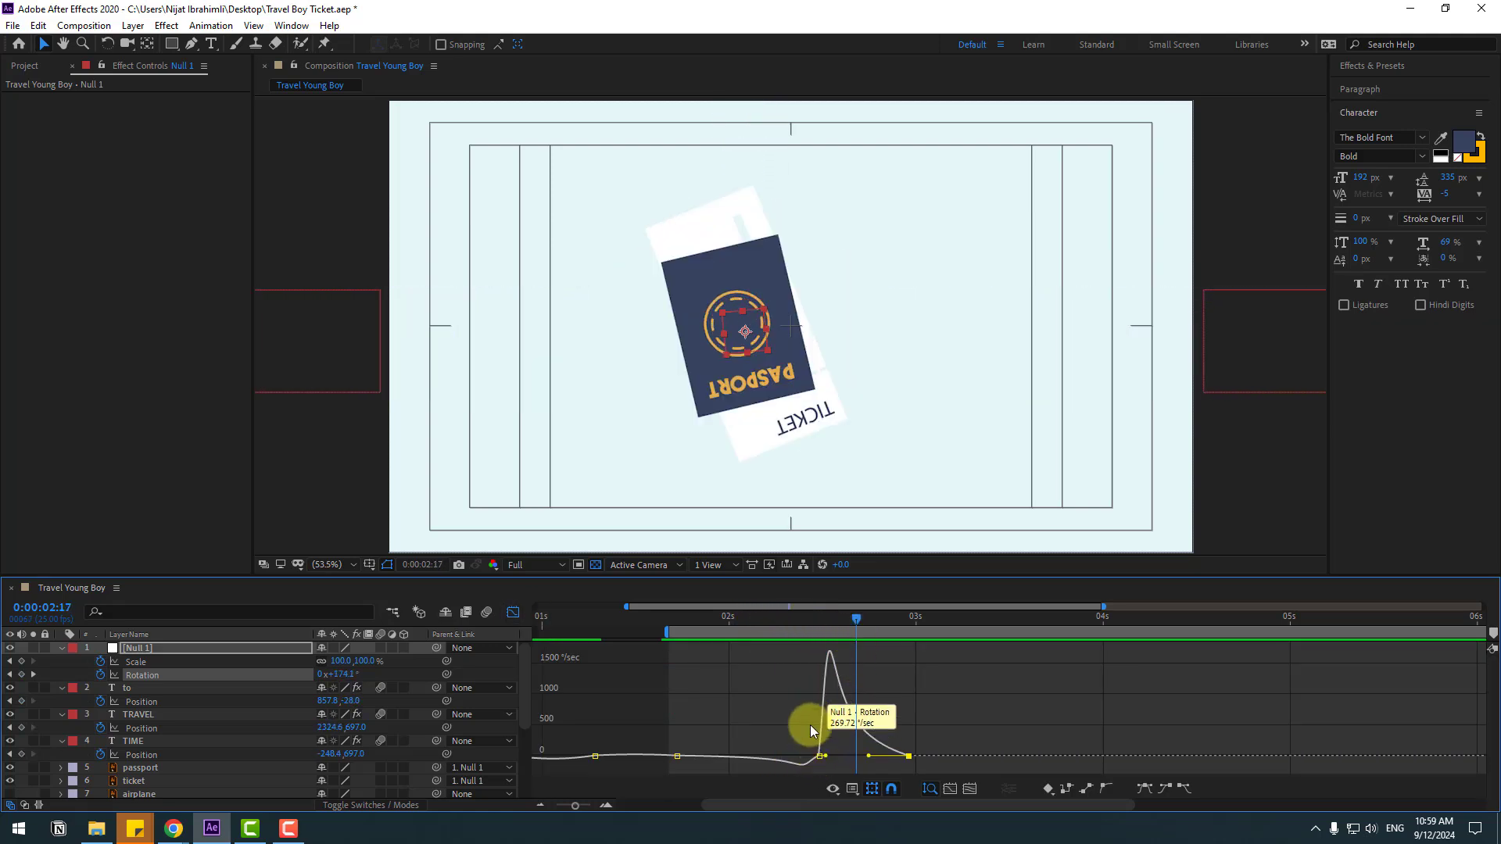
Sharpen the spin's speed peak by adjusting the ease handles of the null's last two Rotation keyframes, preview it and leave the graph
key(=)
drag(797, 756, 789, 757)
drag(880, 758, 872, 758)
key(minus)
key(space)
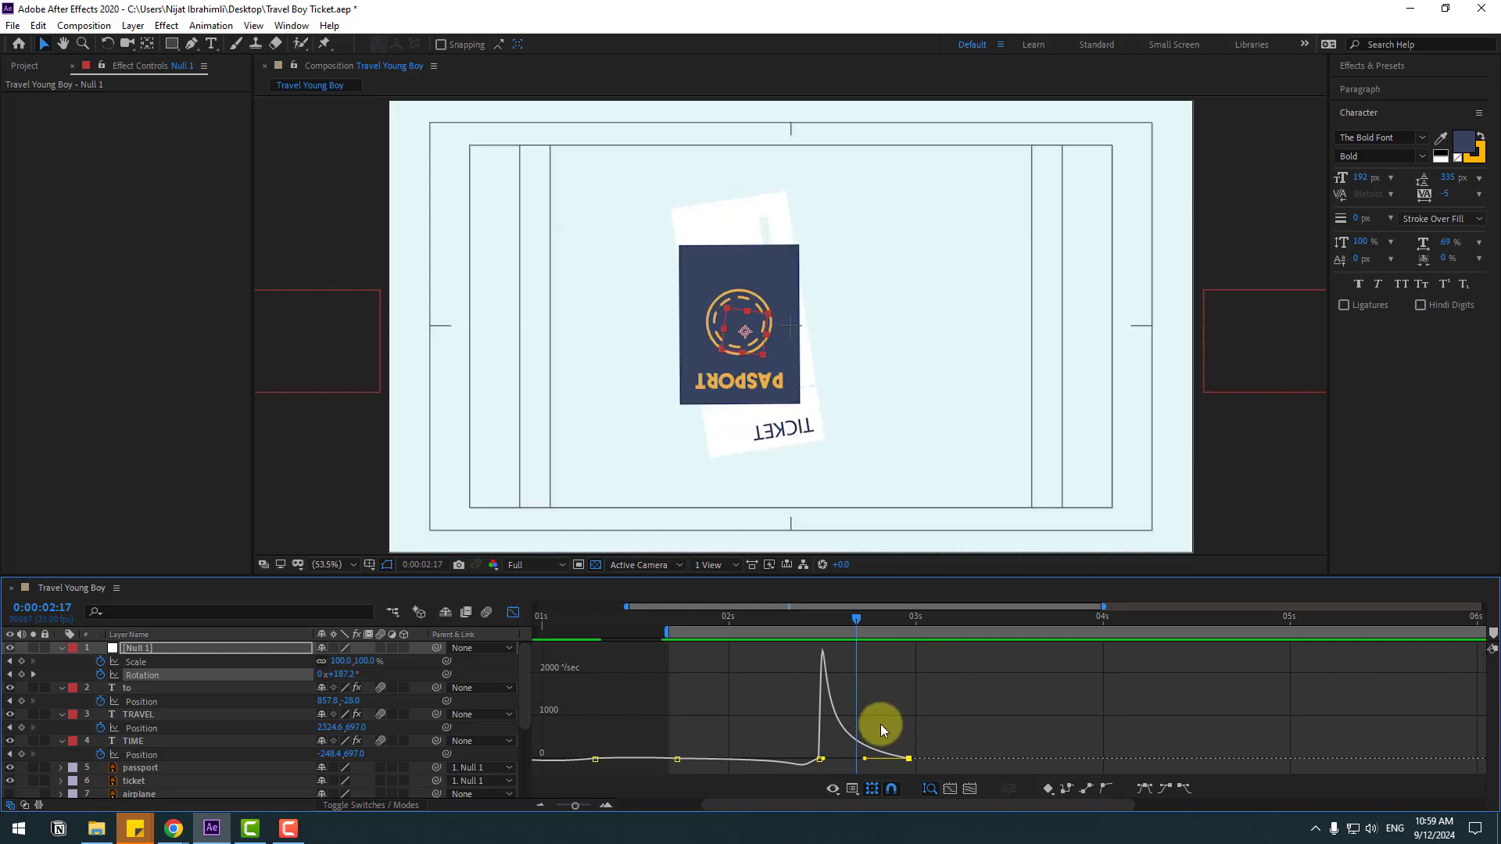
key(space)
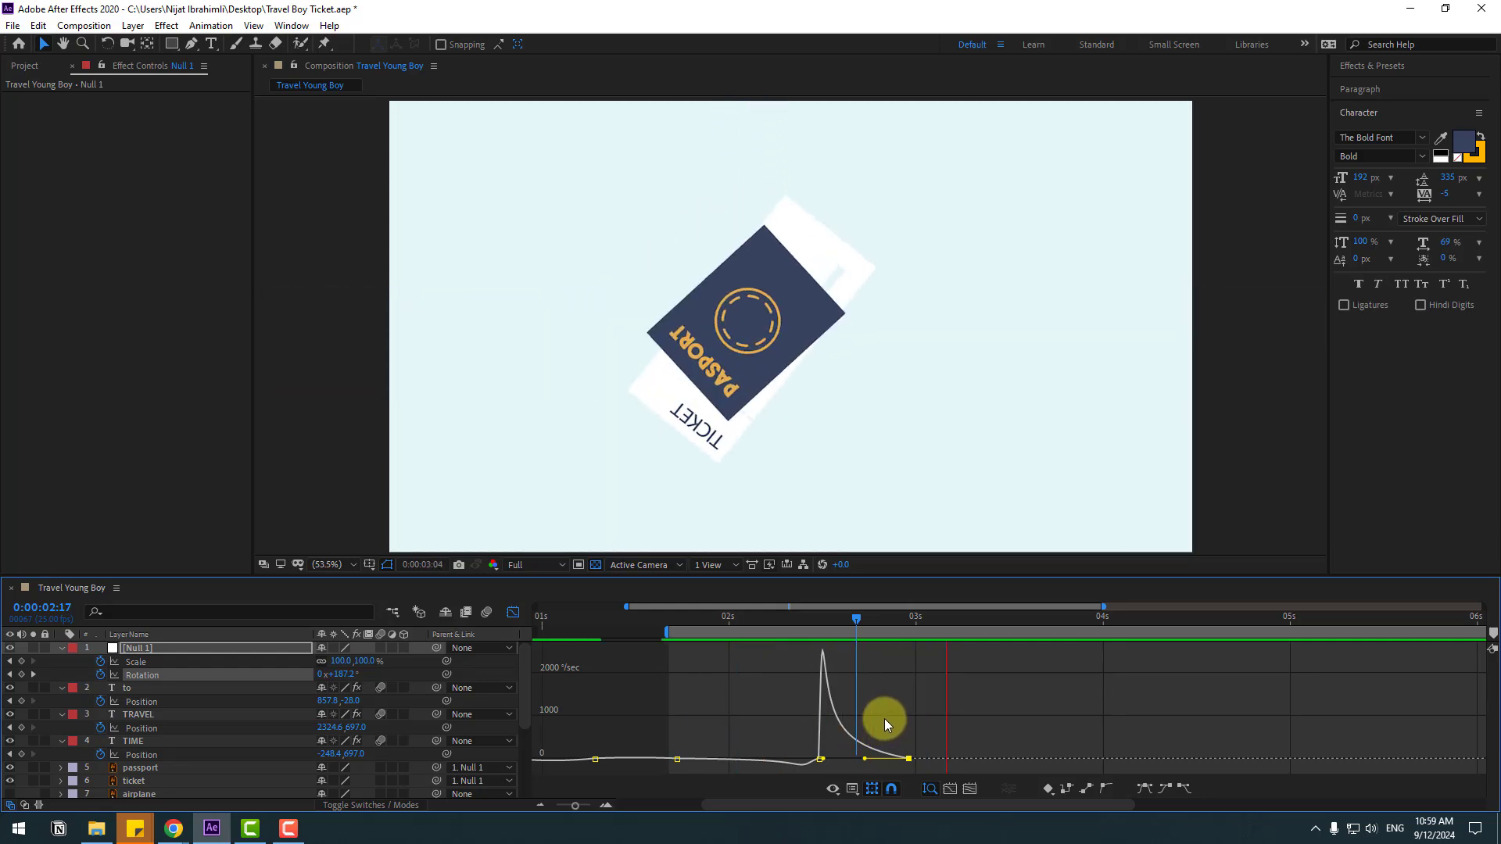
key(space)
key(space)
key(space)
click(517, 615)
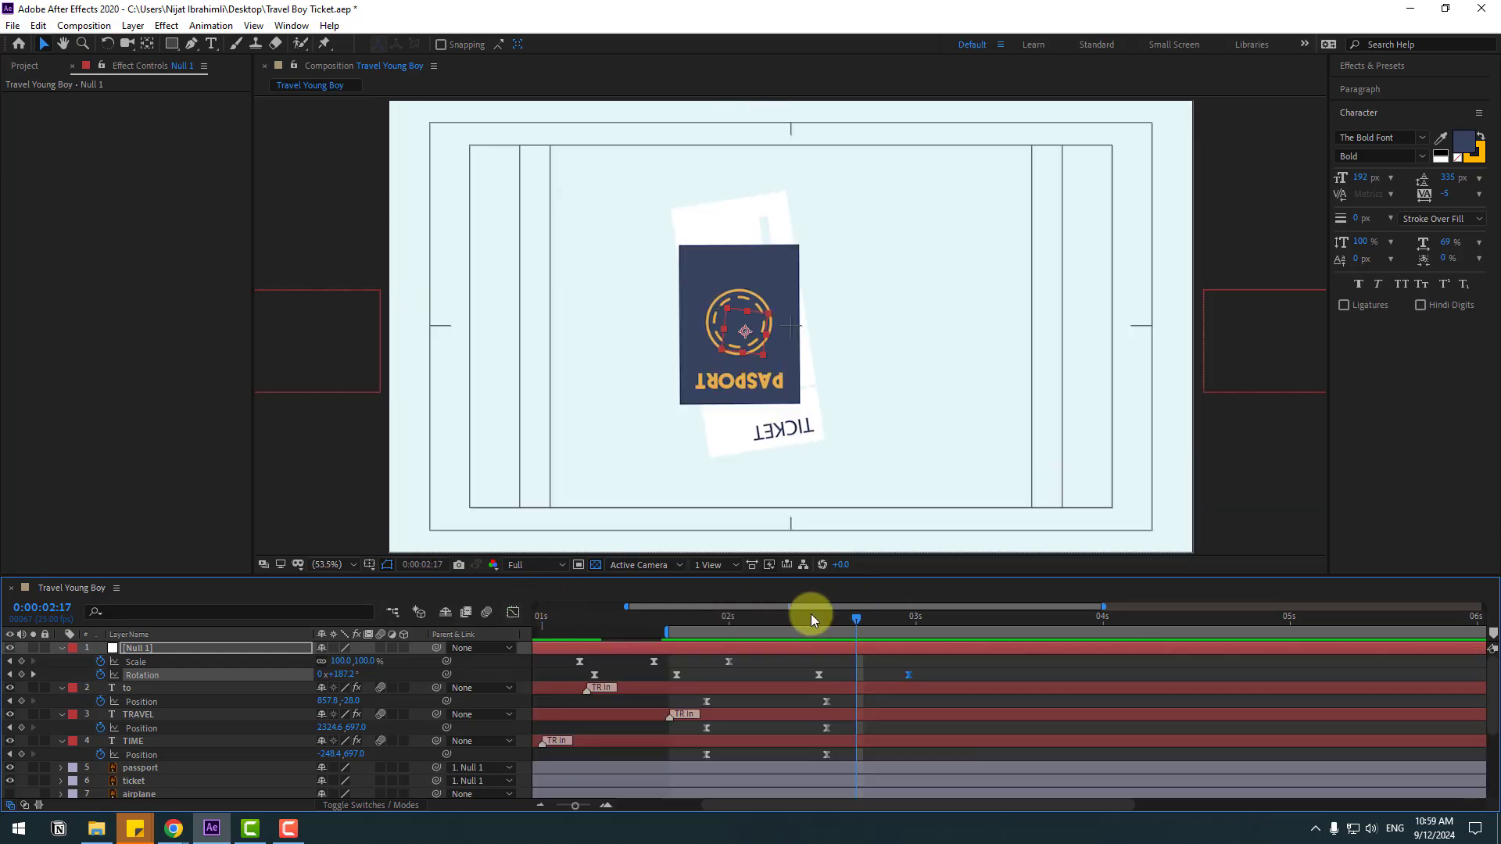
Change the null's Rotation keyframe at 0:00:02:24 to 1x+34°
drag(811, 617, 911, 623)
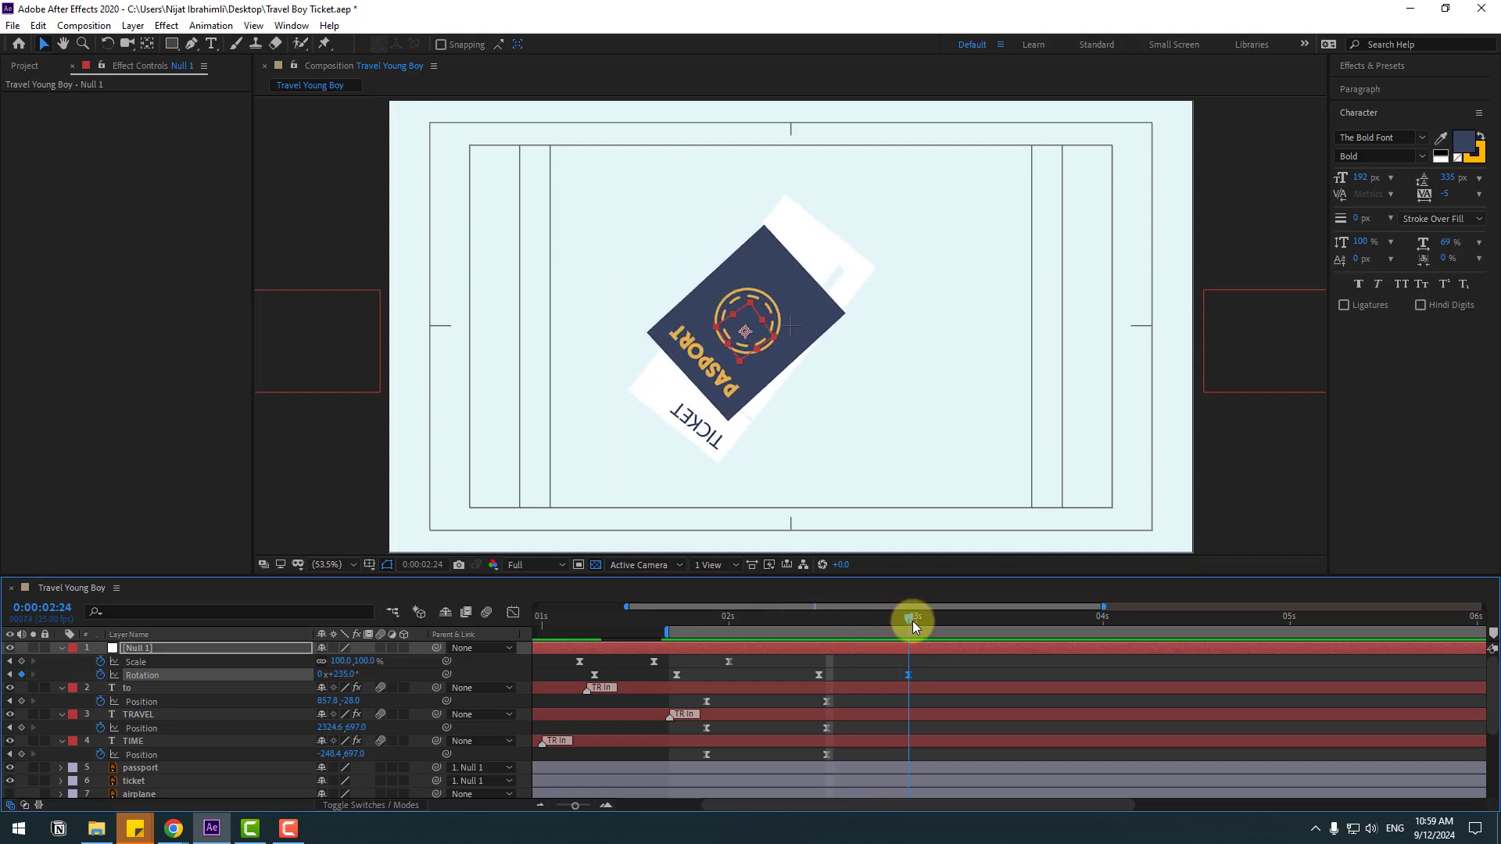
click(336, 680)
drag(357, 675, 439, 669)
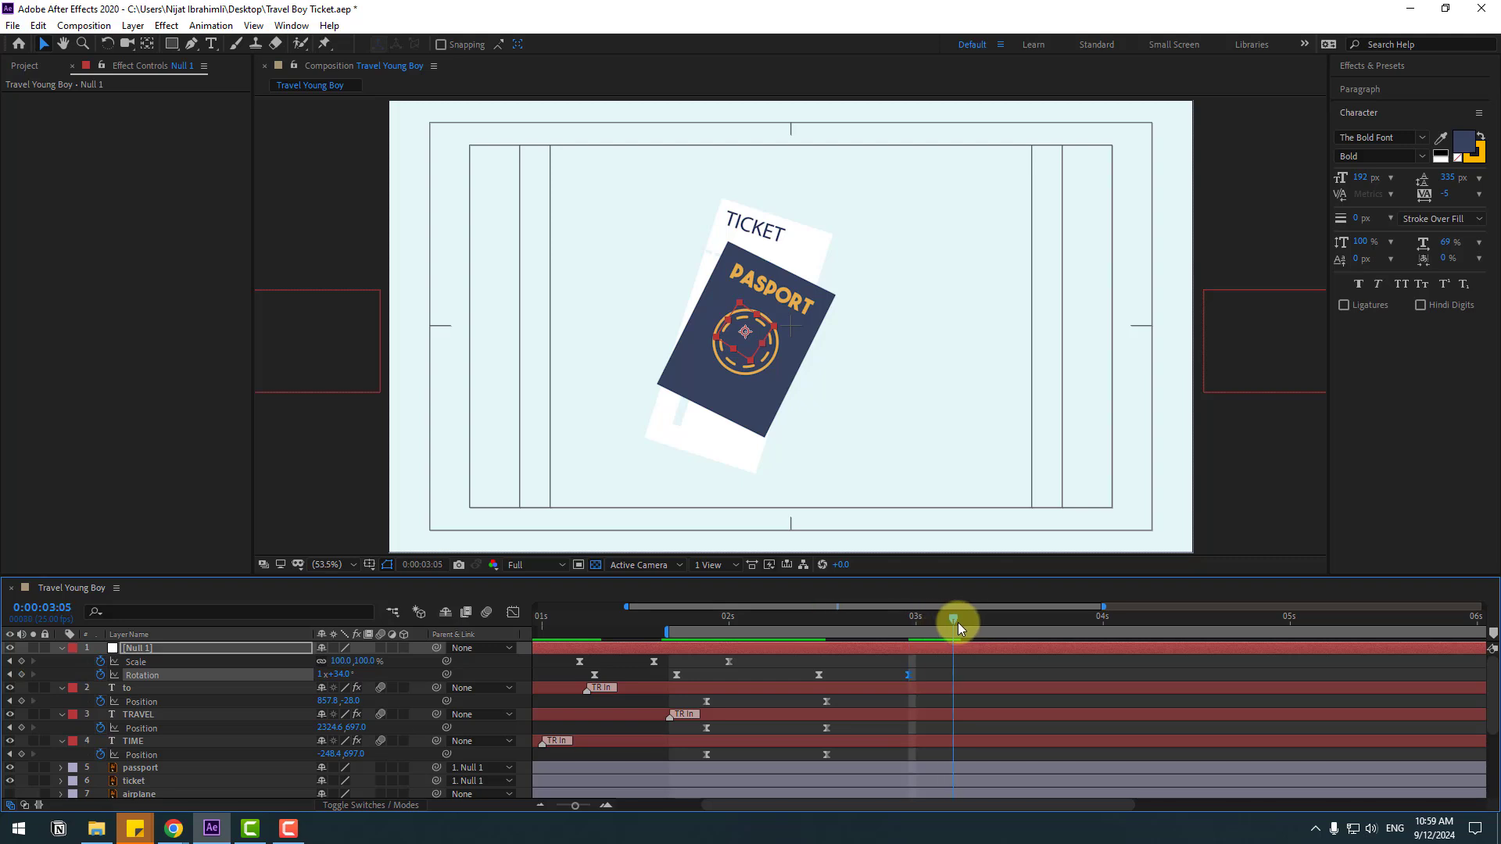
Add settling Rotation keyframes to the null at 0:00:03:06, about 0:00:03:14 and 0:00:03:23, ending at 1x+7°, and preview them
click(960, 628)
drag(344, 677, 319, 676)
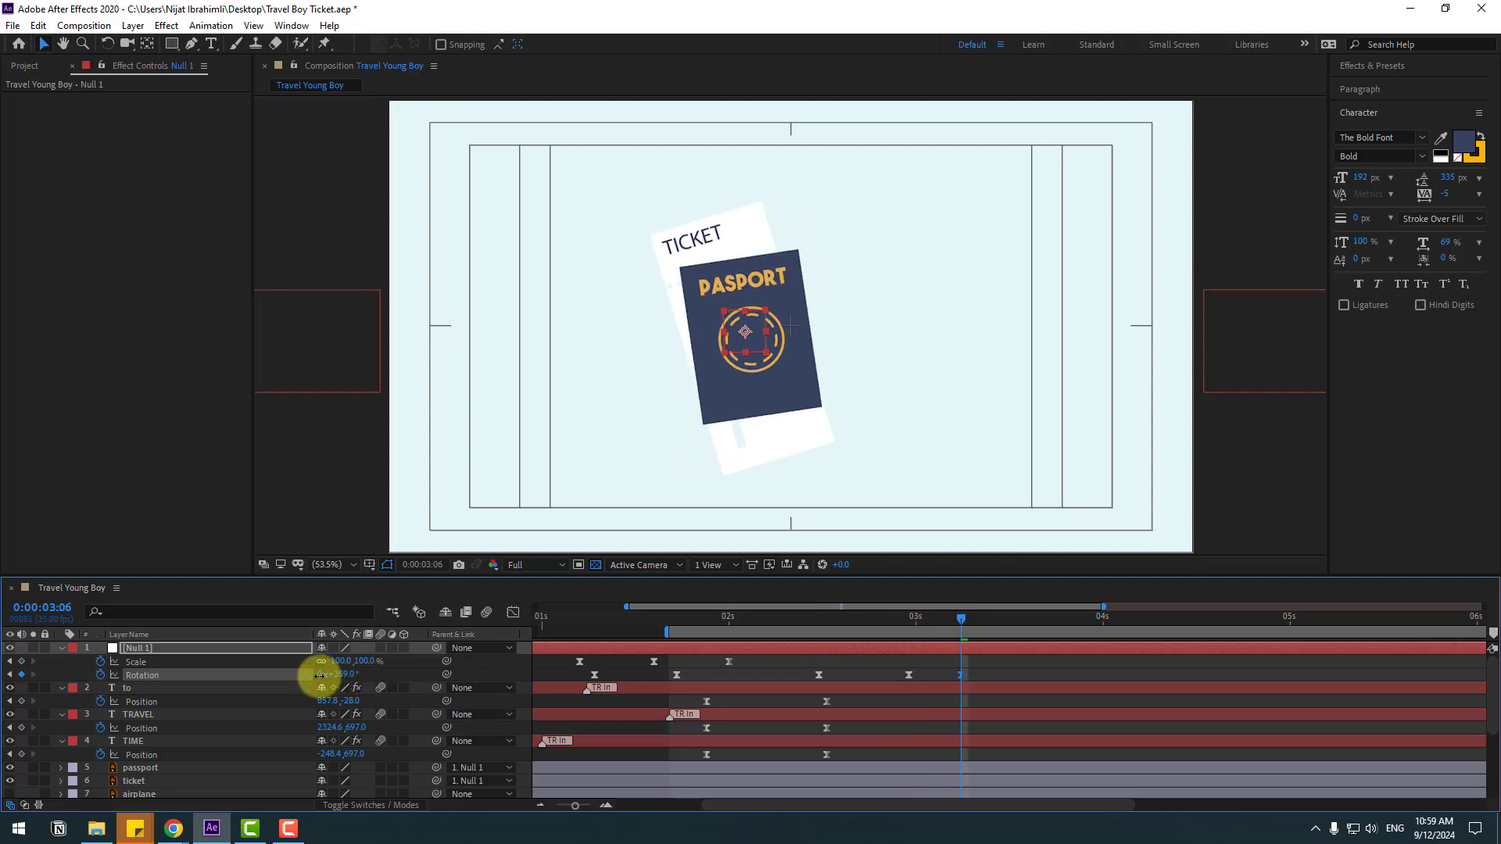
click(1019, 630)
mouse_move(341, 674)
mouse_down()
mouse_move(355, 671)
mouse_move(335, 664)
mouse_move(345, 681)
mouse_up()
key(space)
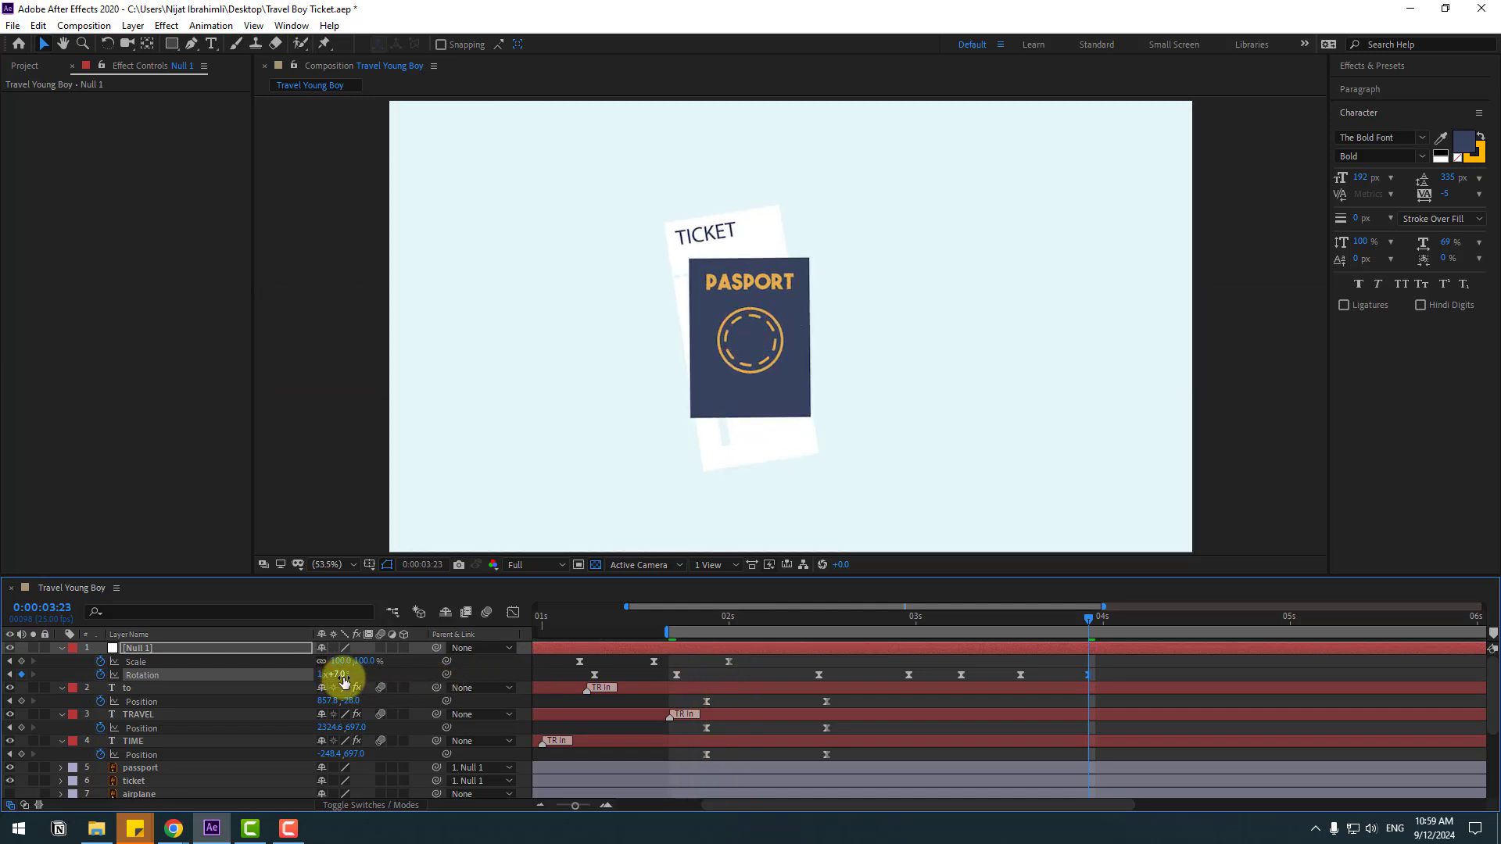
key(space)
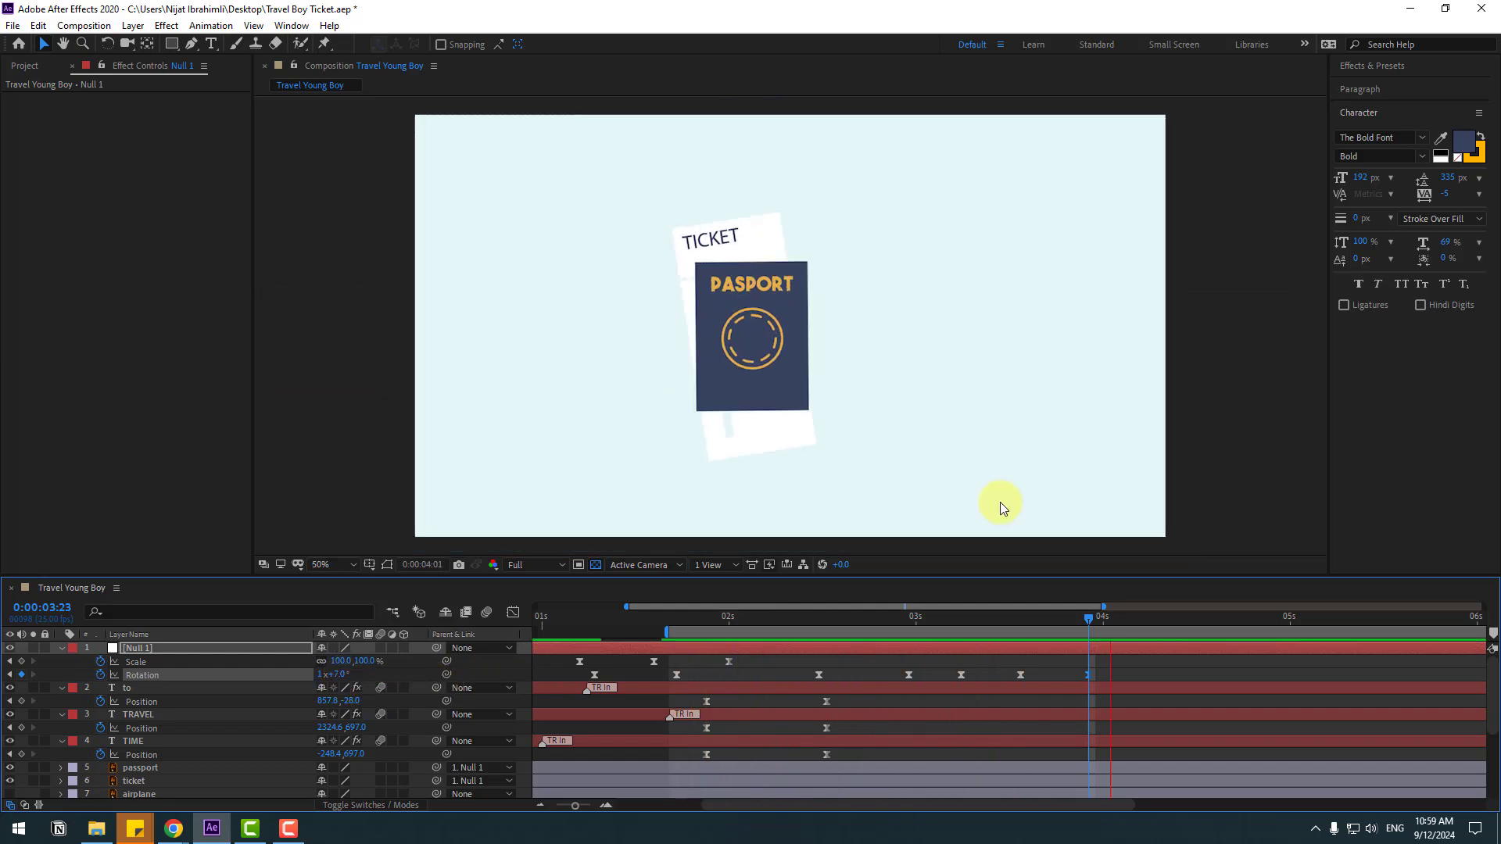
Make the earth layer visible and move it to the top of the layer stack
scroll(305, 714, down, 5)
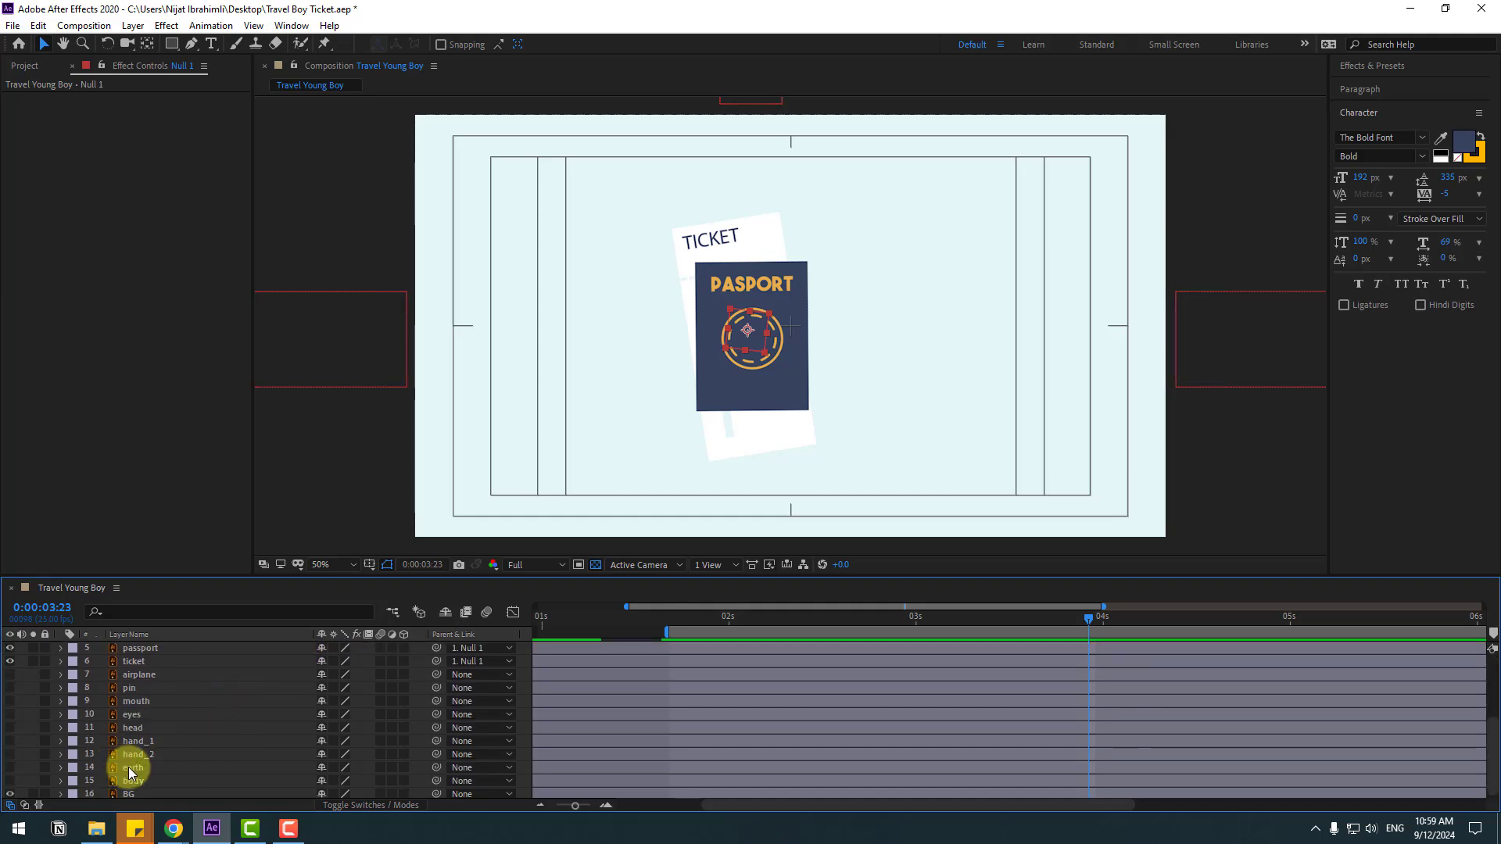
click(130, 769)
click(9, 769)
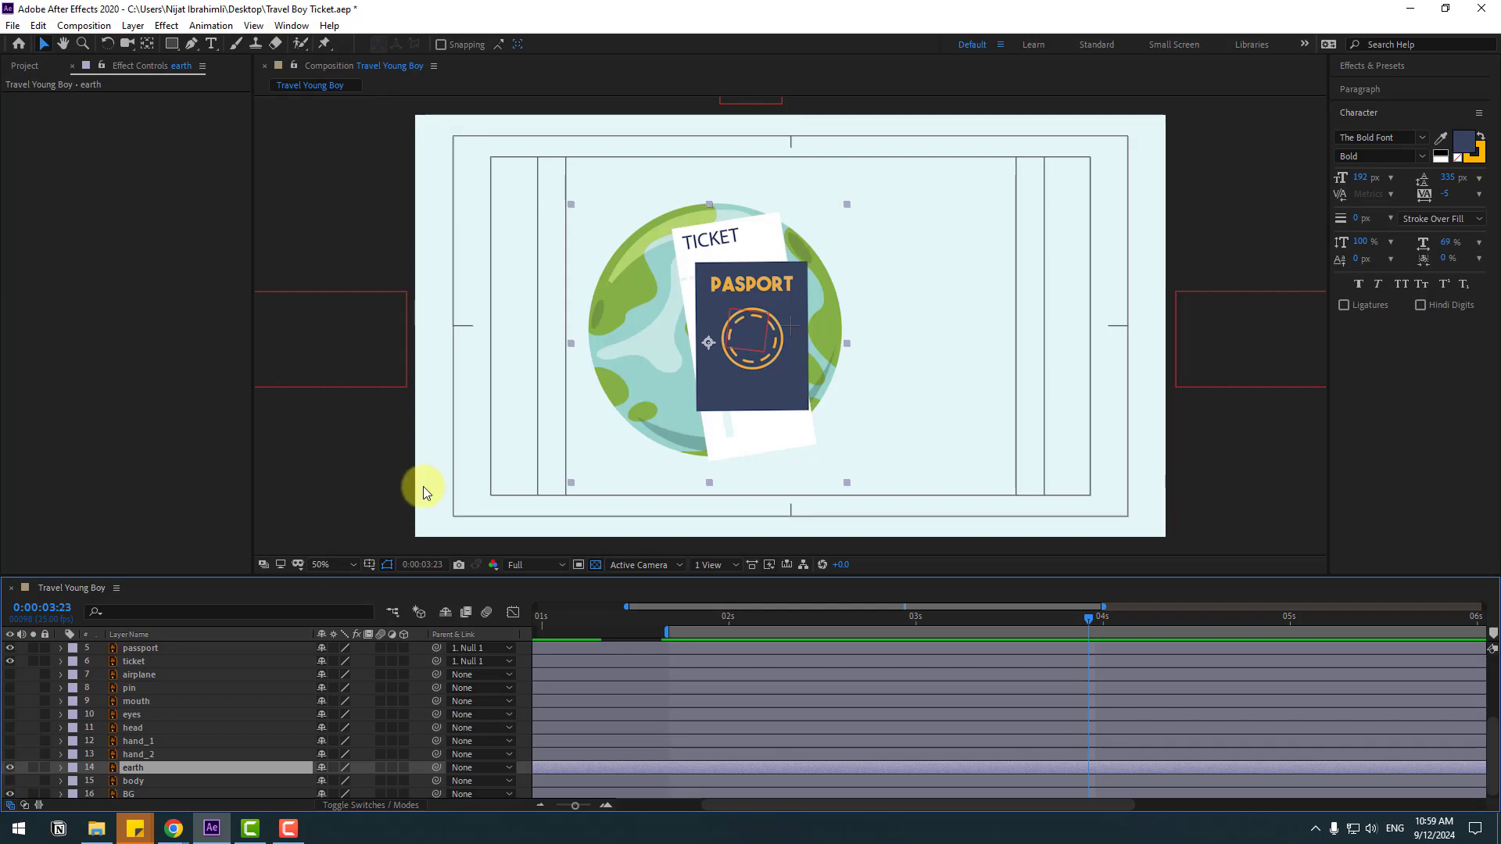
drag(134, 766, 150, 646)
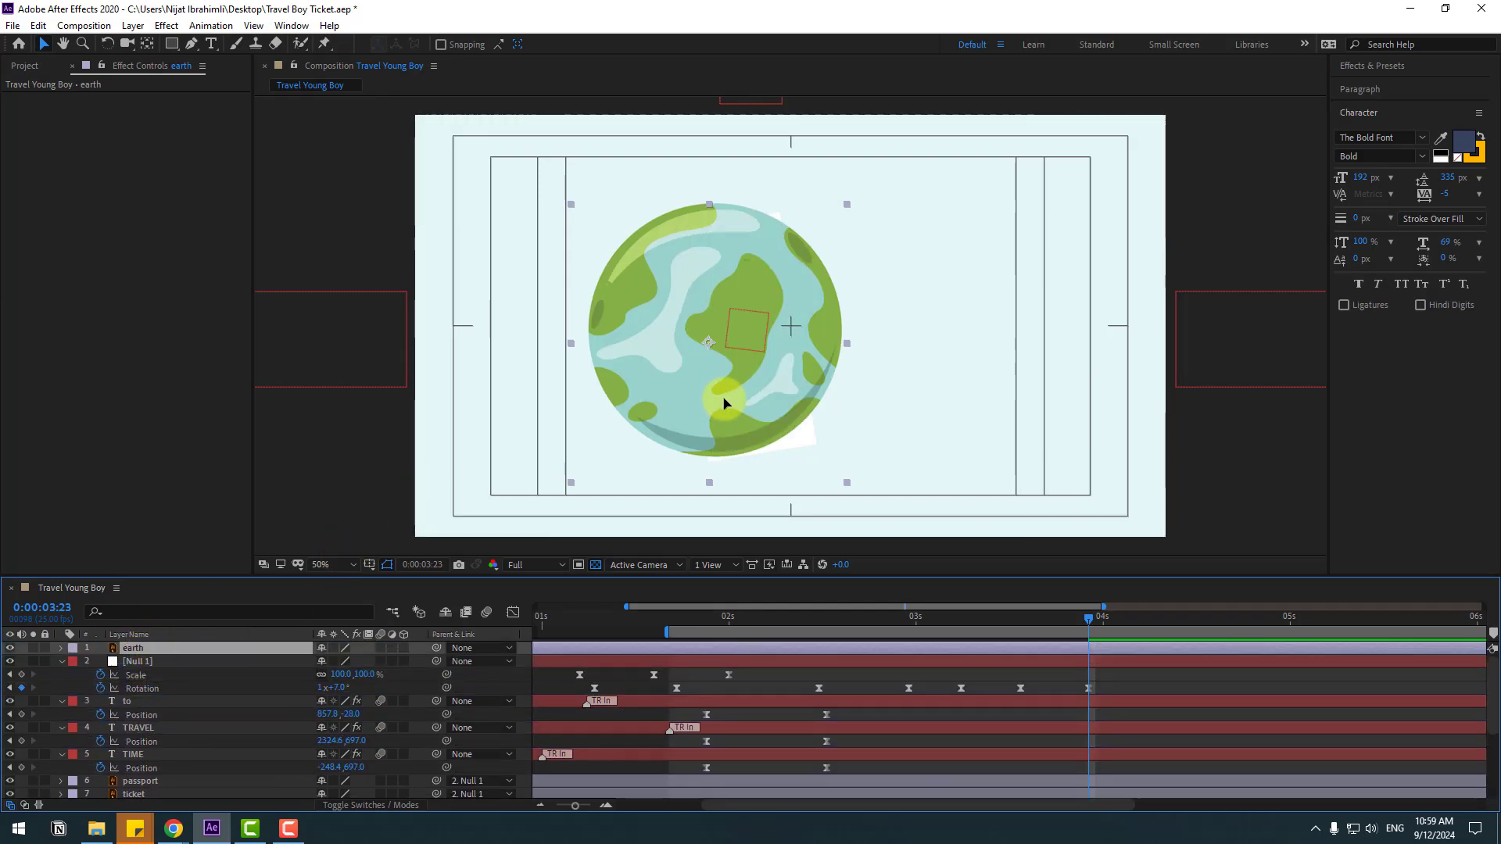
Move the earth horizontally to the middle of the composition and parent it to Null 1
drag(724, 403, 790, 403)
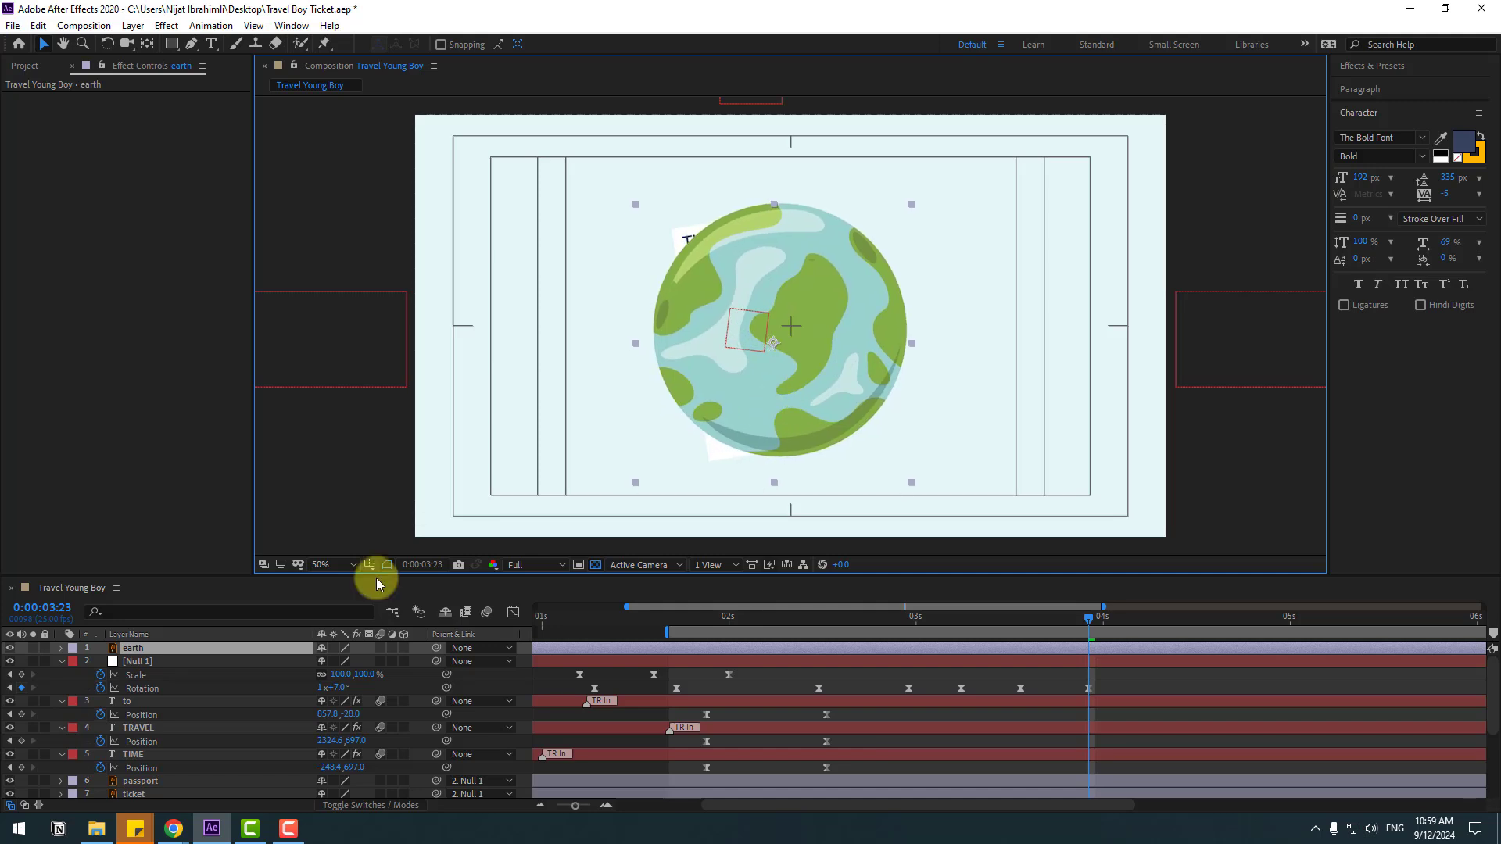
key(Return)
drag(437, 651, 144, 661)
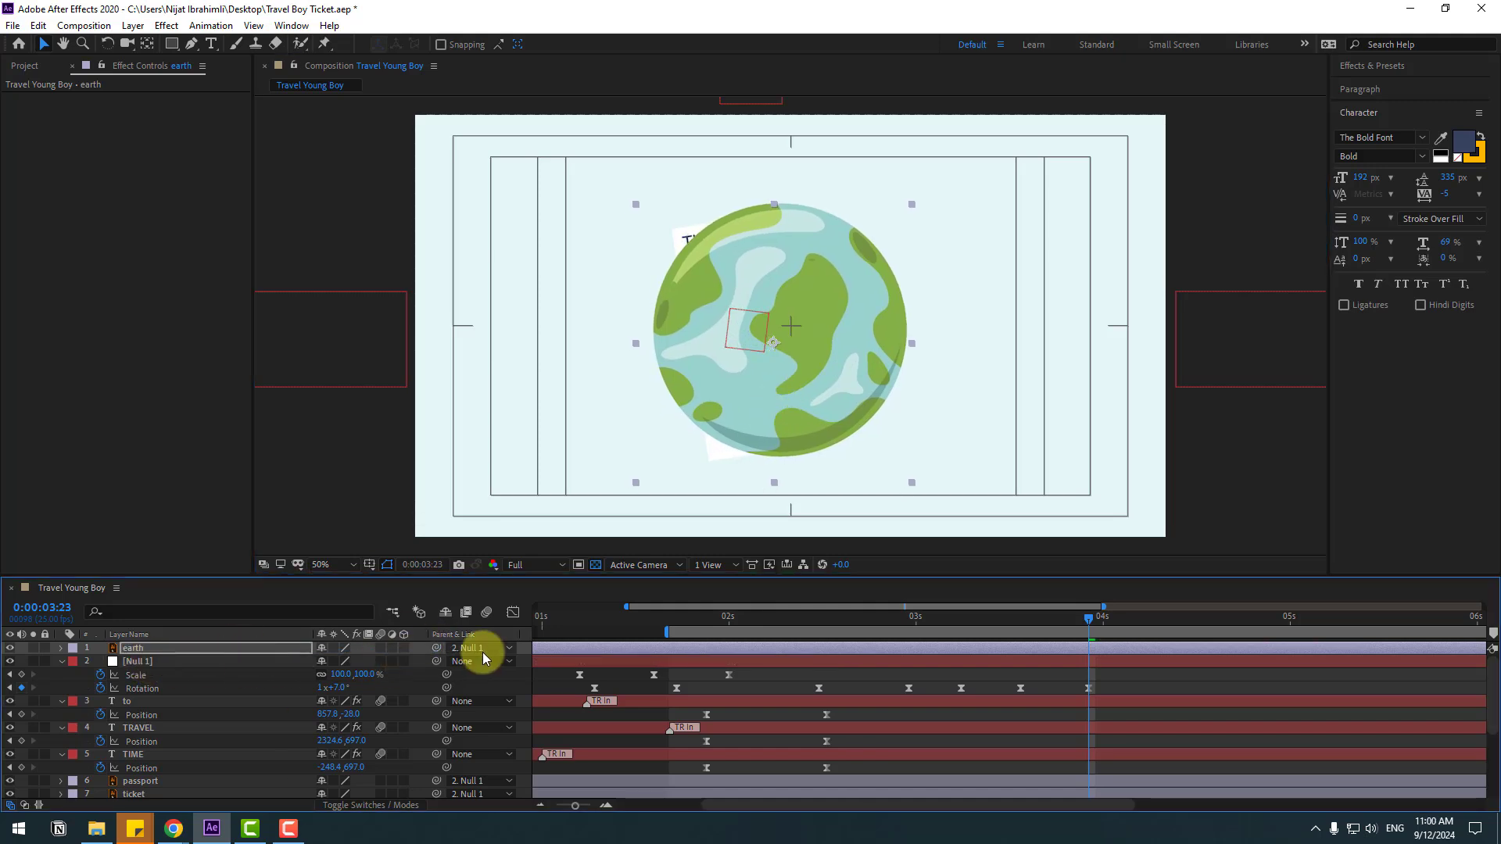
Make the earth layer start at 0:00:02:17, in the middle of the spin, and scrub through its appearance
drag(1086, 623, 781, 630)
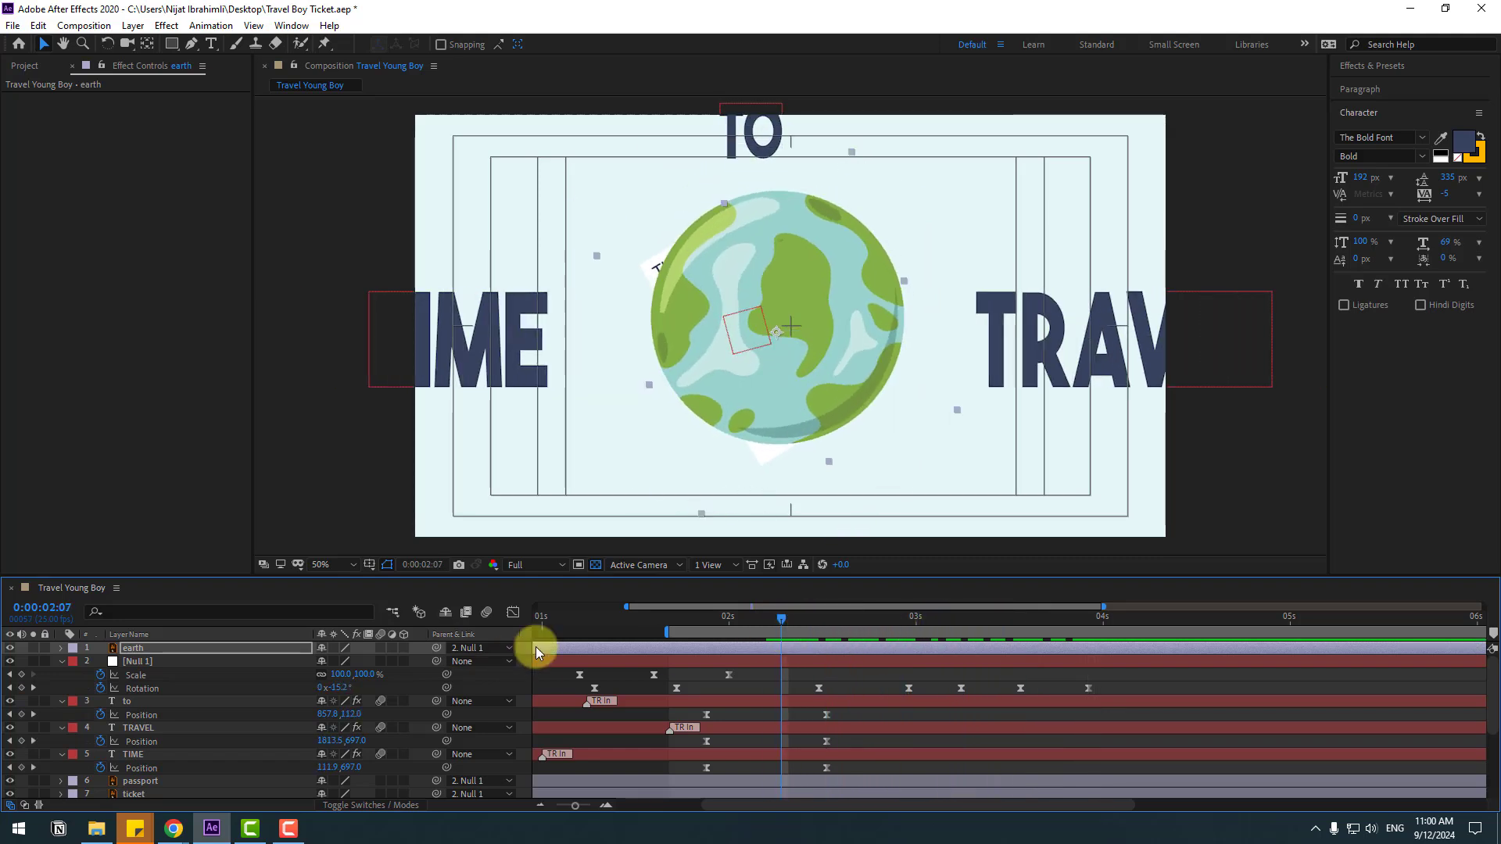
drag(536, 645, 984, 647)
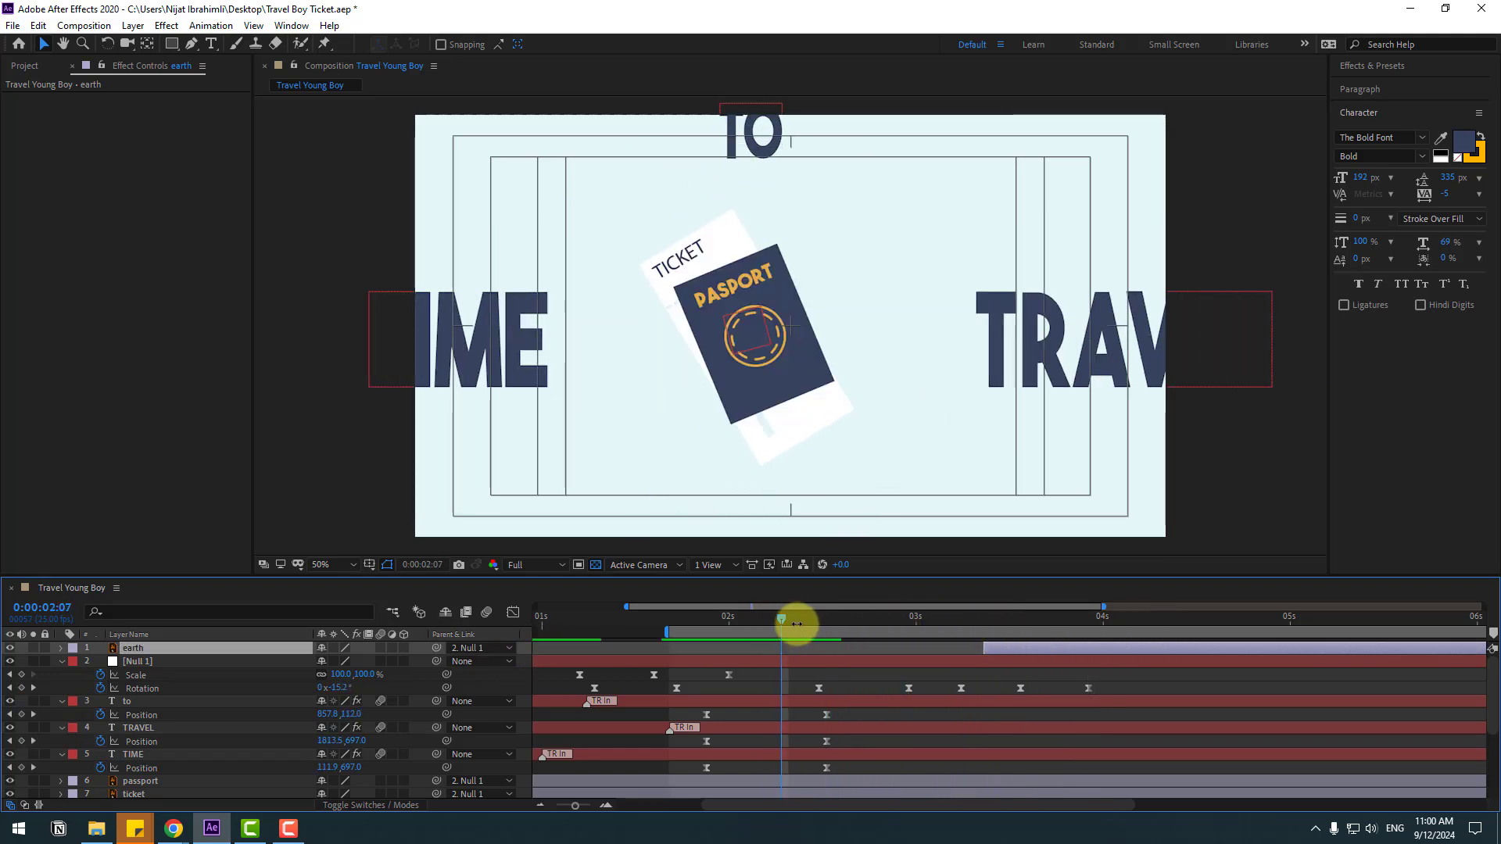
drag(797, 623, 857, 597)
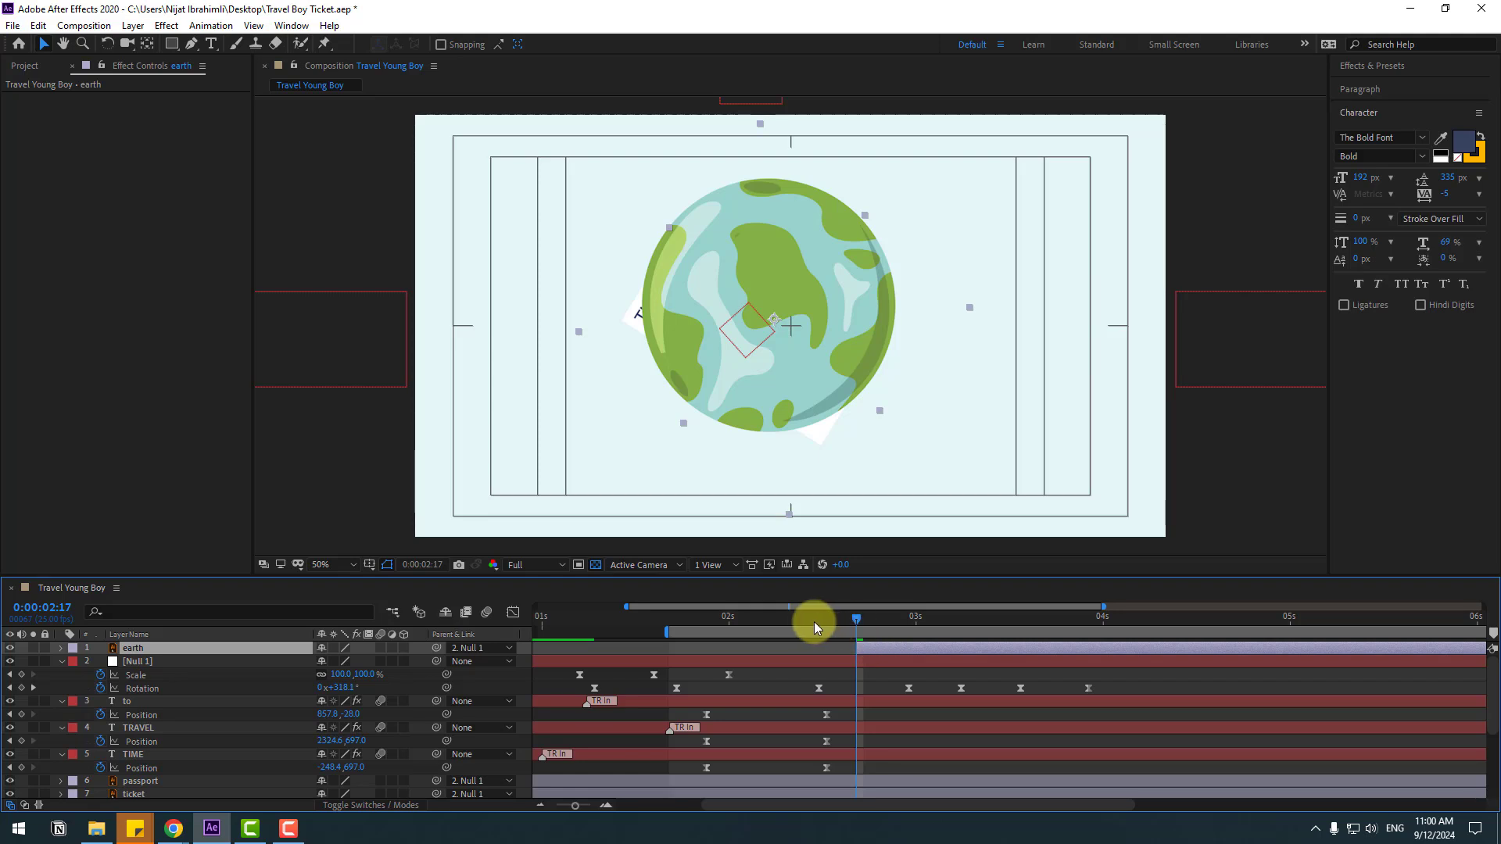
drag(814, 622, 857, 621)
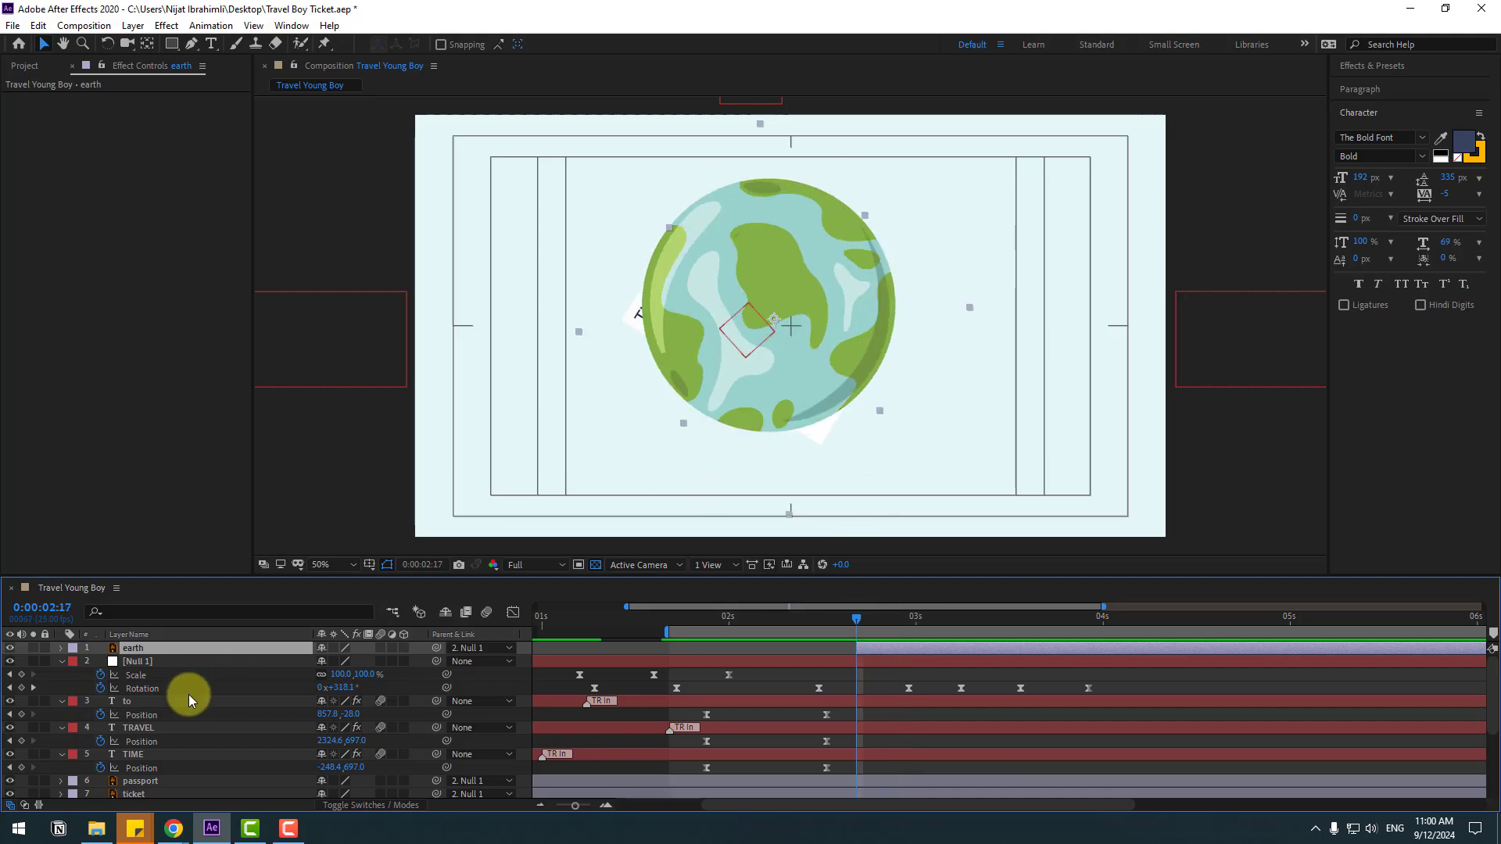
Split the passport and ticket layers at 0:00:02:17 and delete their parts after that time
scroll(164, 777, down, 1)
click(139, 743)
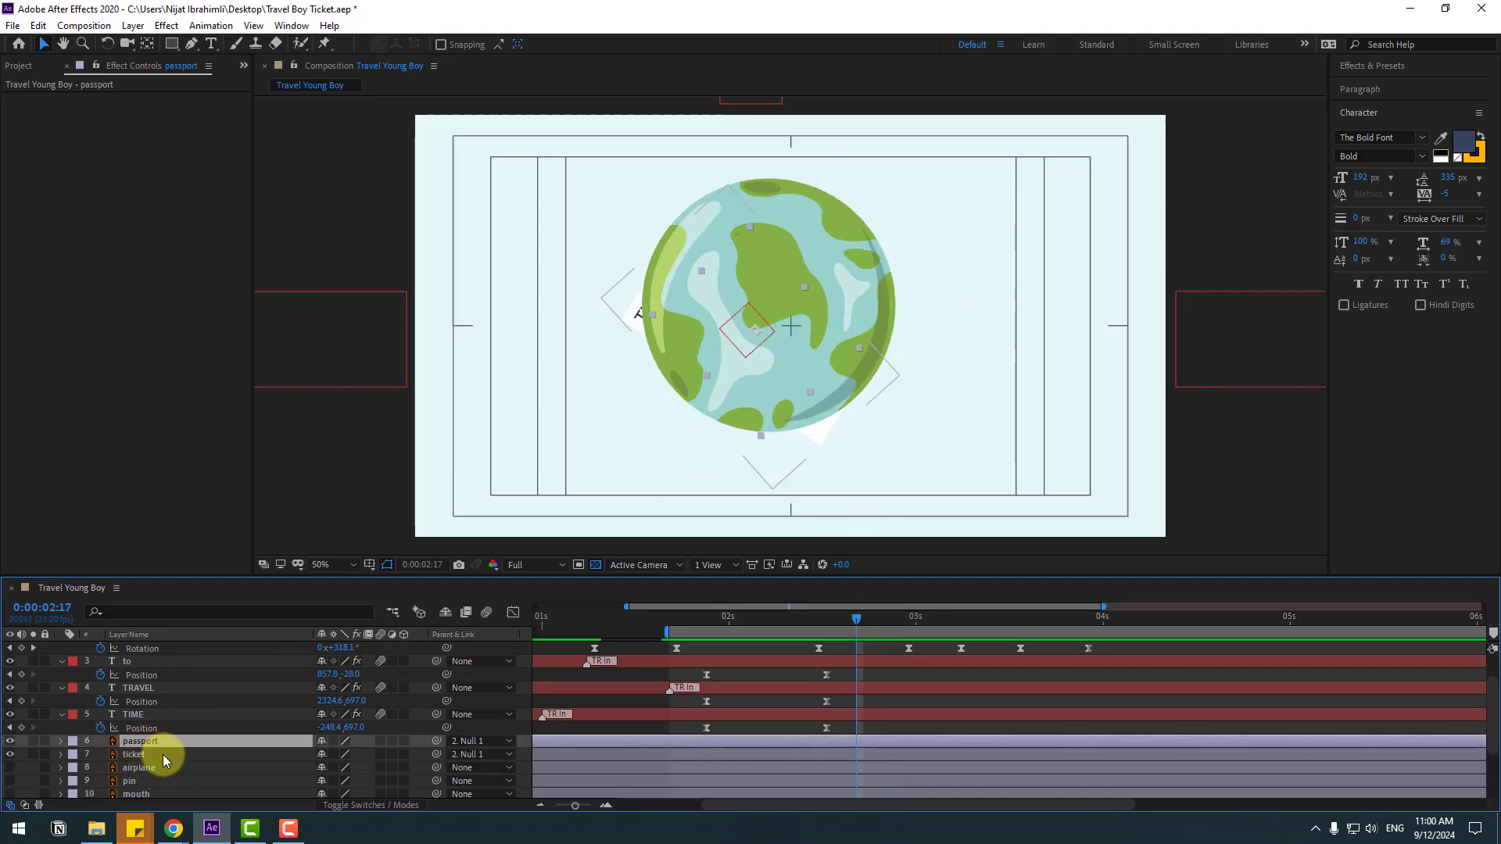
shift+click(138, 755)
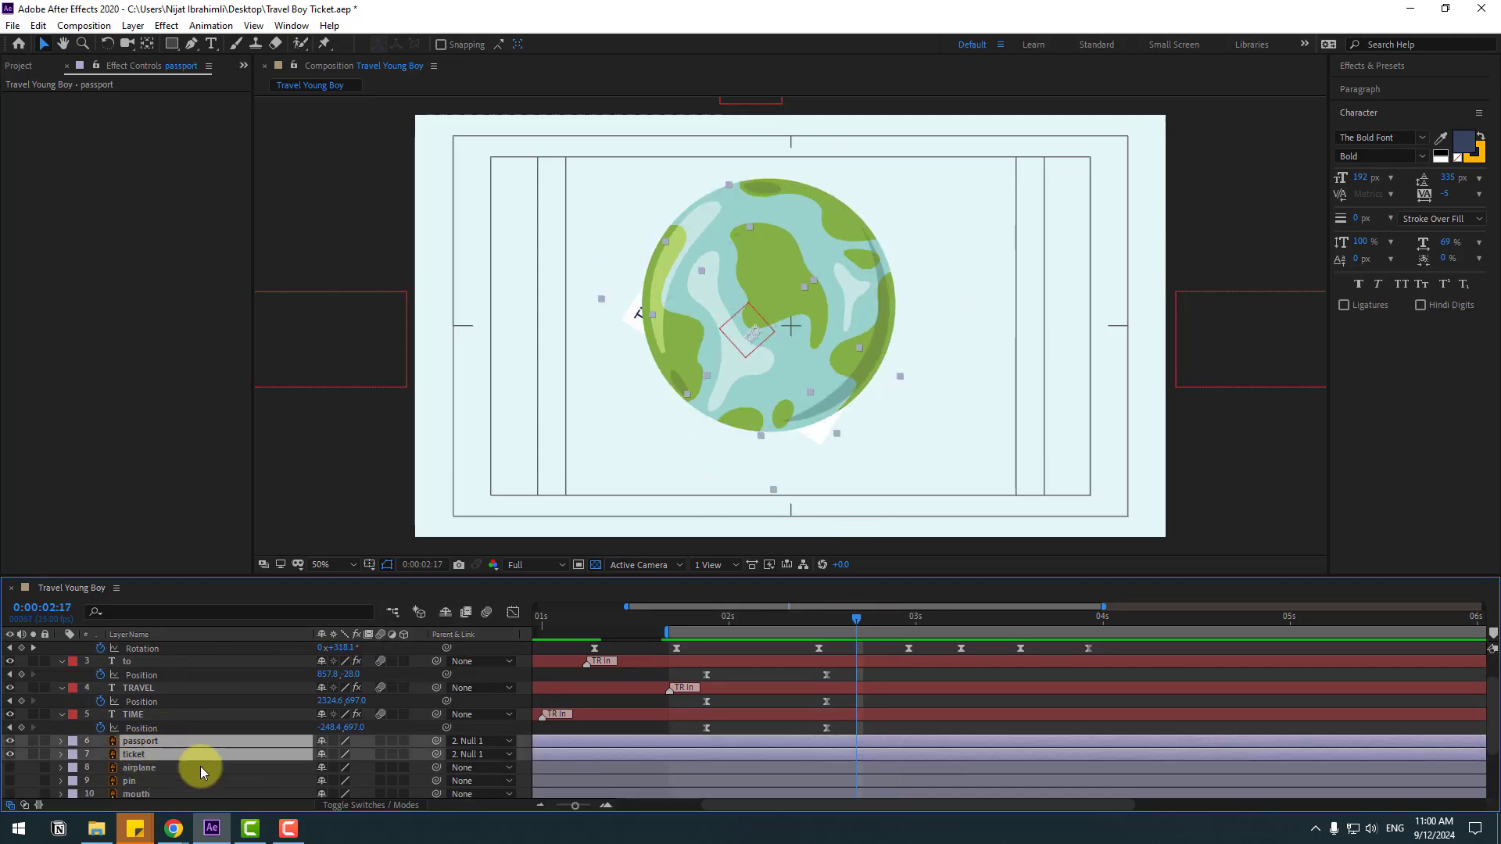
click(38, 25)
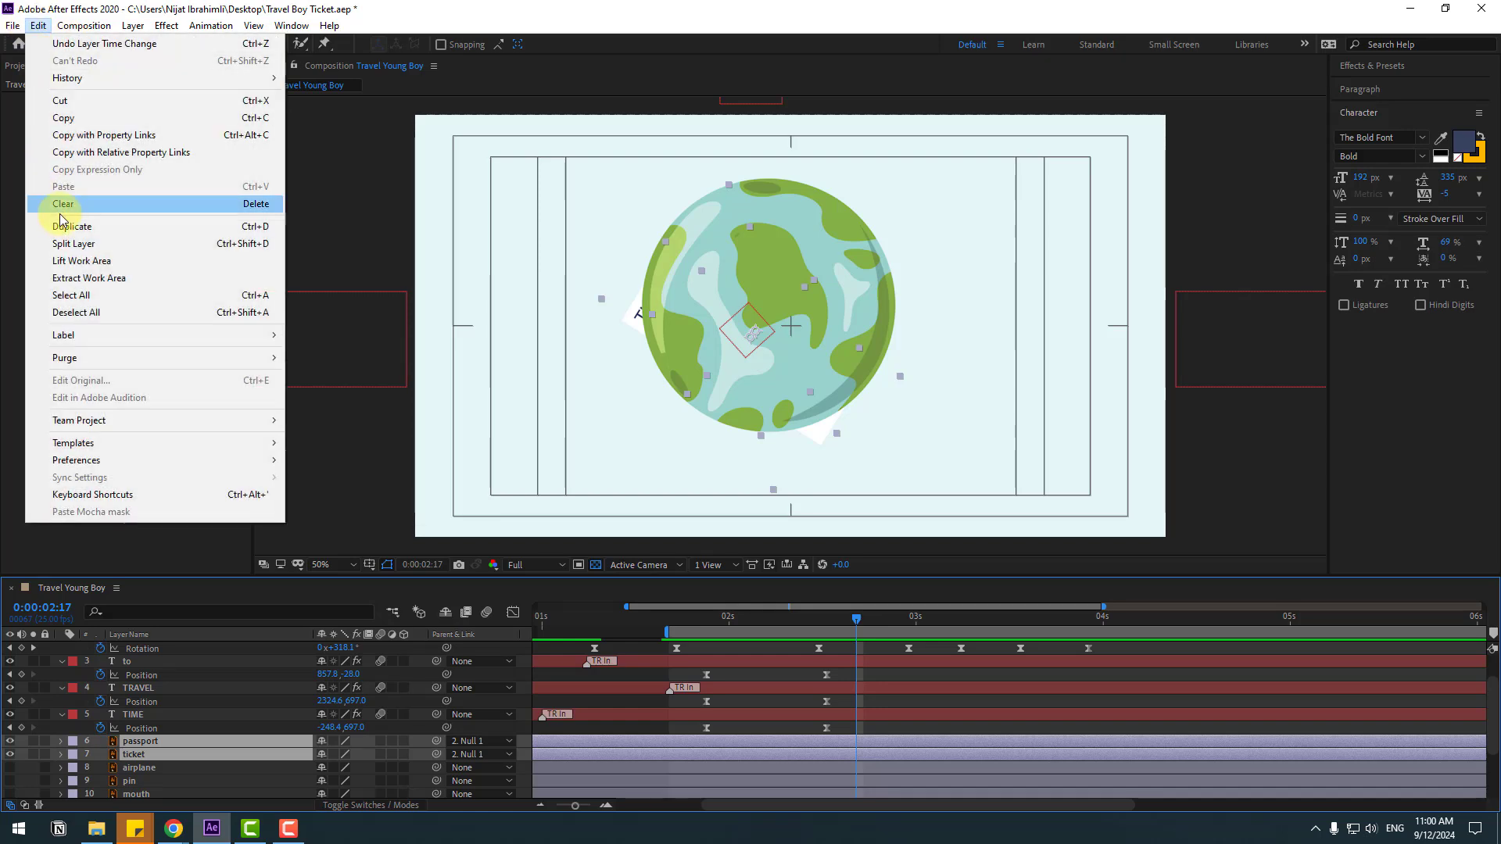
click(228, 251)
click(861, 697)
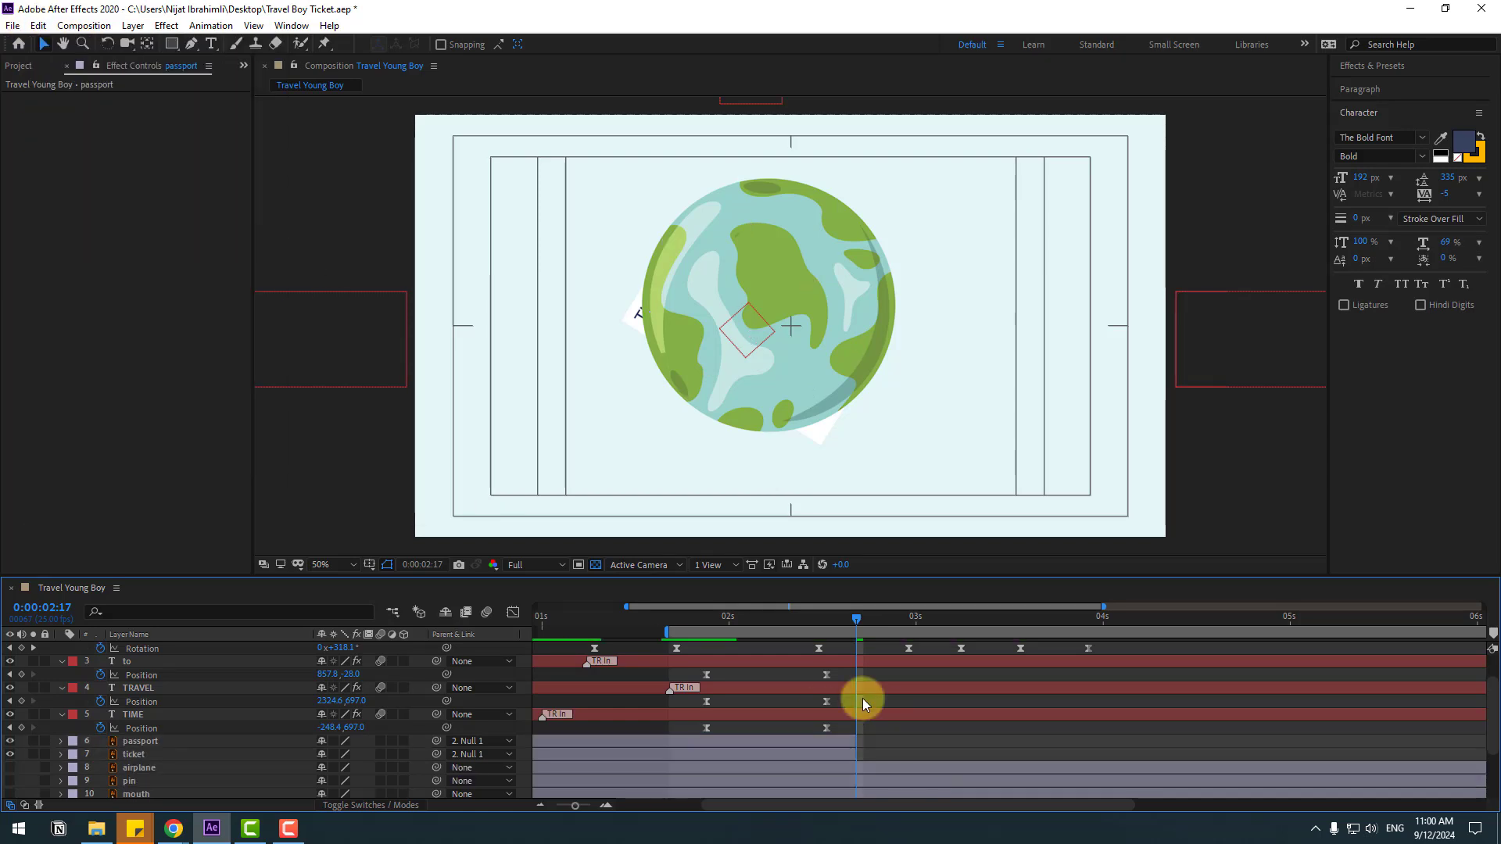
Scrub through and preview the spin in which the earth replaces the passport and ticket
click(827, 617)
drag(847, 619, 893, 625)
key(space)
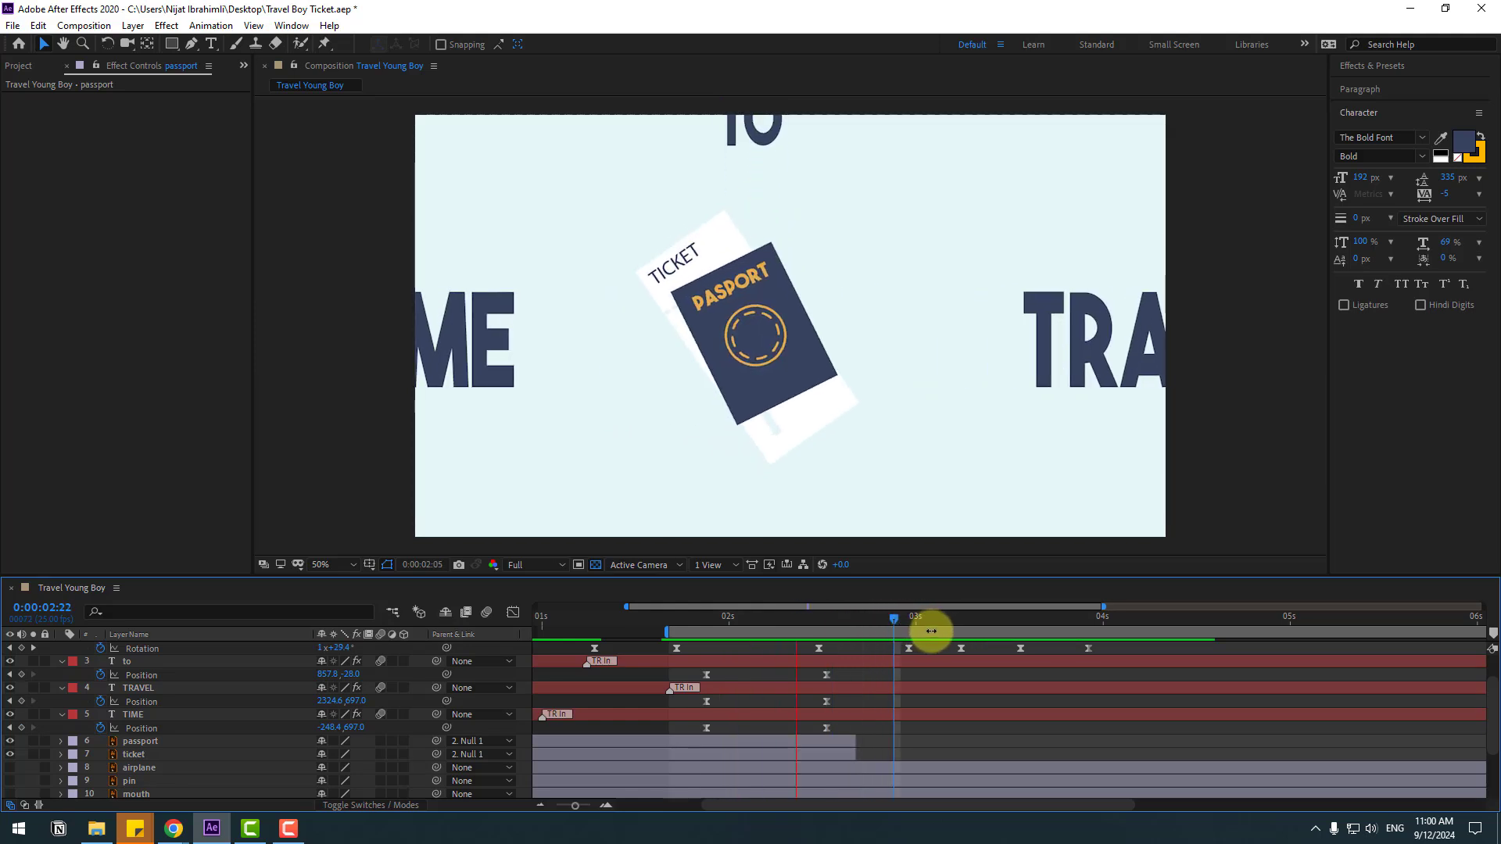
Enable motion blur on the passport, ticket and earth layers and for the whole composition, and preview the spin
click(869, 617)
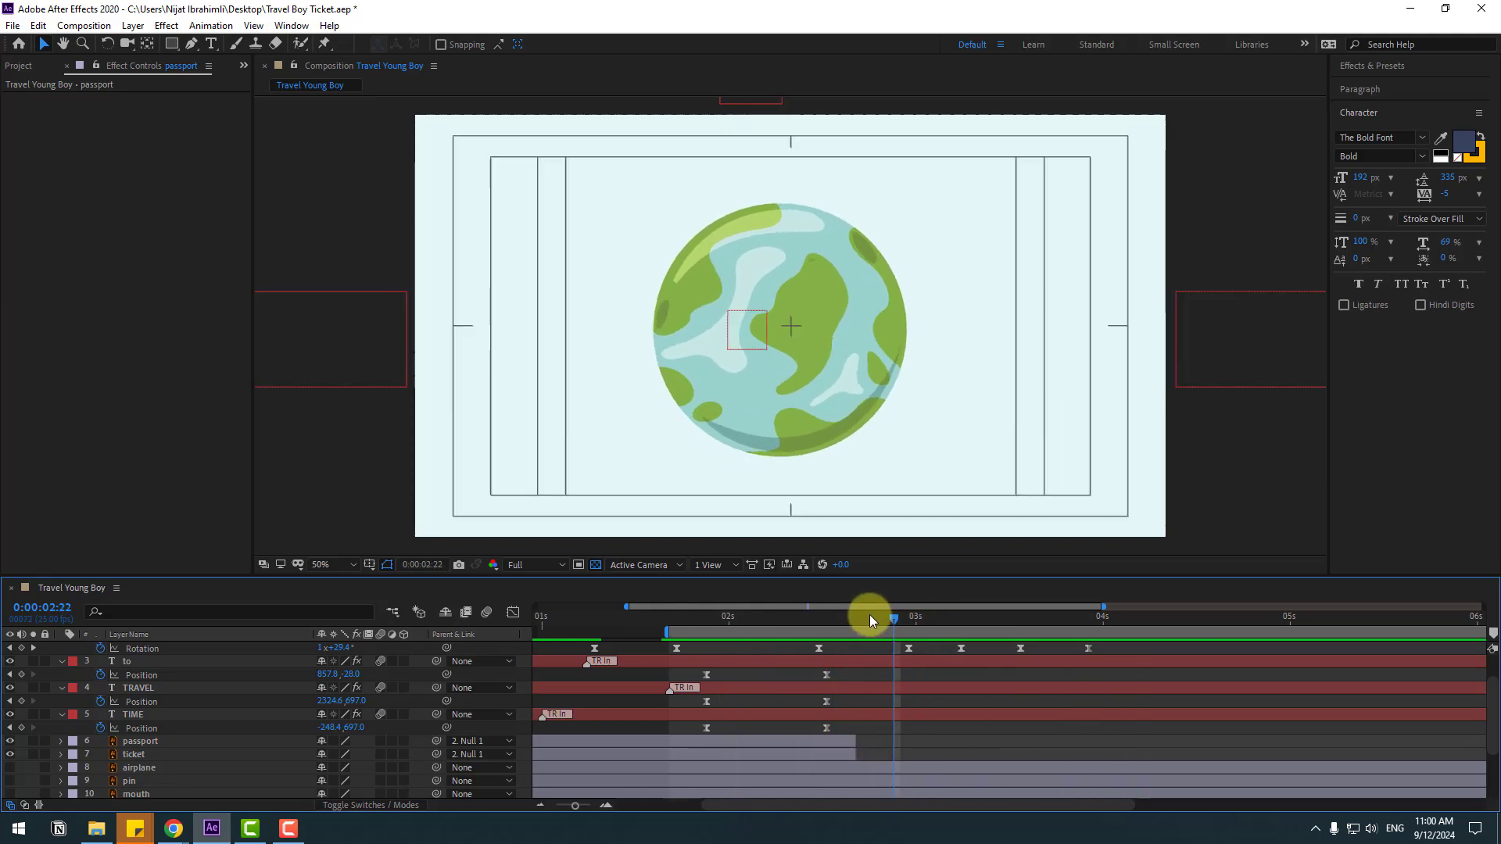
click(135, 742)
shift+click(134, 756)
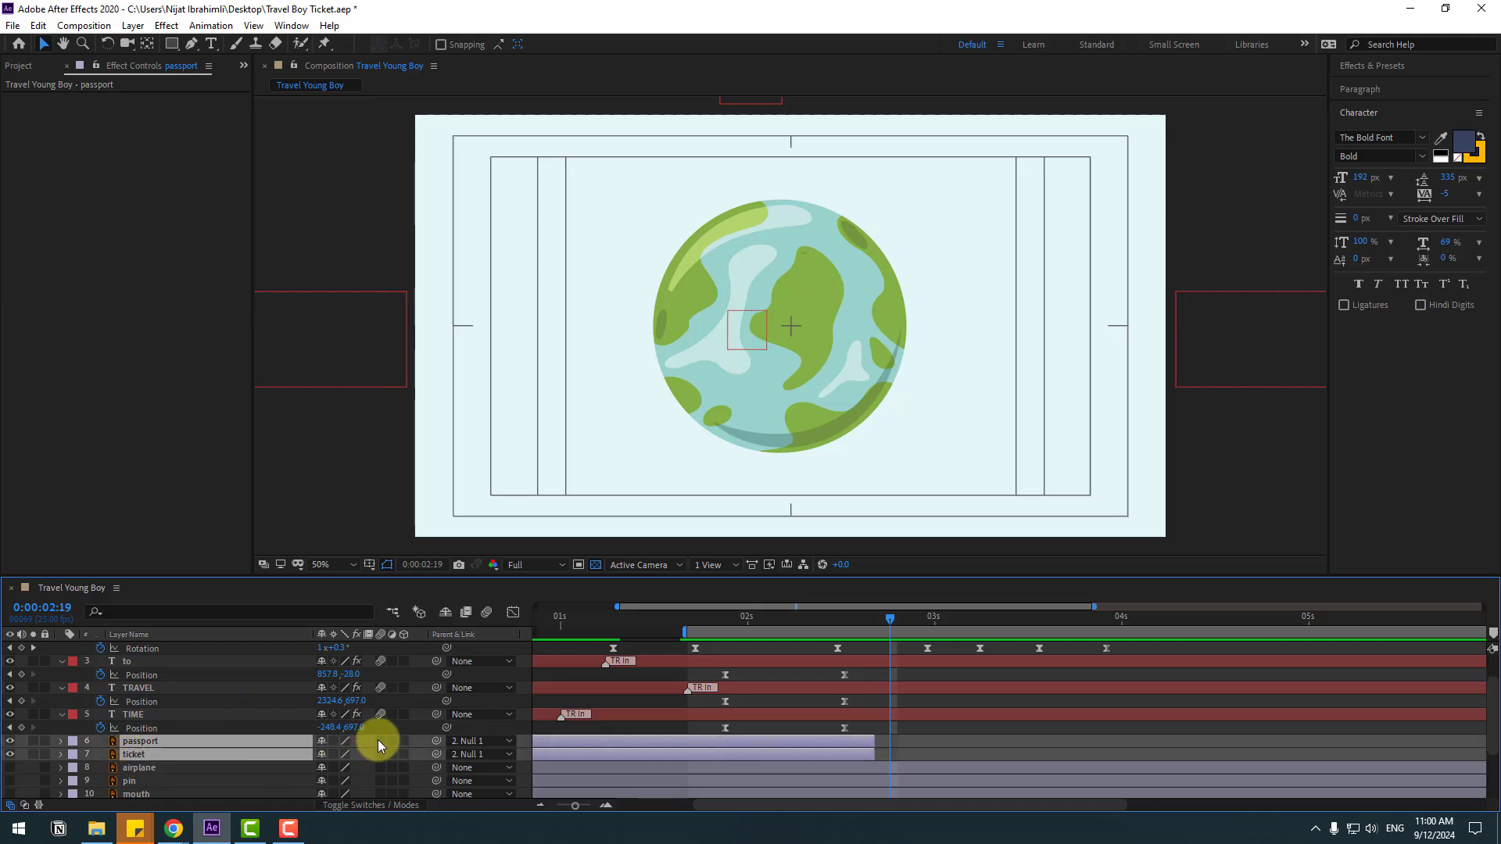
scroll(378, 740, up, 2)
click(155, 651)
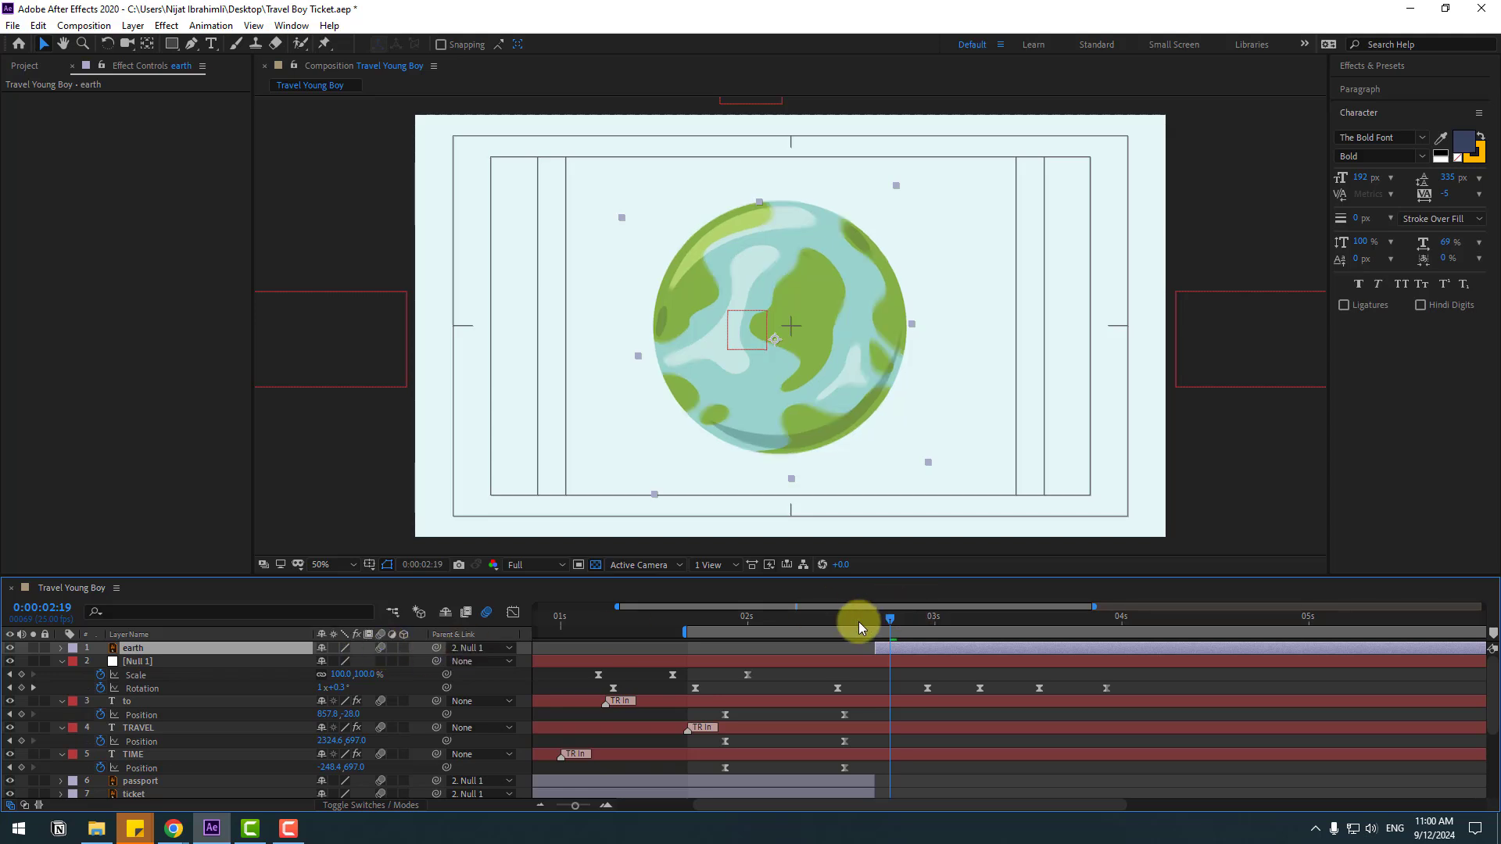
key(space)
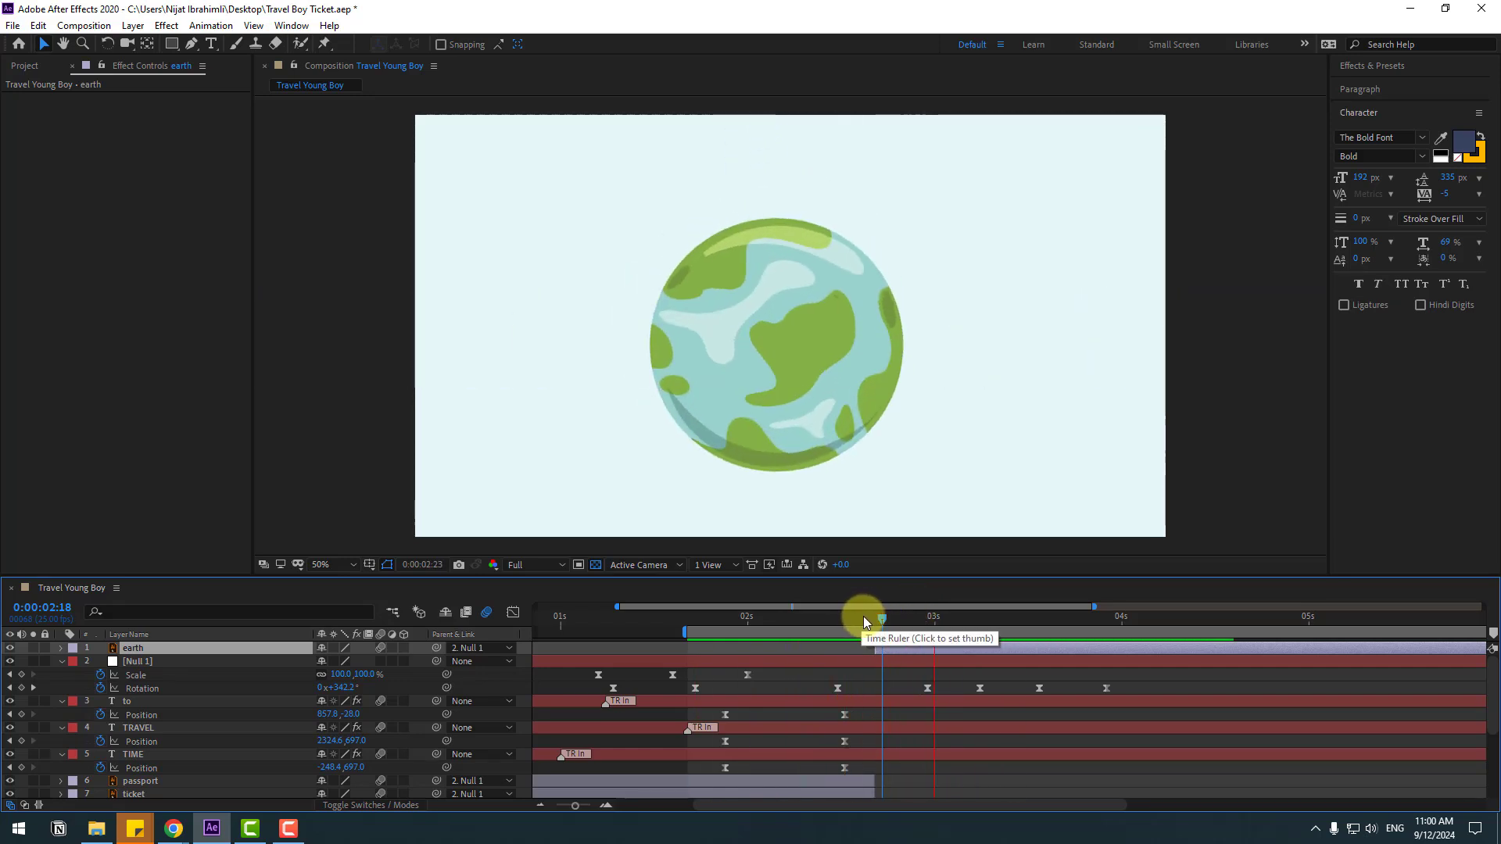
Make the earth layer start at 0:00:02:15, keyframe its Scale from there to 100% at 0:00:02:17, and preview the reveal
mouse_move(860, 625)
mouse_down()
mouse_move(874, 621)
mouse_move(850, 620)
mouse_move(861, 643)
mouse_move(864, 618)
mouse_up()
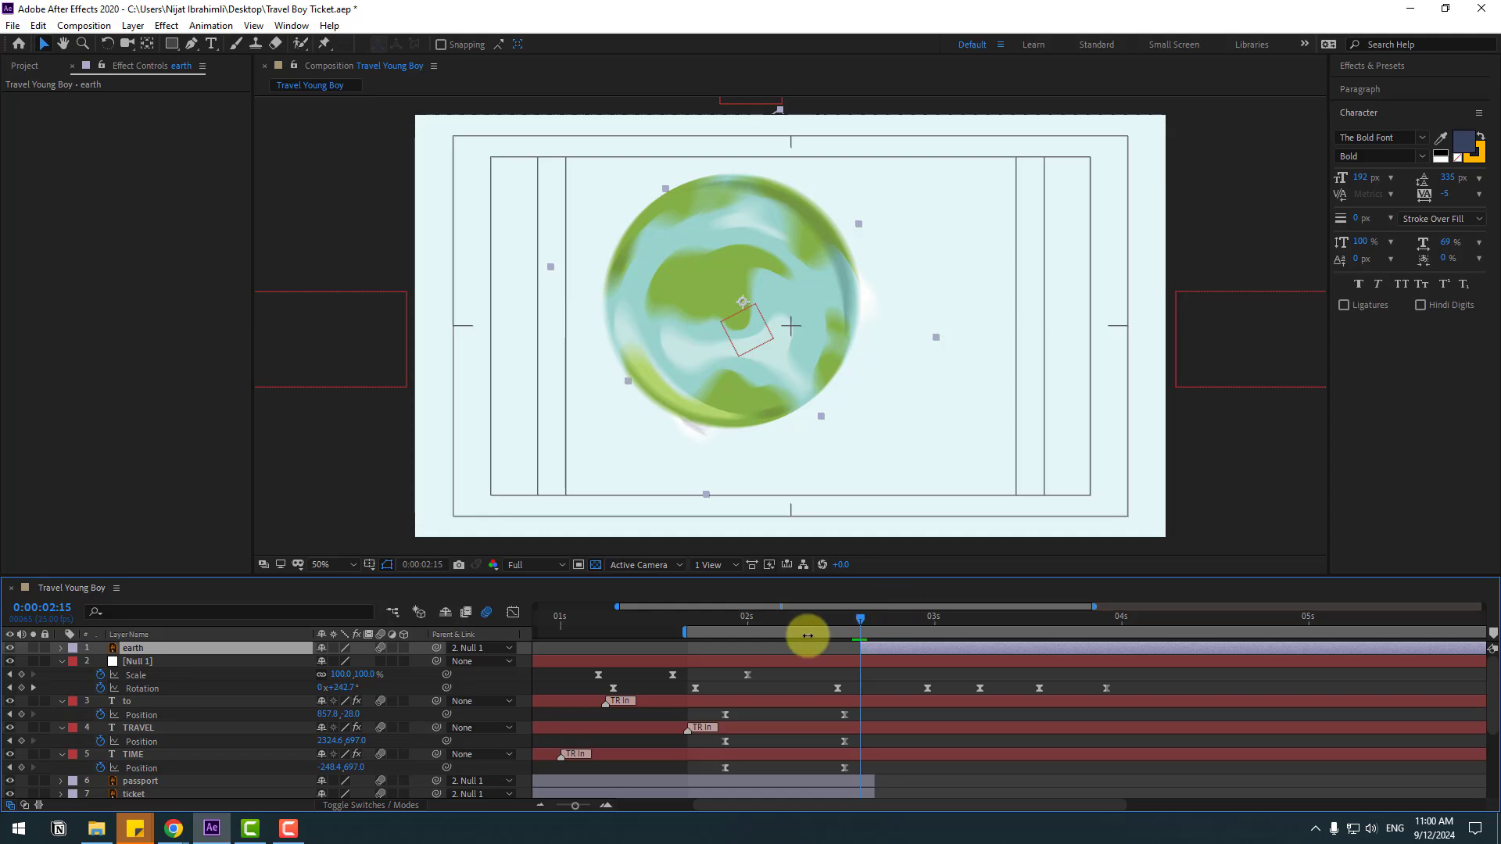
key(s)
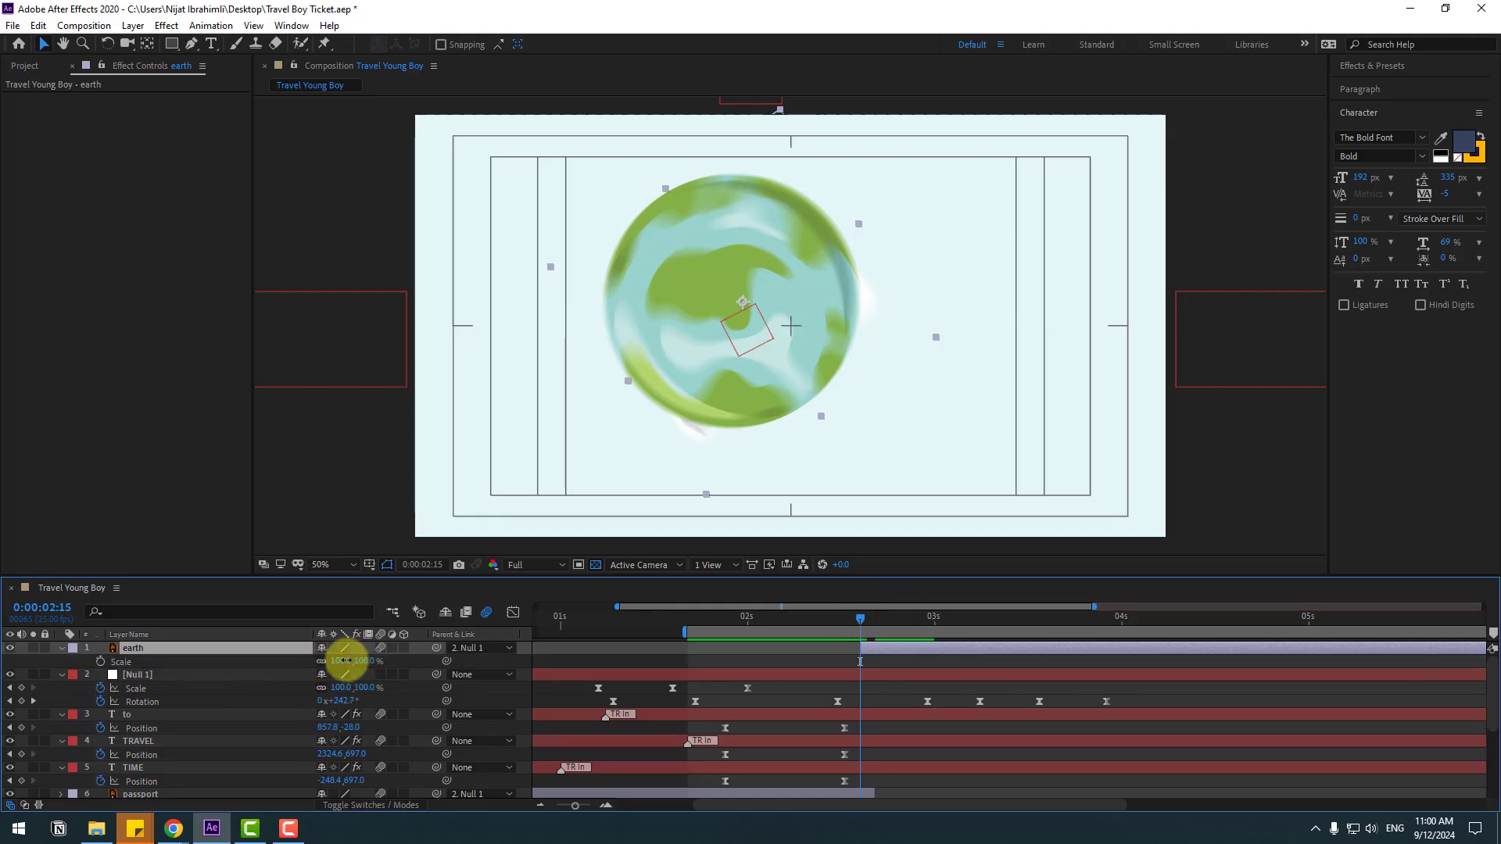
drag(344, 657, 106, 668)
click(100, 661)
drag(860, 618, 903, 622)
click(341, 662)
text(100)
key(Return)
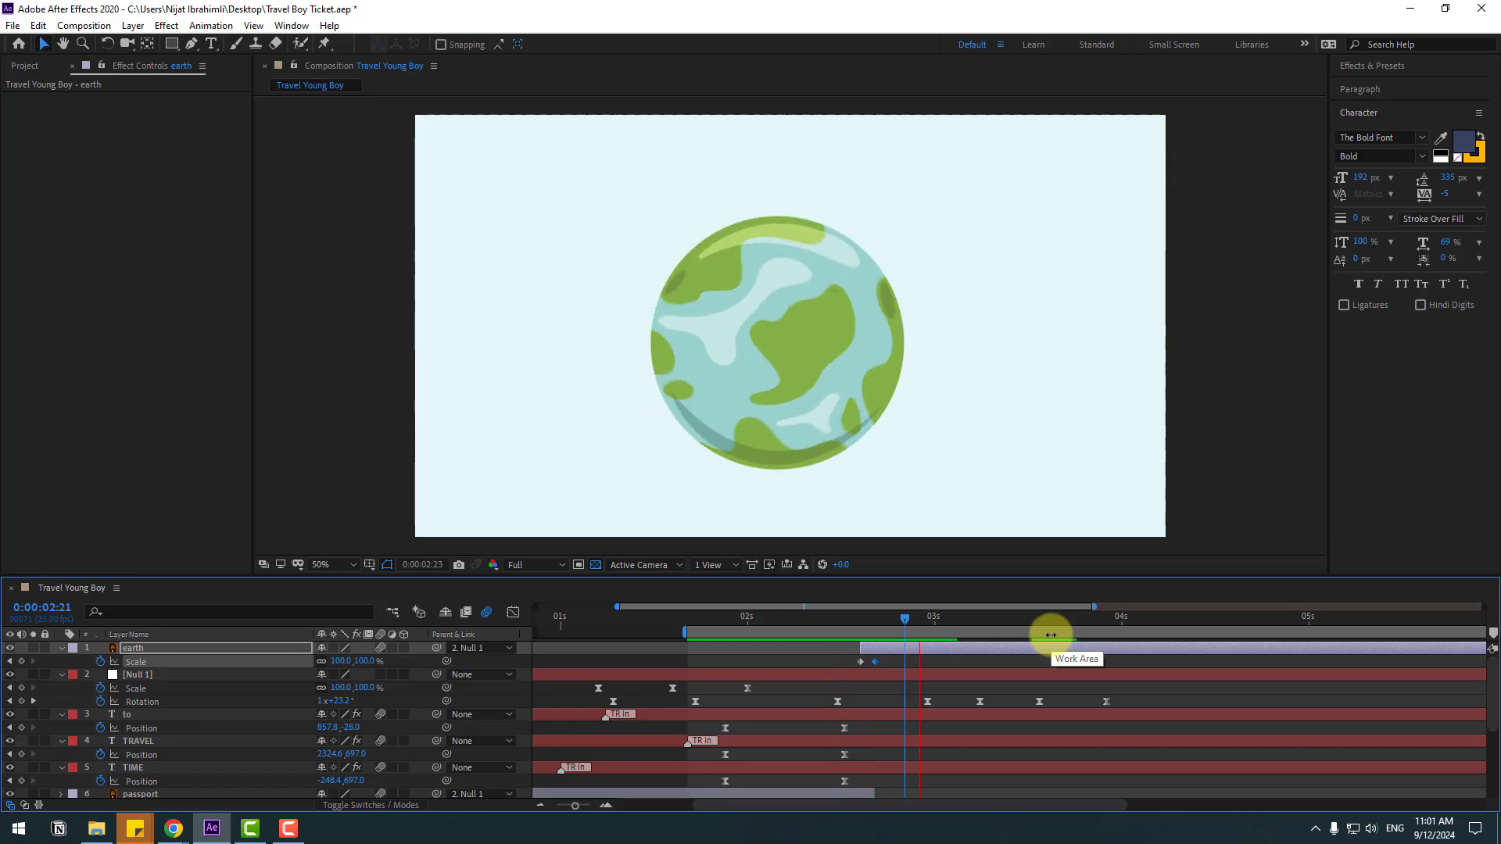
key(comma)
key(space)
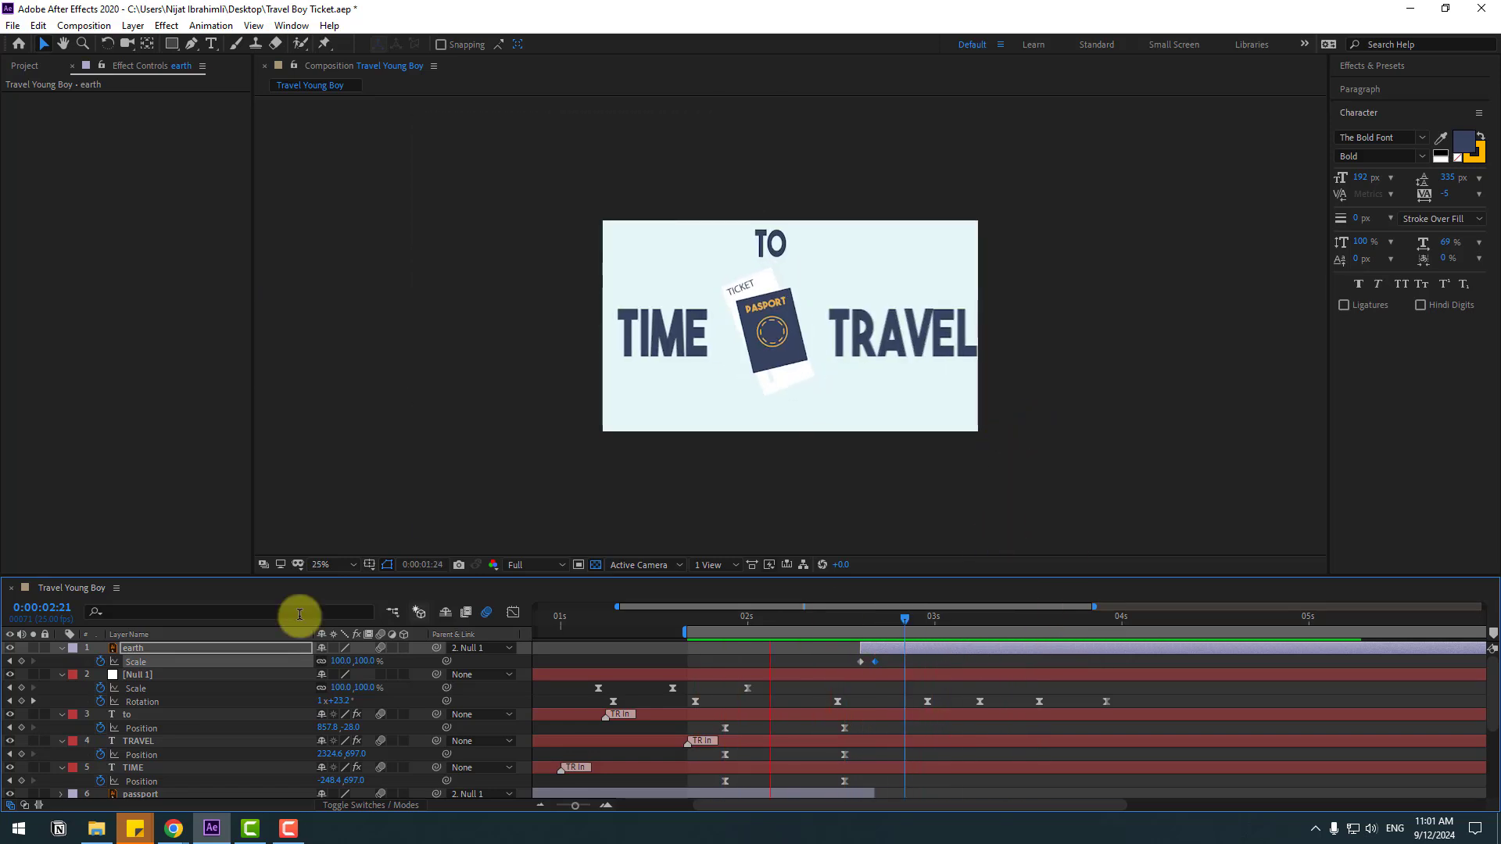
Collapse the properties of the null and text layers and save the project
click(917, 622)
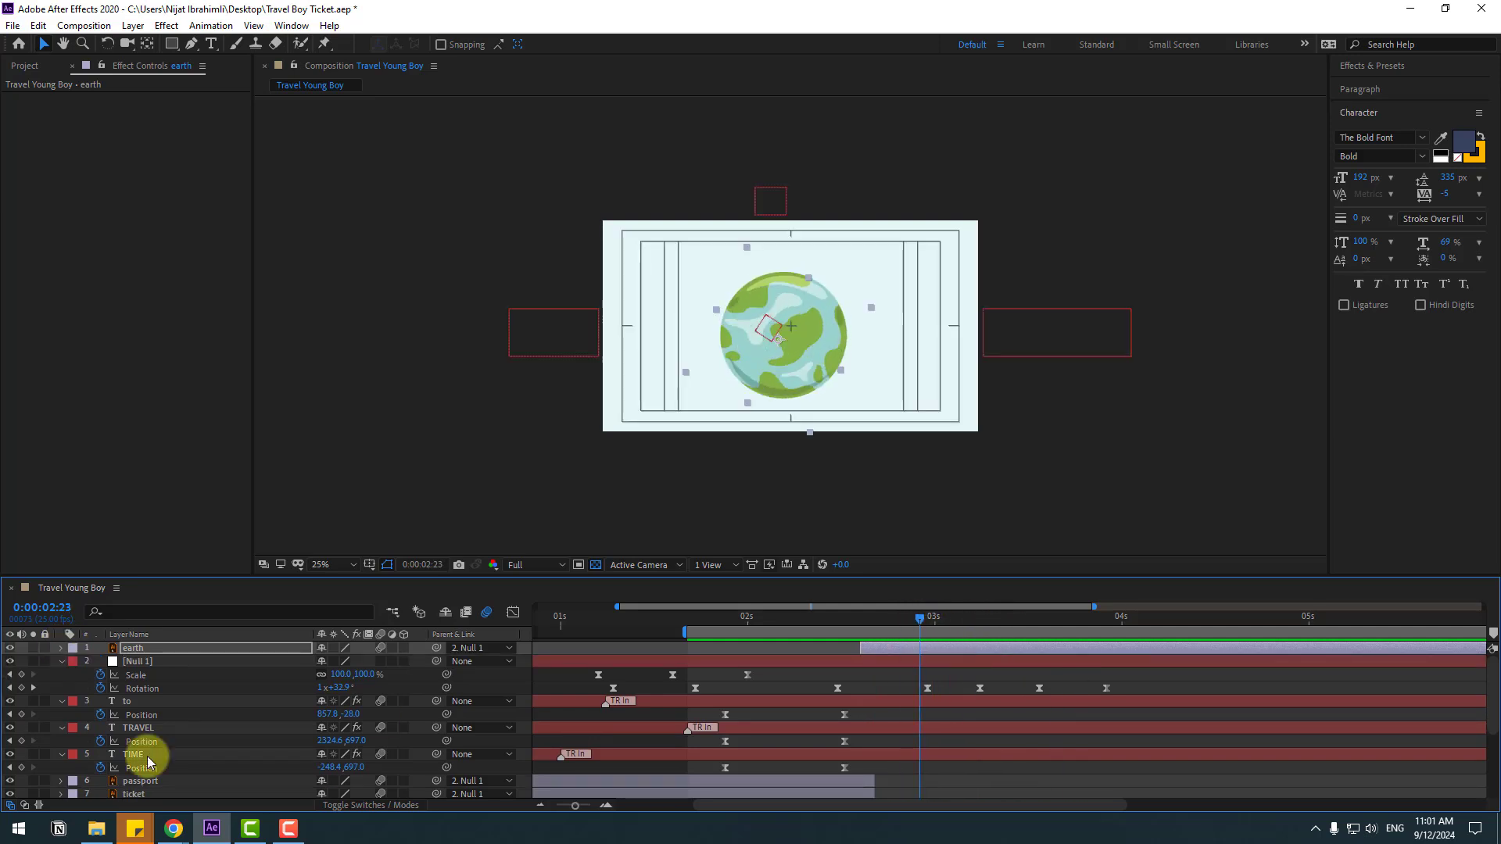
click(61, 678)
click(61, 689)
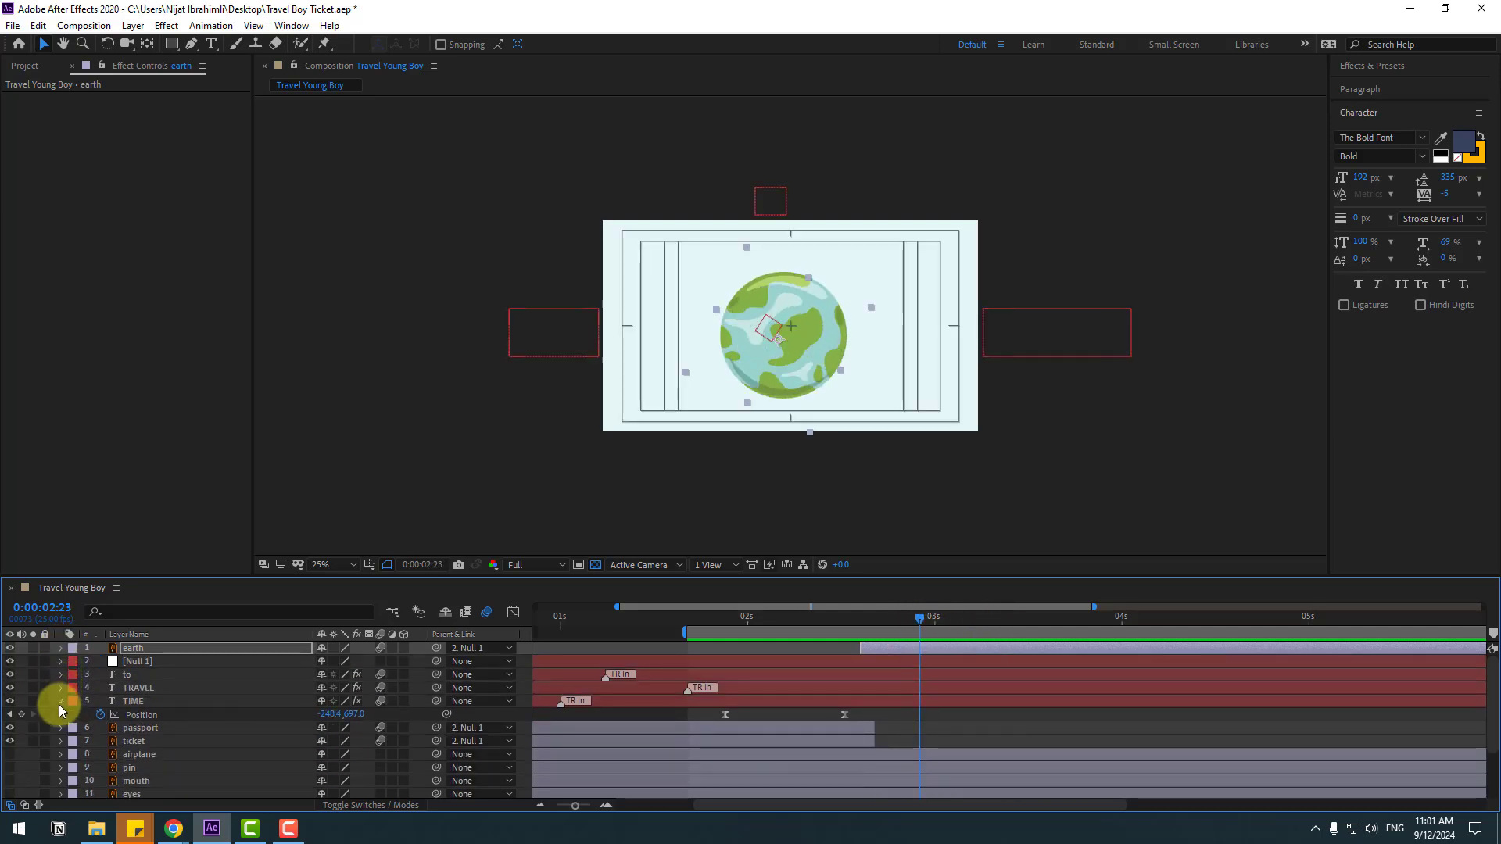
click(61, 705)
key(ctrl+s)
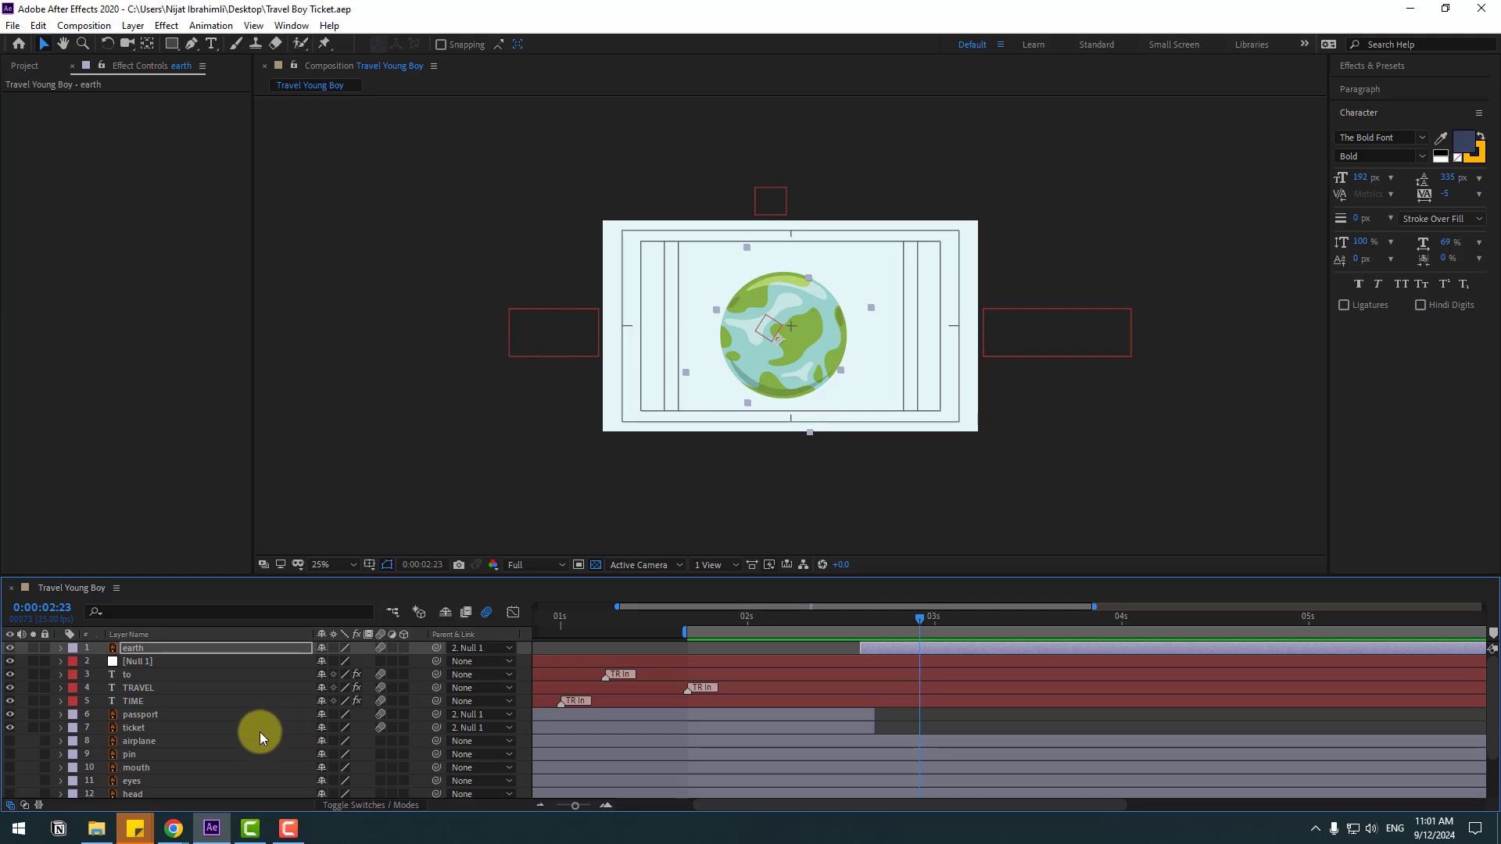
Make the boy's layers from body to mouth visible and move them above the earth in the layer stack
scroll(224, 736, down, 2)
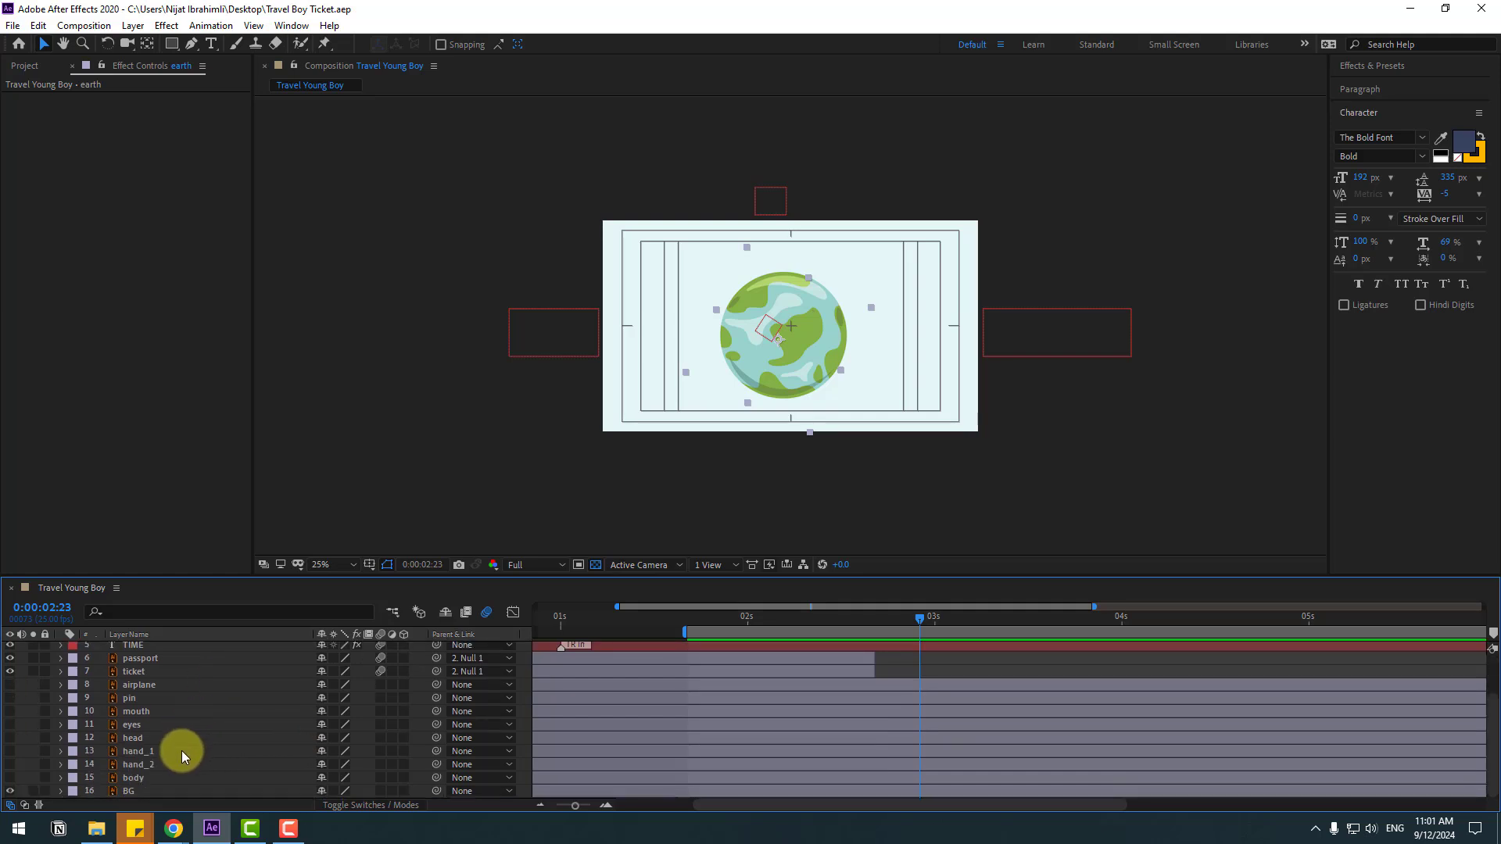
click(133, 777)
click(11, 778)
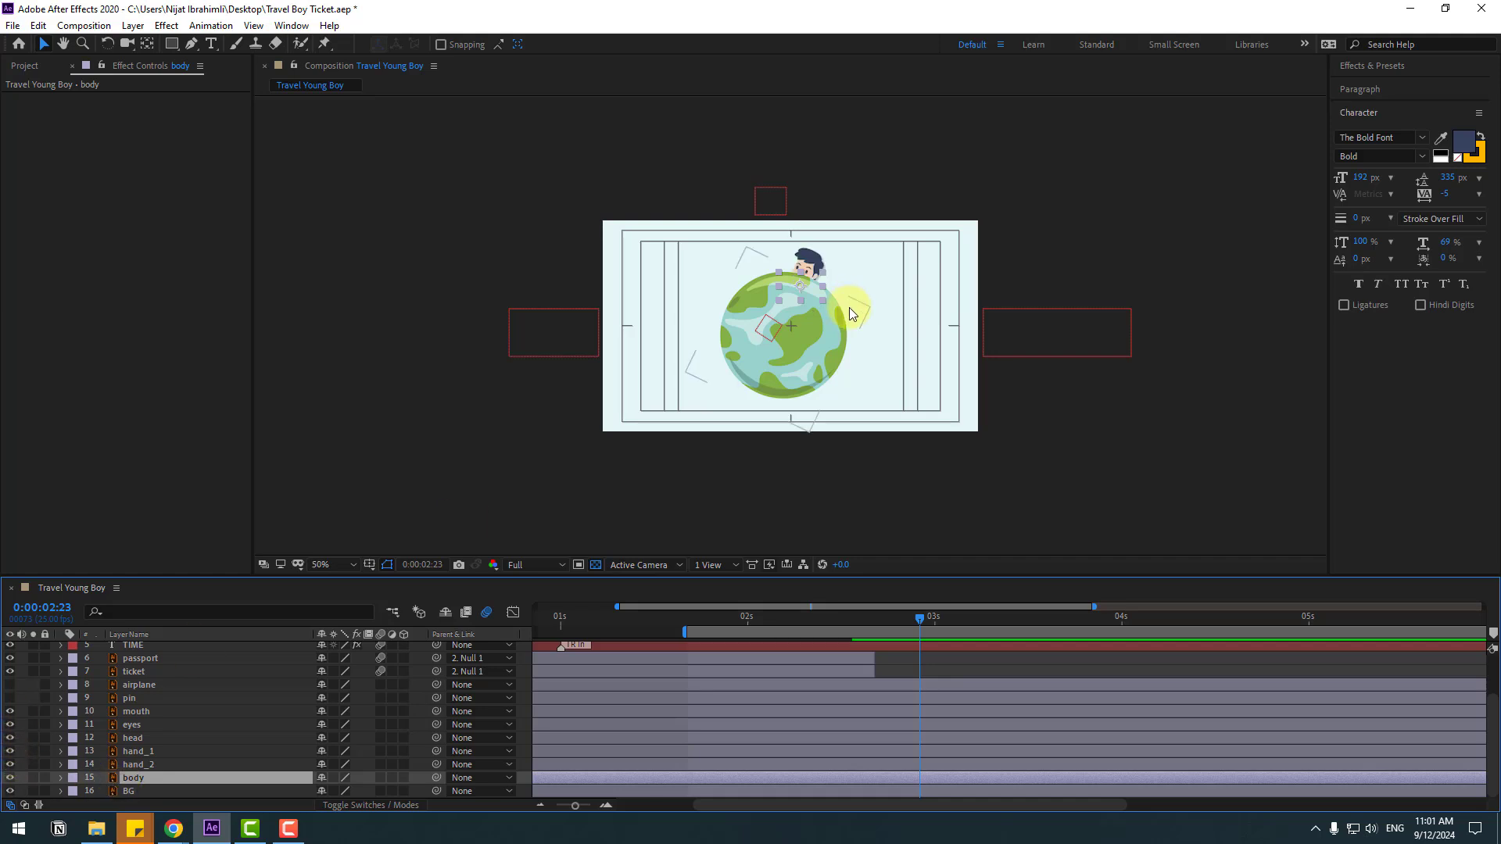
key(period)
shift+click(135, 713)
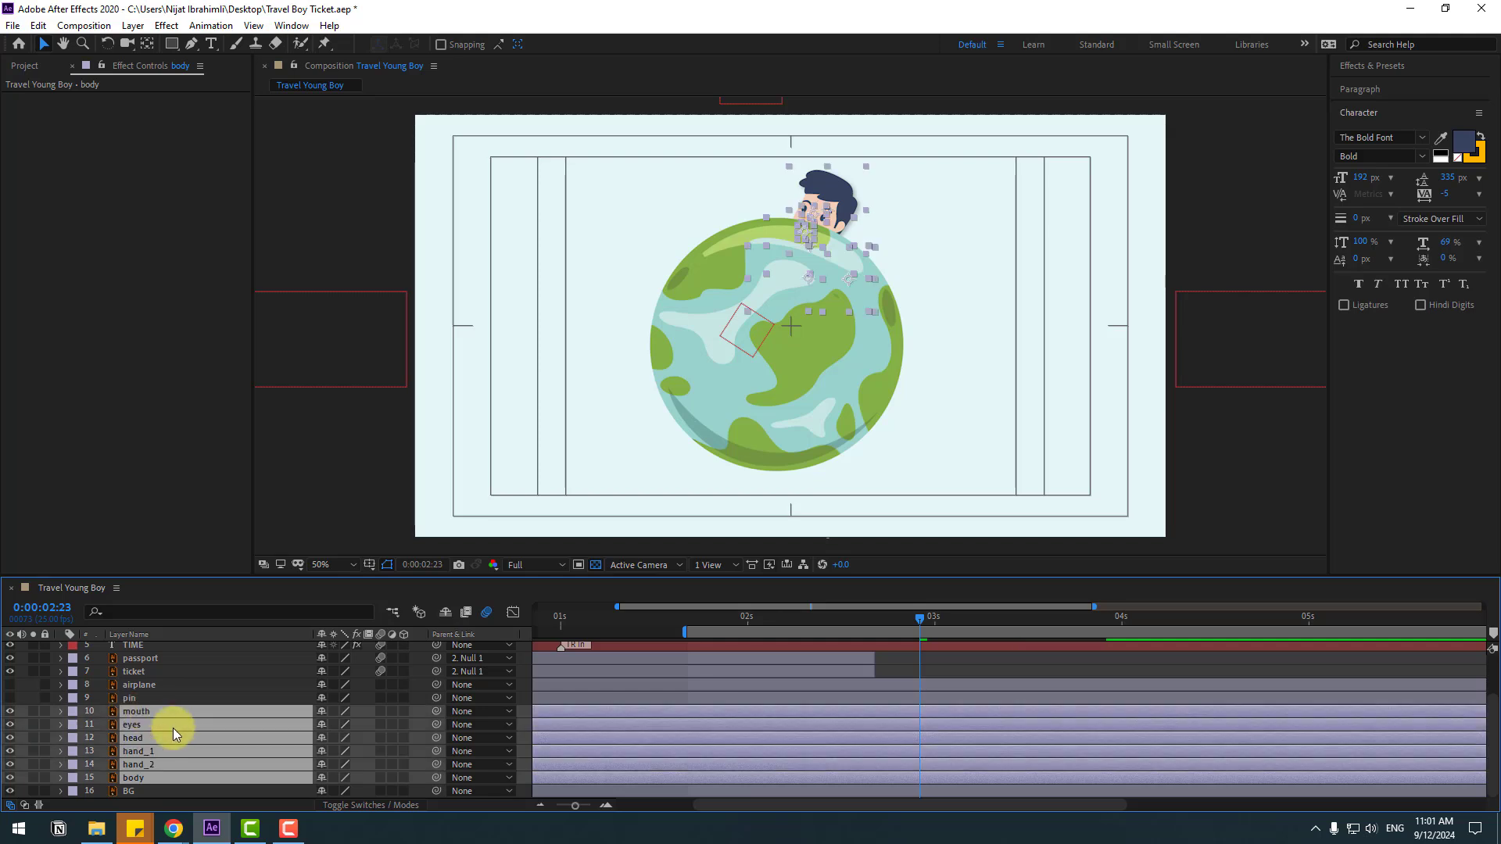
scroll(173, 731, up, 2)
drag(149, 769, 154, 646)
Shift the whole boy sideways to the earth's upper-right edge and place the body layer beneath the earth layer
click(1029, 616)
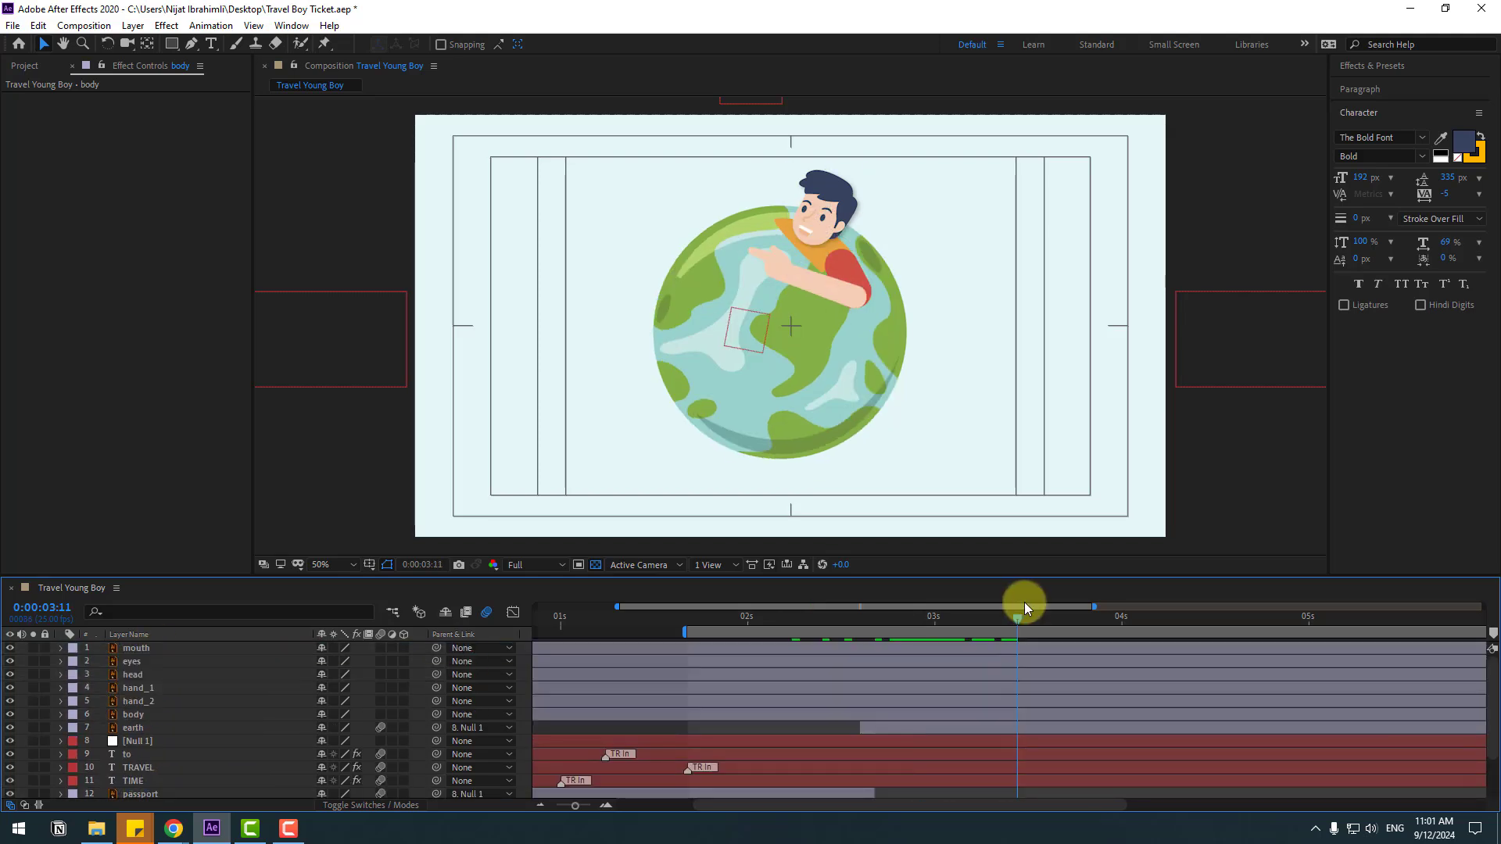
click(139, 714)
shift+click(134, 648)
key(period)
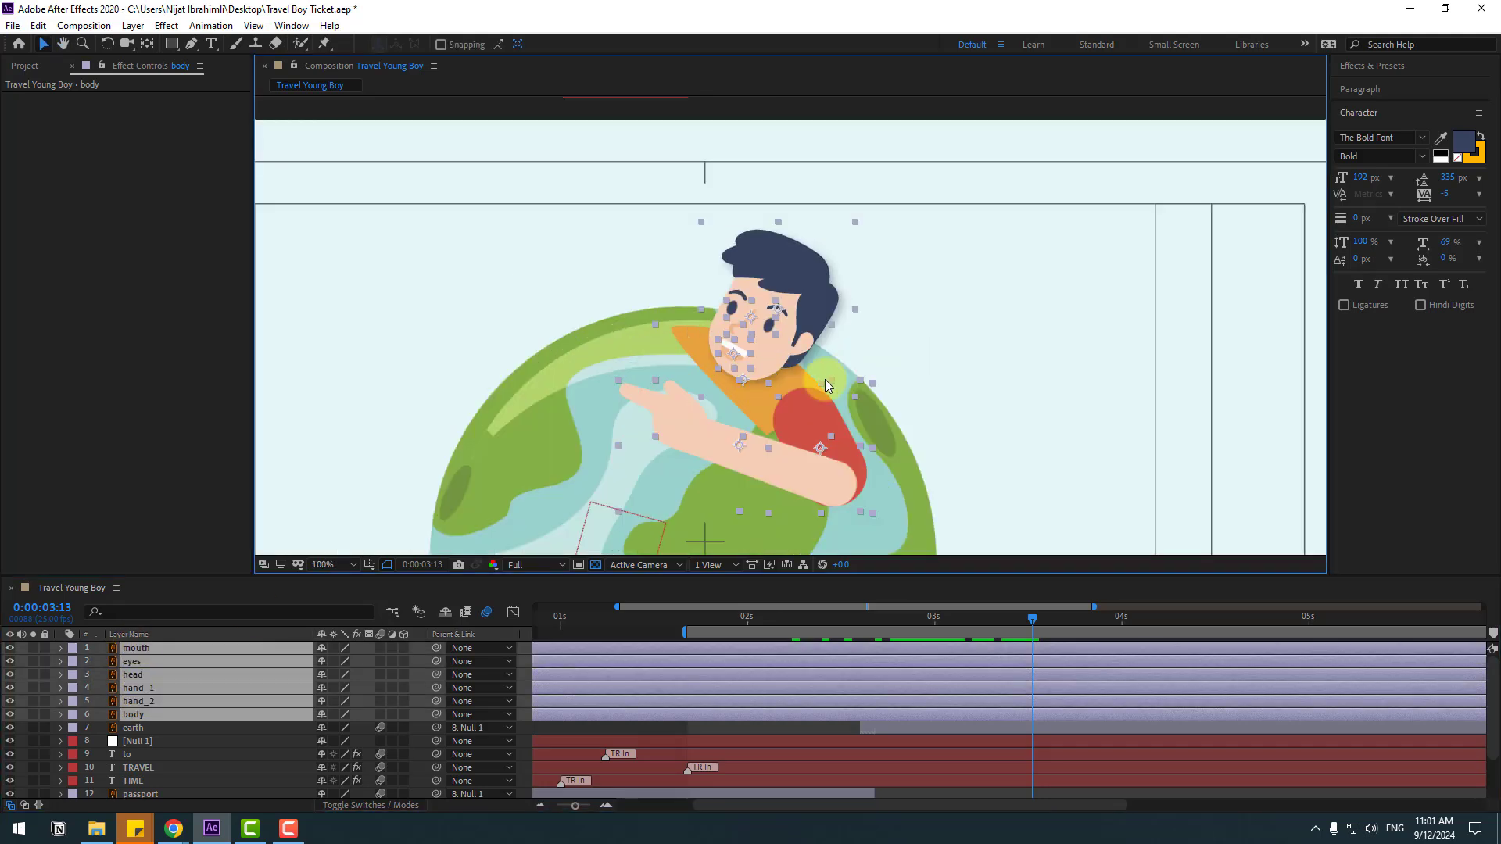
drag(846, 423, 909, 427)
scroll(913, 428, down, 1)
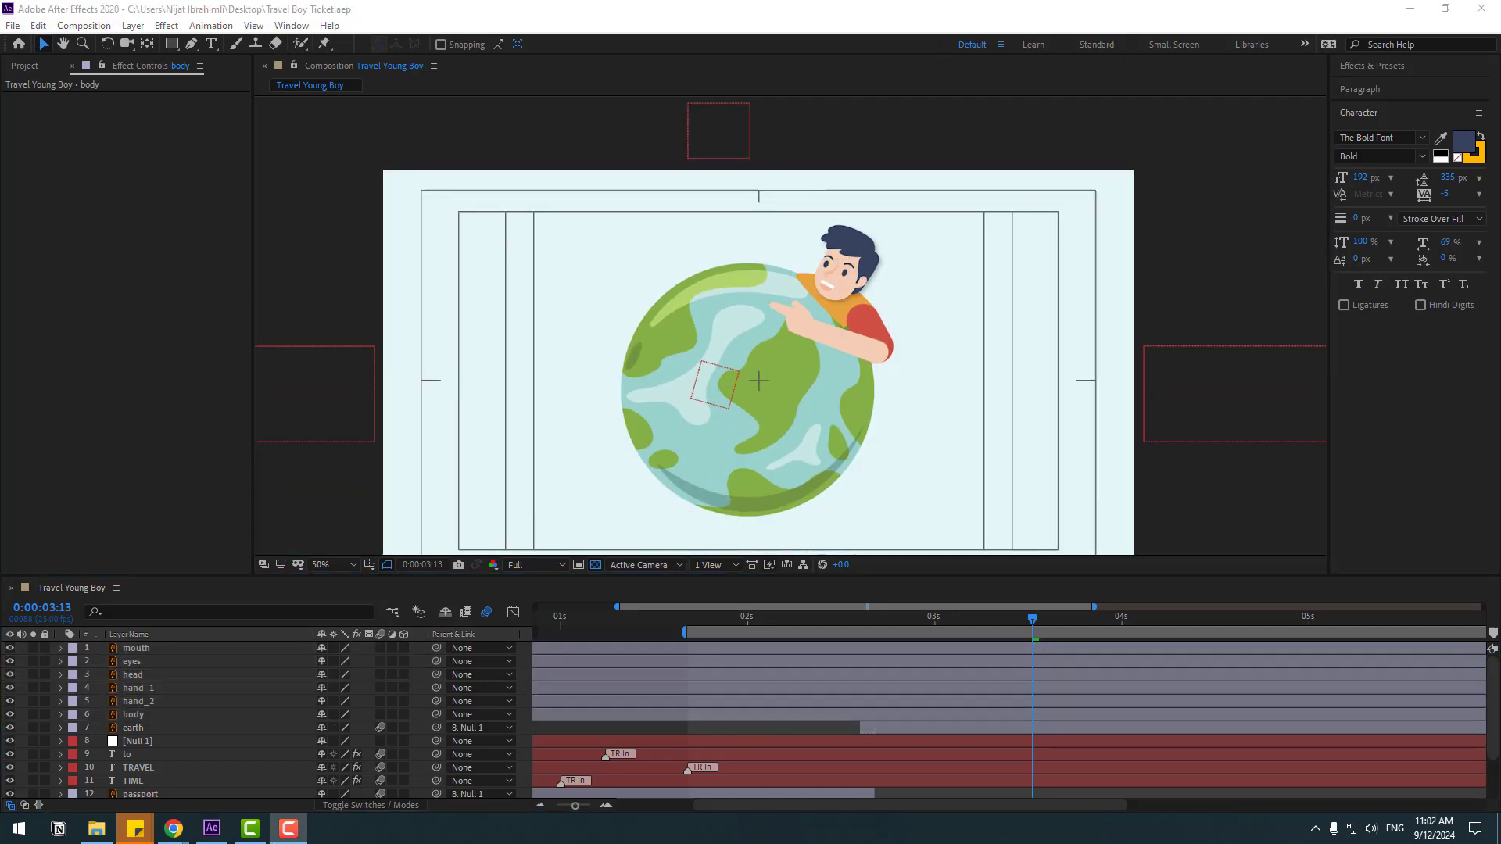
click(130, 717)
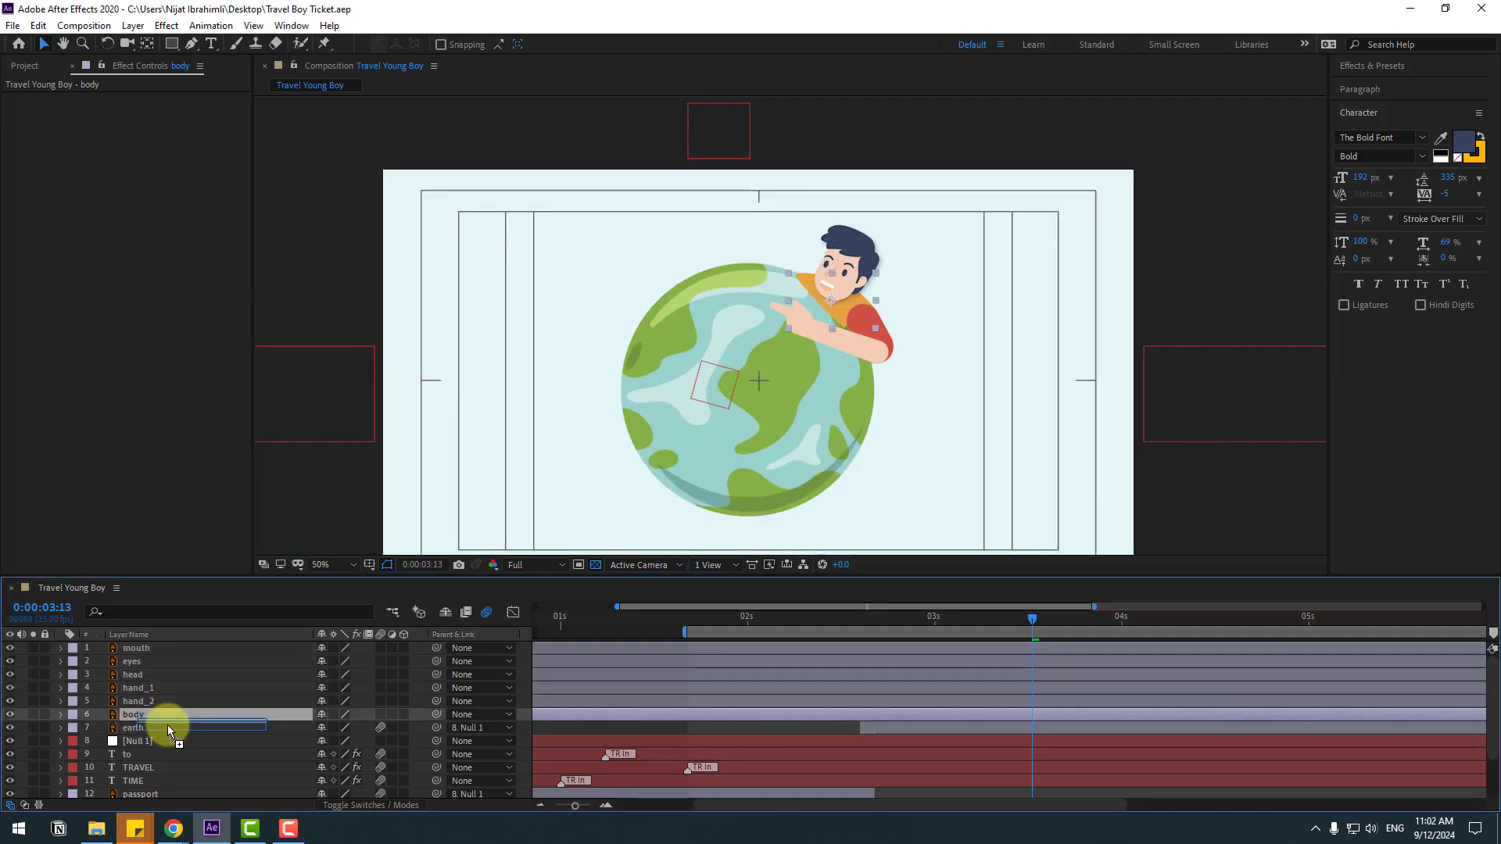
drag(167, 724, 158, 731)
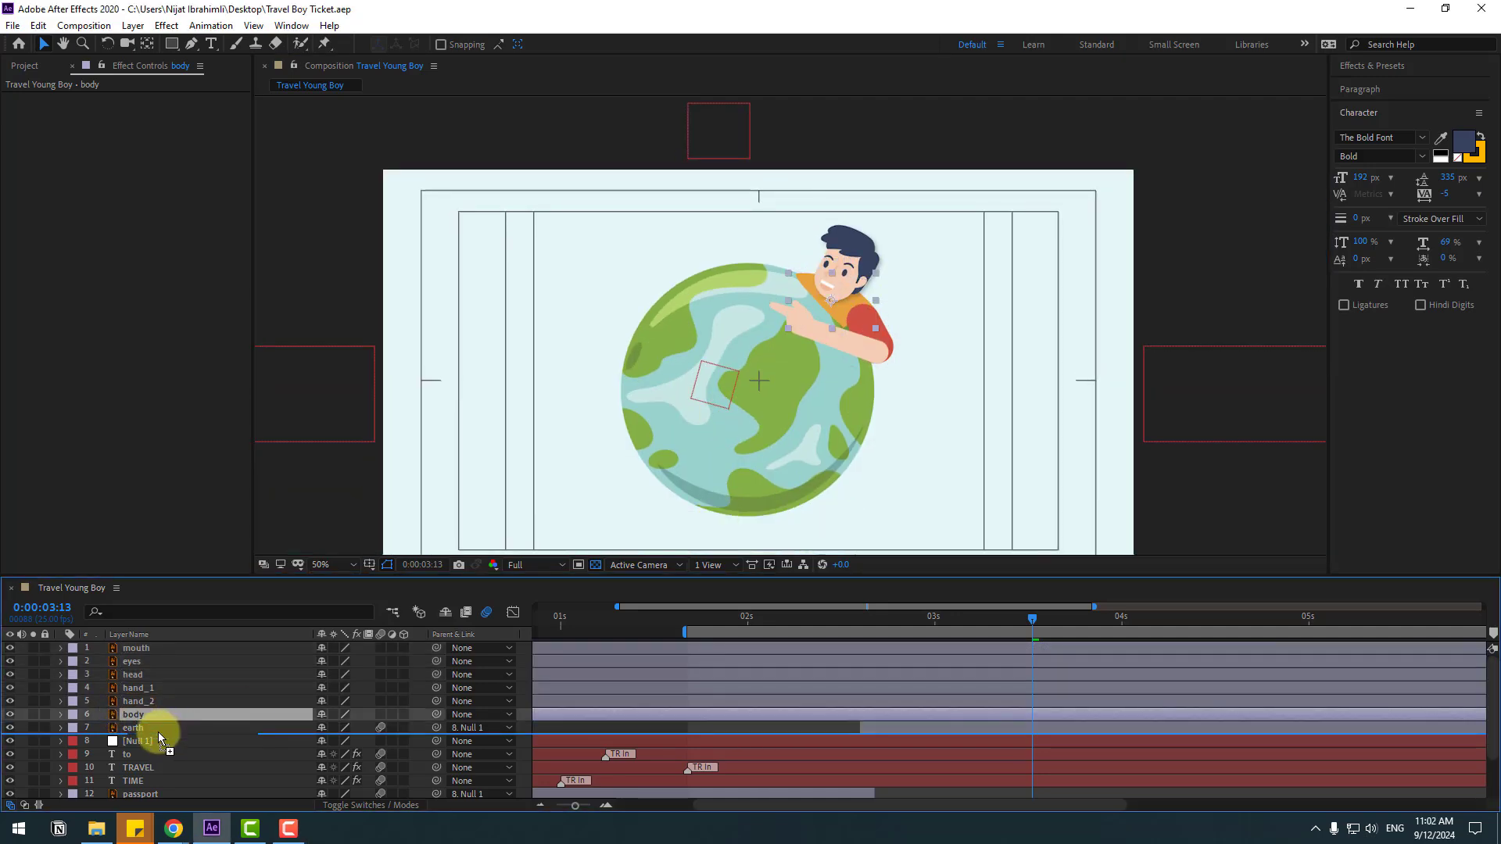
Solo the hand_1 layer and move its anchor point to the elbow end of the forearm
click(143, 688)
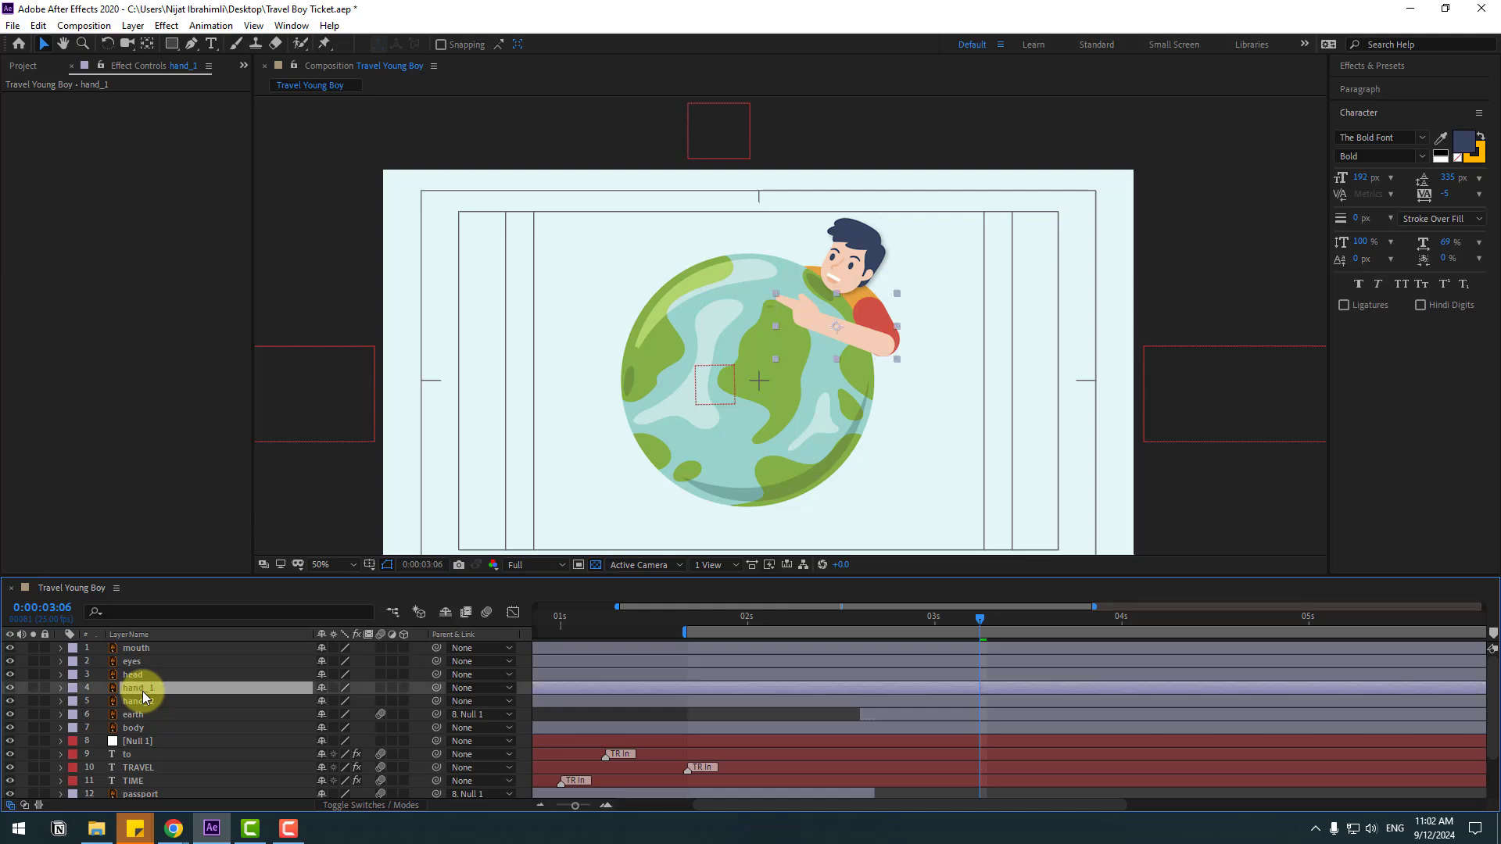
click(33, 686)
scroll(889, 399, up, 3)
scroll(640, 359, up, 1)
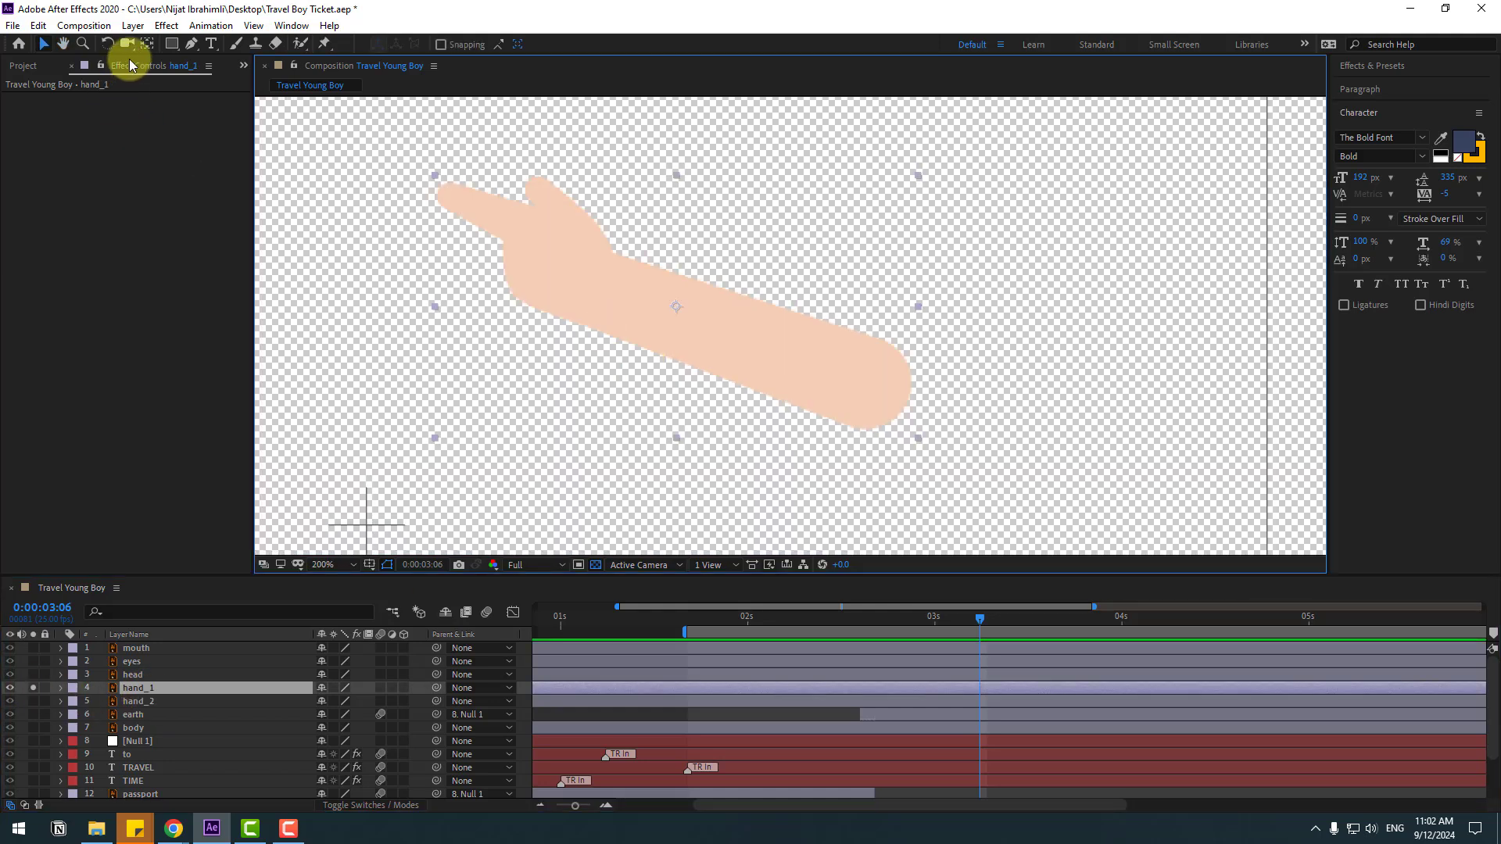
key(y)
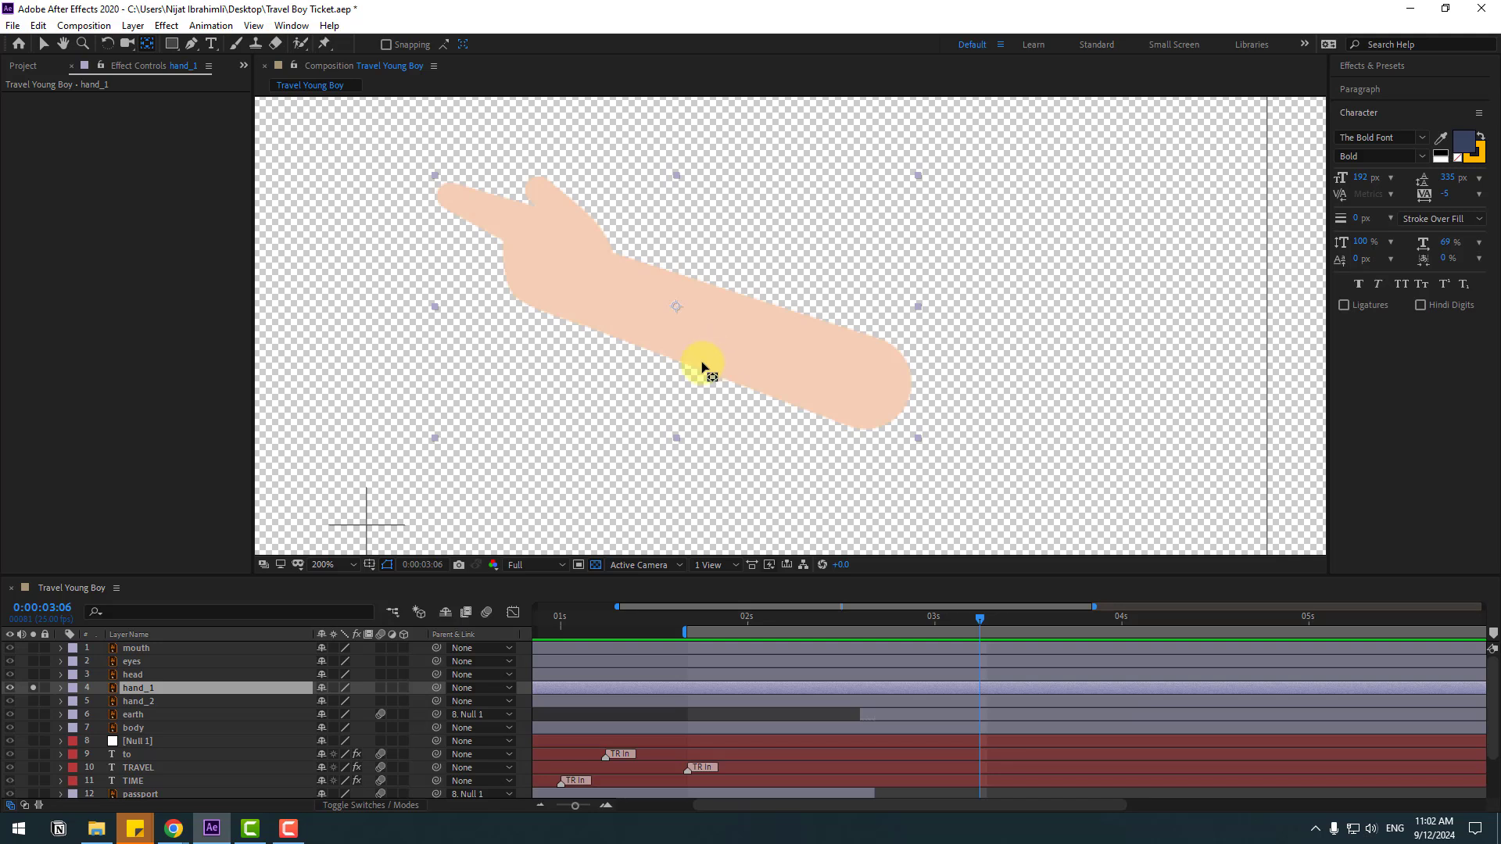
drag(680, 320, 895, 394)
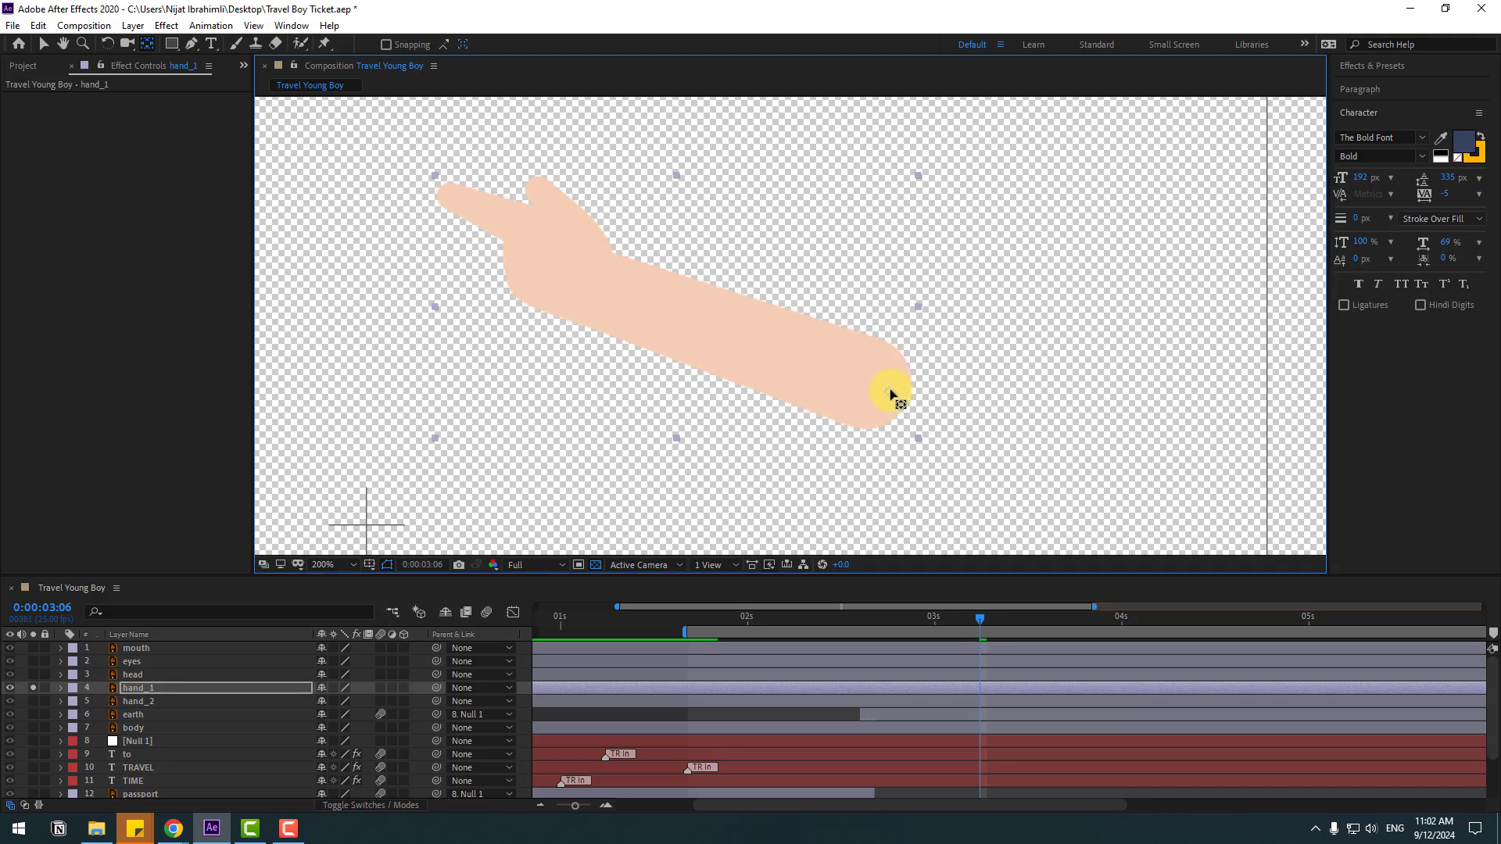
click(45, 43)
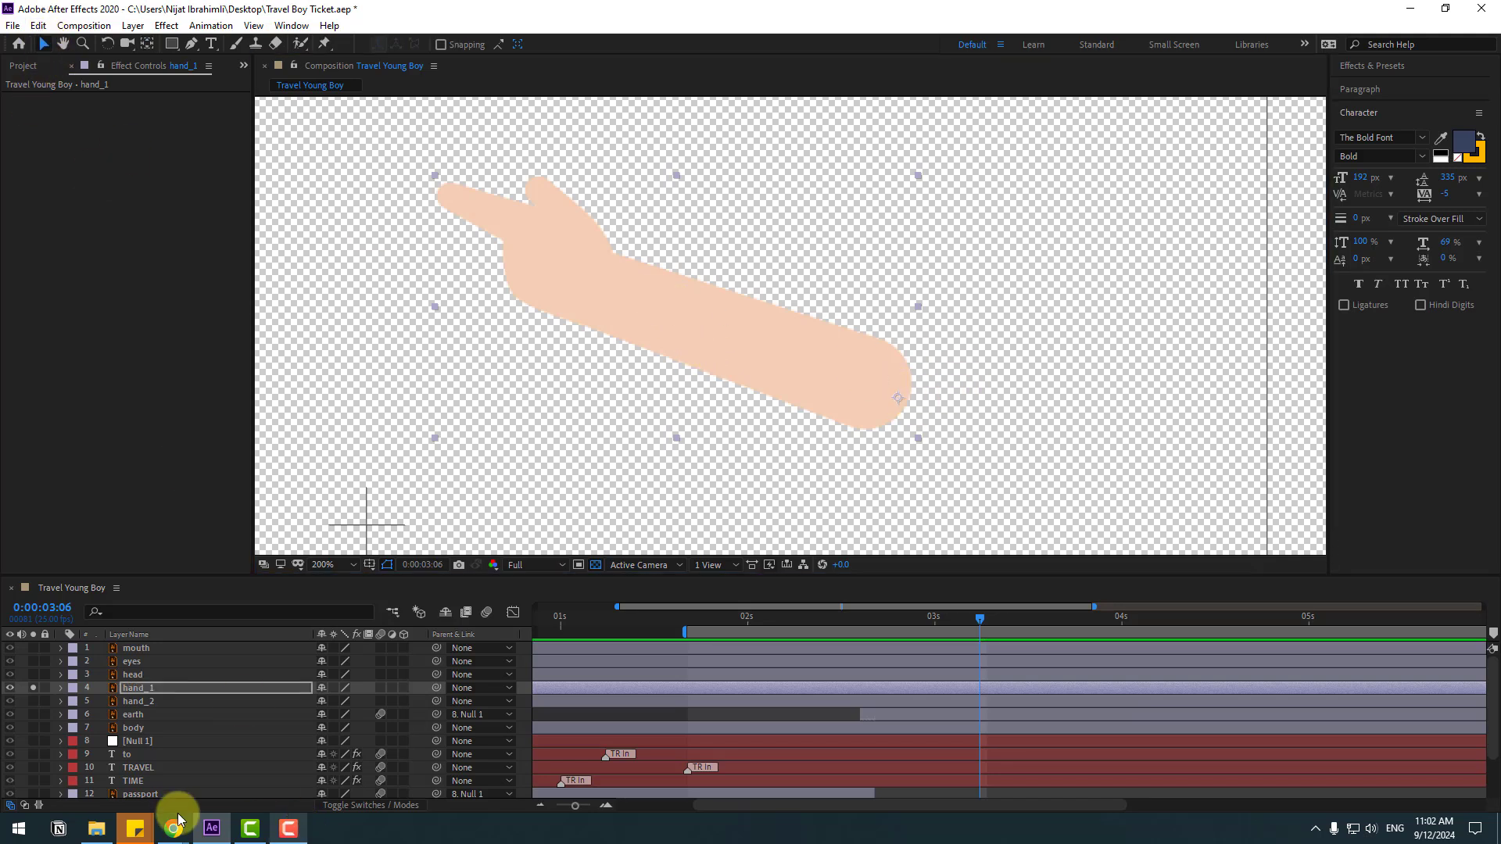
Solo the hand_2 layer as well and move its anchor point to the shoulder end of the red sleeve
click(135, 701)
click(33, 701)
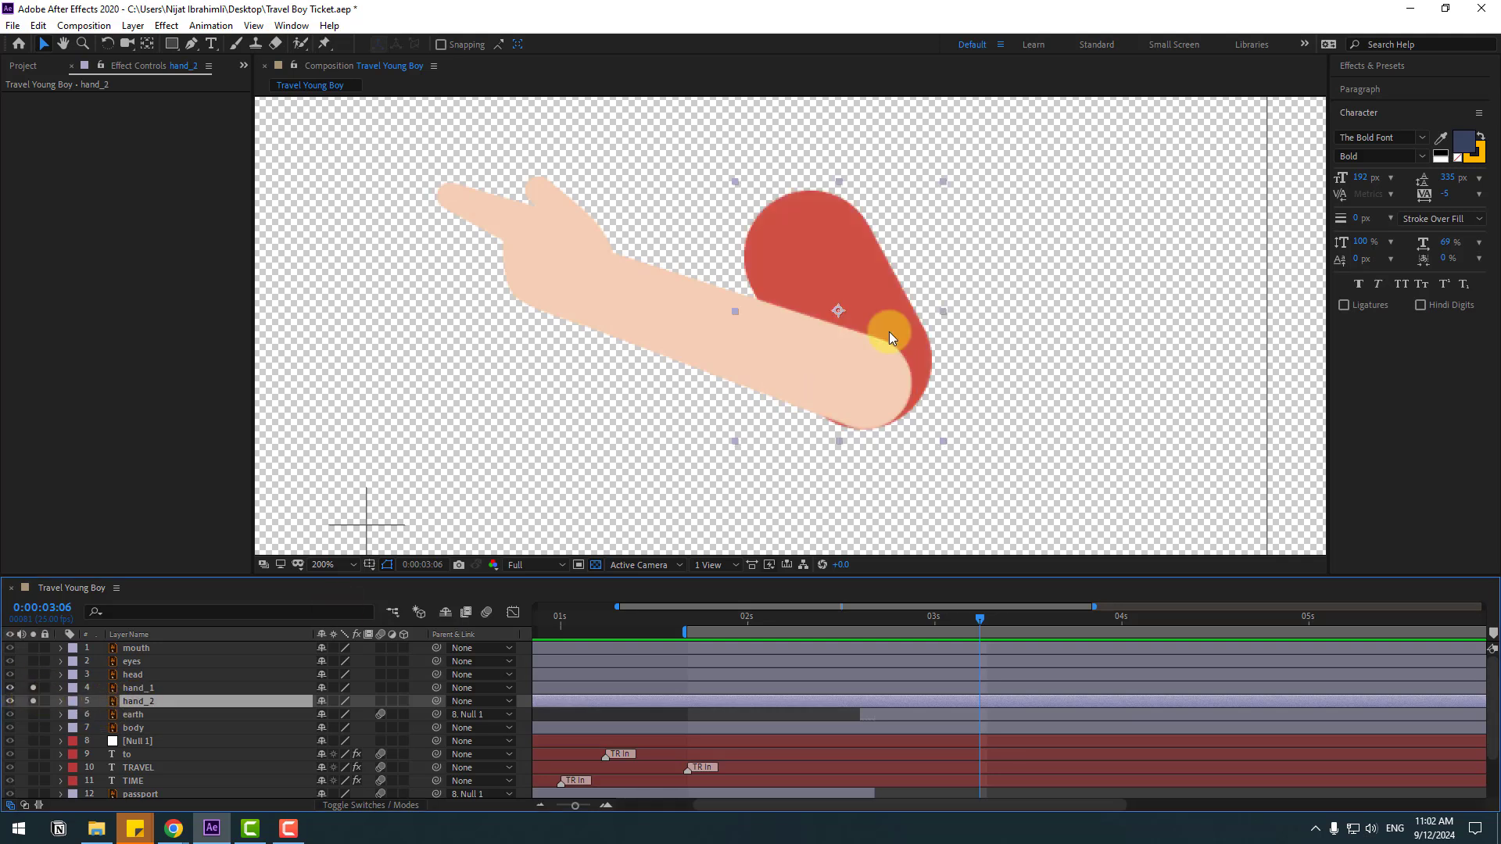
scroll(505, 183, right, 2)
click(147, 44)
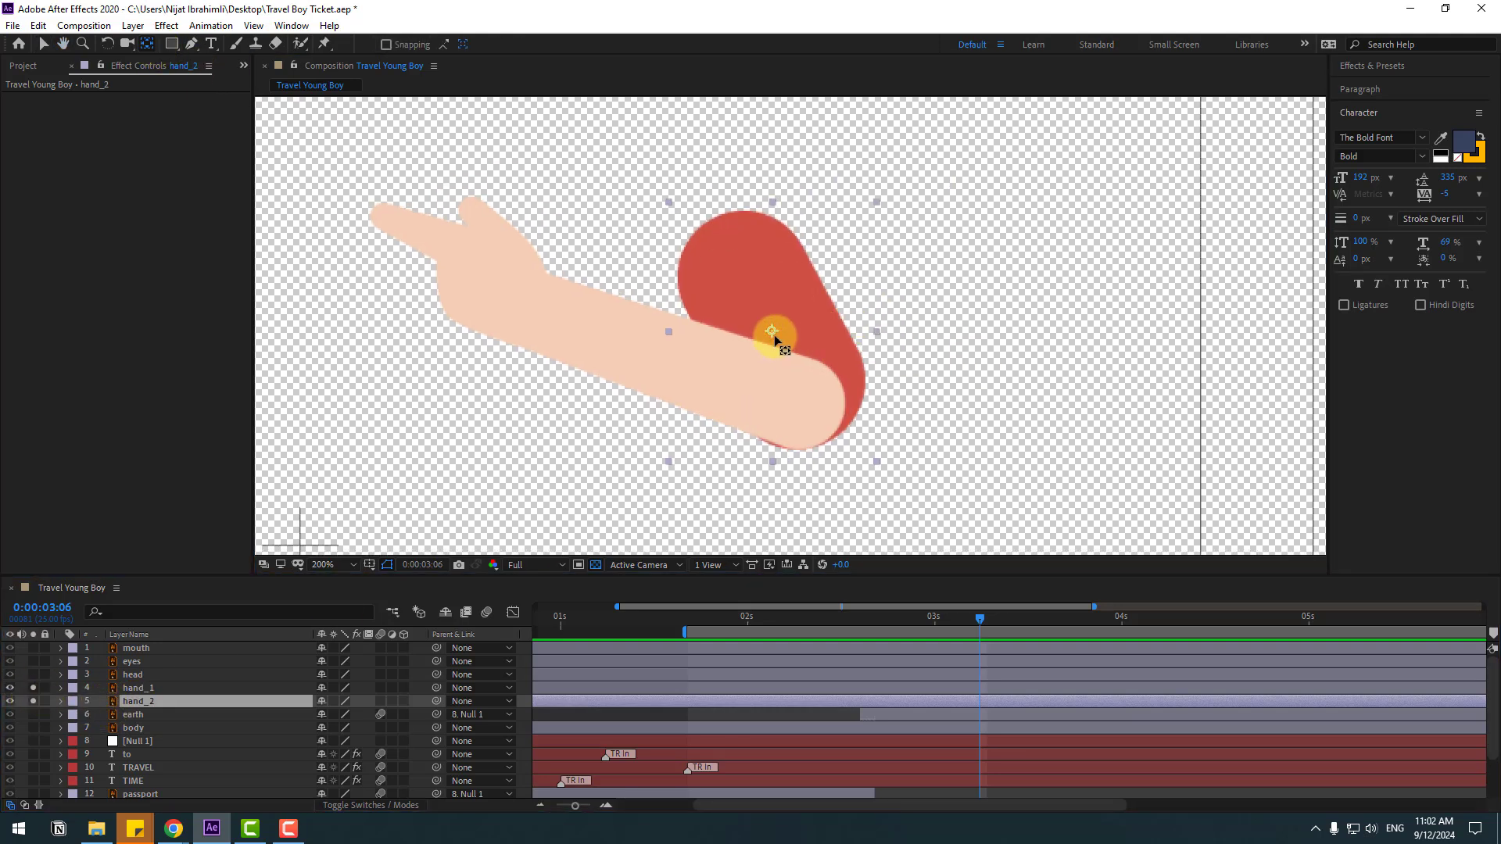
drag(774, 337, 747, 259)
click(61, 46)
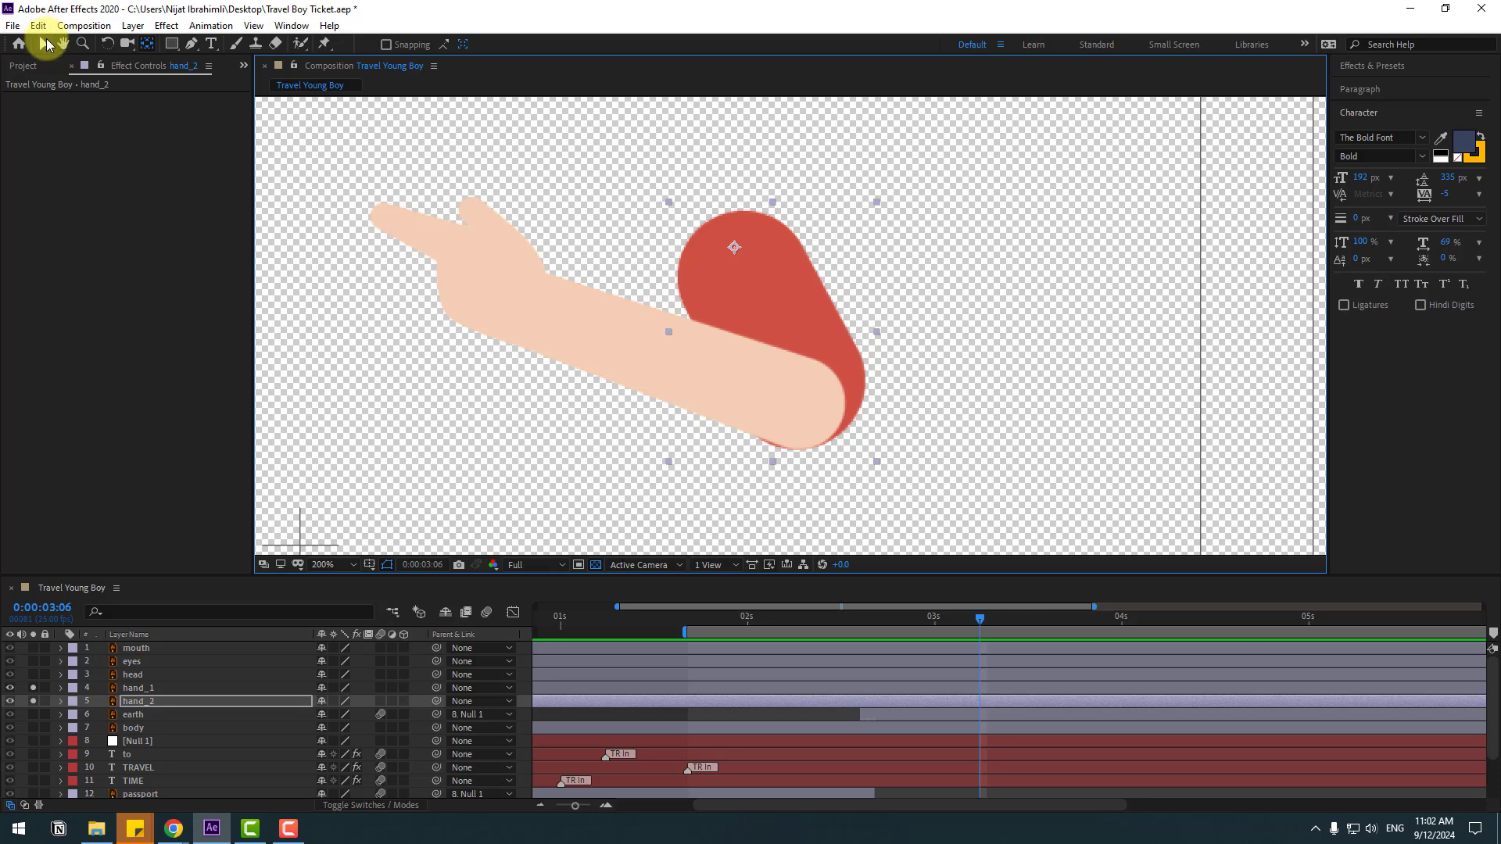
click(45, 44)
Parent hand_1 to hand_2 and hand_2 to body, and turn off solo for both hand layers
click(156, 690)
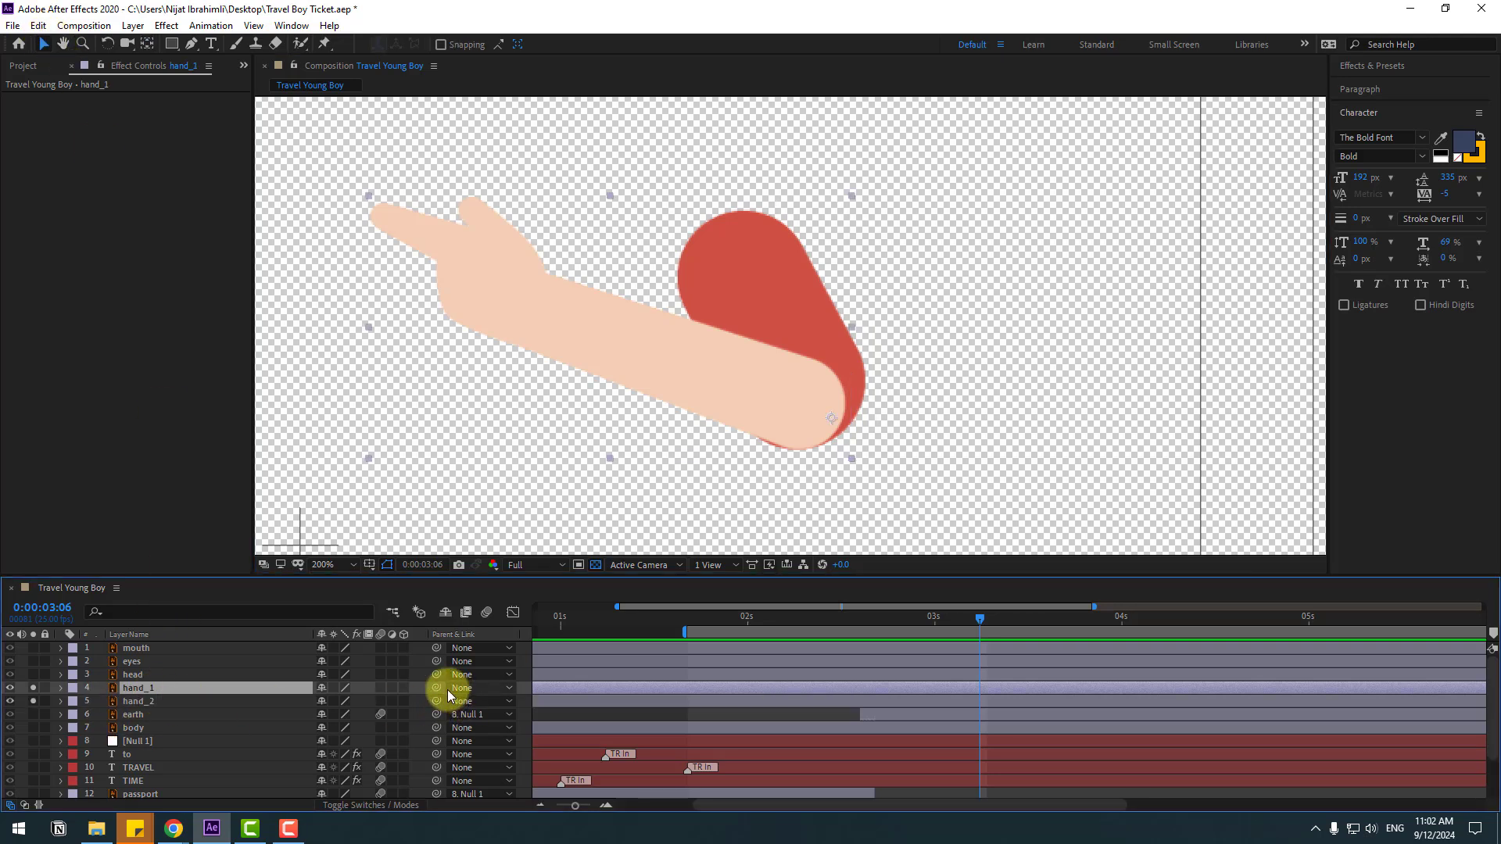
drag(445, 690, 157, 702)
click(156, 702)
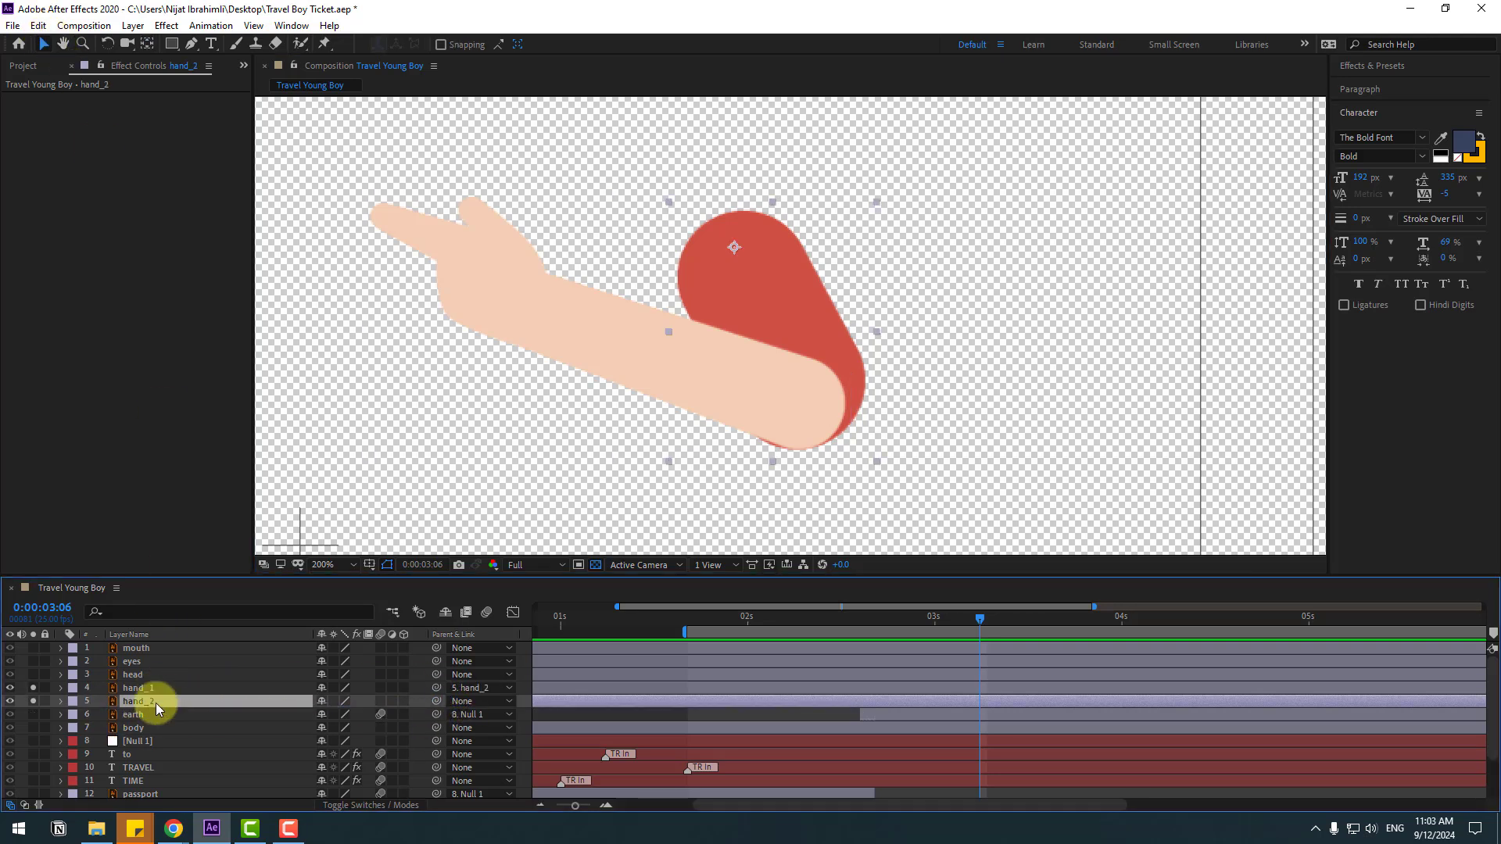
drag(33, 688, 33, 702)
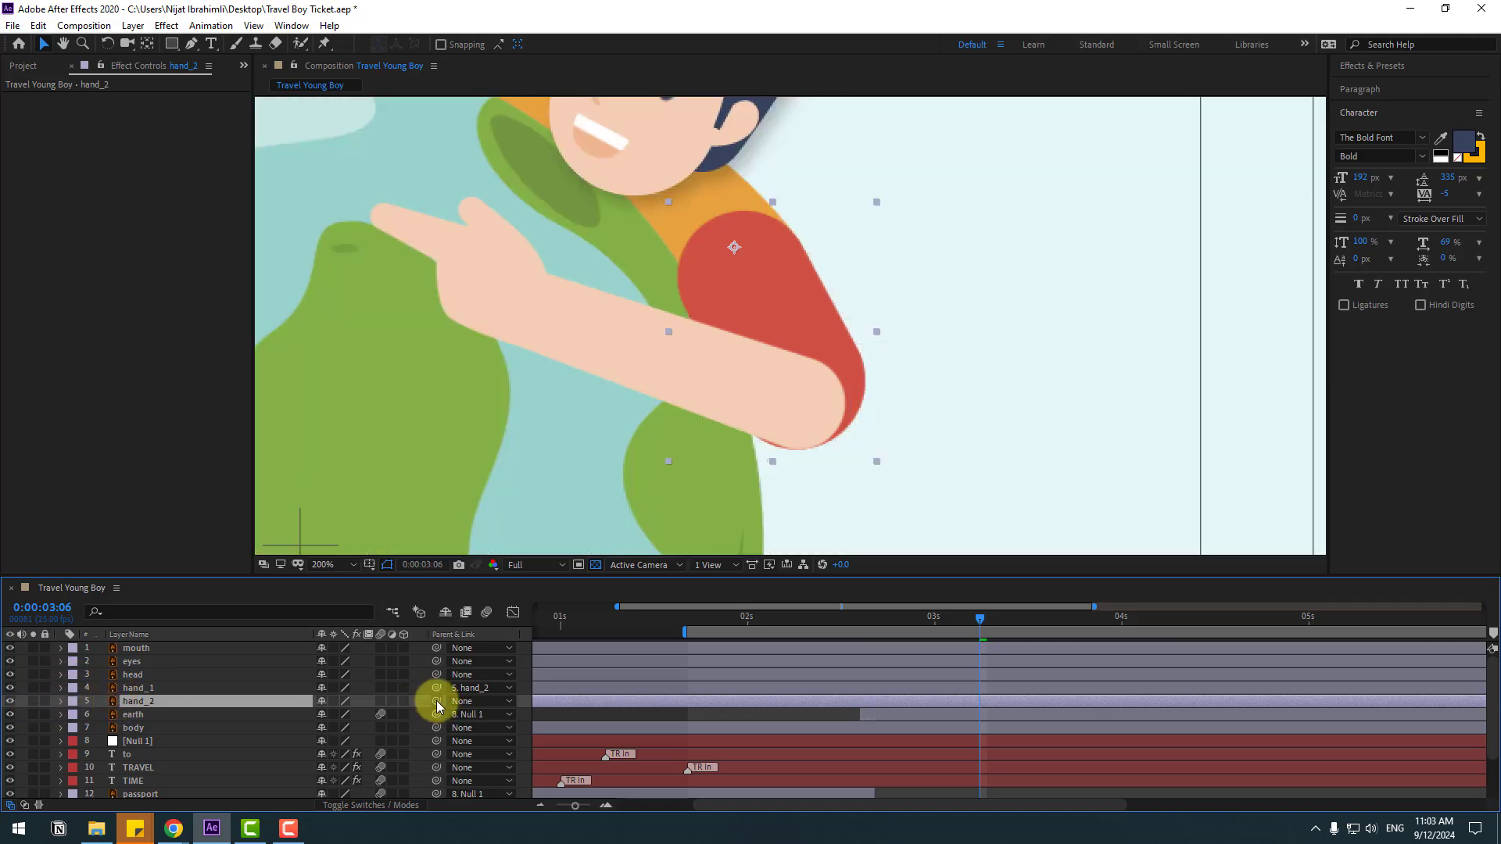
drag(436, 700, 133, 727)
Isolate the body layer, move its anchor point to the torso's lower-left edge, show all layers again and save the project
click(132, 727)
click(32, 727)
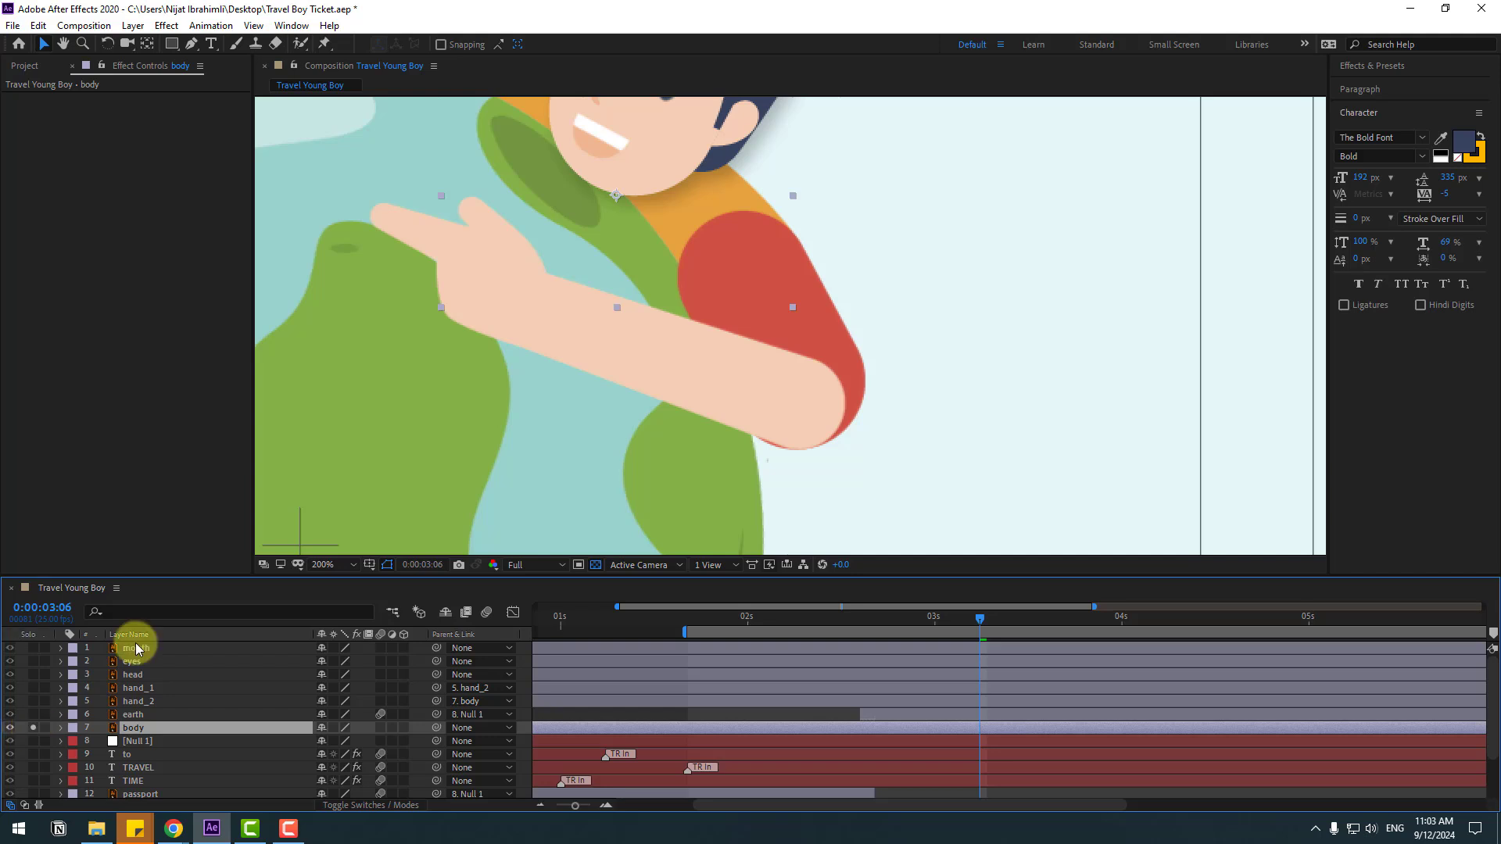
key(y)
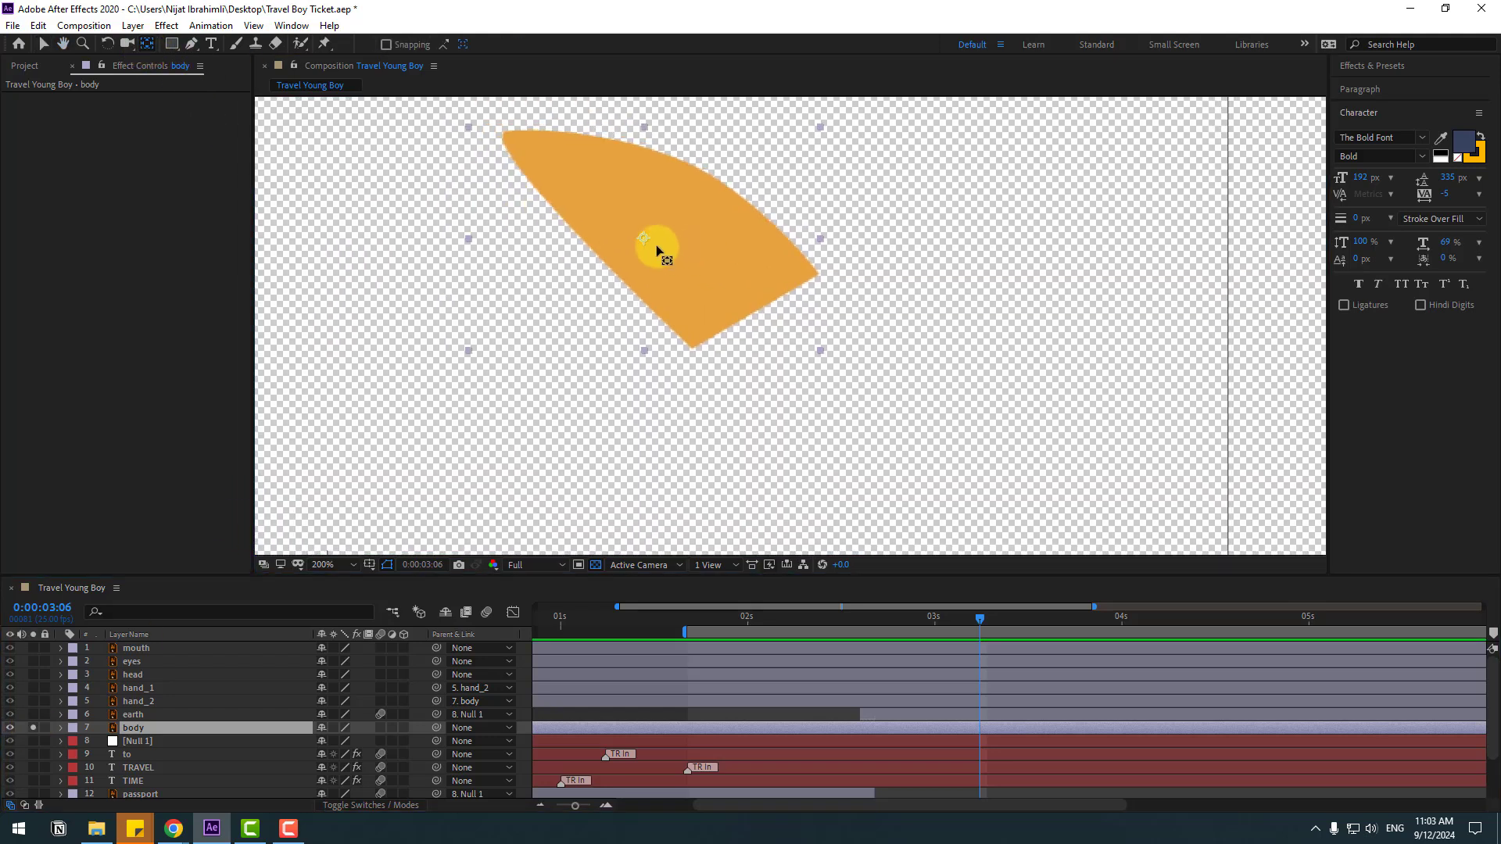
drag(655, 246, 663, 275)
click(51, 48)
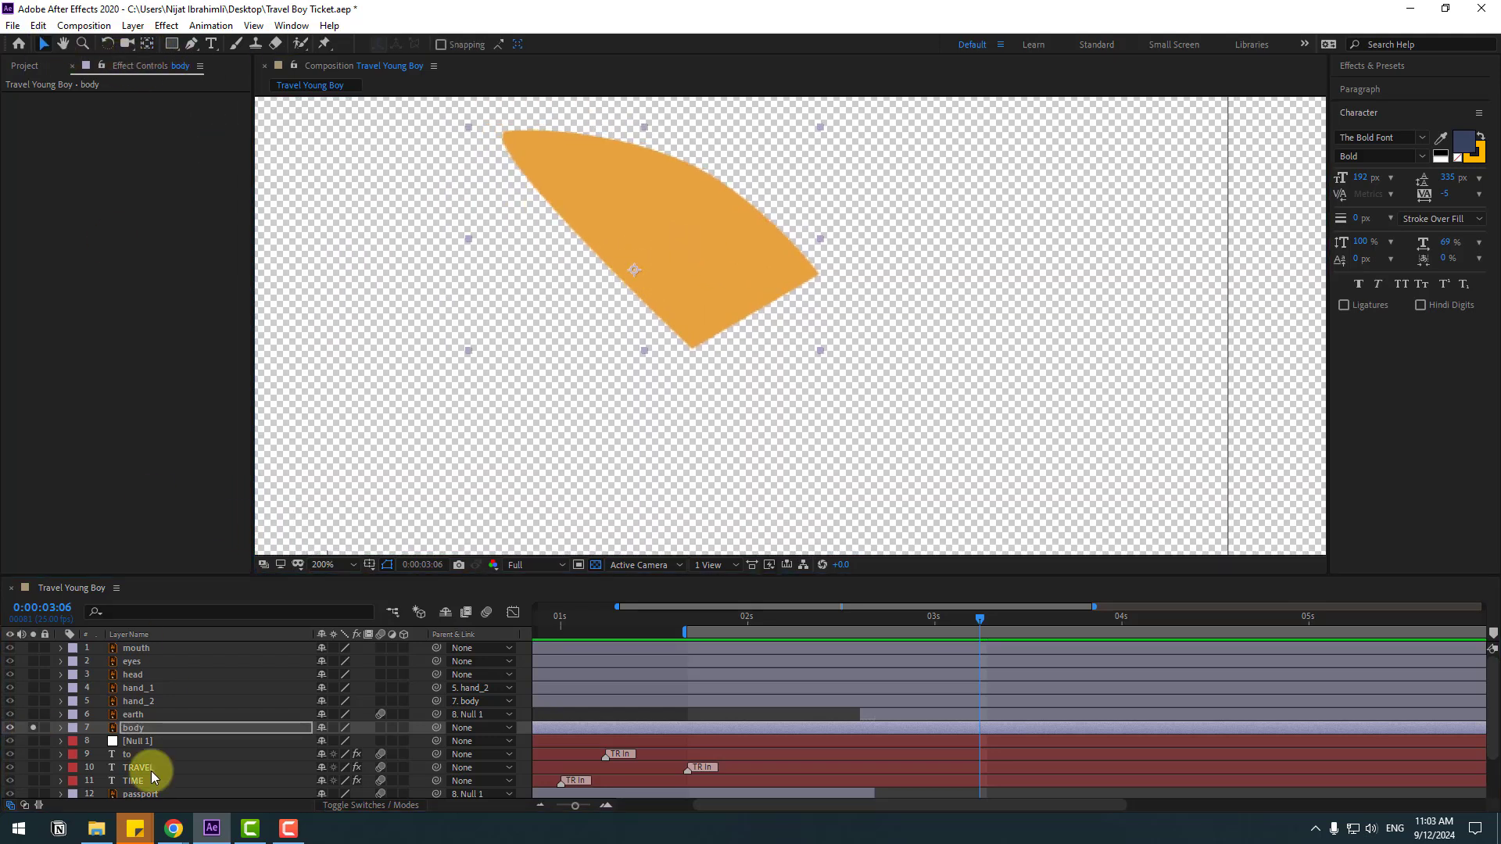
click(33, 728)
scroll(851, 293, down, 2)
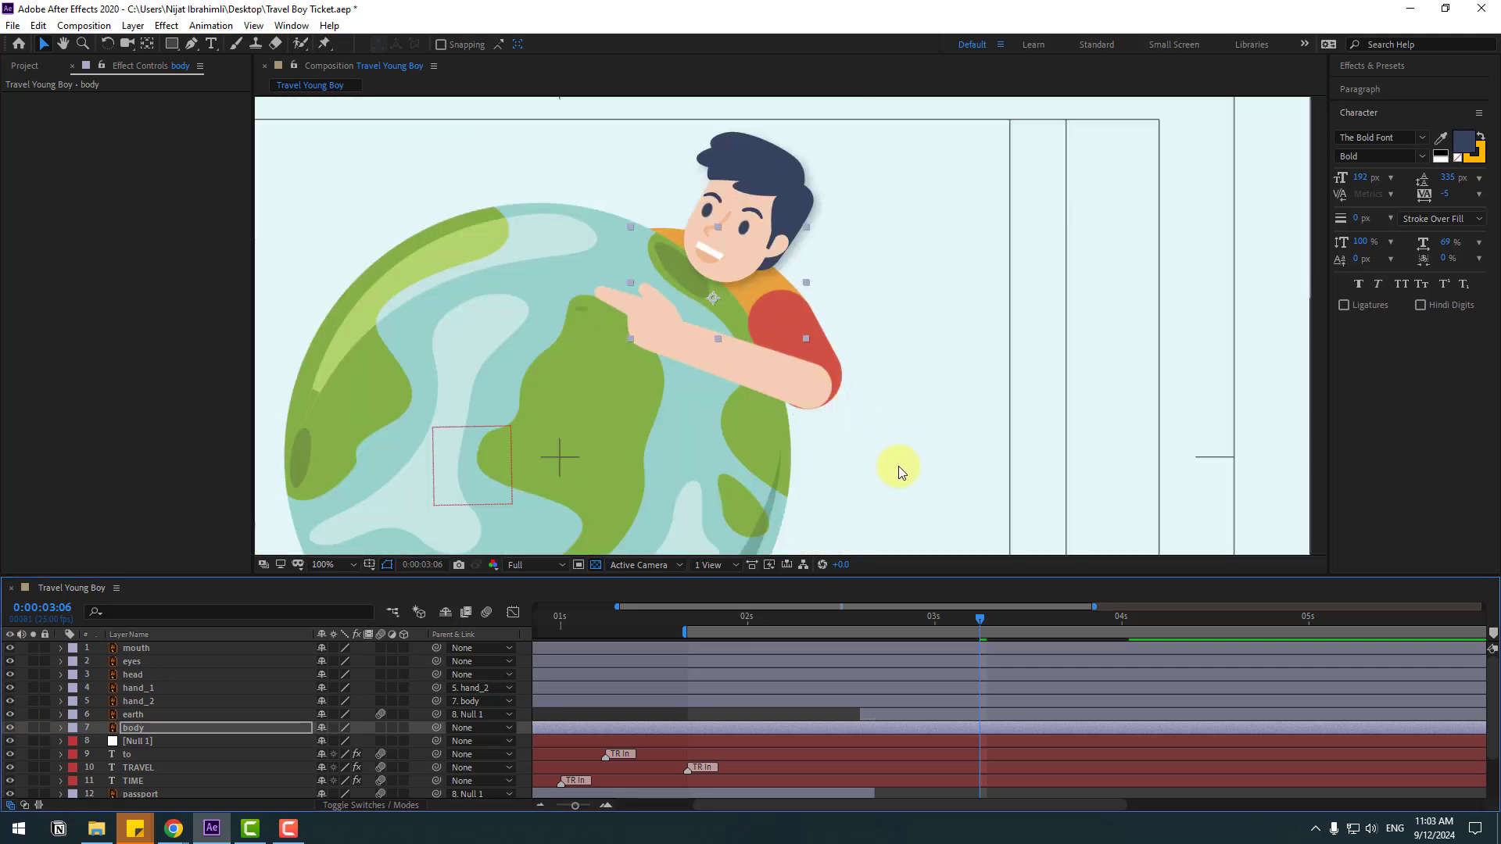
key(ctrl+s)
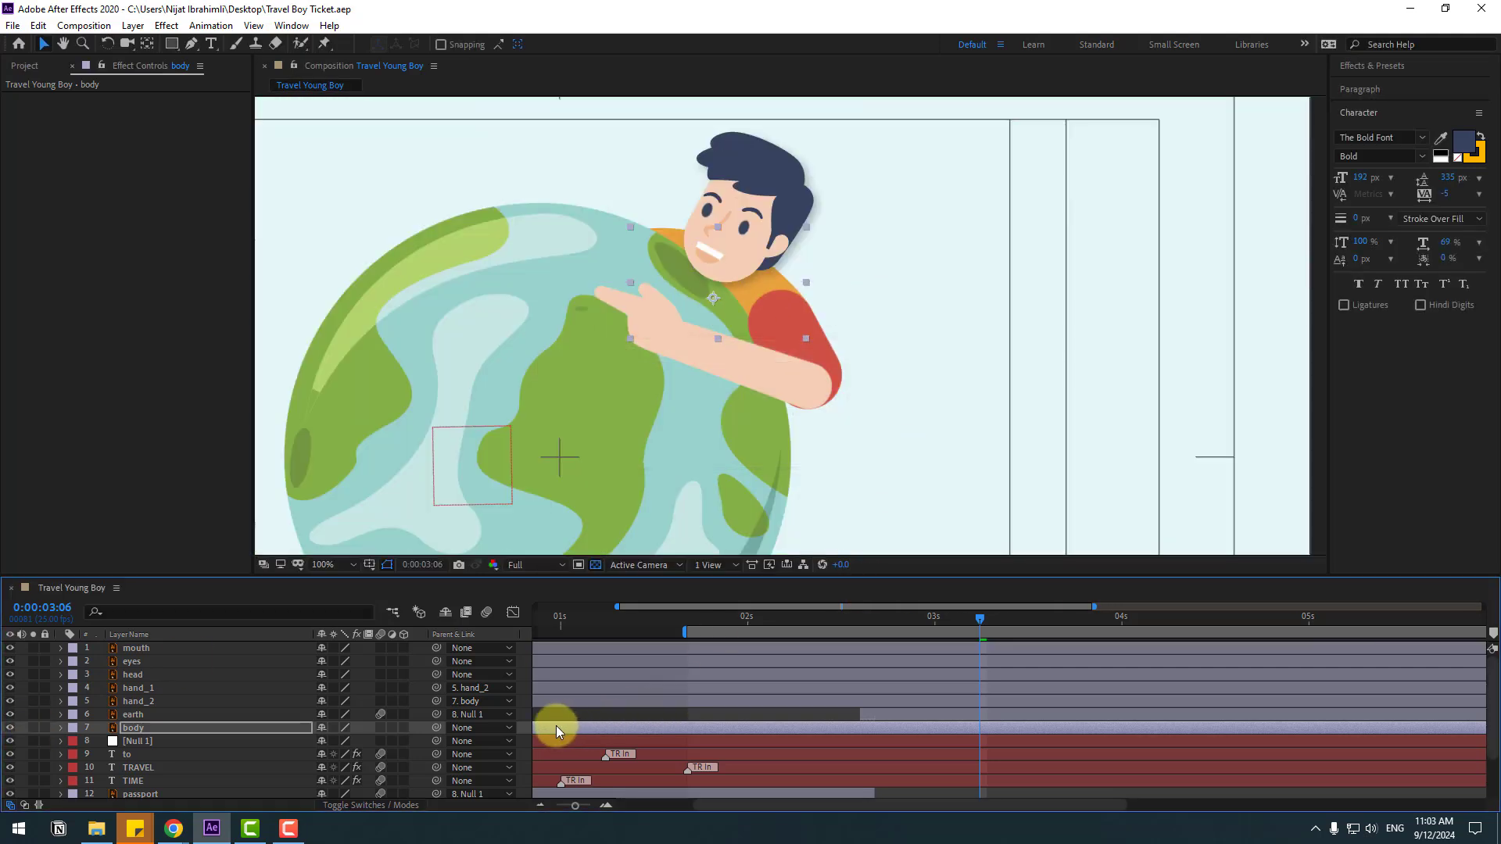
Shift the mouth, eyes, head, hand_1, hand_2 and body layers in time so they all start at 0:00:03:03
ctrl+click(141, 702)
ctrl+click(142, 700)
ctrl+click(141, 689)
ctrl+click(140, 698)
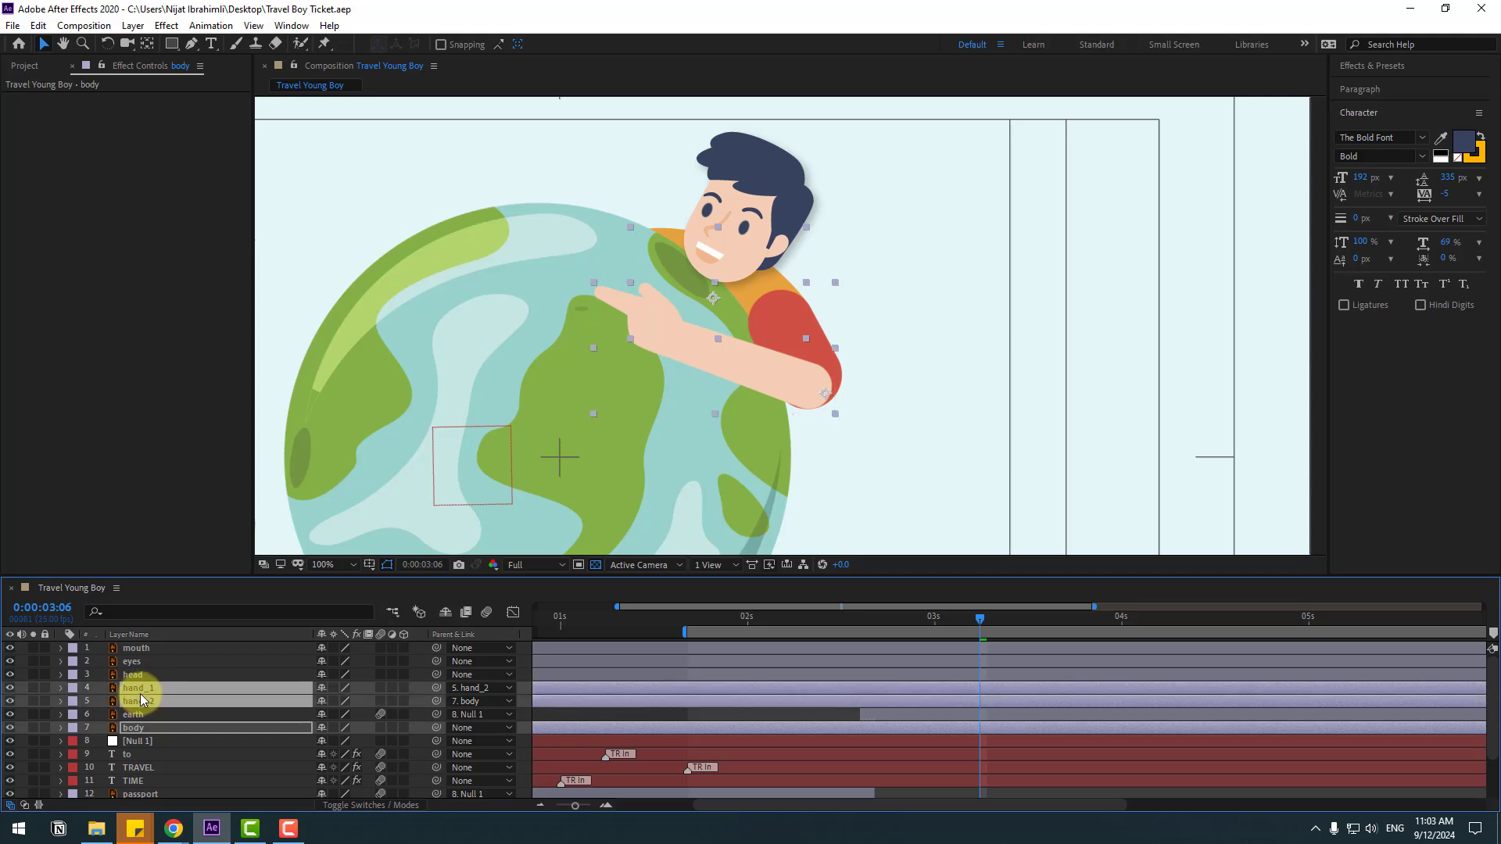
ctrl+click(137, 675)
ctrl+click(135, 661)
ctrl+click(136, 649)
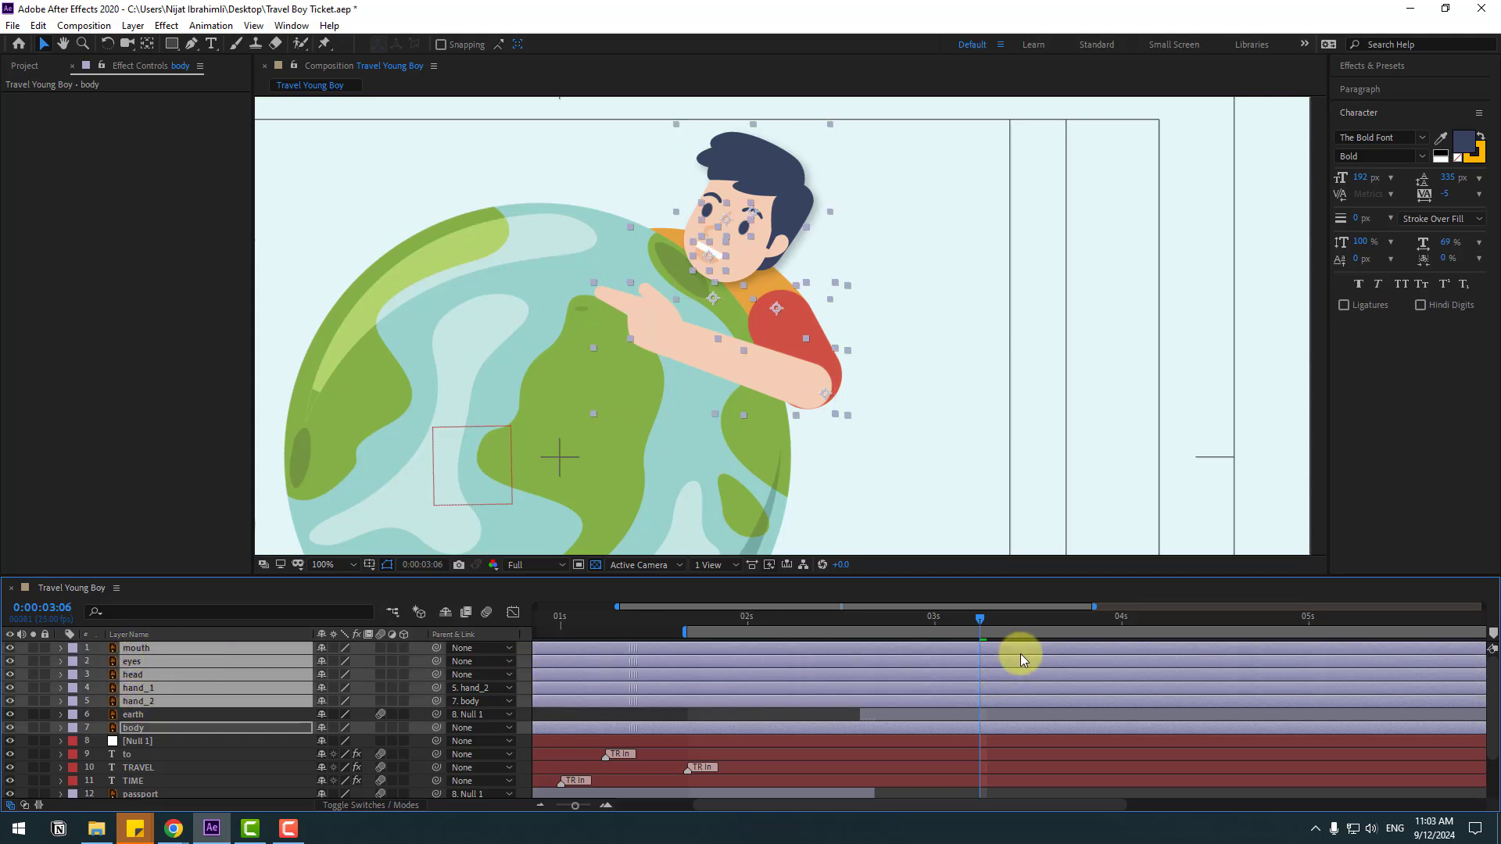
drag(1020, 654, 1105, 655)
click(844, 619)
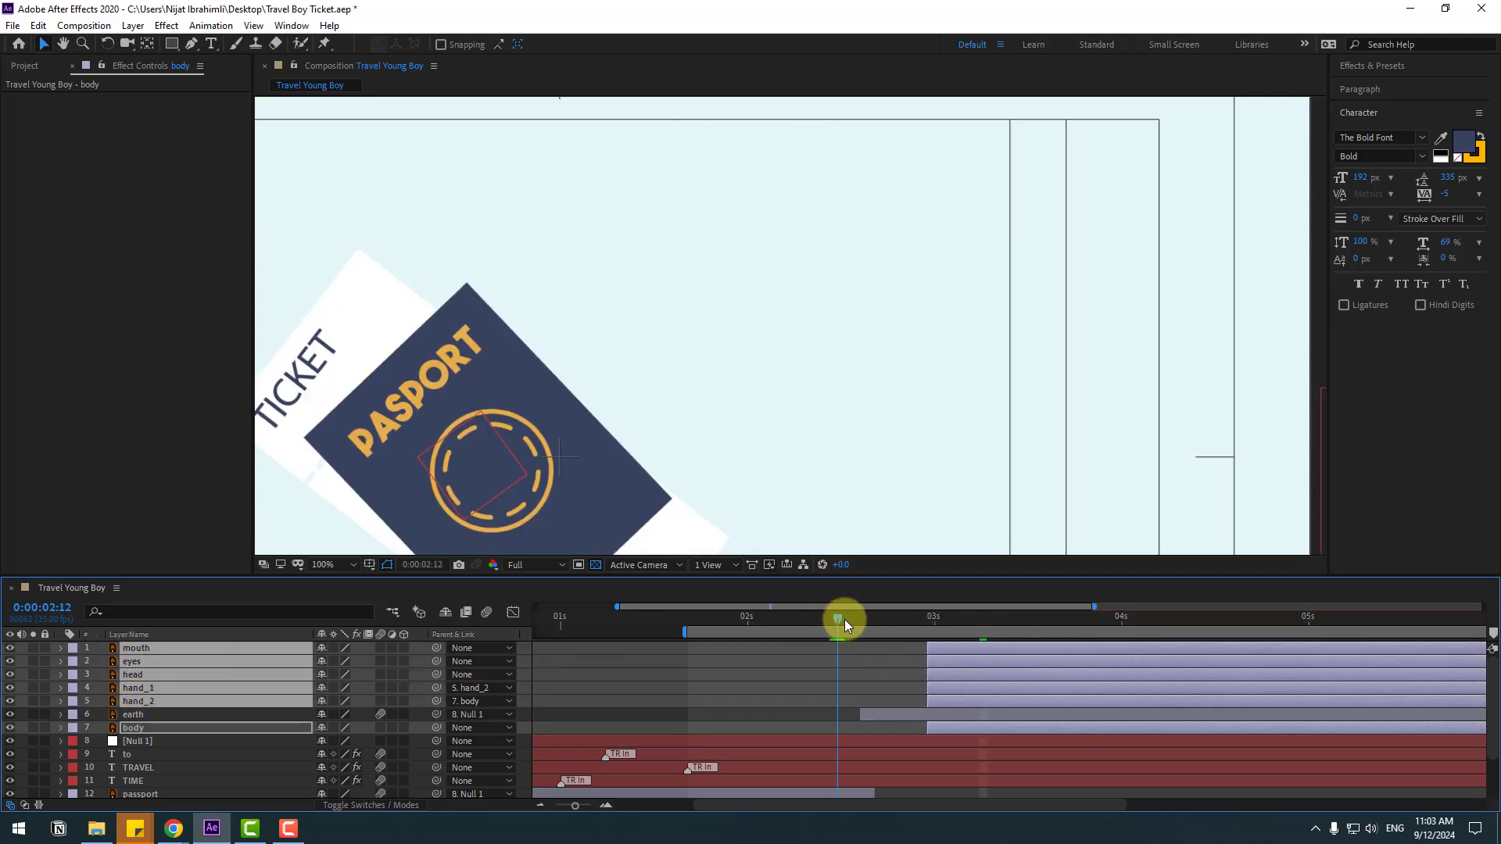
drag(844, 619, 980, 650)
scroll(852, 480, down, 1)
click(853, 623)
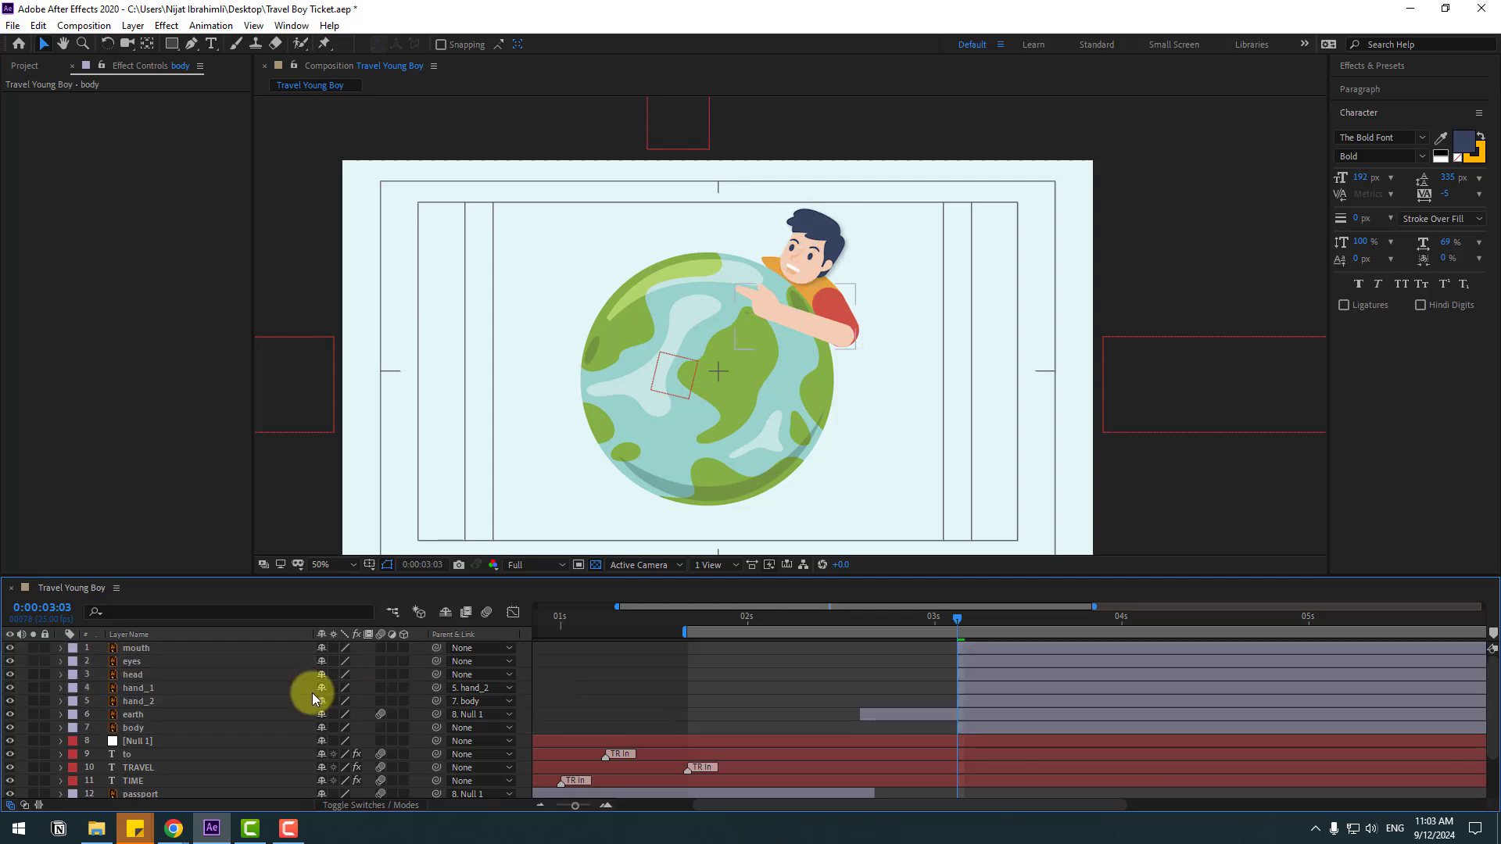
click(659, 701)
Parent the mouth and eyes layers to head, and parent head to body
click(143, 647)
ctrl+click(136, 663)
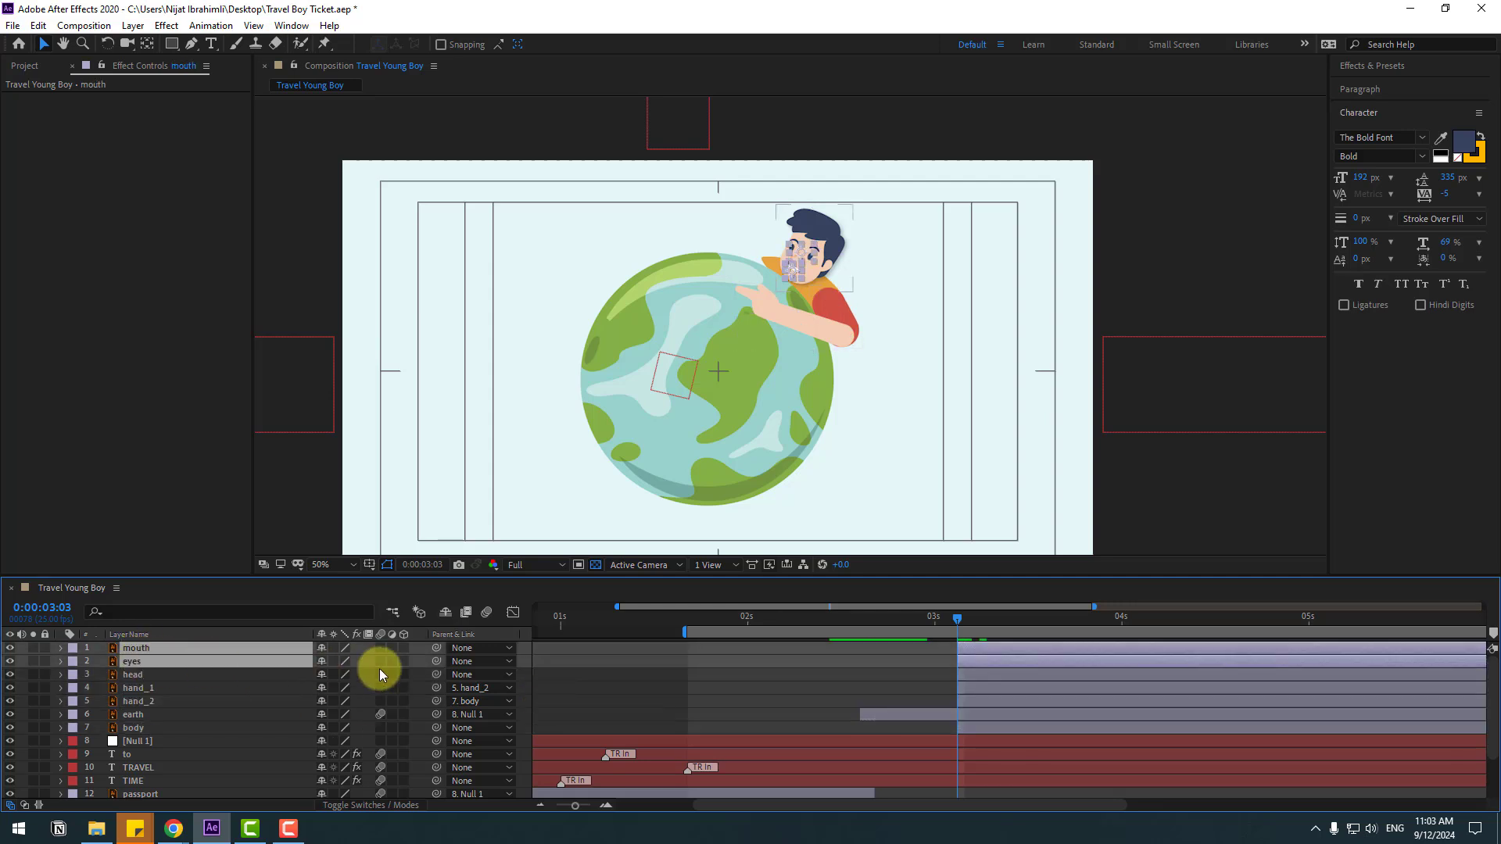
drag(434, 651, 127, 728)
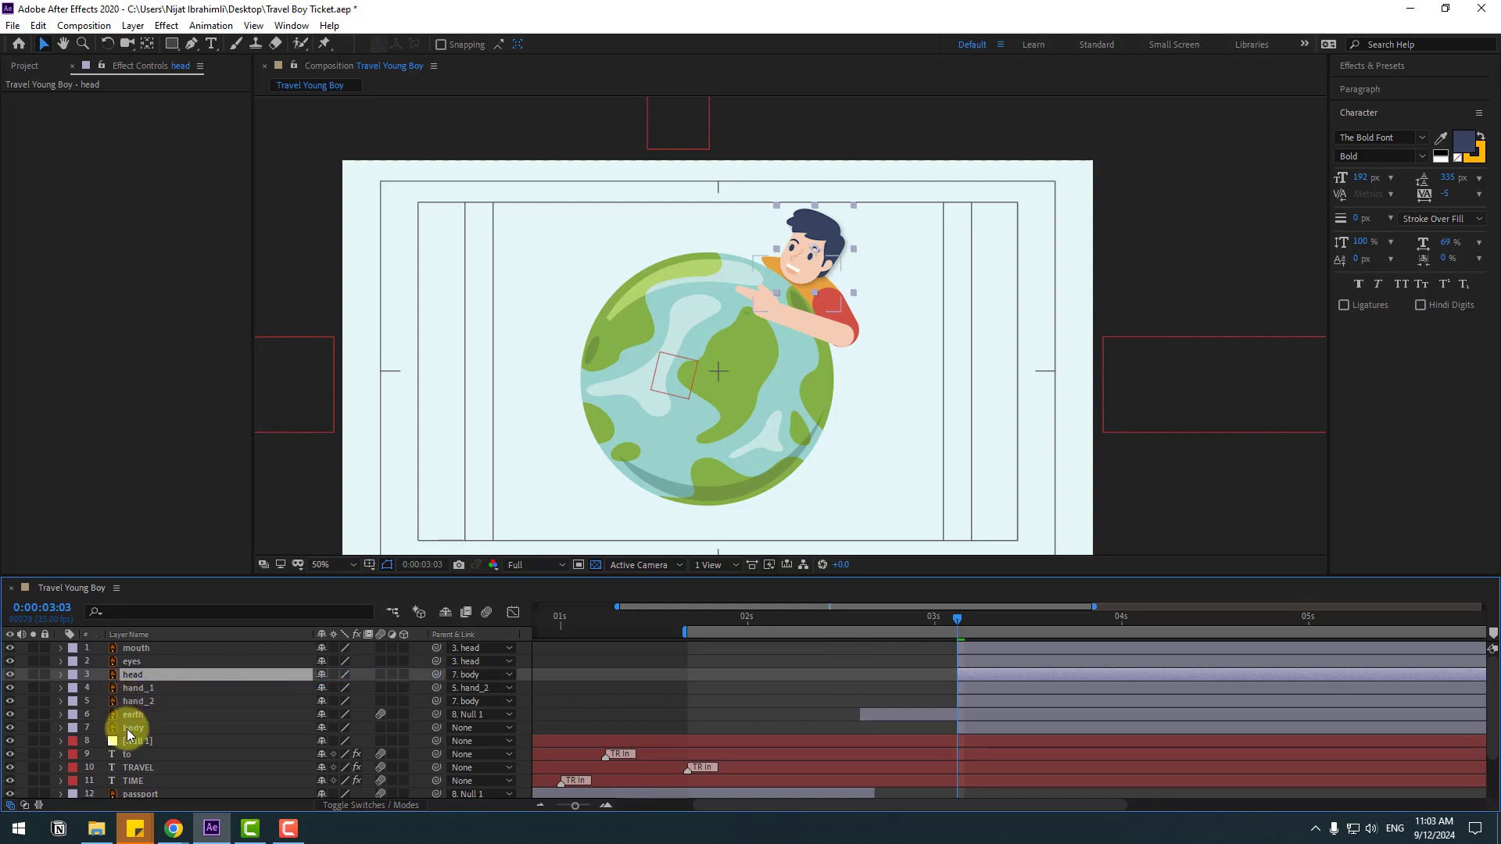
Isolate the head layer, move its anchor point to the chin area beside the mouth, and show all layers again
click(32, 674)
scroll(866, 311, up, 4)
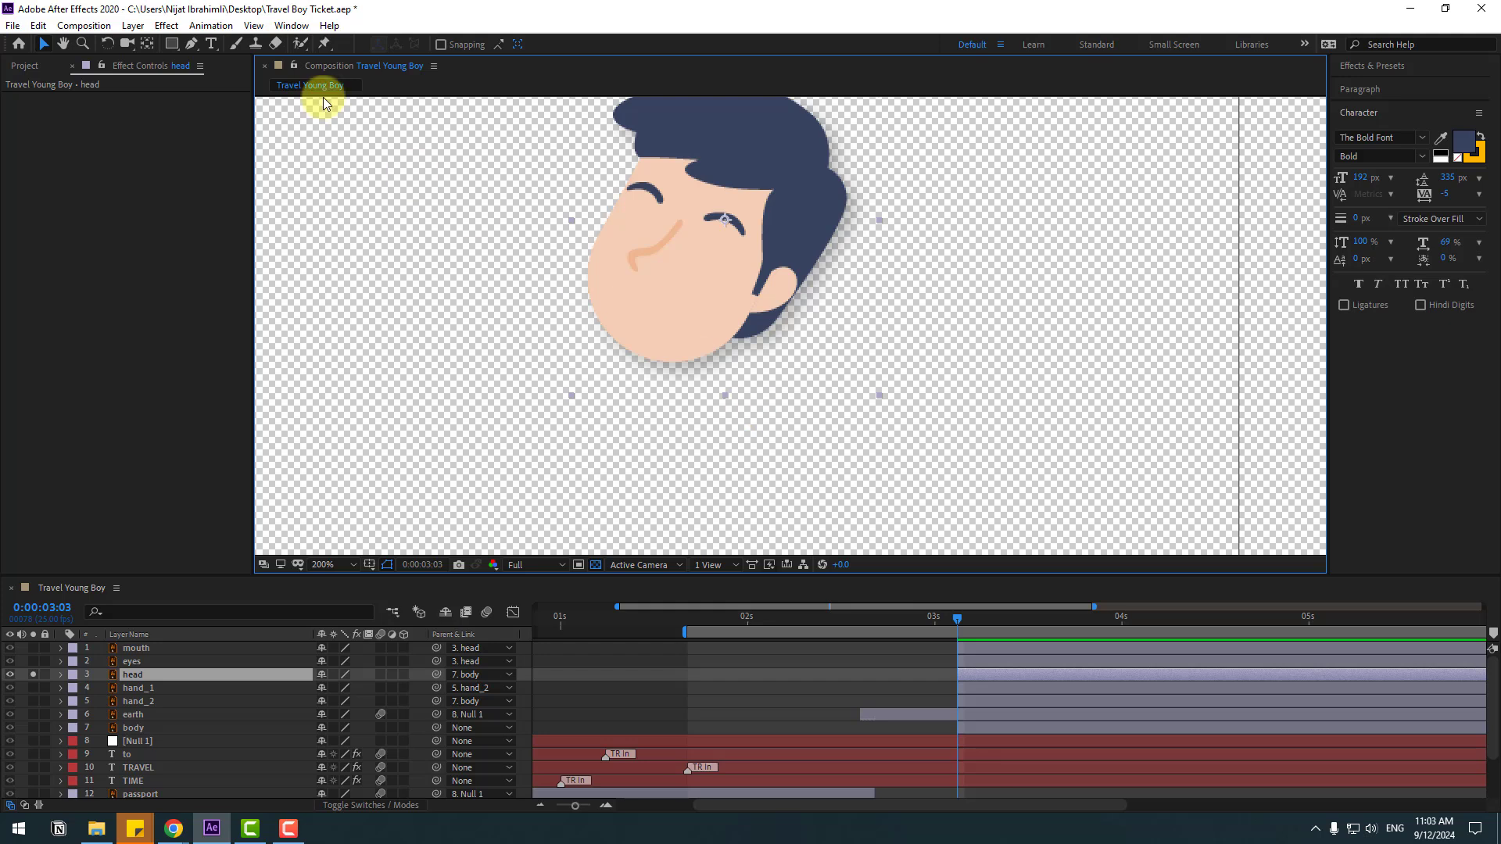
key(y)
drag(728, 232, 657, 333)
click(33, 675)
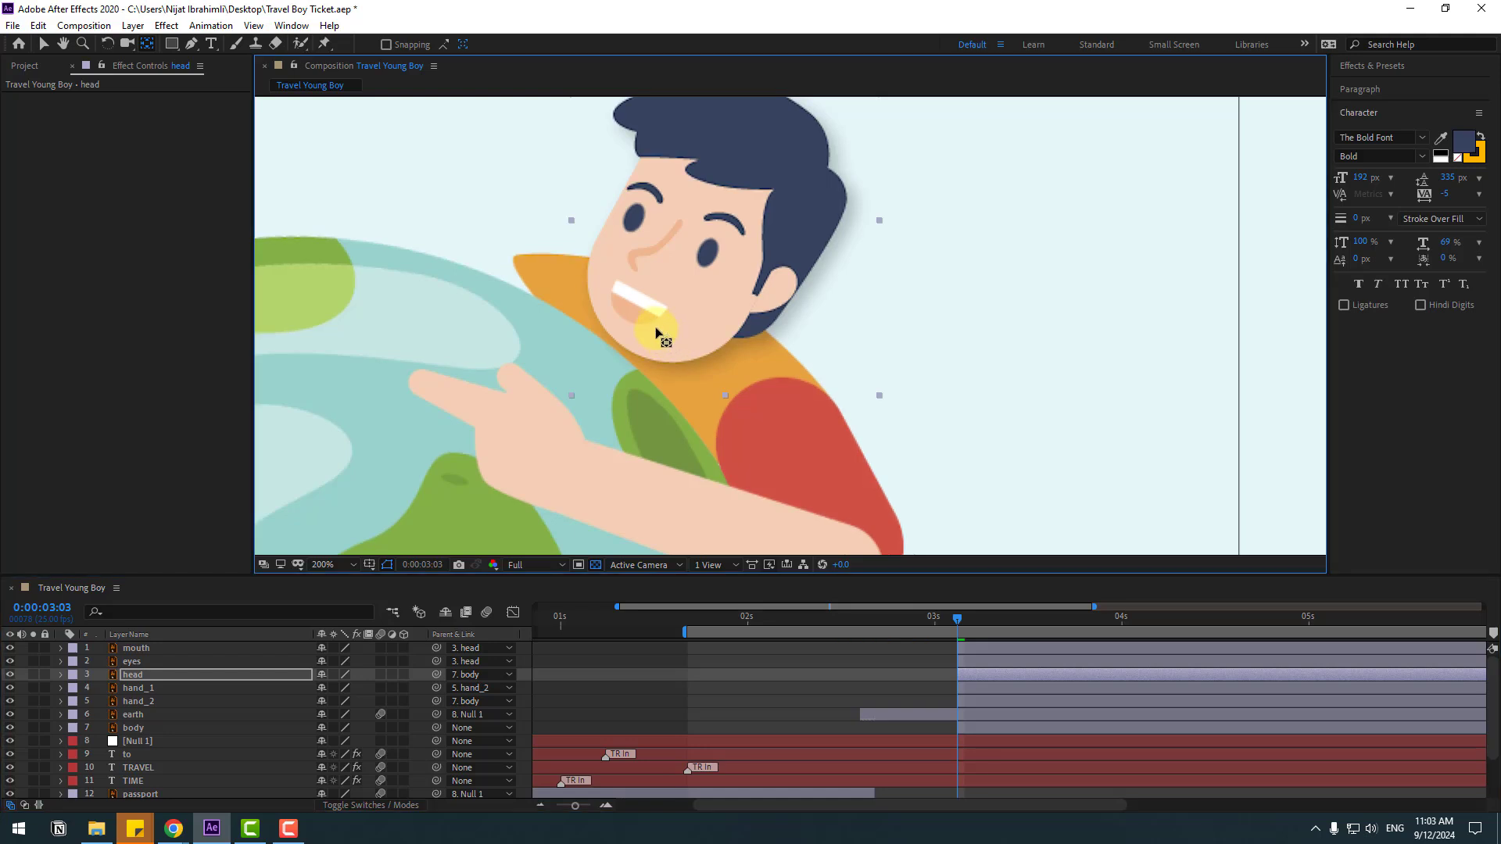
Test the head's rotation around its new anchor point and undo the rotation
click(128, 677)
key(r)
mouse_move(349, 689)
mouse_down()
mouse_move(336, 687)
mouse_move(358, 695)
mouse_up()
key(ctrl+z)
click(51, 46)
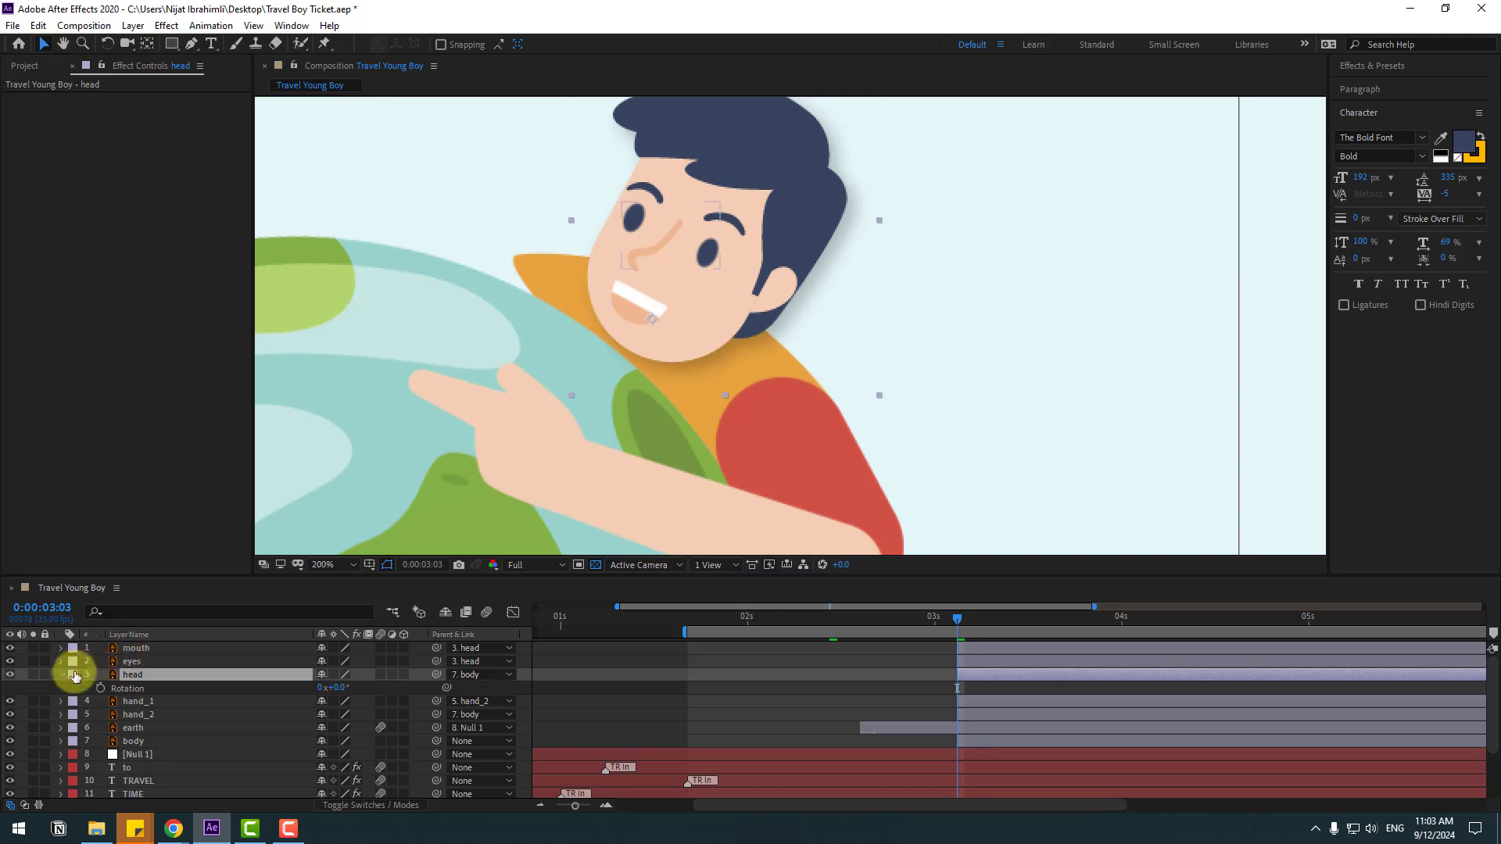
click(75, 677)
scroll(739, 401, down, 2)
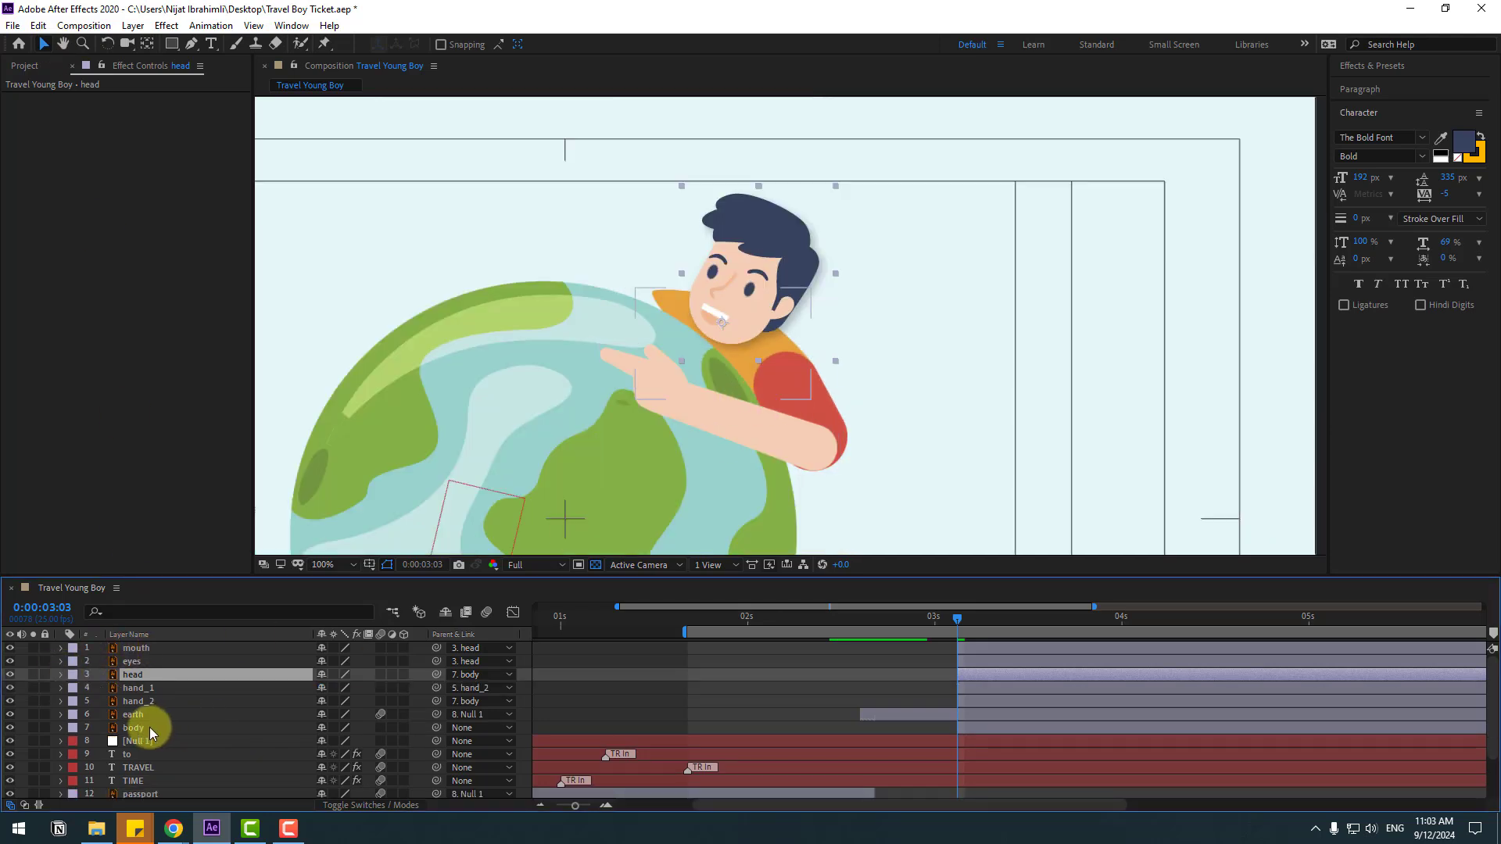
Nudge the body down to about 1158.7, 348.9 and keyframe this resting position at 0:00:04:11
click(152, 733)
drag(960, 630, 1181, 615)
click(776, 380)
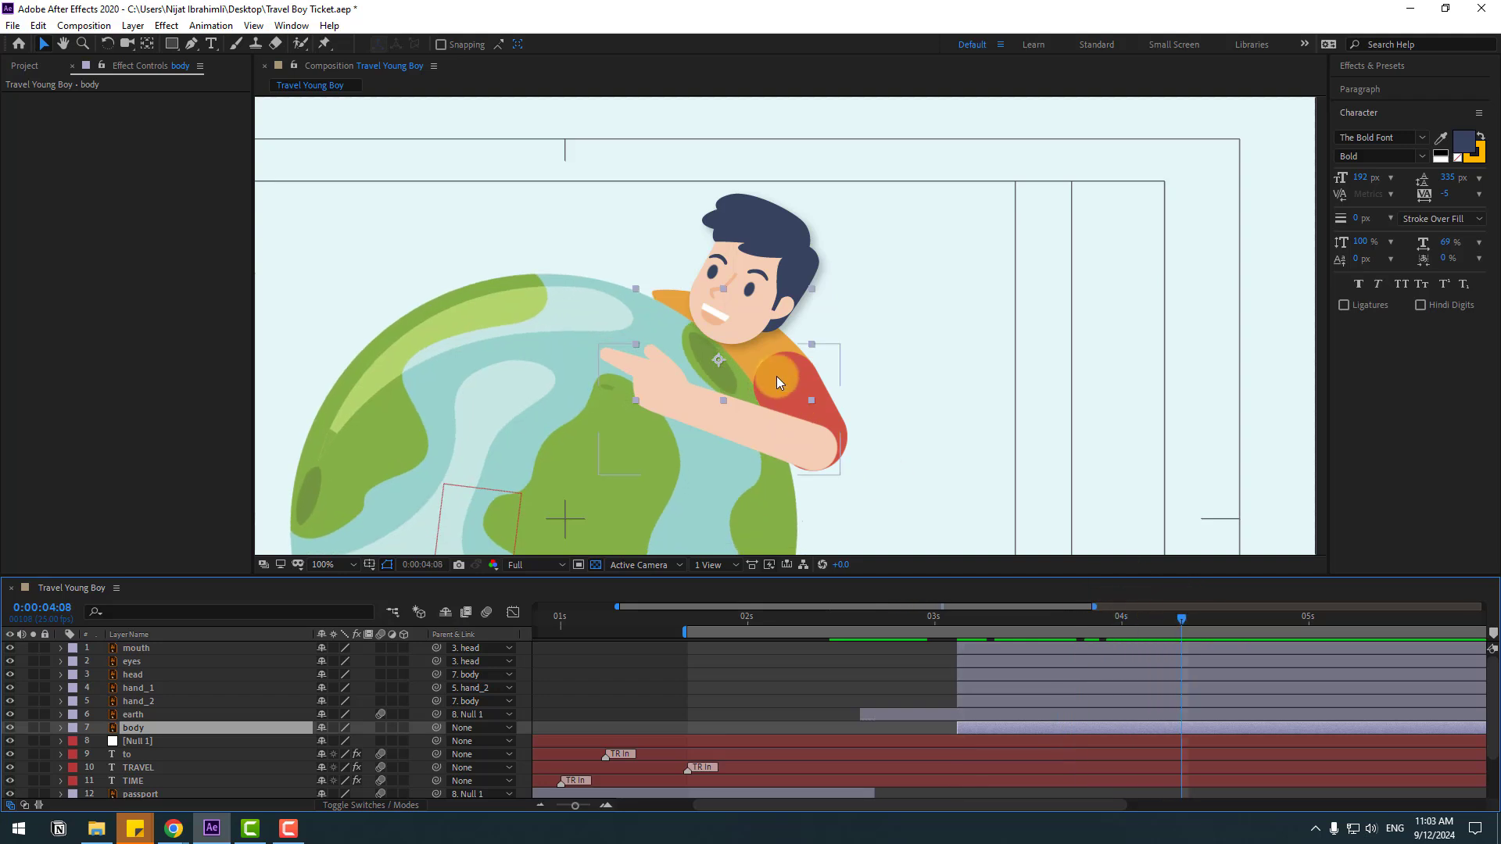
drag(726, 368, 723, 374)
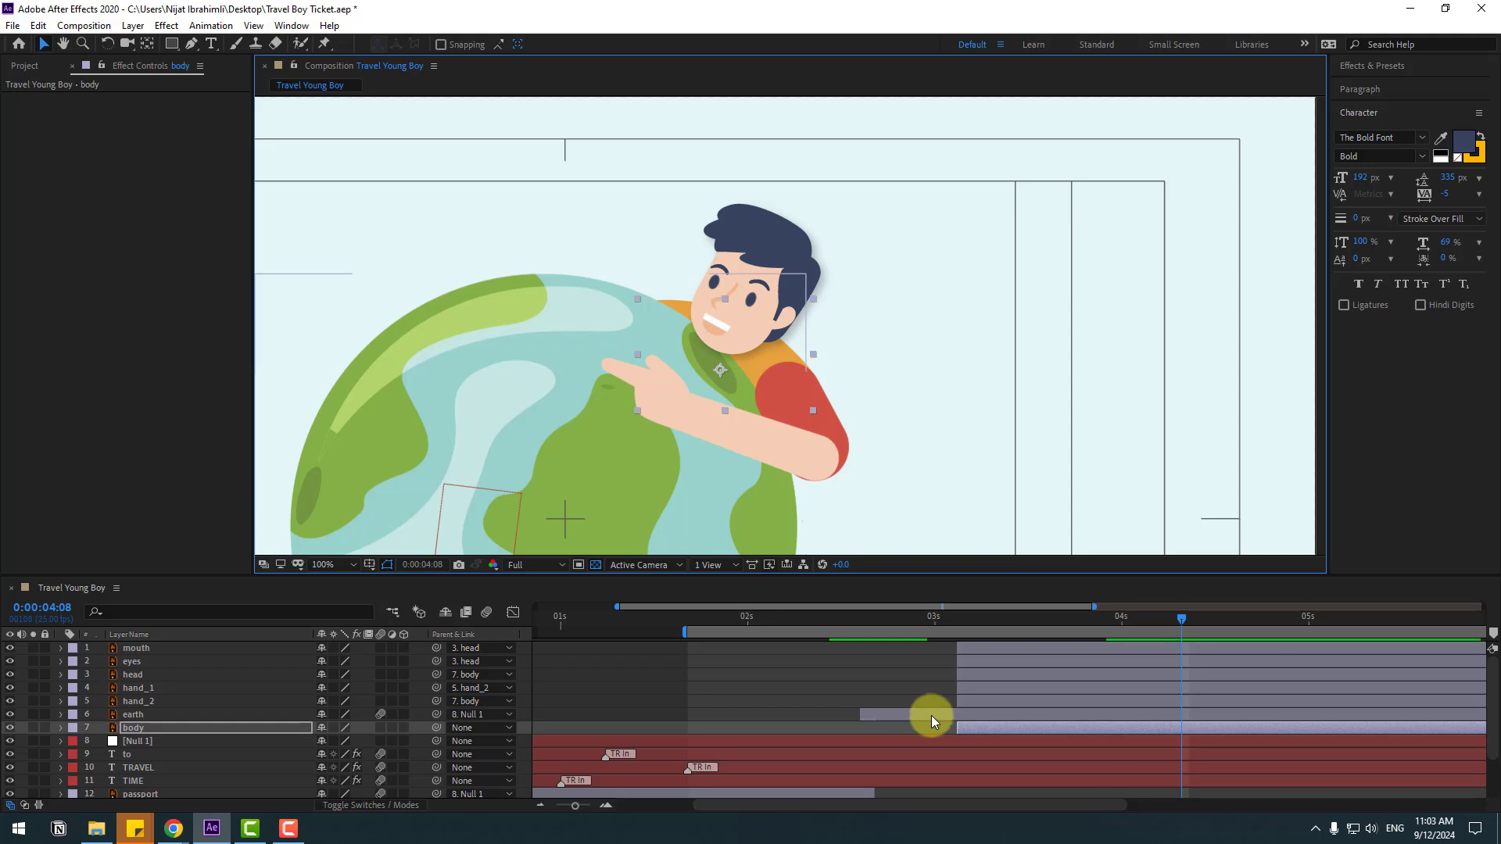
key(p)
click(100, 742)
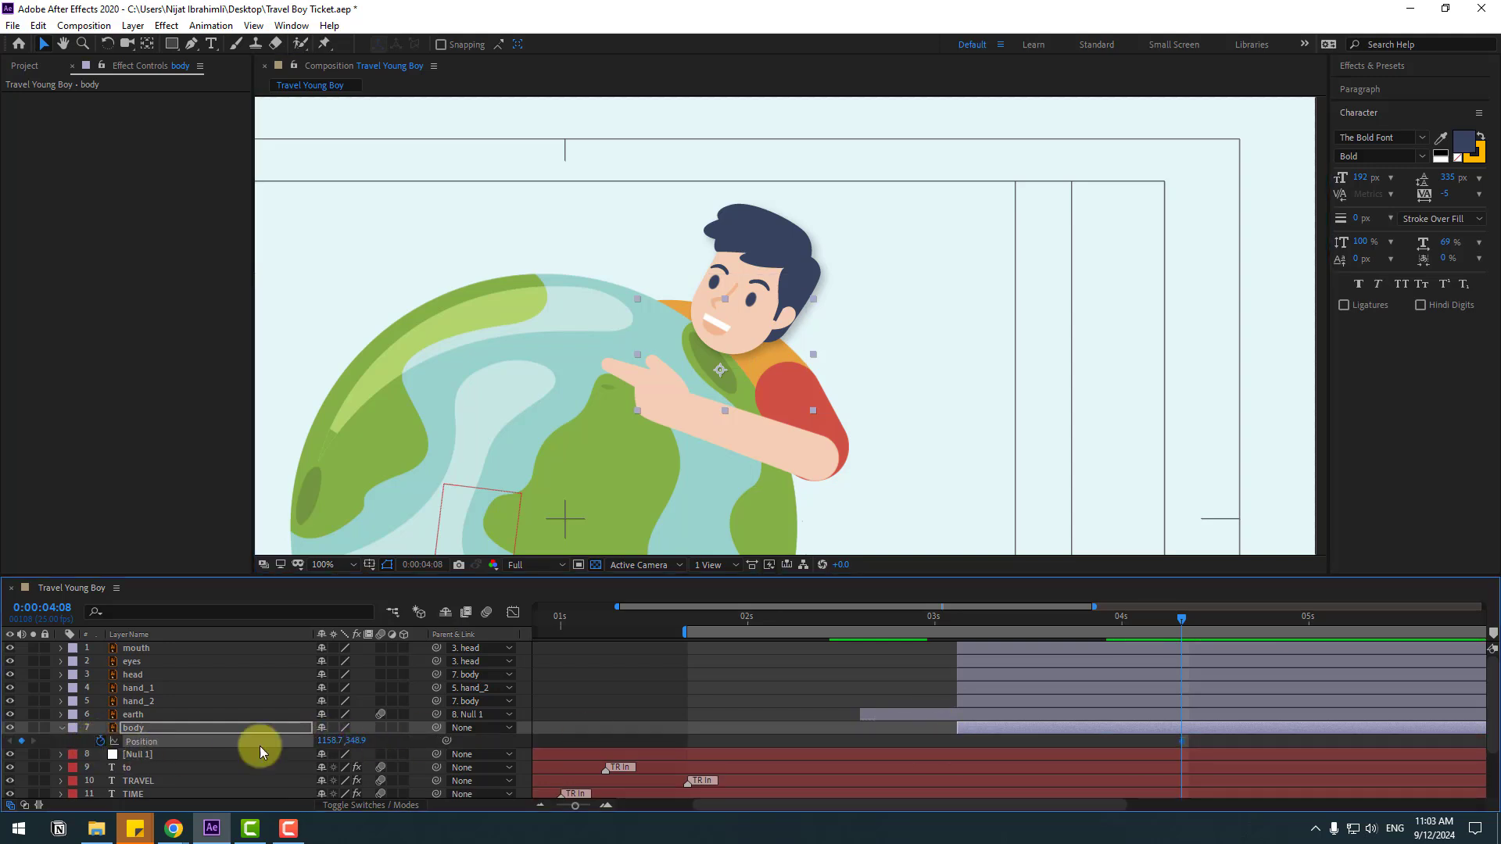
drag(1184, 743, 1204, 741)
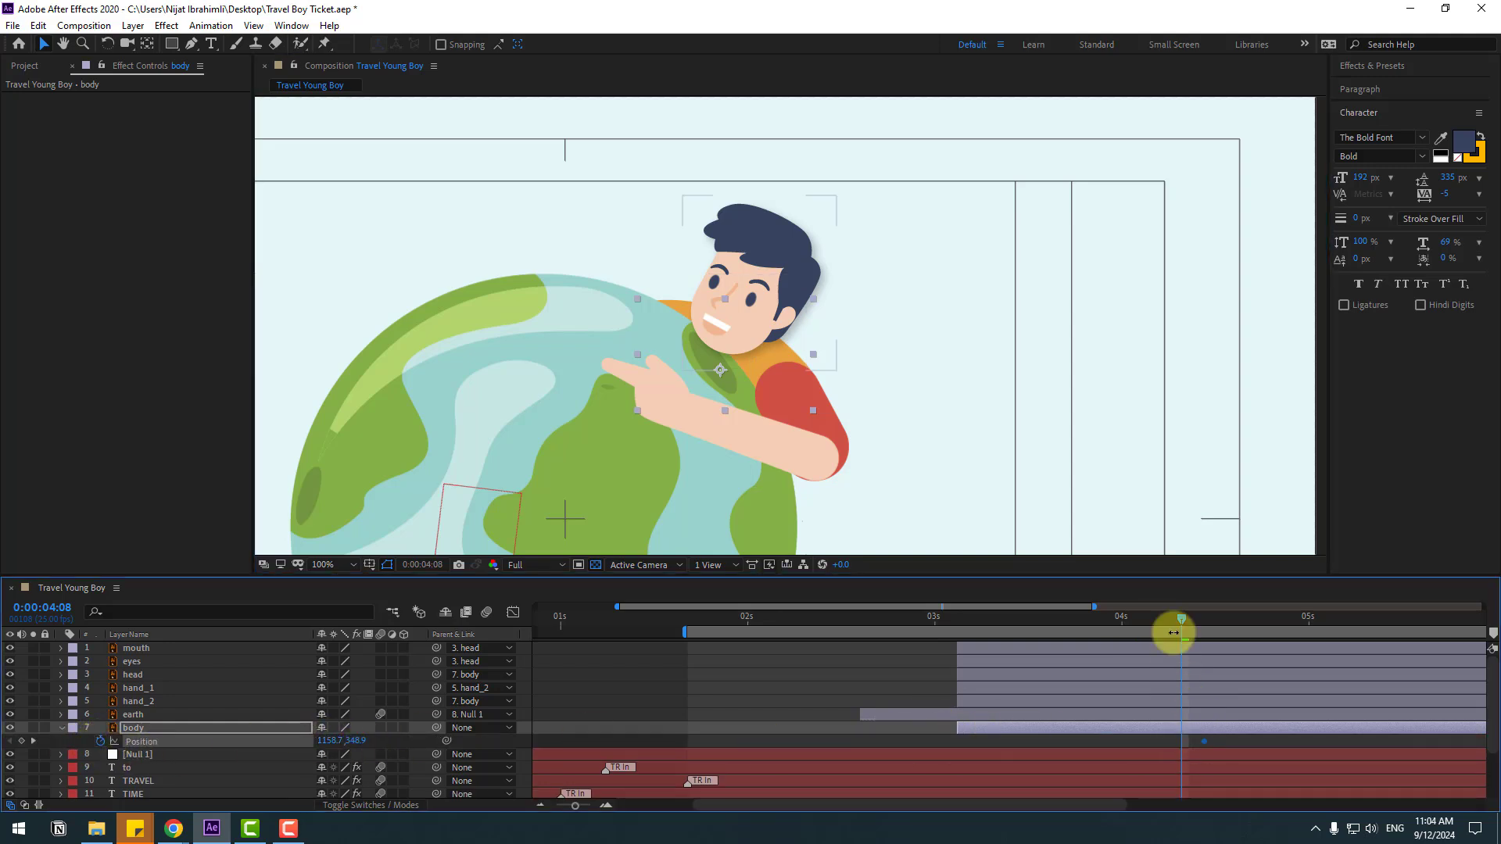
At 0:00:03:22, move the body over the earth to about 1058.7, 463.9 as its starting position keyframe
click(1093, 622)
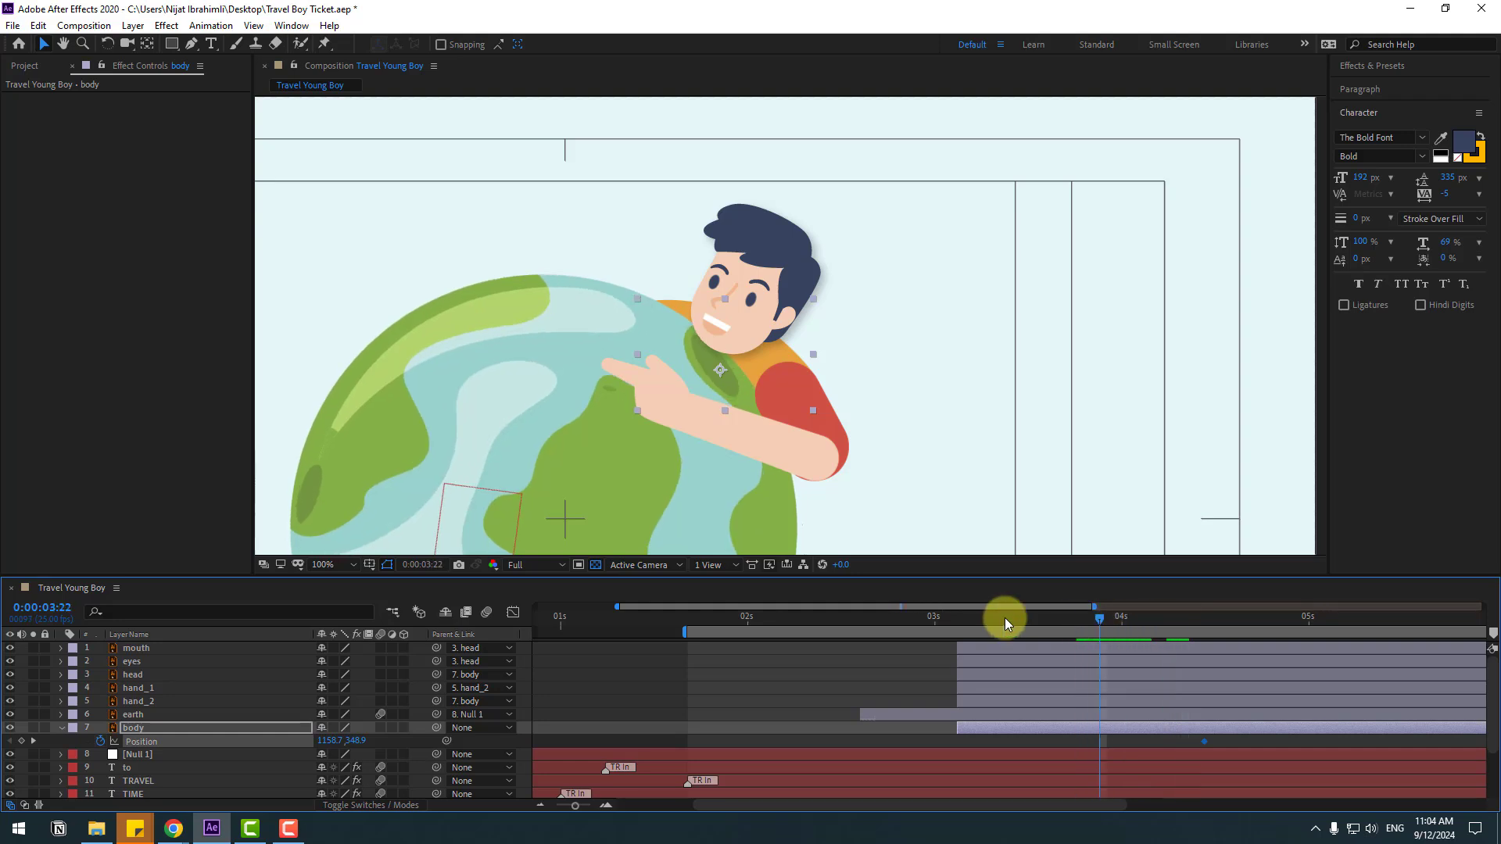
drag(719, 368, 639, 461)
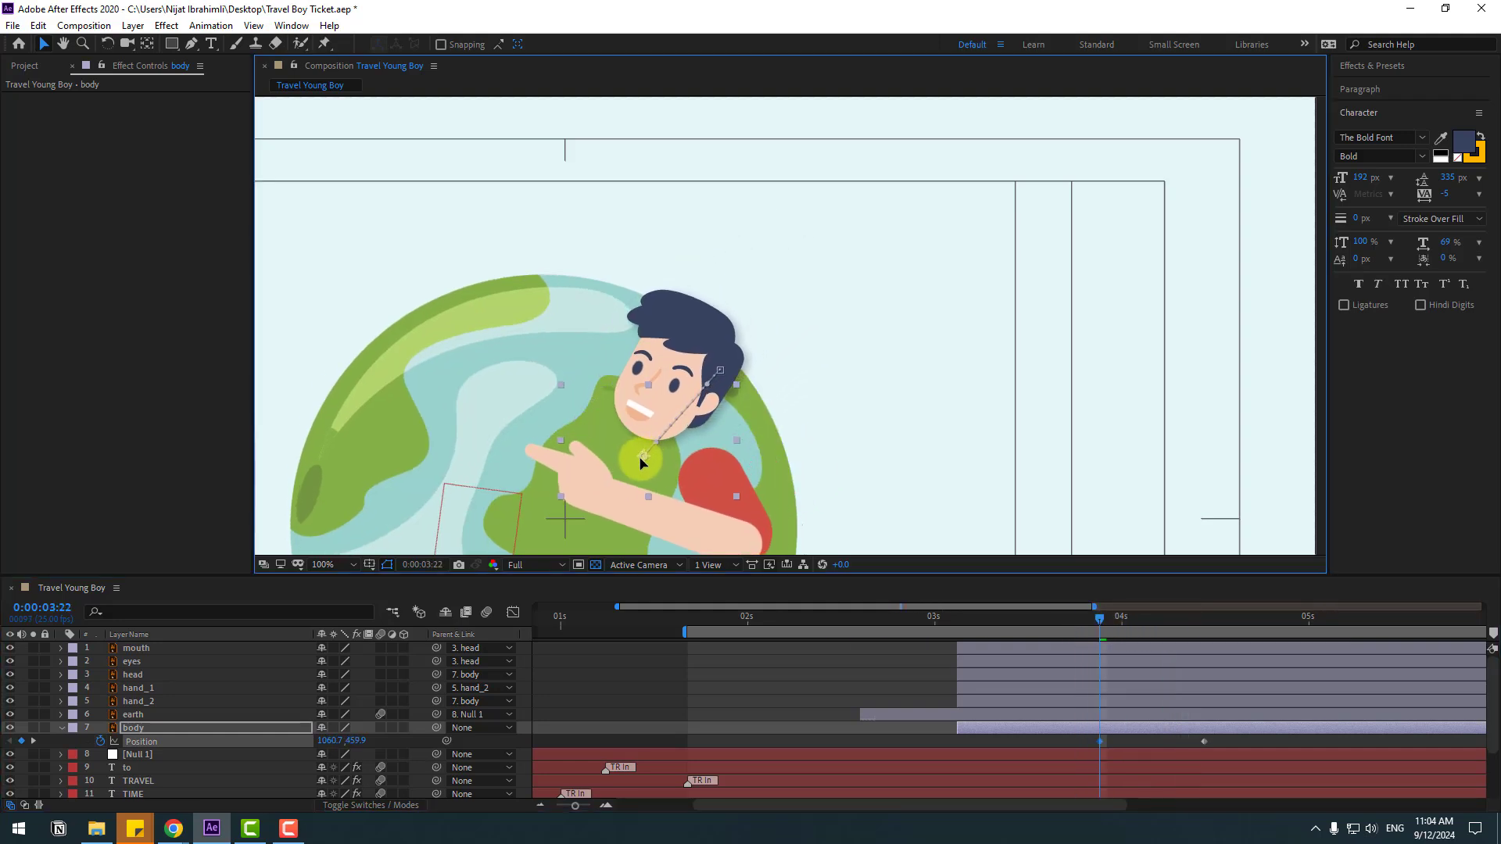
click(1085, 622)
mouse_move(1096, 623)
mouse_down()
mouse_move(1220, 624)
mouse_move(1107, 641)
mouse_up()
Apply Easy Ease with a steep early speed peak to both body position keyframes, and start the work area just before them
click(1204, 741)
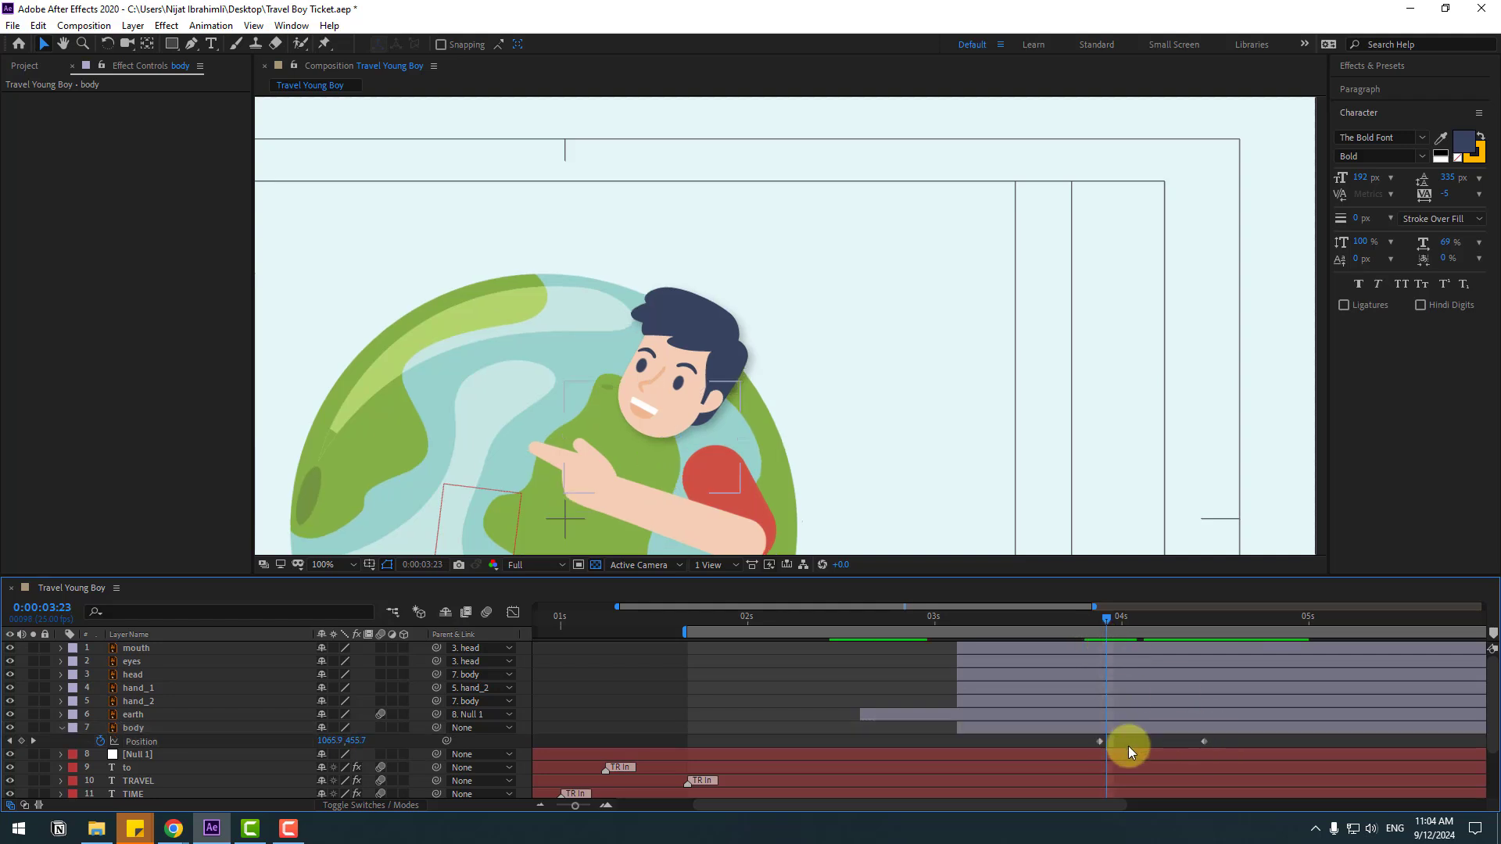
right_click(1099, 744)
mouse_move(1110, 731)
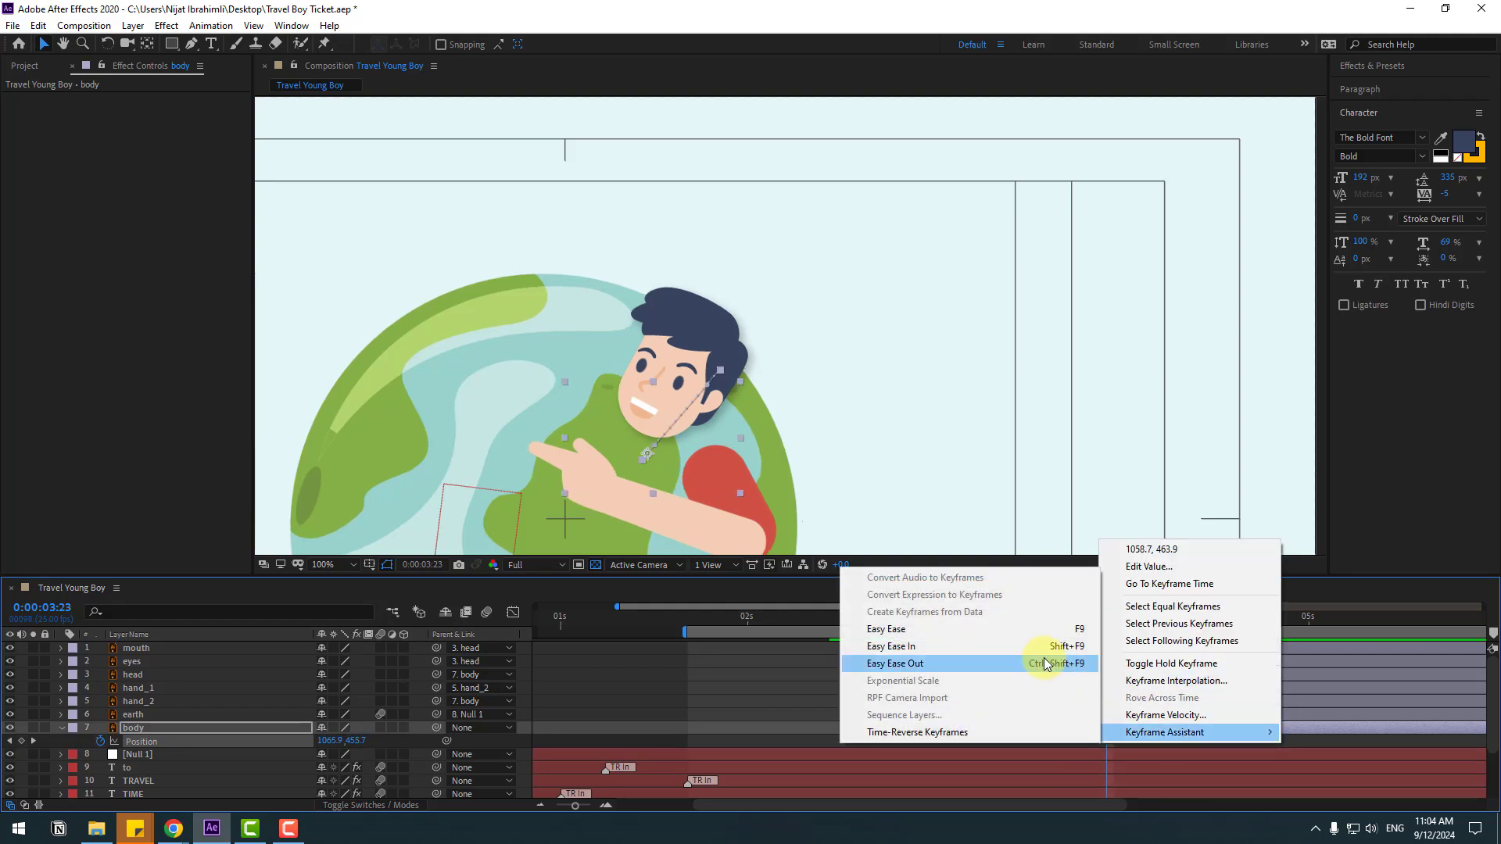
click(987, 624)
click(513, 612)
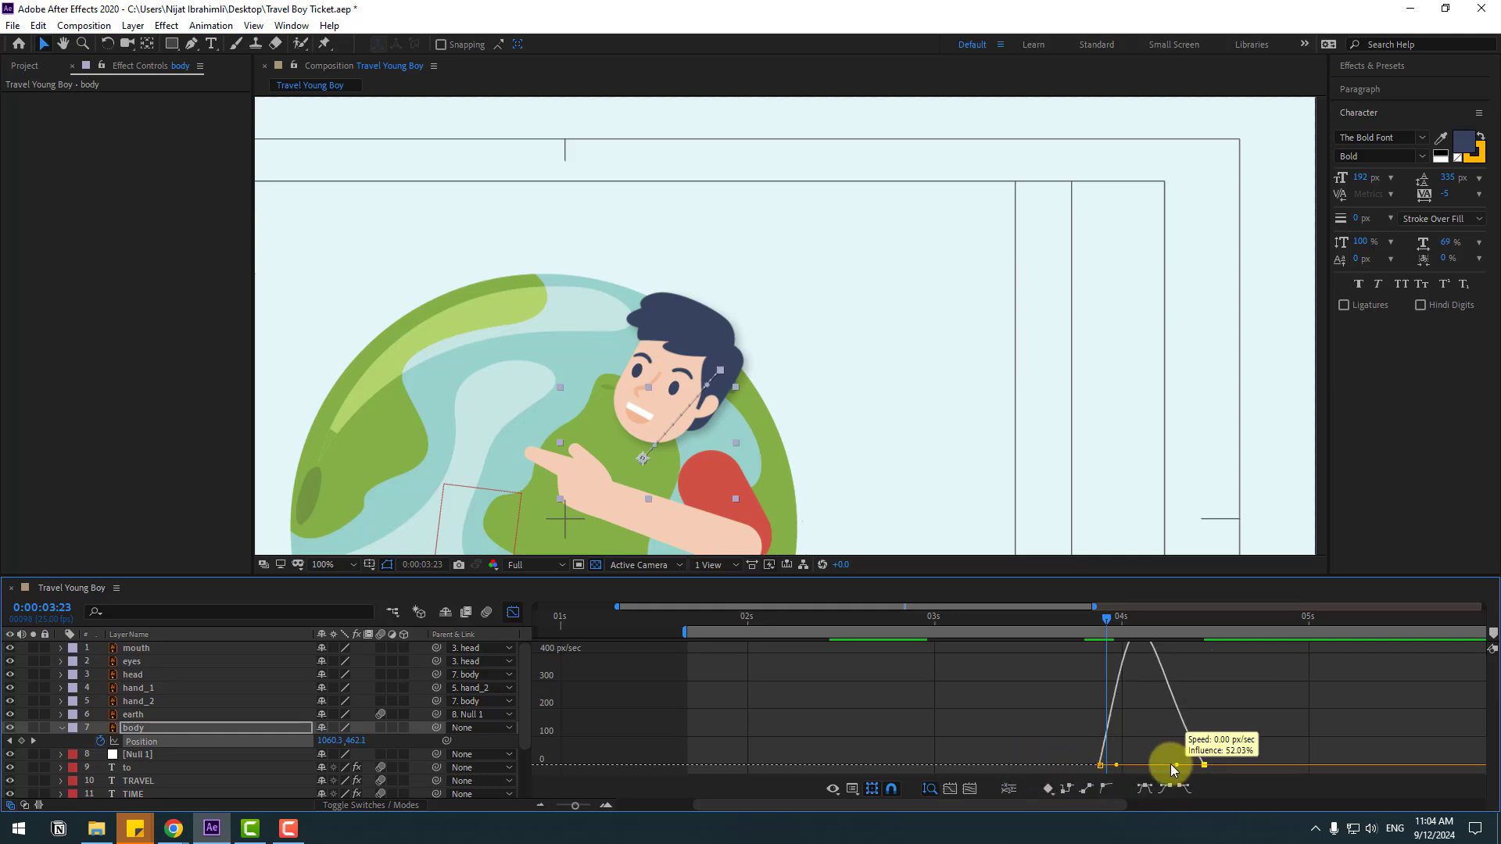
drag(1170, 763, 1156, 764)
drag(674, 633, 1052, 633)
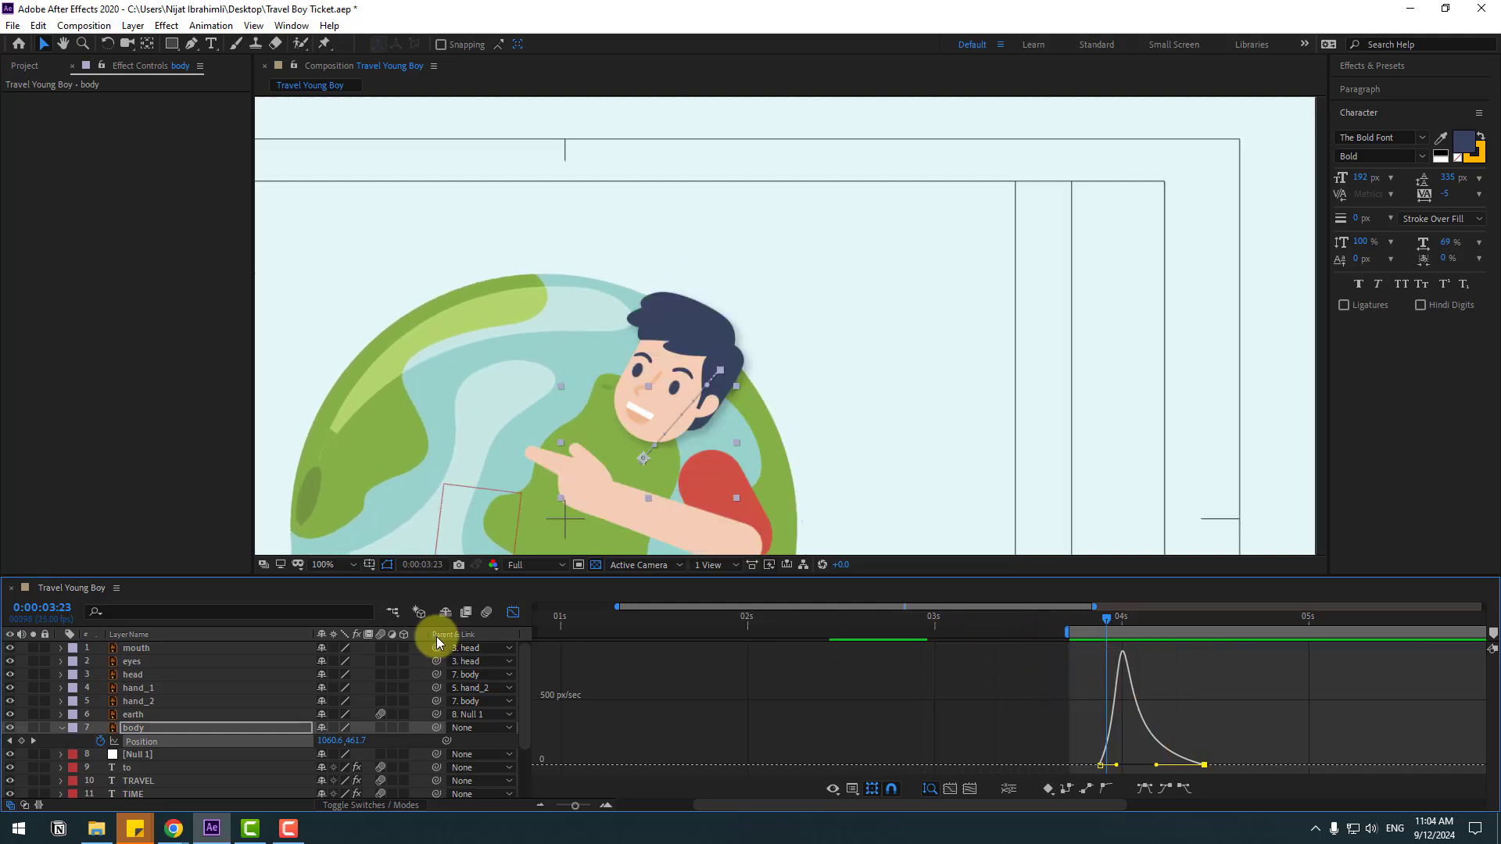
click(512, 613)
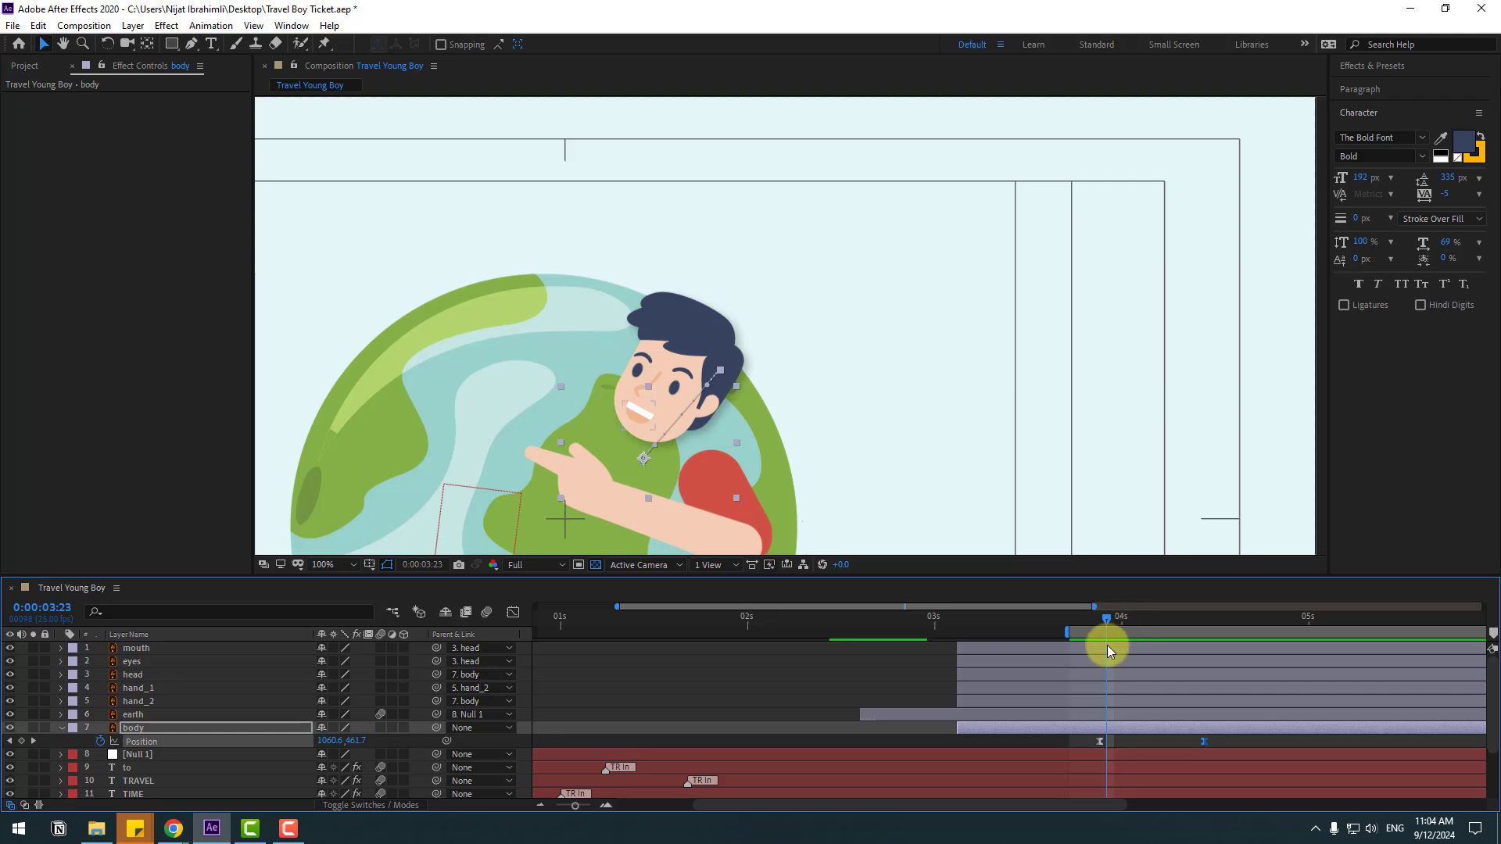
Add a body rotation keyframe of -28° at 0:00:03:22
key(shift+r)
drag(1105, 621, 1100, 621)
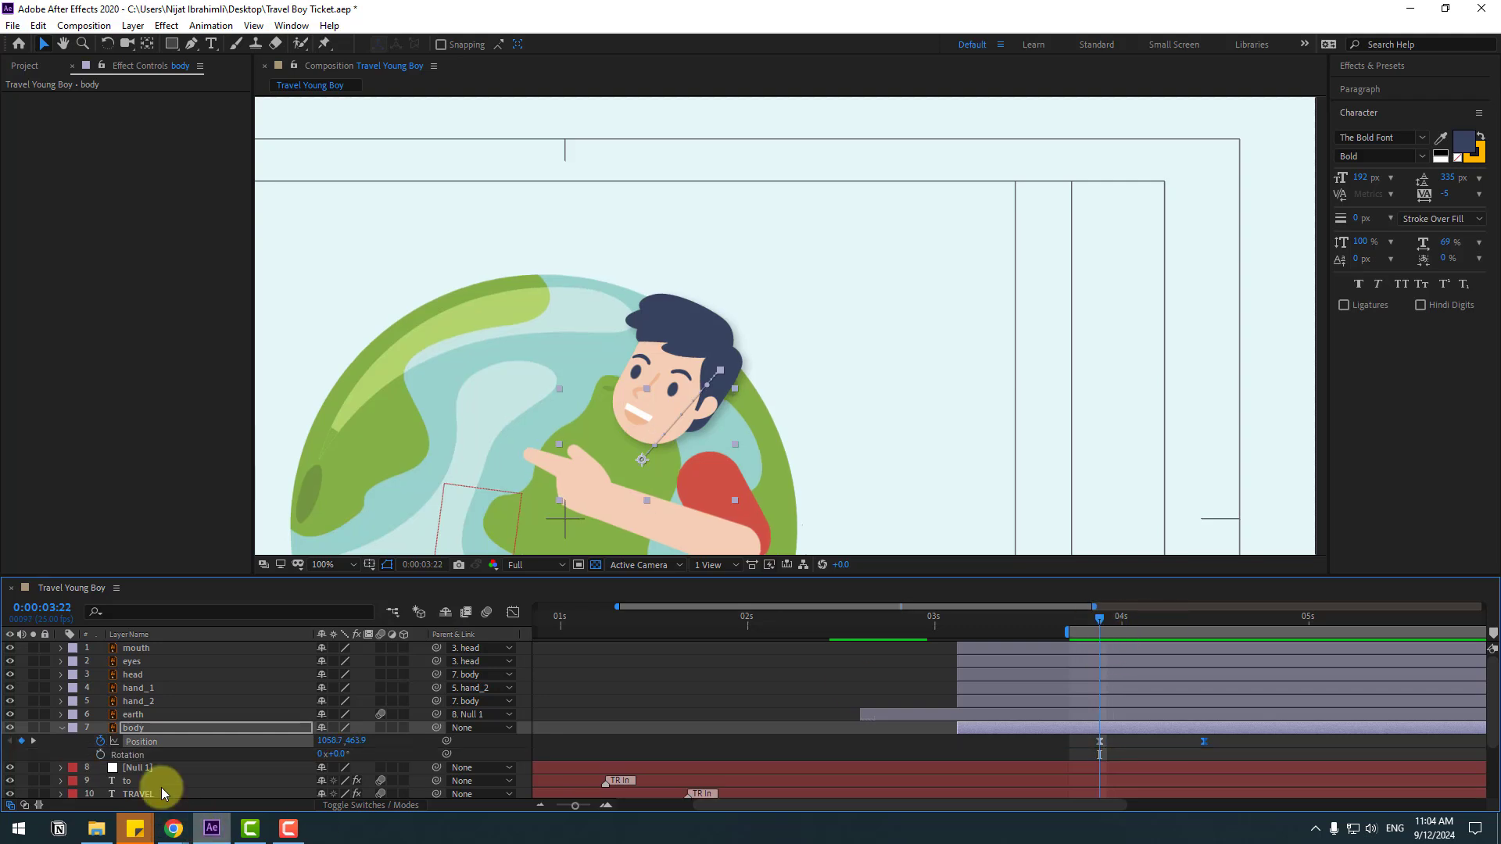
click(100, 754)
drag(335, 754, 311, 754)
Keyframe the body's rotation with a slight overshoot at 0:00:04:11 settling to 0° at 0:00:04:16, and preview the motion
drag(1099, 620, 1204, 621)
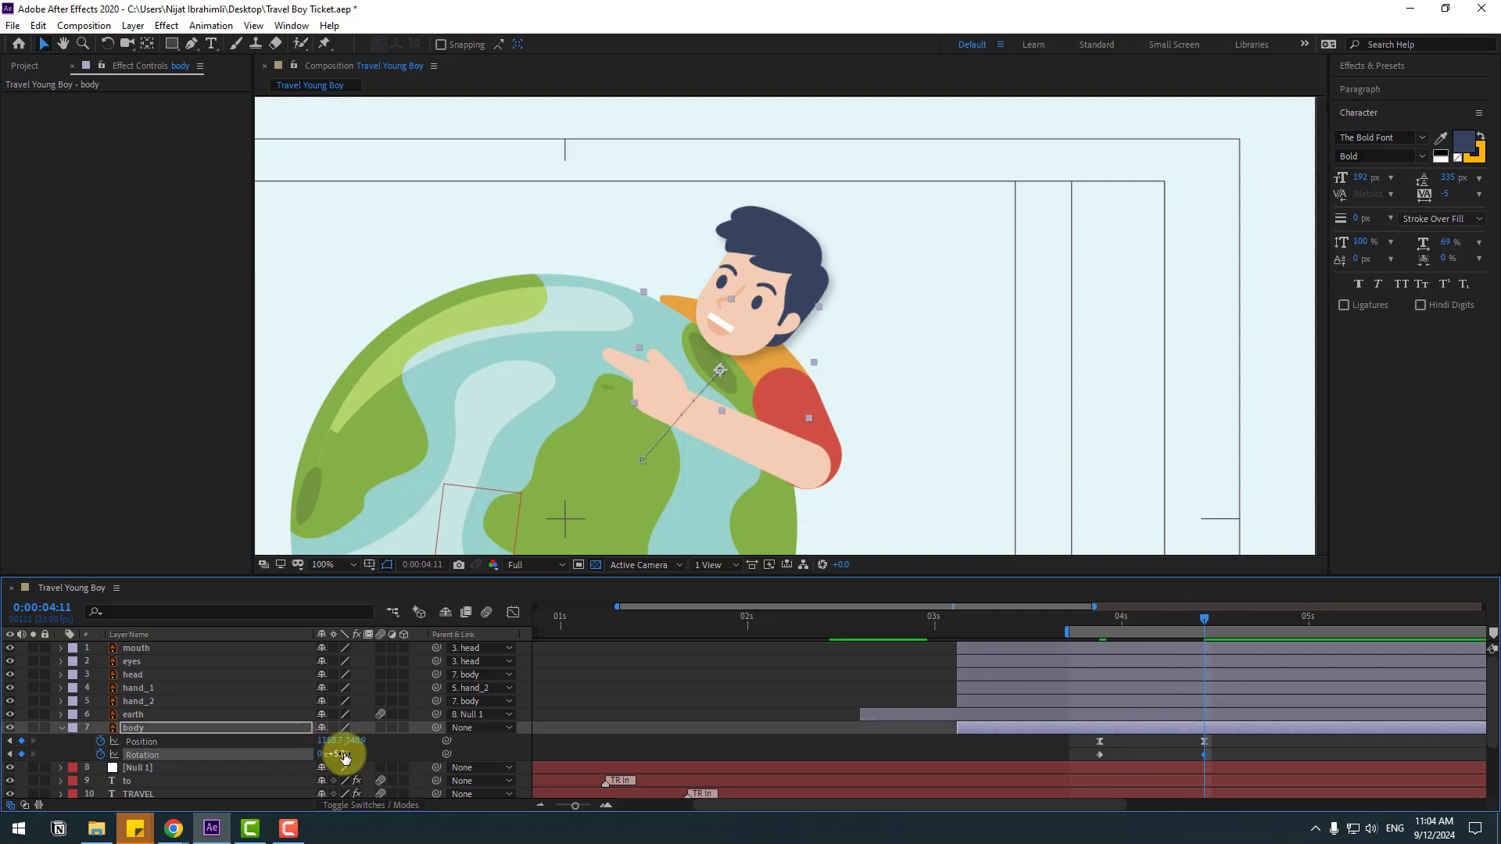
drag(345, 757, 335, 754)
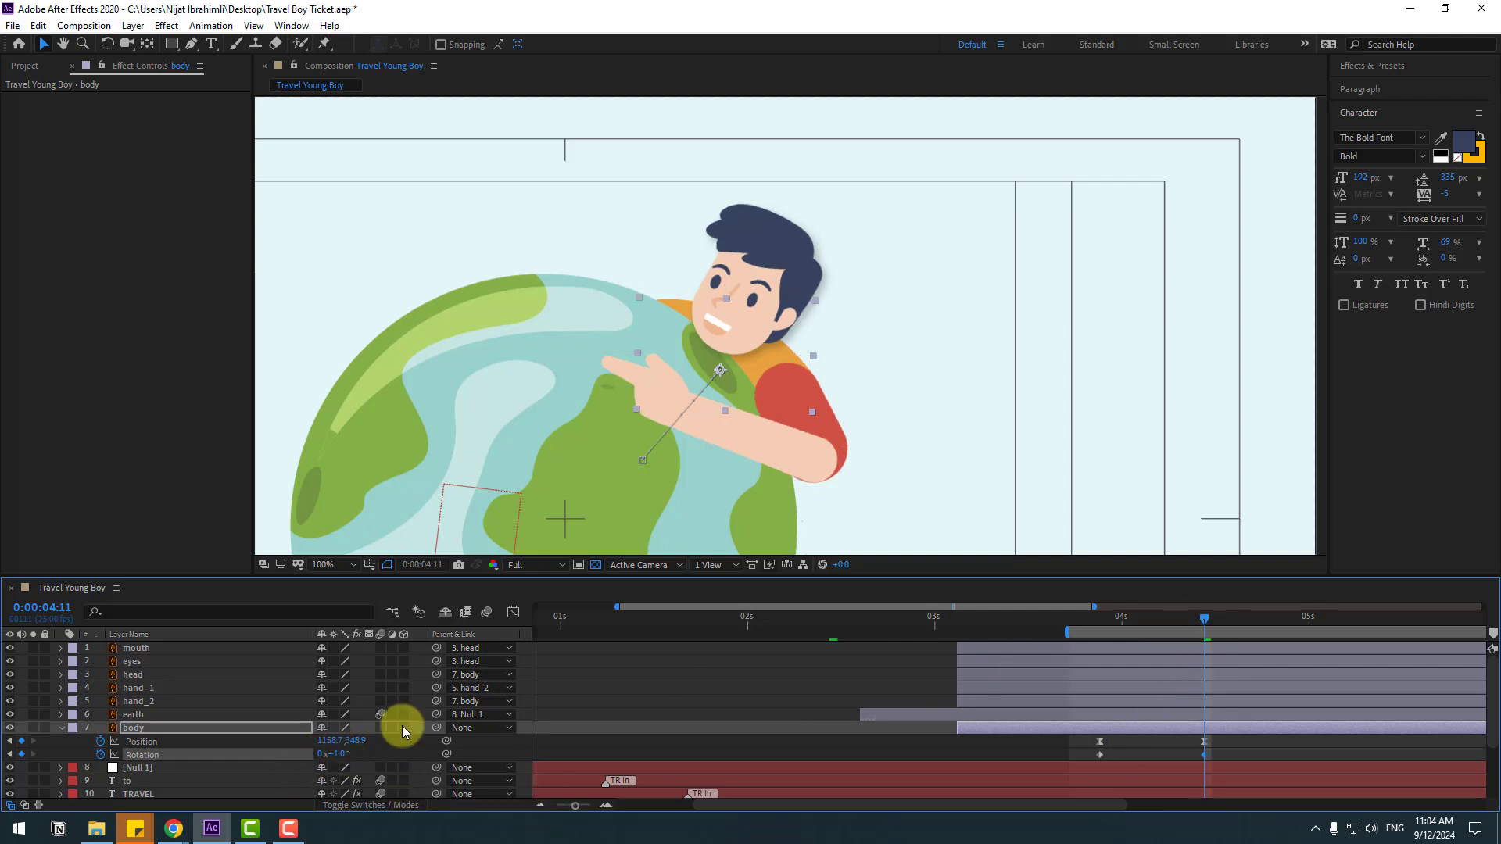
drag(335, 753, 331, 754)
key(Page_Down)
key(Page_Down)
key(space)
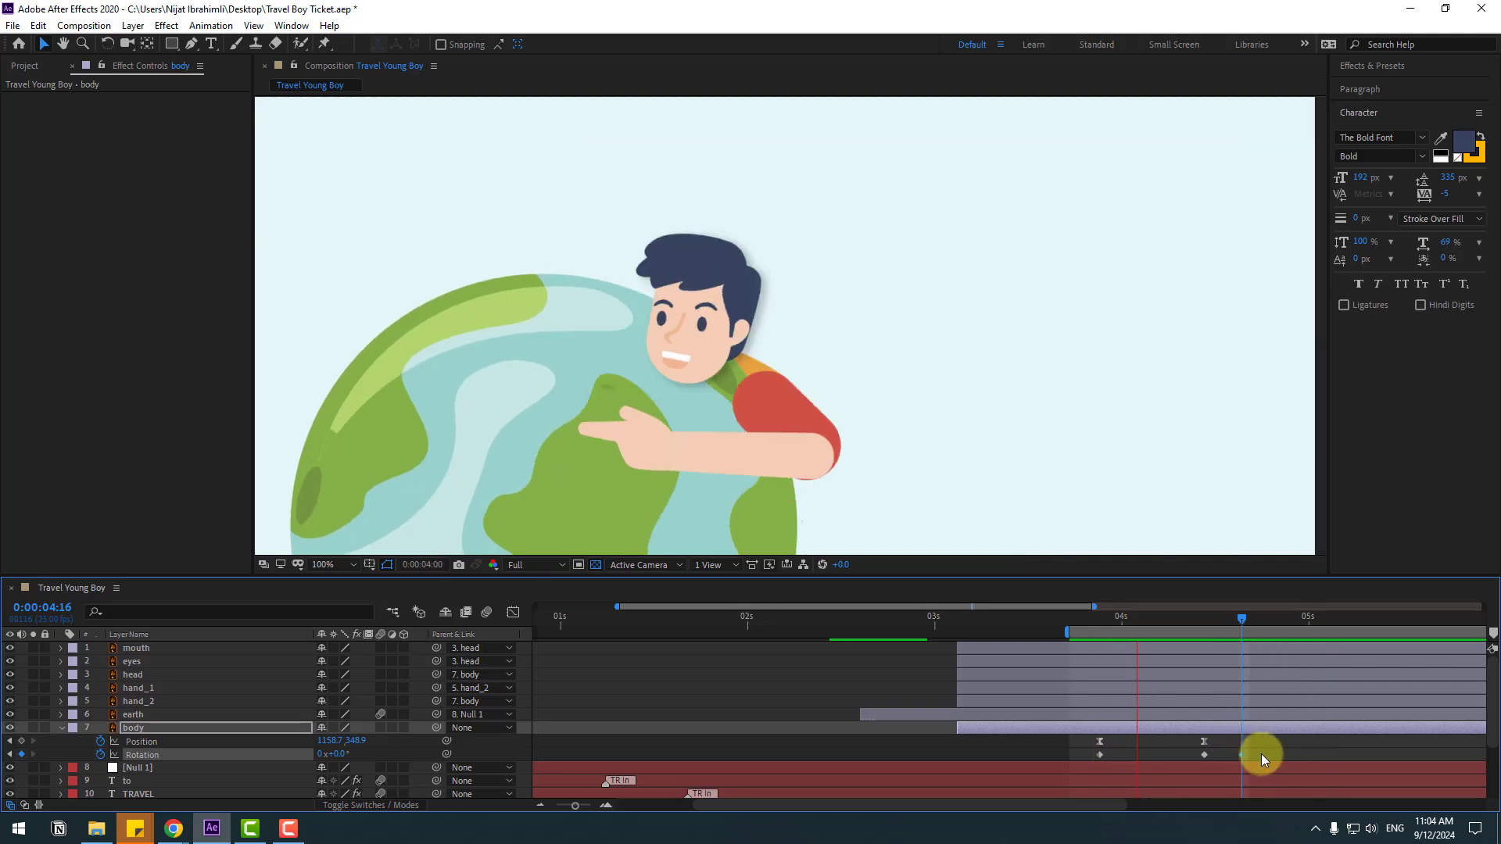
Apply Easy Ease to all the body's rotation keyframes
drag(1261, 755, 1042, 780)
key(space)
right_click(1097, 755)
mouse_move(1111, 743)
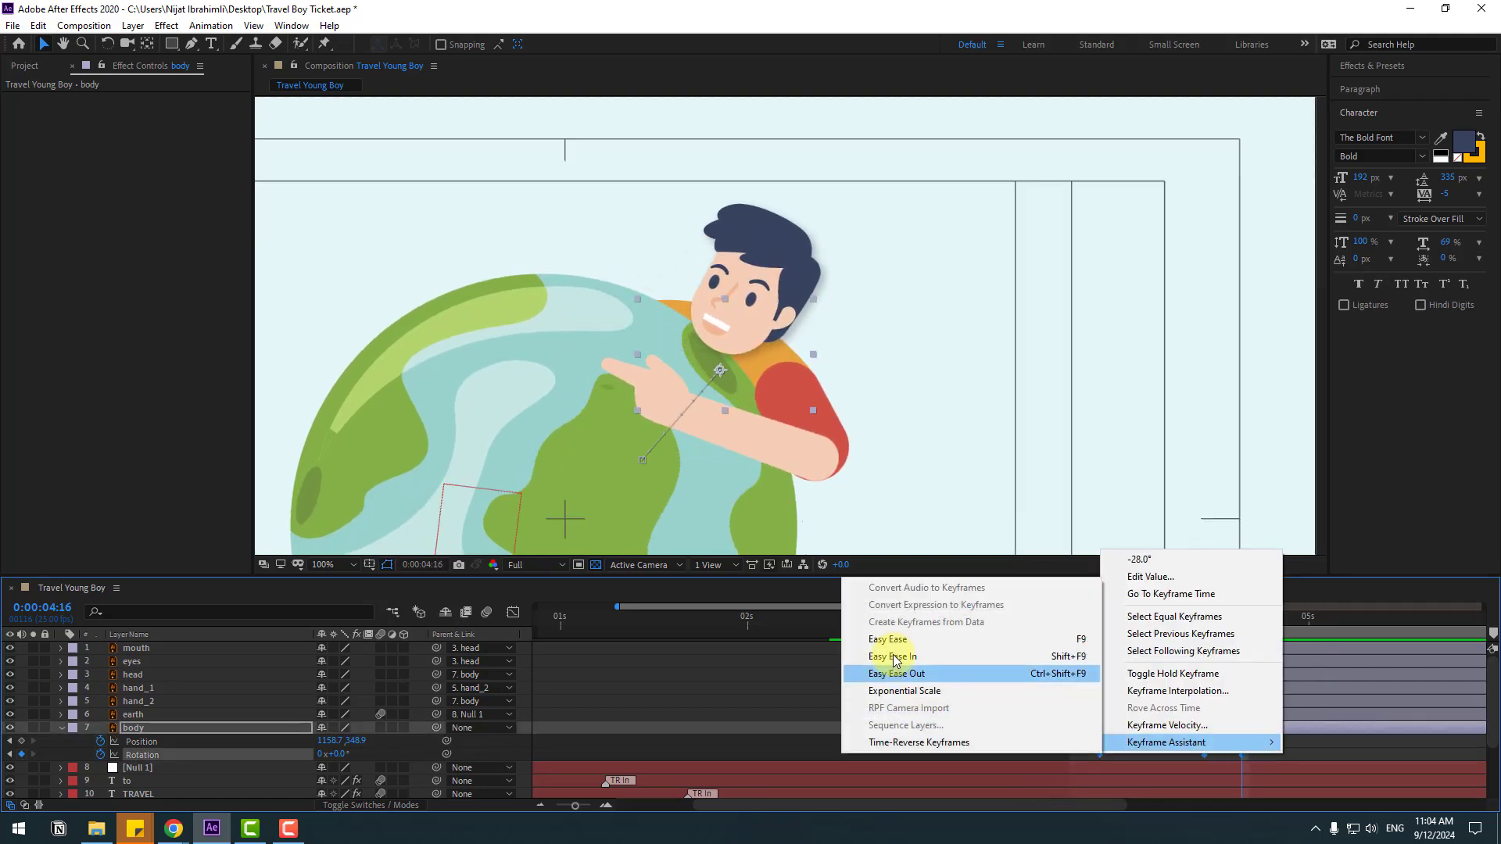
click(901, 640)
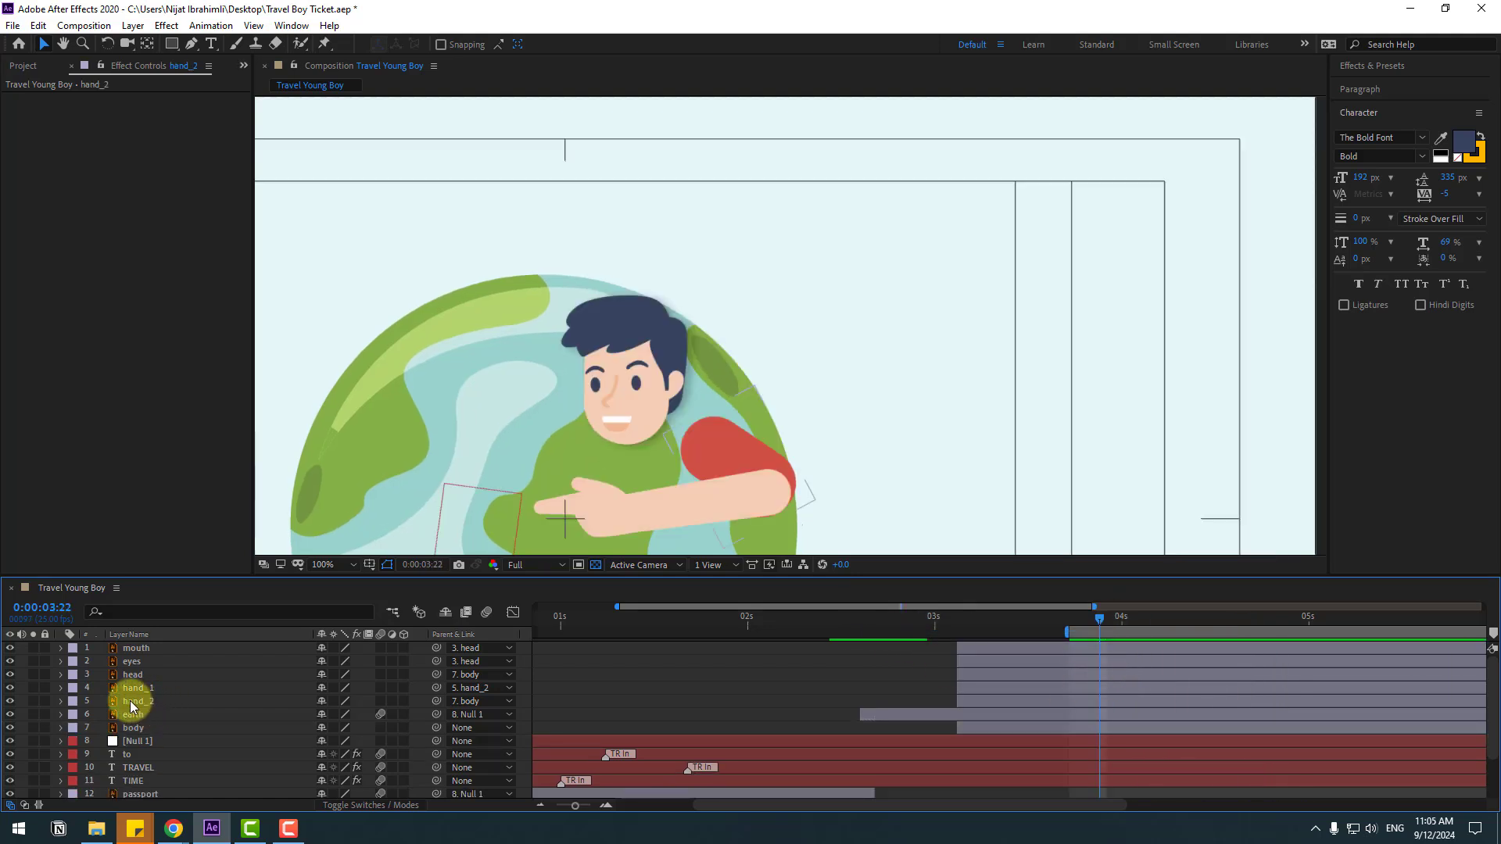
Try splitting the face, head and hand layers at 0:00:04:05, with their first parts below earth and their second parts above it
mouse_move(131, 706)
mouse_down()
mouse_move(129, 653)
mouse_move(138, 717)
mouse_up()
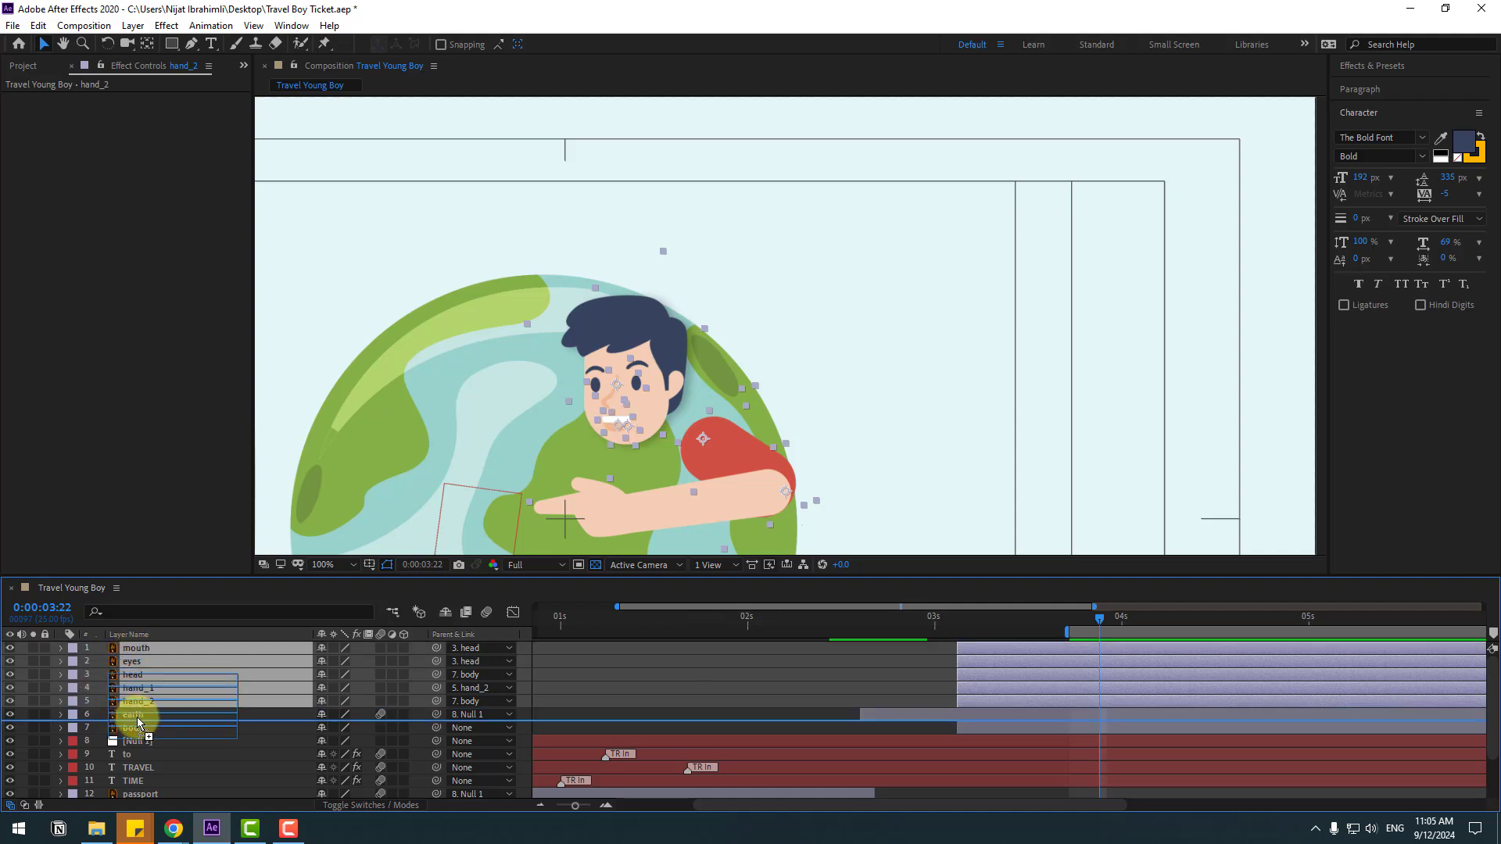
drag(982, 627, 1167, 624)
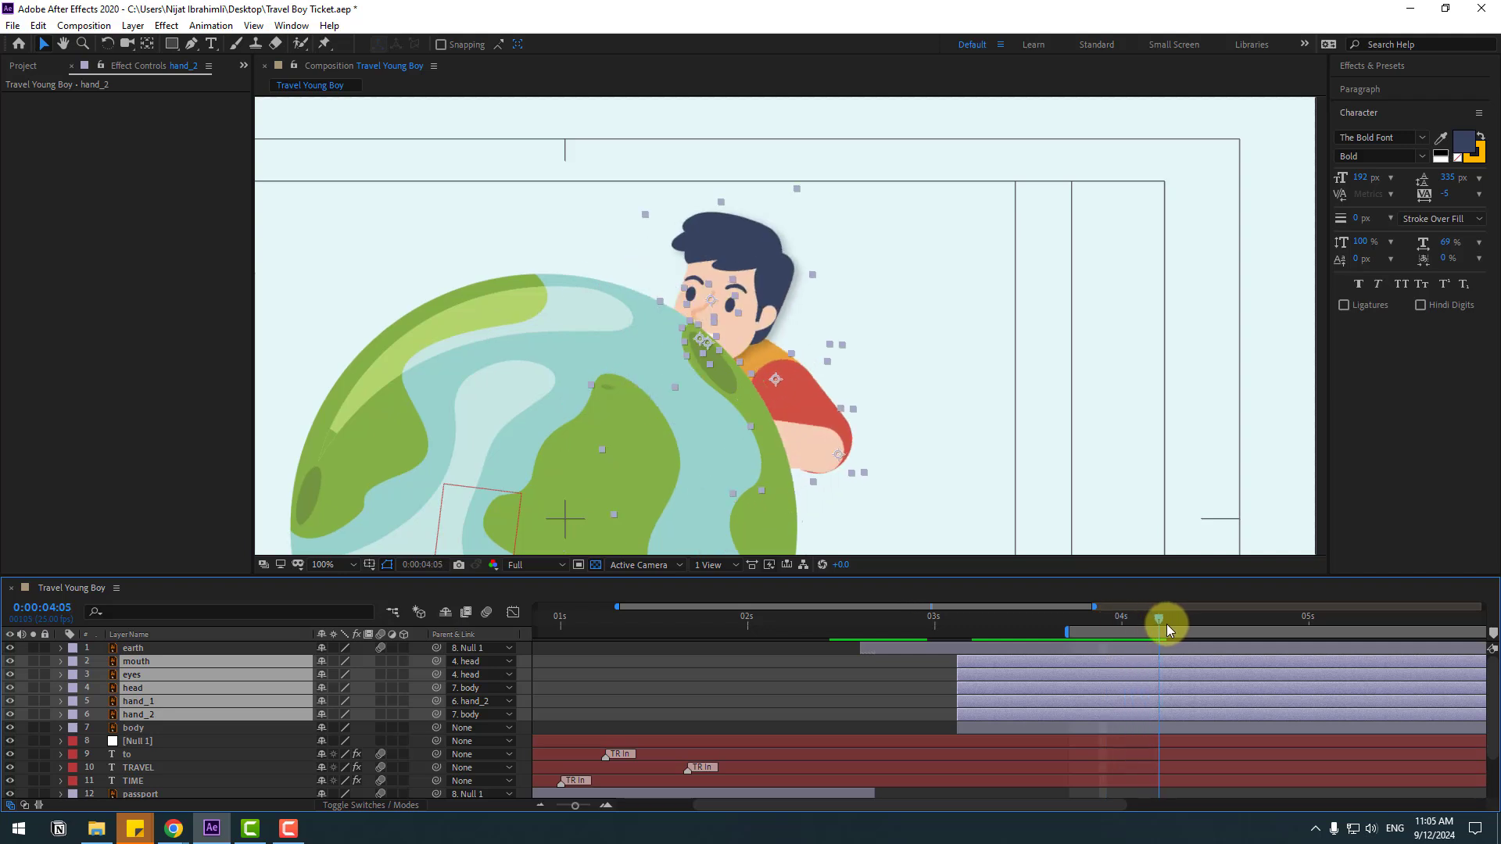
click(37, 25)
click(178, 244)
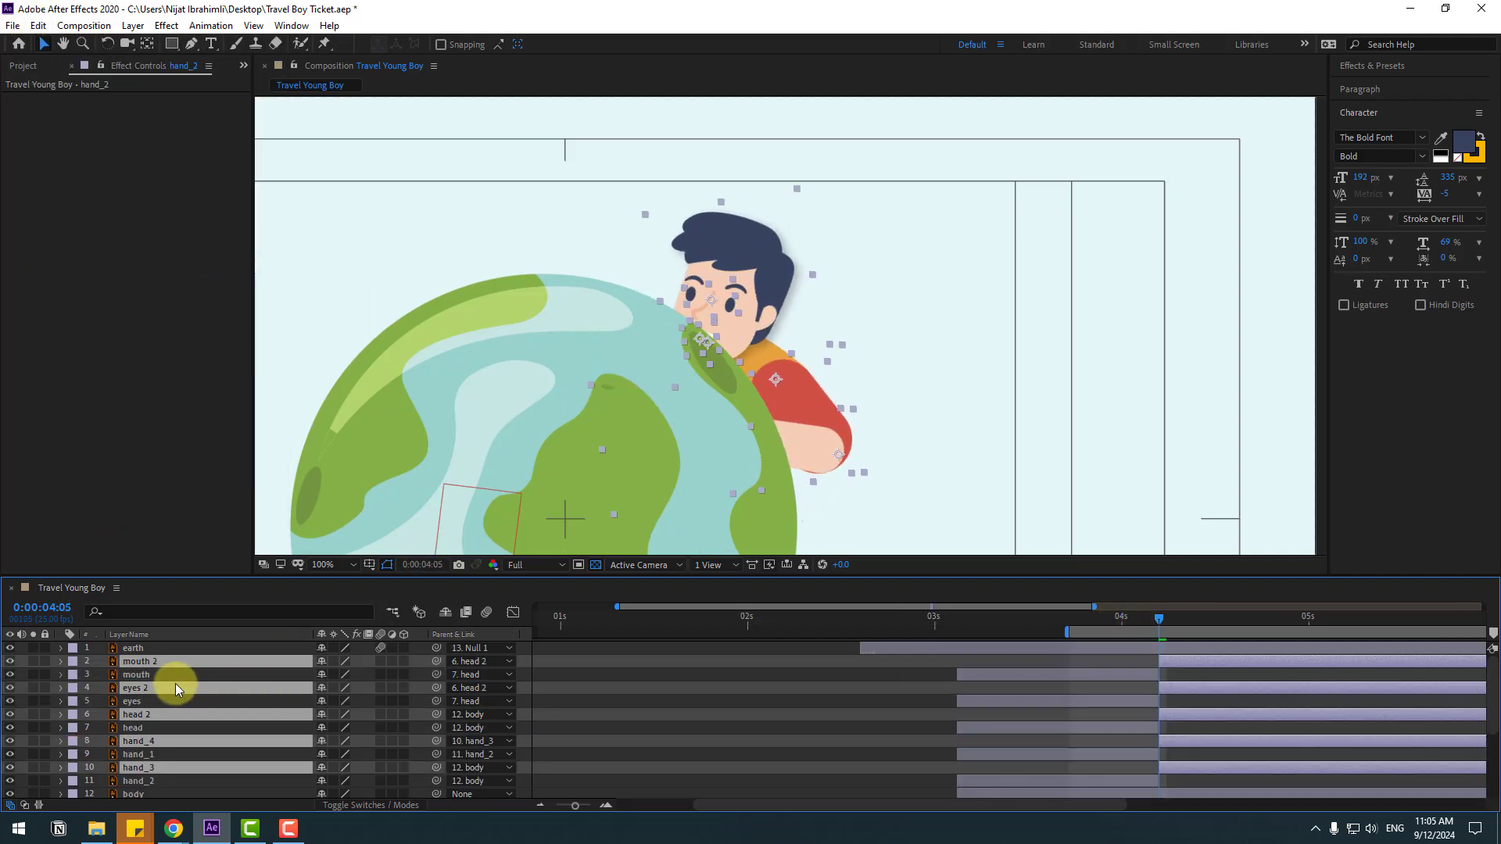
drag(137, 663, 141, 655)
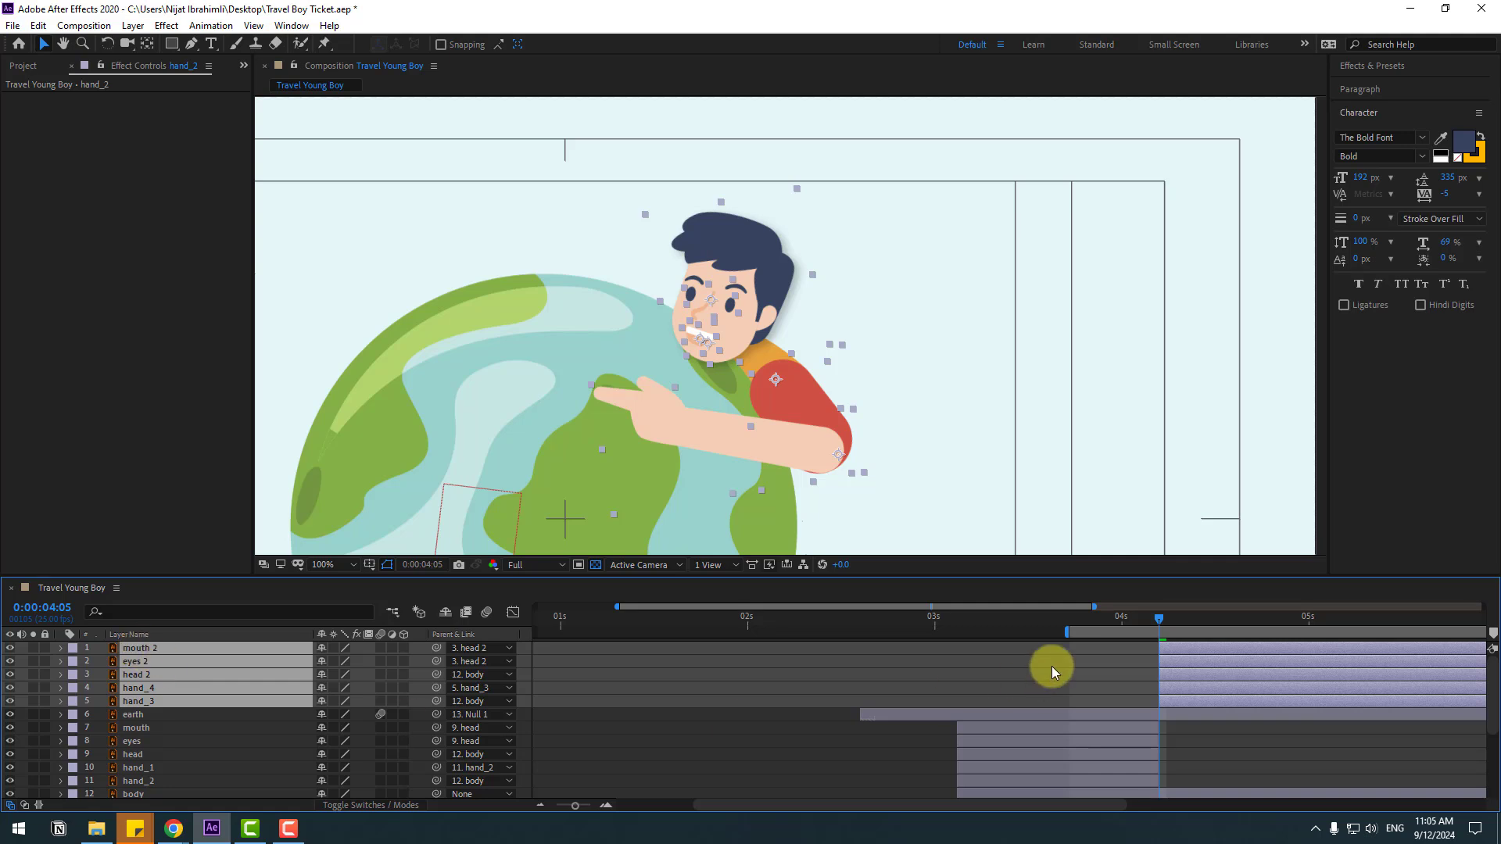
drag(1124, 618, 1226, 626)
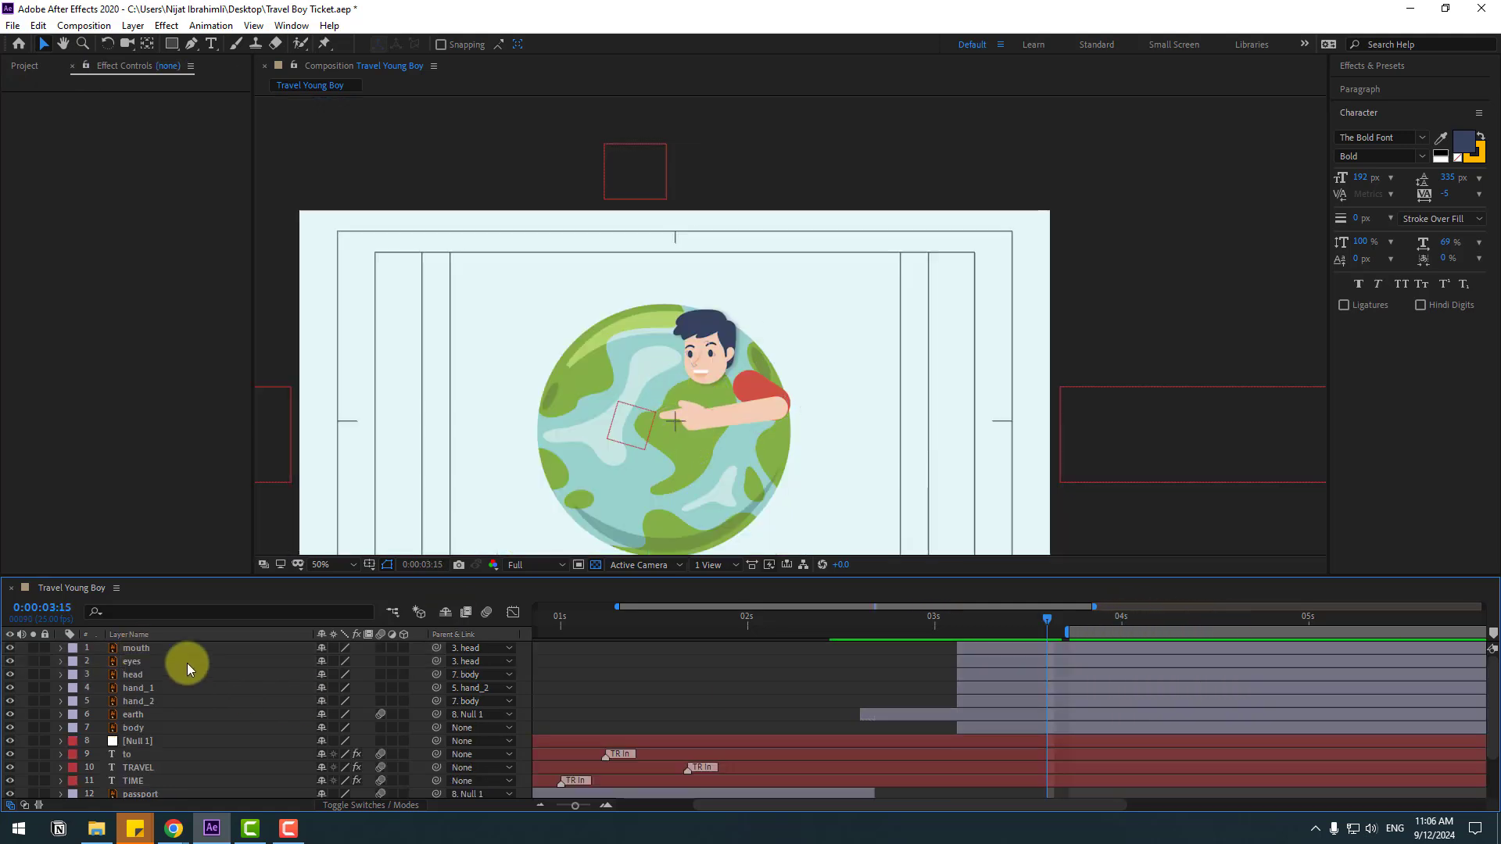
Keyframe the head layer's scale from 0% at 0:00:04:03 to 100% at 0:00:04:09
click(143, 678)
text(s)
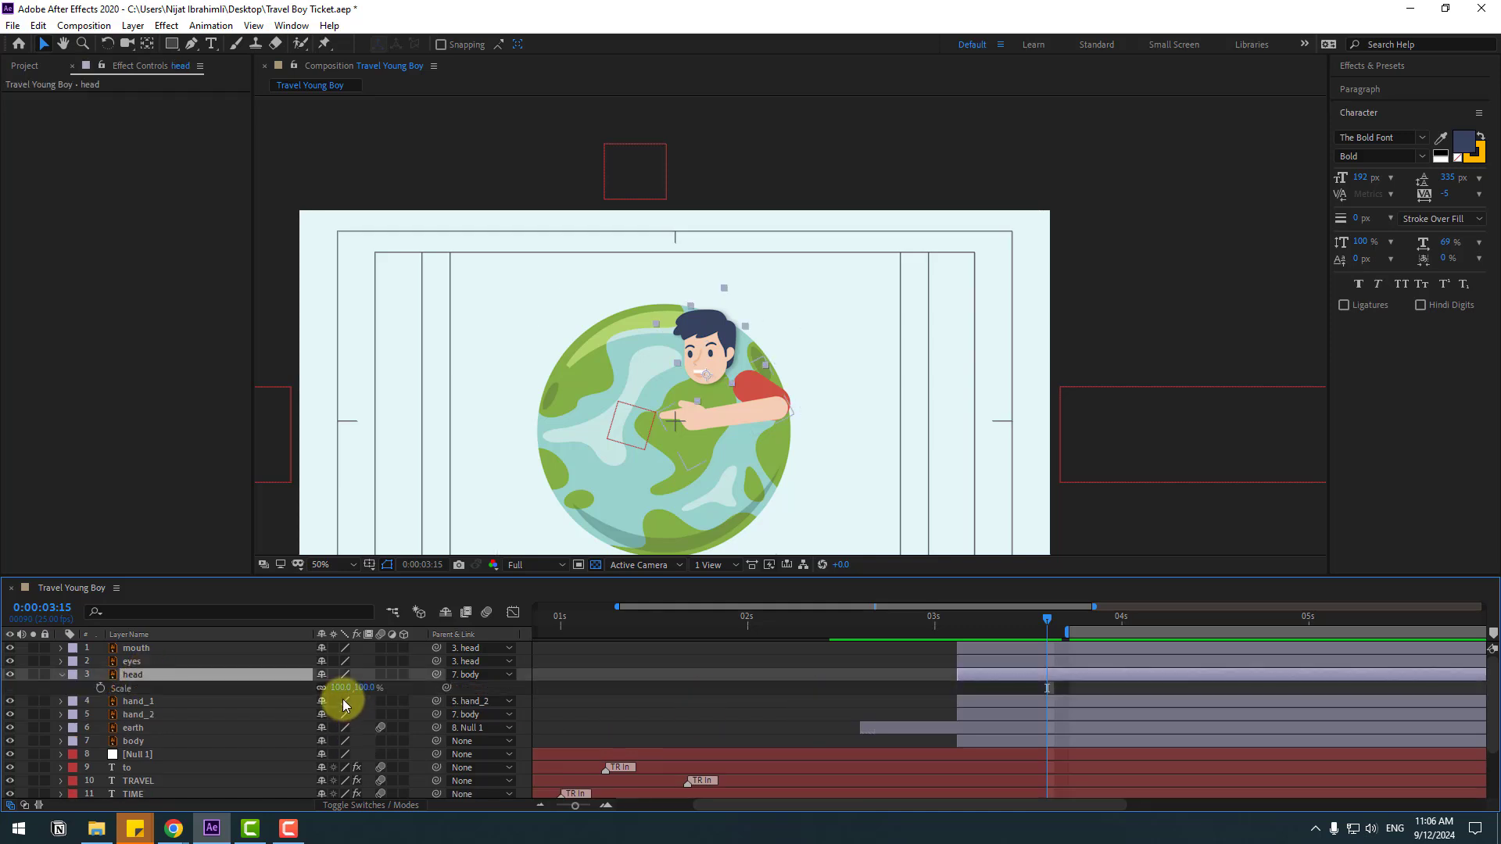
text(0)
key(Return)
drag(1044, 622, 1150, 618)
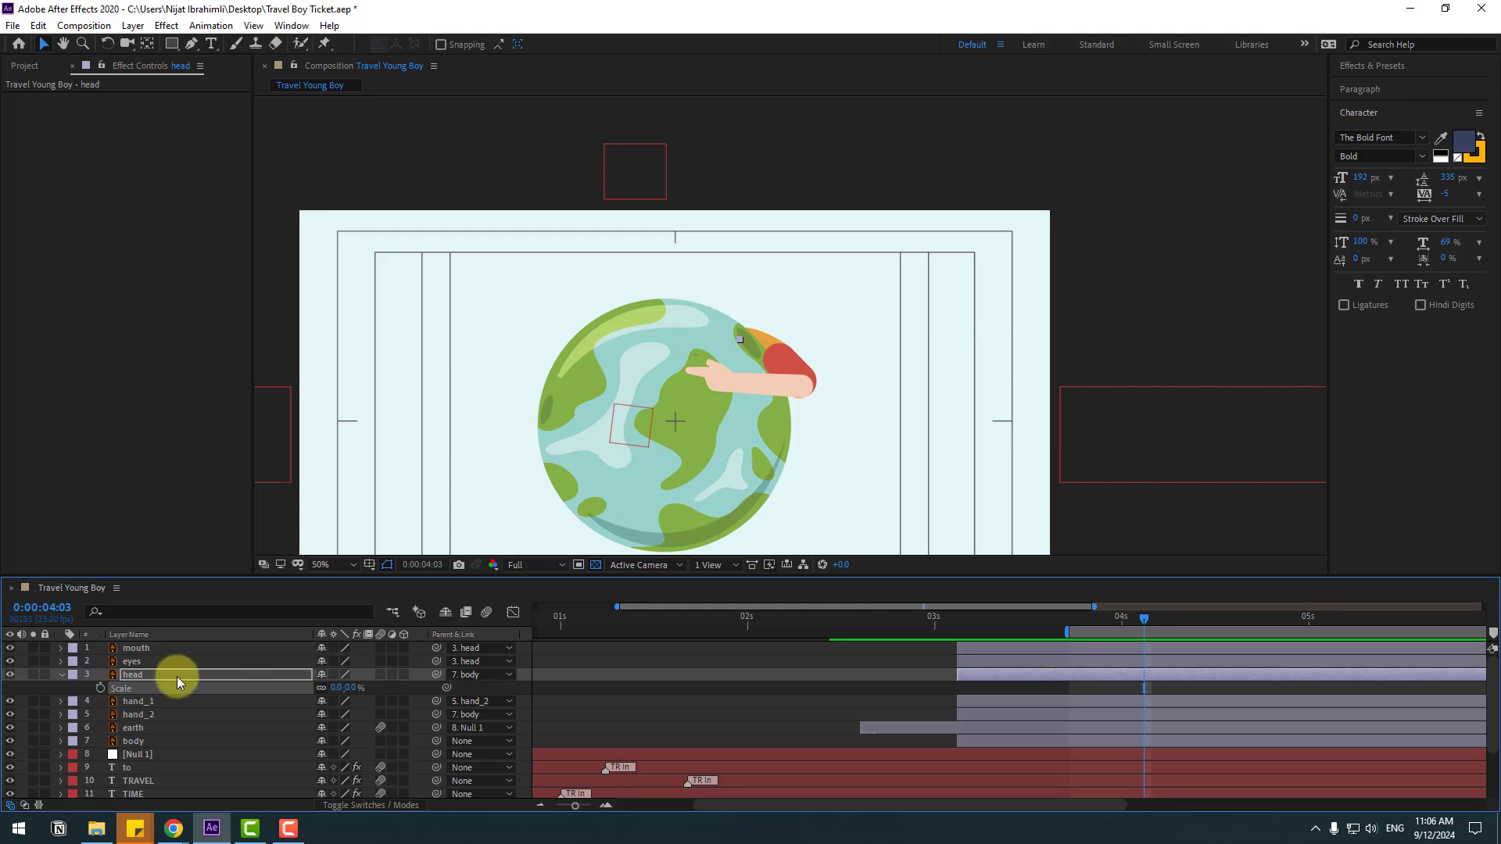
drag(1165, 617, 1244, 621)
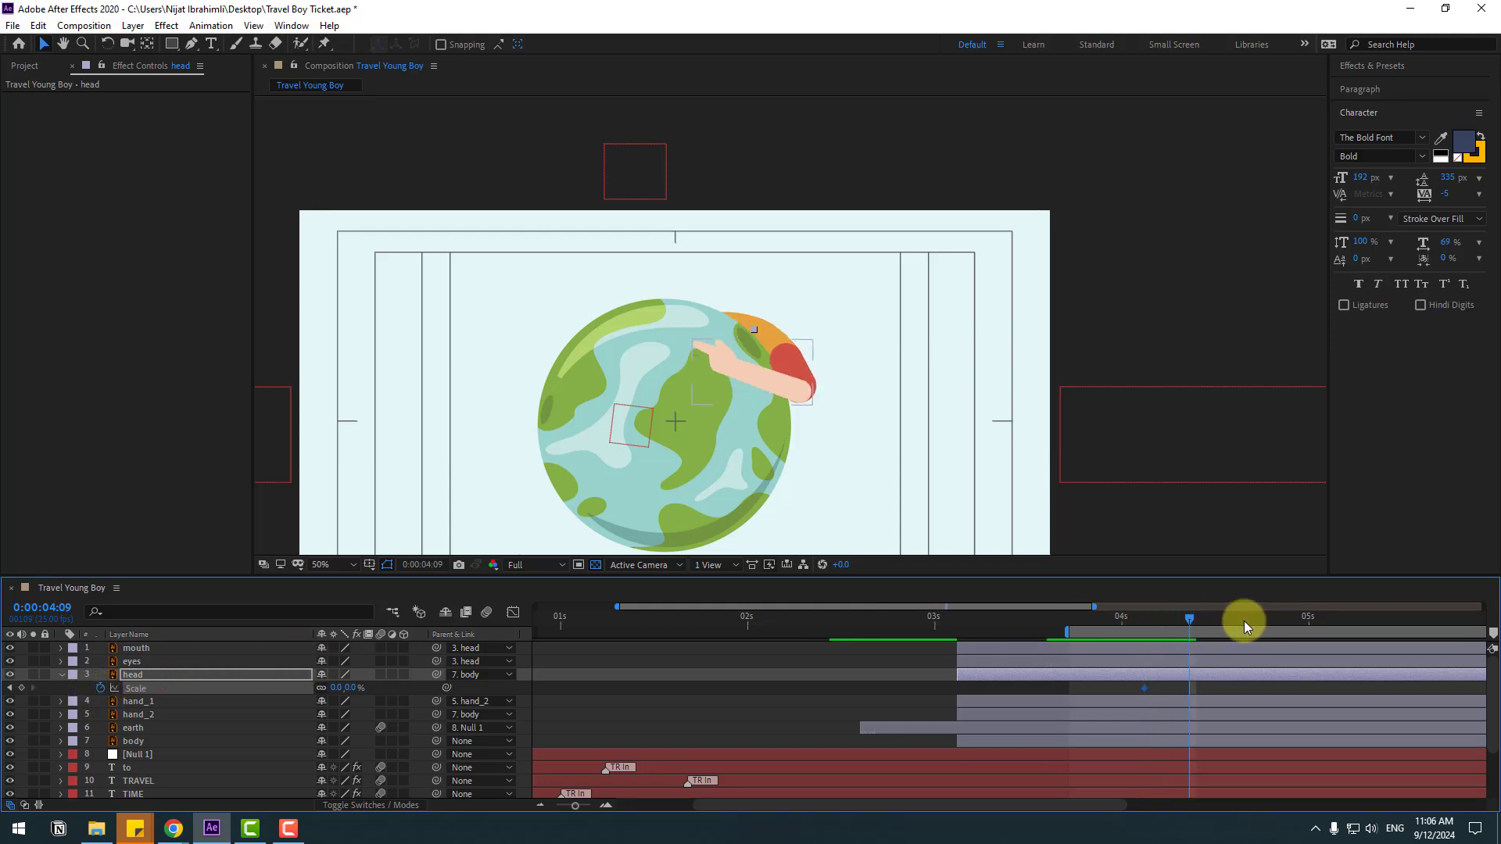
text(100)
key(Return)
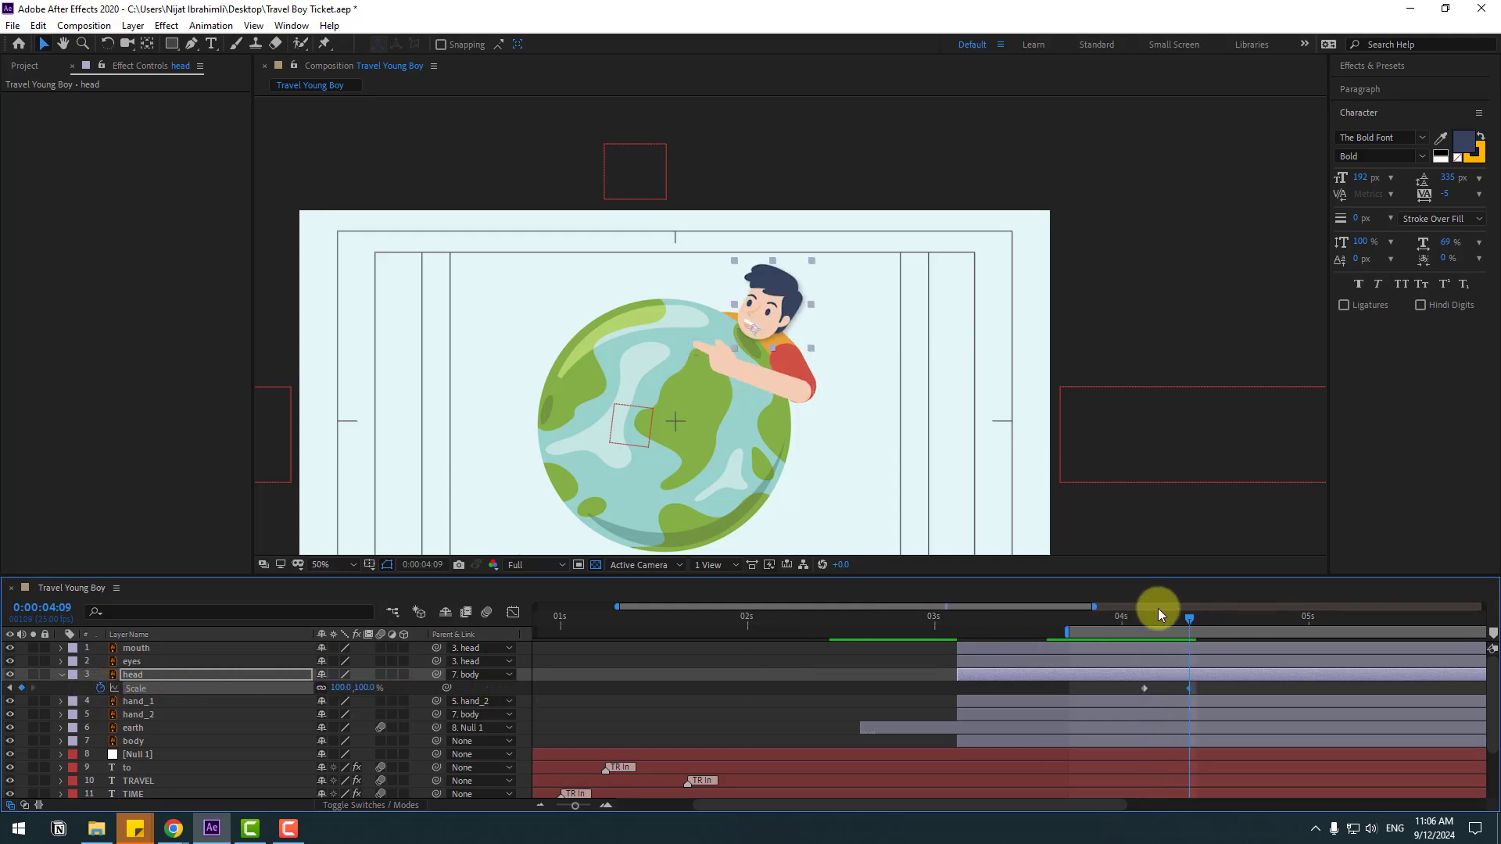
Apply Easy Ease to the head's scale keyframes and preview the motion
drag(1133, 617, 1189, 614)
key(Page_Up)
right_click(1143, 691)
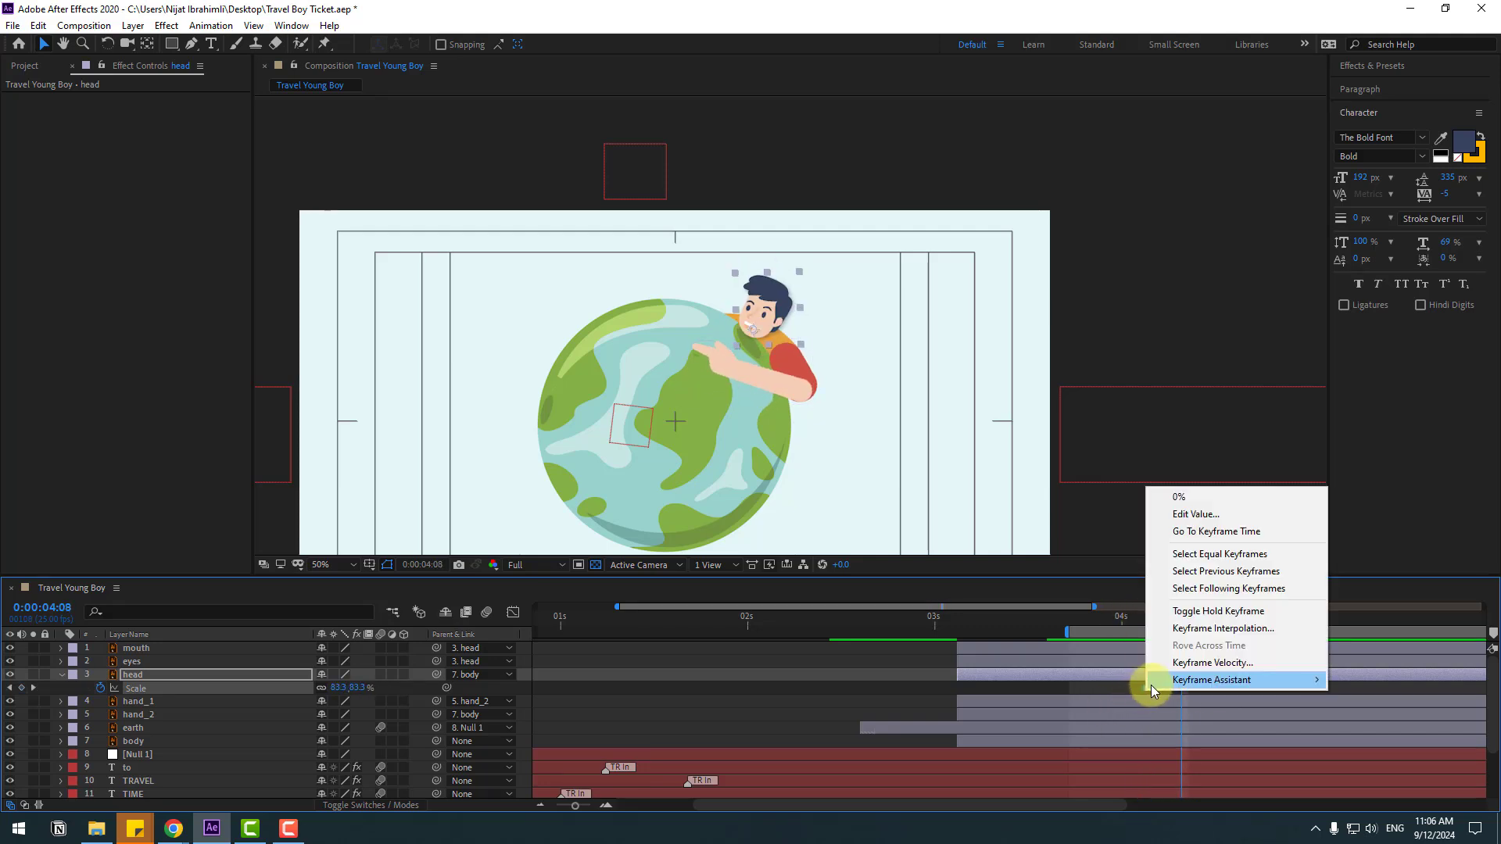
mouse_move(1151, 682)
click(954, 582)
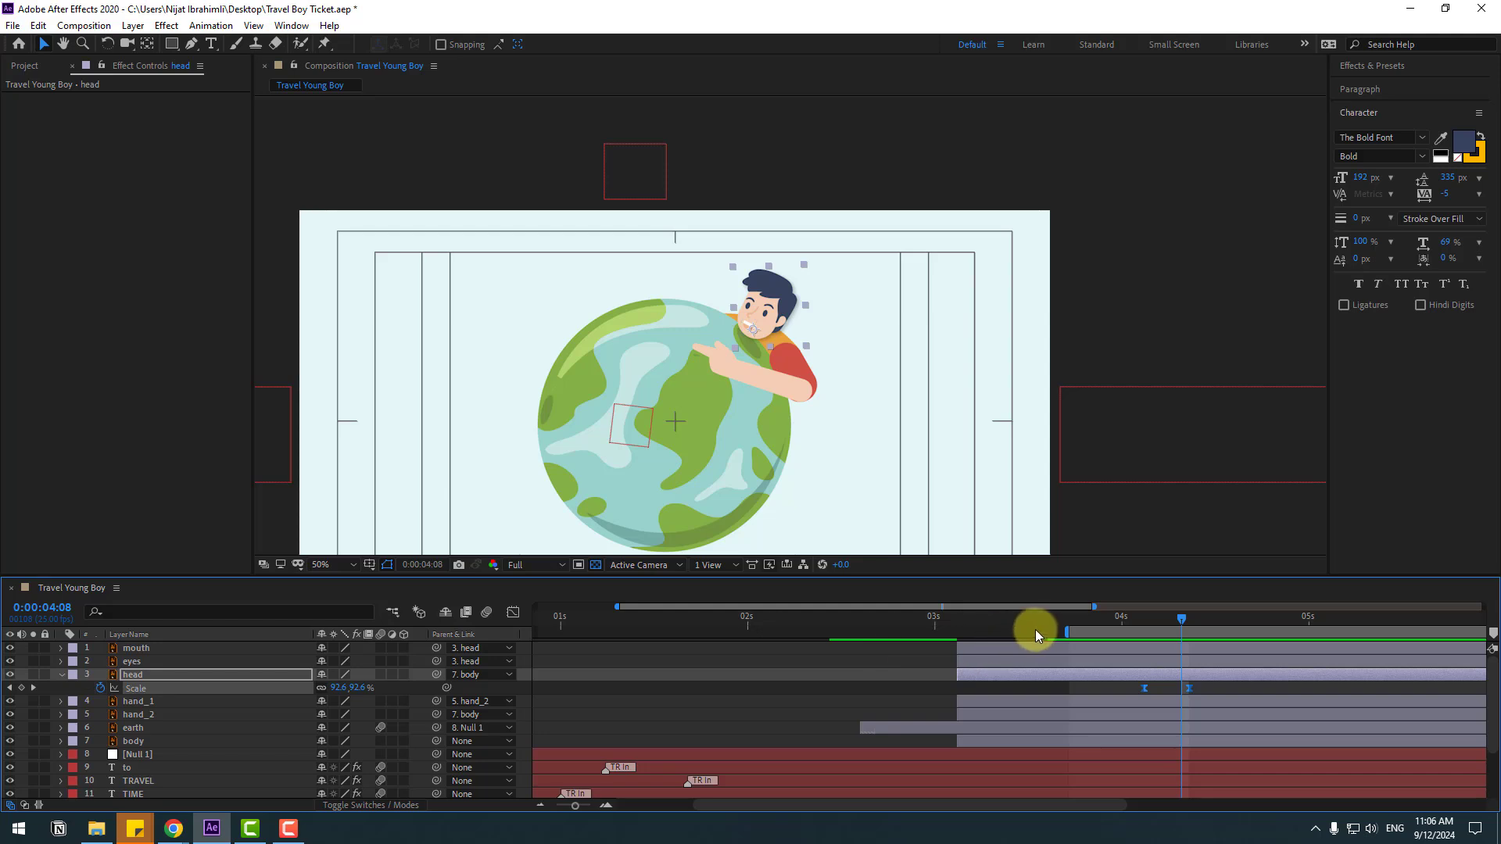
key(space)
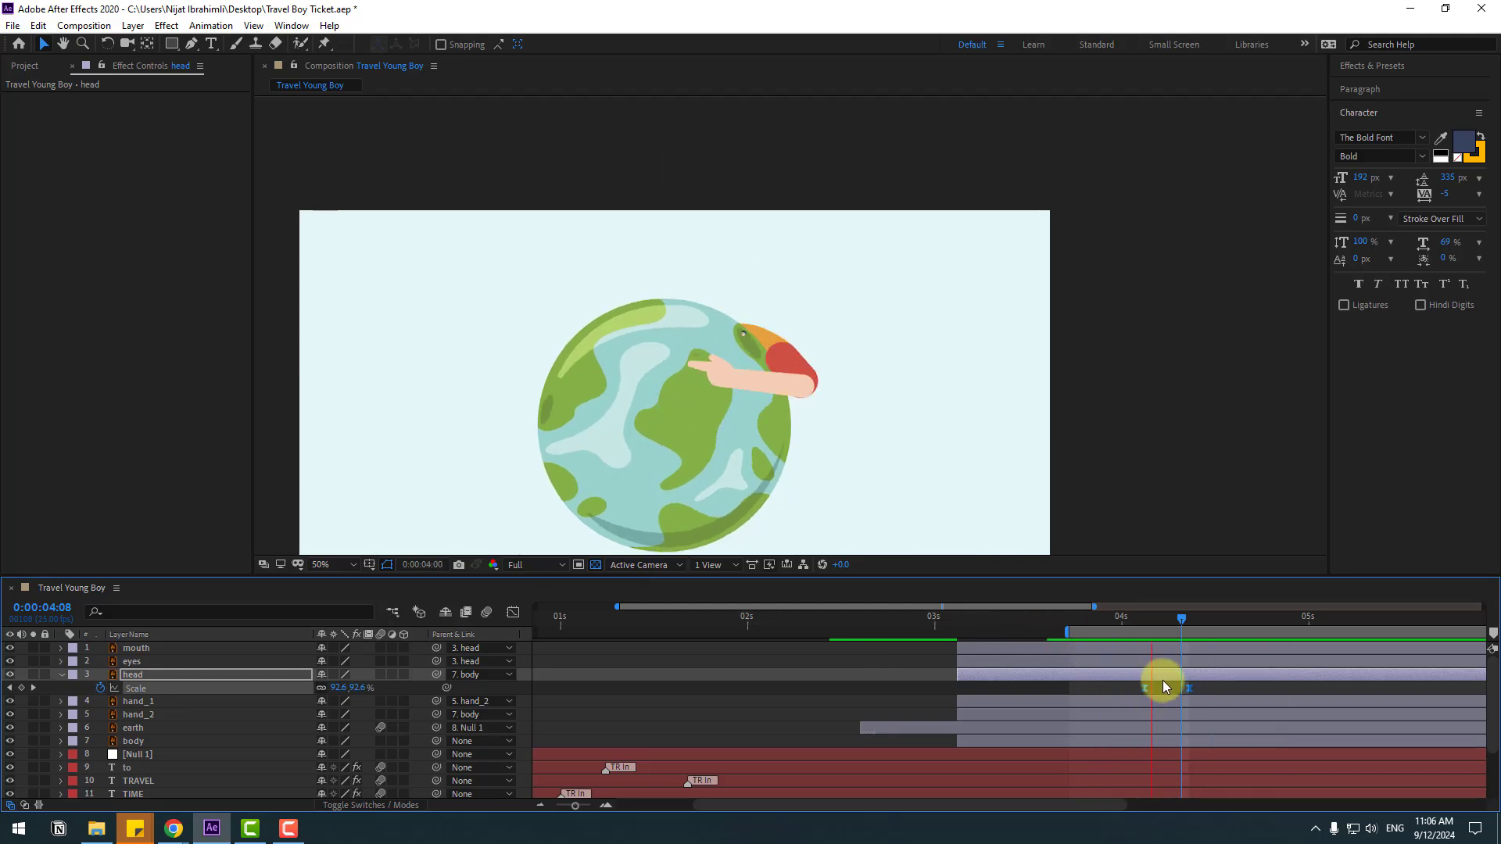
Retime the head's scale keyframes to 0:00:04:00 and 0:00:04:10, checking the playback
drag(1146, 687, 1123, 688)
key(space)
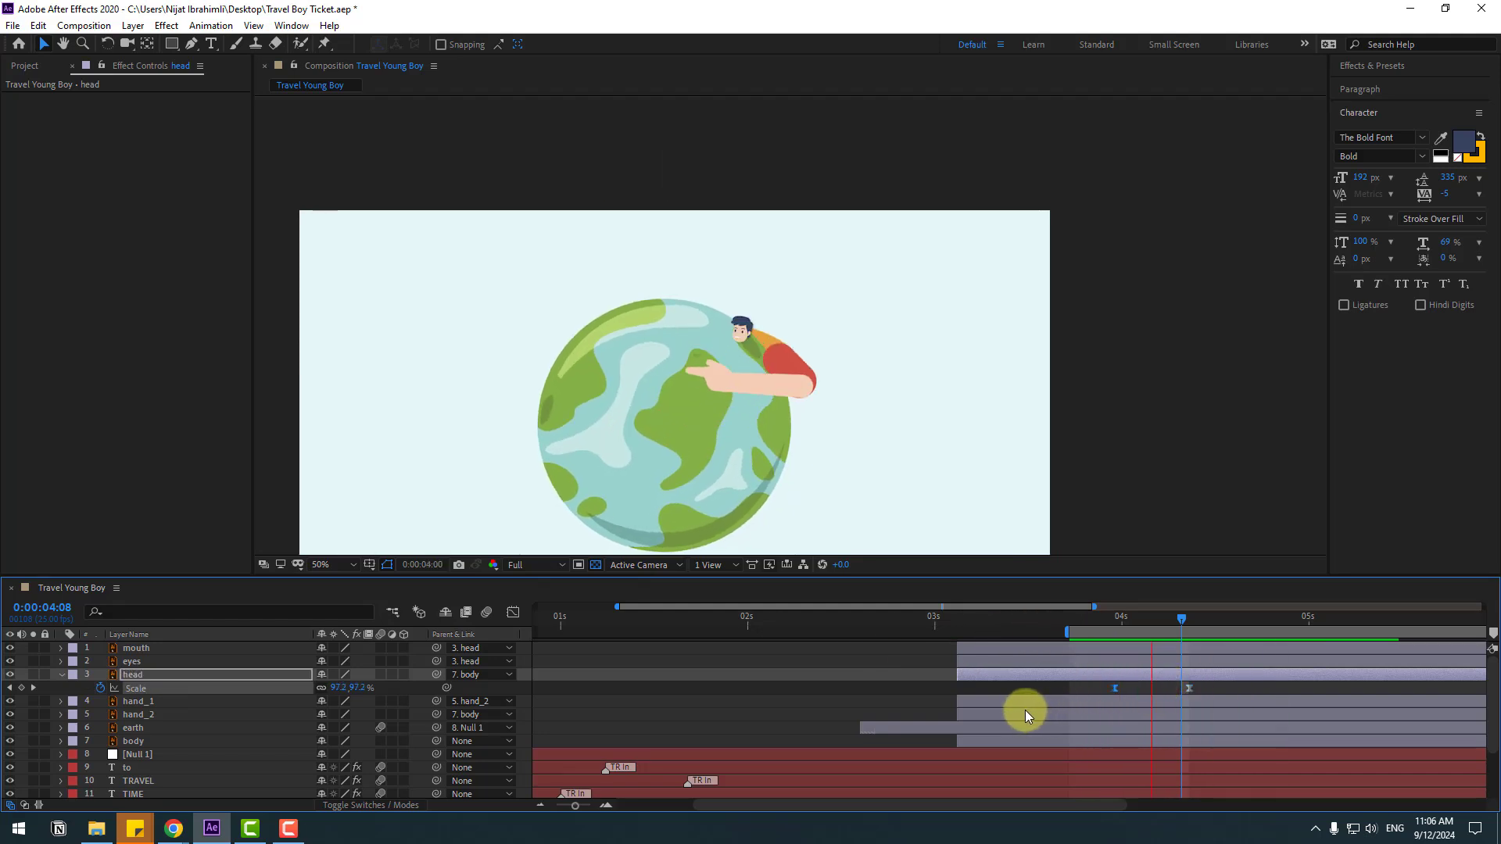
click(1147, 616)
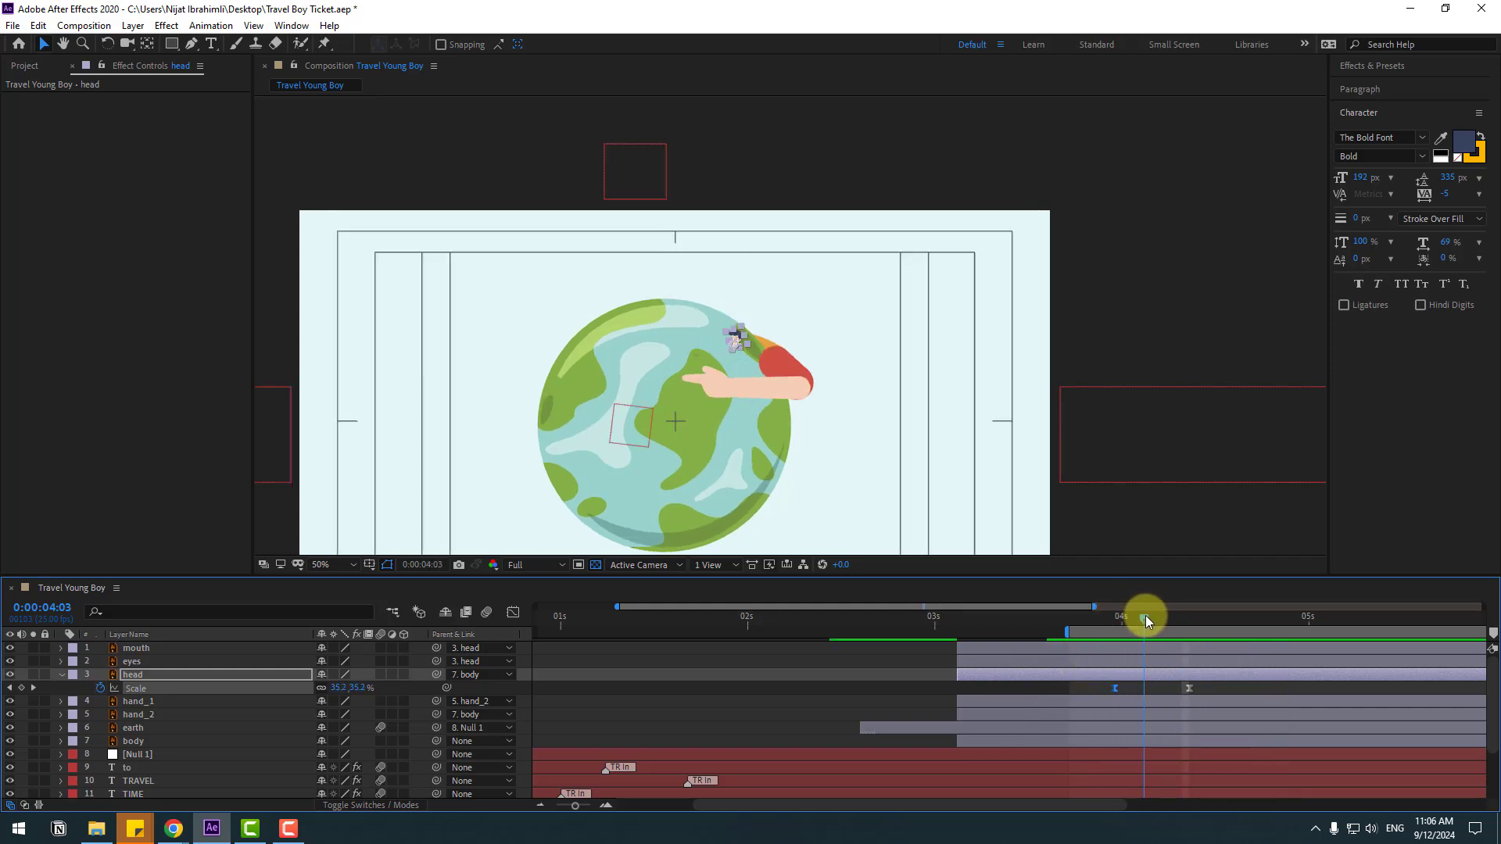
drag(1146, 618, 1175, 616)
click(1188, 688)
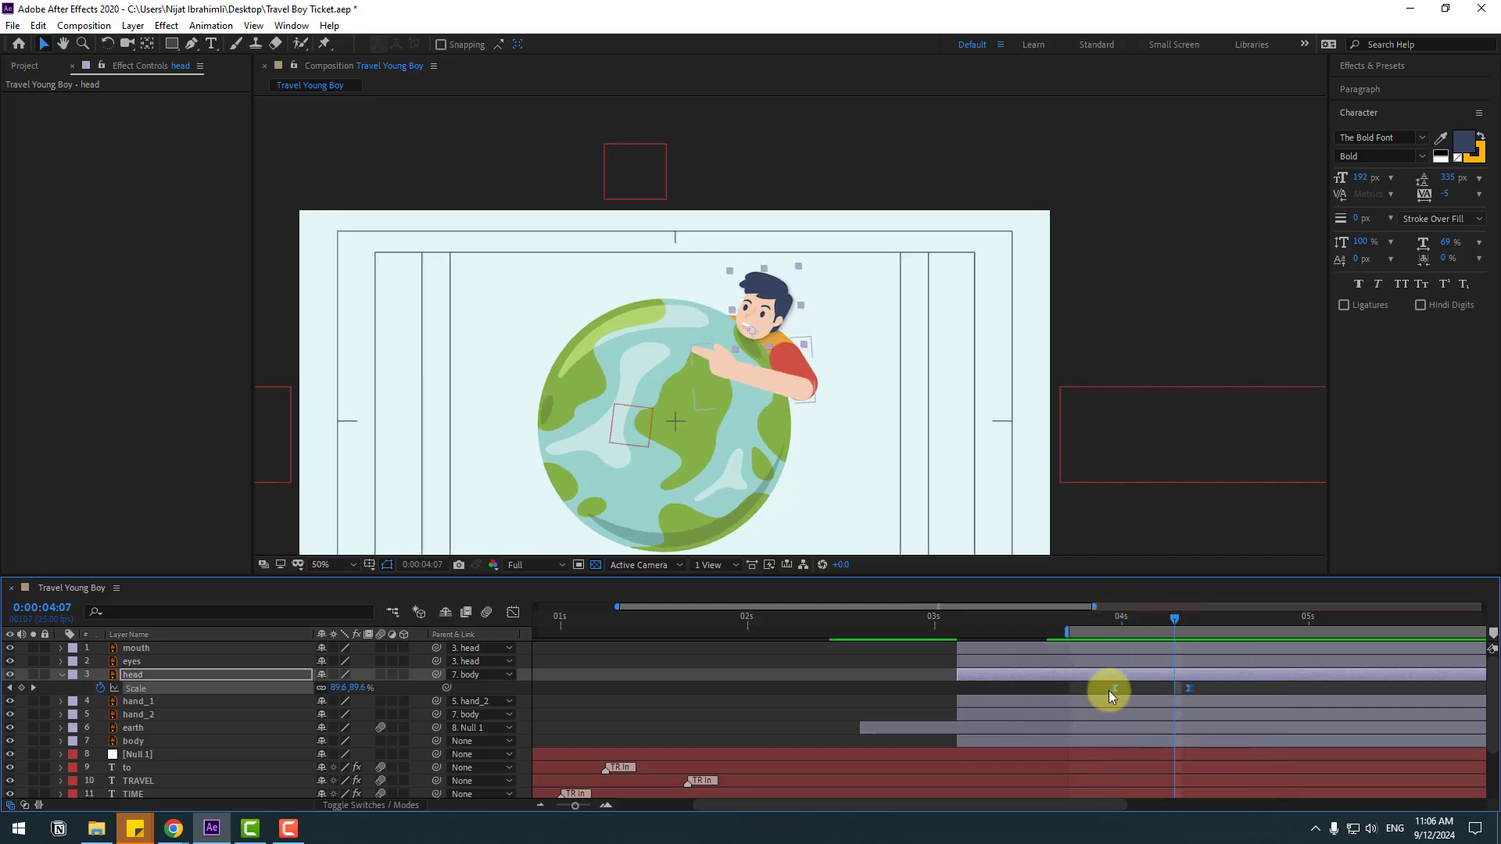
drag(1112, 690, 1120, 688)
mouse_move(1108, 617)
mouse_down()
mouse_move(1185, 622)
mouse_move(1120, 617)
mouse_up()
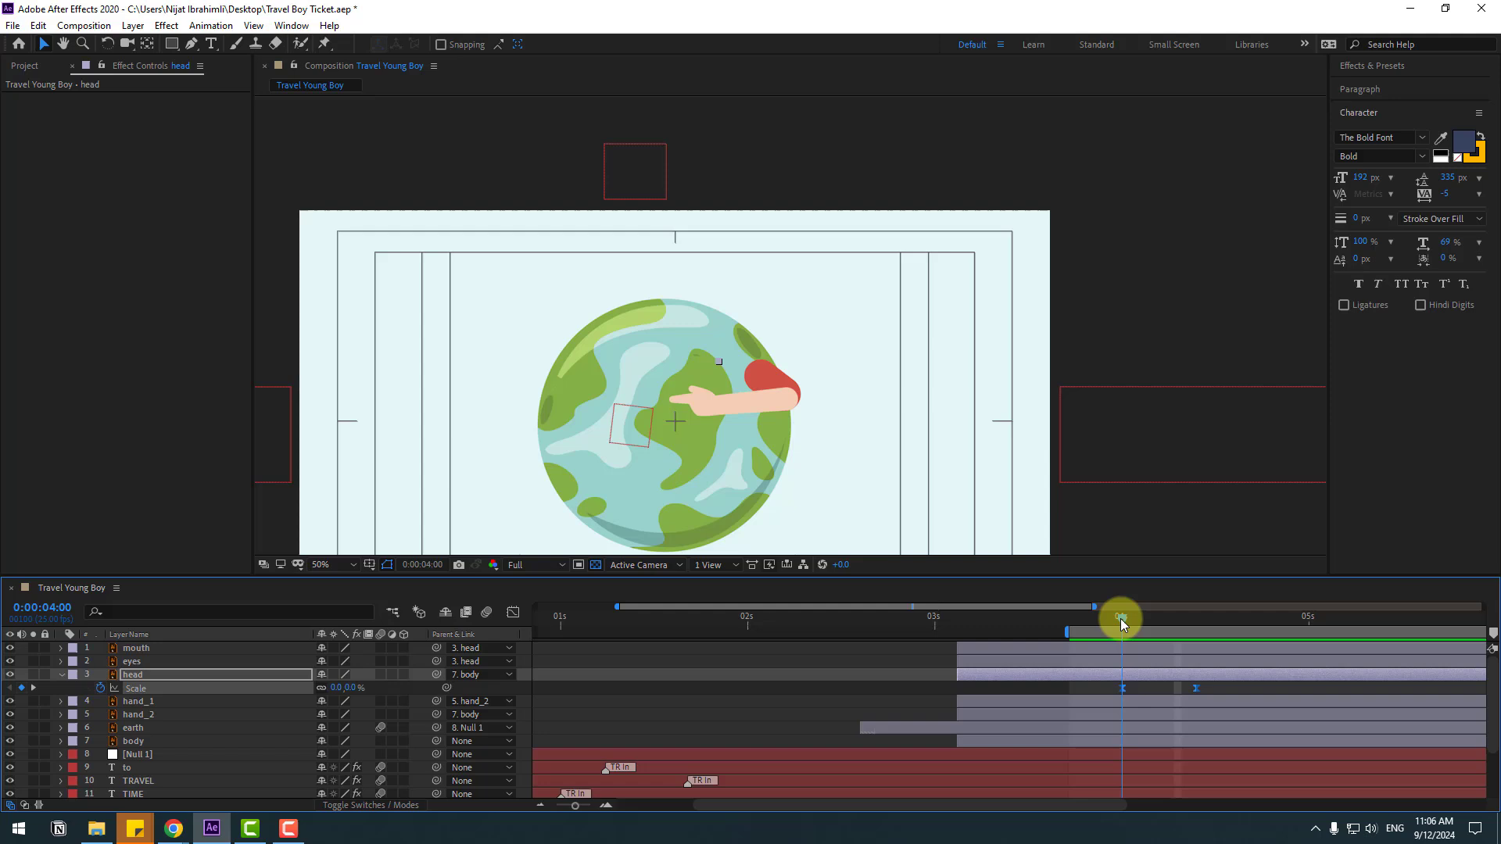
Keyframe the hand_2 layer's scale from 0% at 0:00:04:00 to 100% at 0:00:04:10
click(143, 713)
key(s)
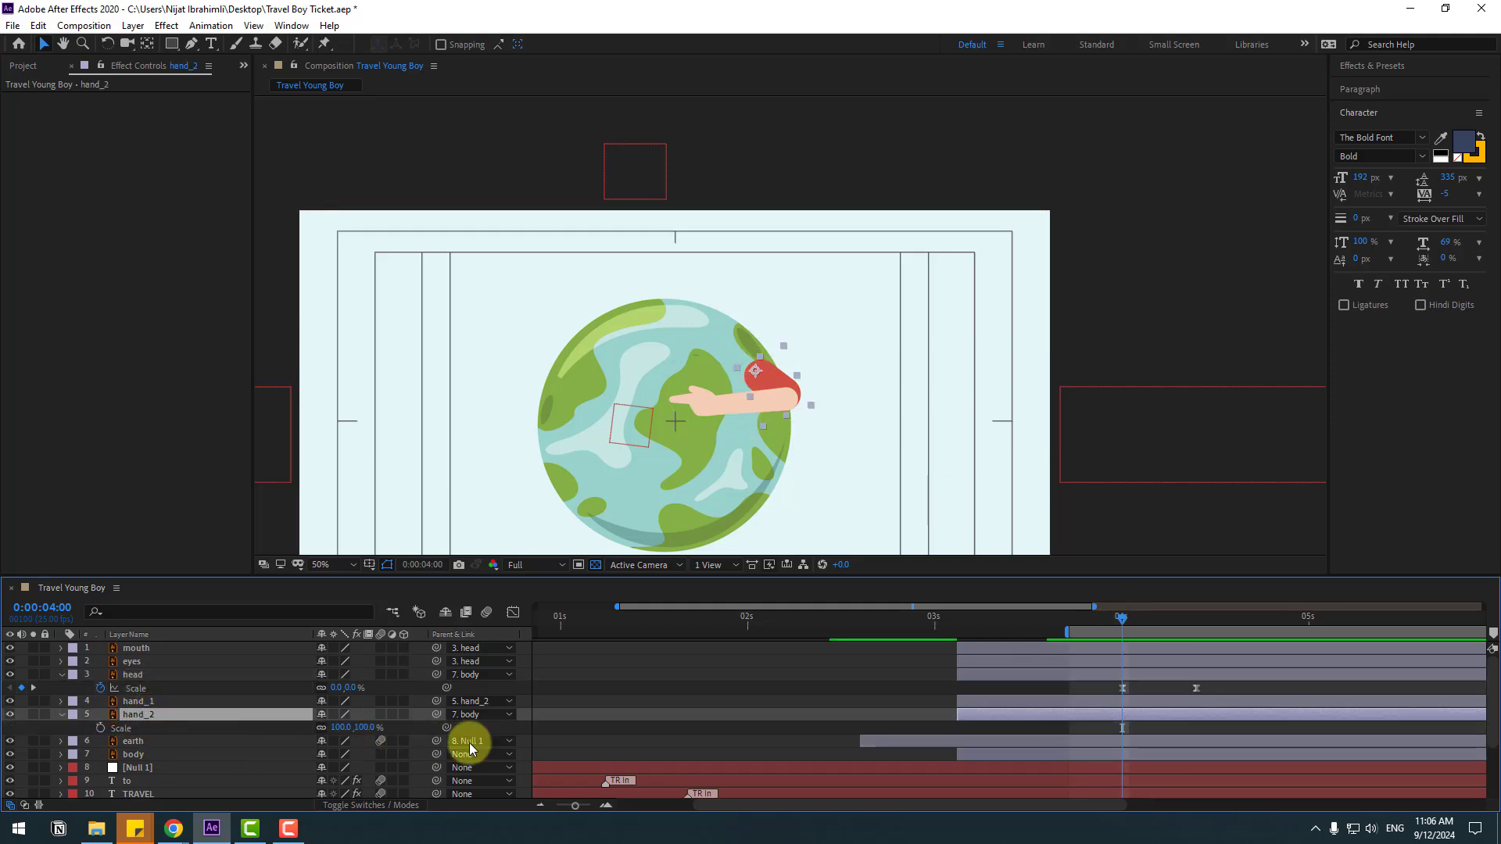
click(362, 727)
text(0)
key(Return)
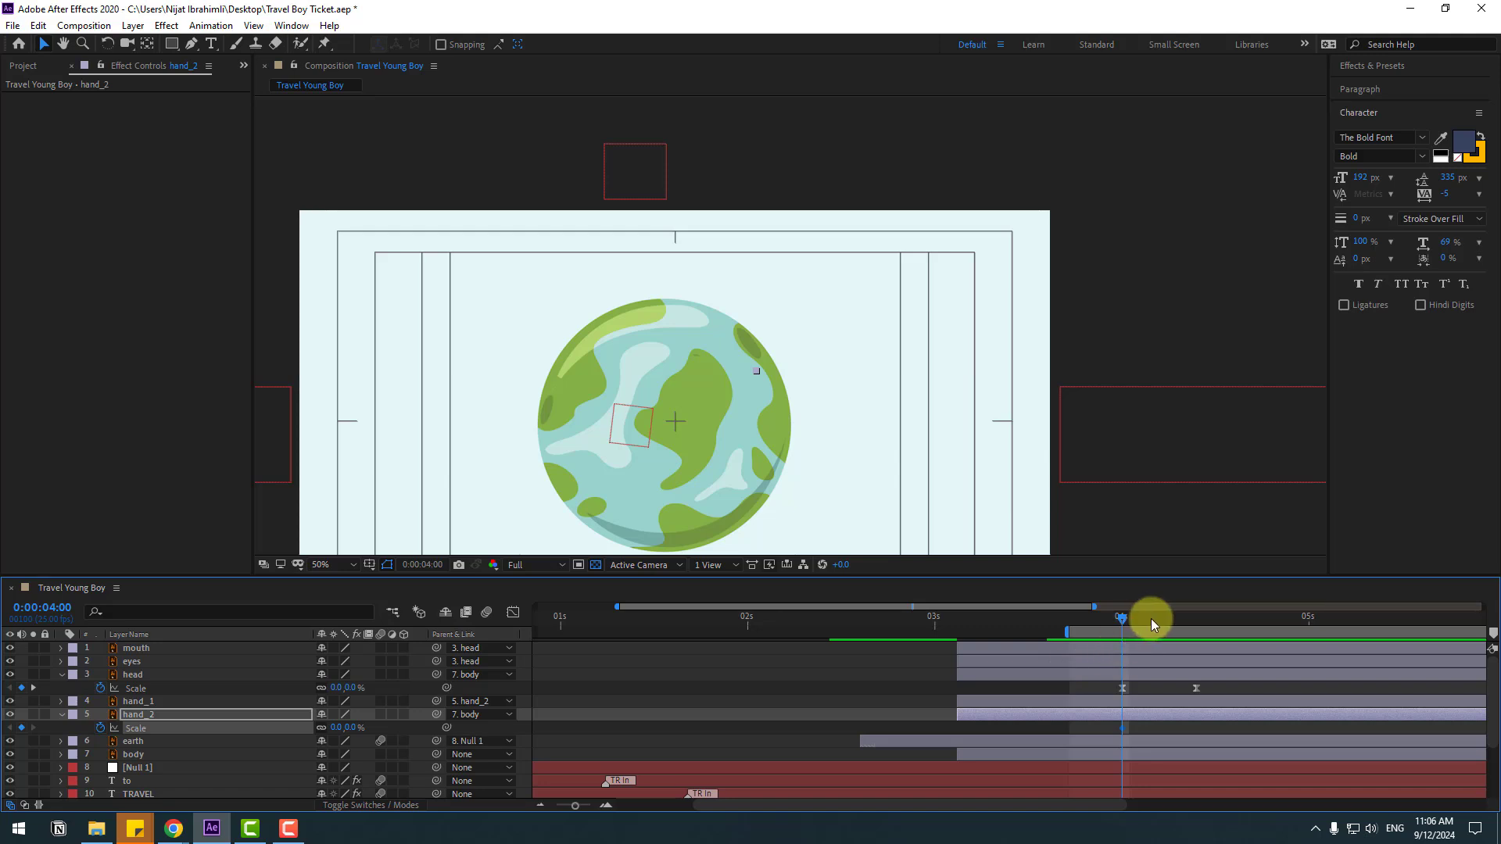
click(1196, 617)
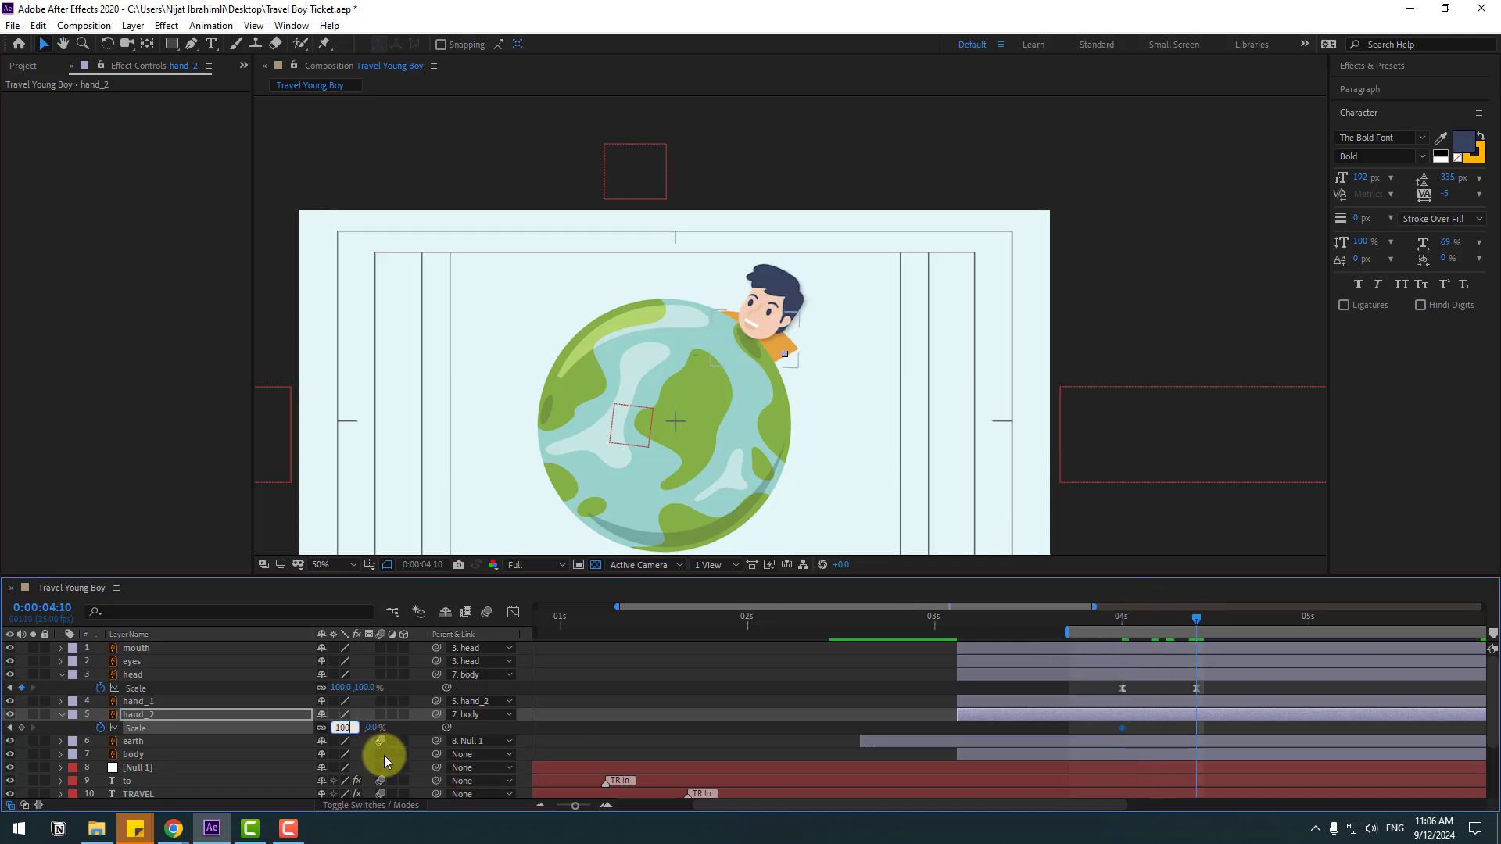
key(Return)
Preview the arm's appearance and apply Easy Ease to hand_2's scale keyframes
key(space)
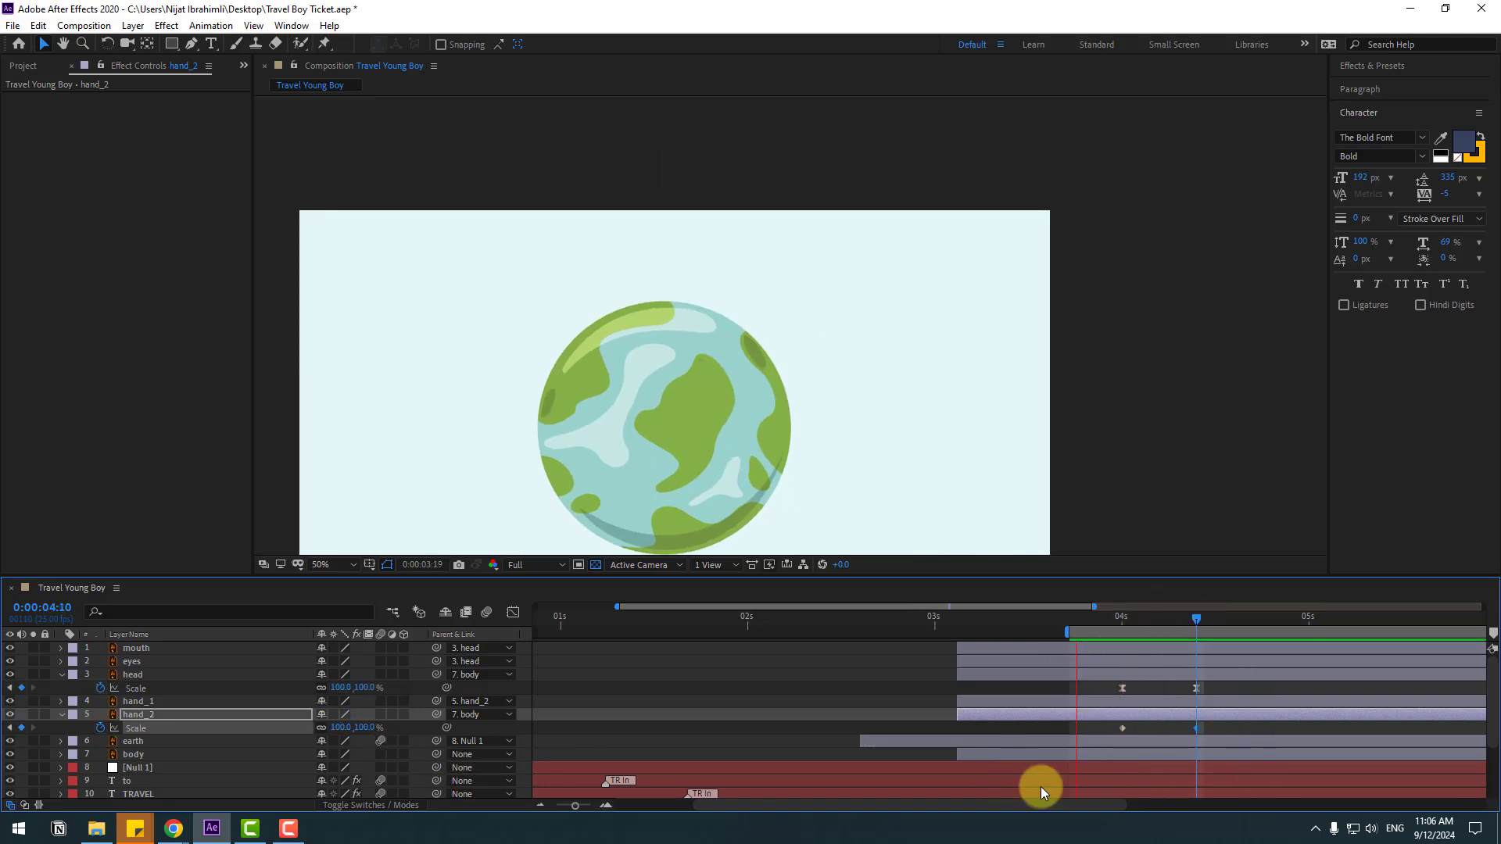
key(space)
right_click(1121, 728)
mouse_move(1175, 716)
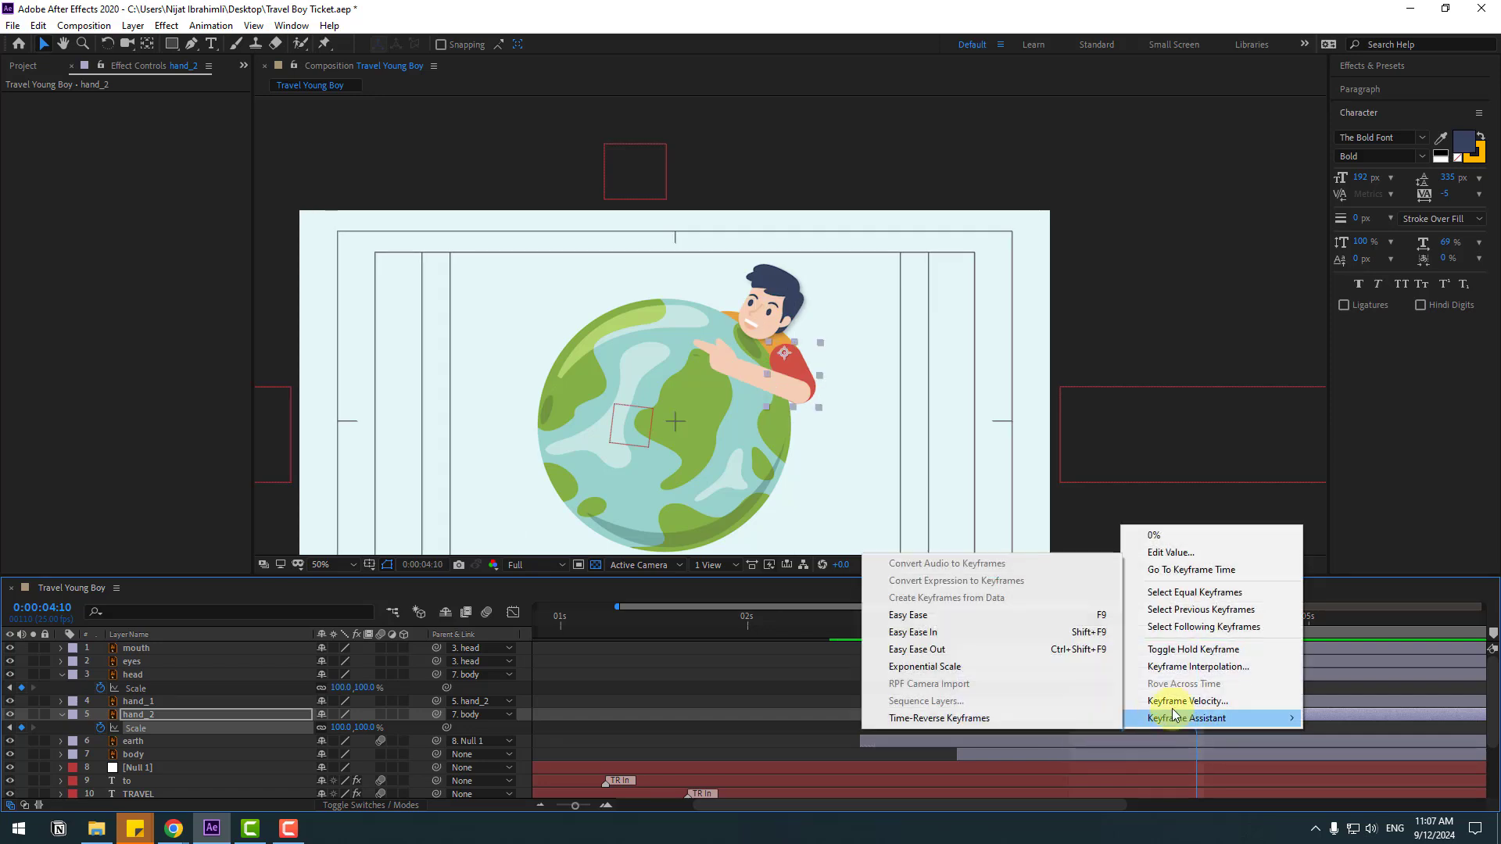
click(907, 615)
Enable motion blur on the mouth, eyes, head, hand_1 and hand_2 layers and preview the pop-up
click(147, 650)
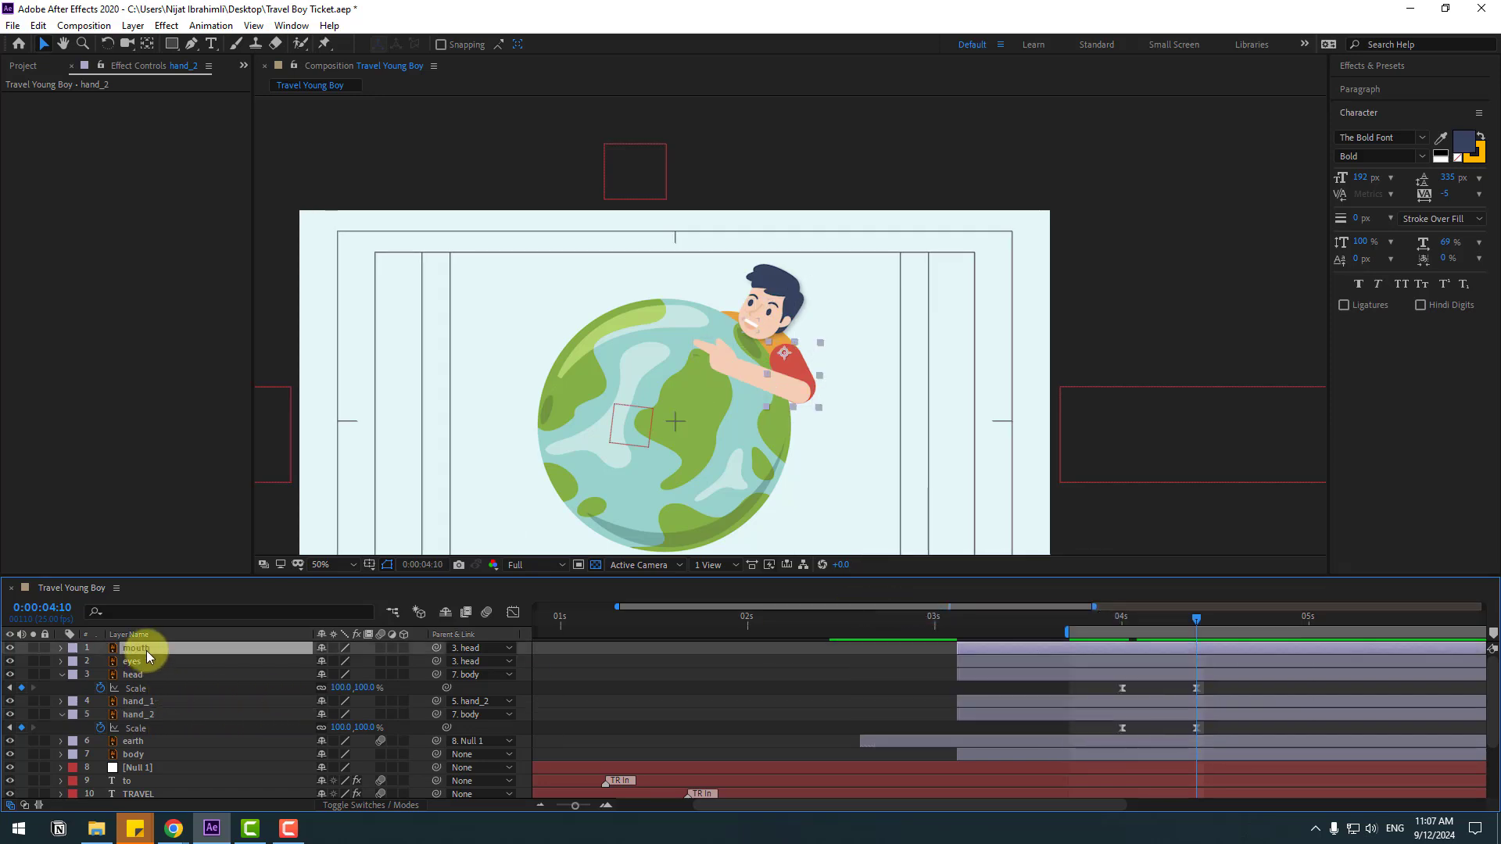
shift+click(142, 715)
click(903, 693)
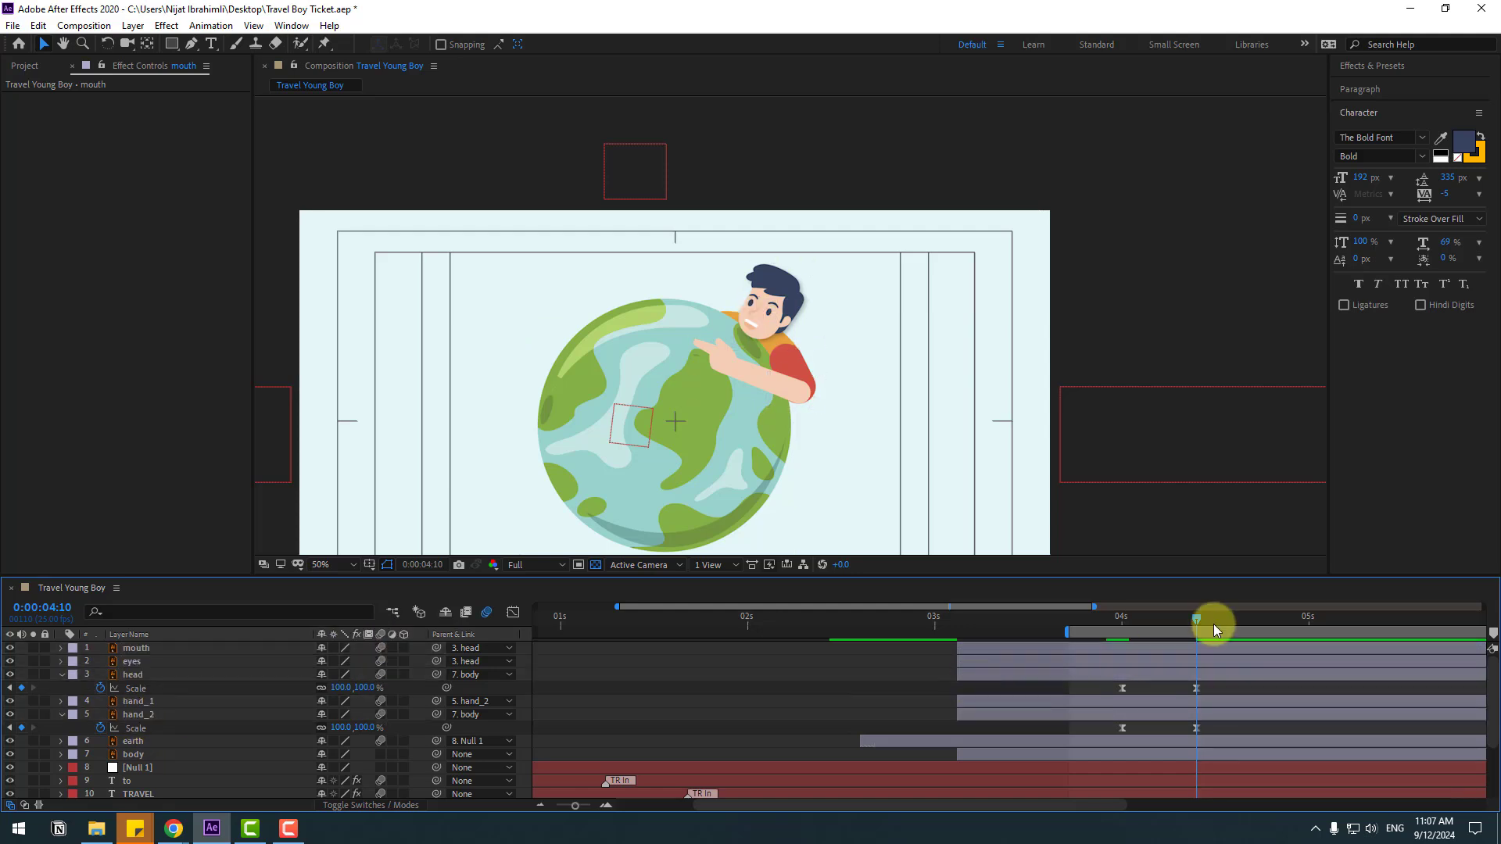
drag(1195, 616, 1094, 633)
key(space)
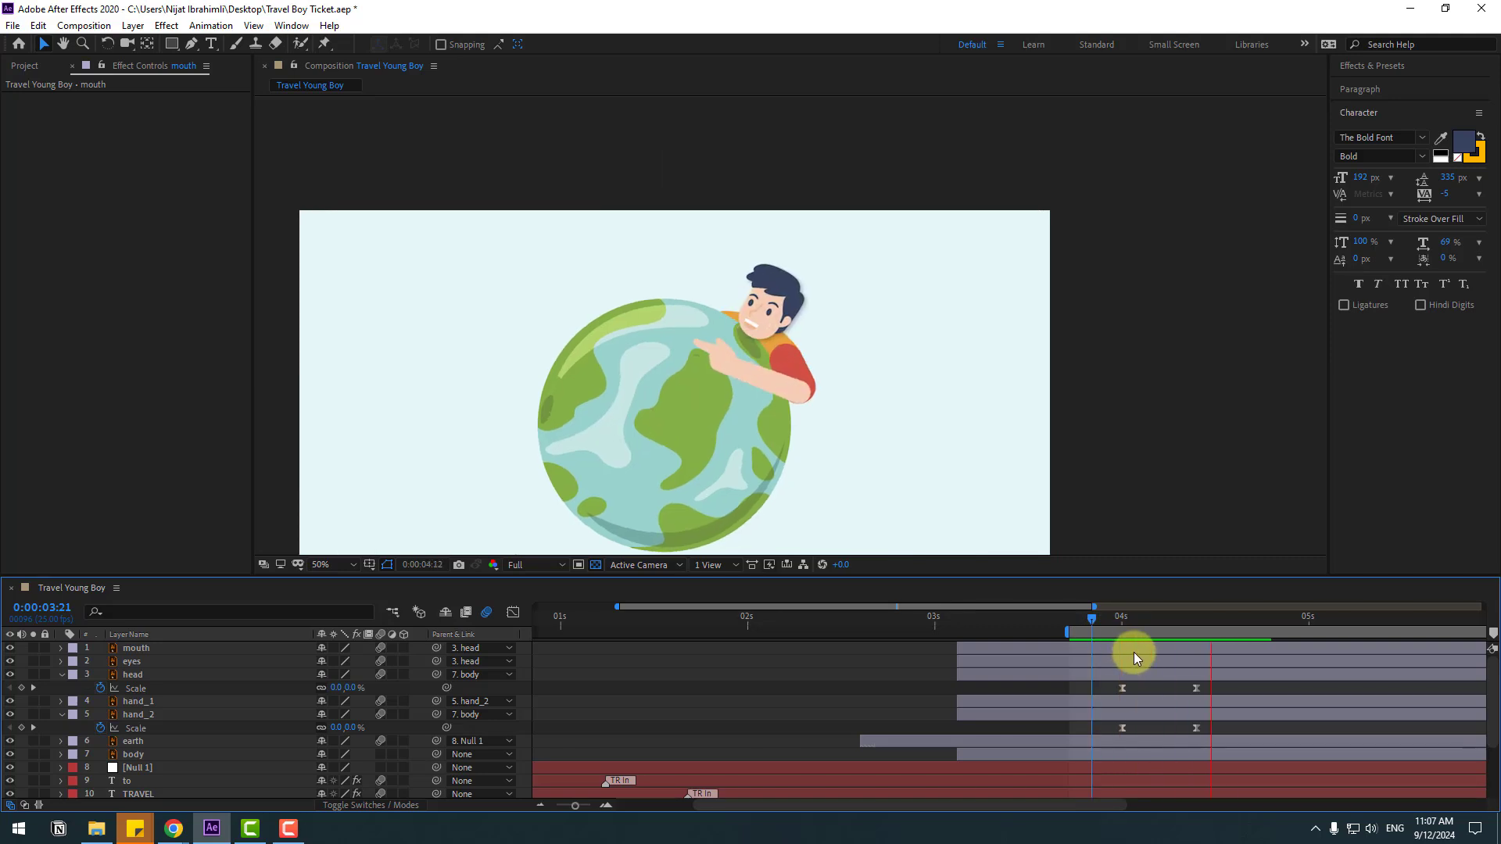
key(space)
Keyframe hand_2's rotation from 0° at 0:00:04:00 to -20° at 0:00:04:10
drag(1116, 617, 1125, 614)
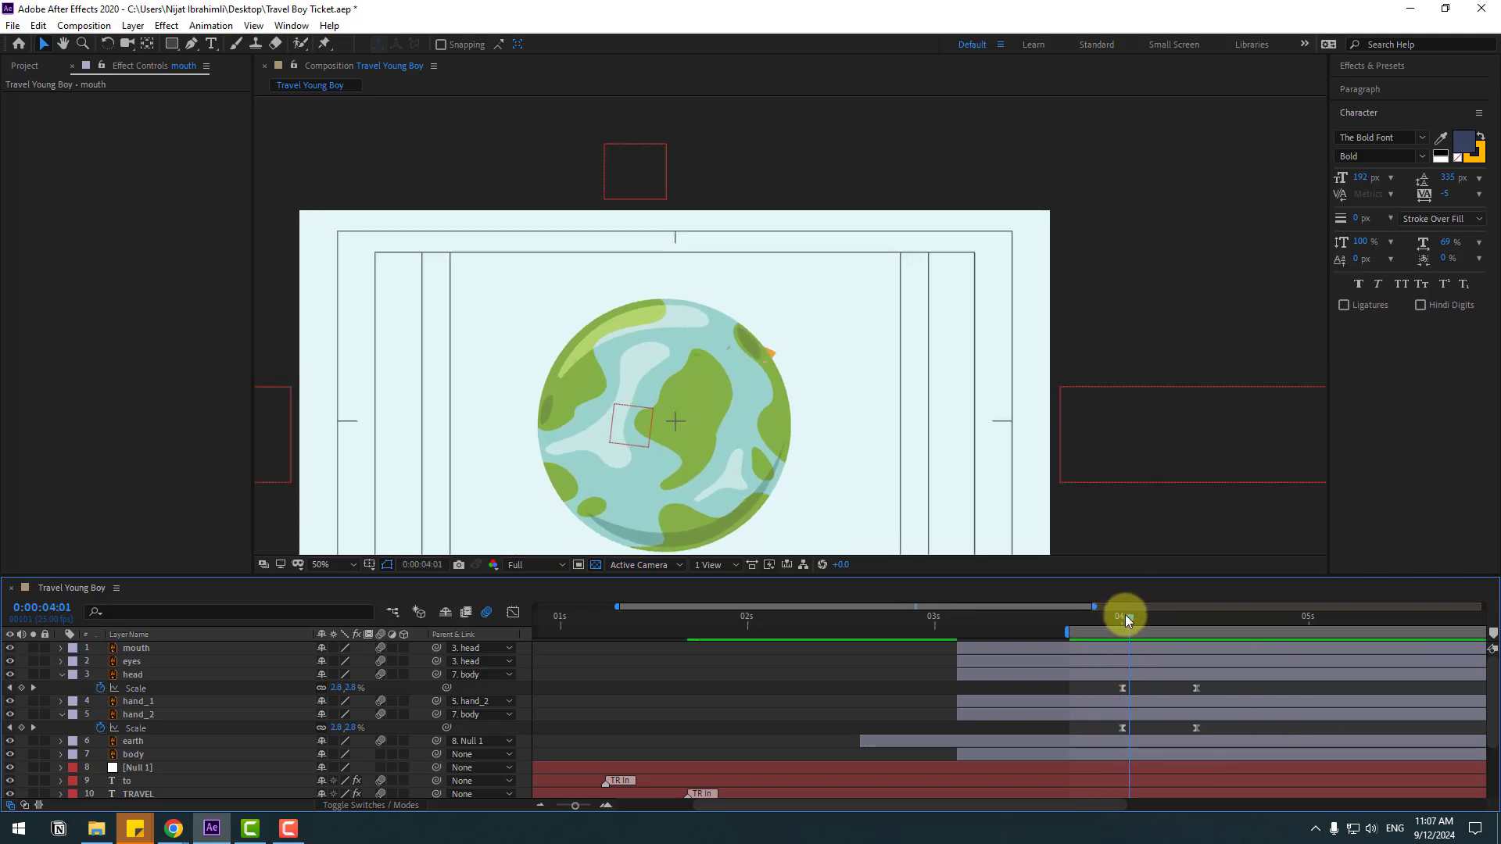
click(138, 715)
key(alt+shift+r)
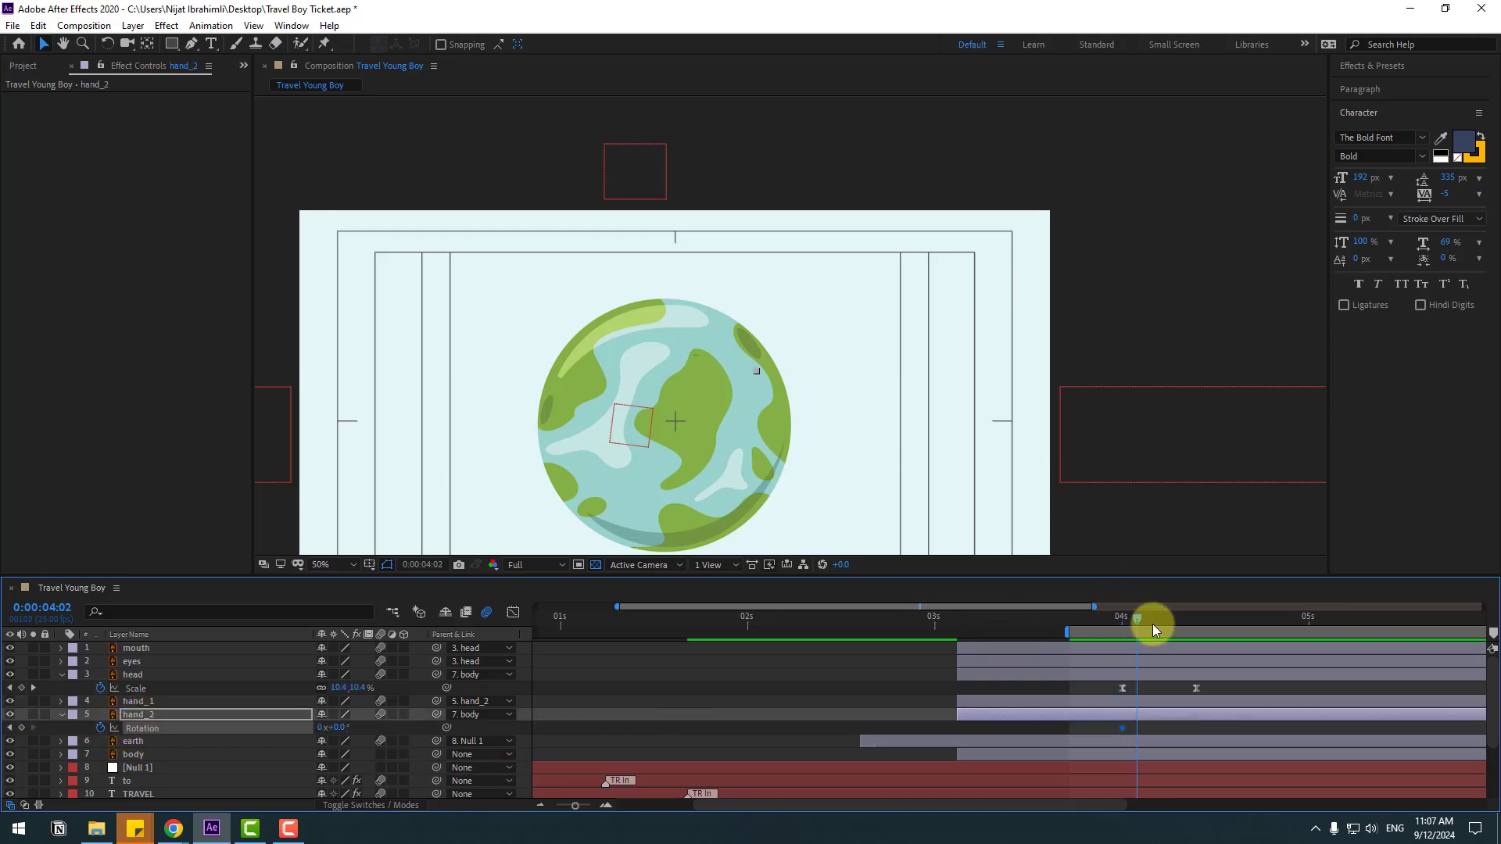
drag(1152, 624, 1189, 621)
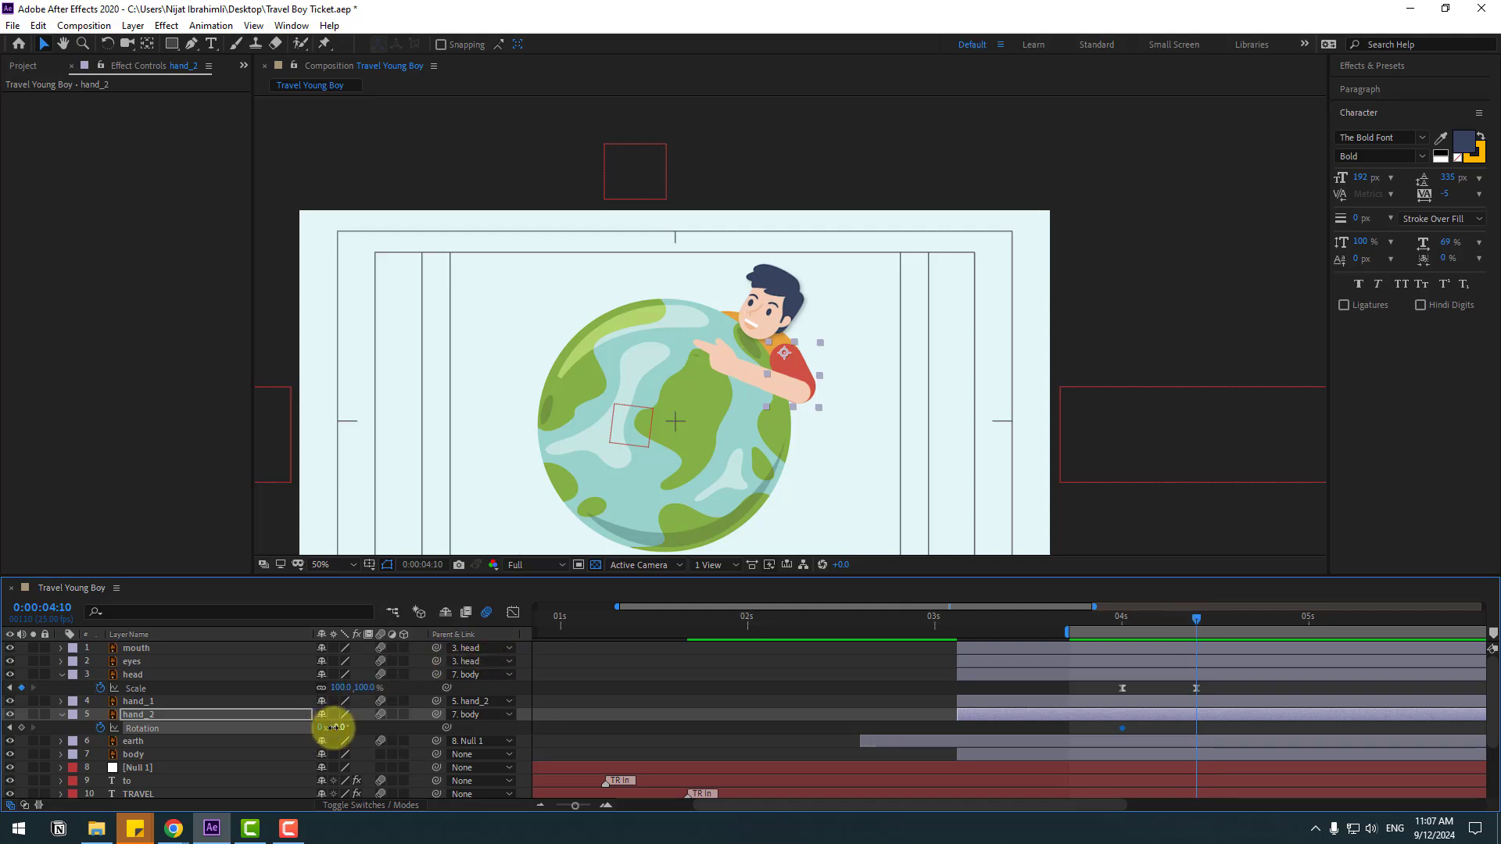
drag(334, 728, 317, 728)
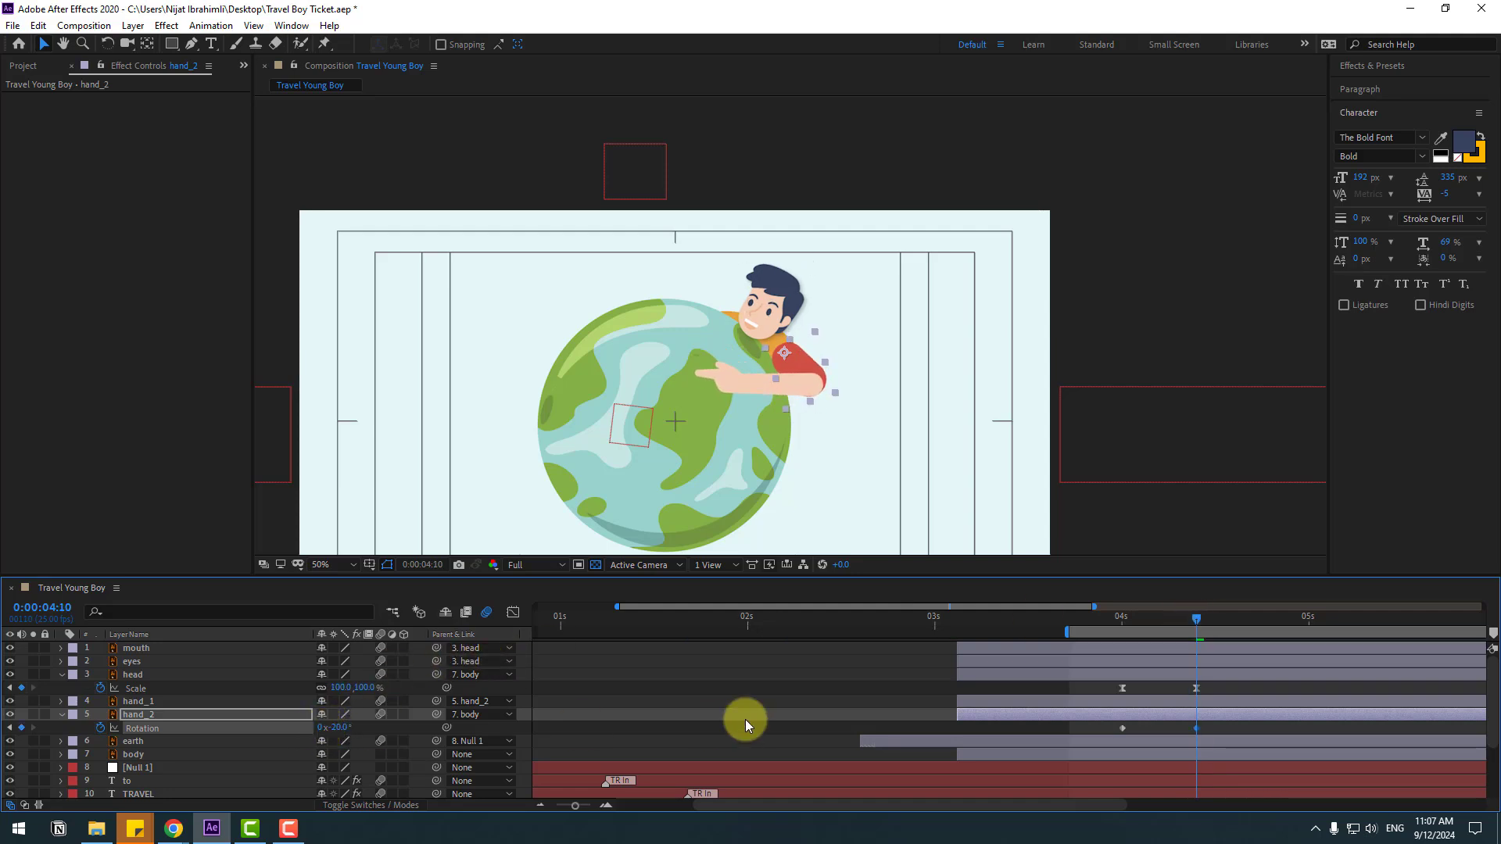
Keyframe hand_1's rotation from 0° at 0:00:04:00 to -11° at 0:00:04:10
click(1124, 623)
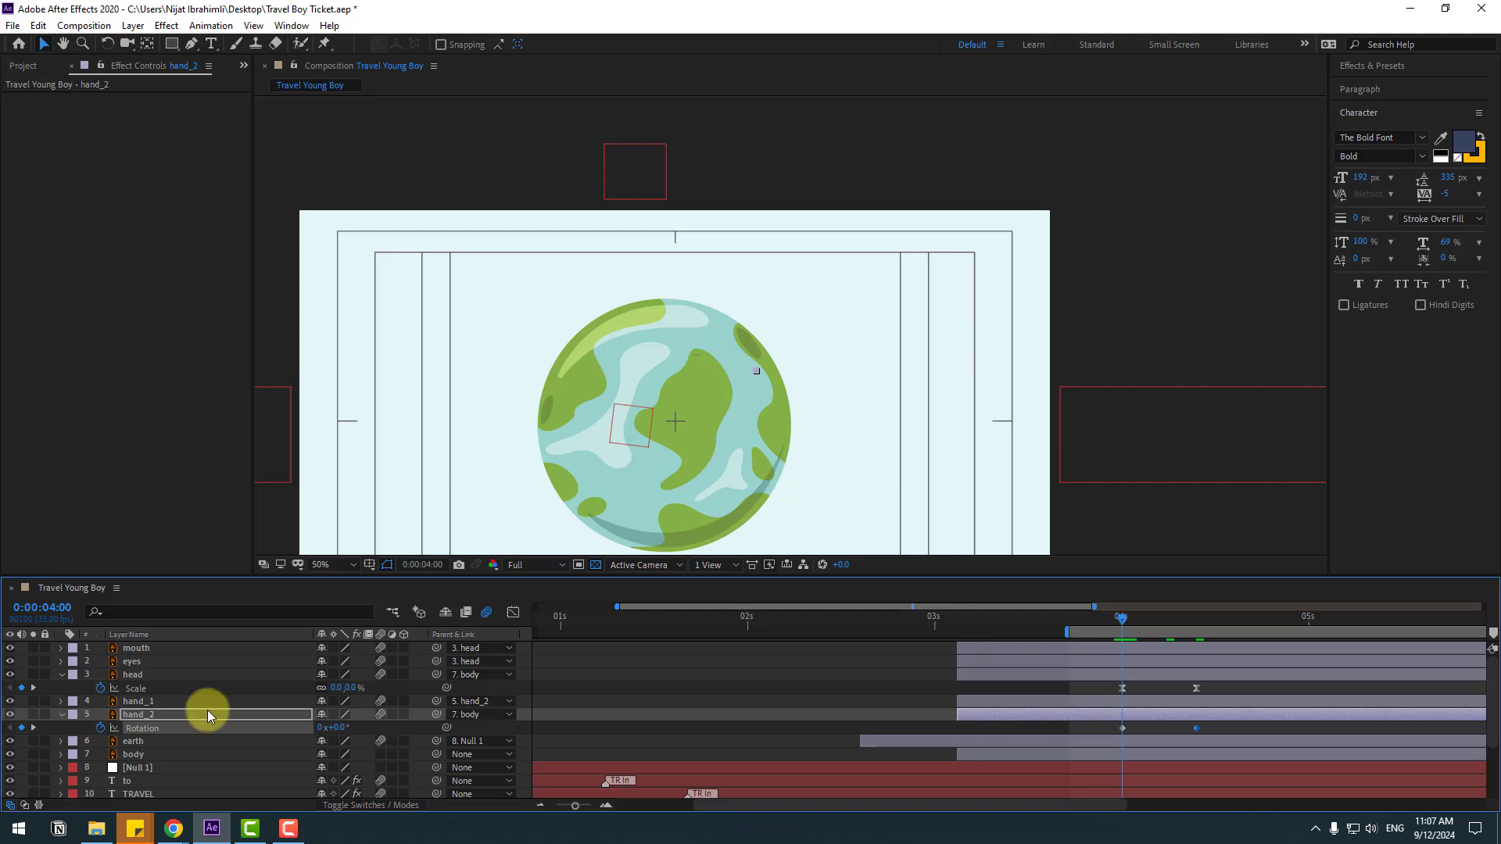
click(143, 702)
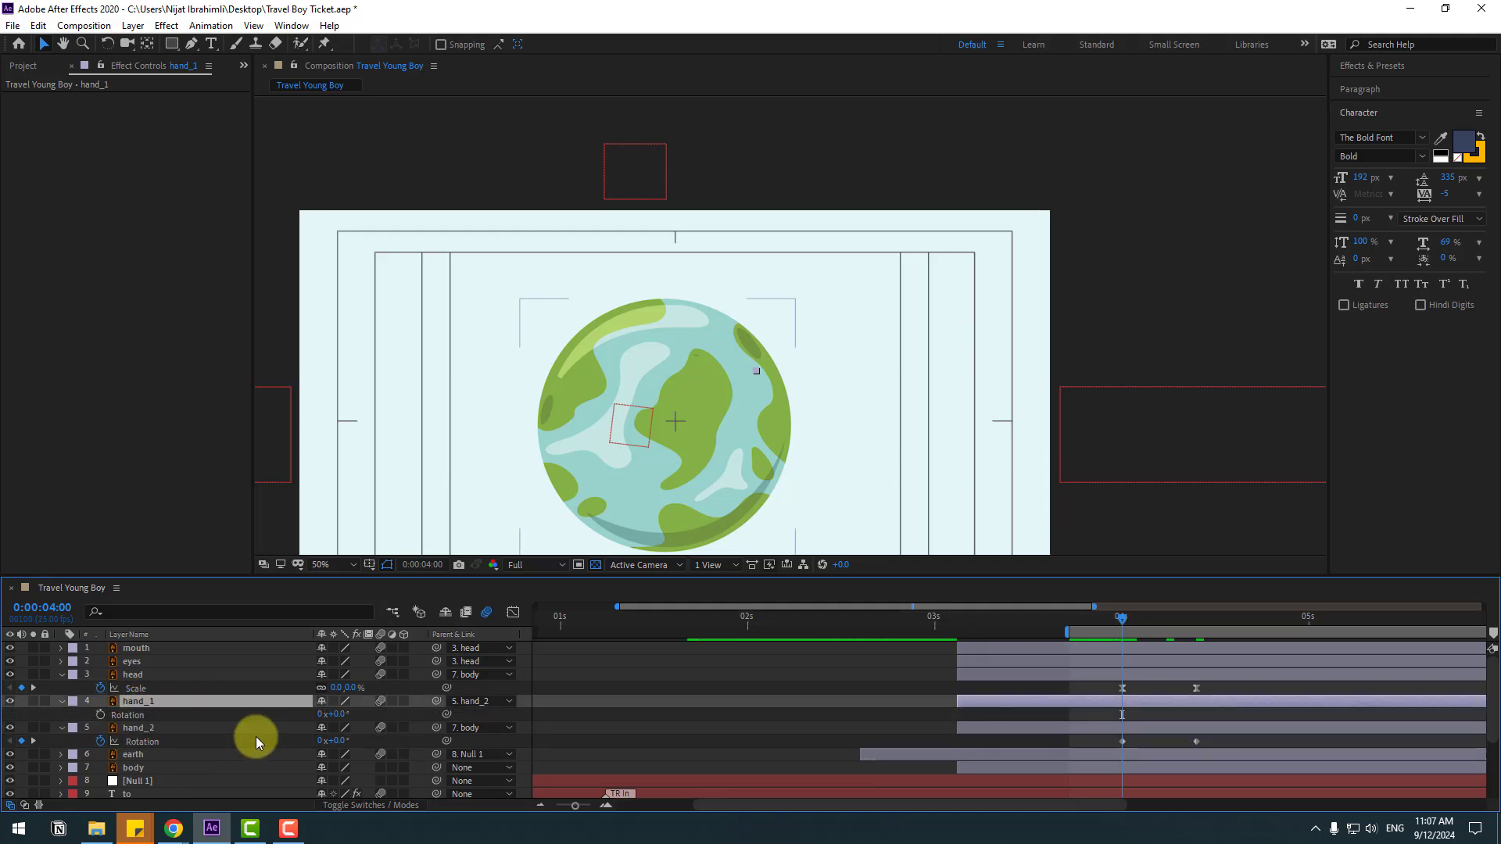
key(alt+shift+r)
key(Return)
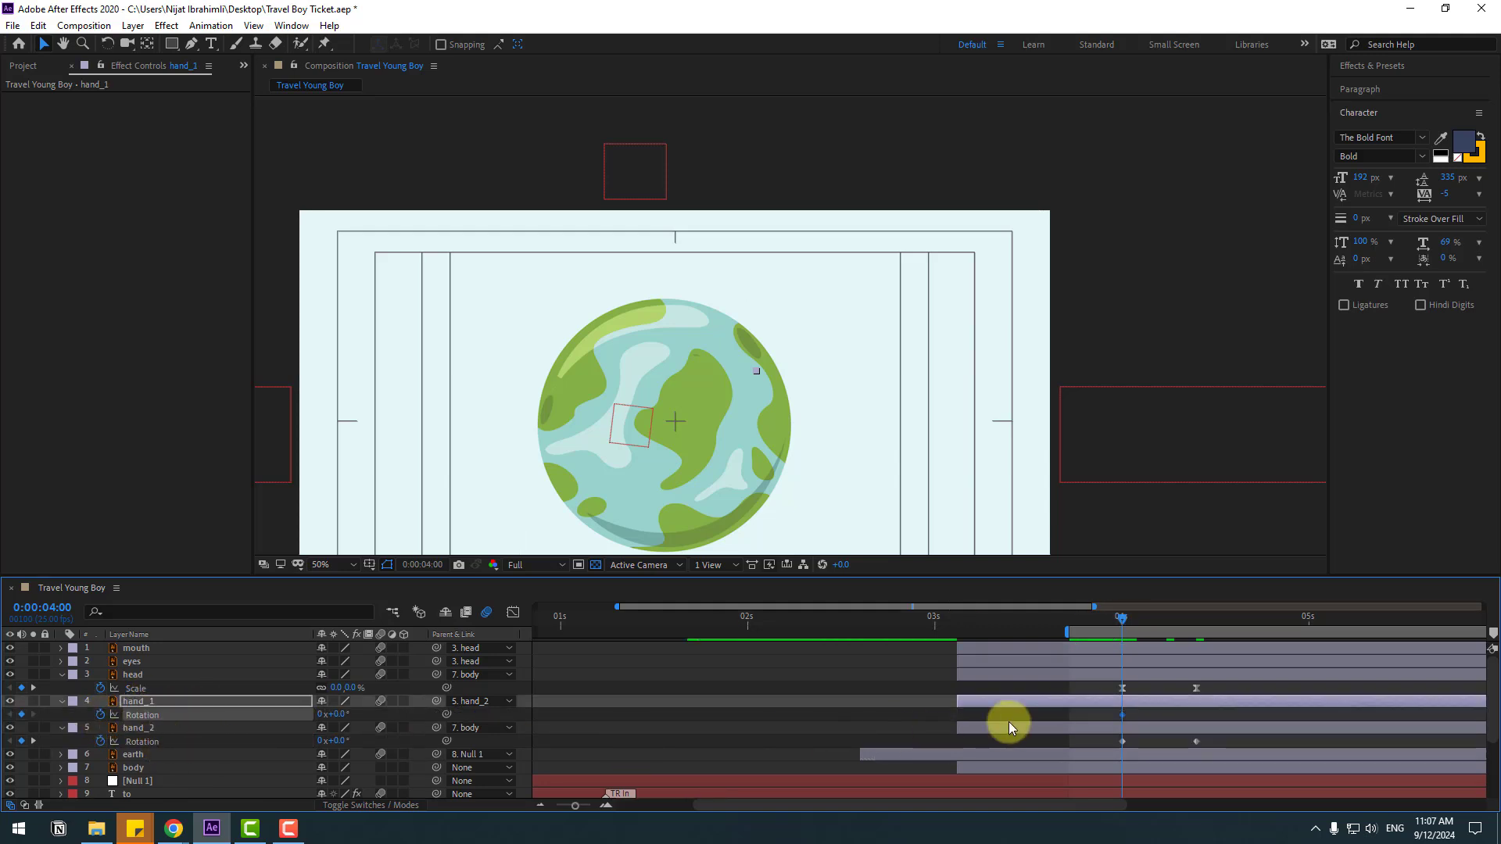
click(1199, 618)
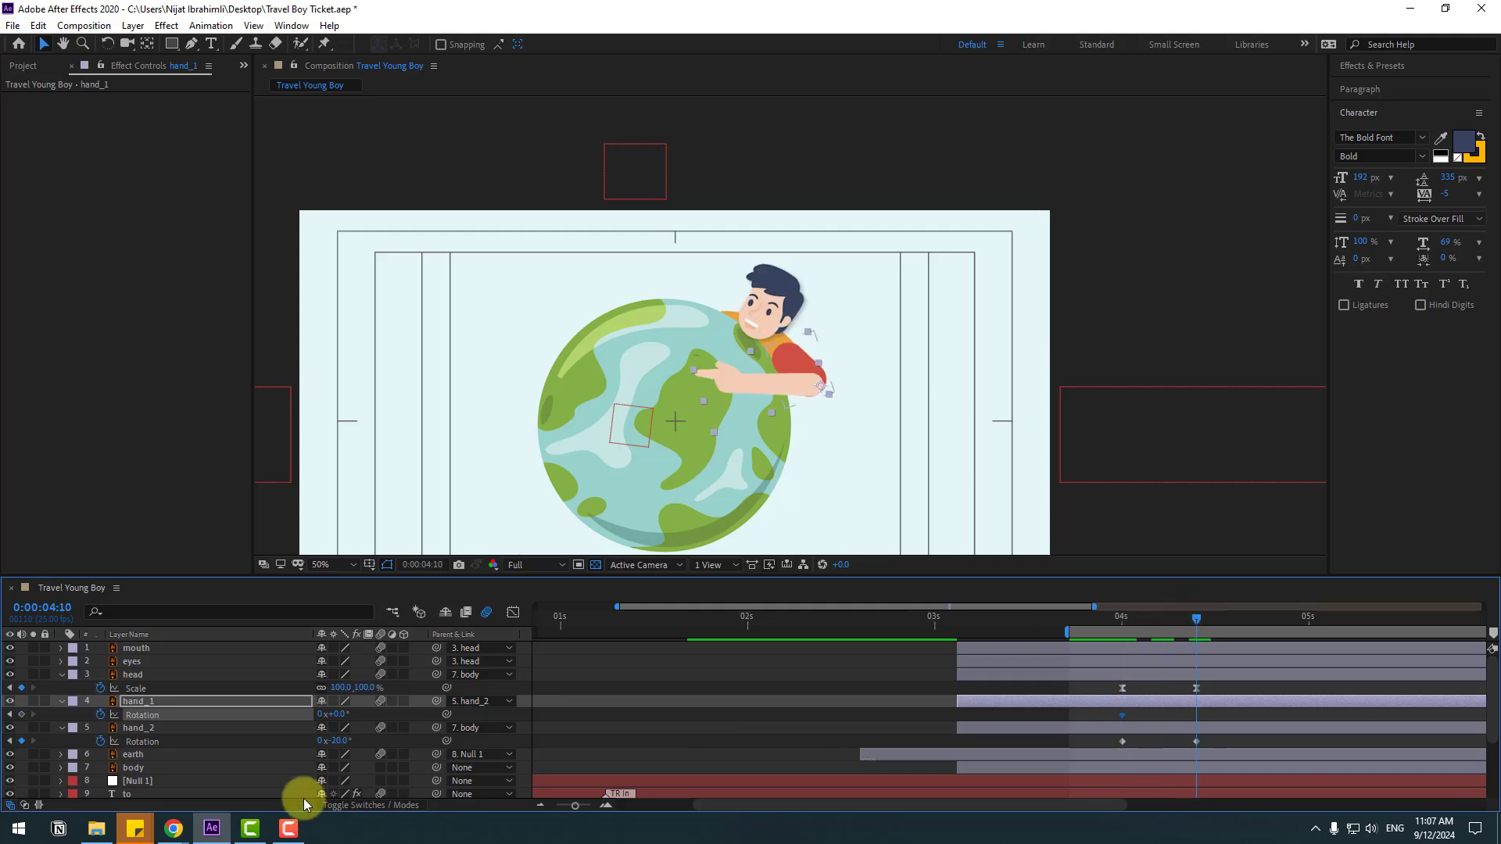
click(345, 715)
drag(345, 715, 336, 714)
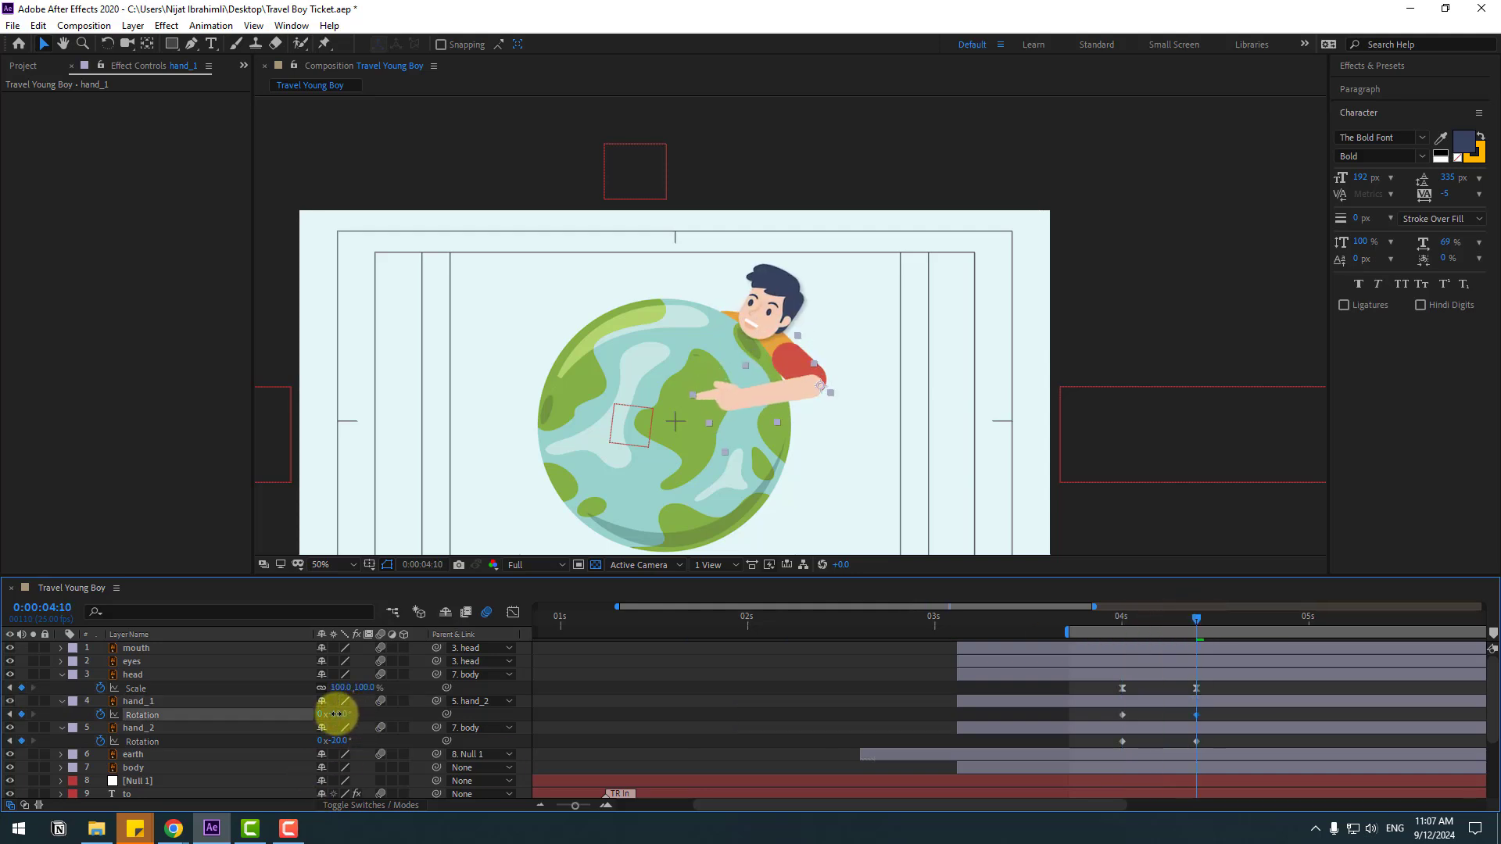
click(57, 739)
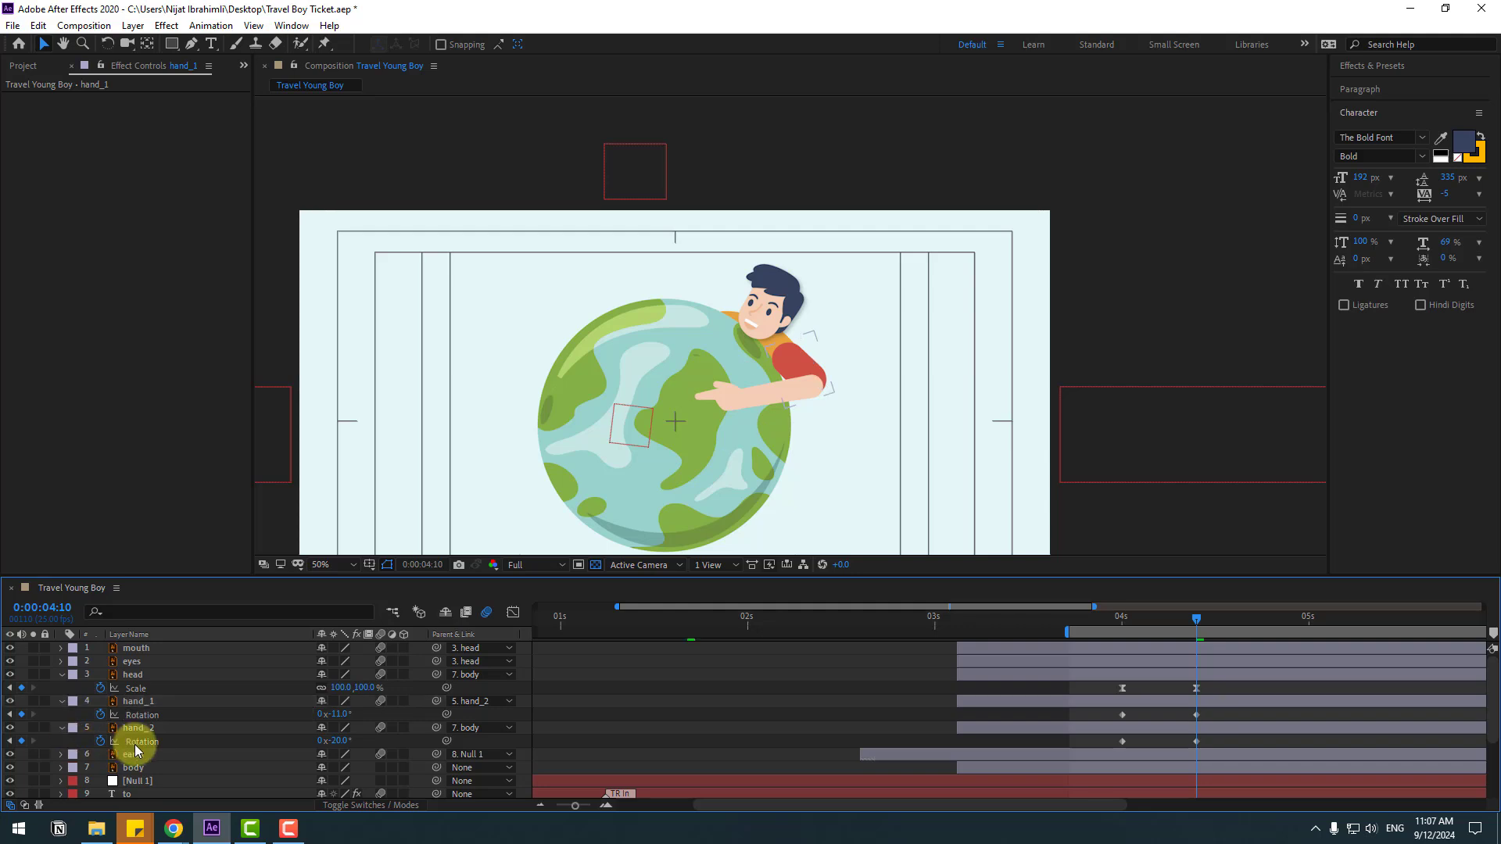
Keyframe both hands' rotation together: hand_1 7° and hand_2 -2° at 0:00:04:16, hand_1 -9° and hand_2 -18° at 0:00:04:24
click(142, 741)
shift+click(141, 714)
drag(1122, 616, 1199, 613)
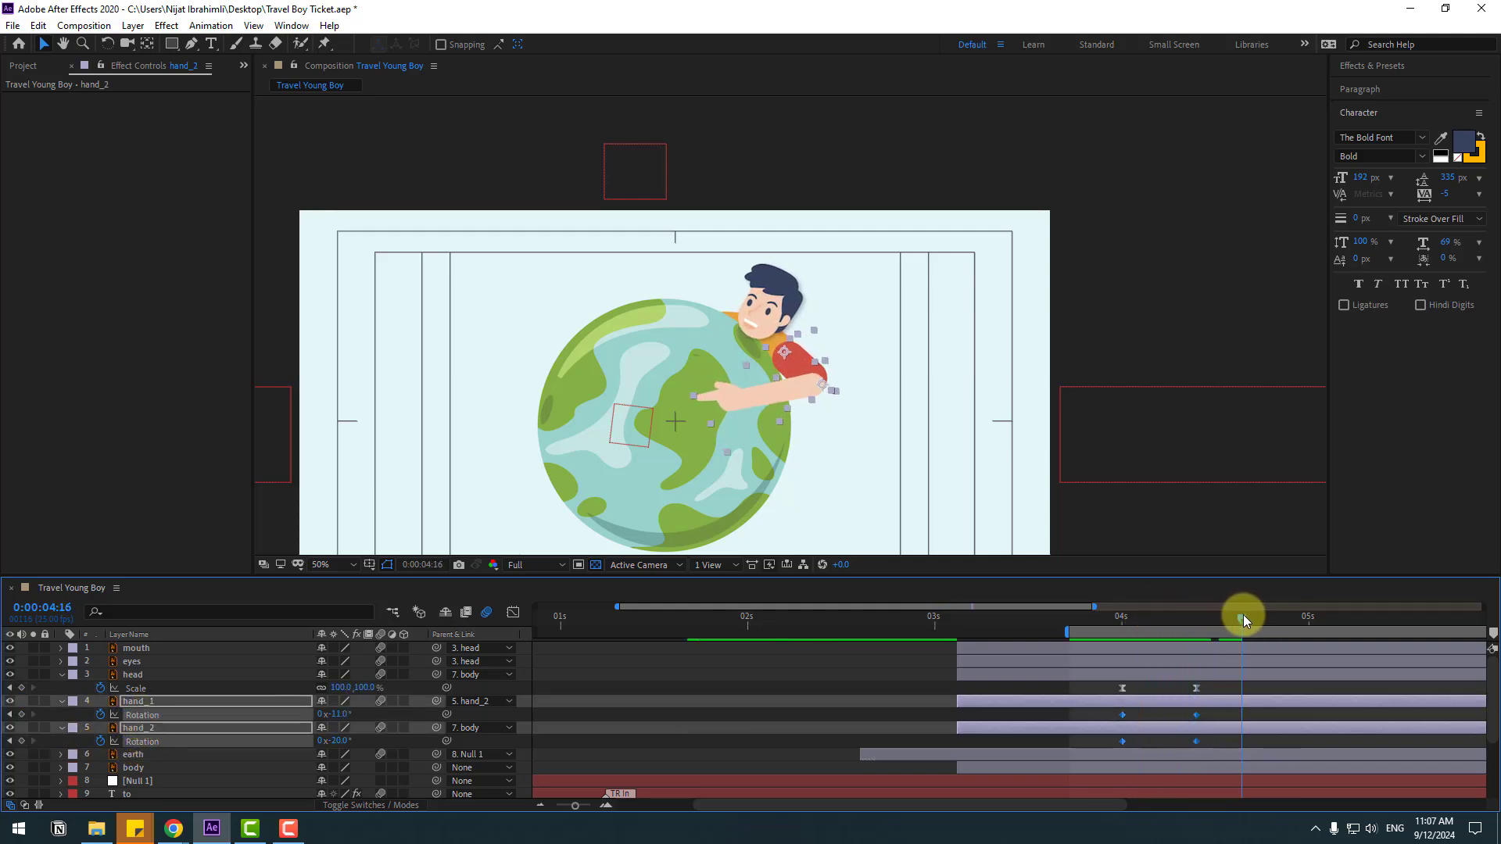
drag(335, 713, 345, 706)
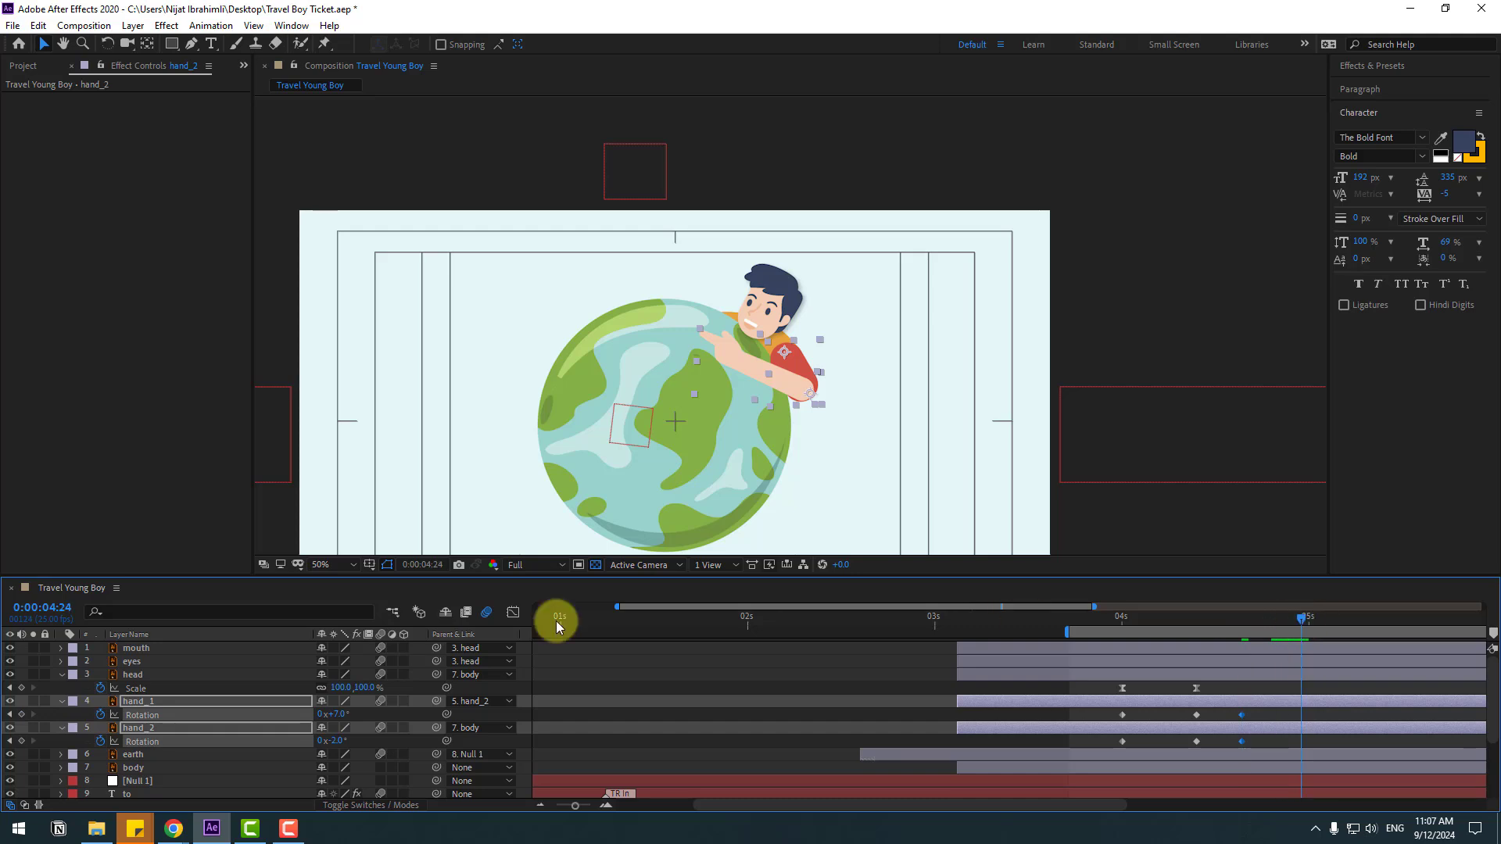
drag(340, 713, 331, 709)
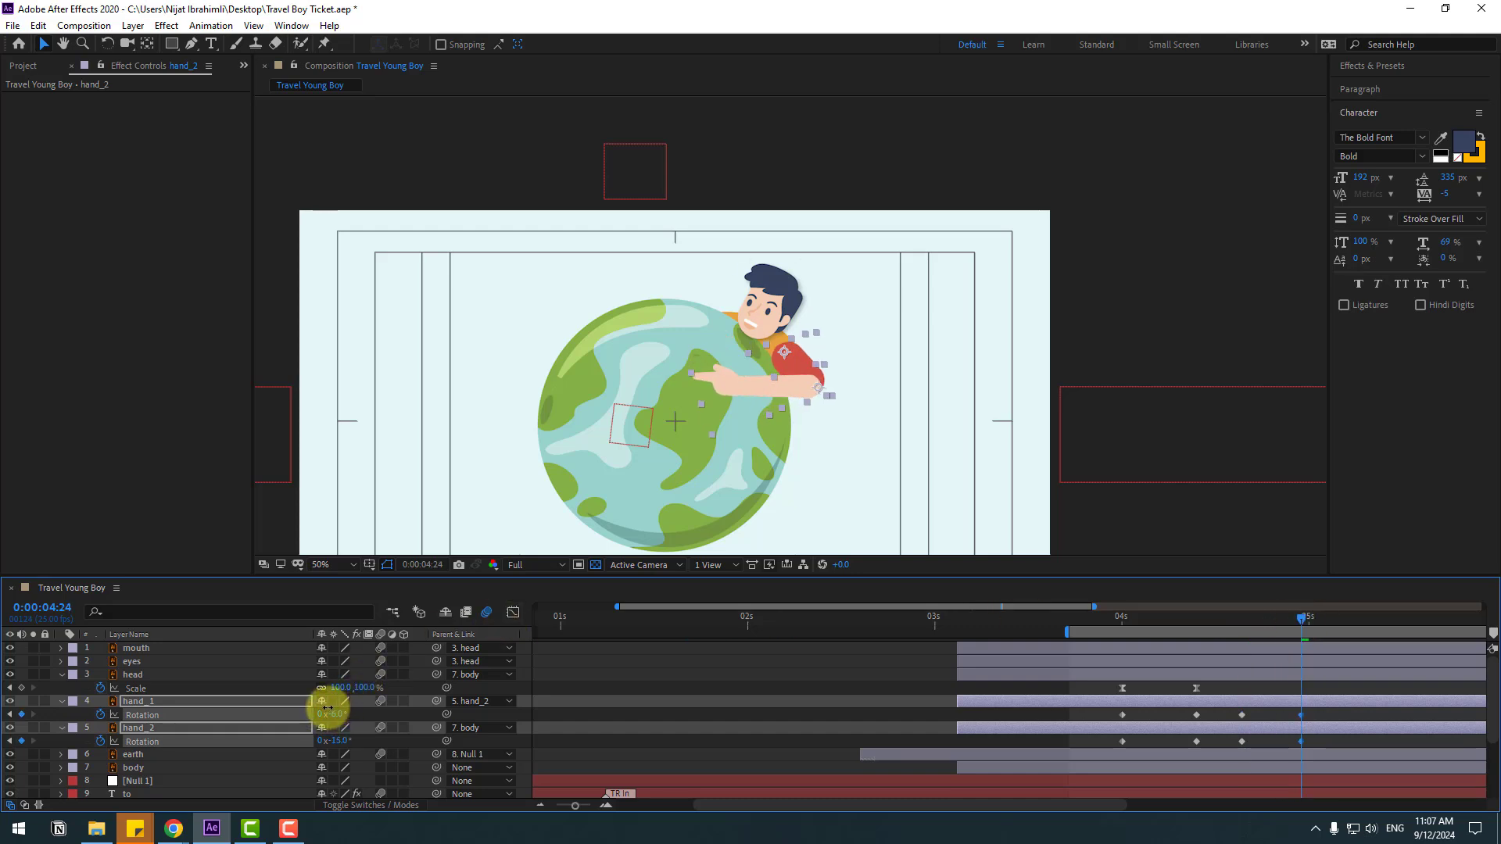
Apply Easy Ease to all rotation keyframes of hand_1 and hand_2
drag(1312, 718, 1104, 749)
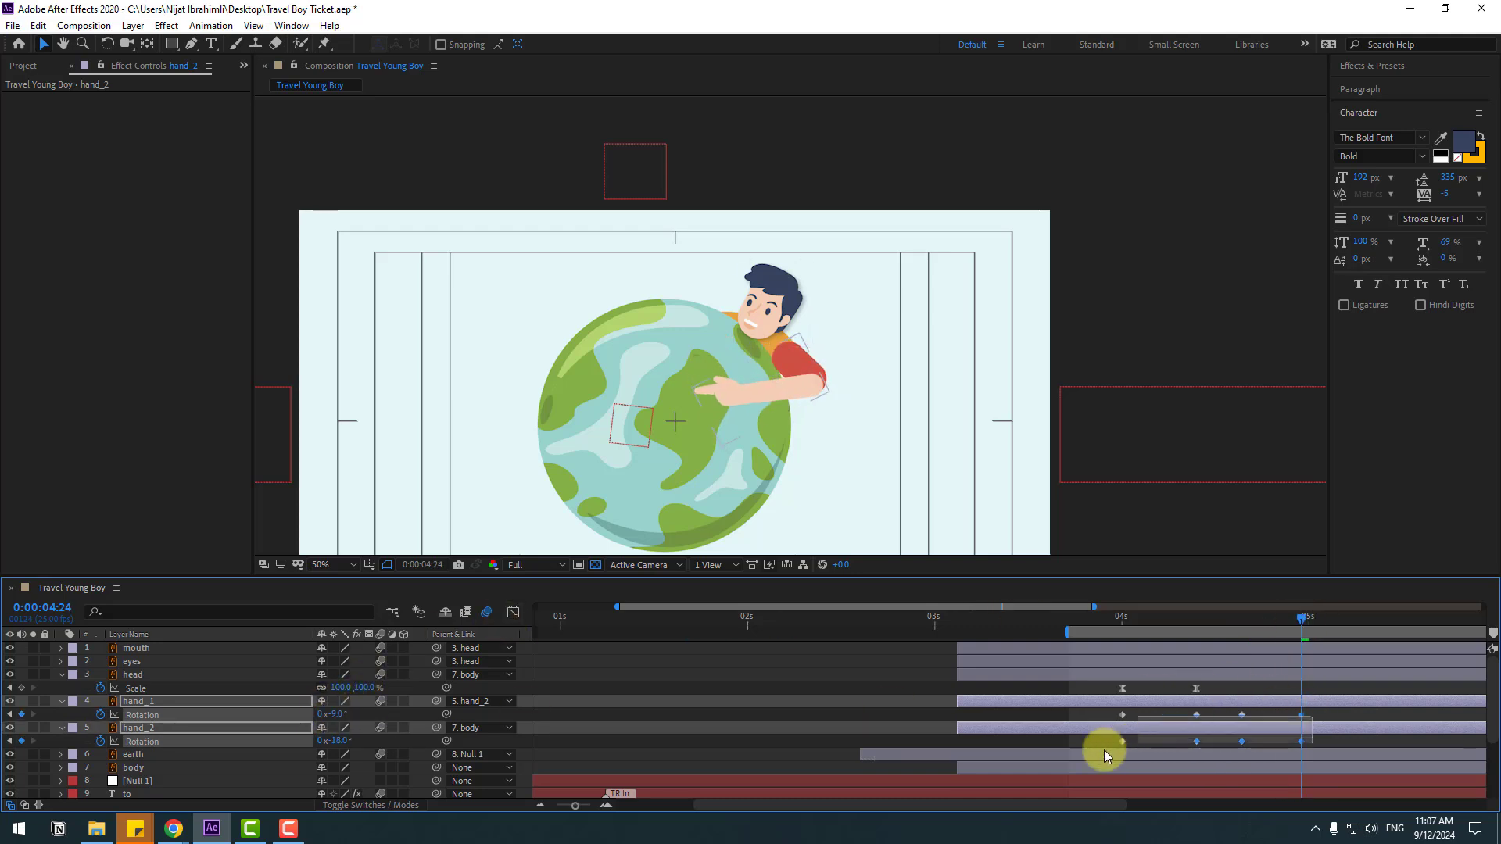
right_click(1122, 740)
mouse_move(1129, 730)
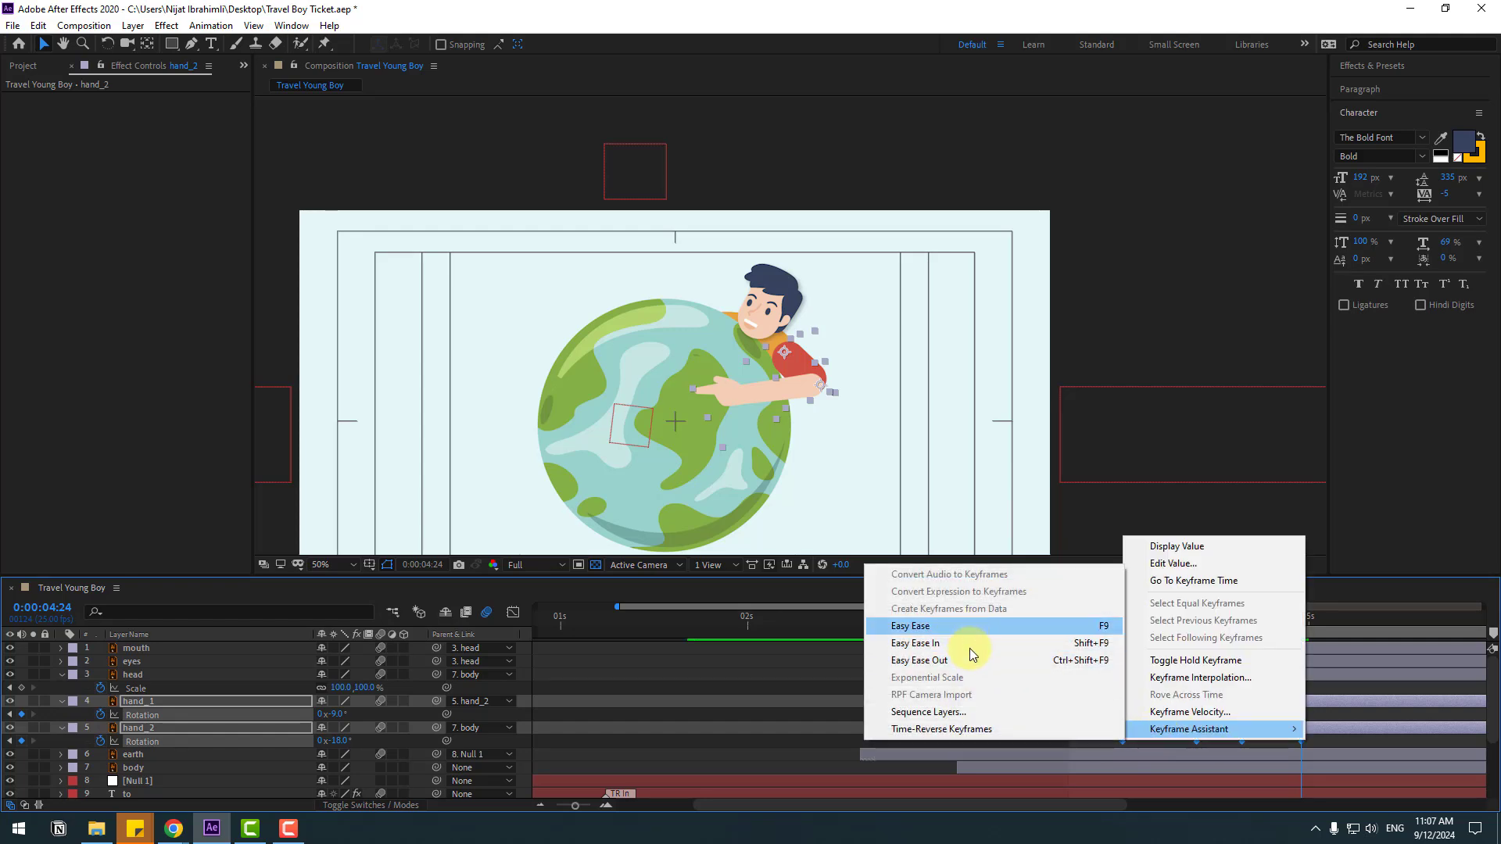
click(969, 626)
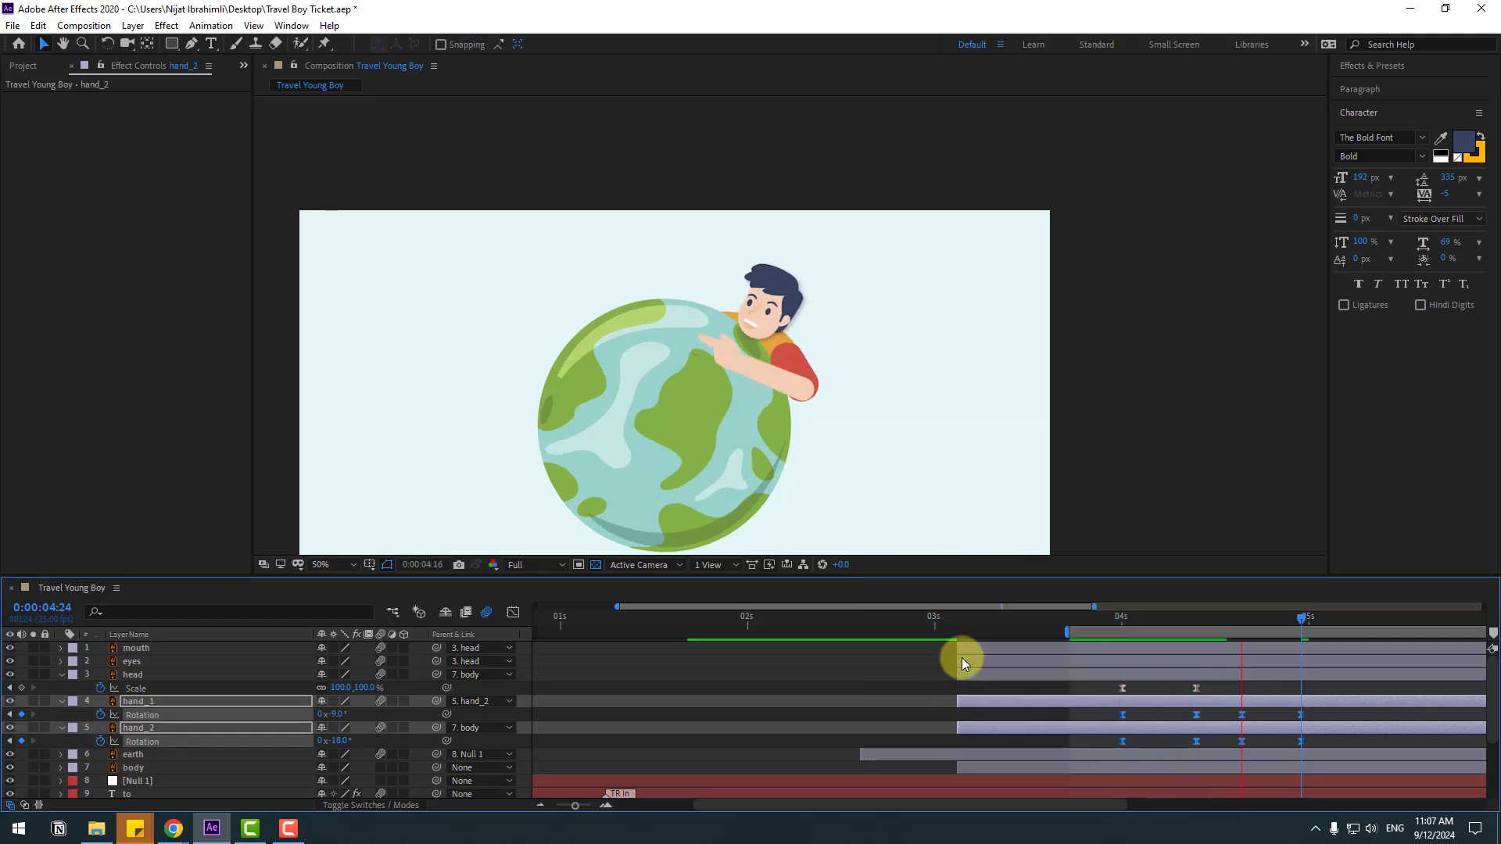
Retime the last two rotation keyframe pairs of hand_1 and hand_2 to about 0:00:04:20 and 0:00:05:07
key(space)
drag(1310, 716, 1201, 747)
drag(1304, 714, 1364, 711)
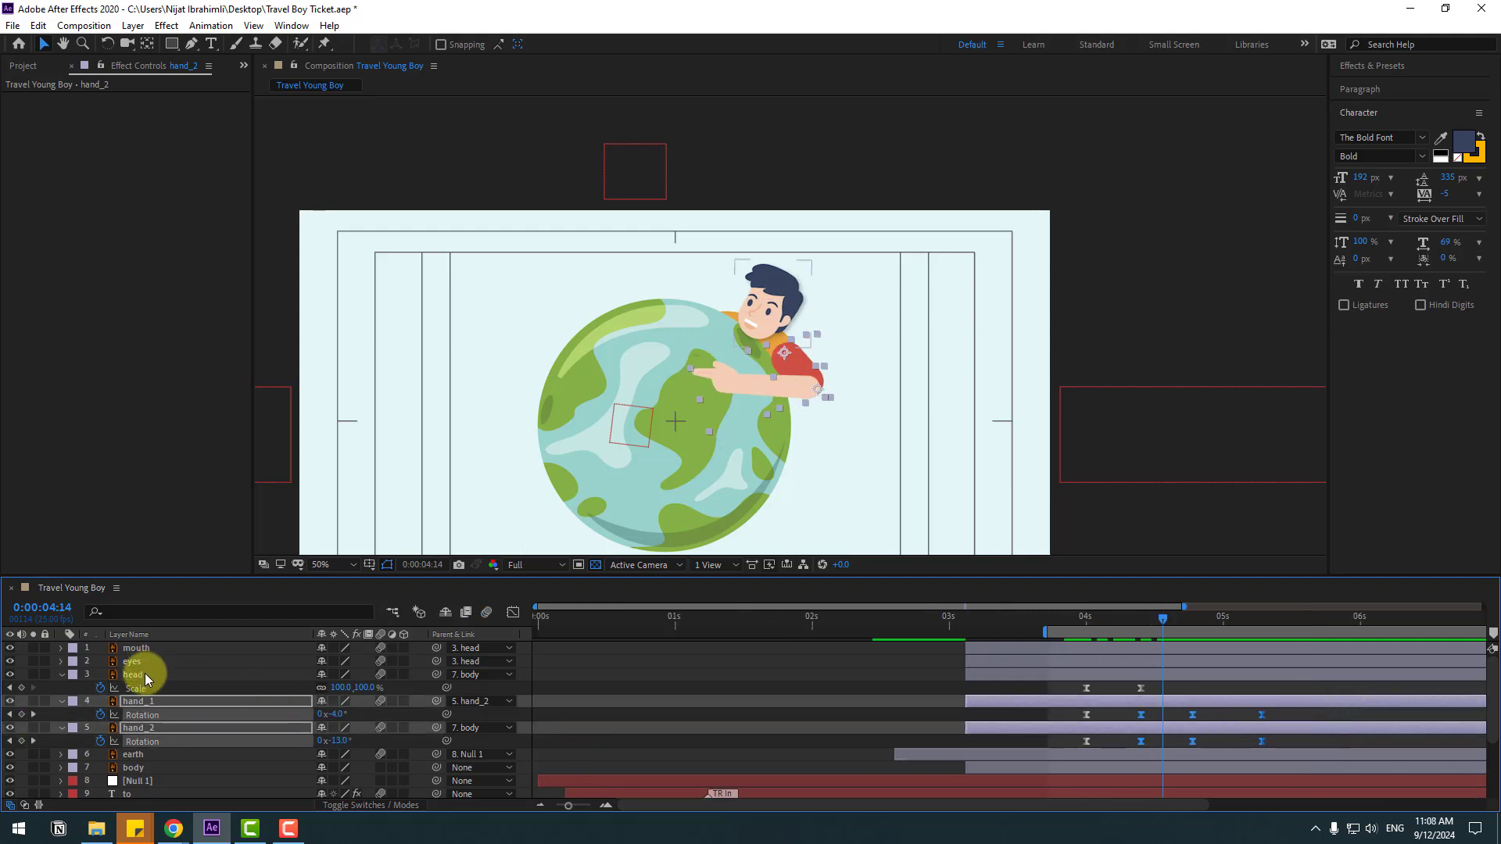
Start the head's rotation animation with a 0° keyframe at about 0:00:04:02
click(146, 676)
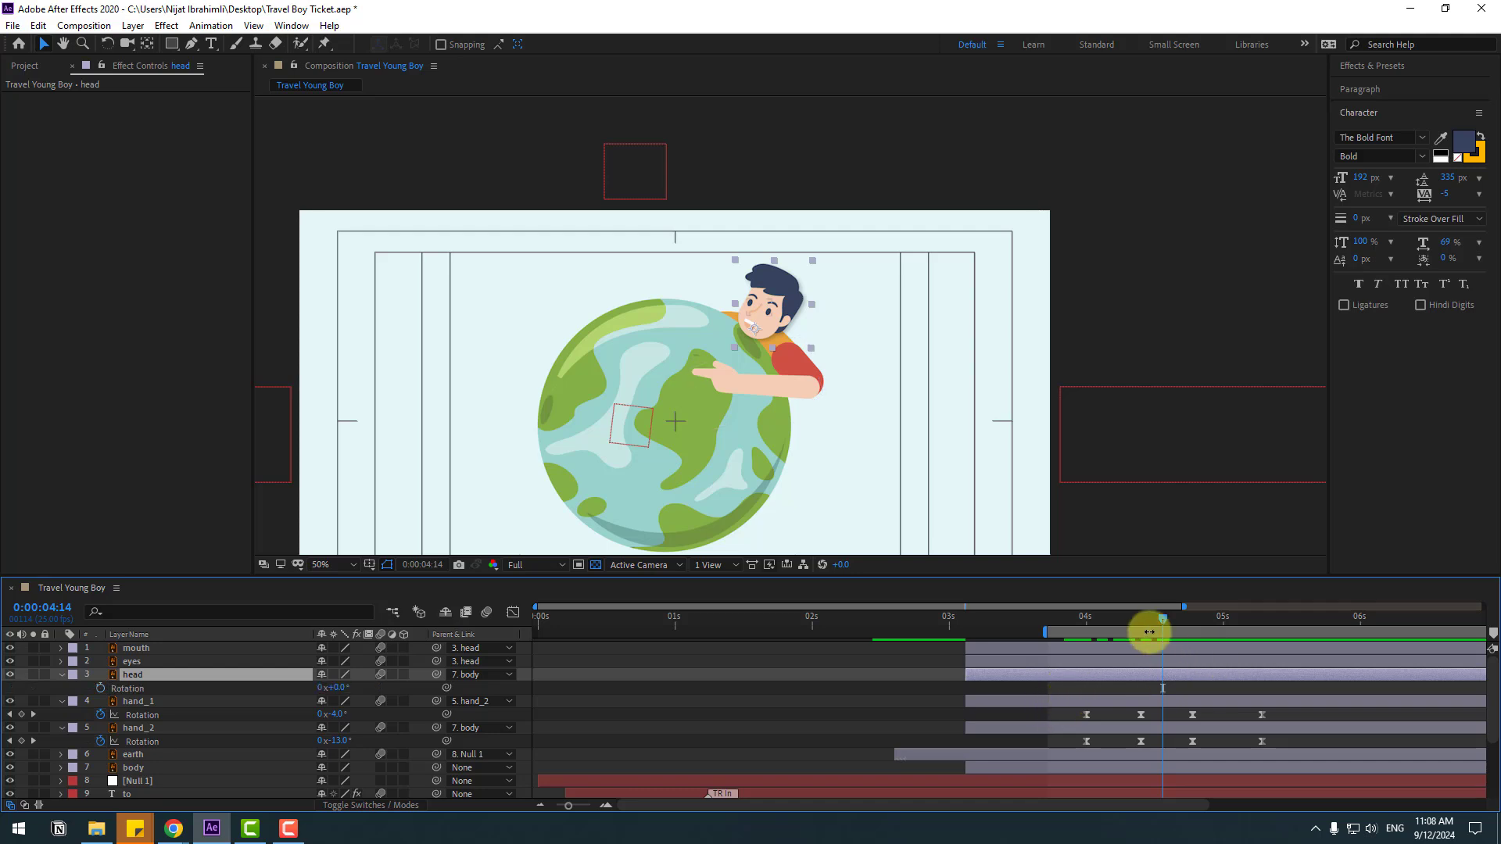
drag(1111, 622, 1123, 620)
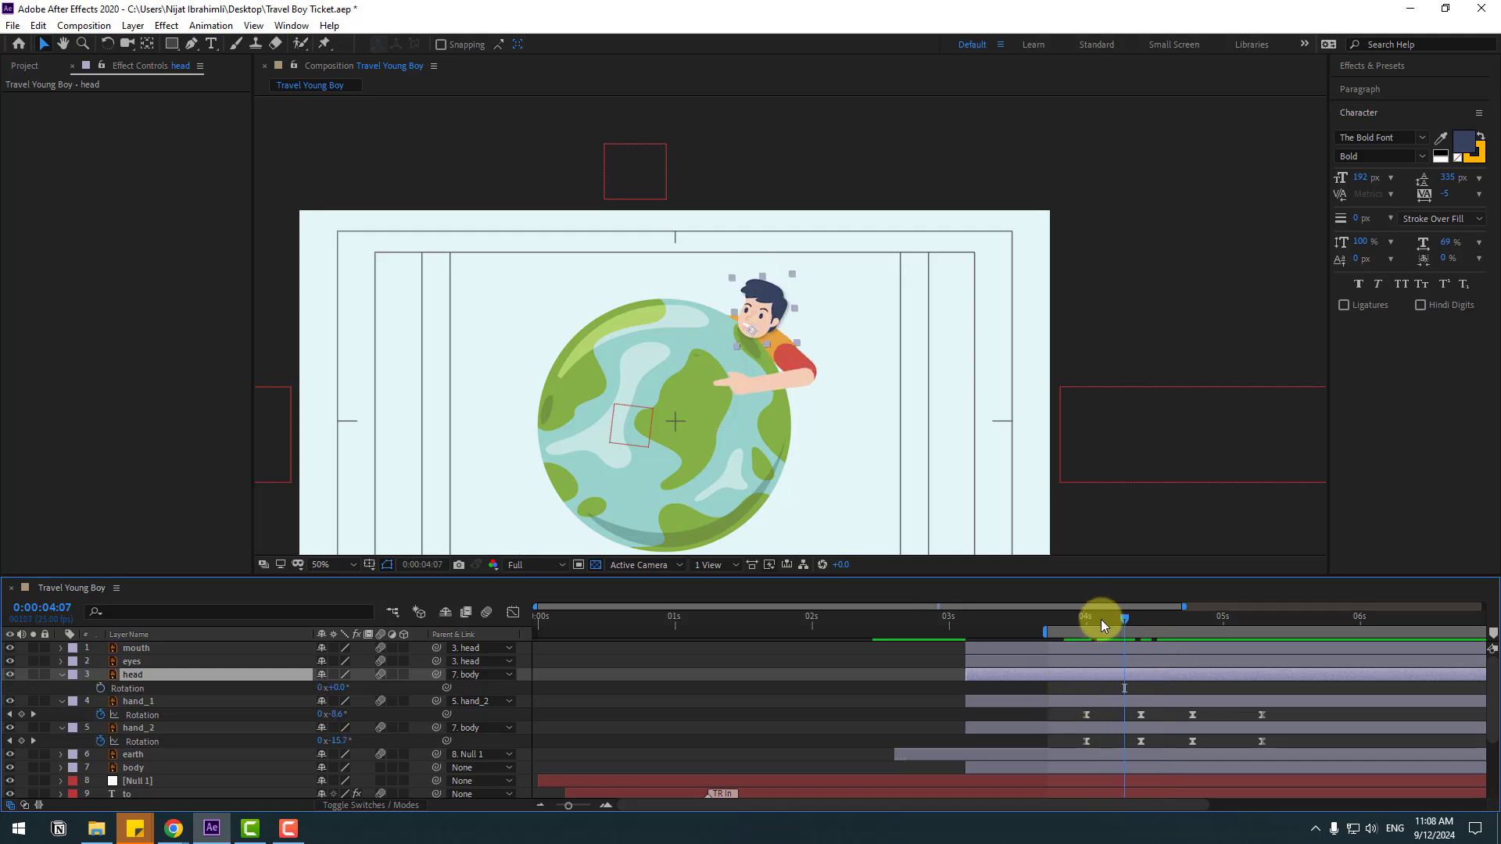
click(100, 688)
click(1122, 693)
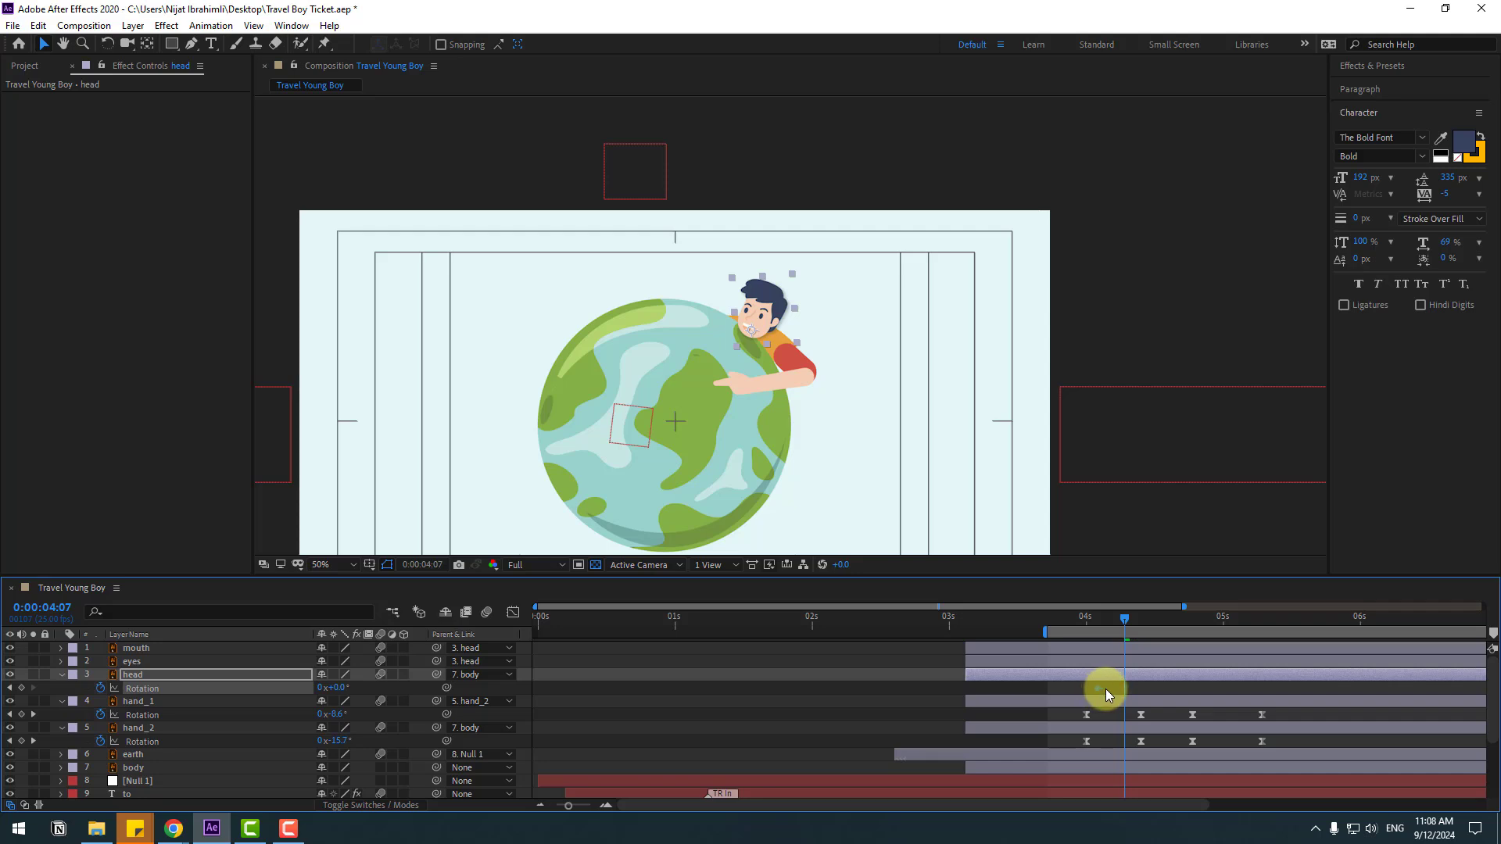
Add head rotation keyframes at 0:00:04:11 and at 0:00:04:22, the latter at -36°
drag(1126, 619, 1147, 621)
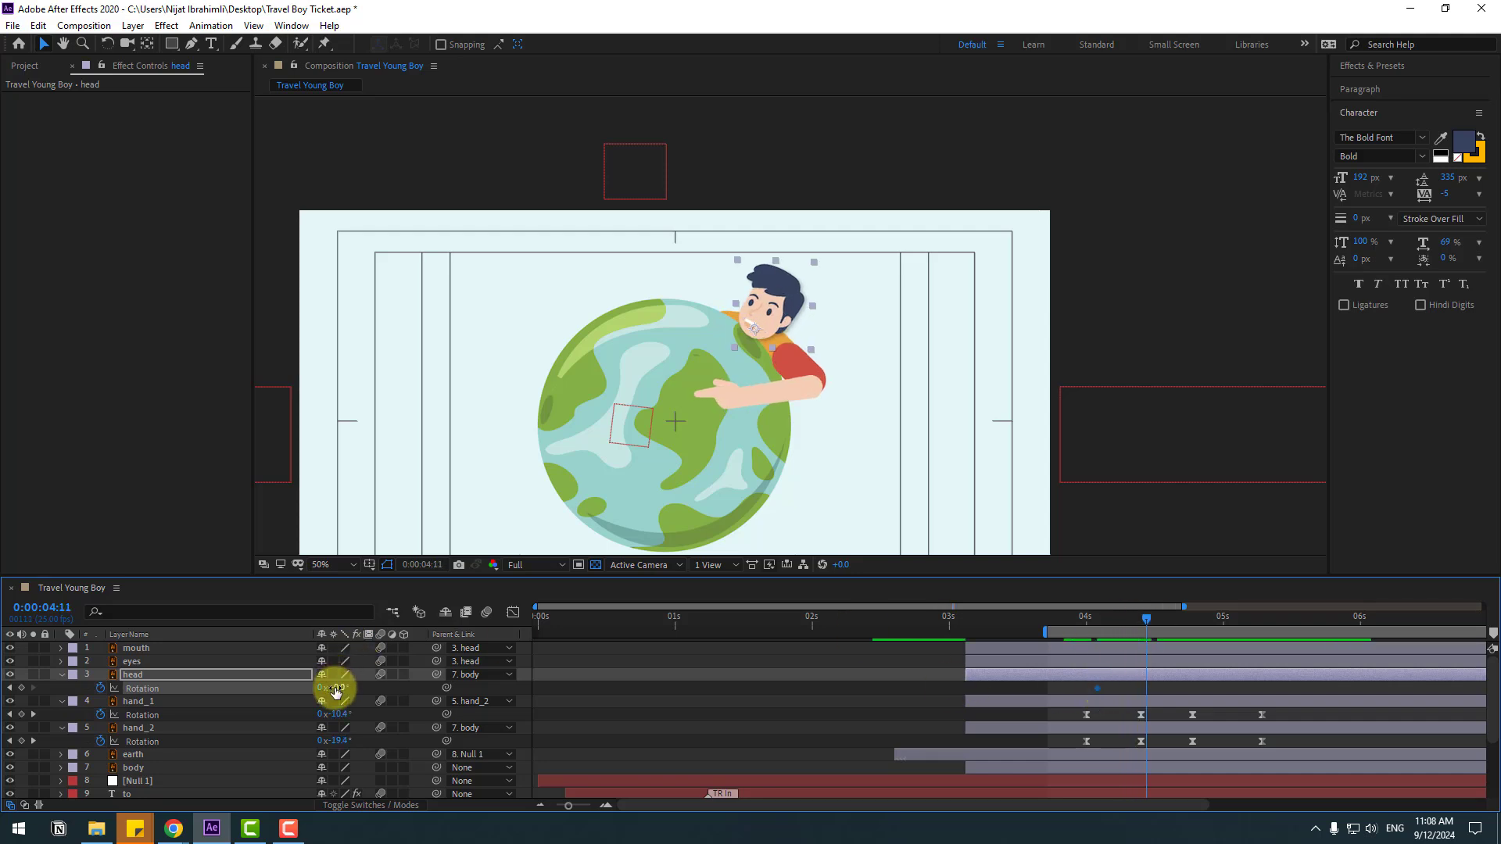
drag(336, 690, 339, 691)
drag(1149, 622, 1207, 620)
drag(338, 688, 309, 697)
Apply Easy Ease to the head's rotation keyframes and review the motion up to 0:00:05:19
drag(1216, 685, 1071, 692)
right_click(1101, 693)
mouse_move(1099, 774)
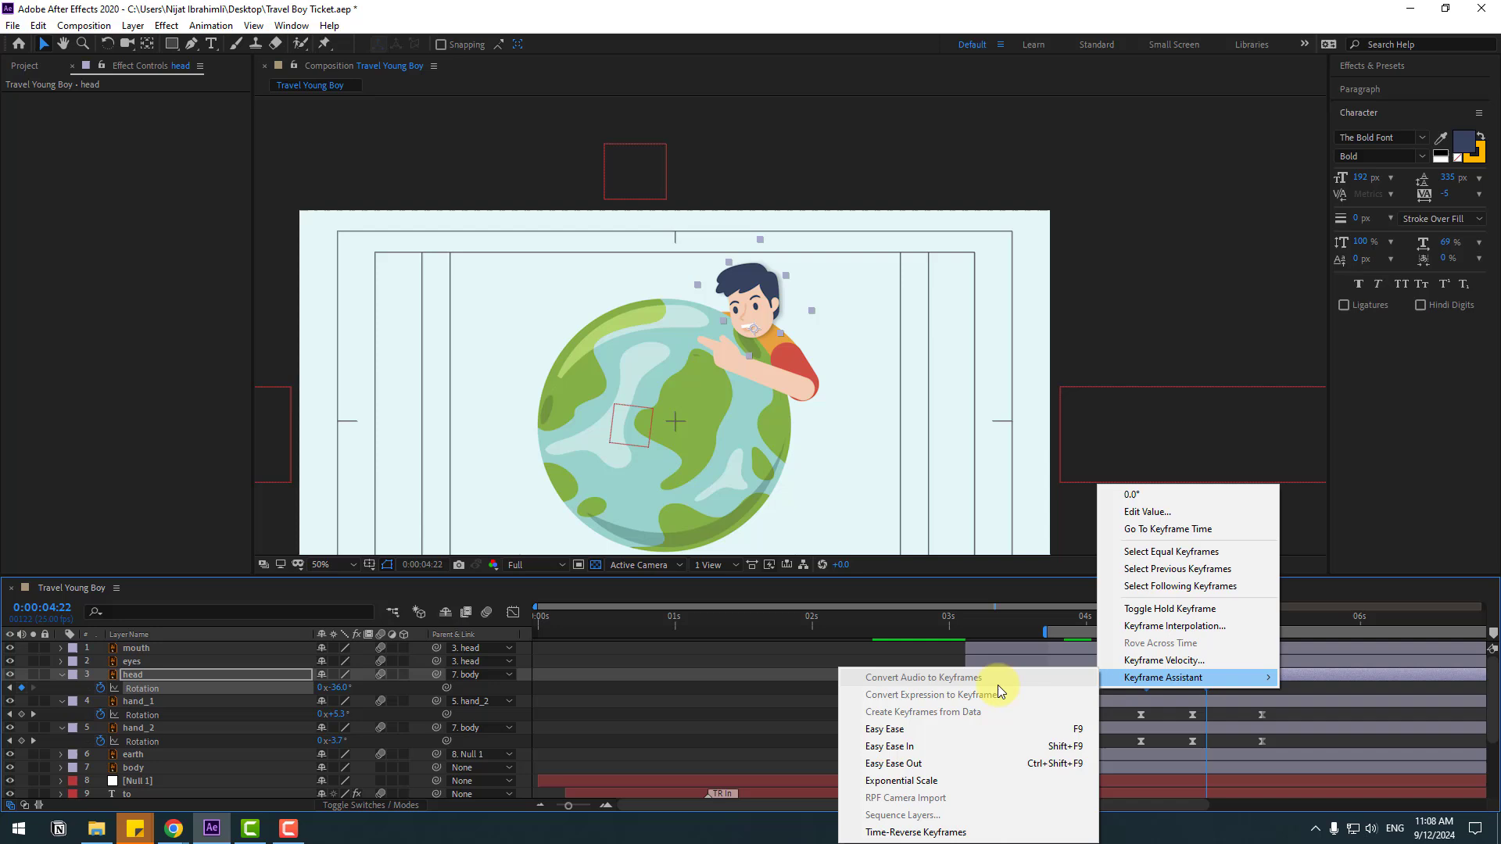
click(934, 726)
drag(1095, 621, 1260, 618)
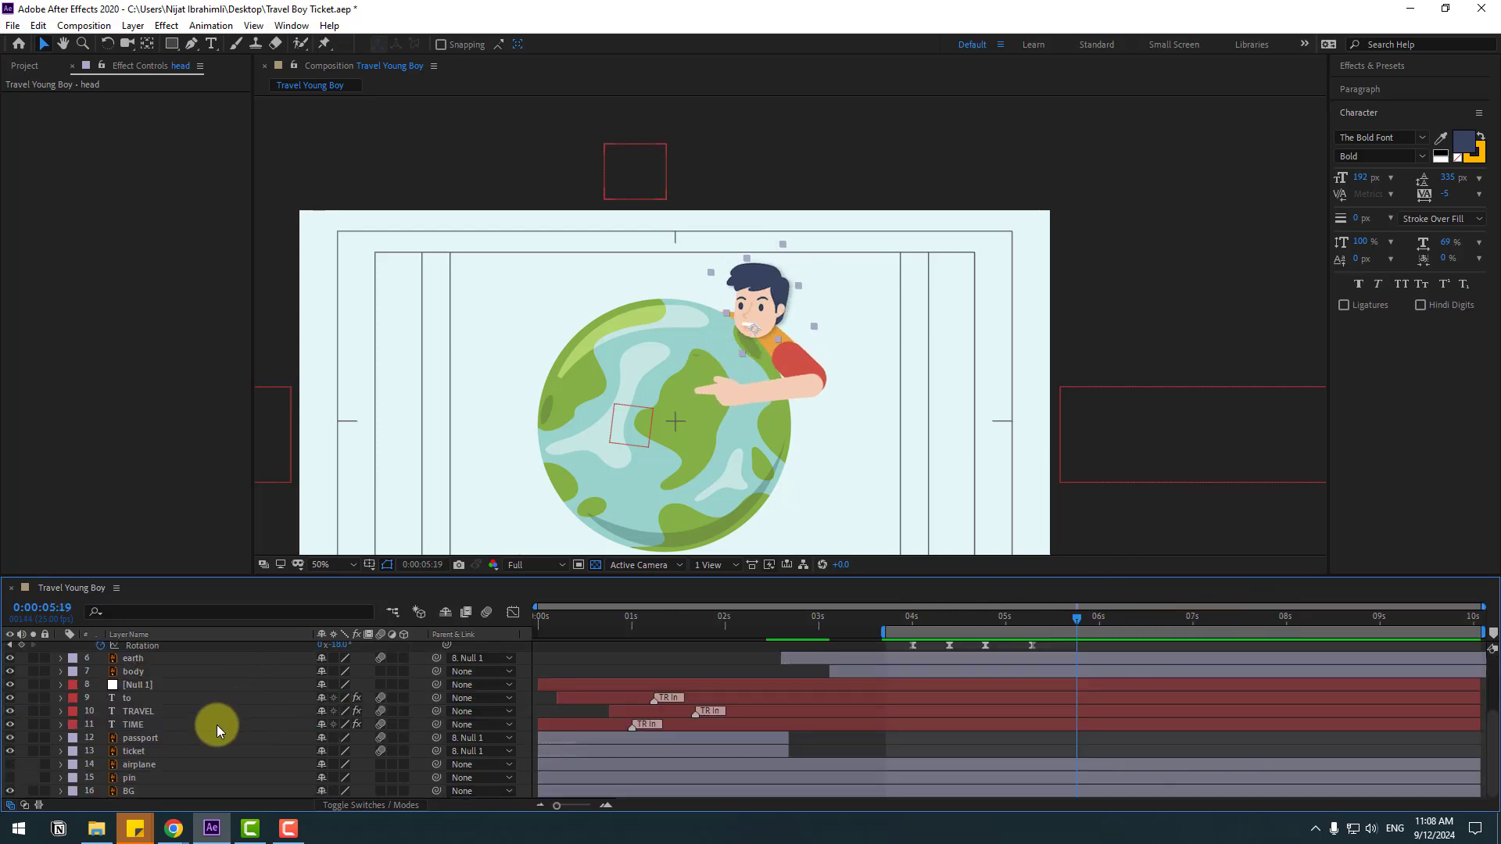
Make the airplane layer visible and move it above all the other layers
click(132, 767)
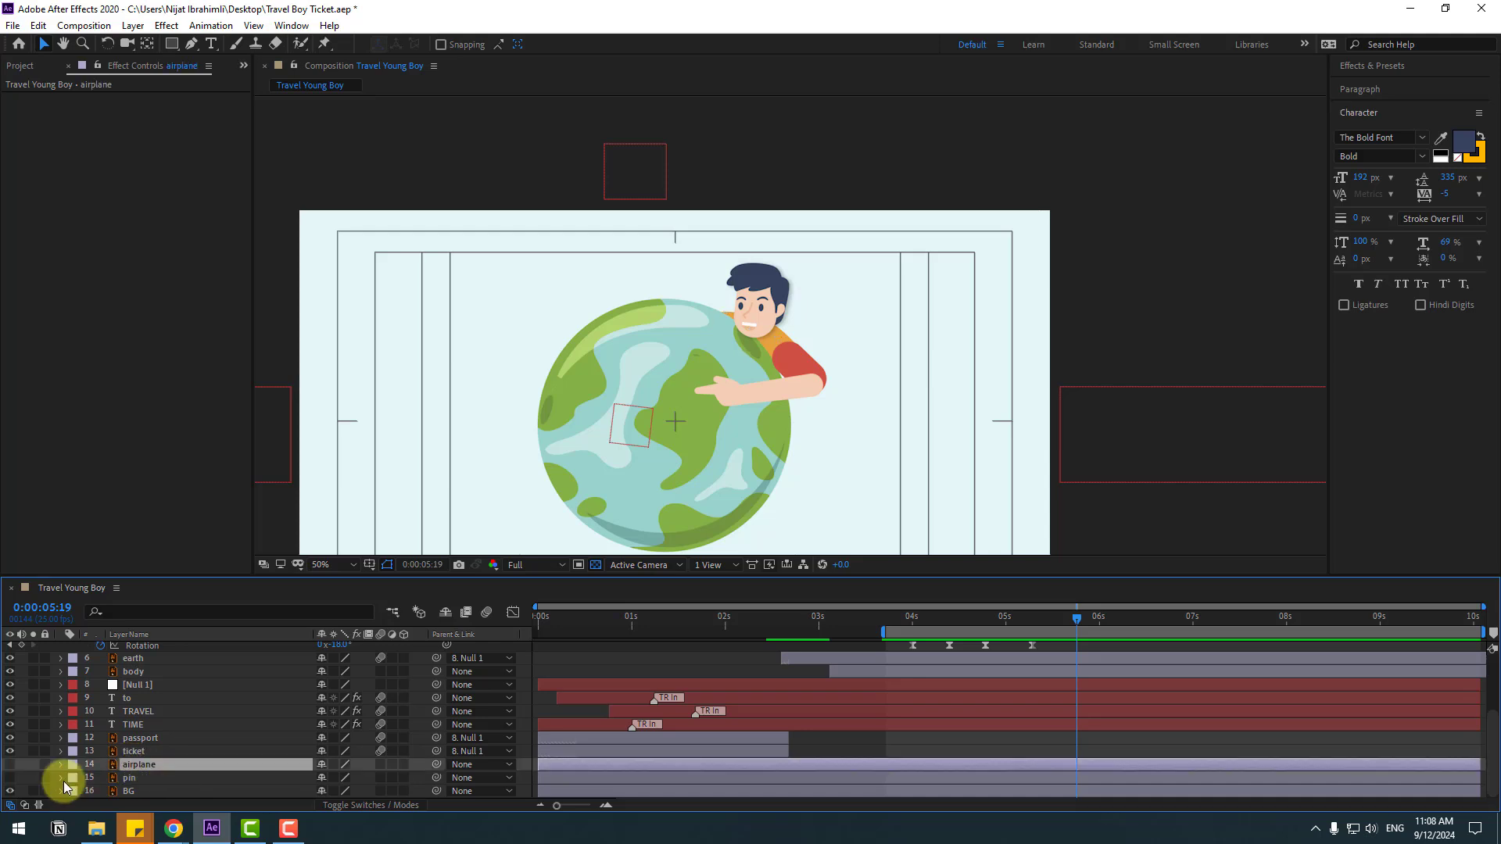
click(11, 767)
mouse_move(144, 770)
mouse_down()
mouse_move(154, 636)
mouse_move(142, 645)
mouse_up()
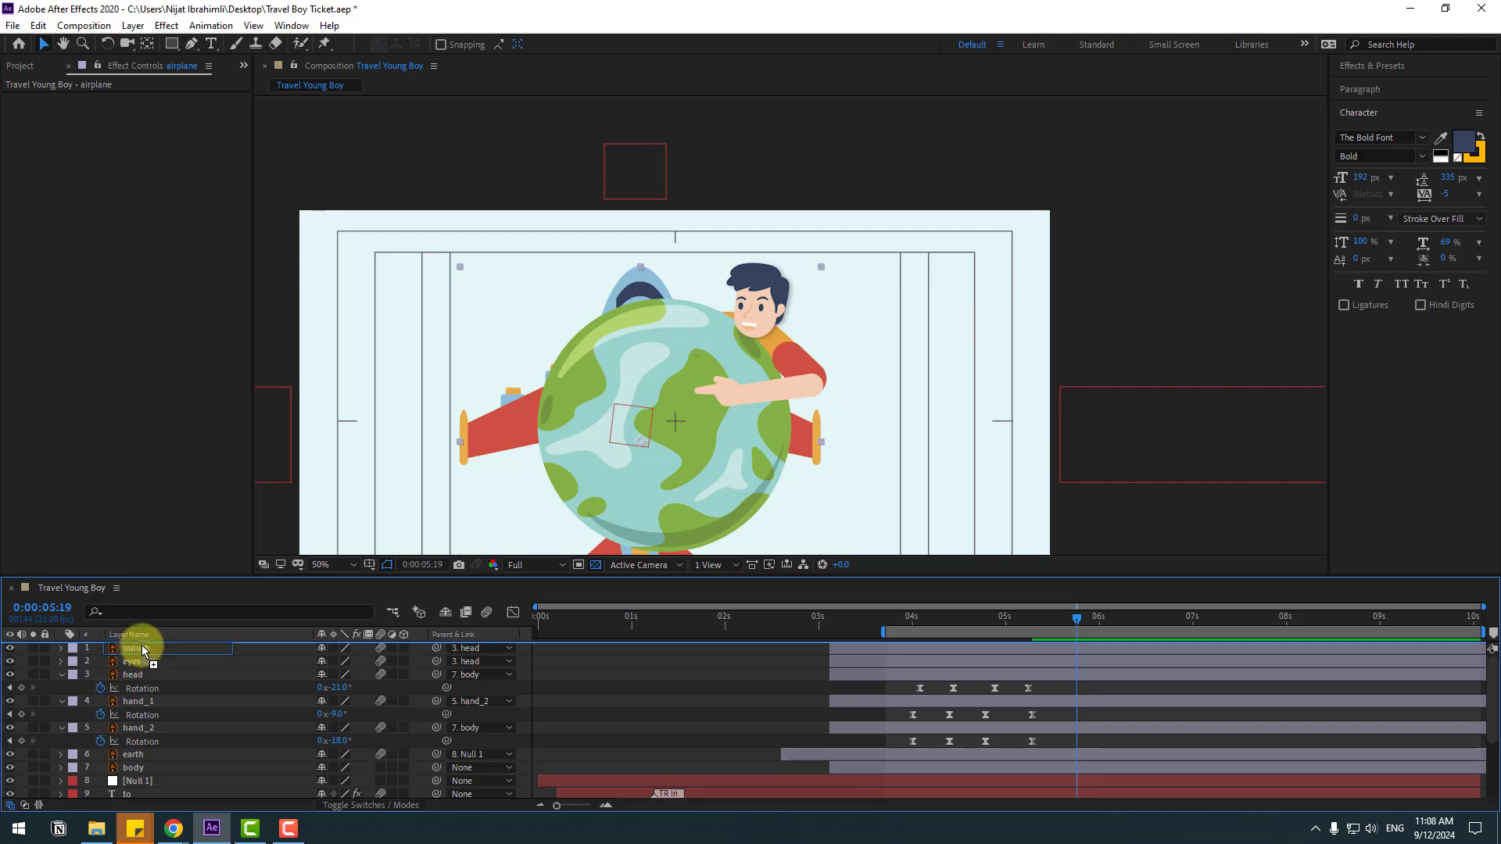
Scale the airplane to 182% and place it just below the composition frame
key(comma)
key(s)
drag(336, 664, 373, 645)
drag(764, 352, 747, 484)
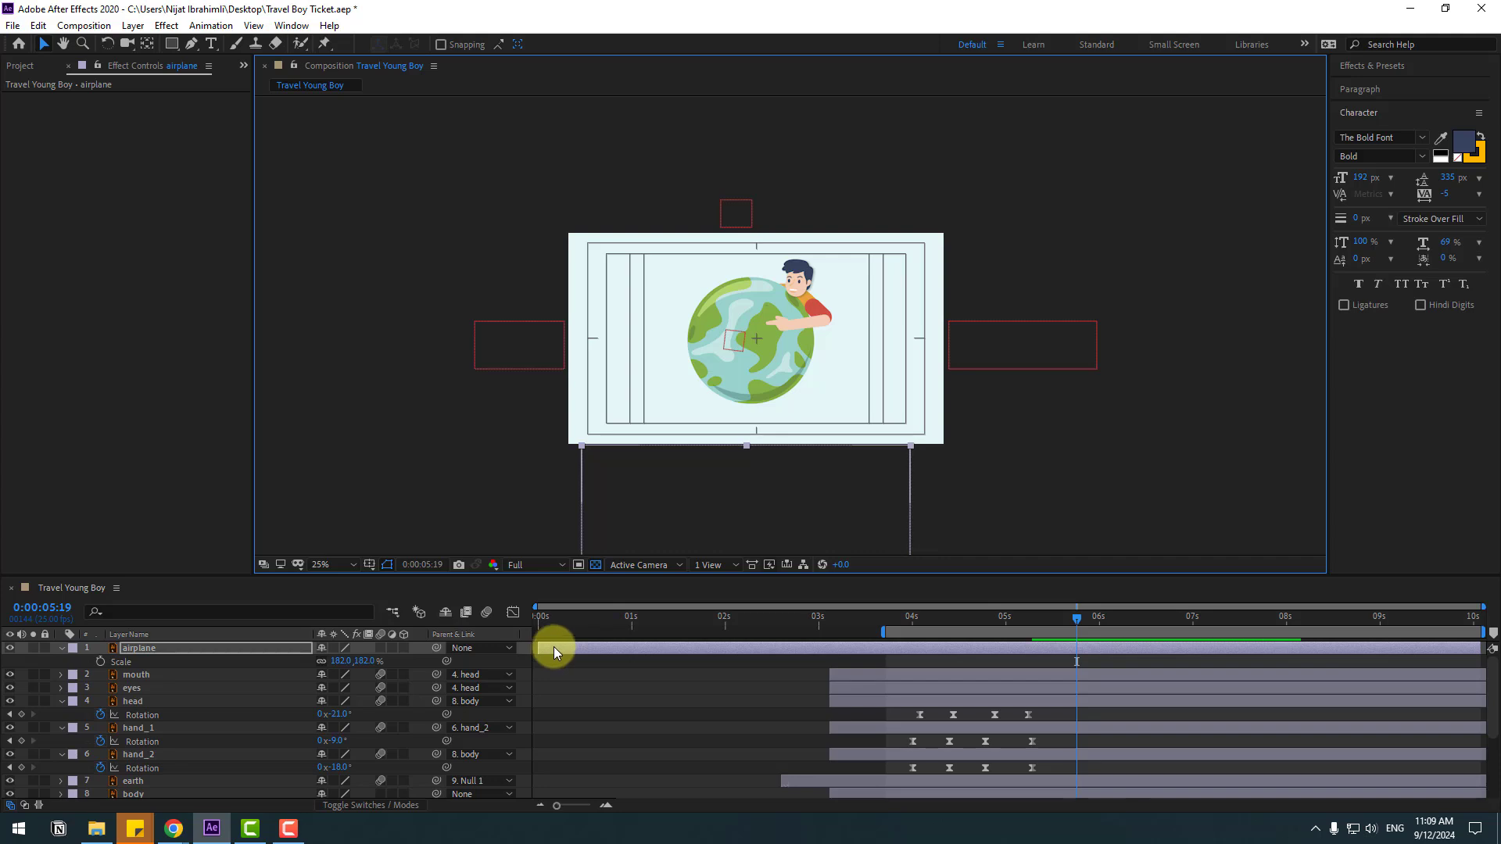
Start the airplane layer at 0:00:05:19 and keyframe its position from 907.6, 1900.2 there to 907.6, -879.0 at 0:00:07:04
drag(551, 649, 1093, 656)
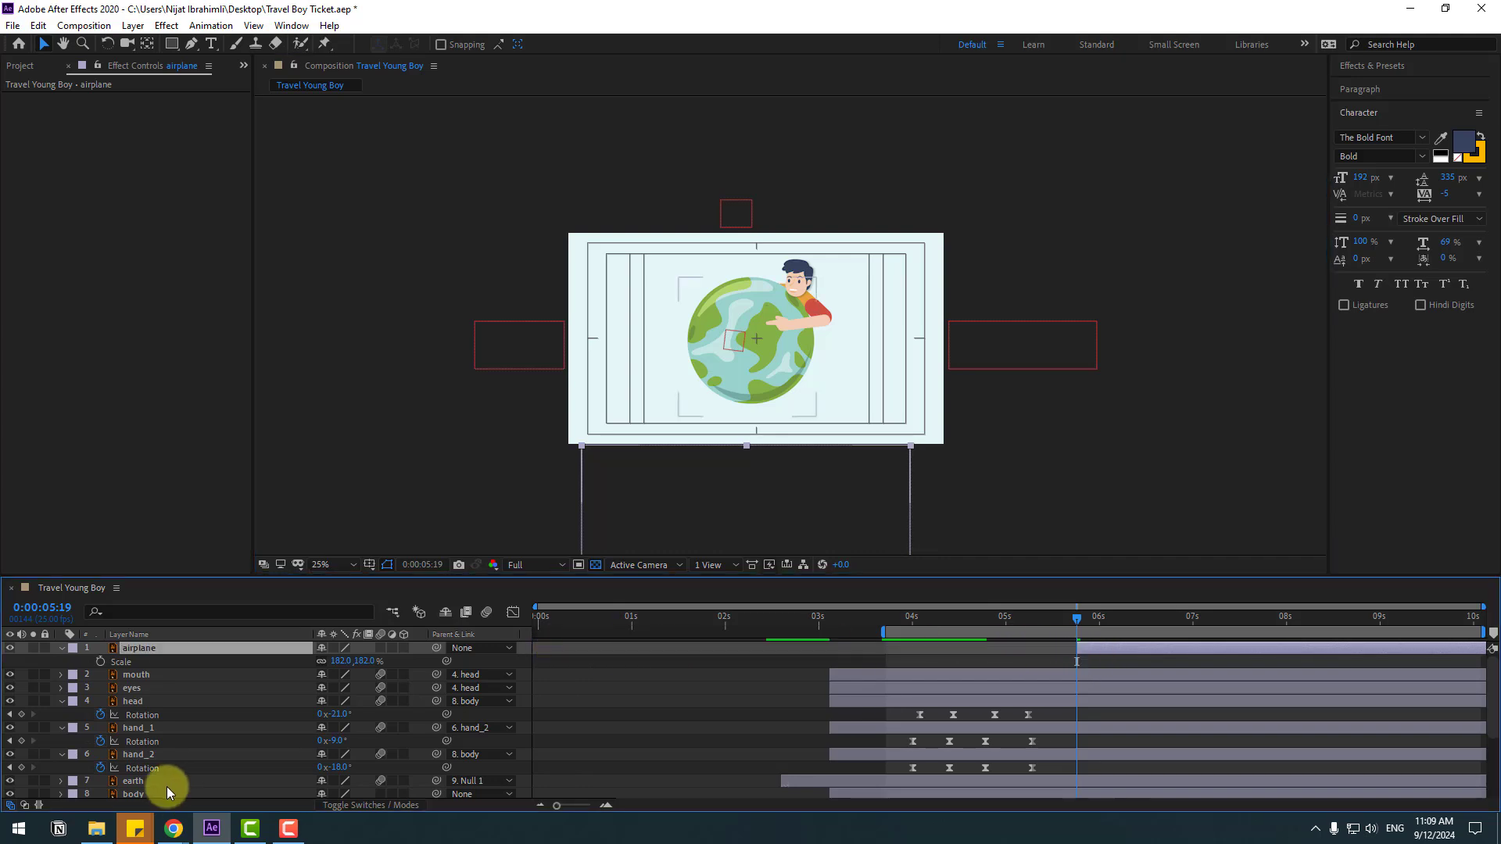
key(p)
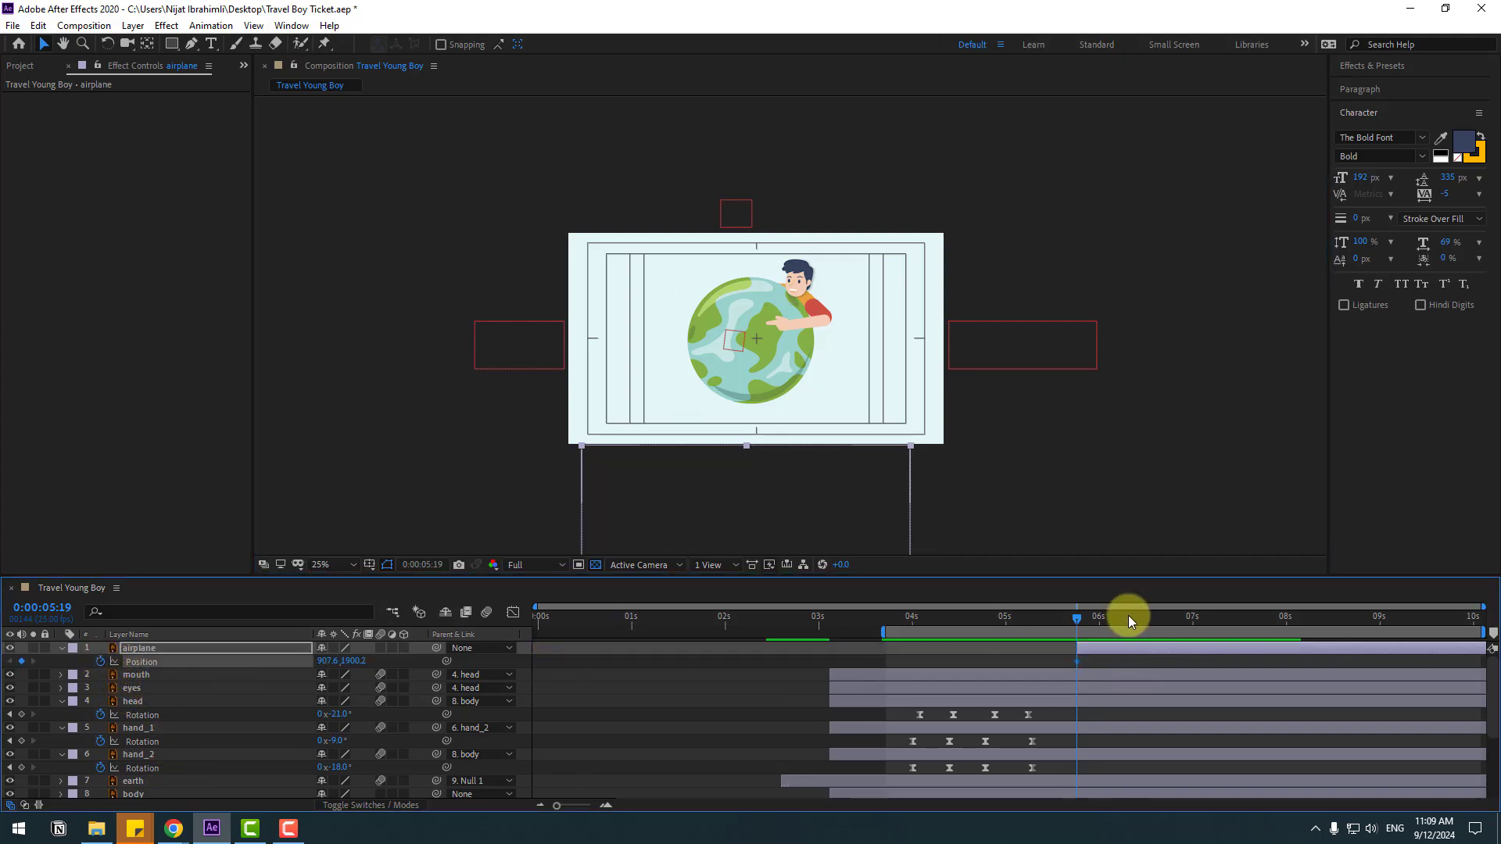
drag(1129, 617, 1208, 618)
drag(347, 662, 139, 670)
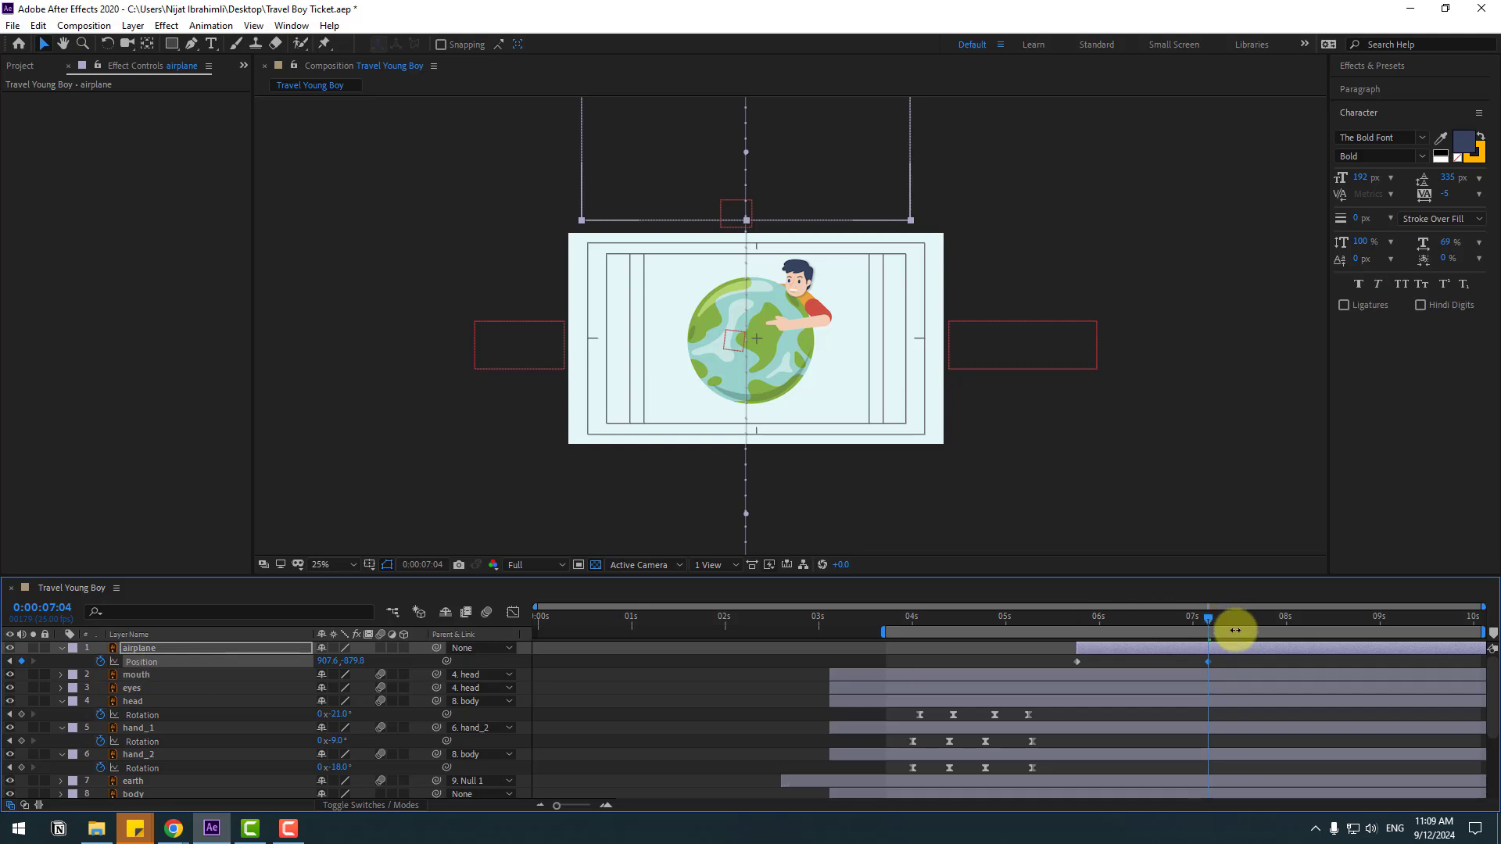
Apply Easy Ease to the airplane's position keyframes and shift them about 8 frames earlier
right_click(1076, 662)
mouse_move(1143, 650)
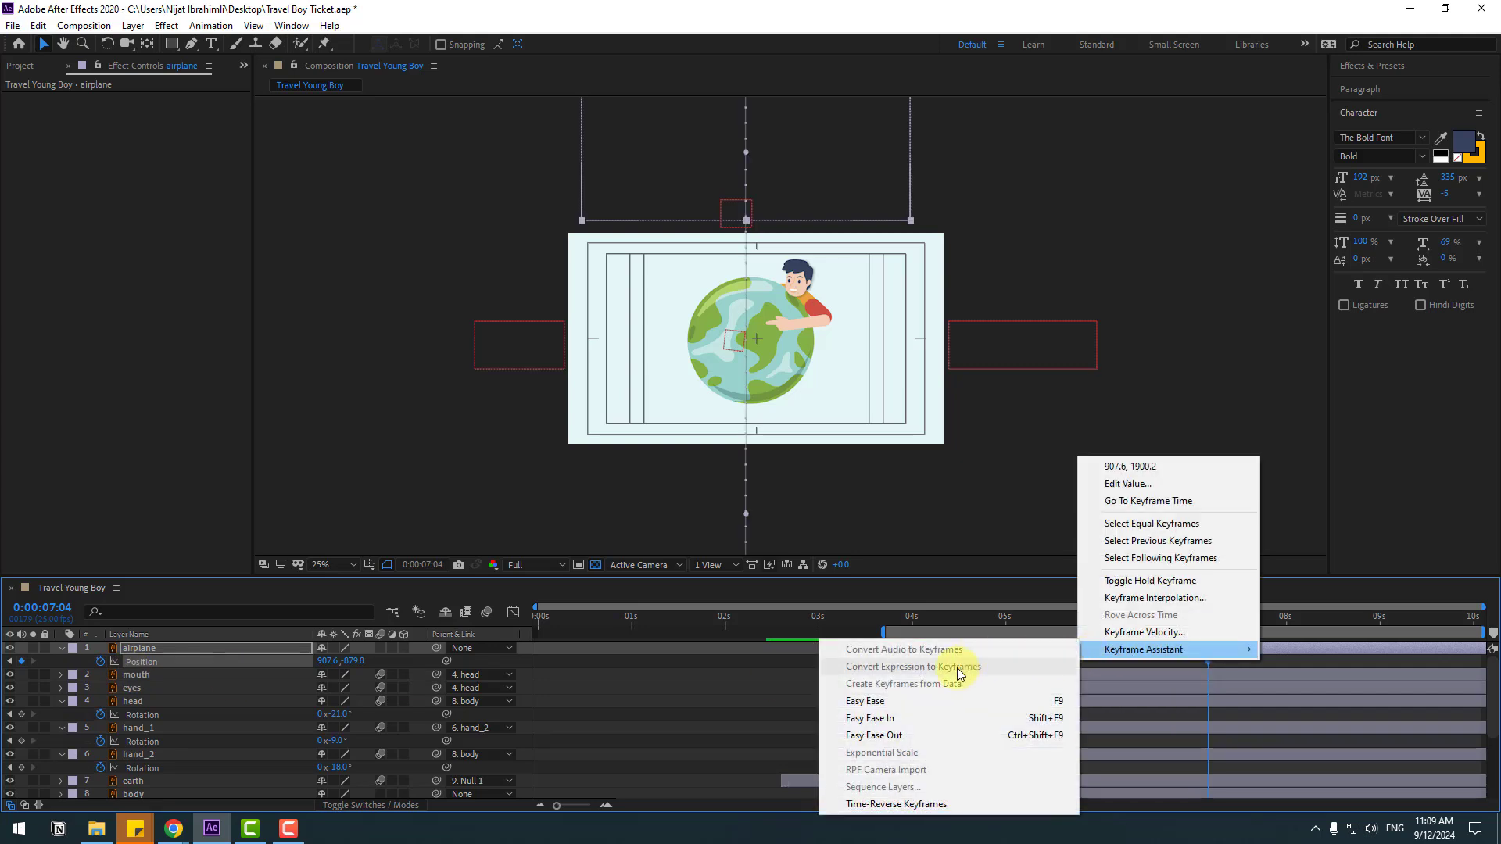
click(832, 701)
drag(939, 622, 1025, 621)
Make the pin layer visible, place it between the head and hand_1 layers, and put its tip at the boy's fingertip
scroll(338, 777, down, 3)
click(35, 778)
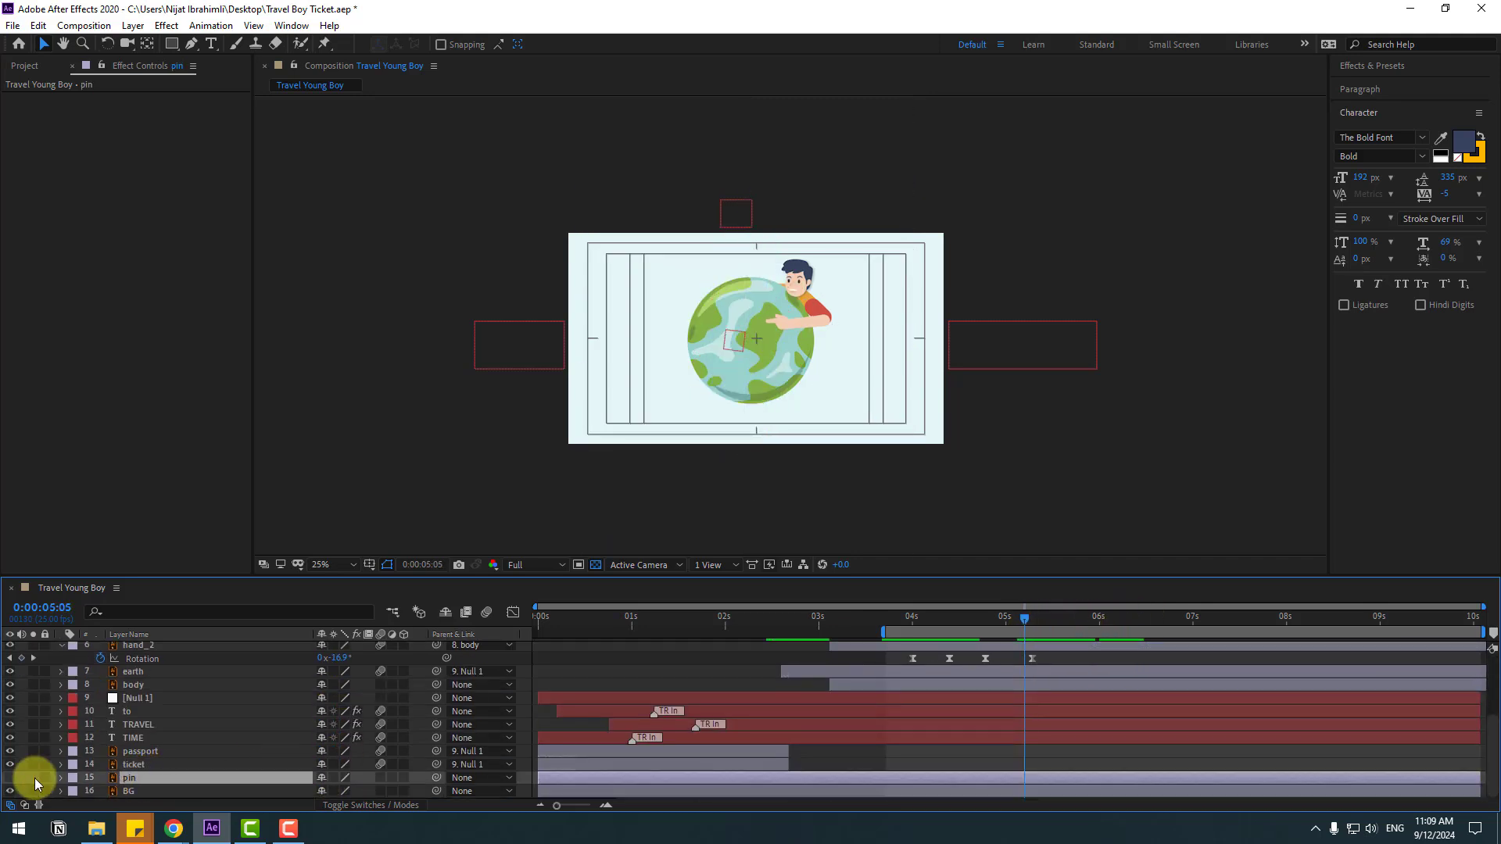
drag(124, 777, 153, 707)
scroll(790, 337, up, 2)
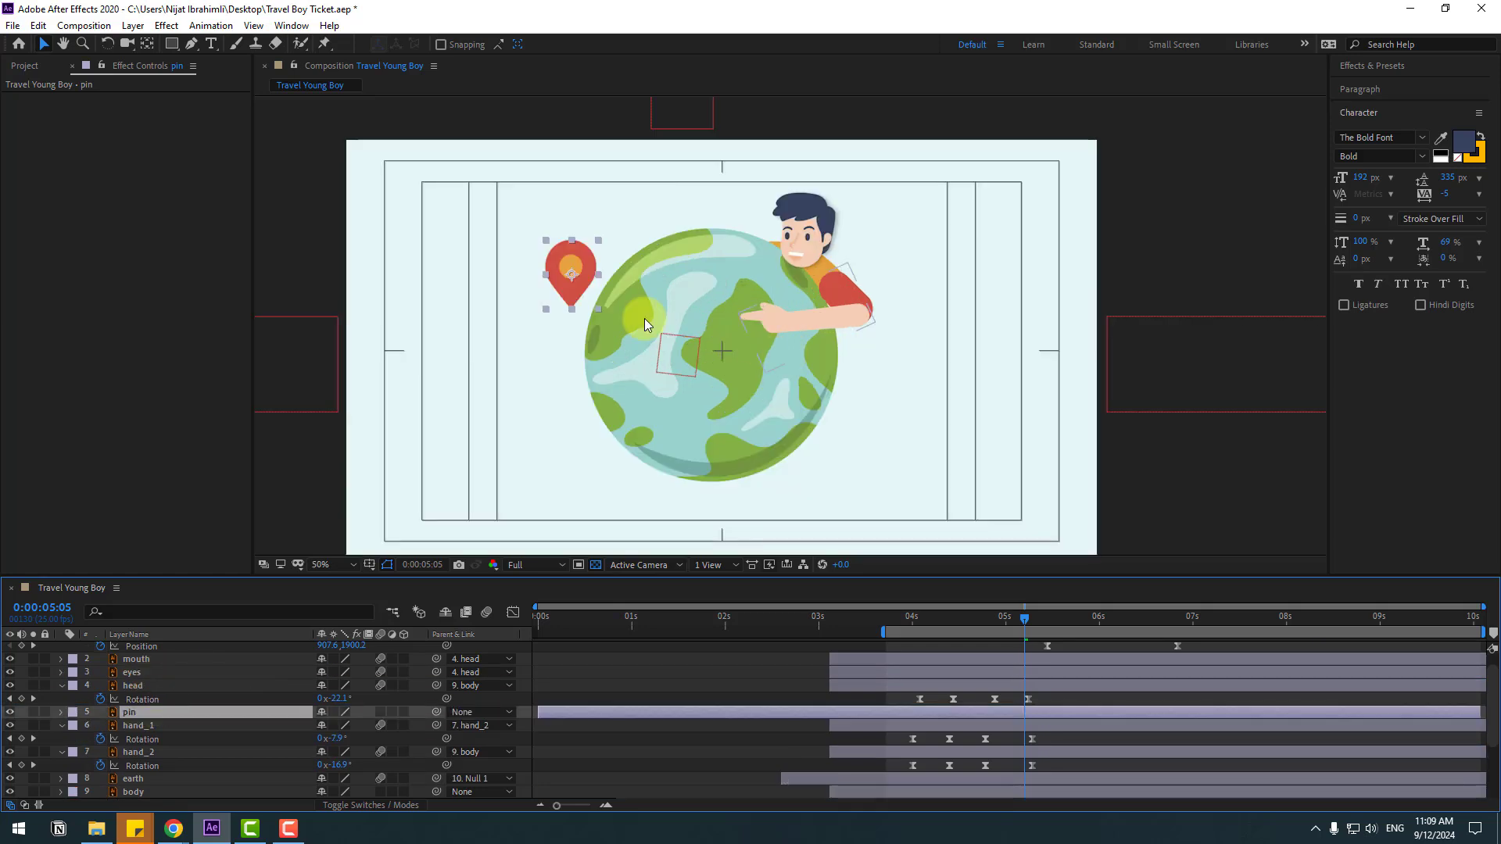
drag(659, 305, 743, 305)
scroll(781, 309, up, 1)
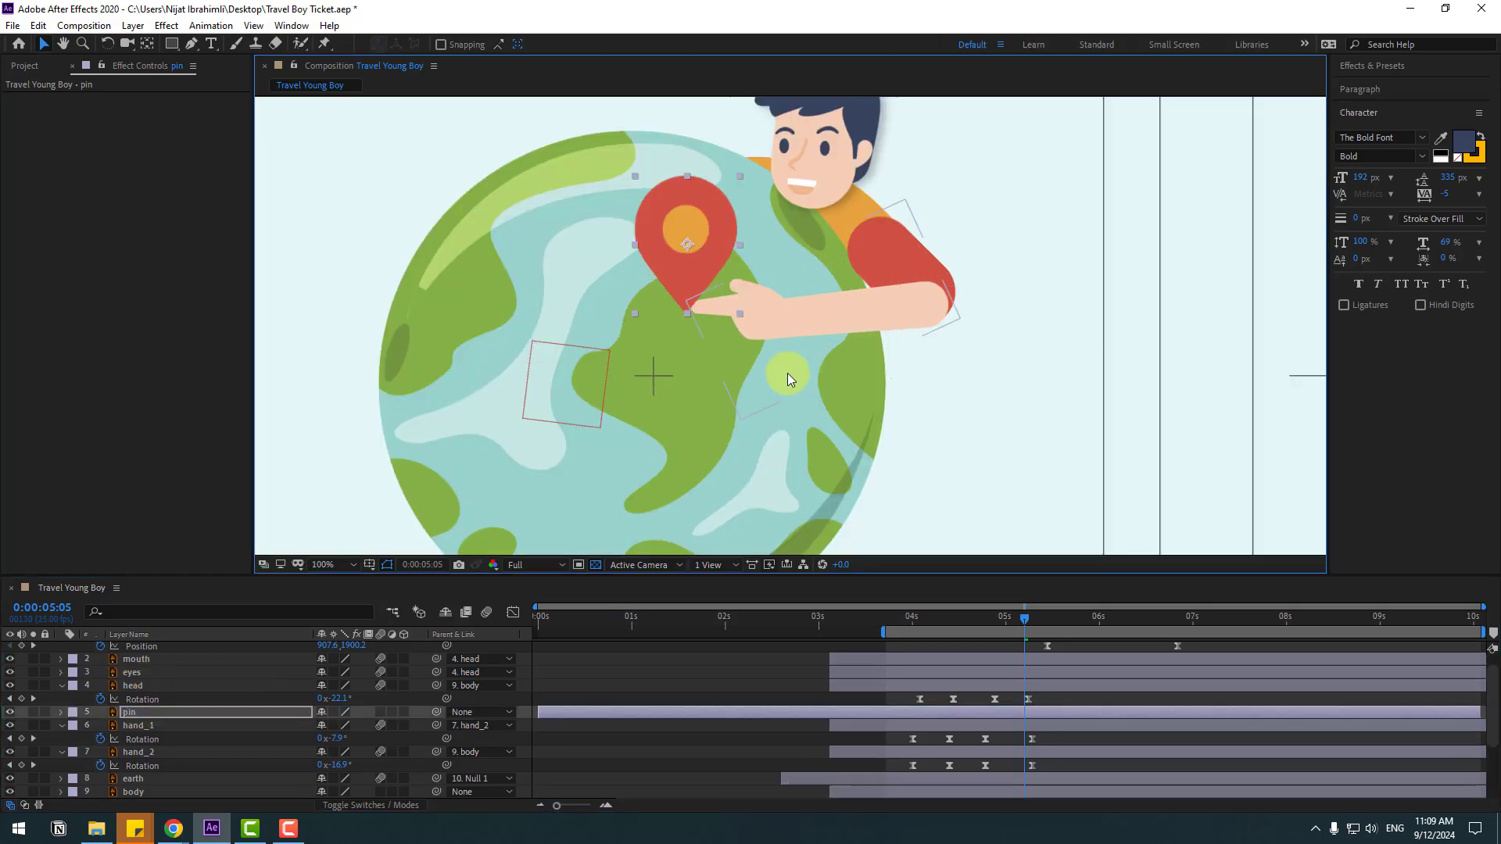
Apply Animation Composer's Overshoot Scale From Anchor Point 2D transition to the pin as an In animation
drag(1025, 303, 899, 318)
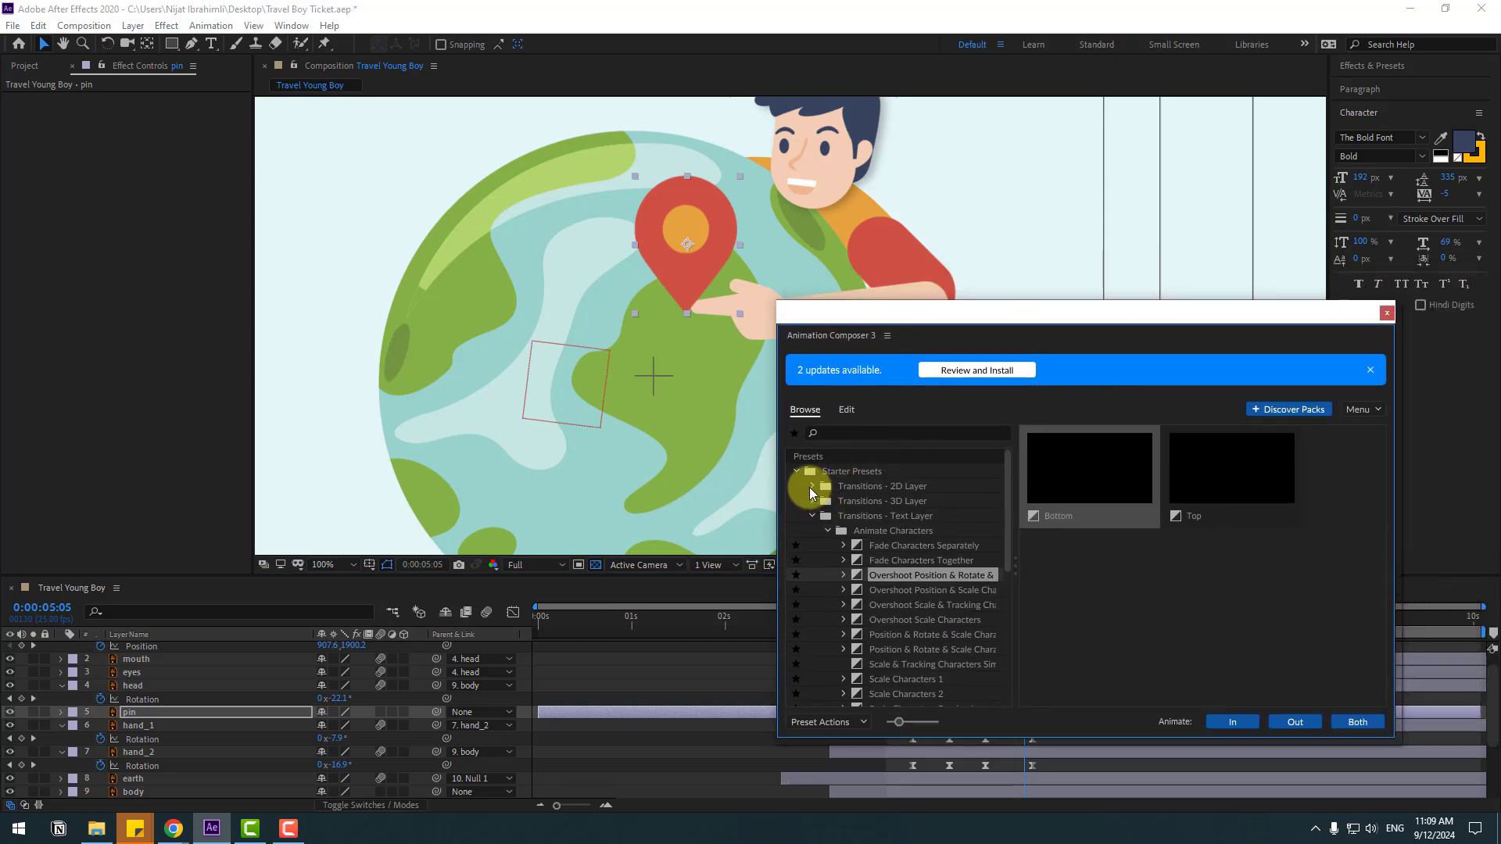
click(812, 487)
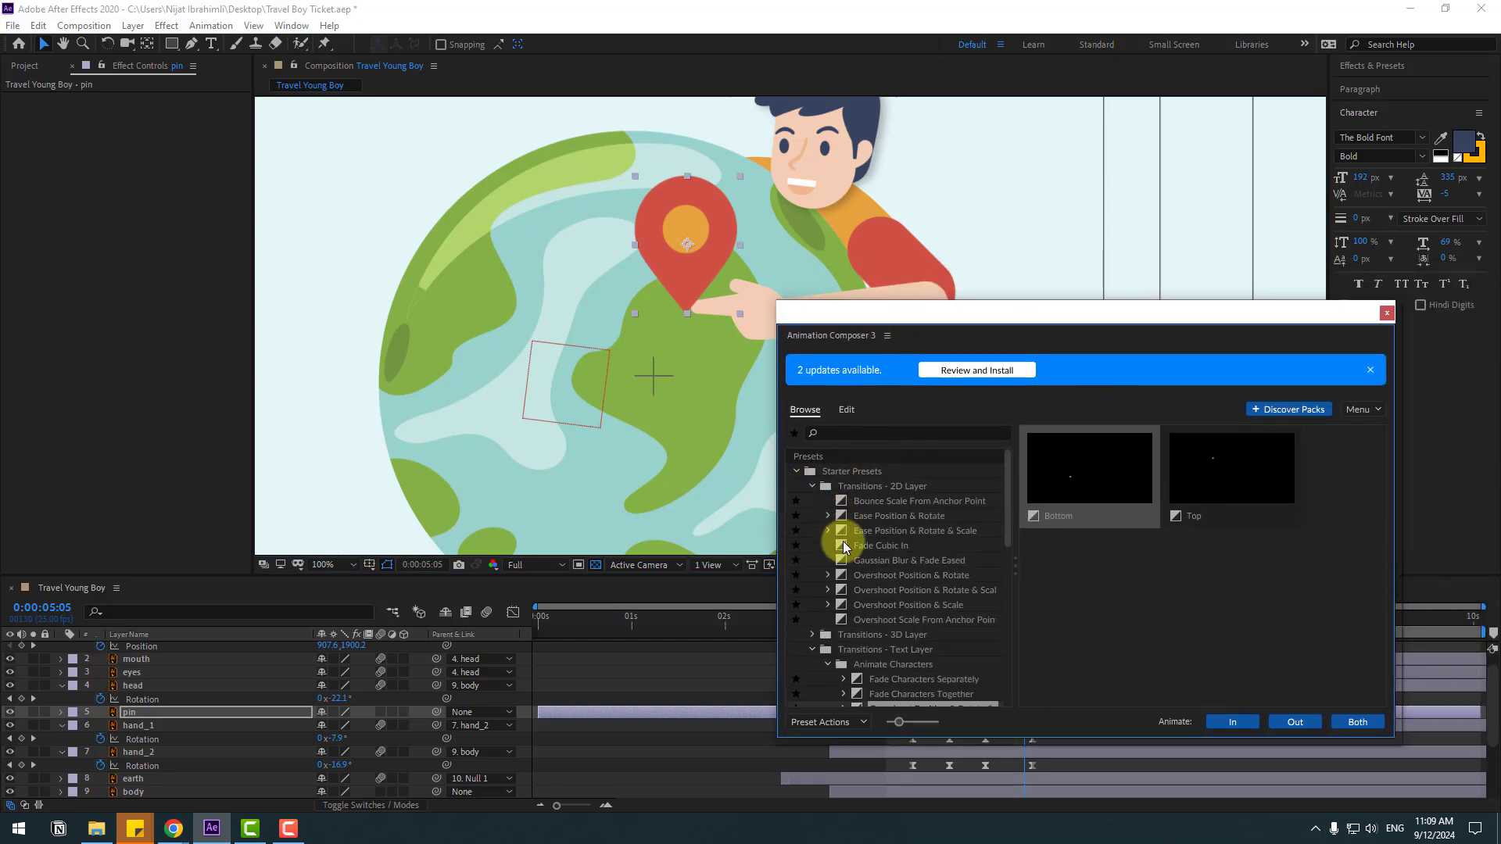
click(871, 621)
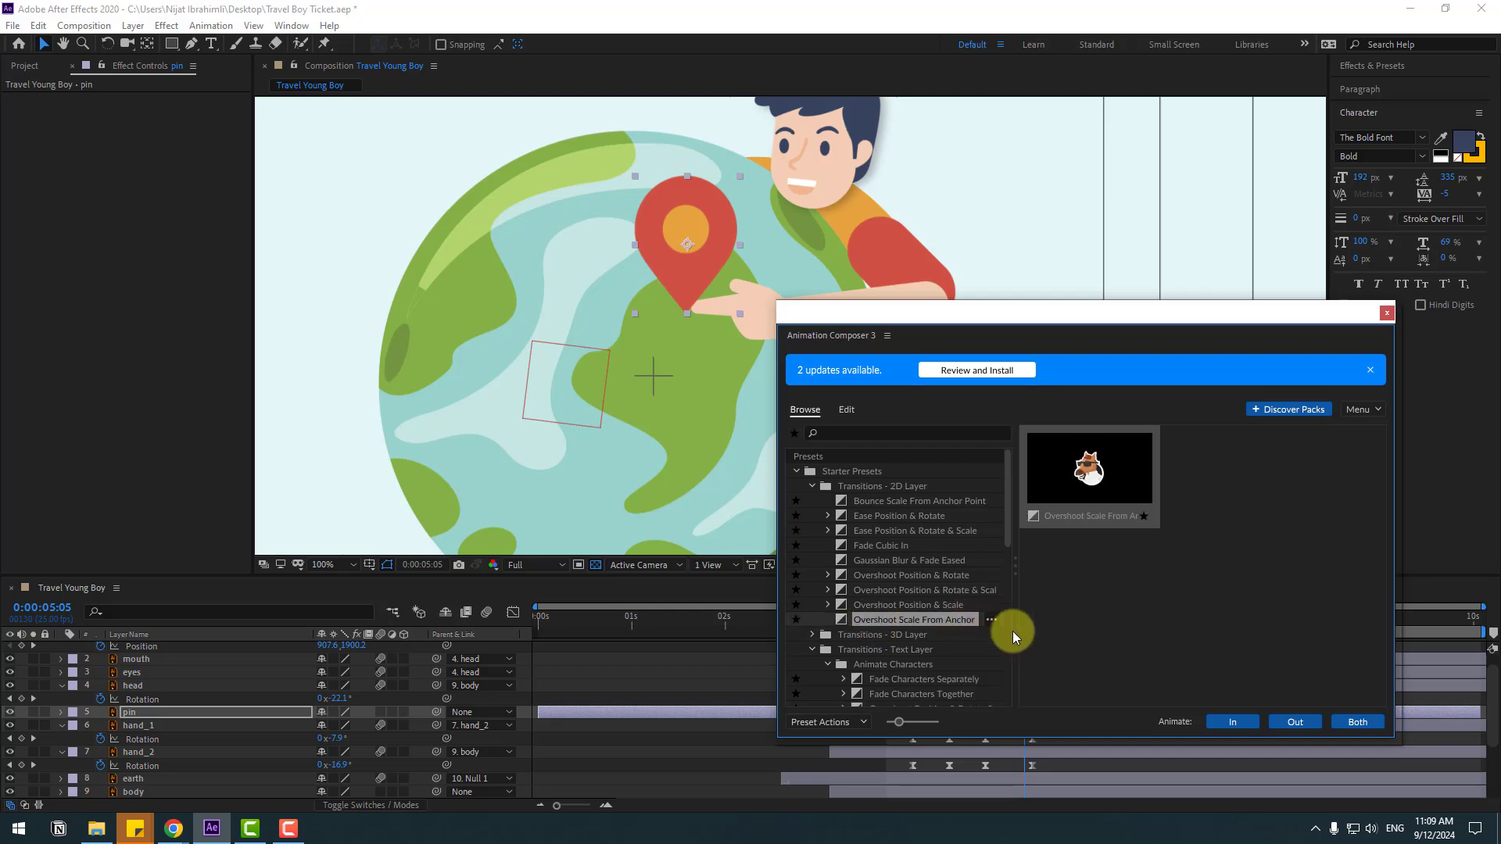
click(1250, 724)
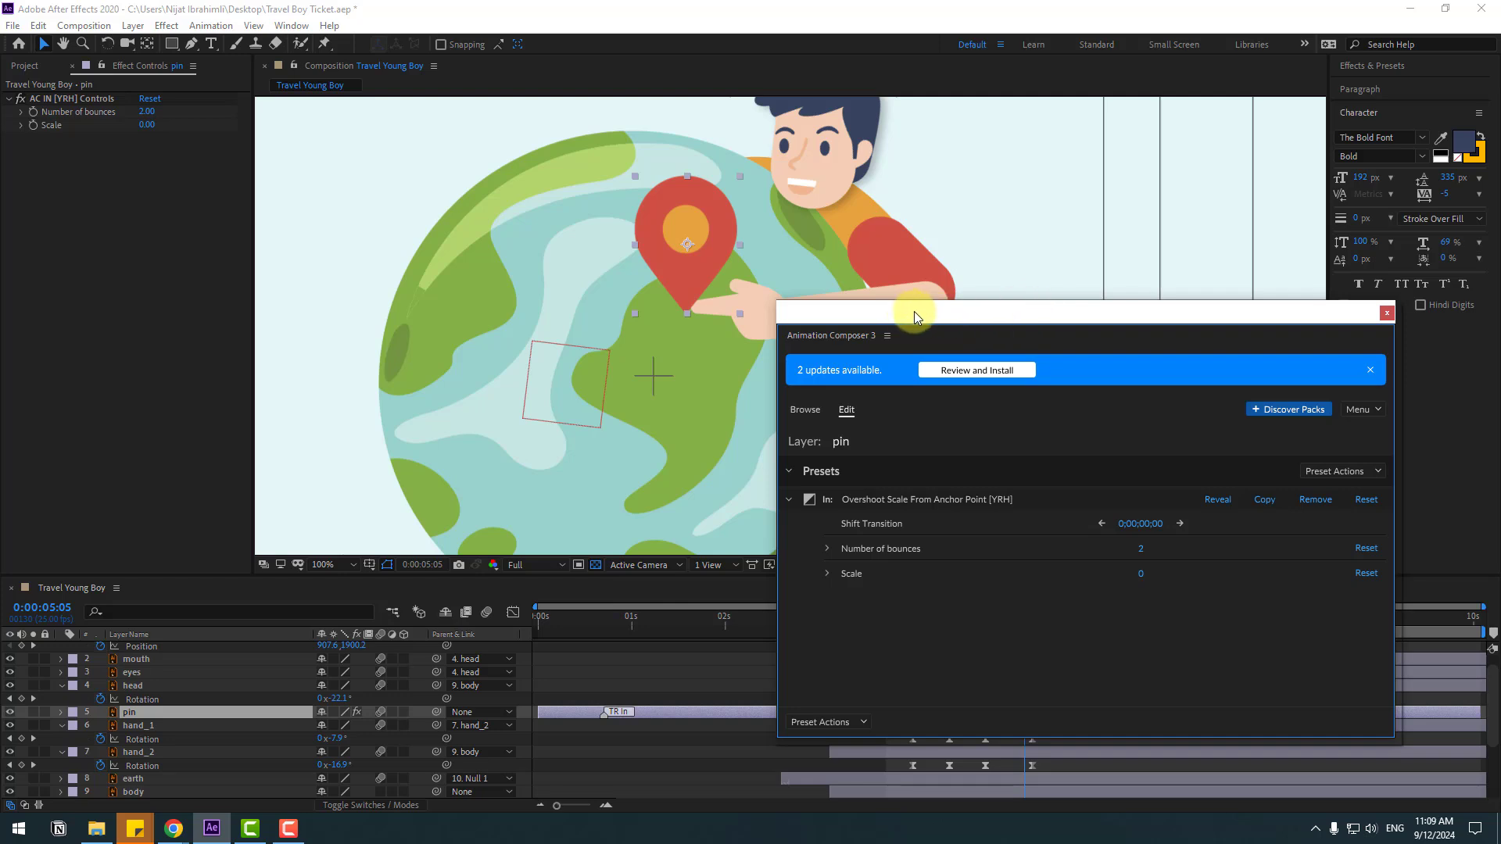
drag(915, 312, 1500, 333)
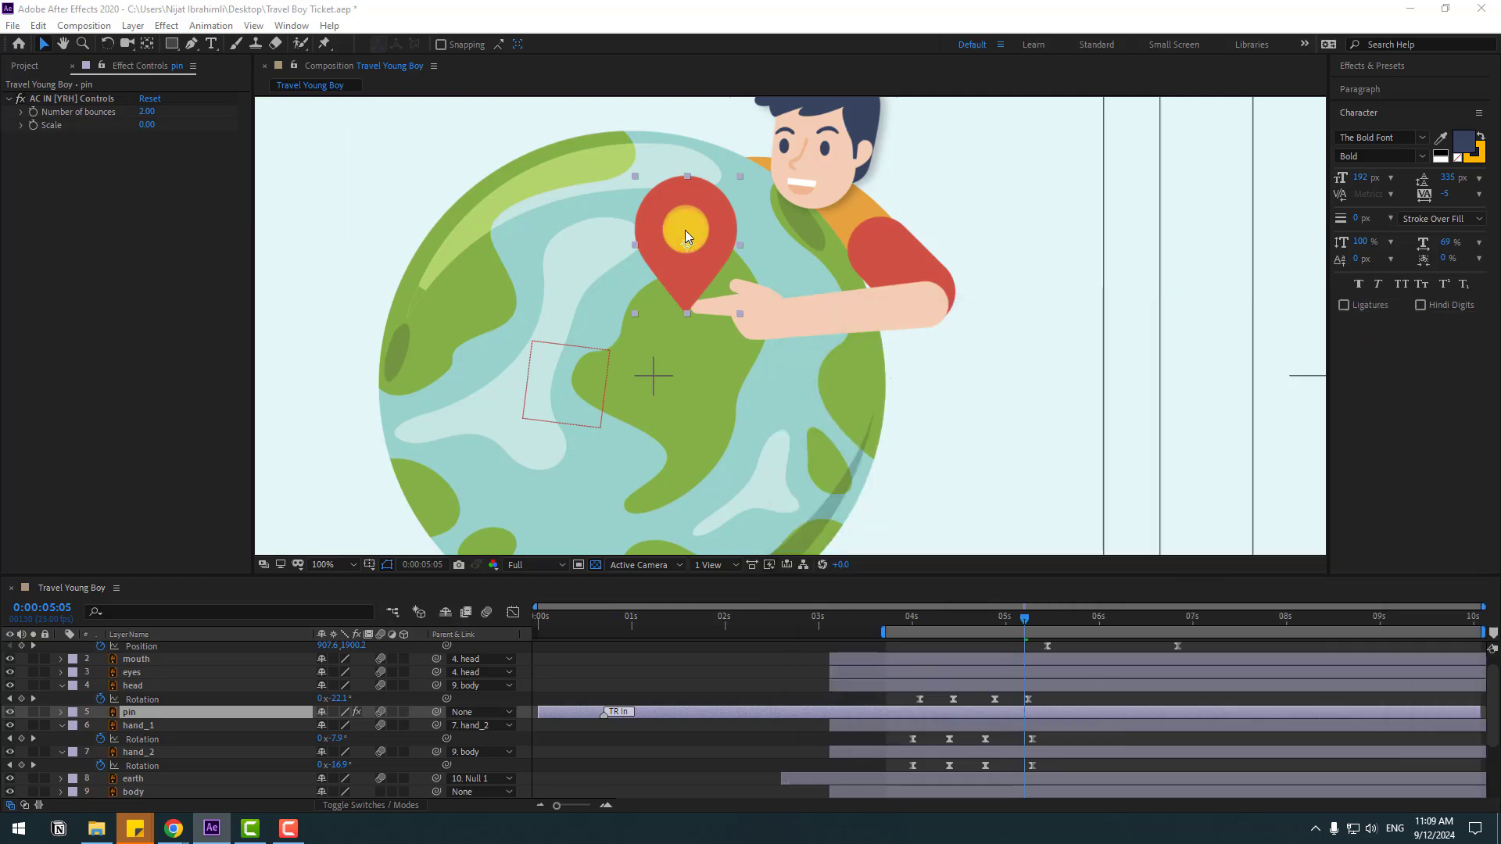
Move the pin's anchor point to its bottom tip
click(148, 46)
drag(688, 243, 690, 309)
click(44, 44)
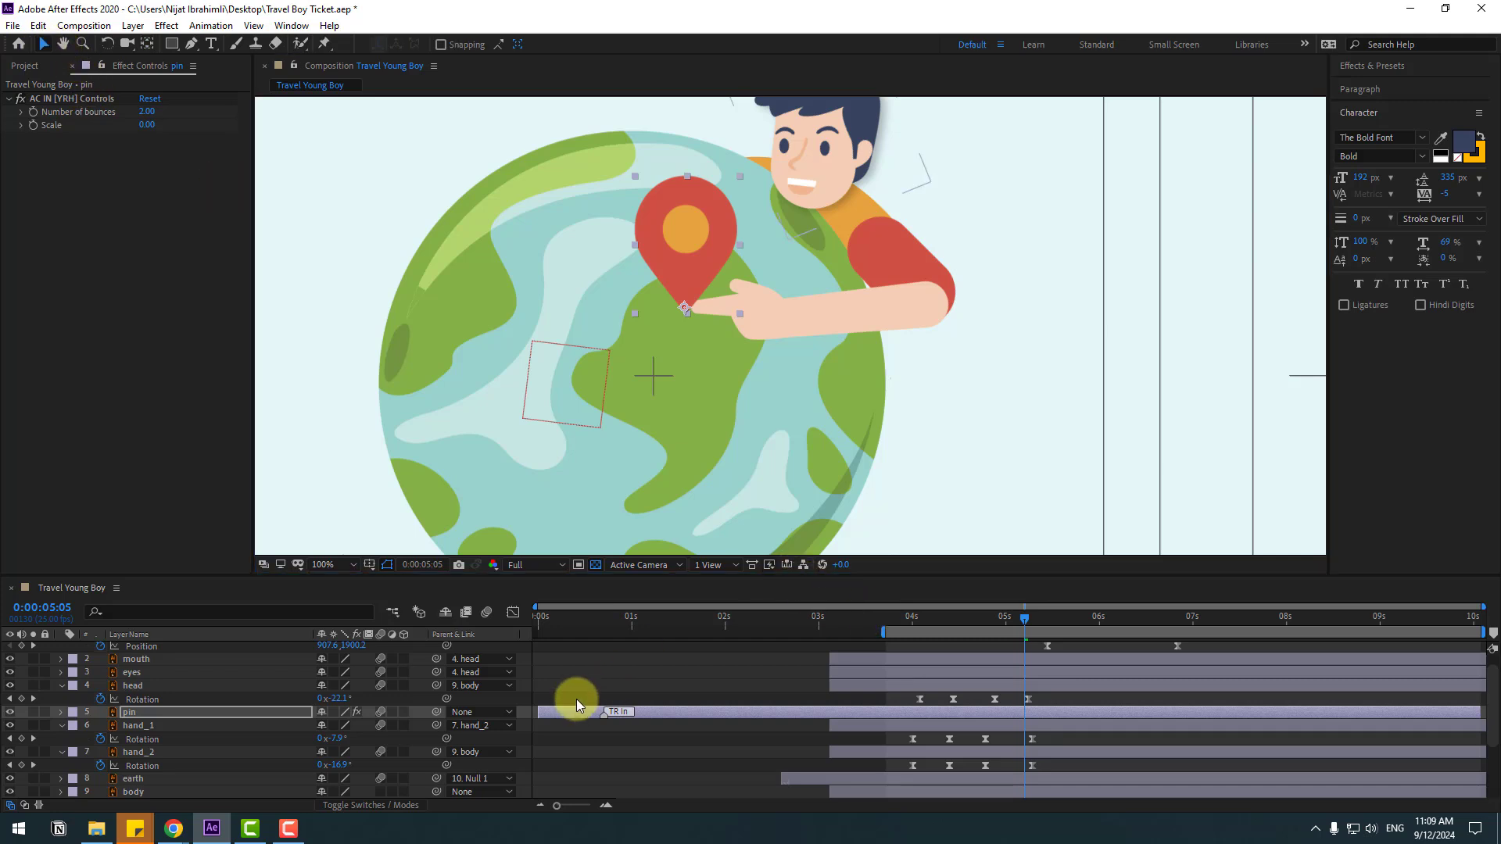
Shift the pin layer to start at about 0:00:05:02, as the finger reaches its spot
drag(577, 702, 1125, 688)
drag(927, 612, 1029, 618)
drag(1106, 710, 1031, 715)
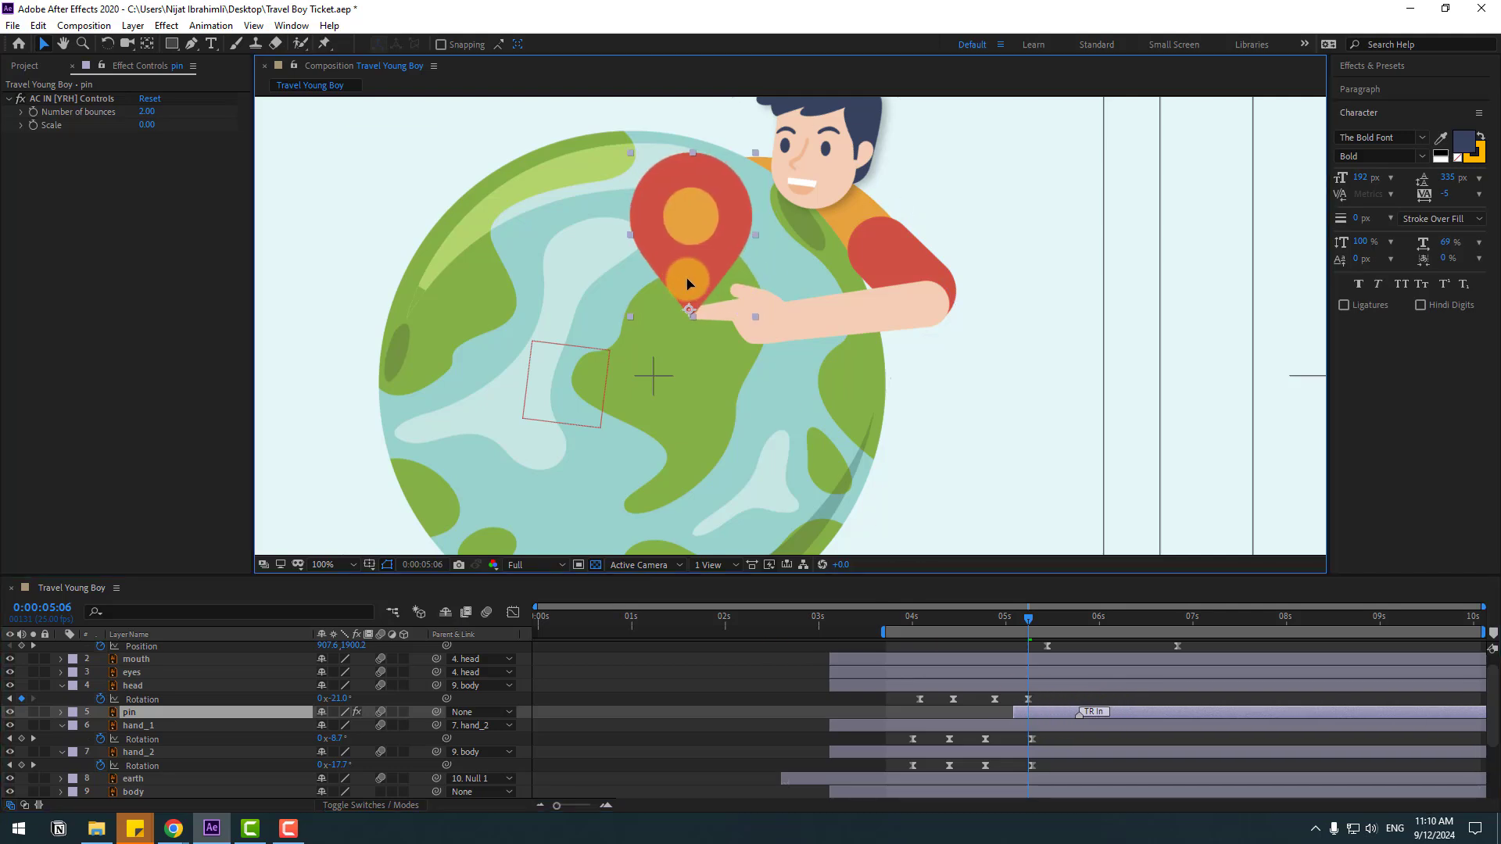
Lengthen the pin's In transition so its marker sits at about 0:00:06:09, and preview the pin and airplane animation
drag(1017, 622, 1052, 621)
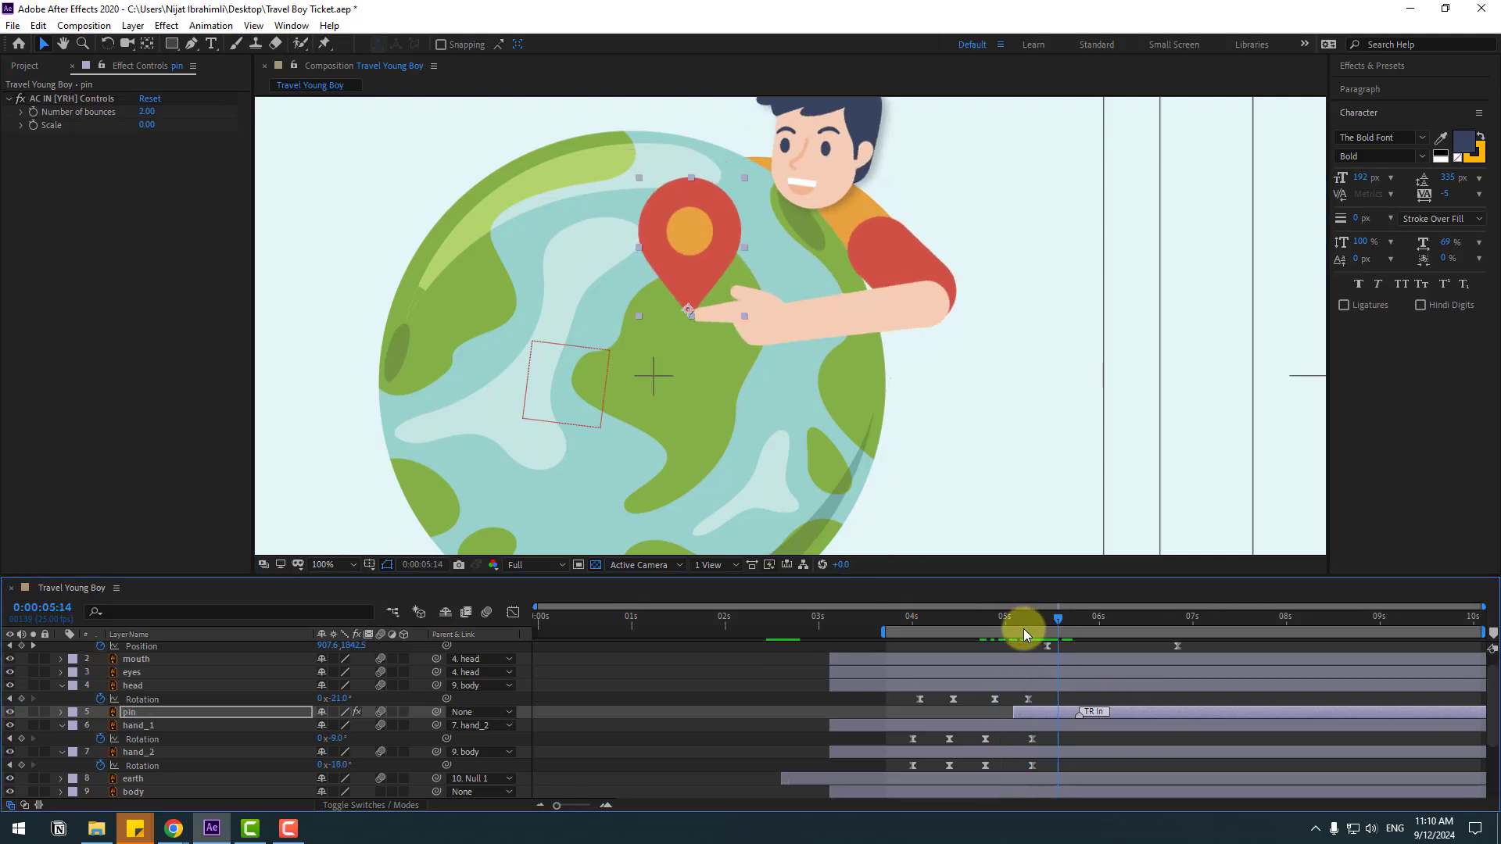
click(1024, 630)
drag(1079, 713, 1132, 710)
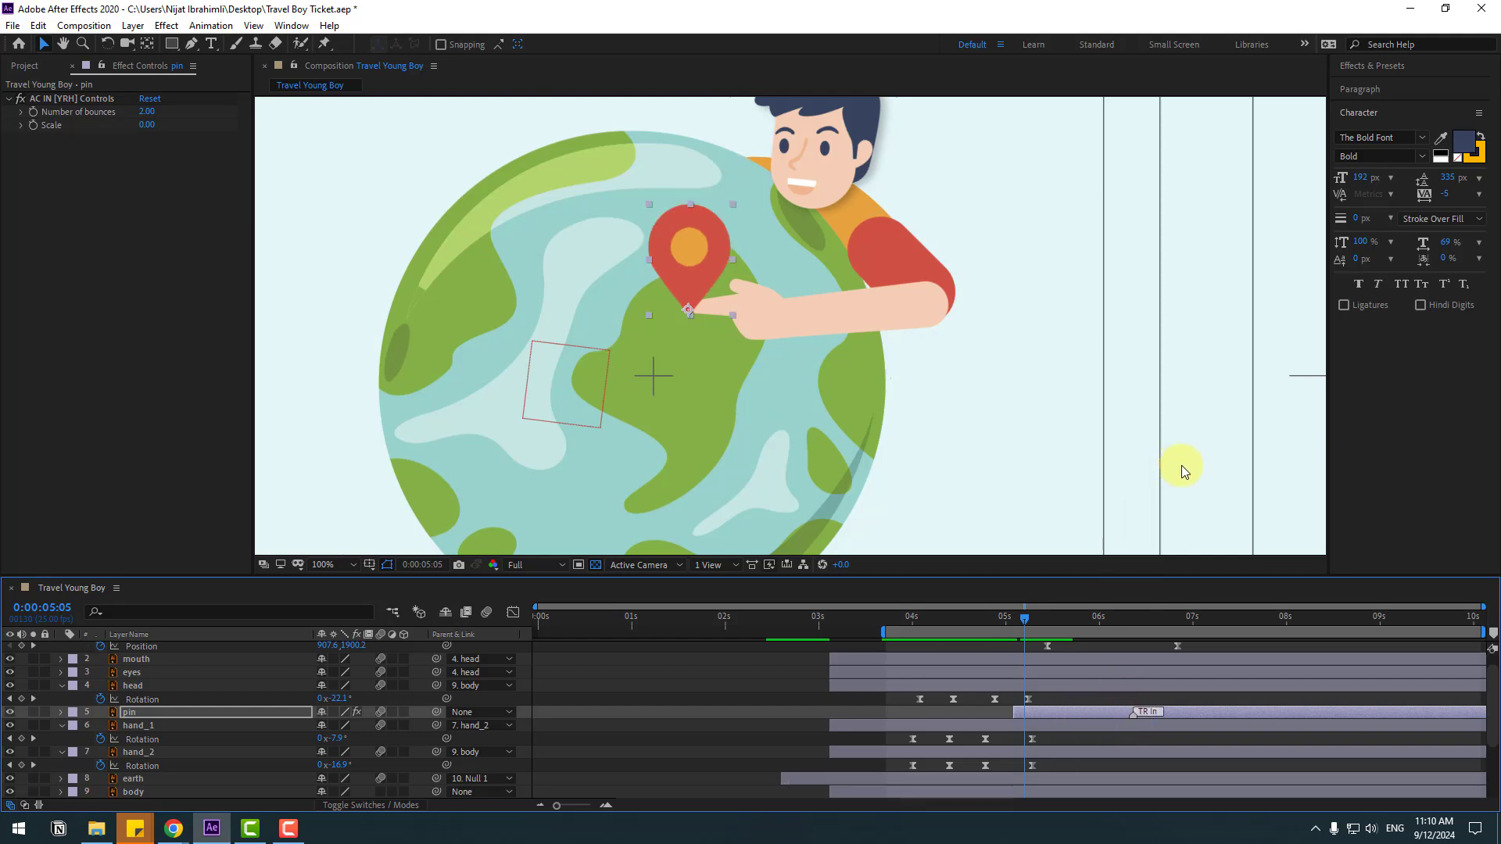
key(space)
scroll(1167, 475, down, 2)
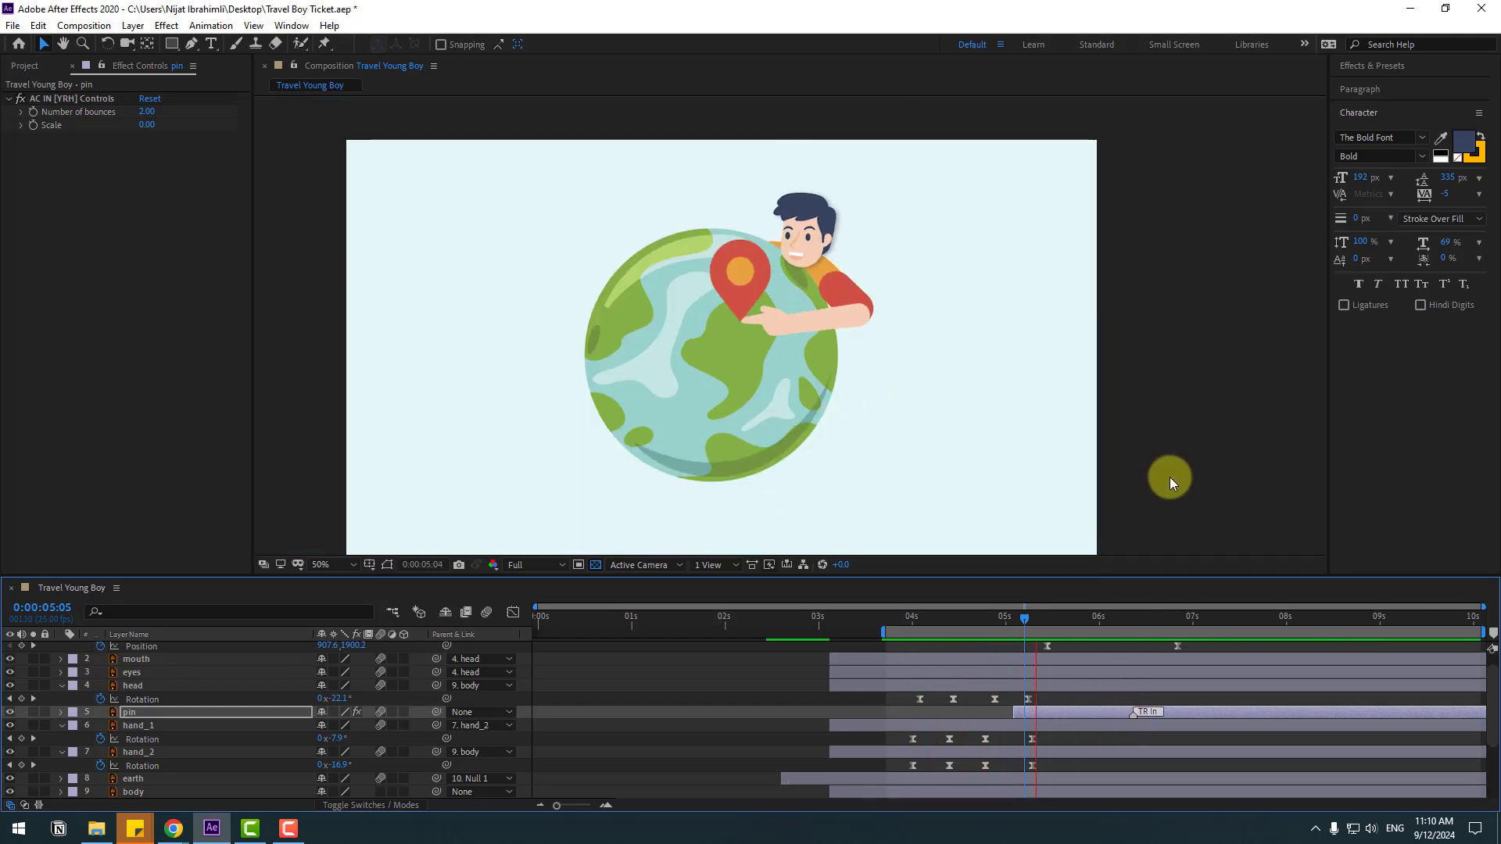
scroll(1149, 485, down, 2)
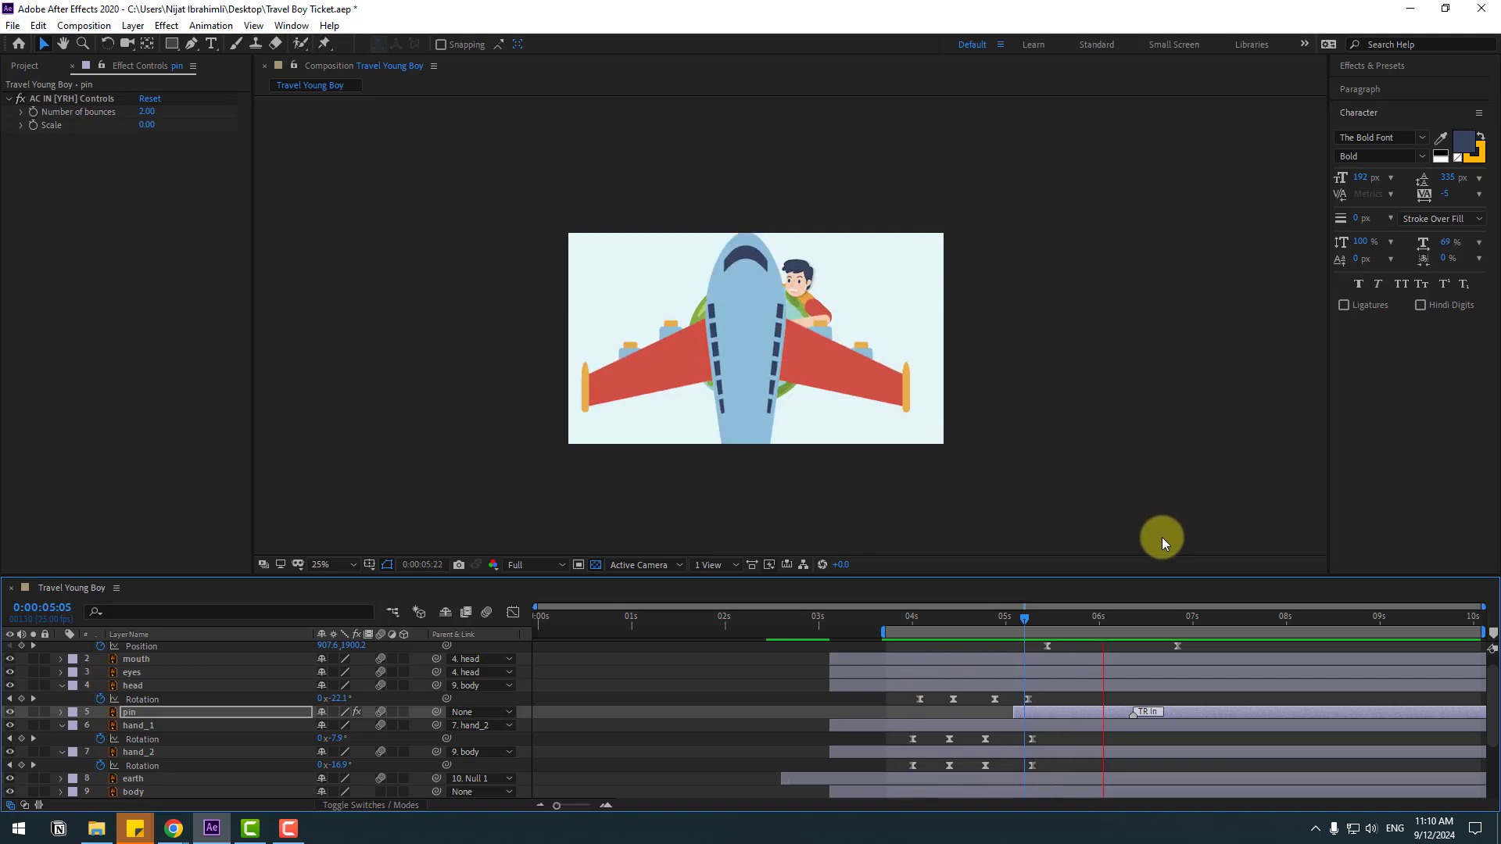
Split hand_1 and hand_2 at 0:00:06:03, while the airplane covers them, and delete the parts after the split
key(space)
scroll(1162, 537, up, 1)
click(146, 753)
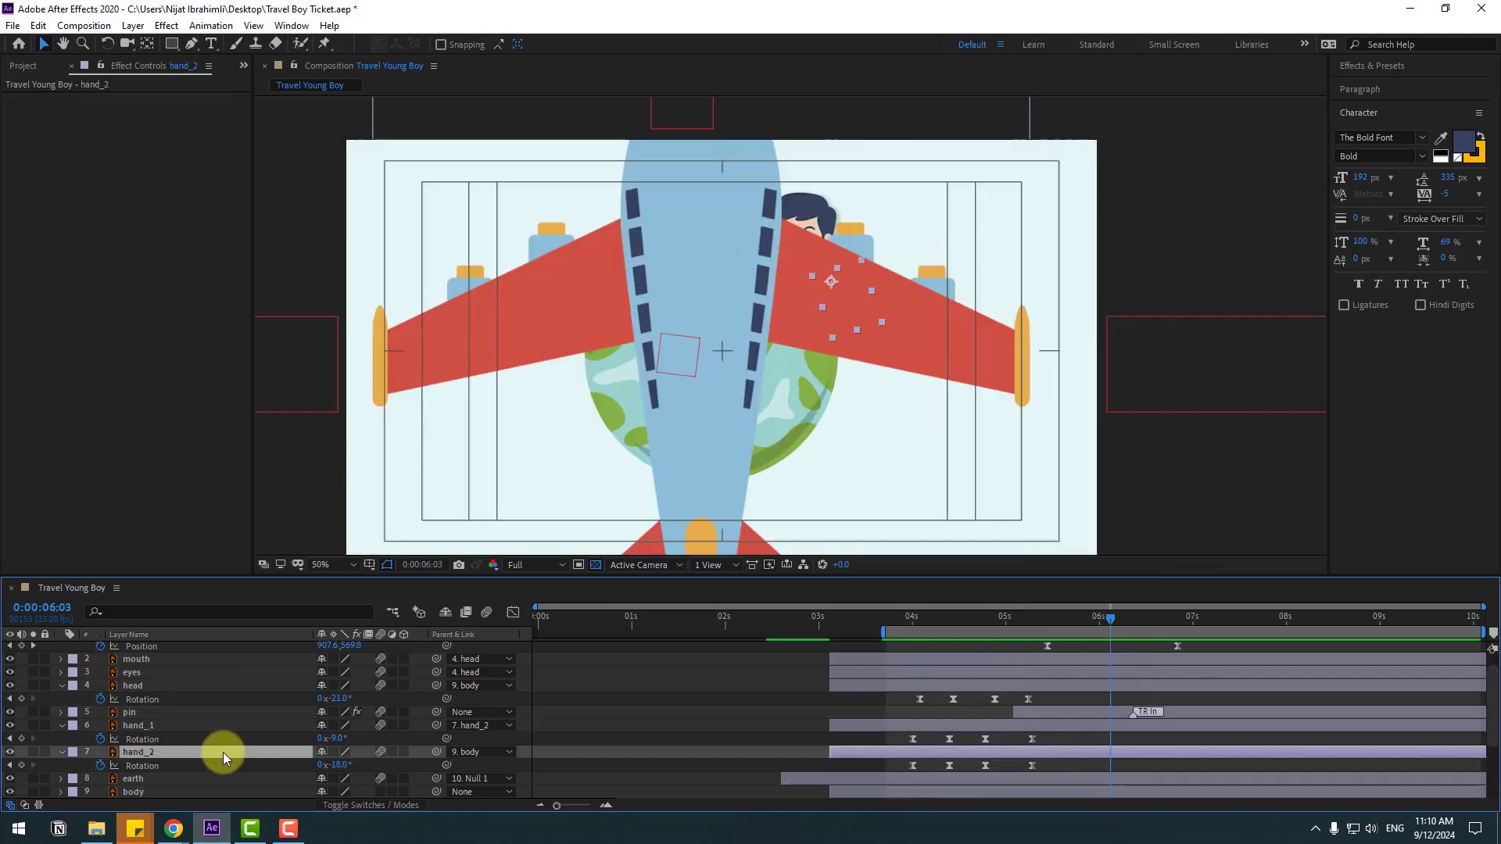
ctrl+click(158, 725)
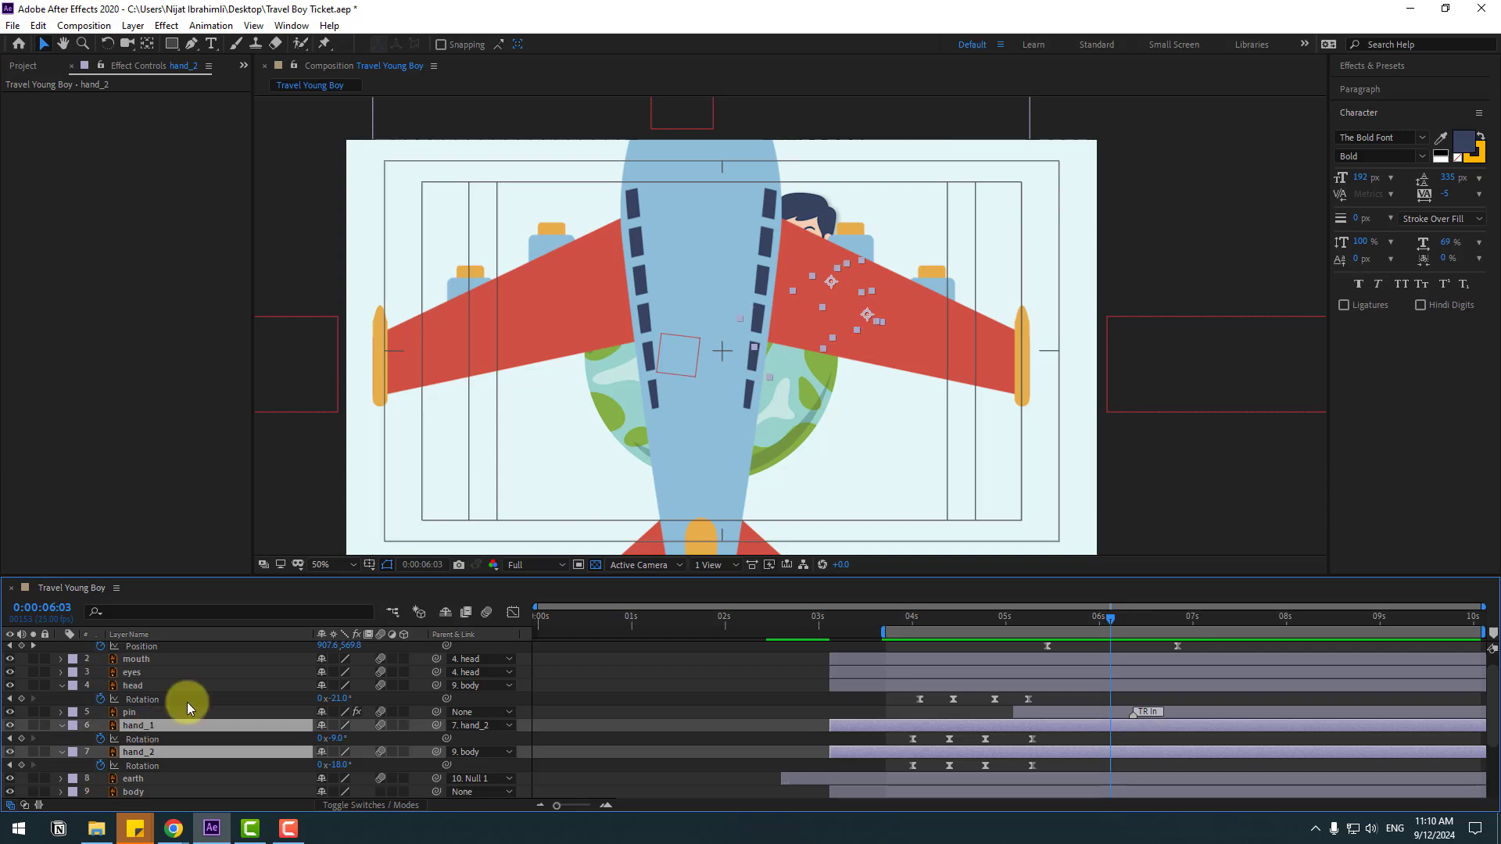
click(41, 27)
click(67, 244)
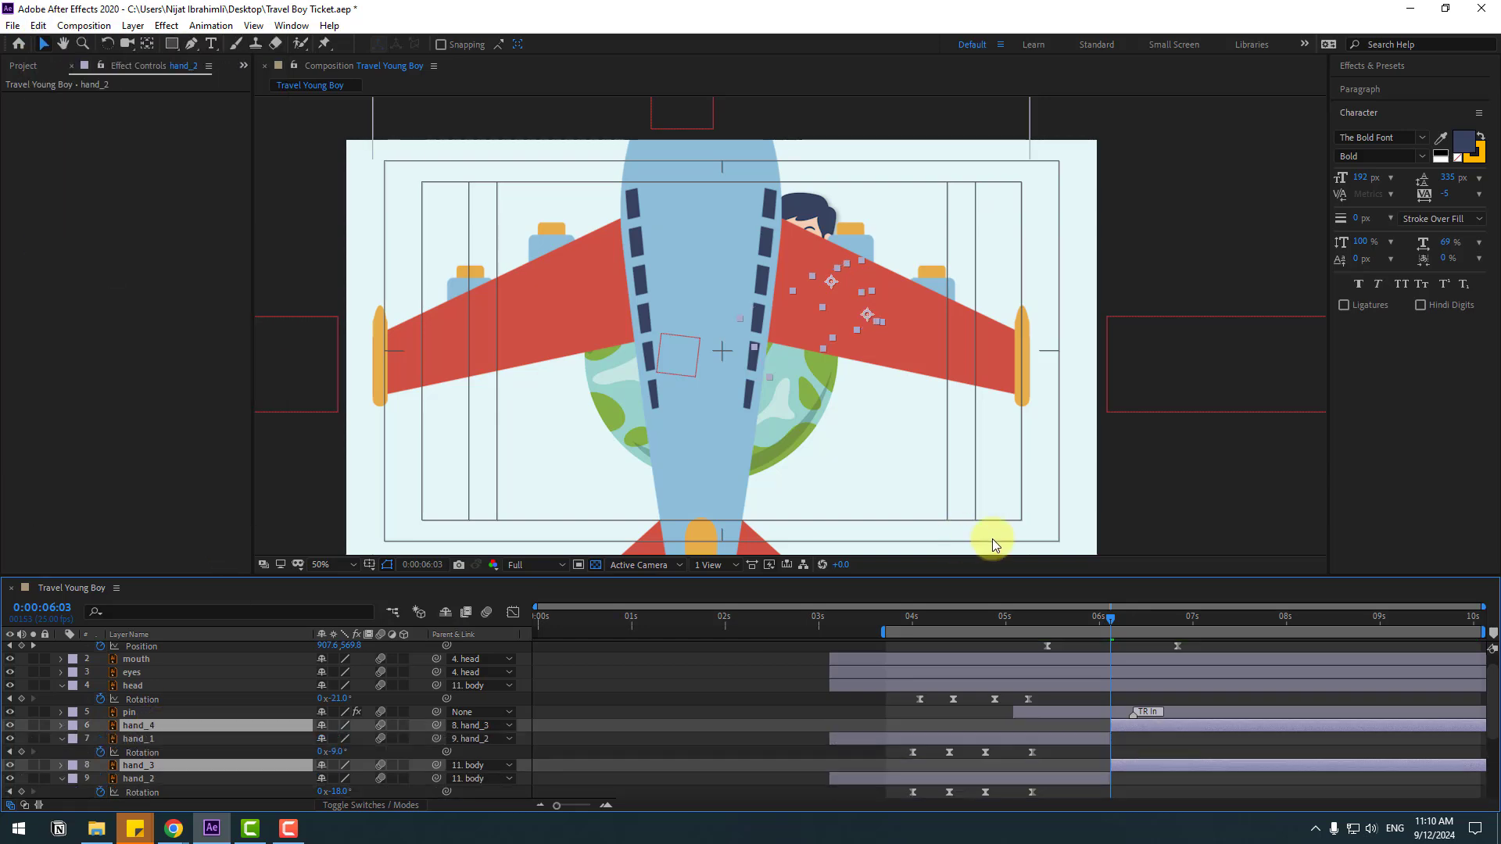
key(Delete)
drag(1002, 617, 1102, 603)
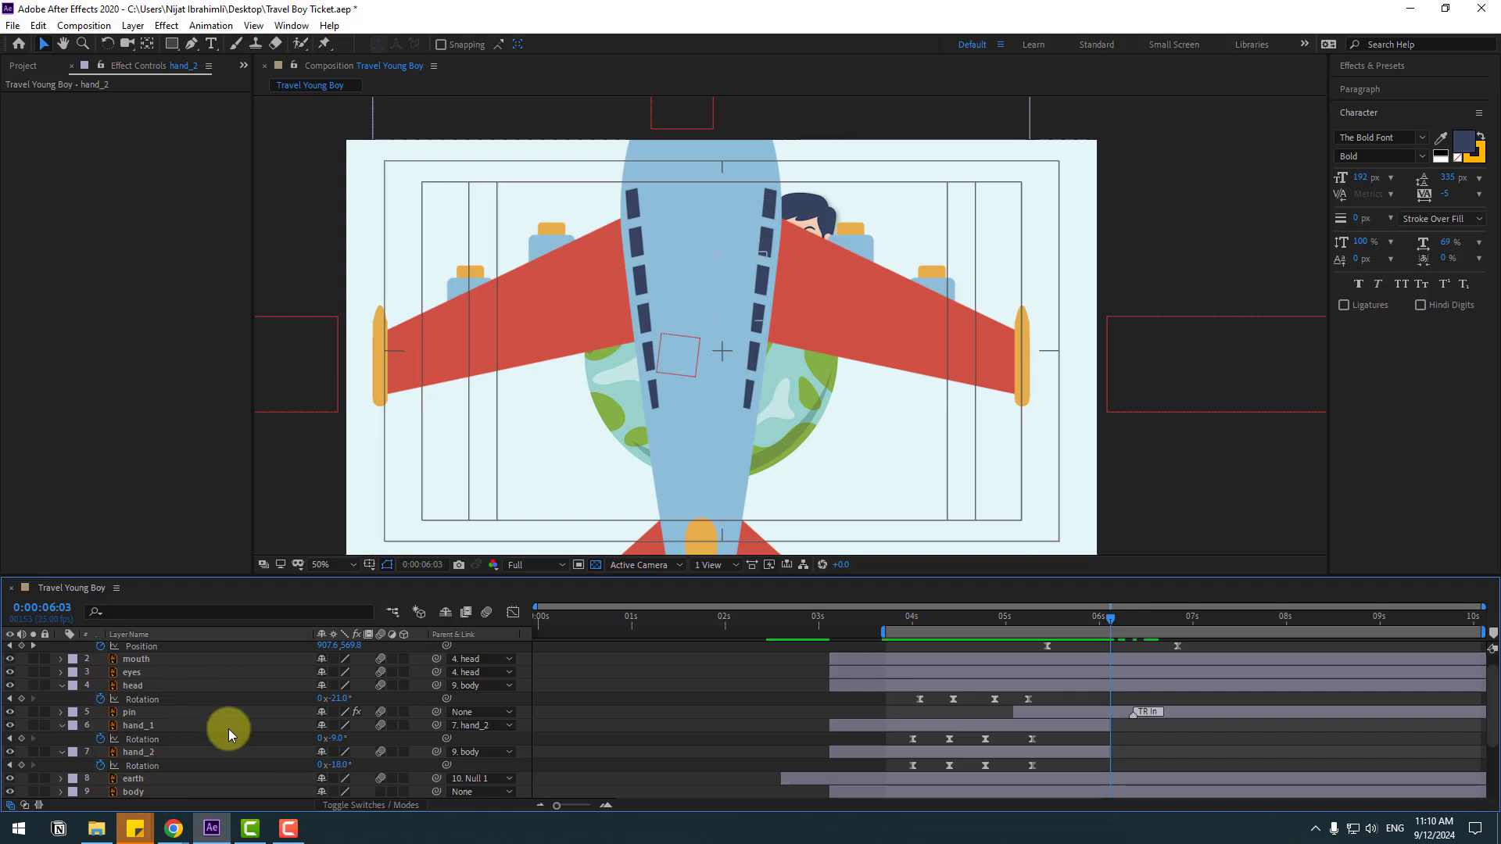
Split the body layer at 0:00:06:03, delete the part after it, and check the frames around the cut
click(134, 790)
click(38, 25)
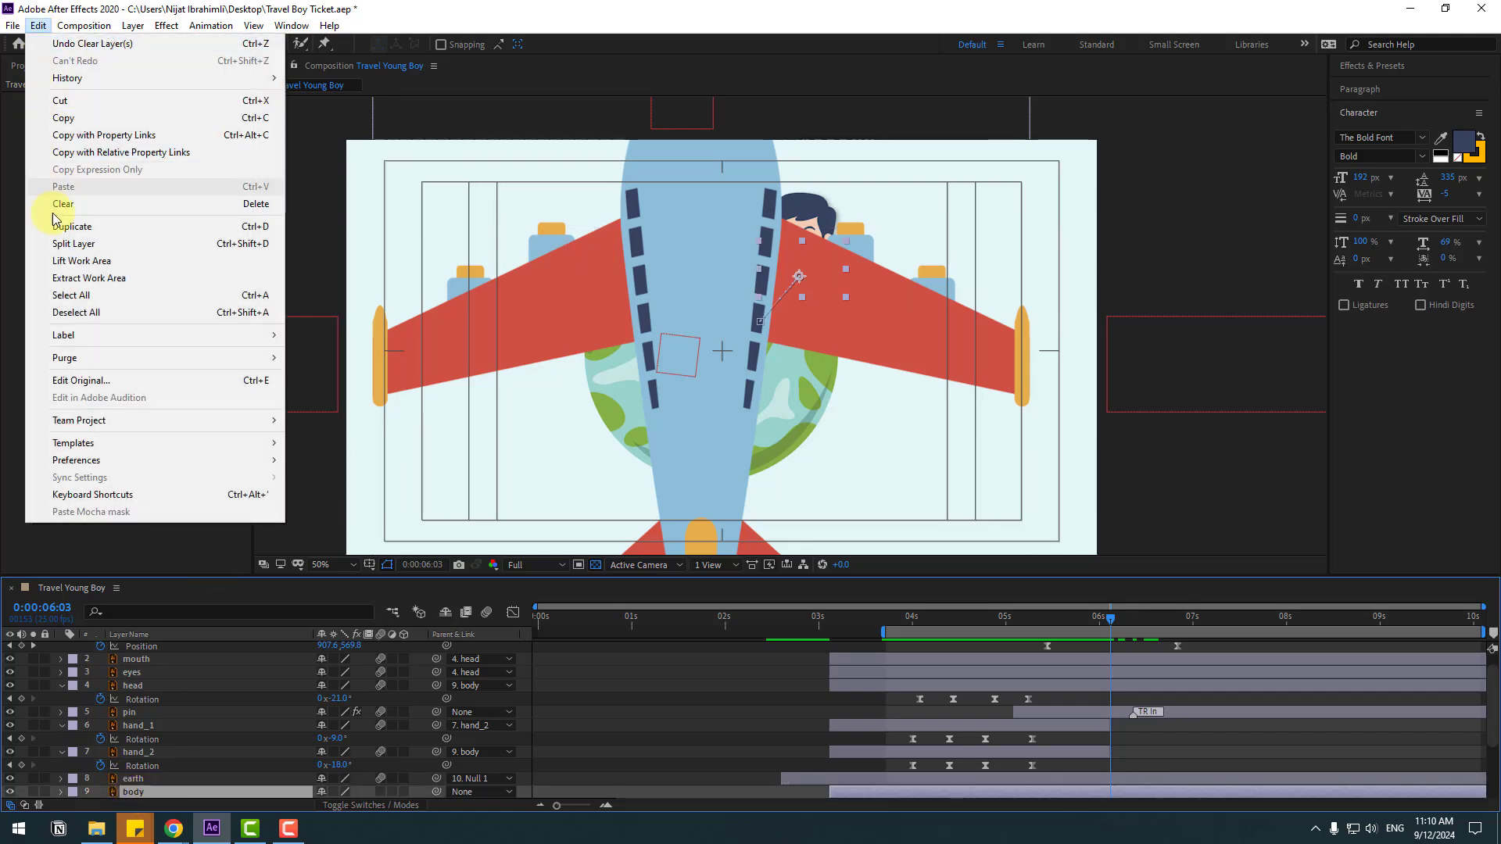
click(70, 243)
click(1058, 699)
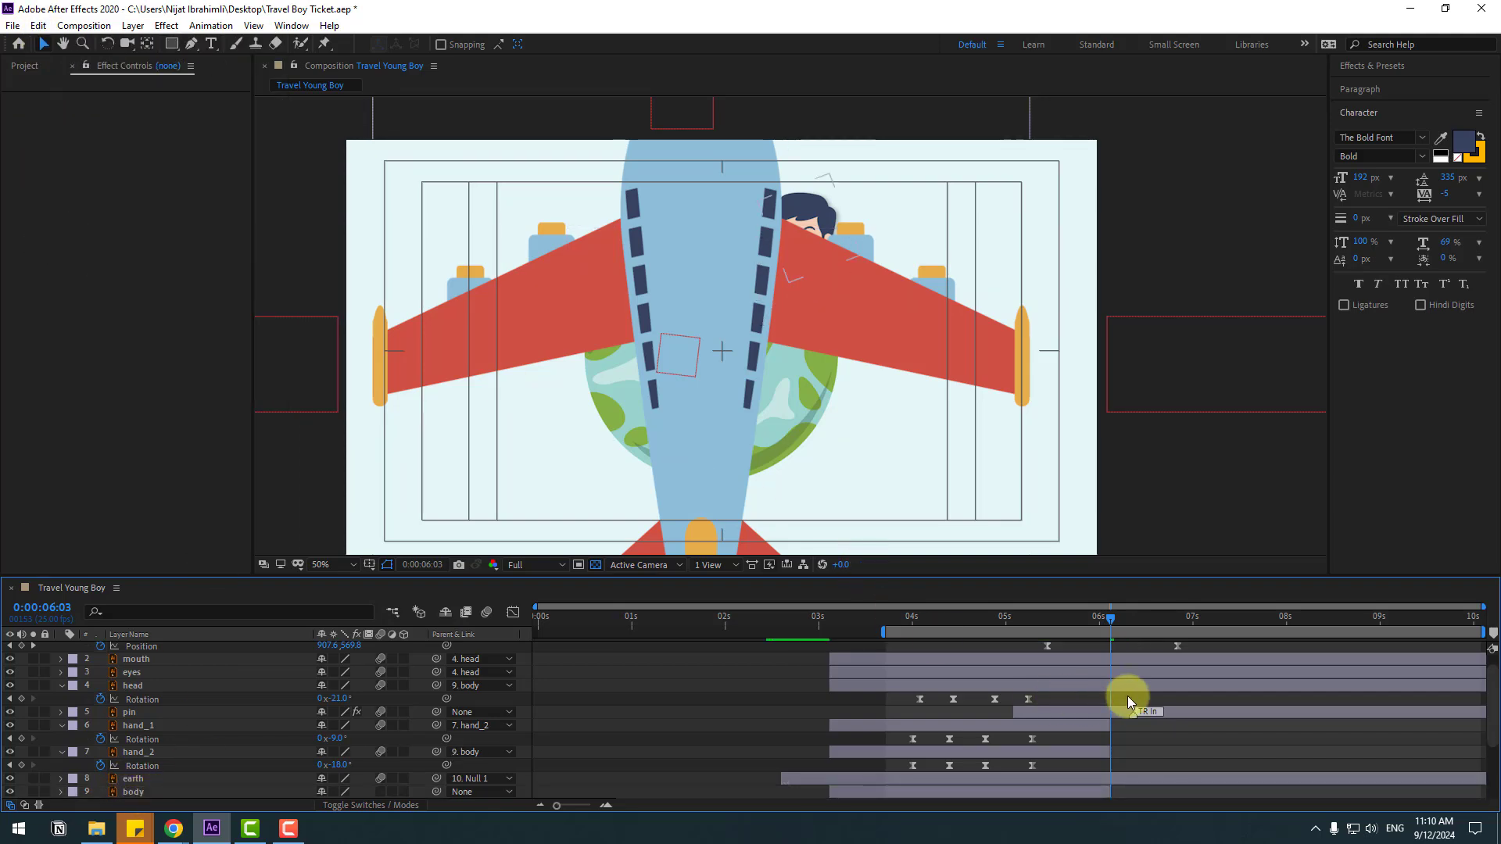
click(1077, 620)
drag(1077, 621, 1114, 621)
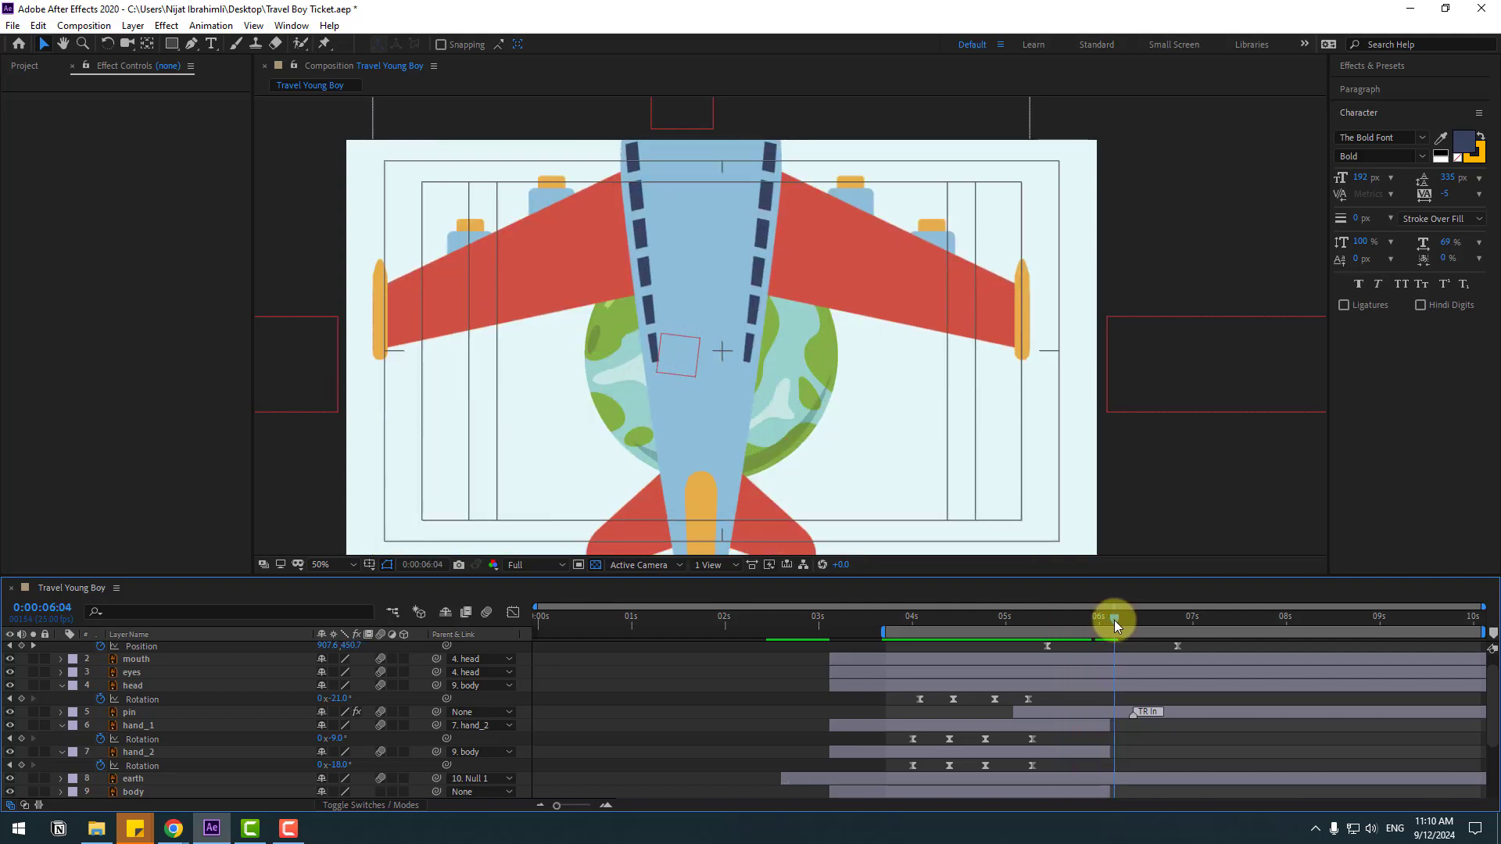
Split the mouth, eyes and head layers at 0:00:06:04, while the airplane covers them, and delete the parts after the split
scroll(228, 749, down, 1)
scroll(184, 729, up, 2)
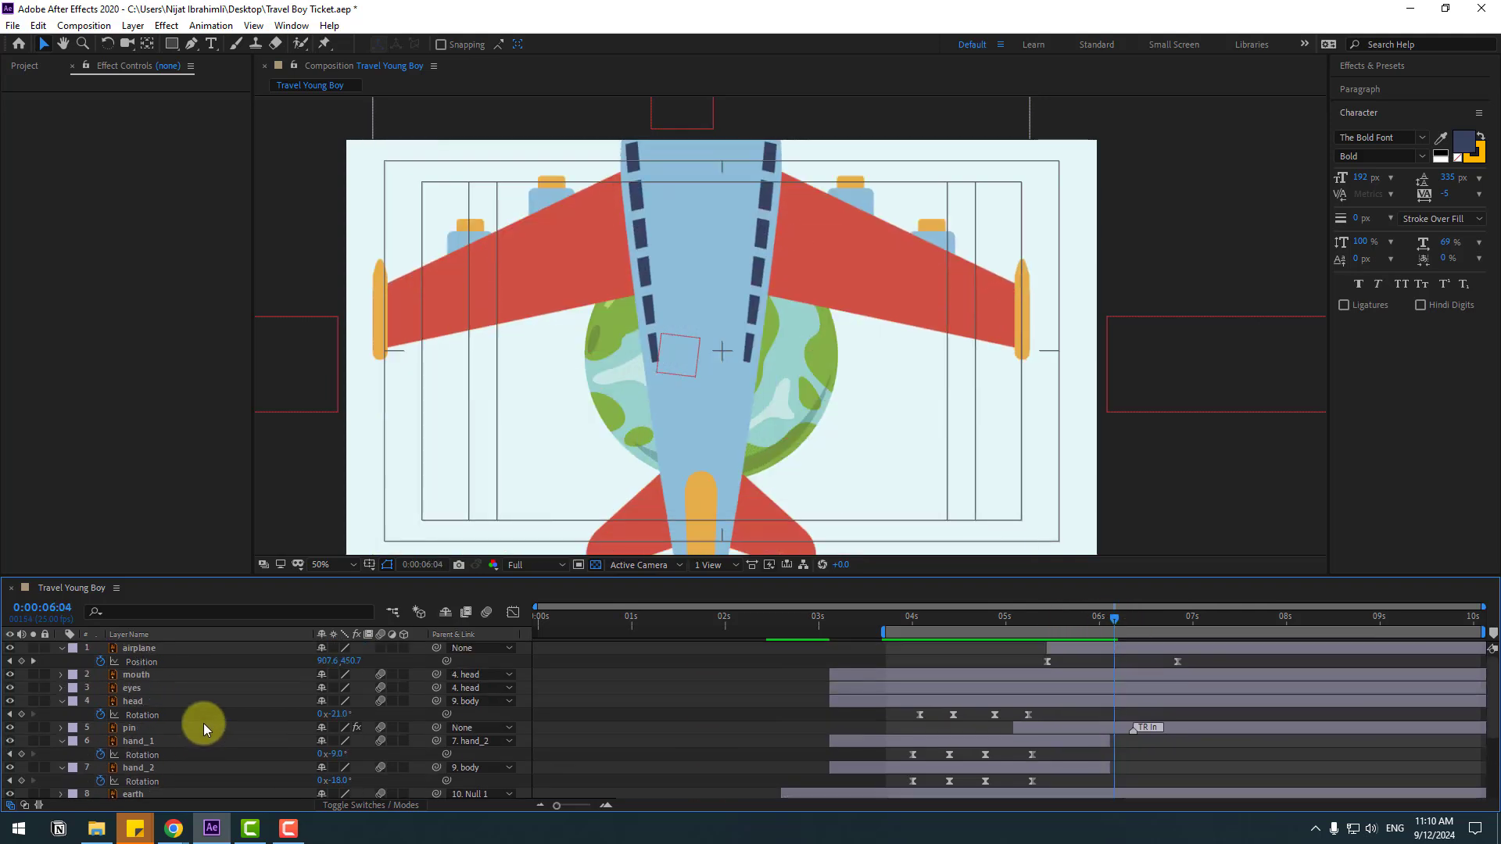
click(147, 677)
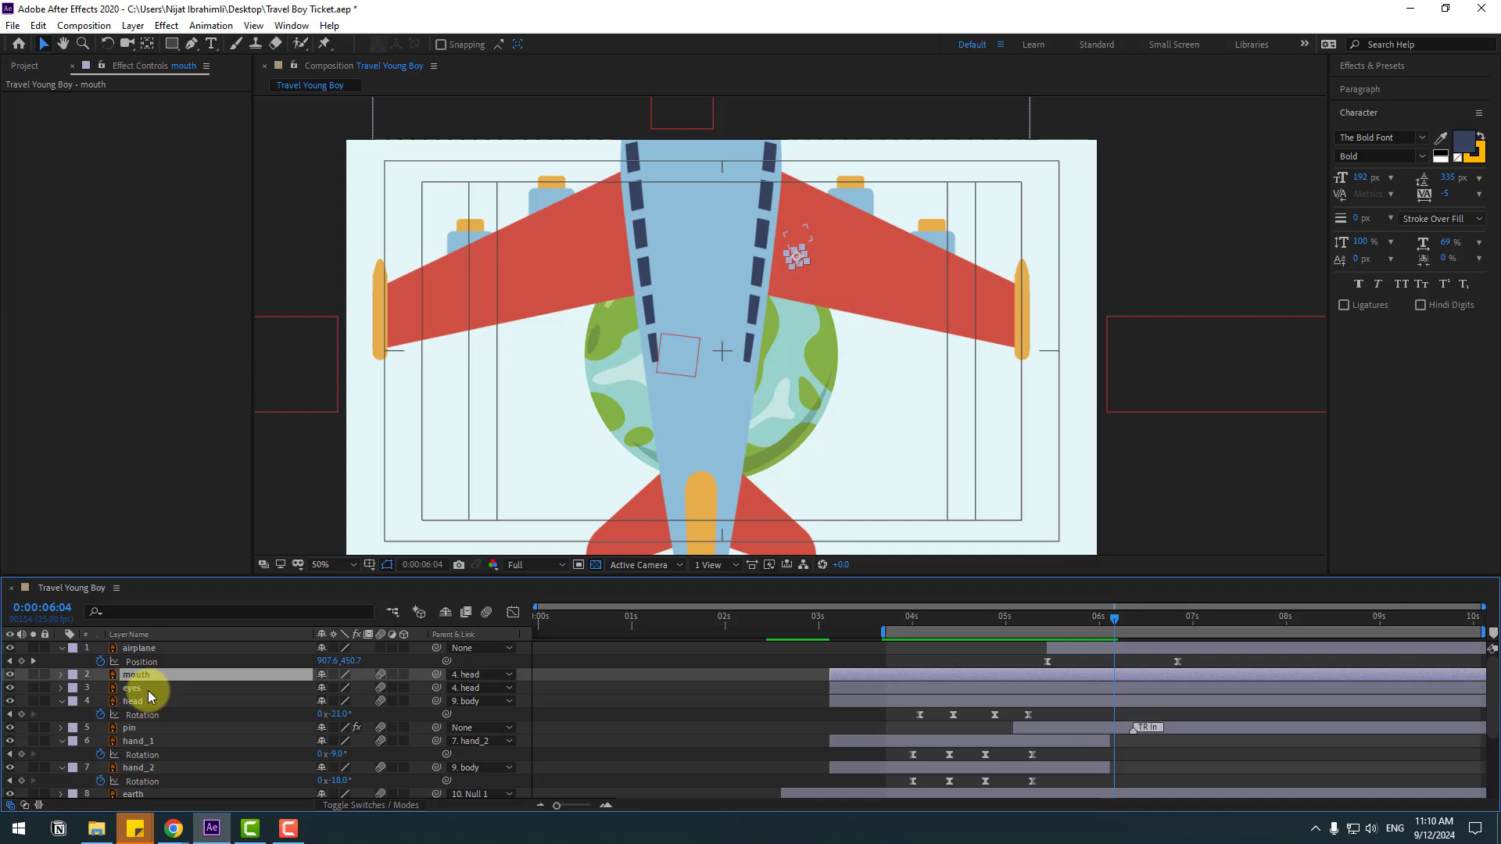
ctrl+click(150, 689)
ctrl+click(145, 700)
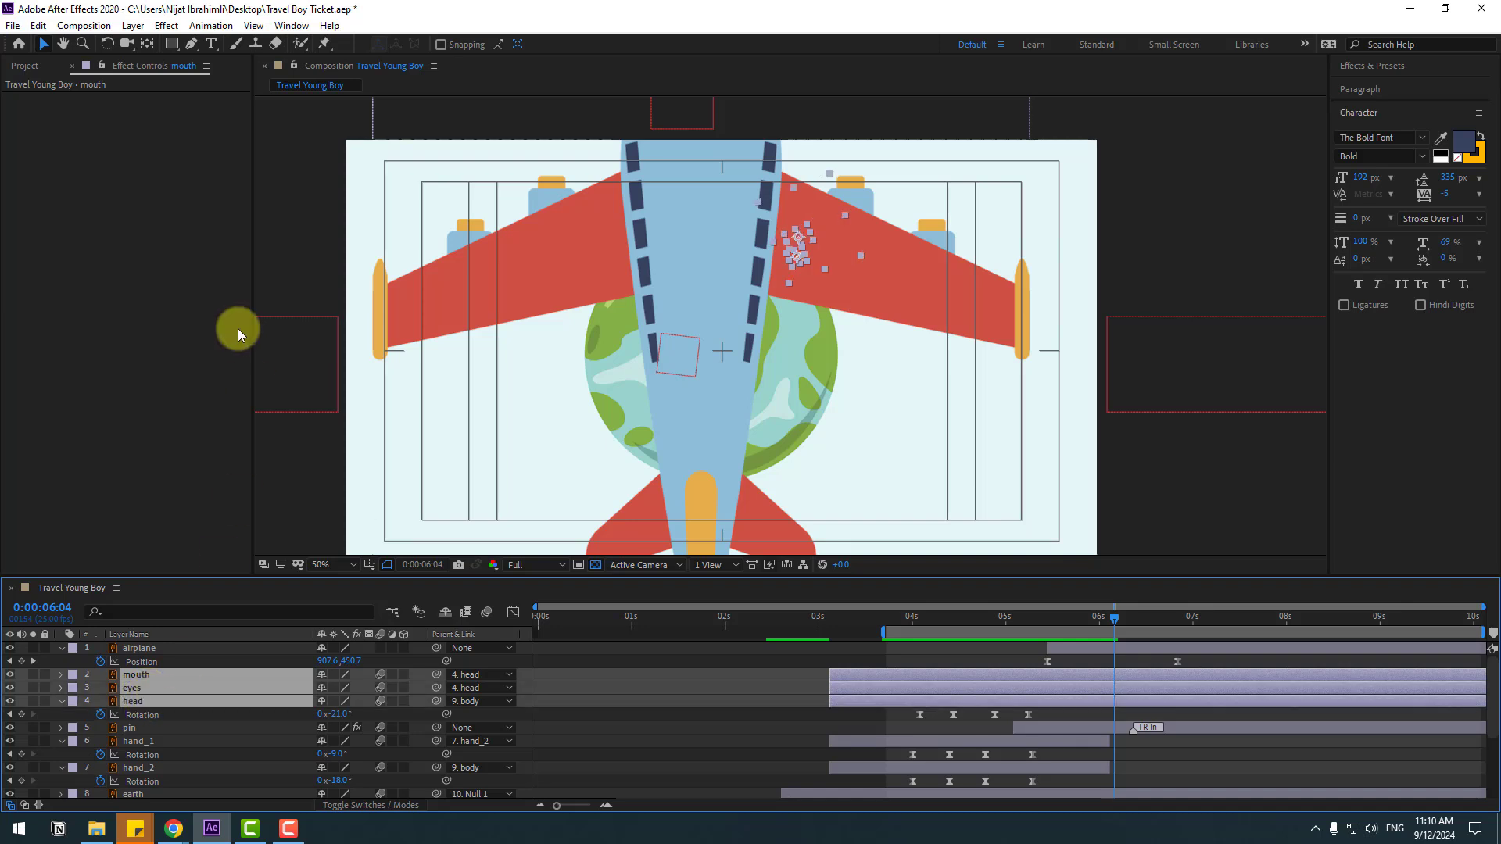
click(39, 25)
click(164, 243)
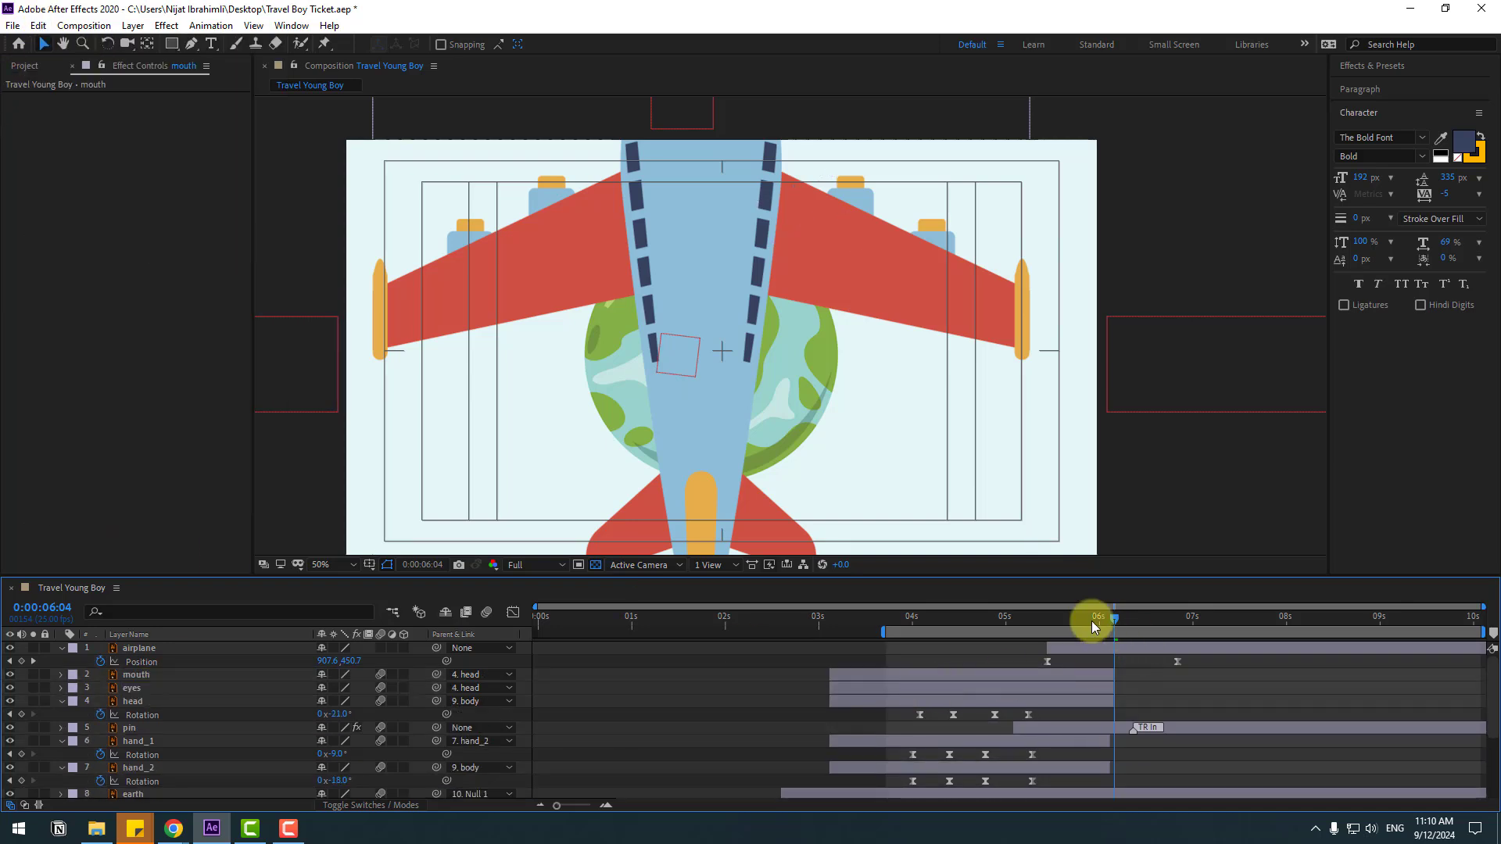
Draw a closed Pen mask around the outline of the earth layer at 0:00:05:16
click(1068, 618)
mouse_move(1068, 616)
mouse_down()
mouse_move(1133, 621)
mouse_move(1066, 613)
mouse_up()
click(653, 397)
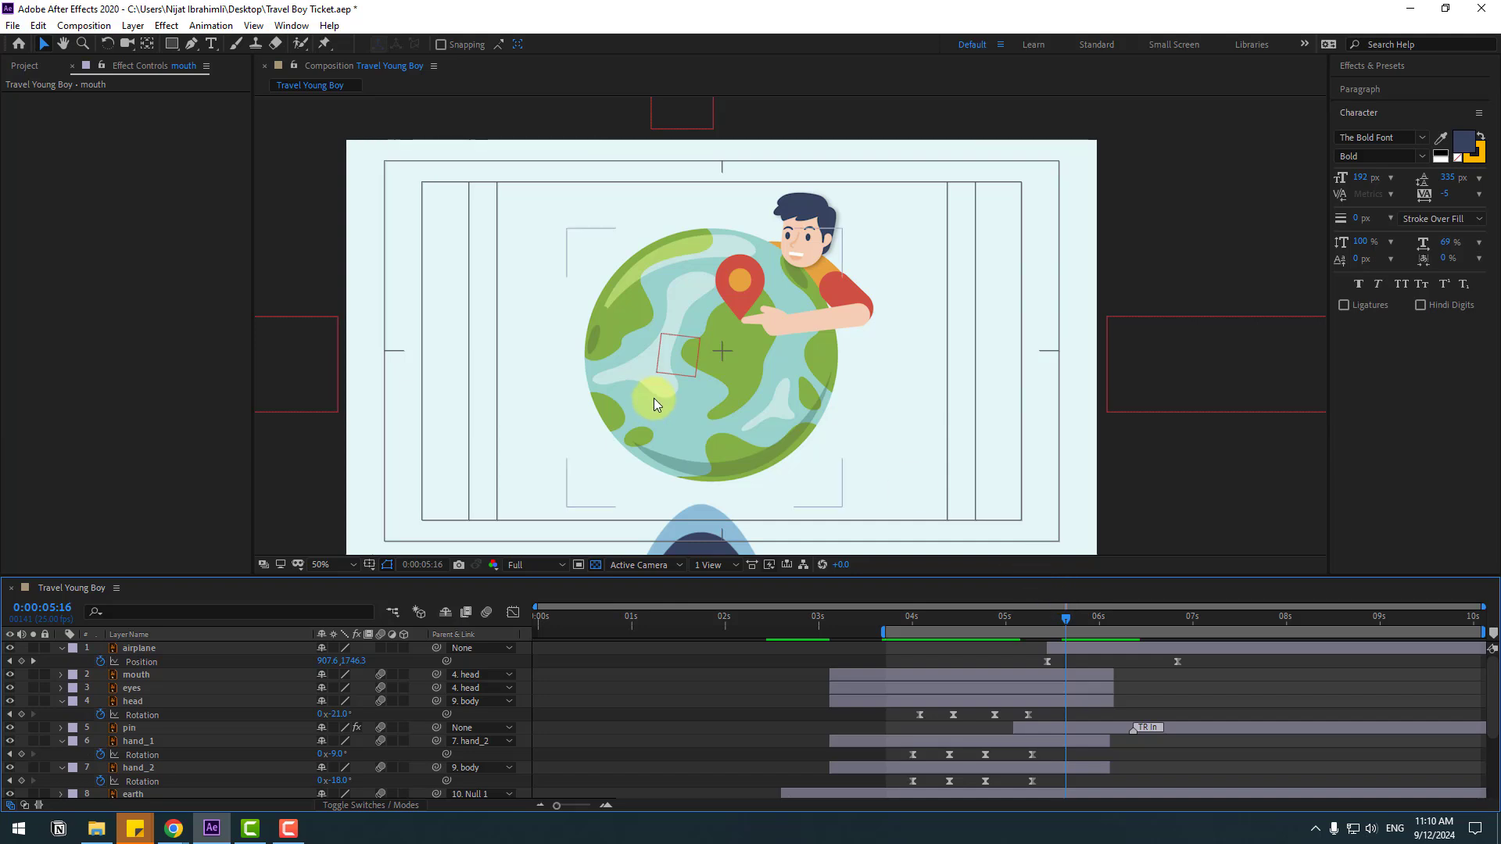
scroll(183, 711, down, 2)
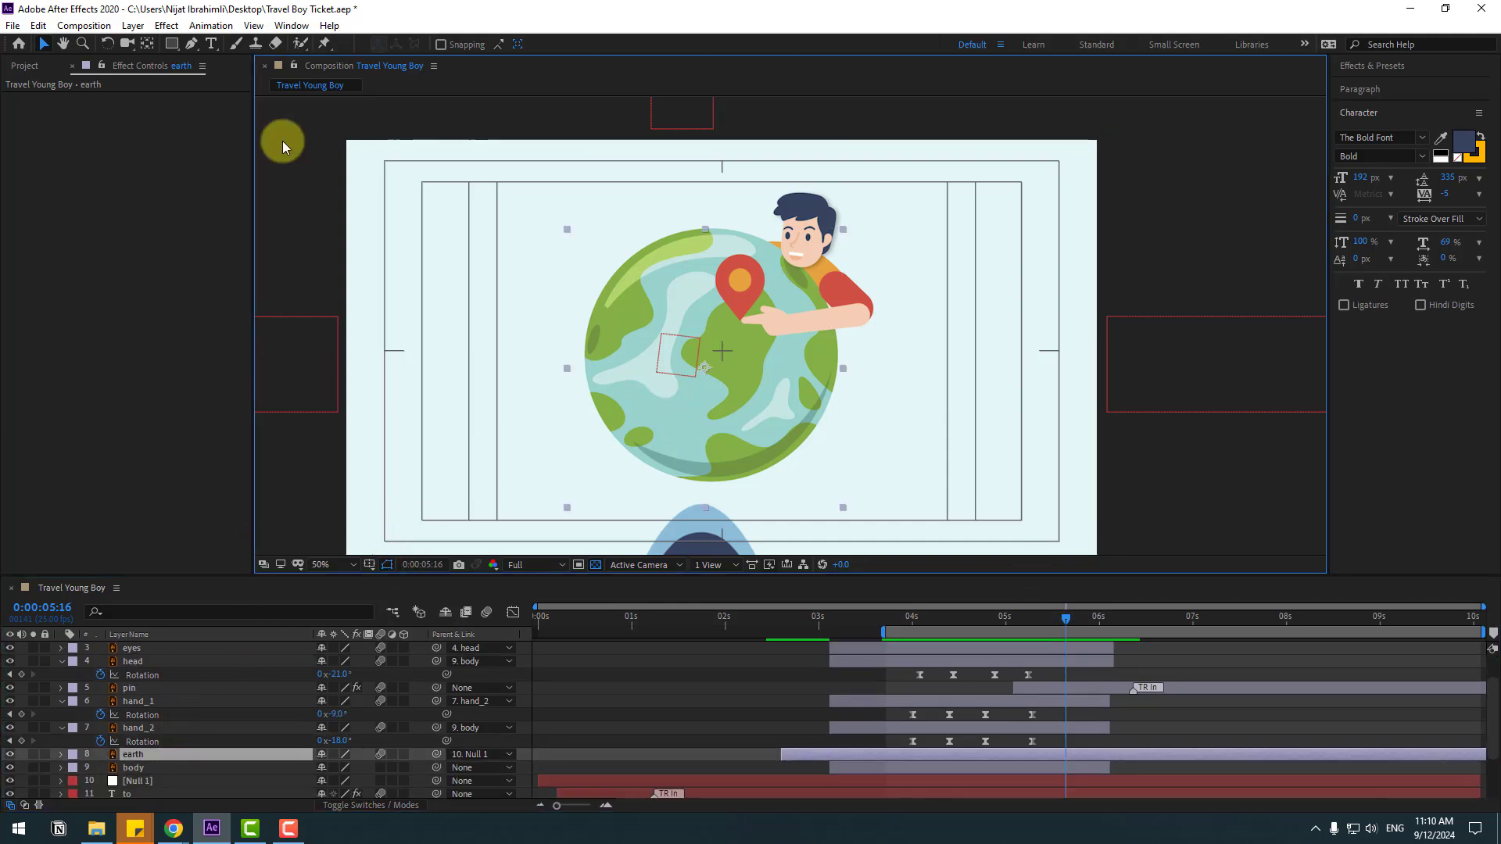
click(192, 45)
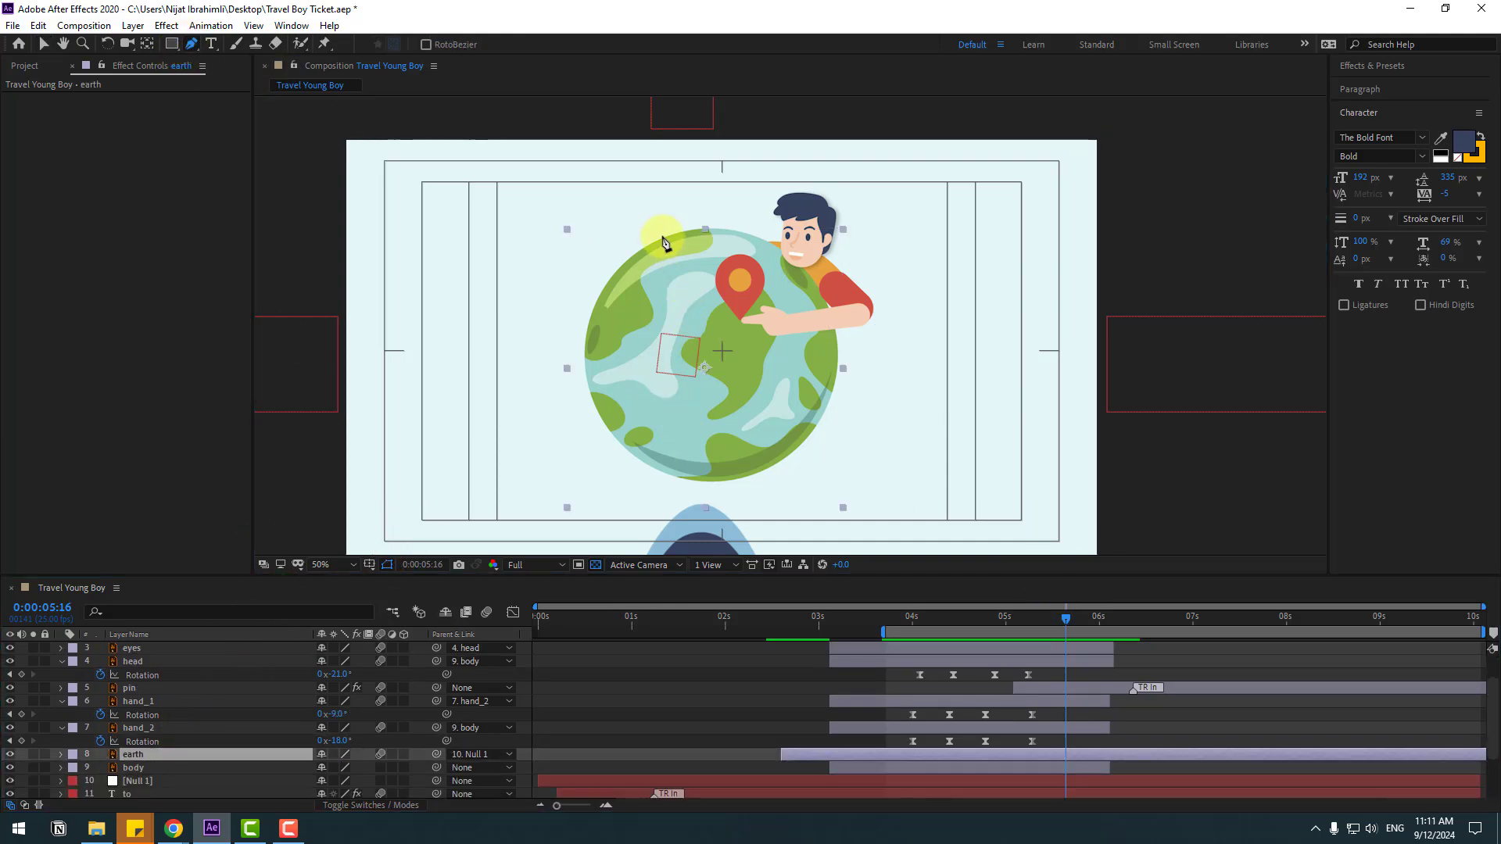
drag(663, 235, 598, 283)
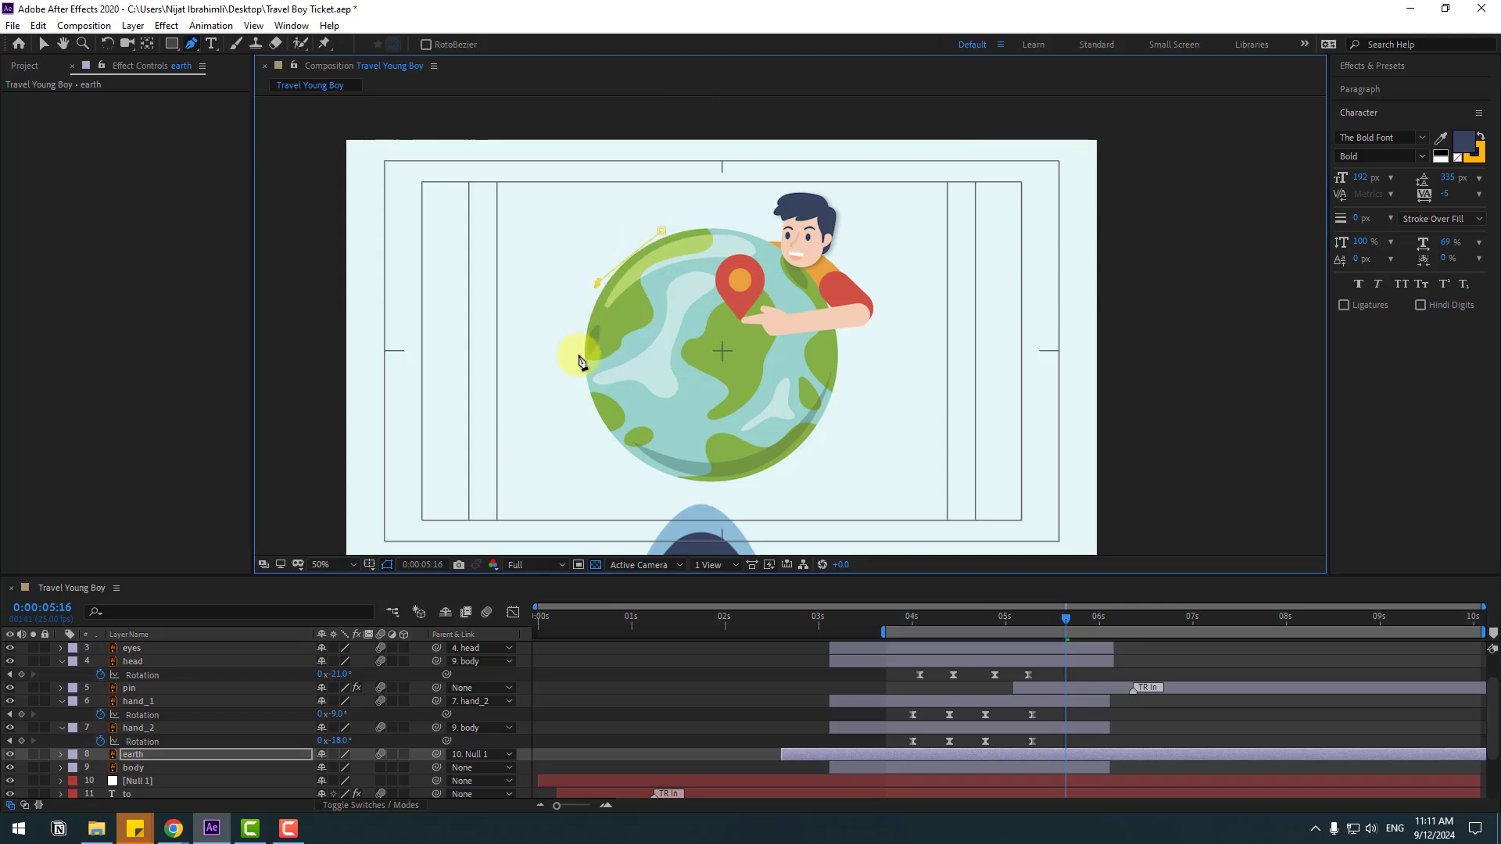
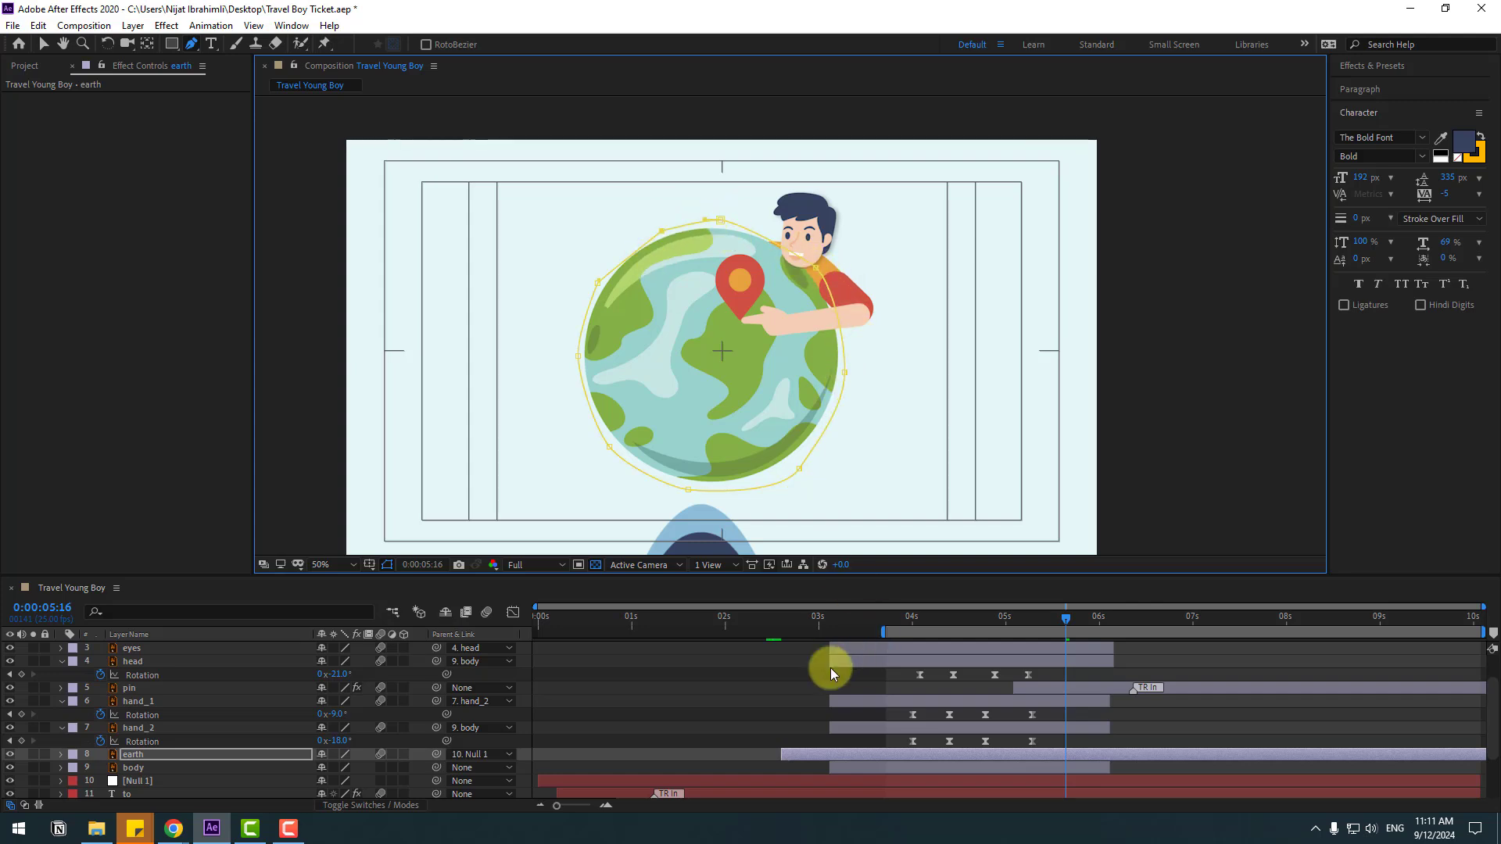
Reveal the earth's mask properties and set a first Mask Path keyframe at 0:00:05:17, as the airplane's nose reaches the globe
click(129, 757)
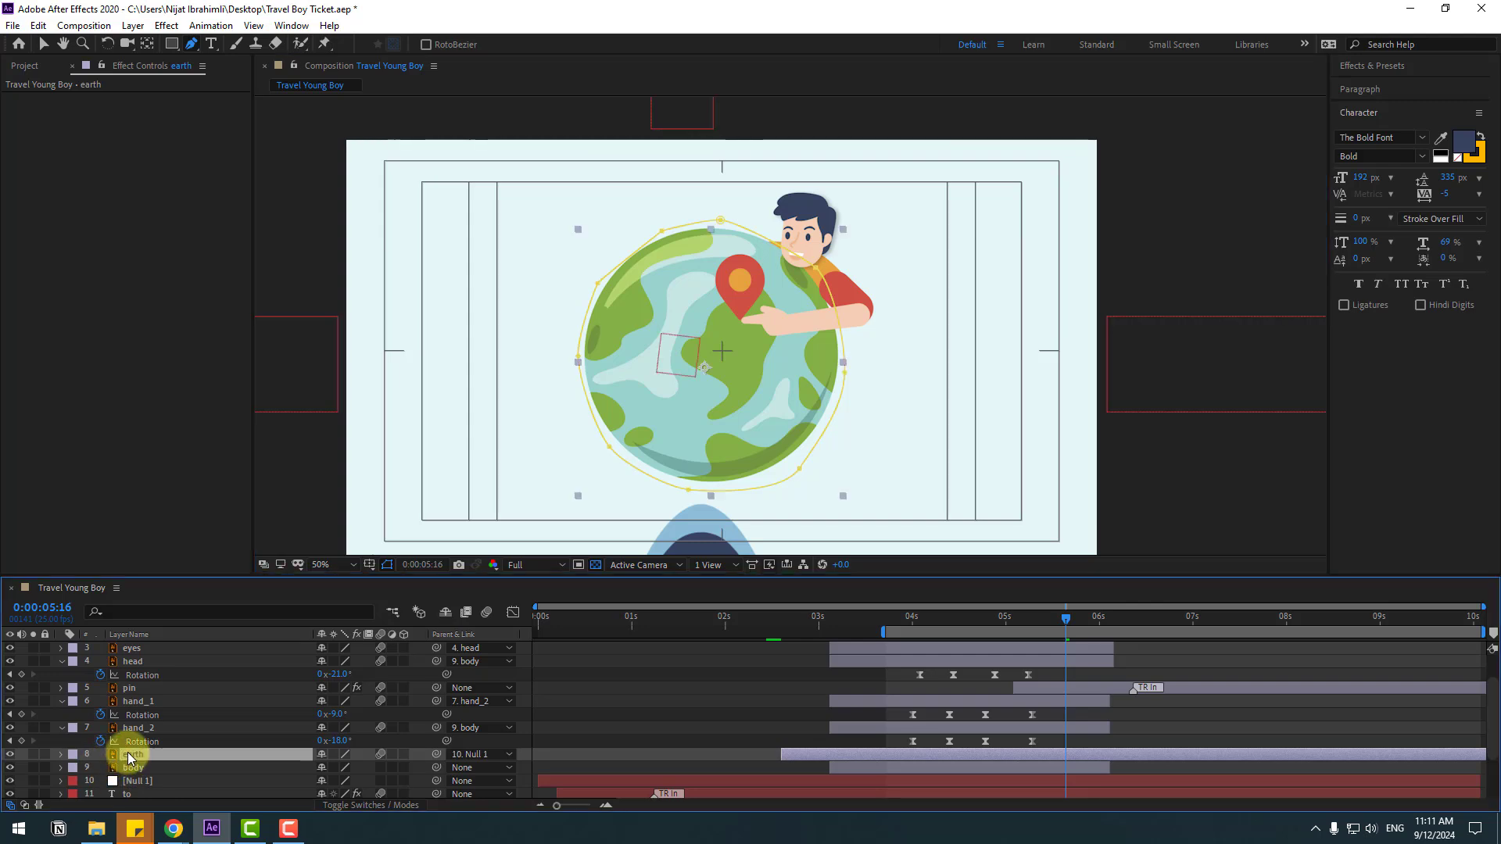
key(m)
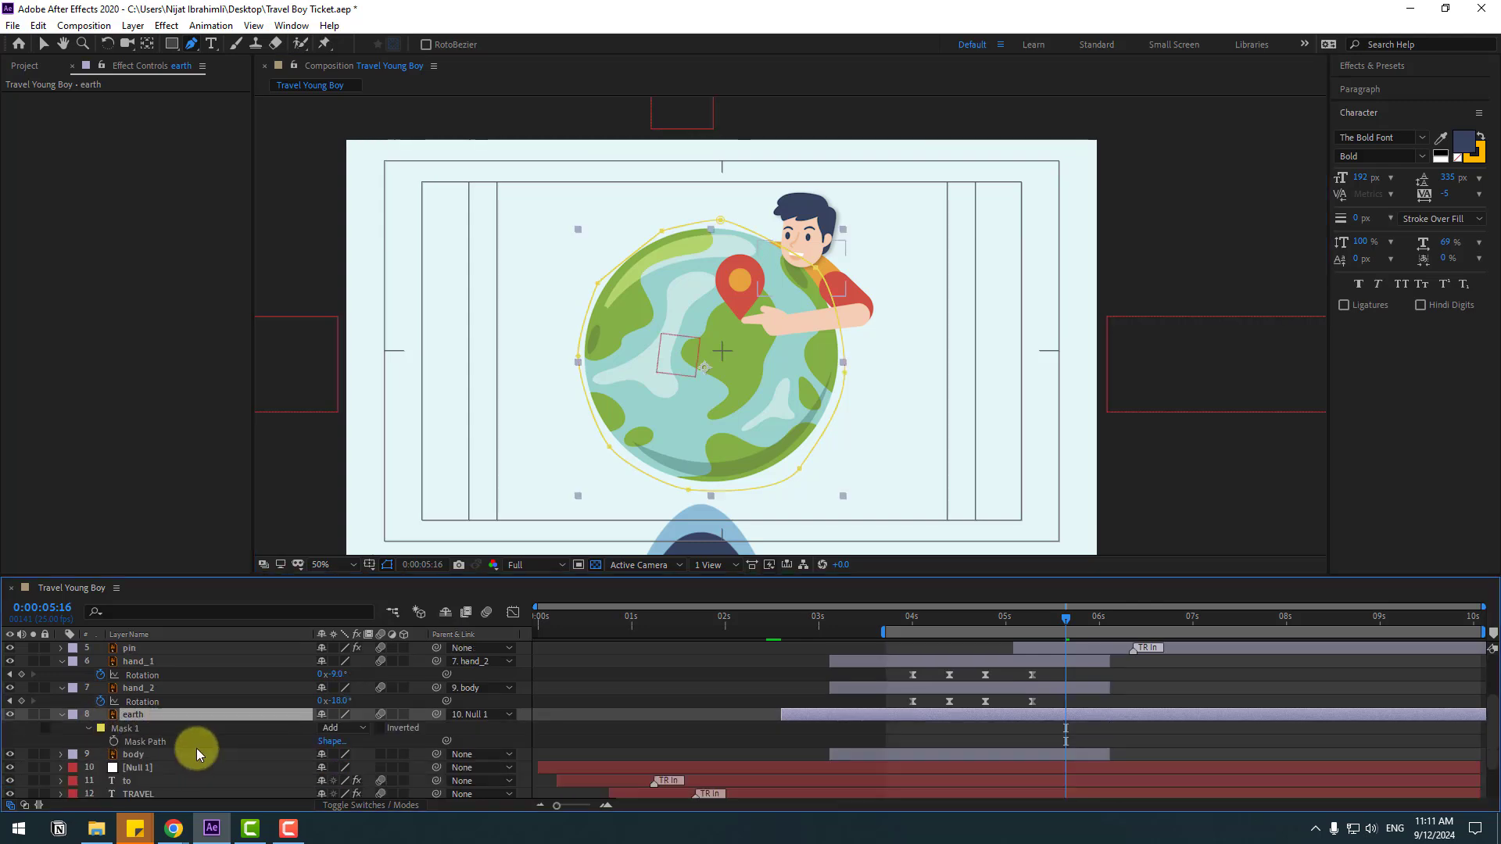
click(86, 727)
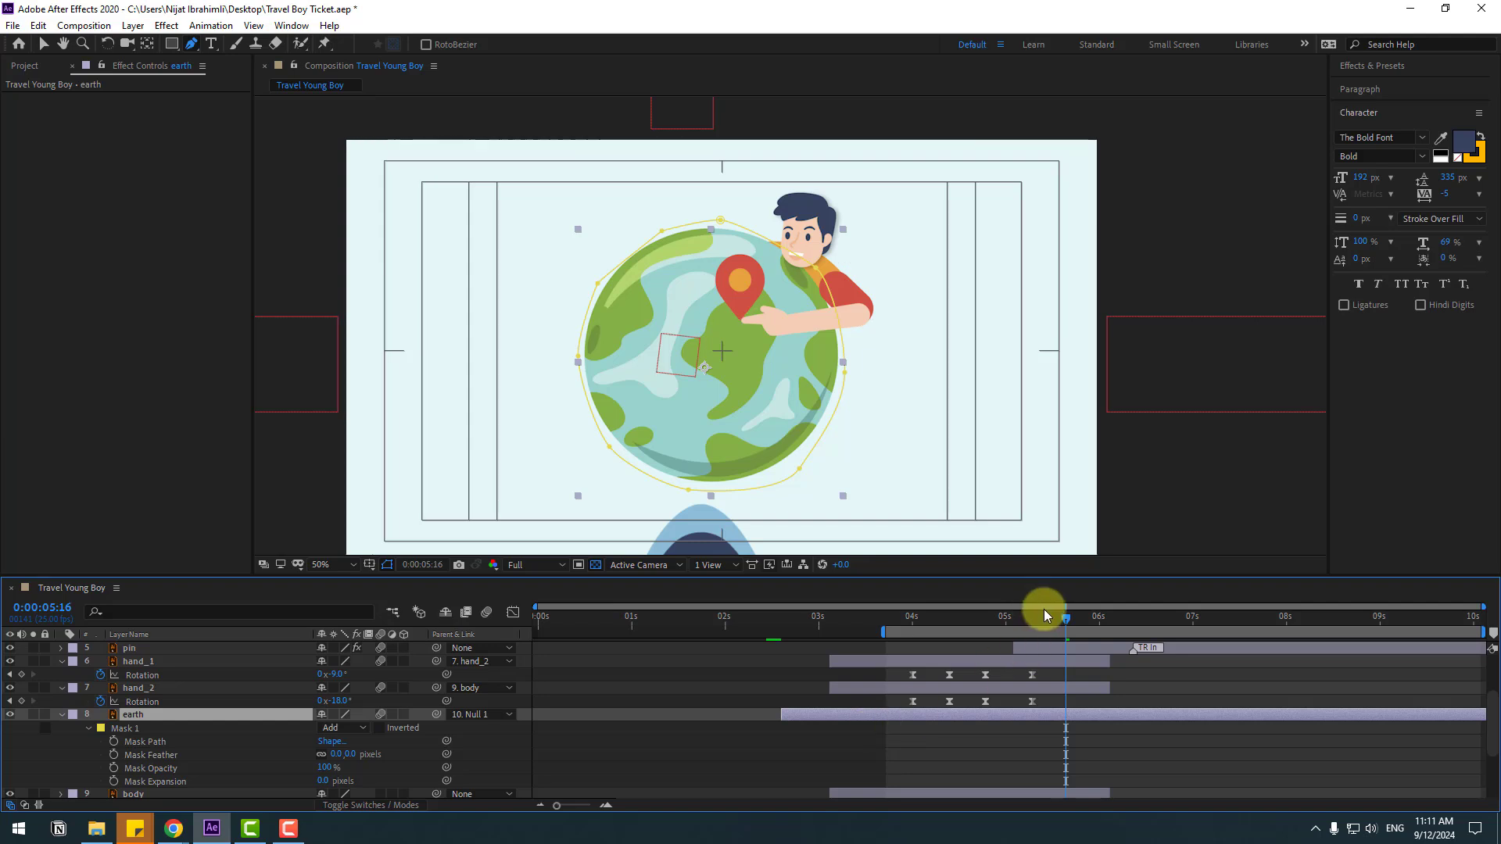
drag(1041, 616, 1070, 616)
drag(883, 526, 884, 460)
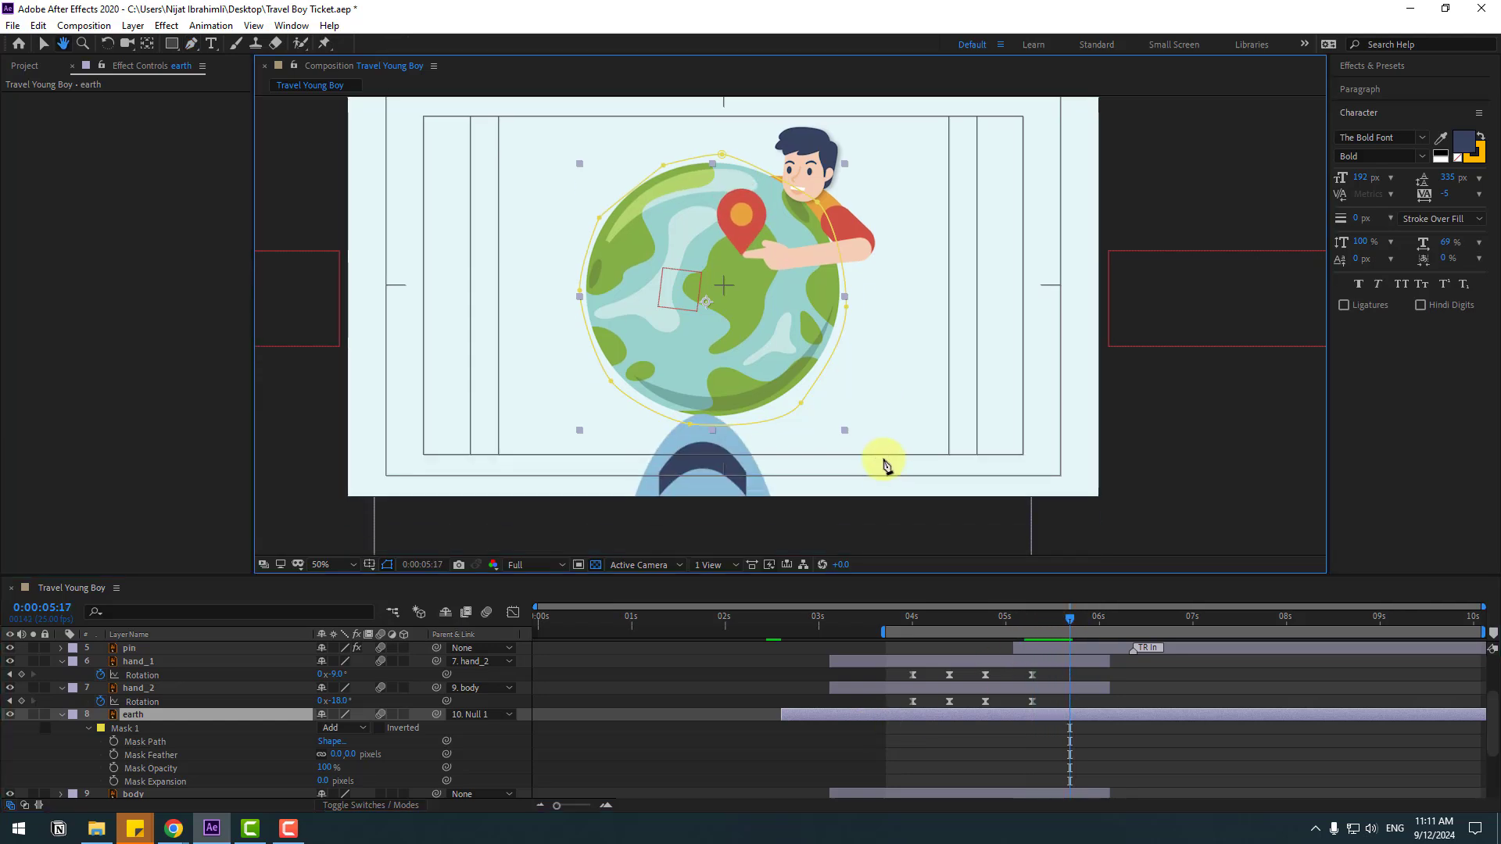
key(g)
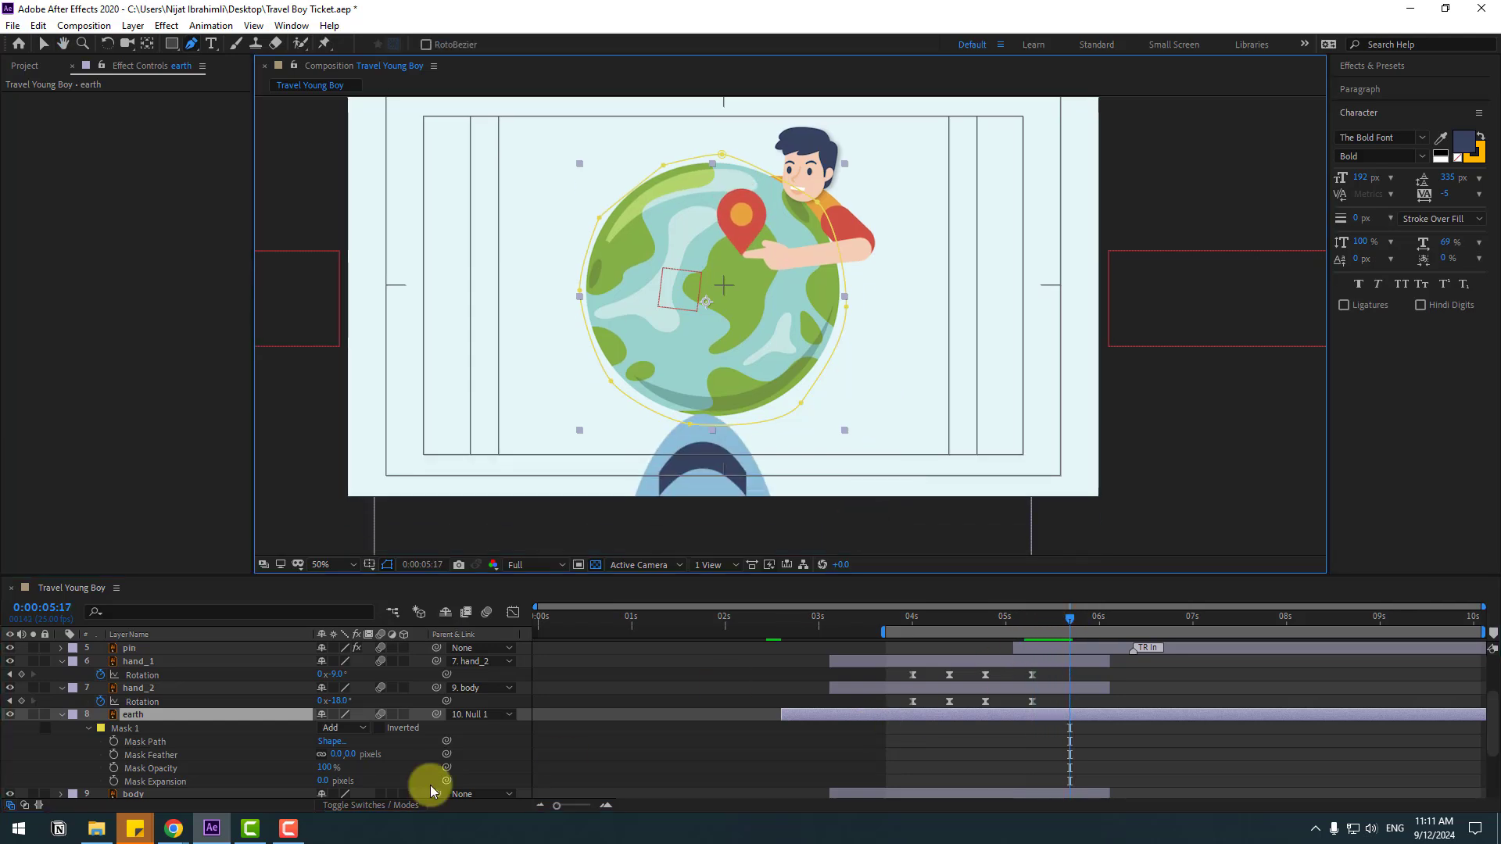
click(114, 741)
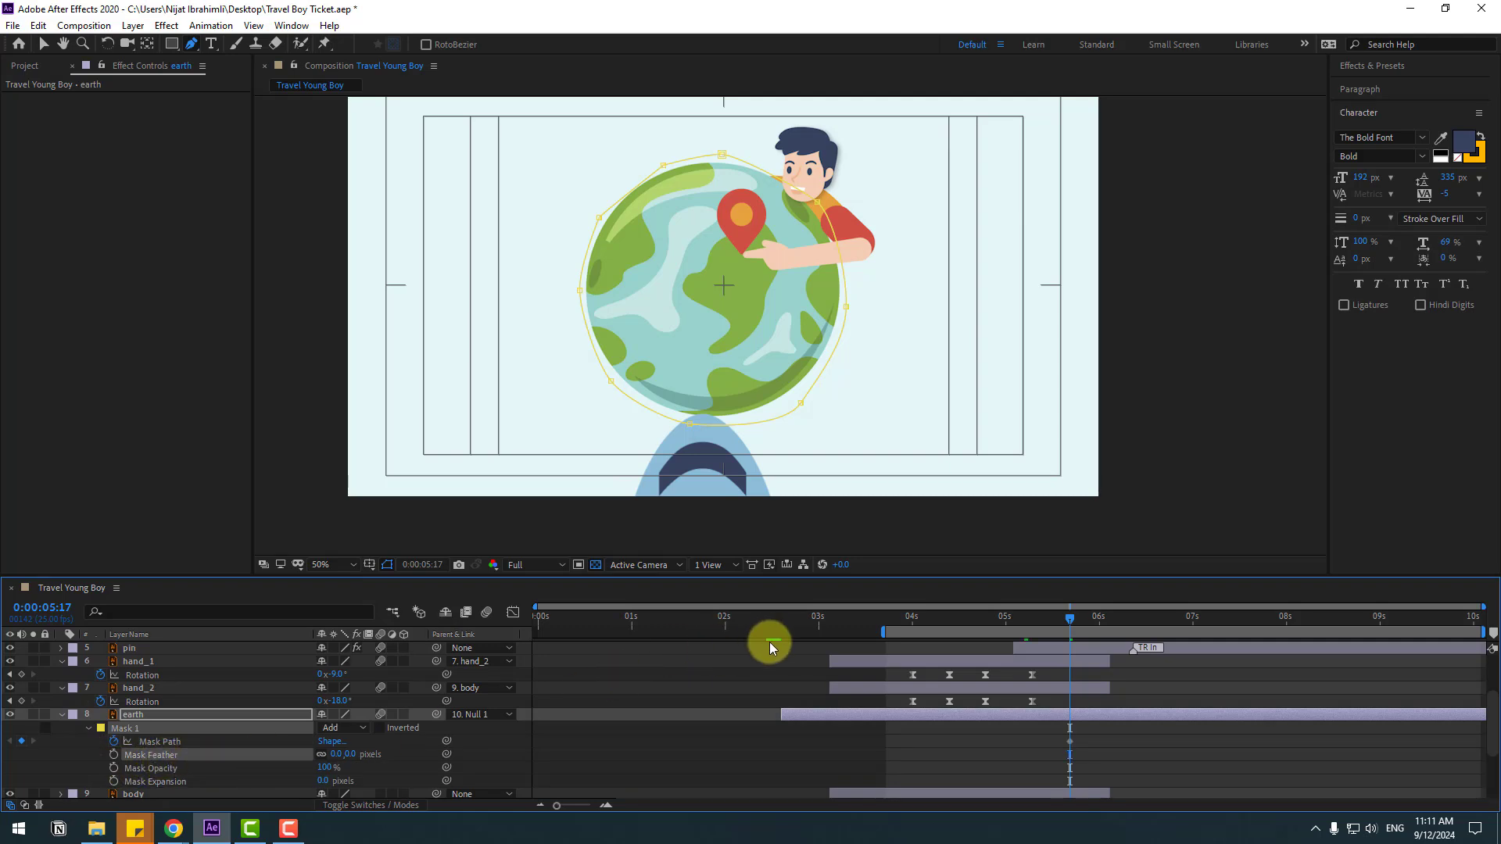
From 0:00:05:20, keyframe the earth mask's lower points upward so its bottom edge stays hidden behind the advancing airplane
key(Page_Down)
key(Page_Down)
key(Page_Down)
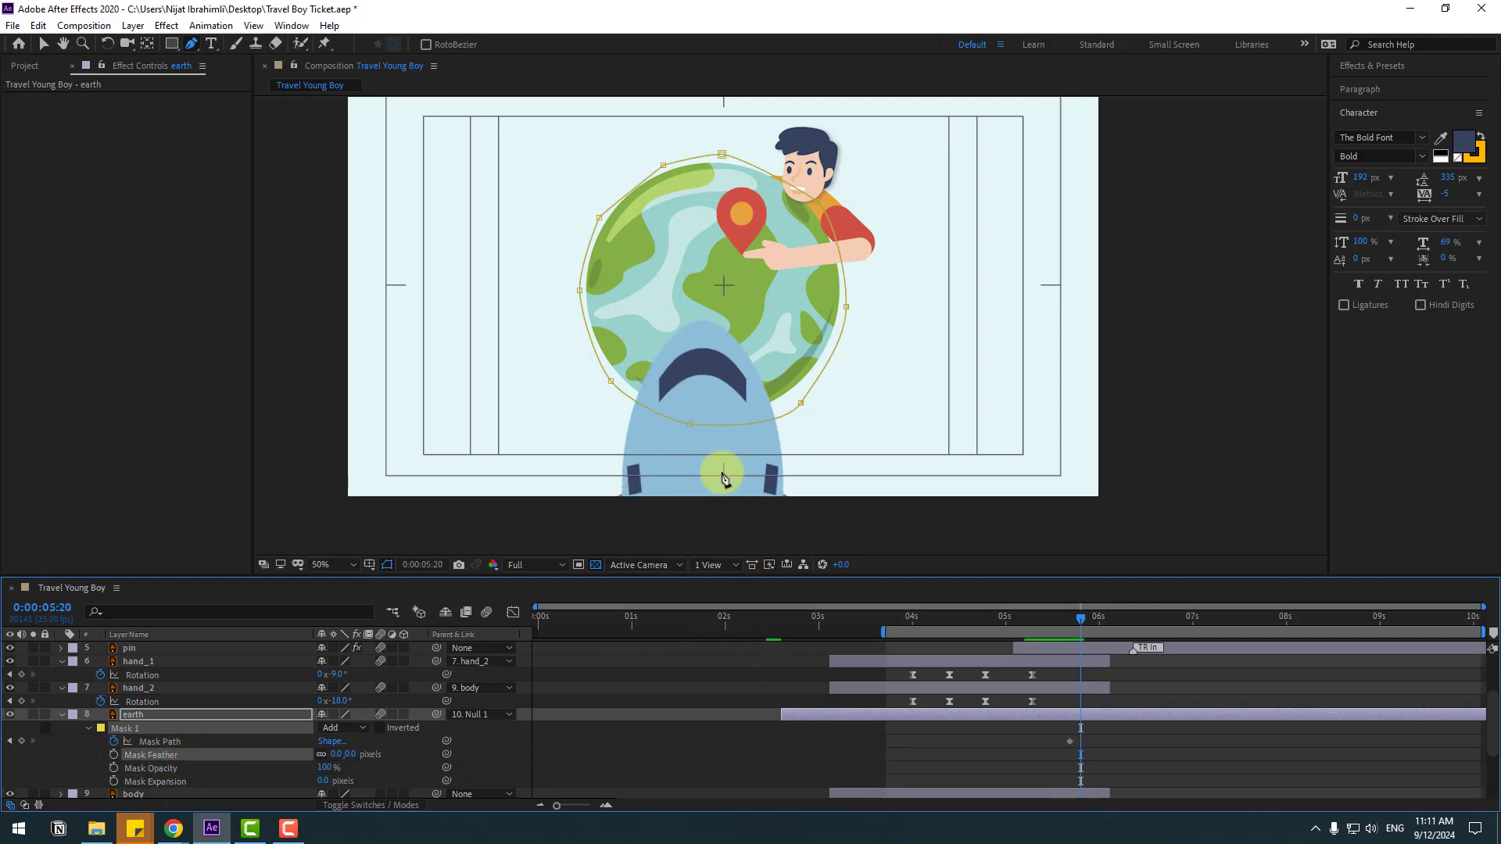
drag(689, 424, 699, 354)
key(Page_Down)
key(Page_Down)
key(Page_Down)
drag(611, 380, 623, 354)
key(Page_Down)
key(Page_Down)
key(Page_Down)
drag(801, 403, 773, 343)
drag(624, 354, 610, 341)
key(Page_Up)
key(Page_Up)
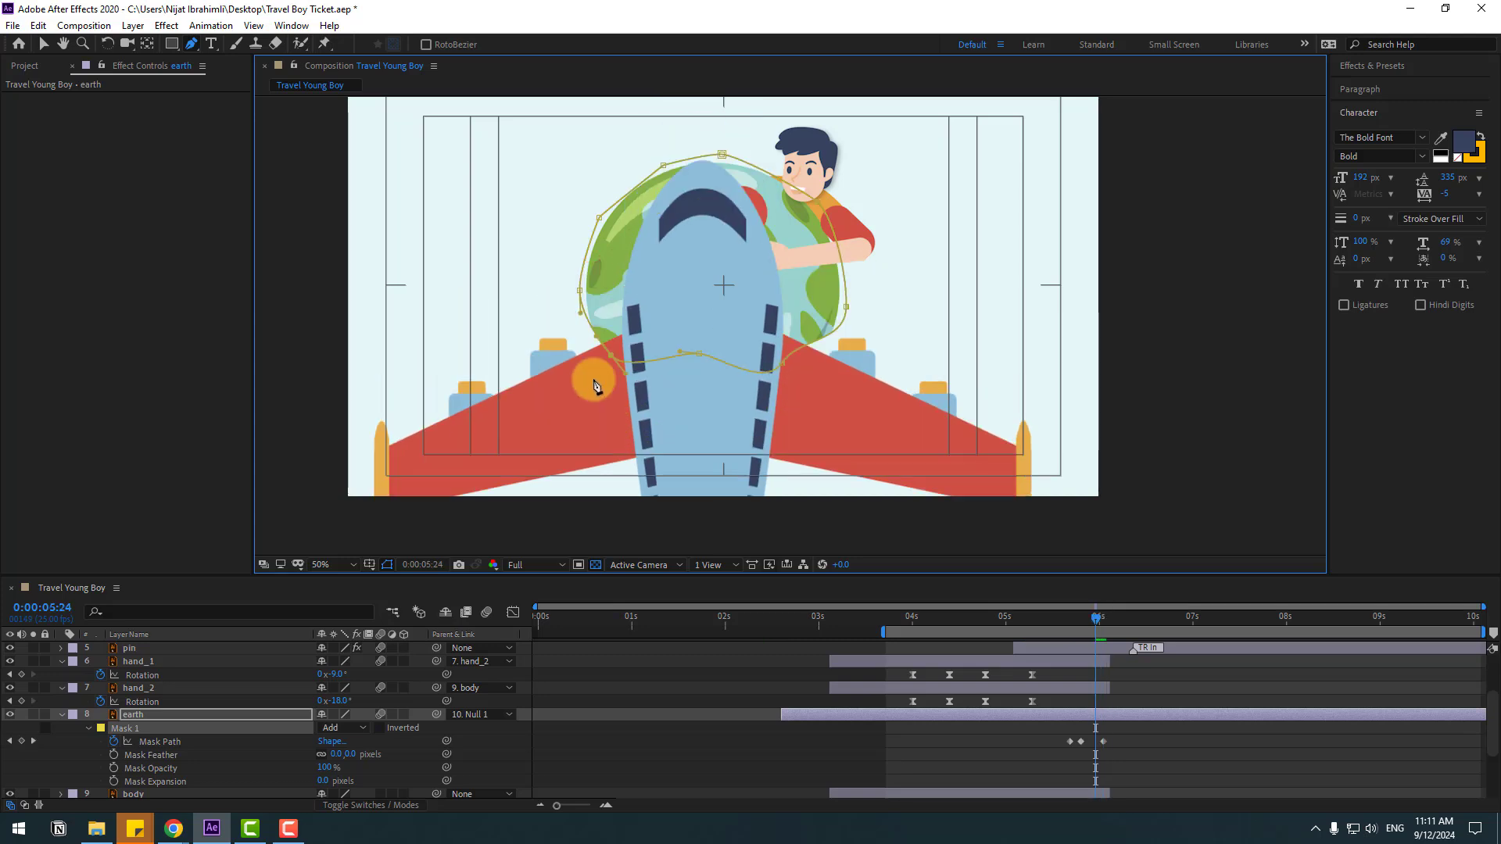
drag(791, 383, 790, 408)
Keep raising the earth mask's lower and side points frame by frame up to 0:00:06:03, keeping its edge behind the airplane's wings
key(Page_Up)
key(Page_Down)
key(Page_Down)
key(Page_Down)
click(699, 354)
key(Page_Down)
drag(610, 342, 645, 252)
drag(699, 355, 697, 272)
drag(773, 342, 755, 283)
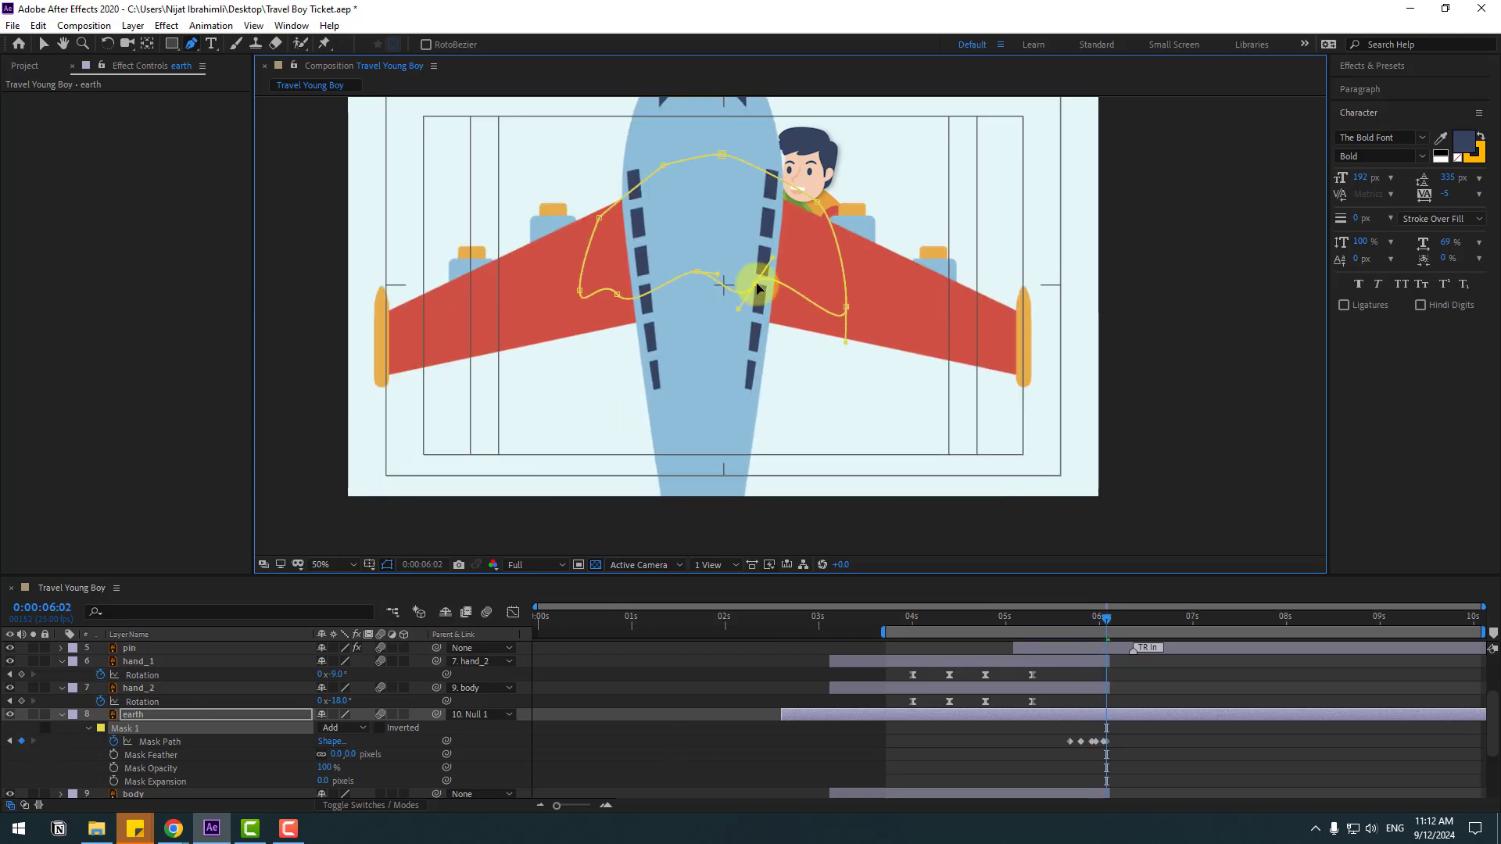
key(Page_Down)
drag(846, 306, 831, 224)
drag(579, 290, 584, 243)
Split the earth layer at 0:00:06:03, delete the part after it, and scrub through the airplane pass
click(36, 25)
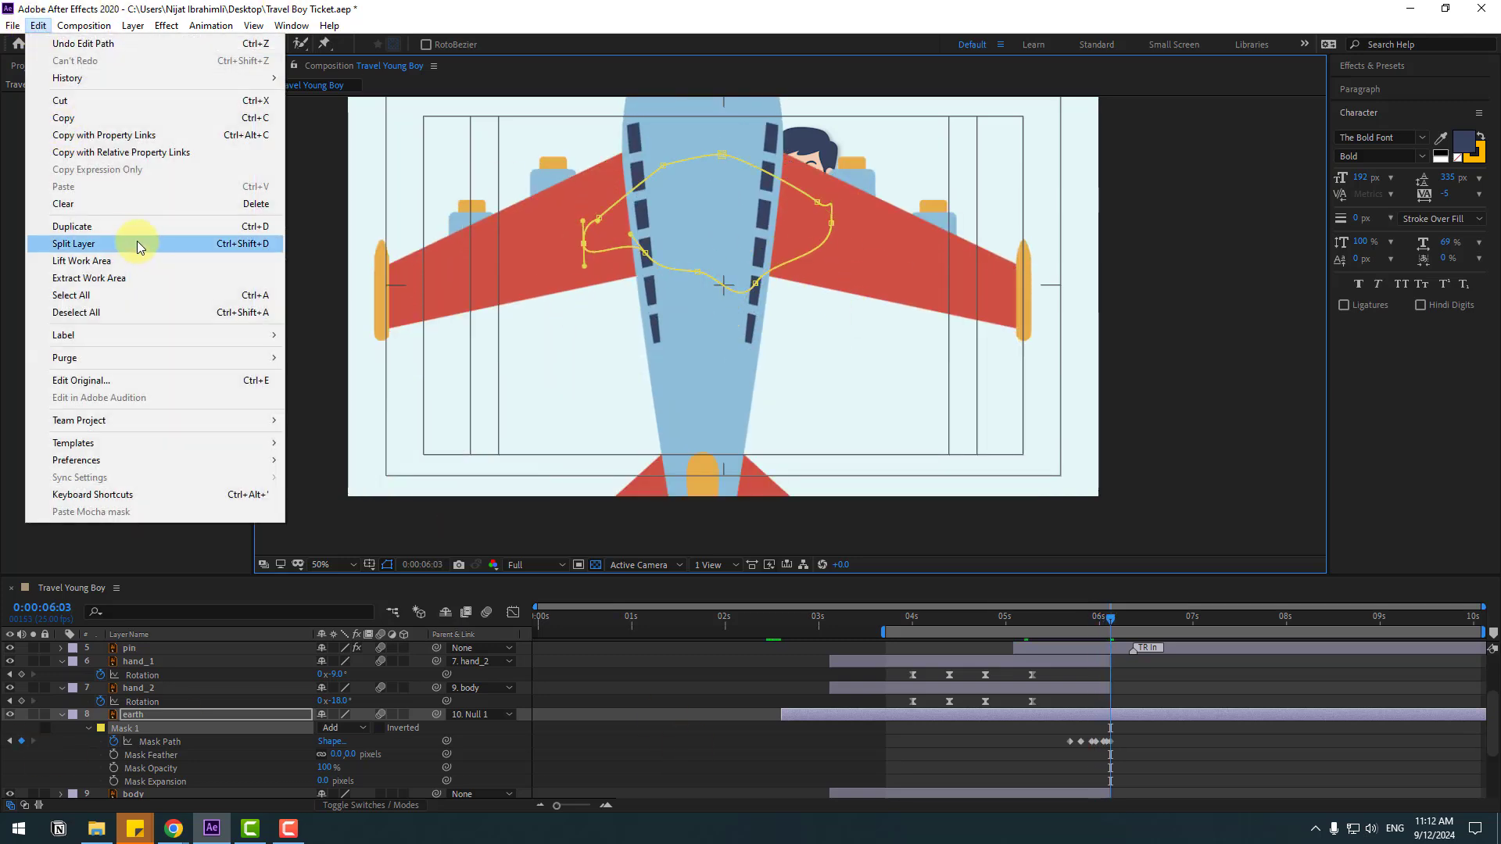
click(111, 244)
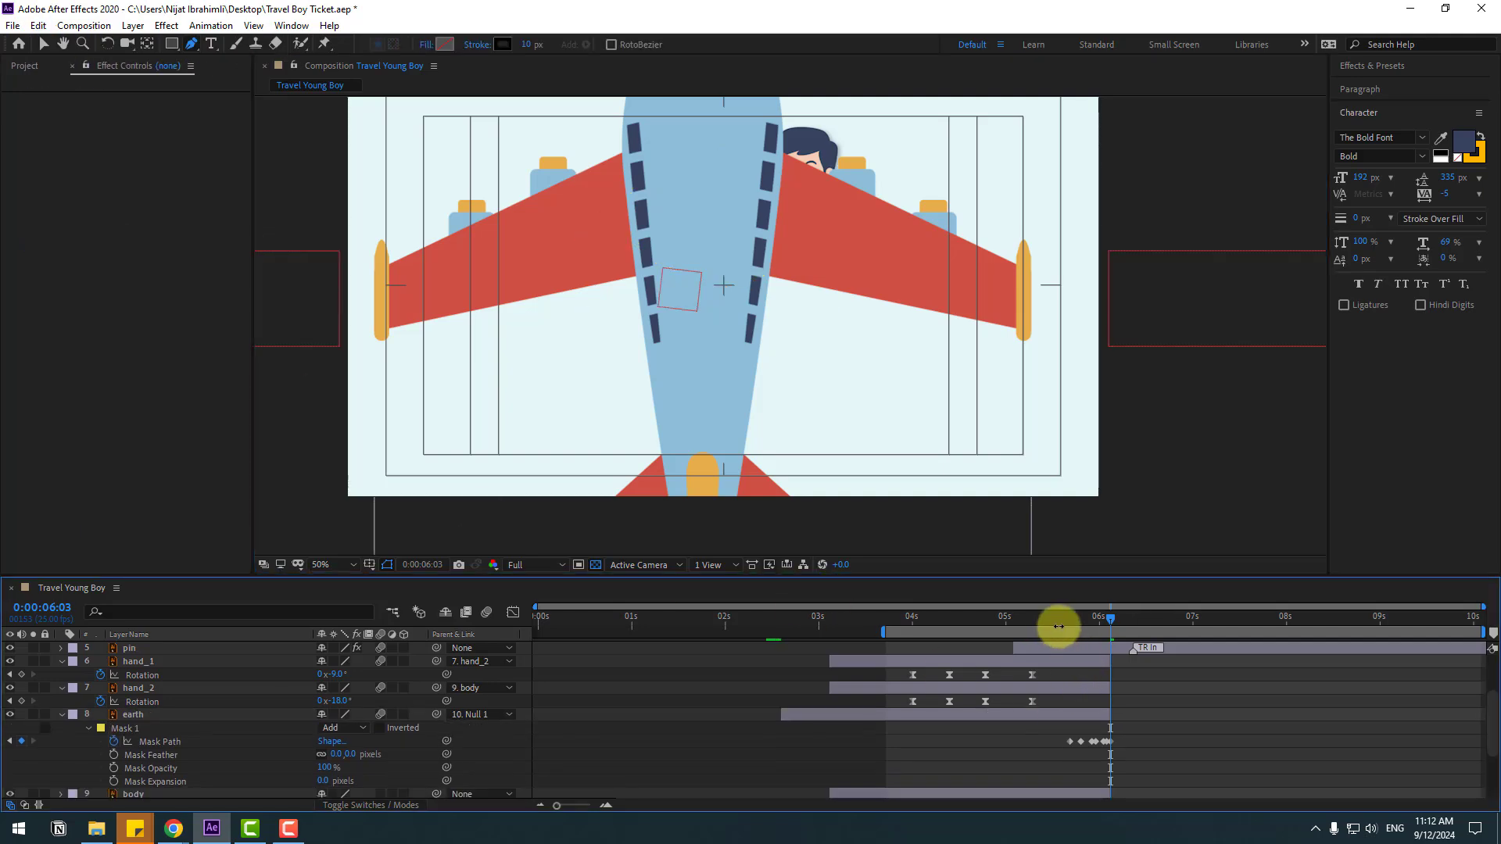
drag(1055, 623, 1099, 628)
Split the pin layer at 0:00:06:00, behind the airplane, and remove the part after the split
scroll(188, 742, up, 3)
click(147, 689)
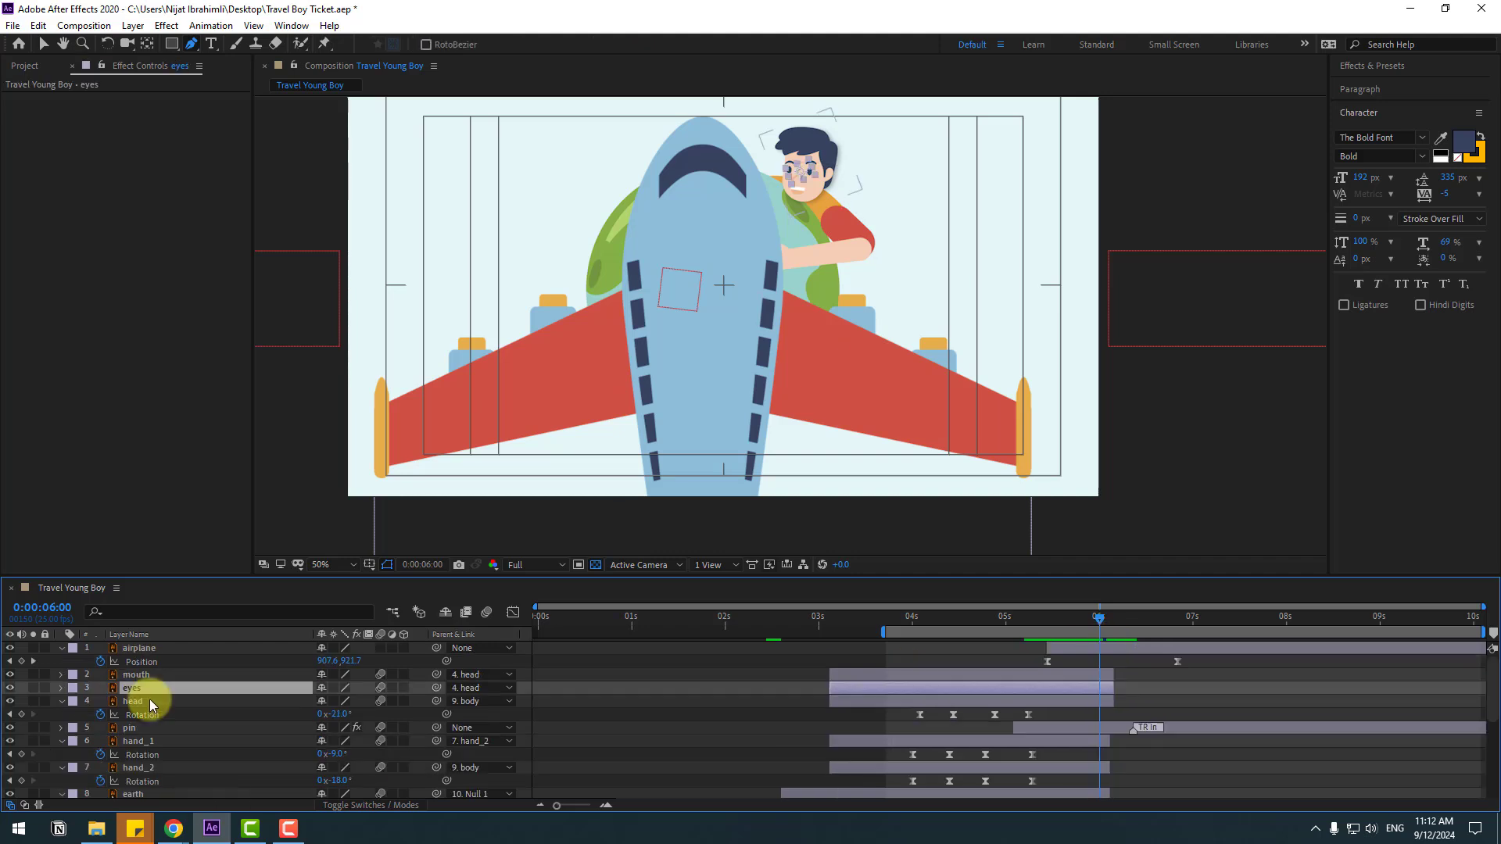
click(156, 726)
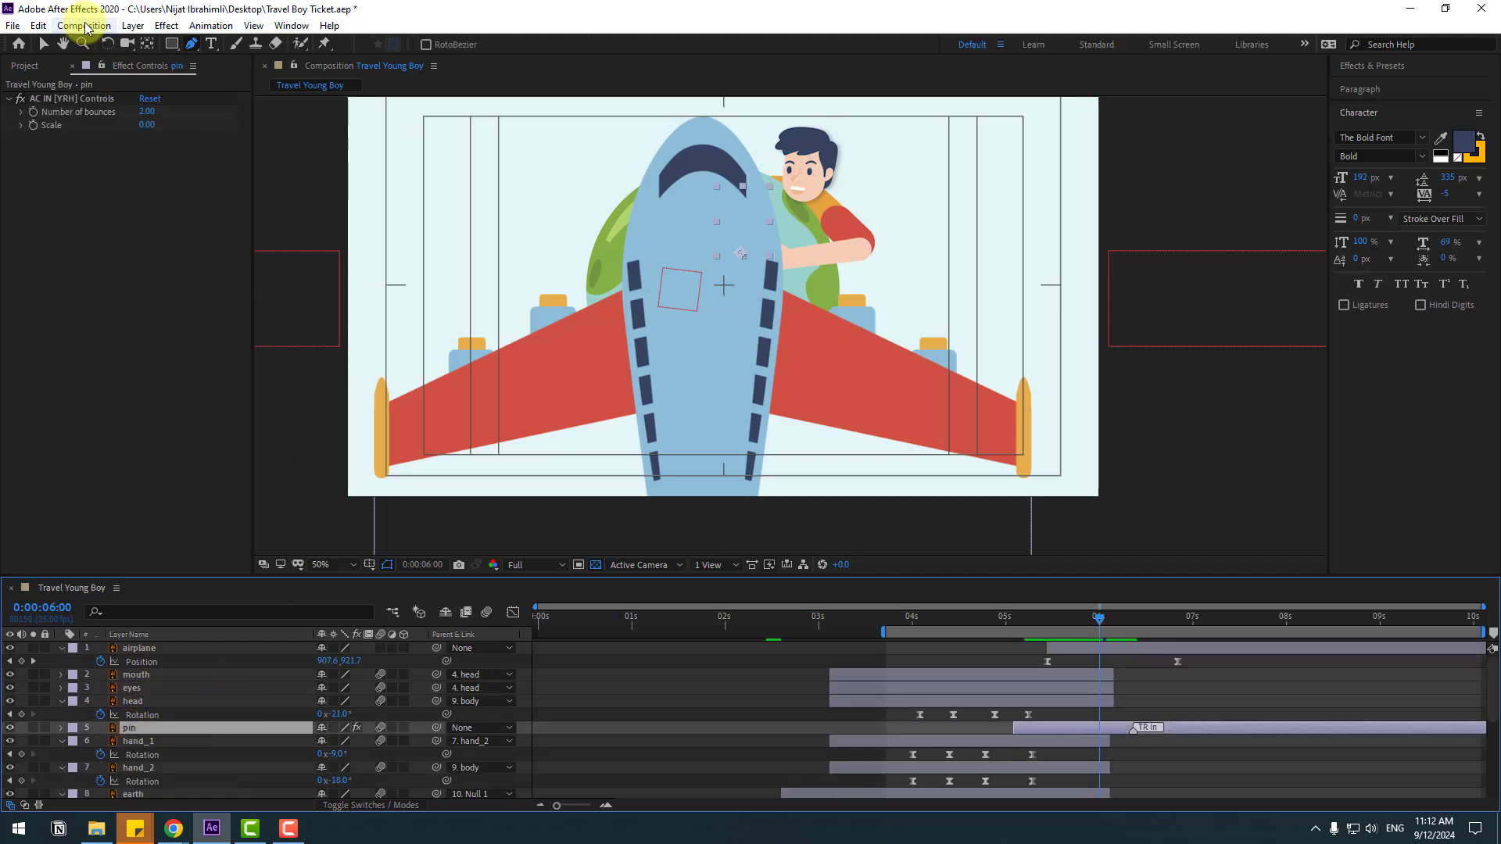
click(45, 26)
click(69, 242)
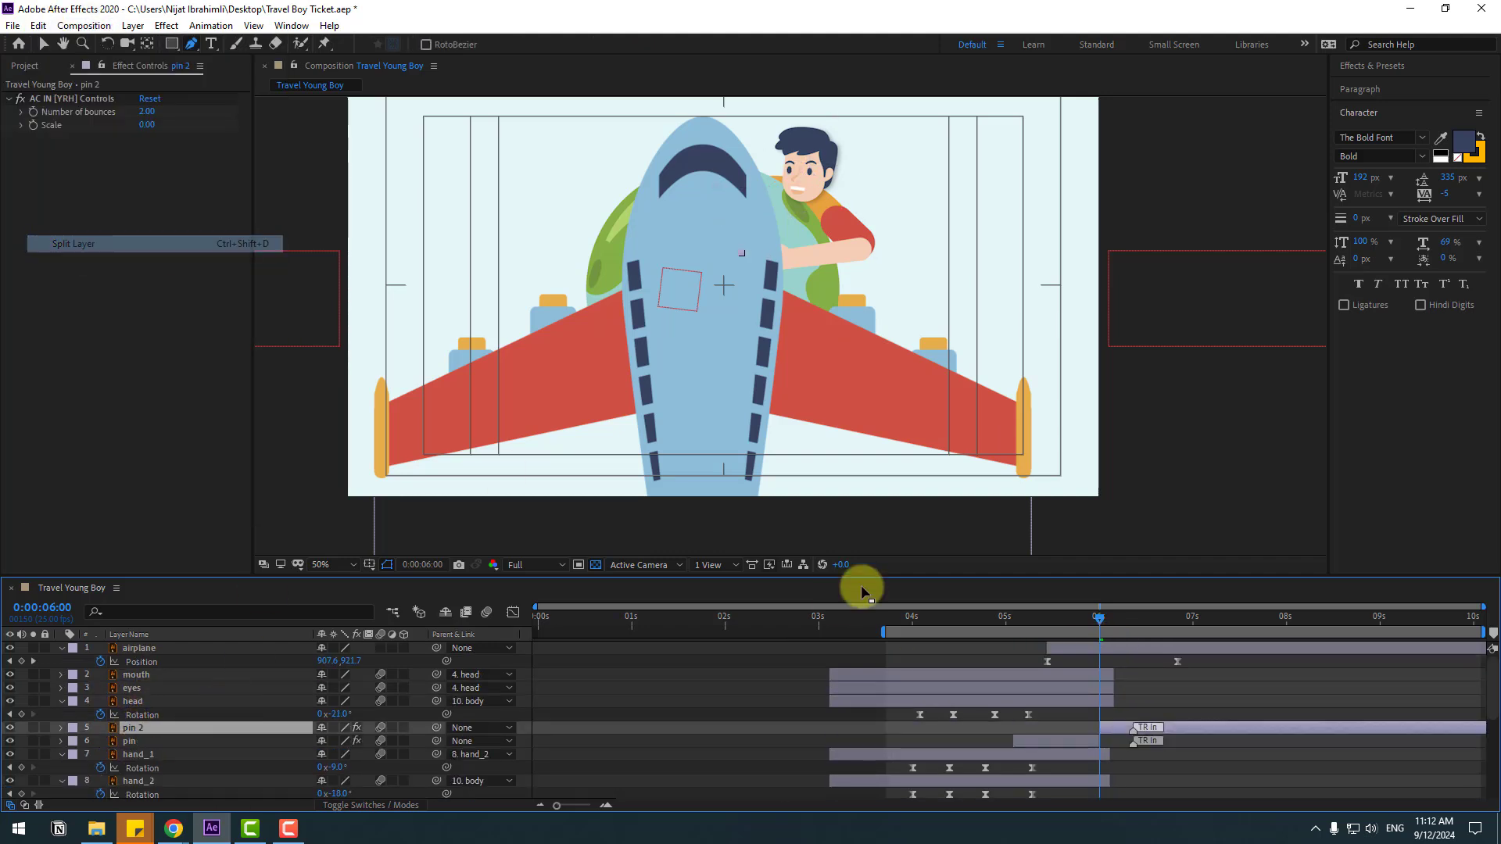
Check the frames where the airplane leaves, and enable motion blur for the airplane layer and the composition
drag(1051, 611, 1141, 615)
key(v)
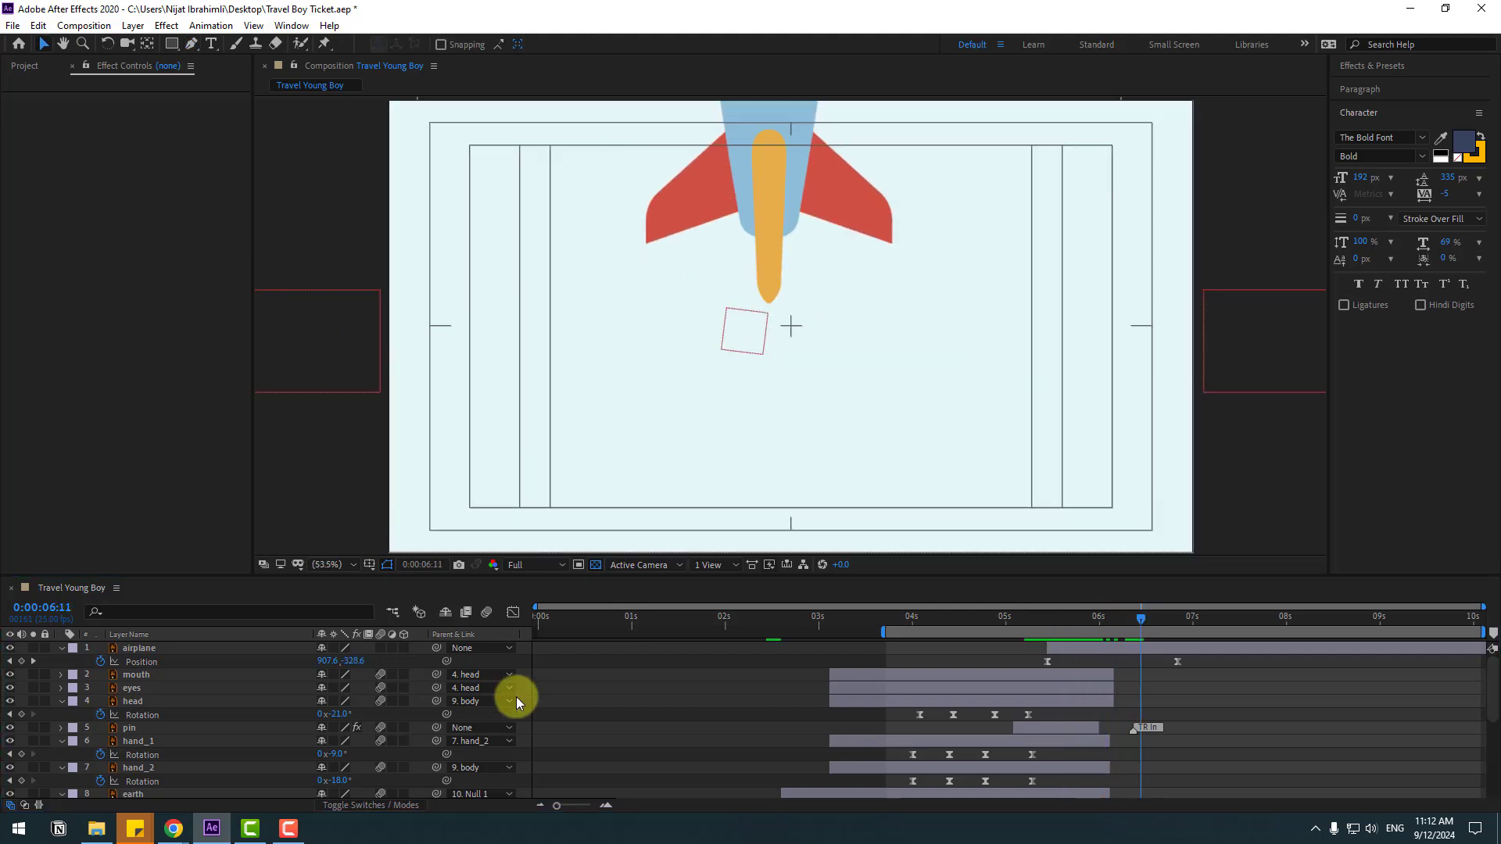
click(380, 650)
Set the work area to run from the start of the composition to 0:00:07:00
drag(1181, 610, 1193, 607)
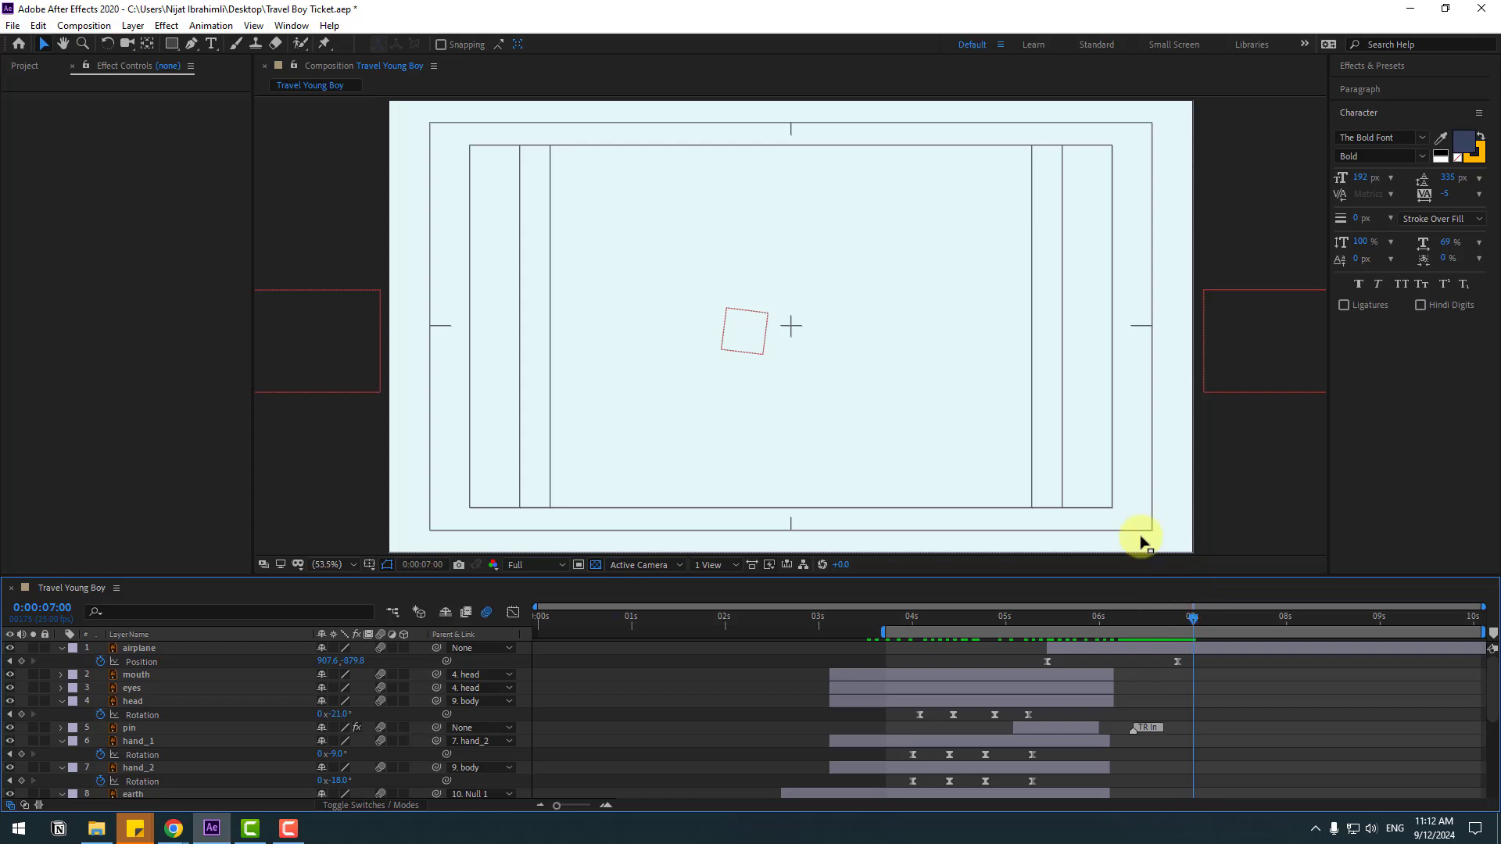
key(n)
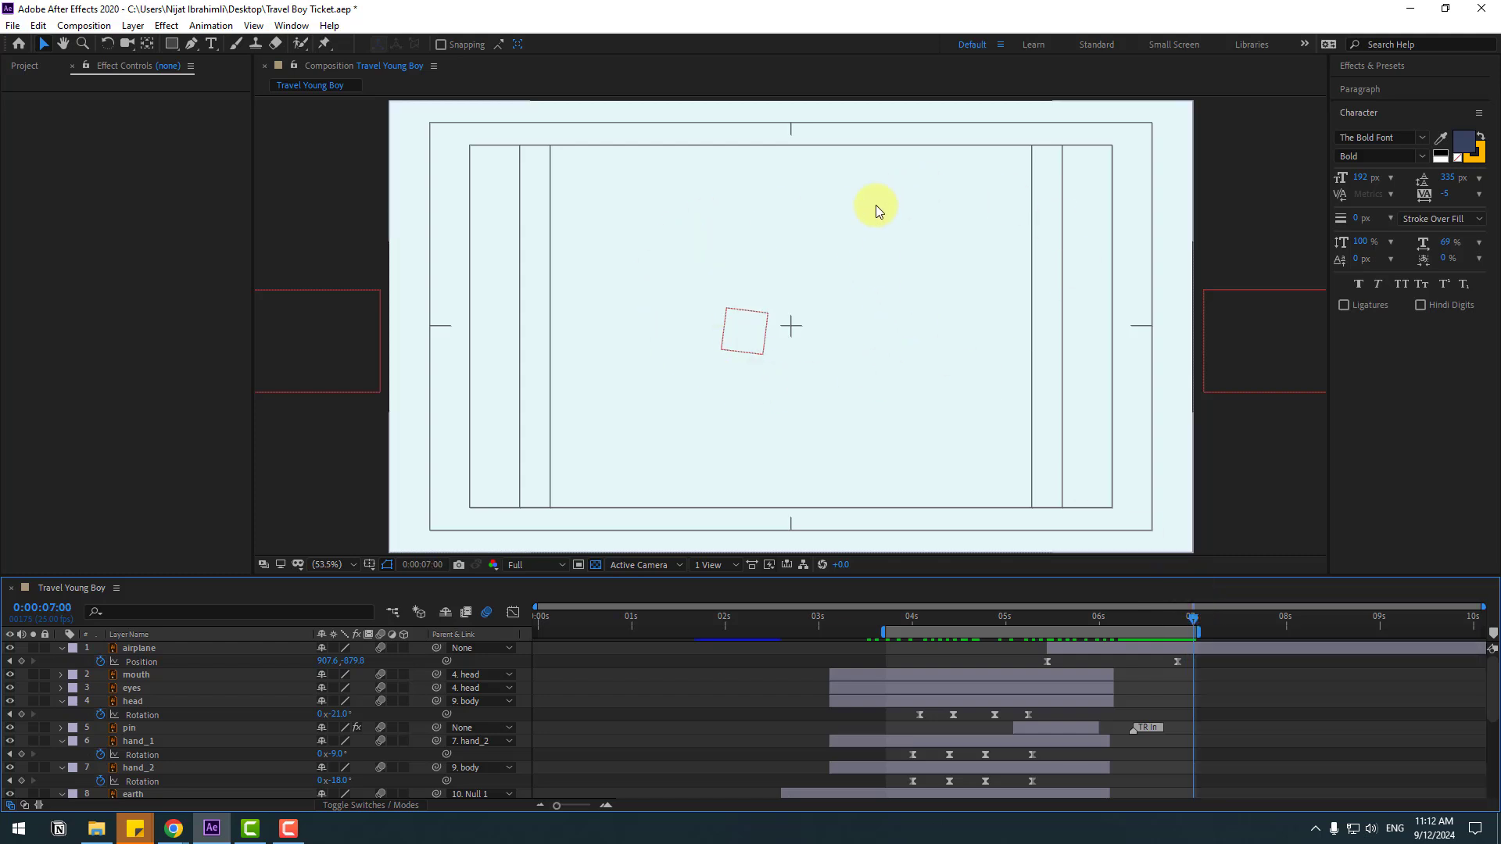
drag(883, 633, 478, 687)
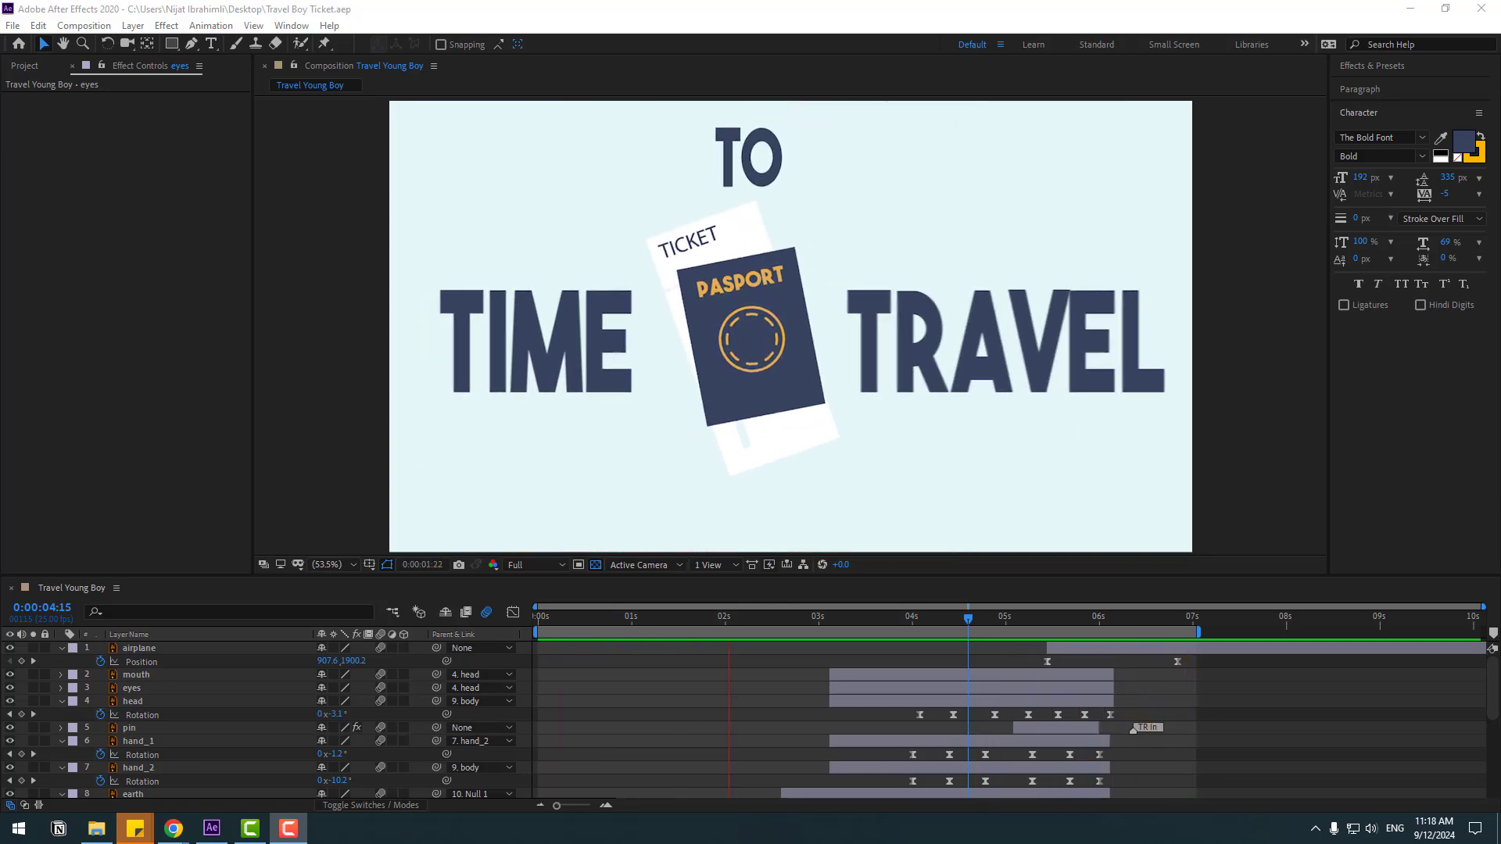
Add the Particle Fireworks precomp from Animation Composer's Shape Elements at 0:00:00:10
drag(903, 273, 944, 201)
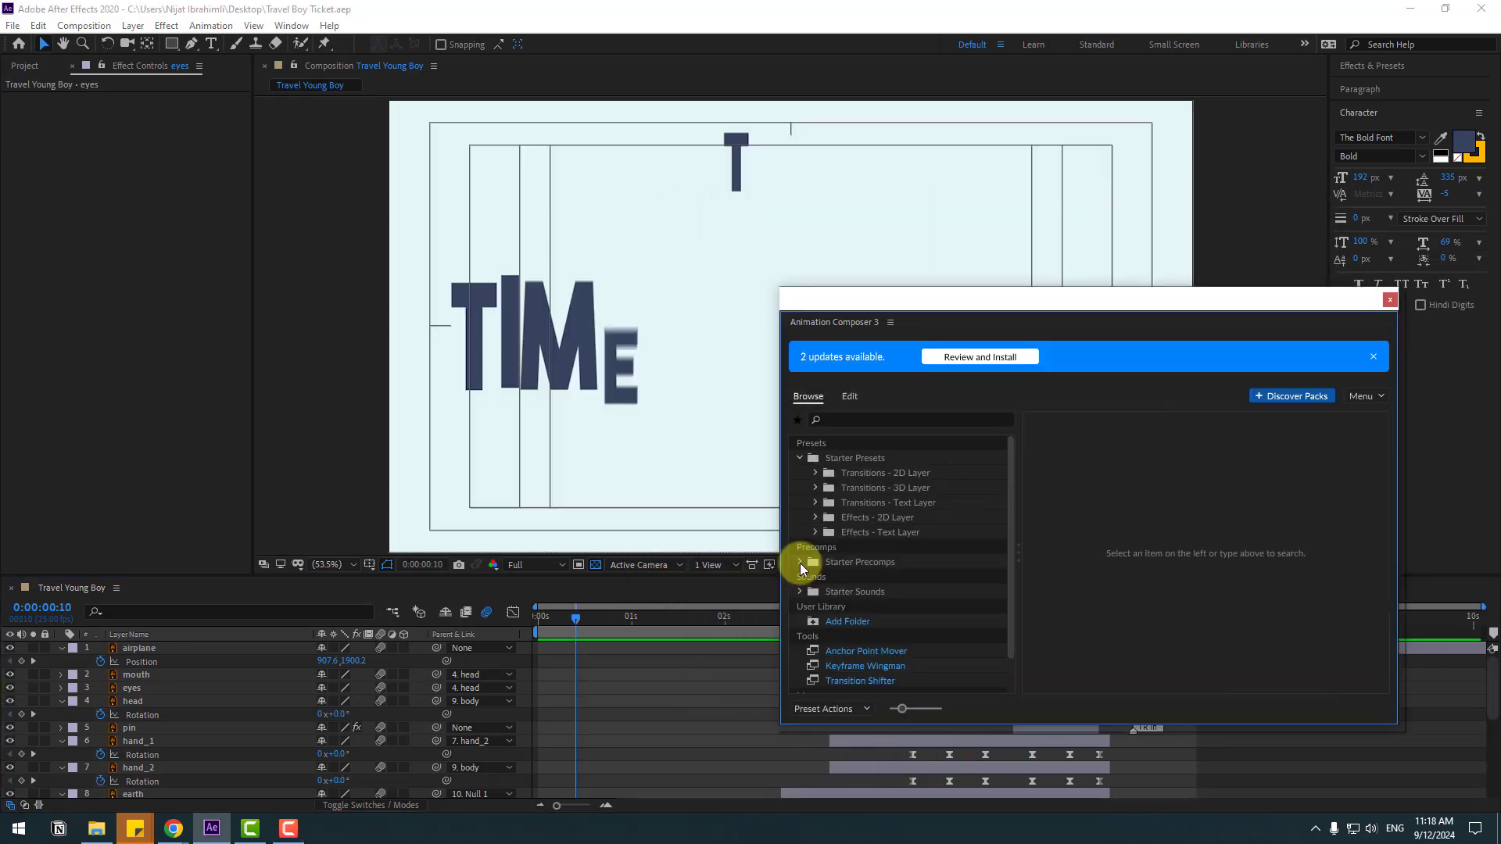
click(800, 562)
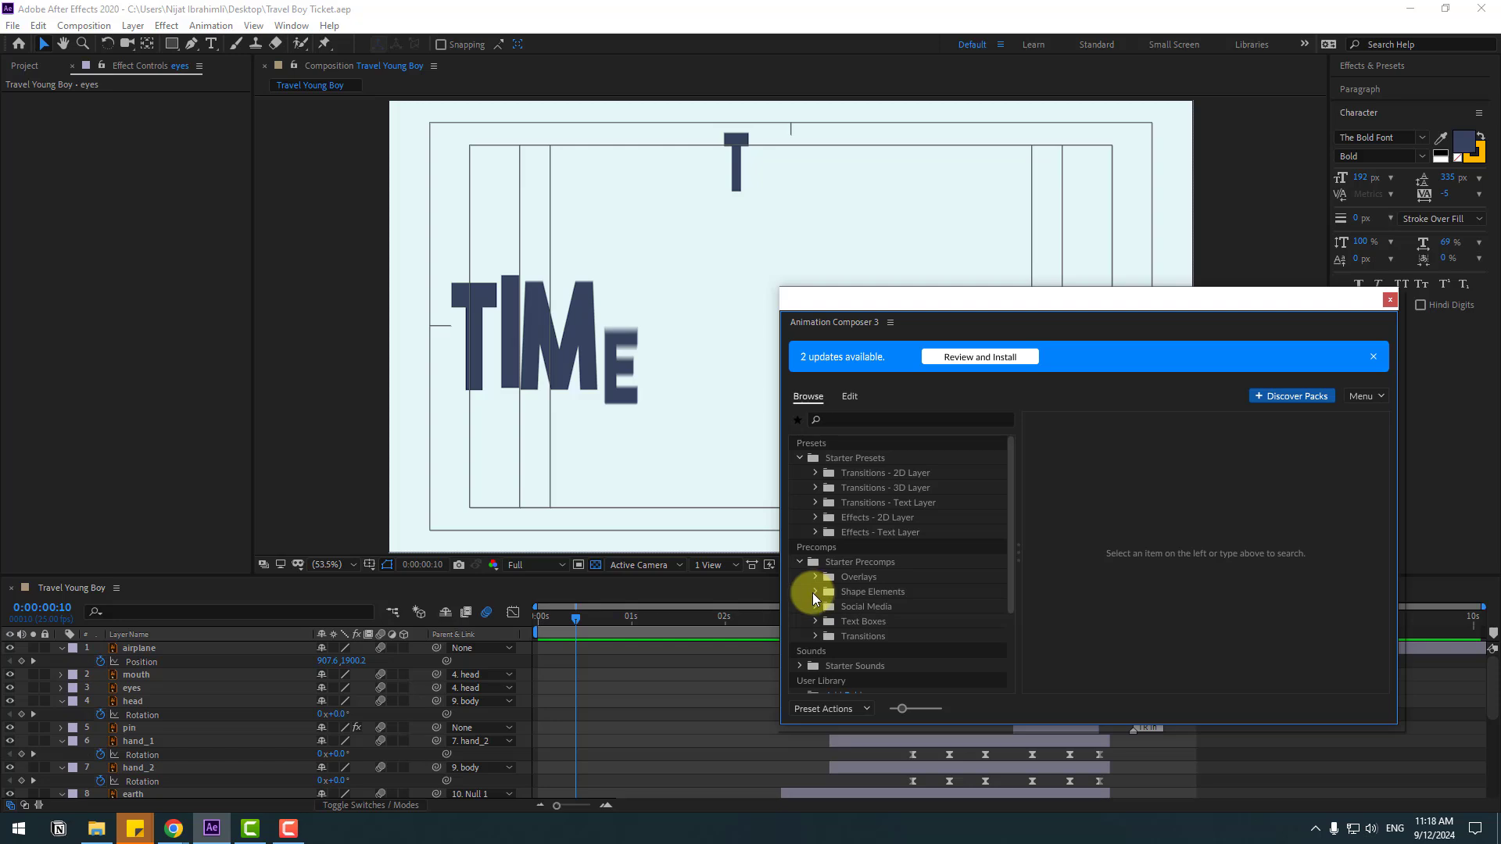
click(873, 591)
drag(1387, 505, 1390, 595)
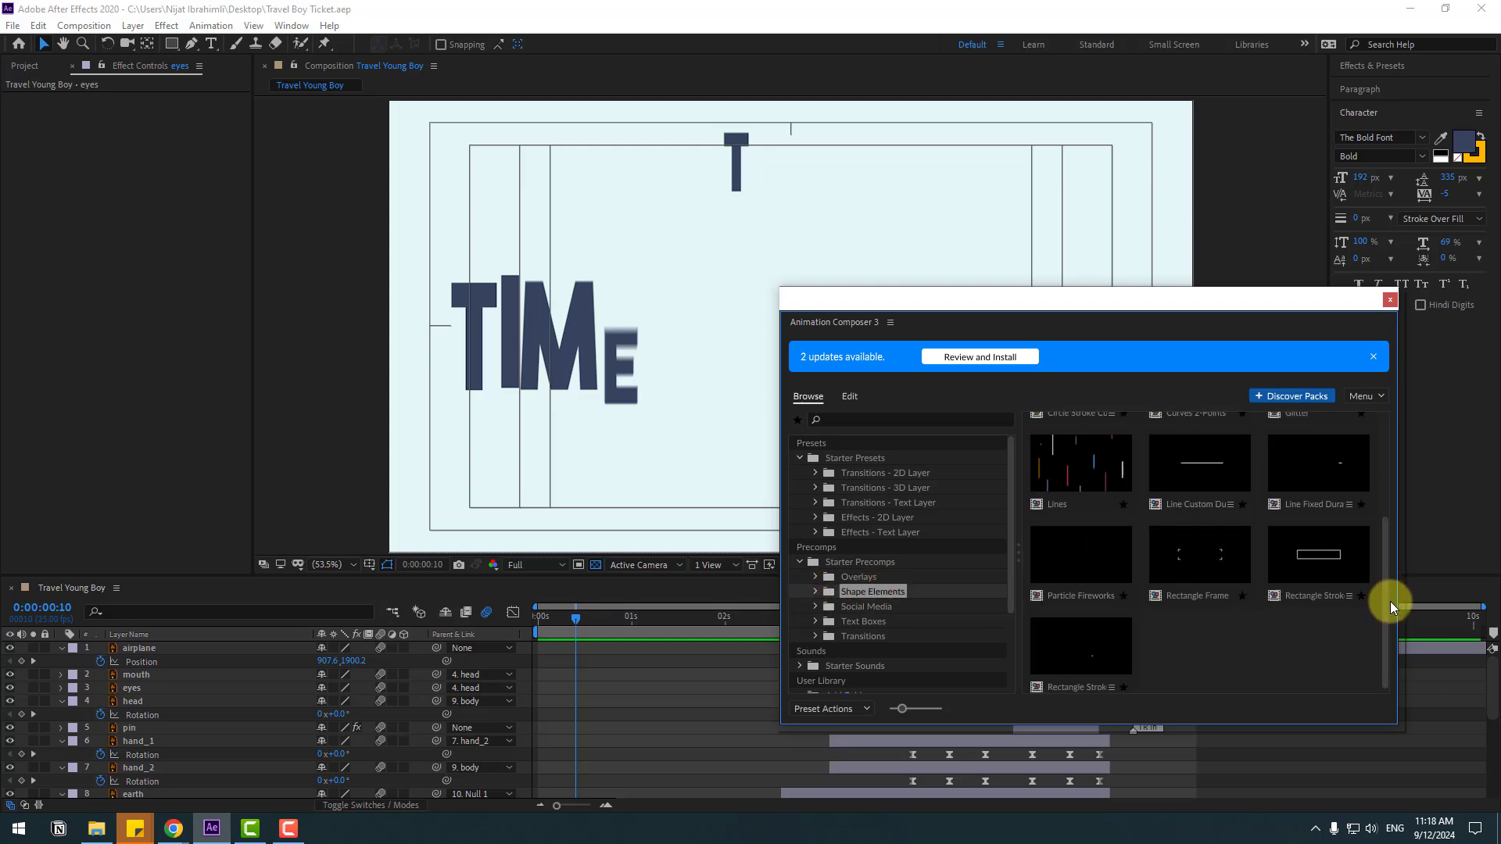
click(1078, 564)
click(1356, 708)
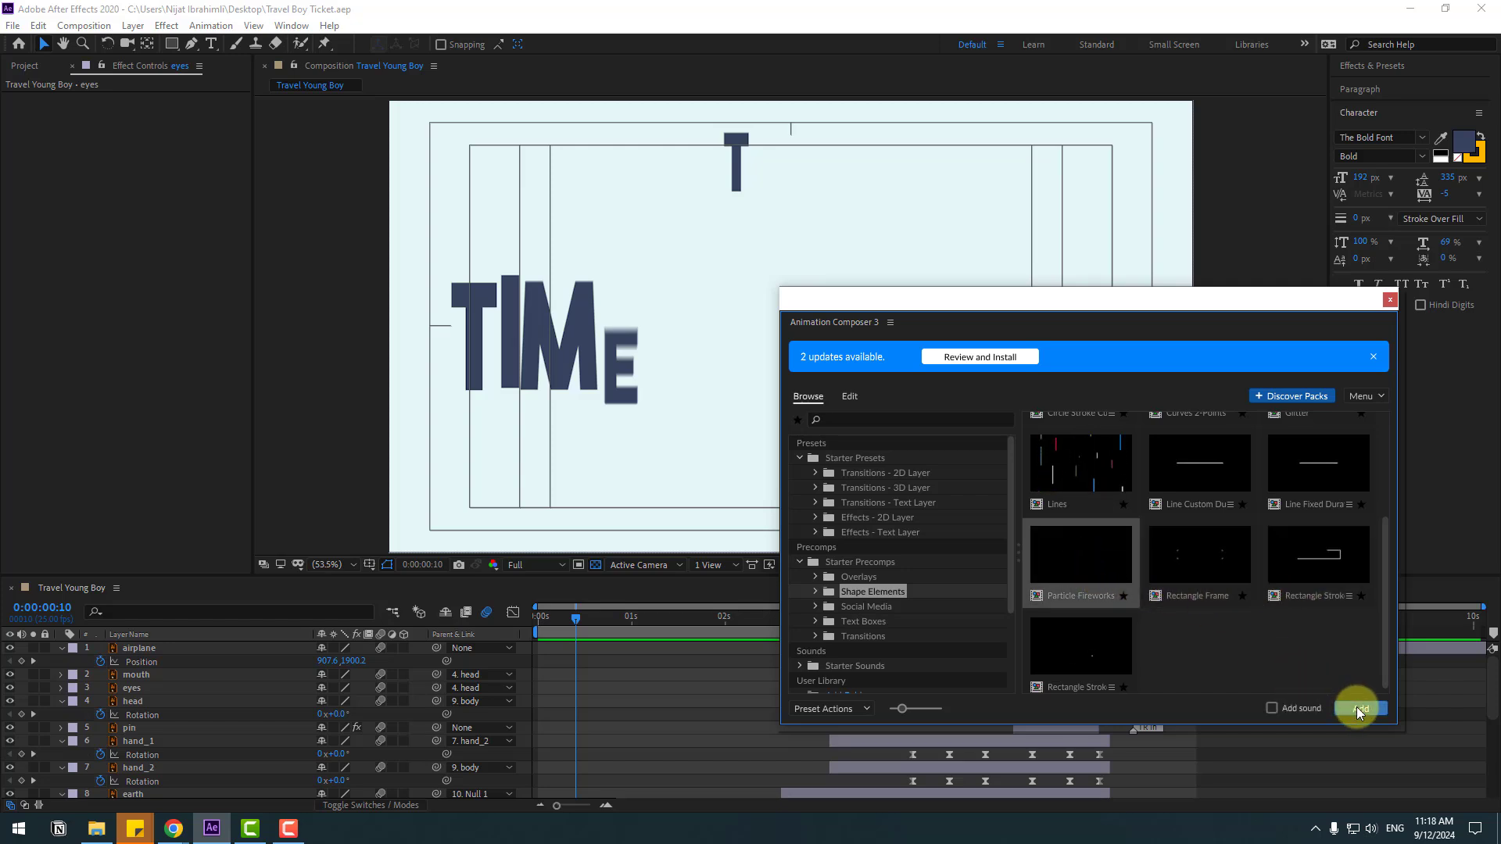
Move the Particle Fireworks slightly left to centre them over the passport and tickets, and preview the opening
drag(528, 627, 613, 621)
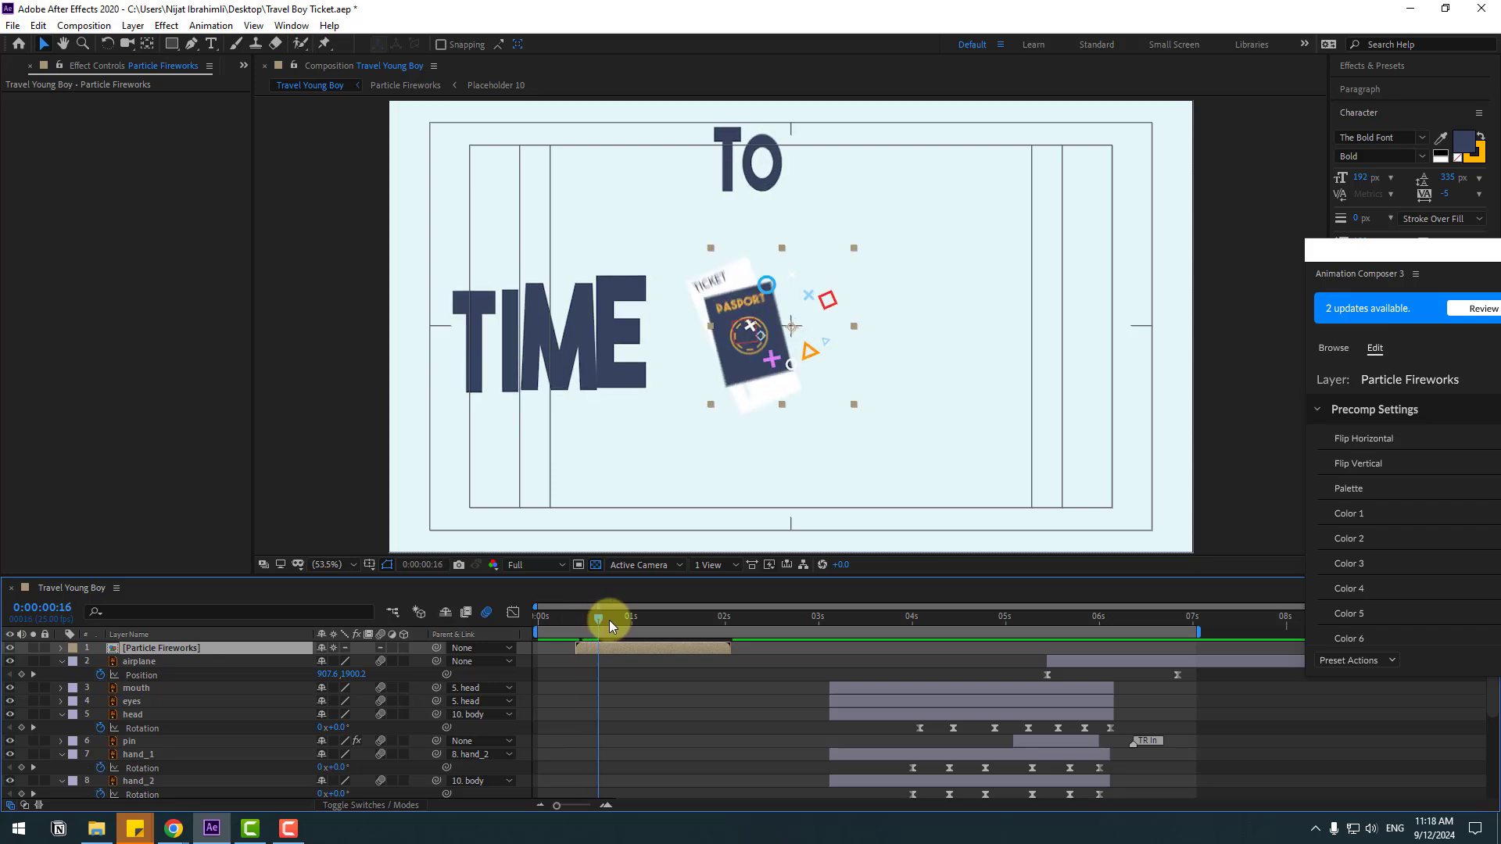
click(803, 383)
drag(804, 383, 772, 383)
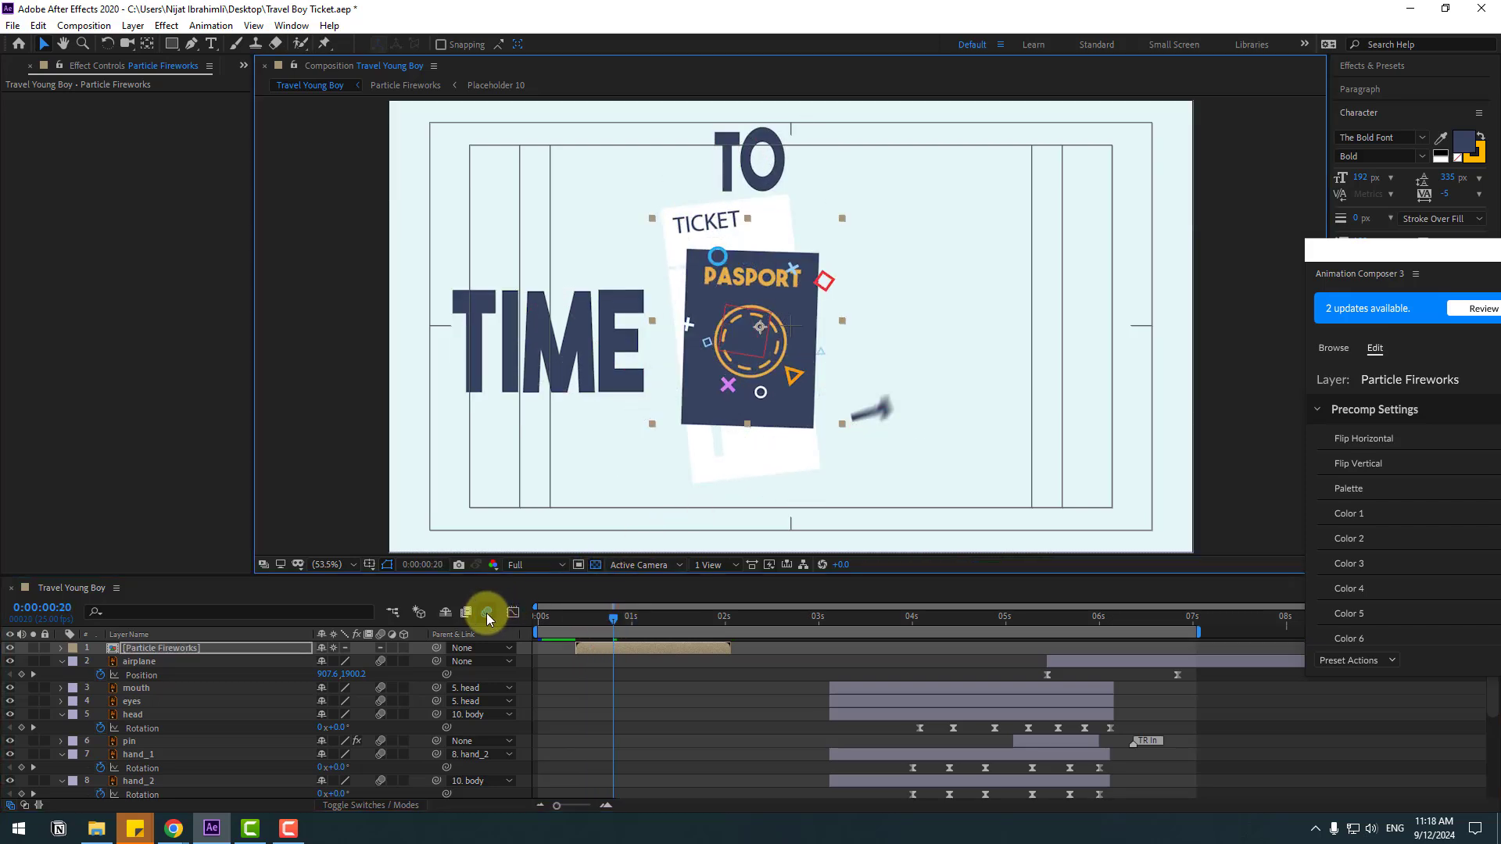
click(579, 619)
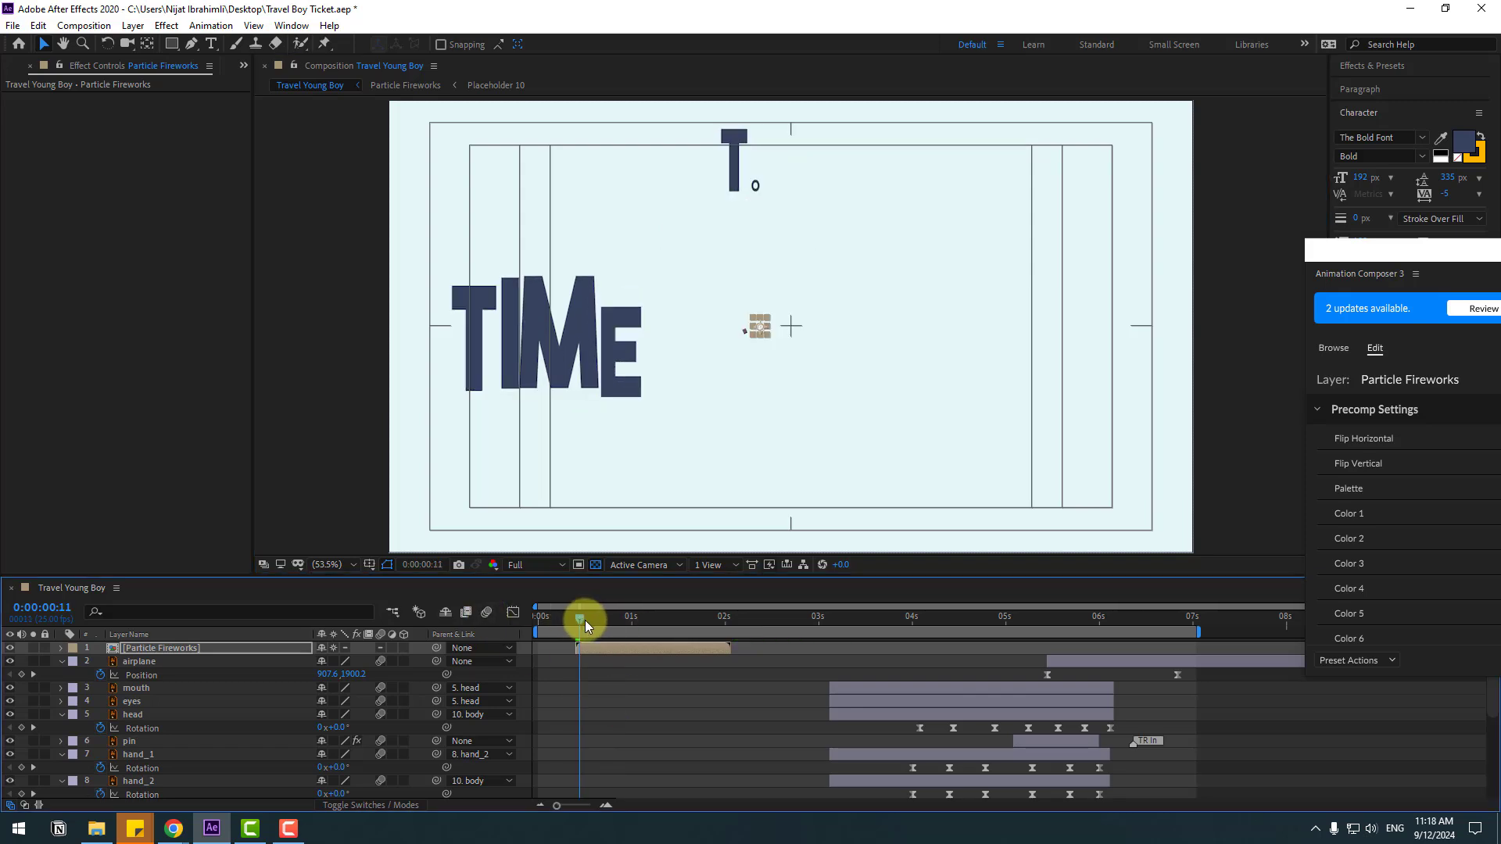
drag(585, 620, 602, 624)
key(space)
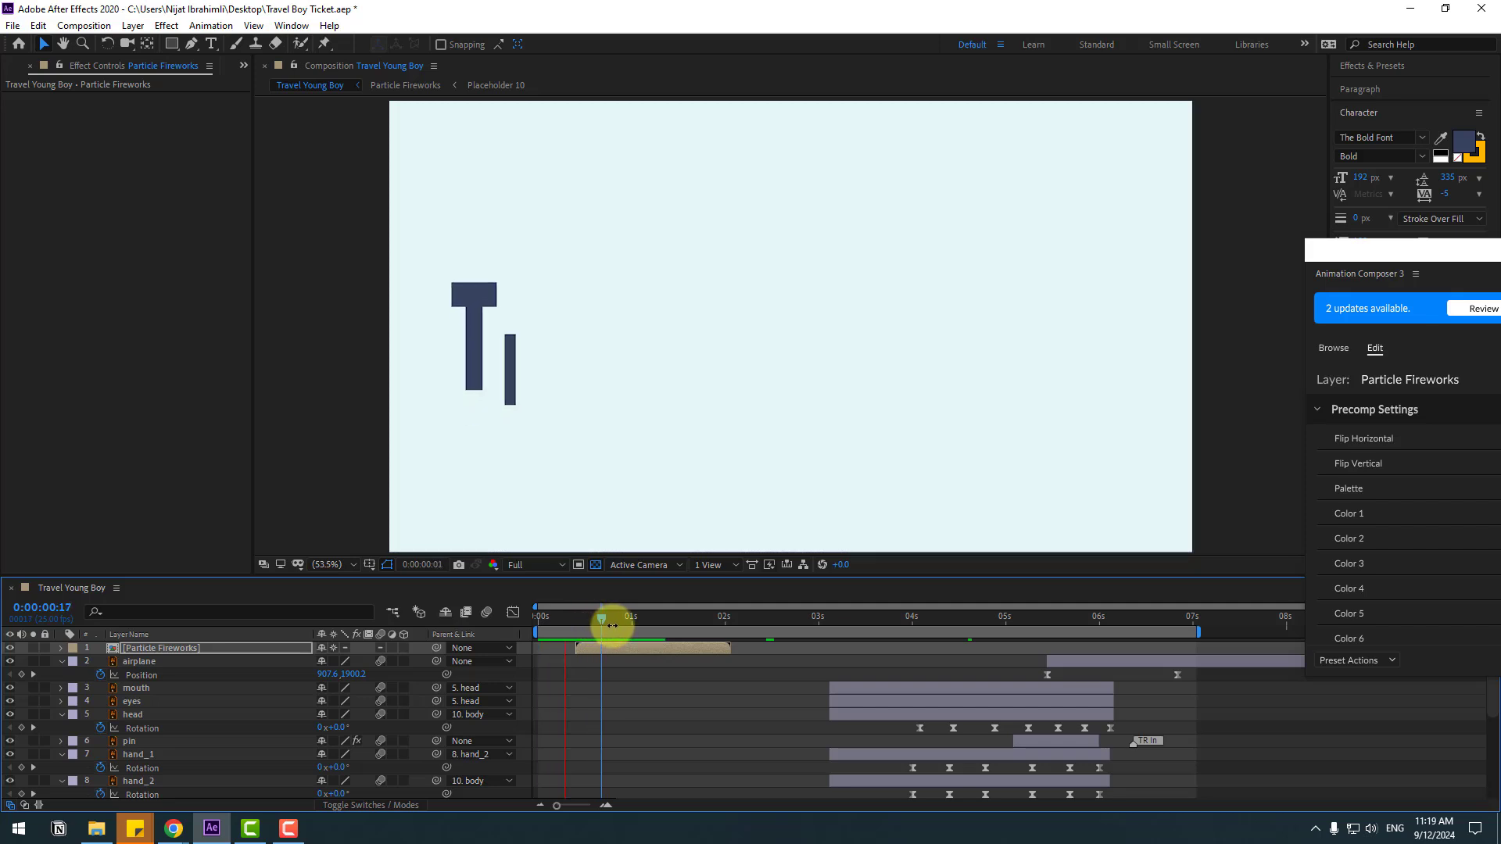
Duplicate the Particle Fireworks layer and place one burst at the passport's lower right and the other at its upper left
click(618, 621)
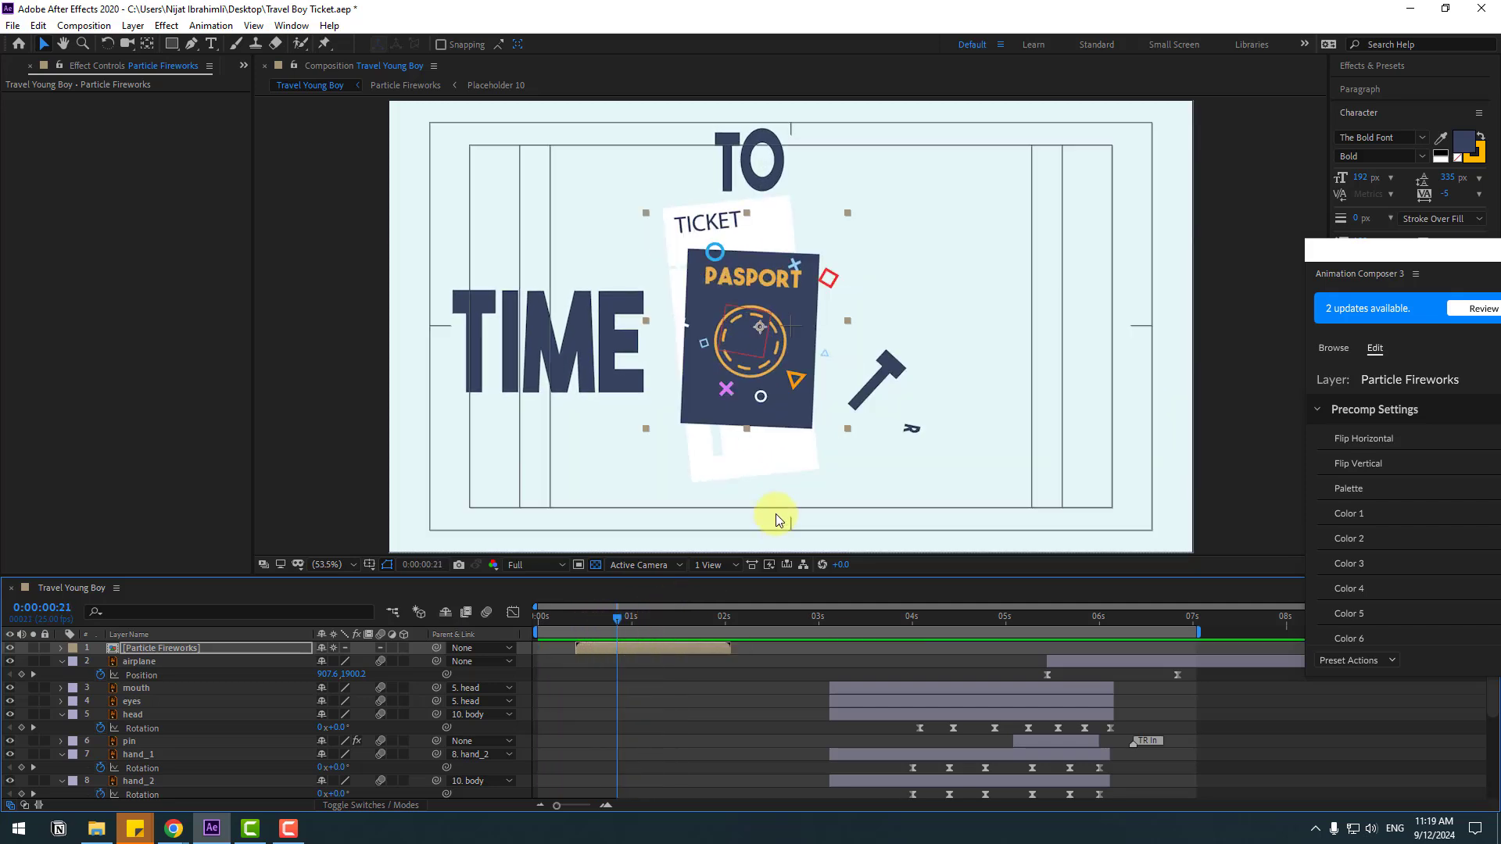
key(ctrl+d)
drag(791, 377, 860, 434)
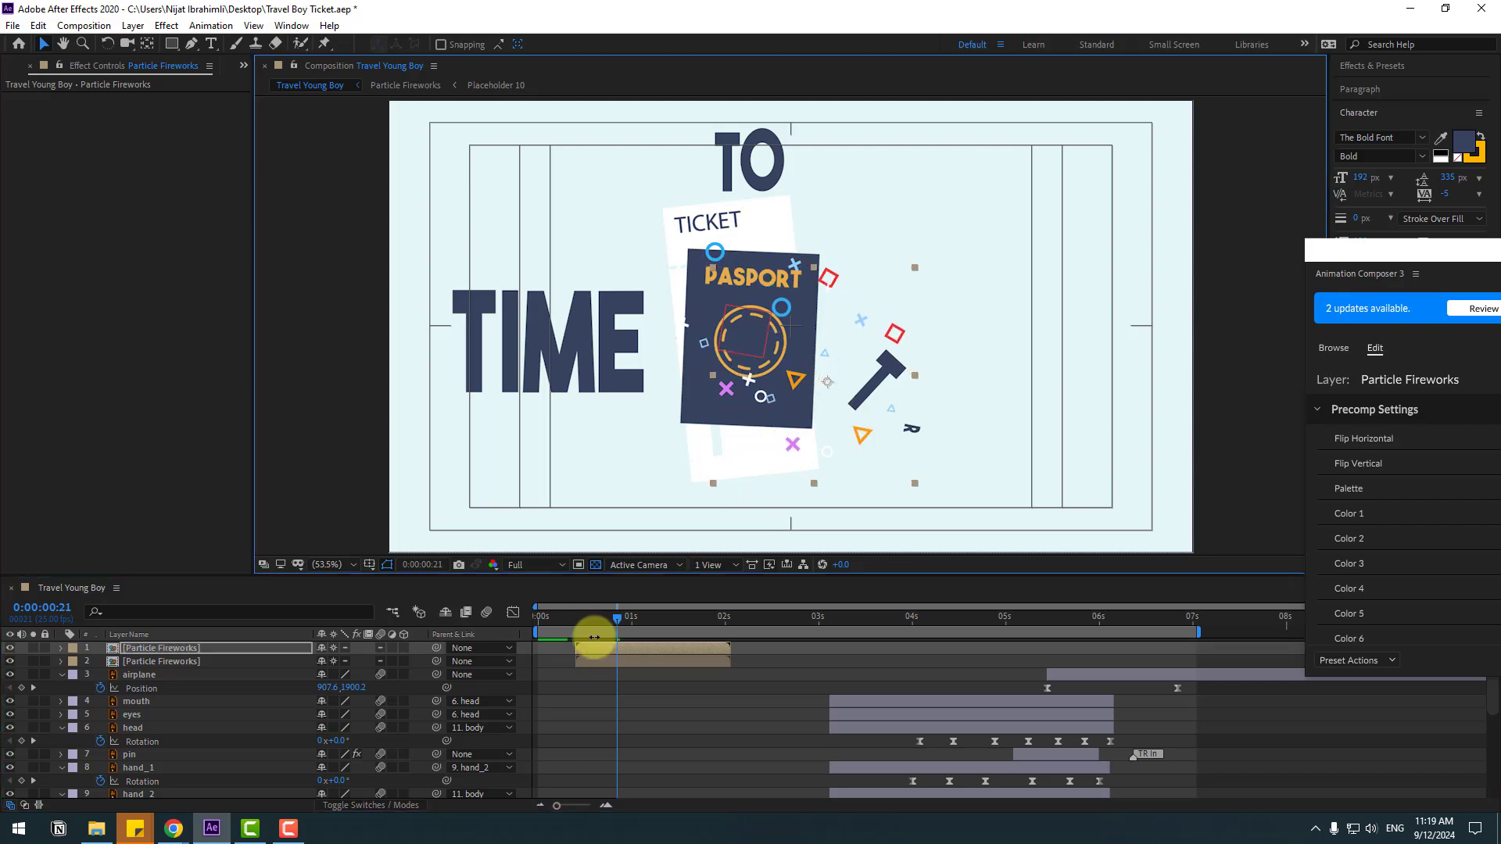
click(589, 660)
drag(776, 365, 703, 329)
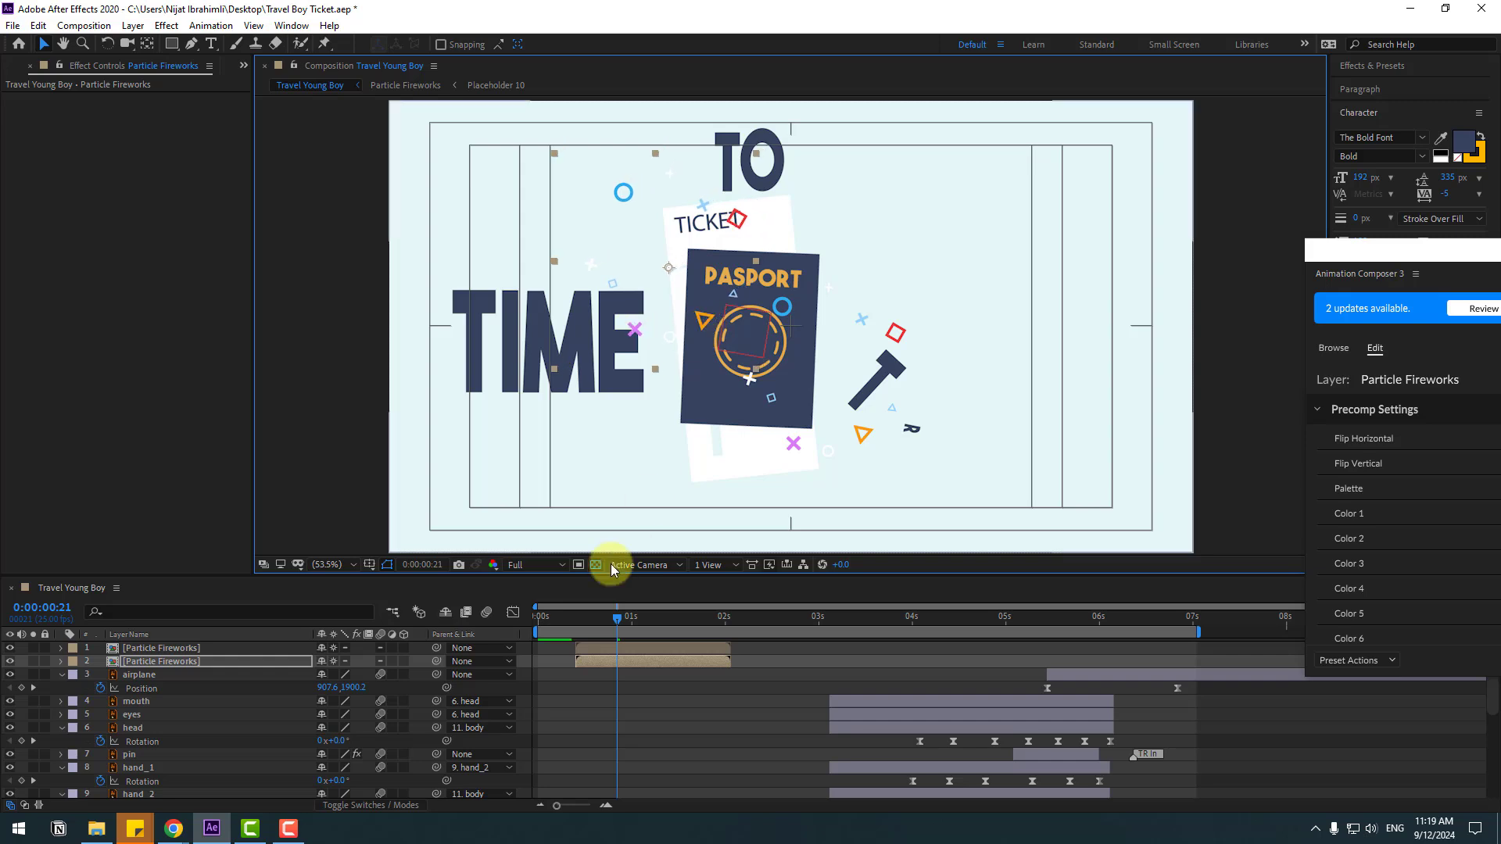
Delay the lower-right burst by a few frames, nudge the upper-left burst closer to the passport, and preview the opening
drag(589, 649, 609, 605)
key(space)
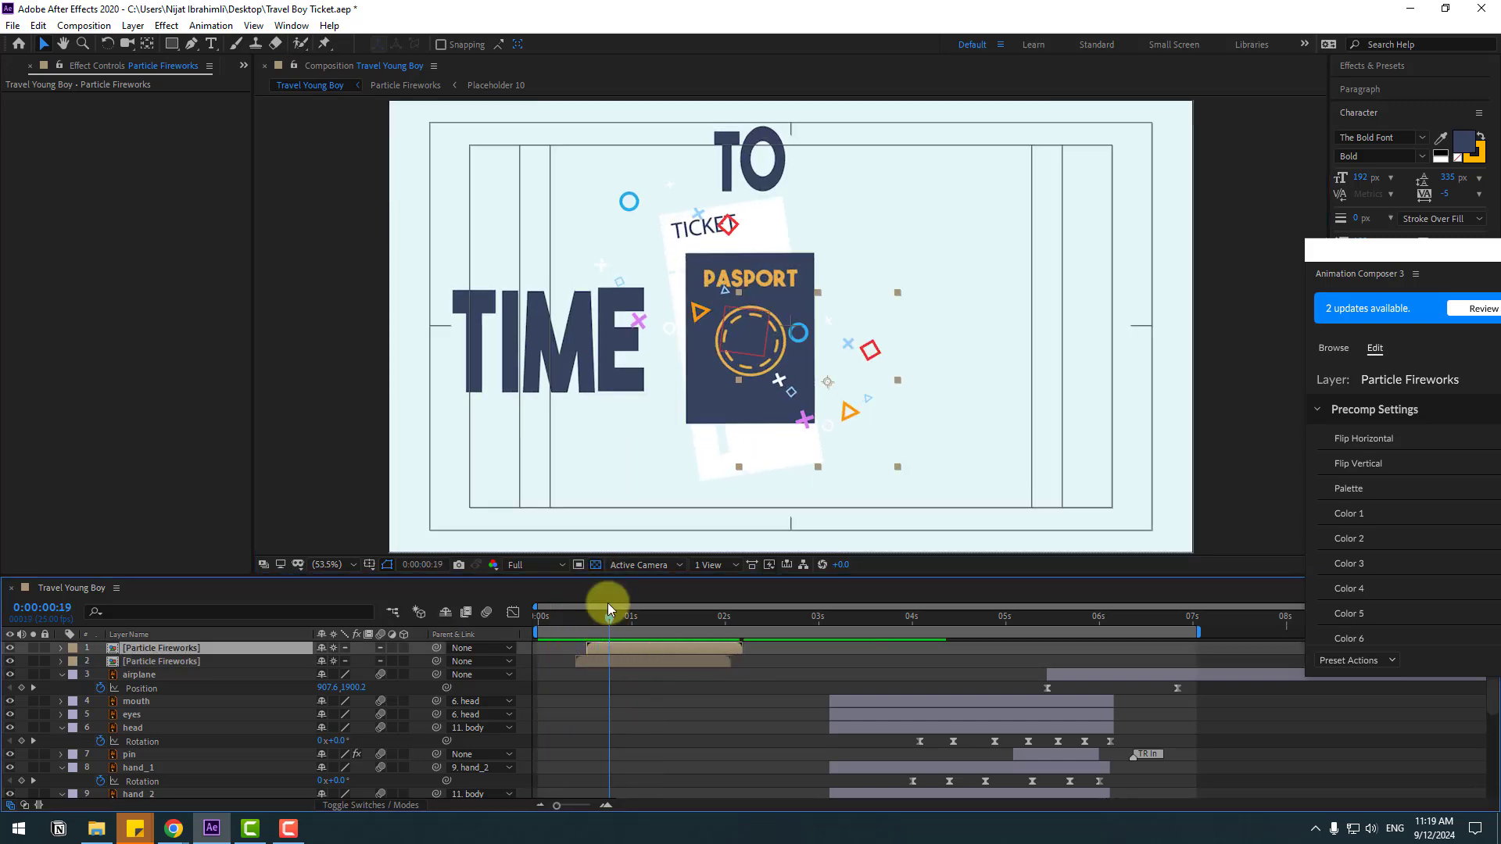
click(659, 293)
drag(691, 297, 715, 306)
key(space)
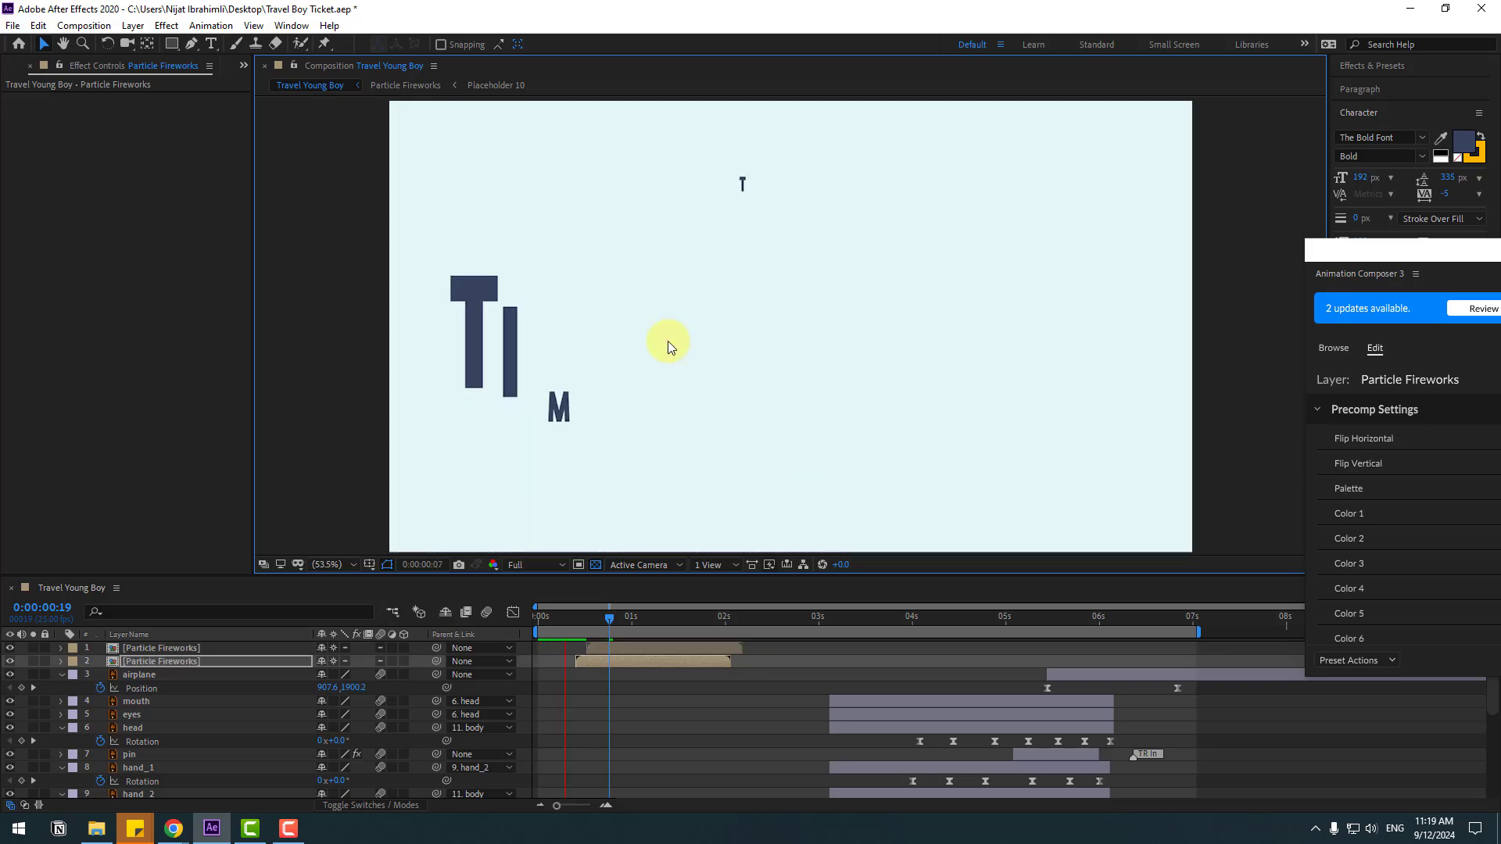
key(space)
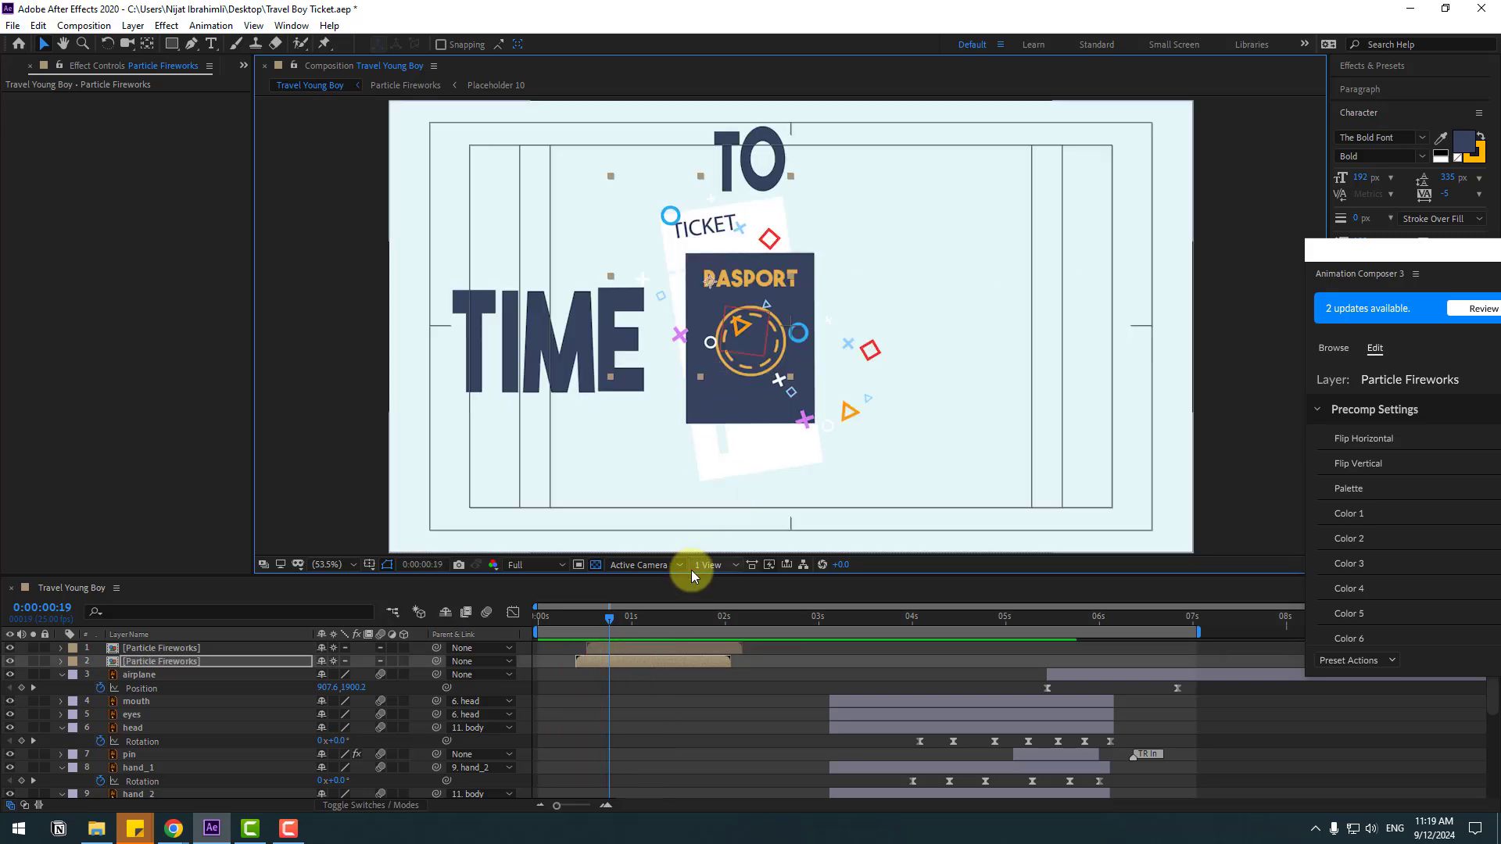
Duplicate a Particle Fireworks layer, start the copy at about 0:00:02:12, and centre it over the spinning passport and earth
click(714, 618)
drag(739, 622, 782, 618)
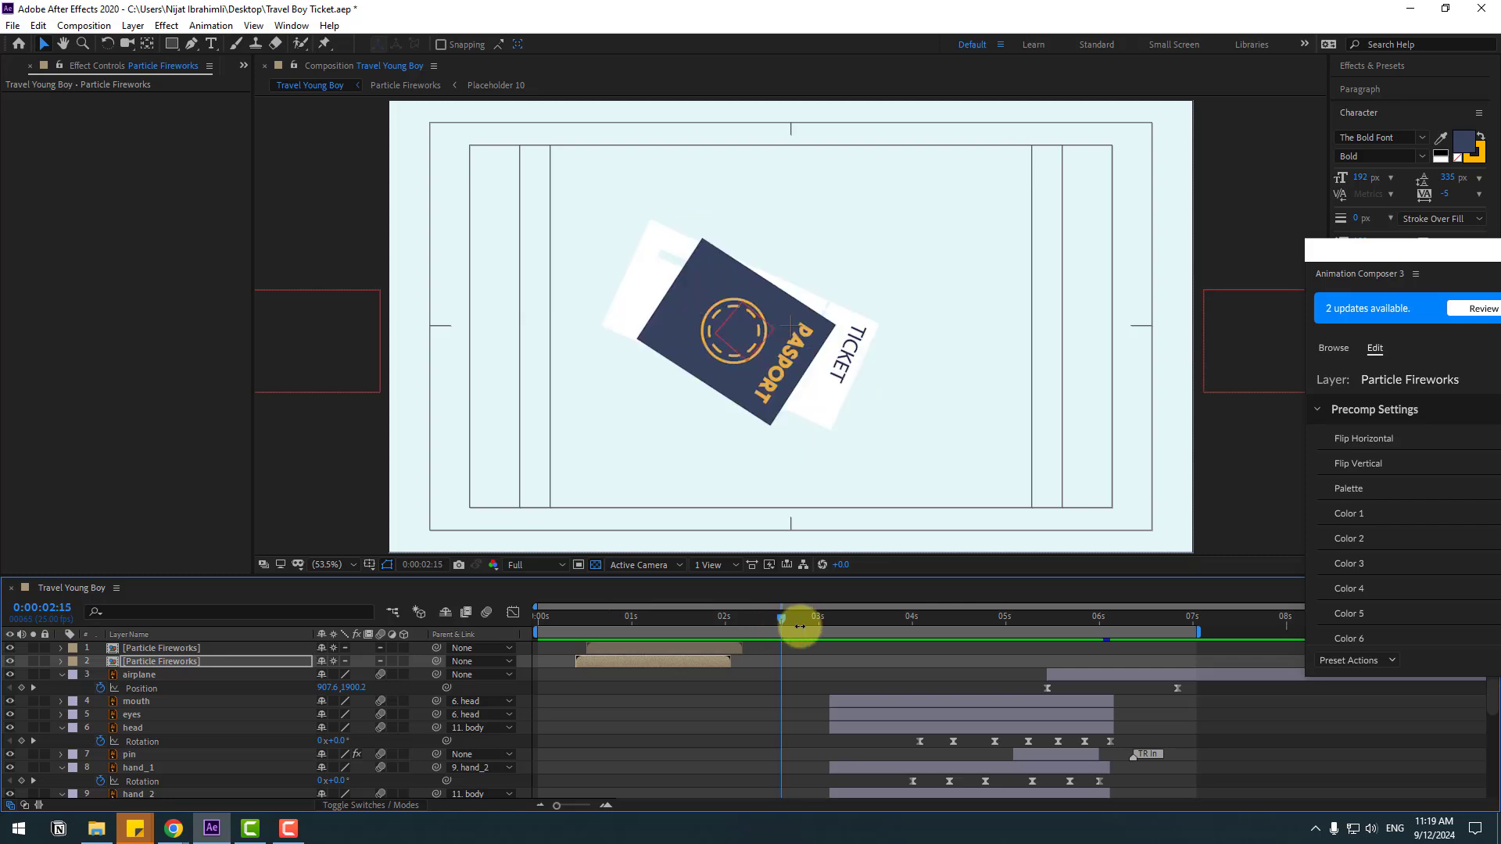
click(171, 652)
key(ctrl+d)
drag(607, 651, 782, 650)
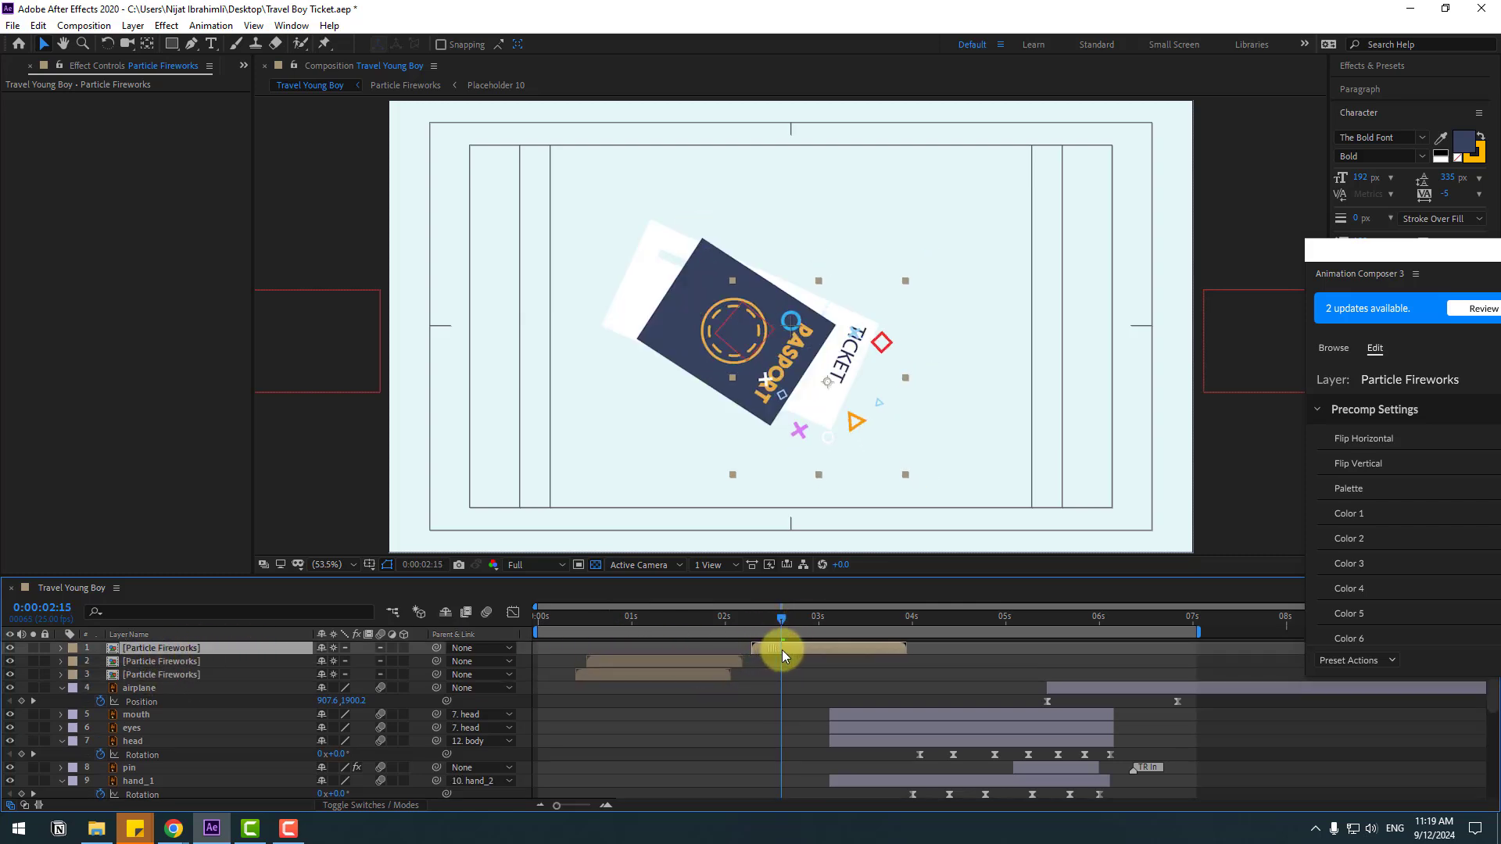
click(839, 393)
drag(790, 367, 788, 361)
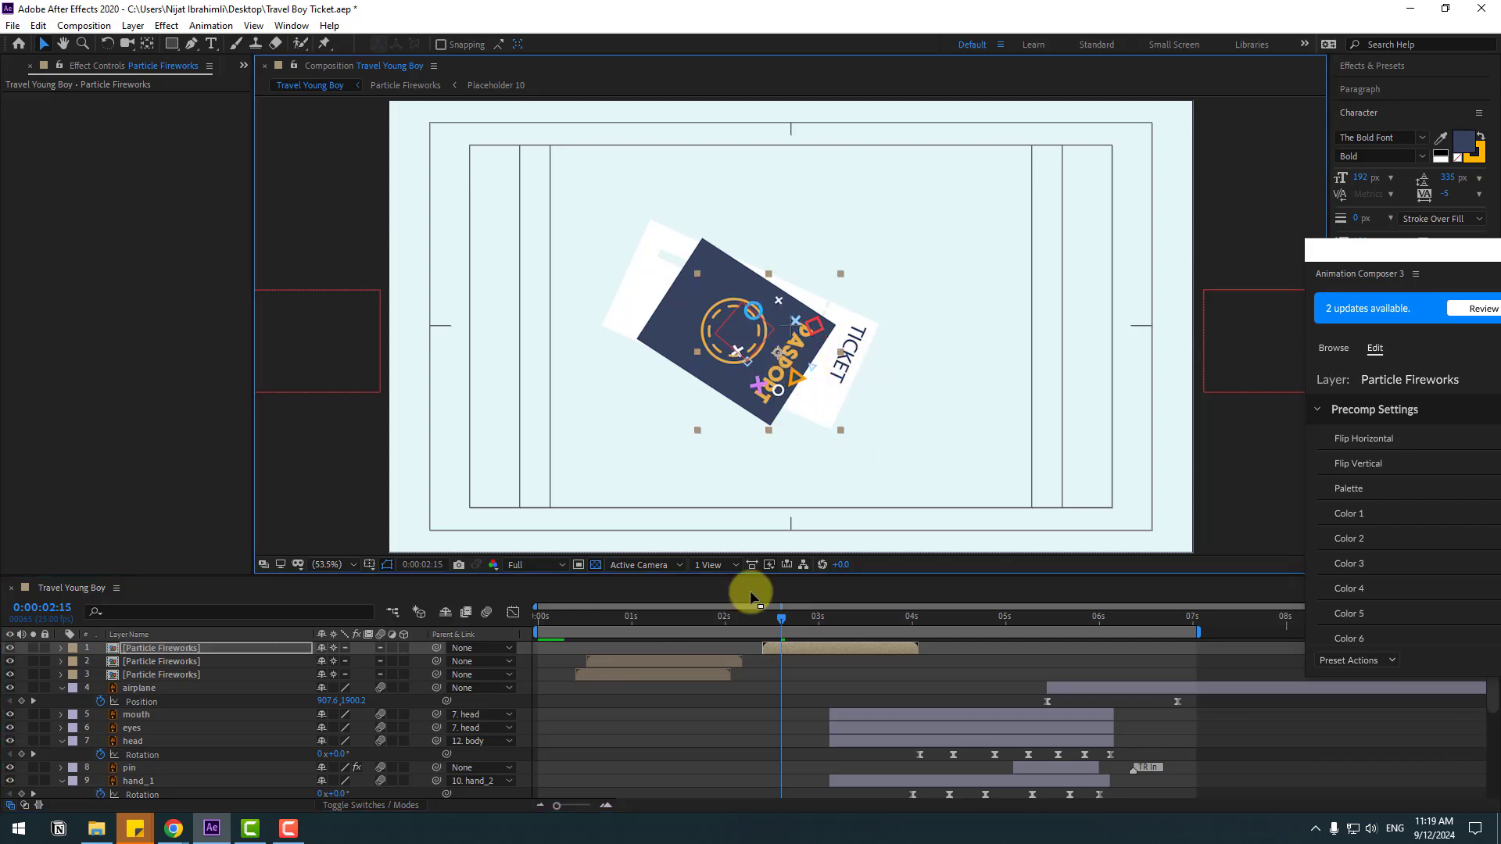
drag(750, 619, 791, 628)
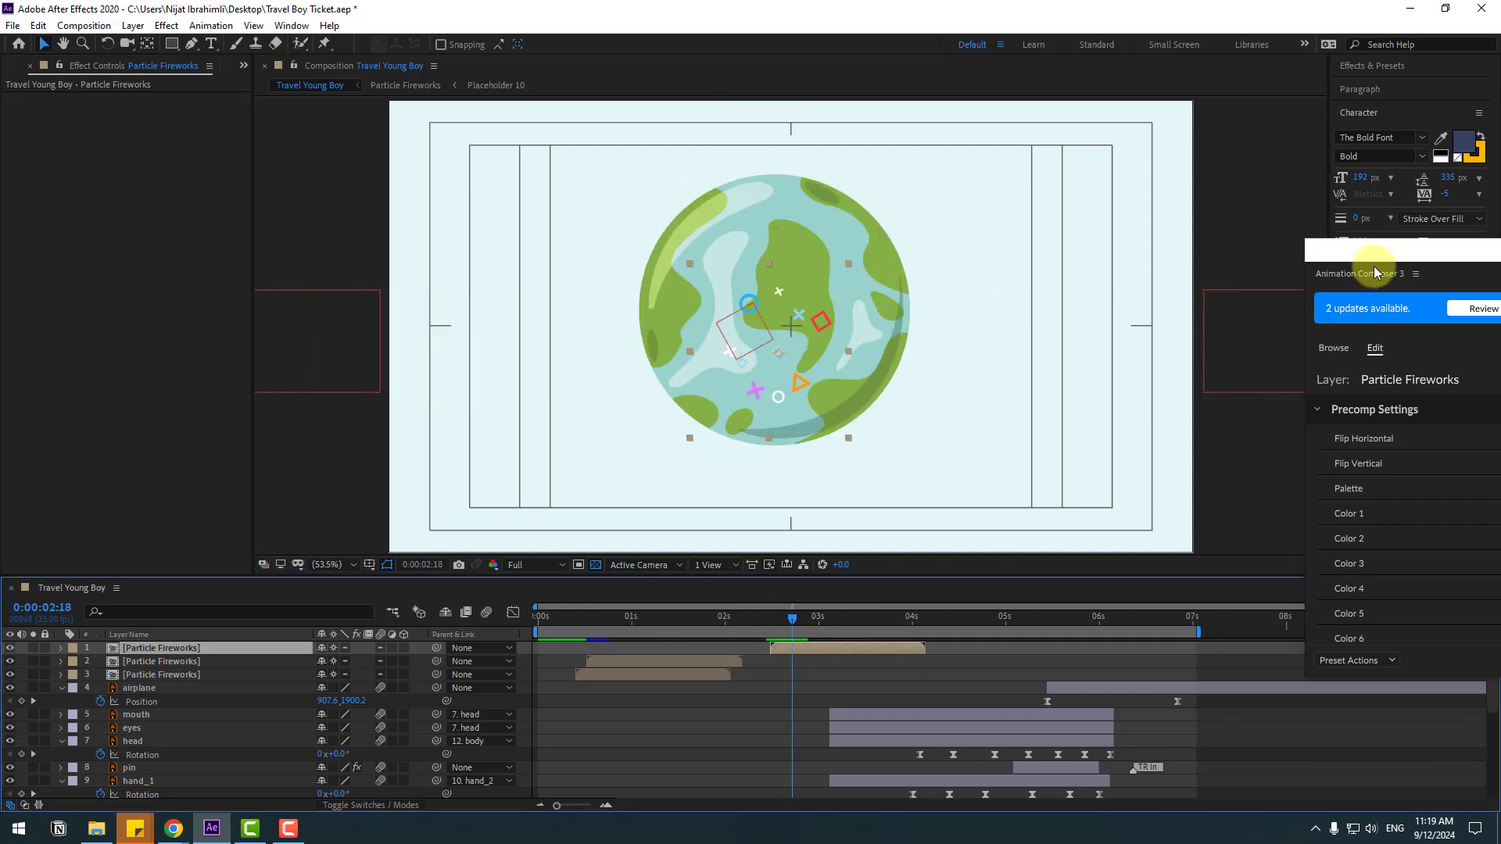
Apply the Fill effect to the Particle Fireworks copy over the earth and set its color to white
click(1374, 66)
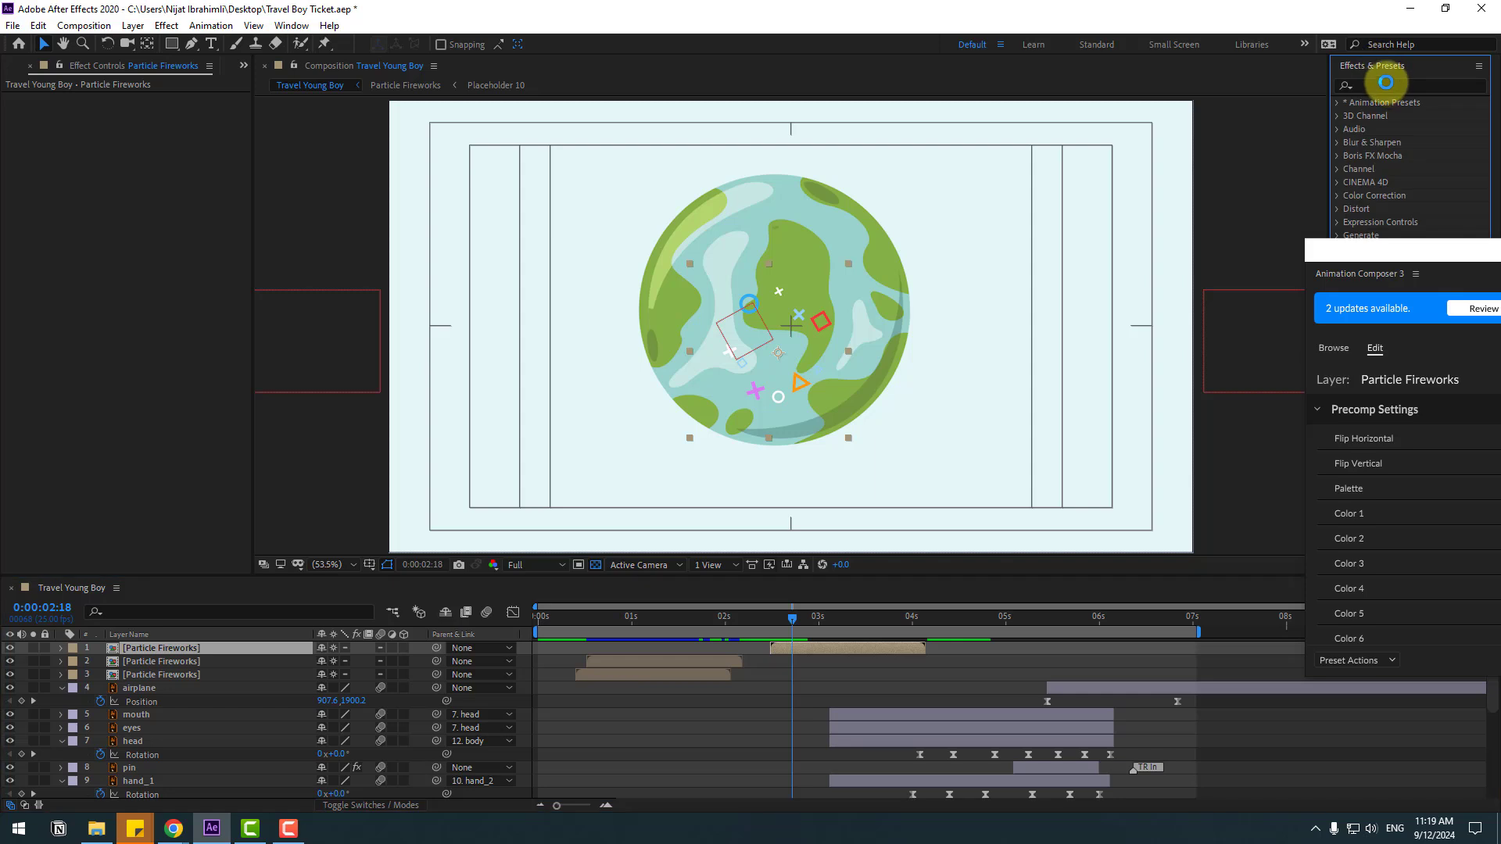
click(1386, 83)
text(fill)
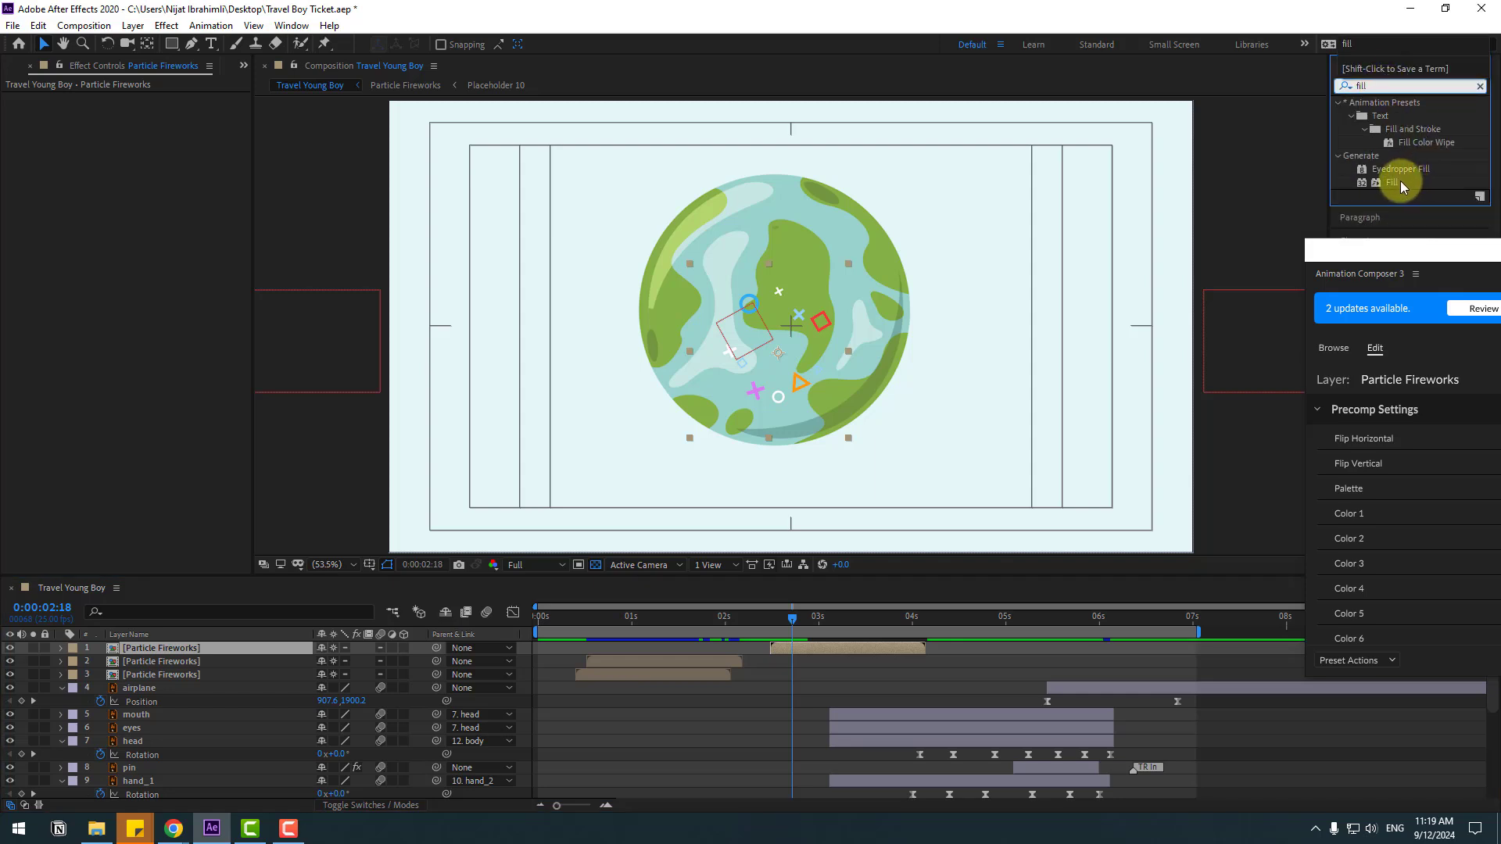
drag(1403, 181, 785, 646)
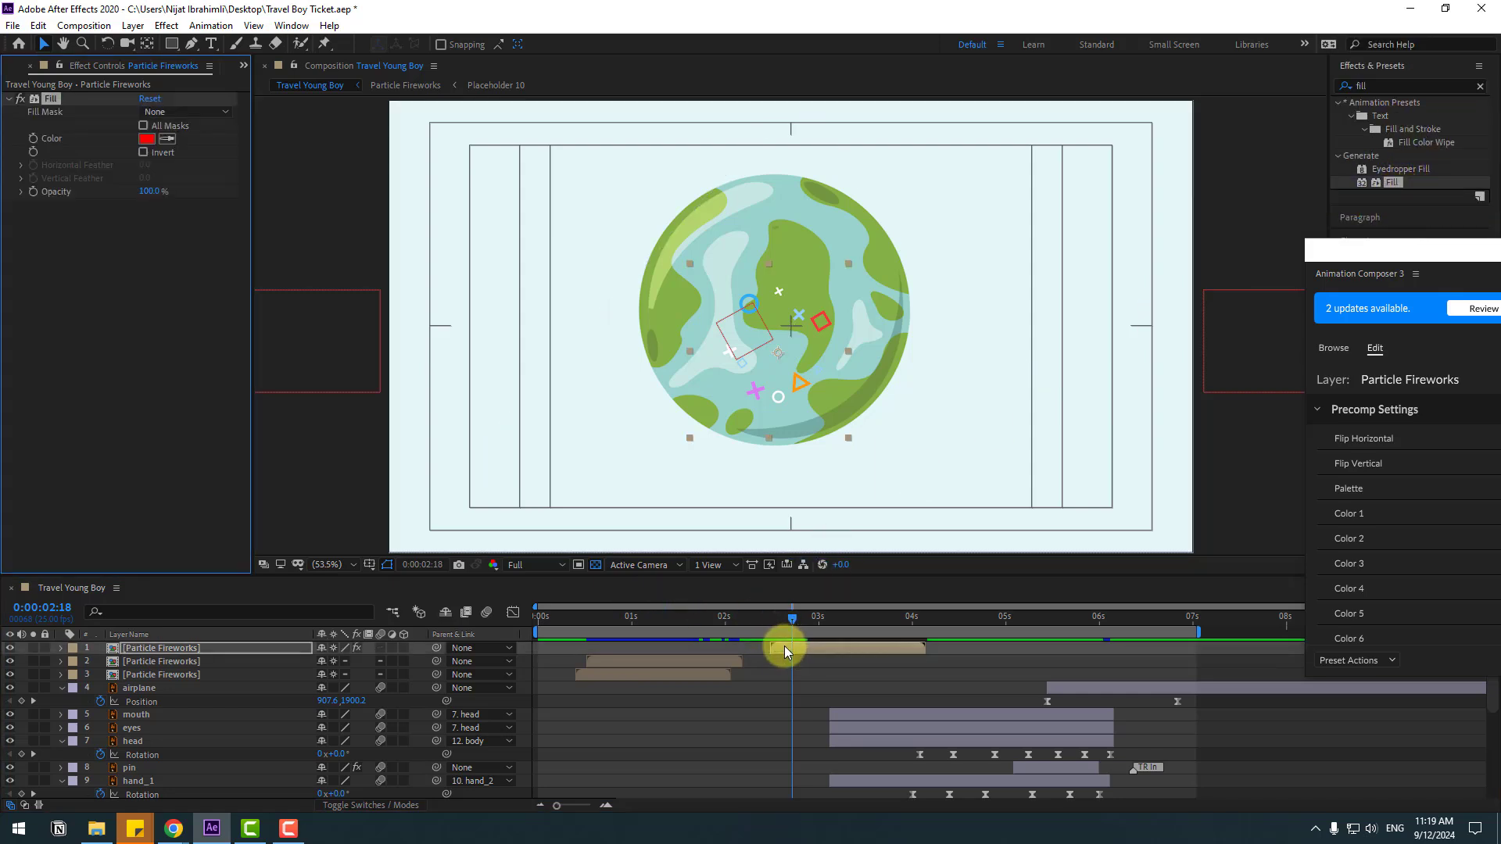
click(149, 144)
drag(620, 664, 341, 506)
click(786, 587)
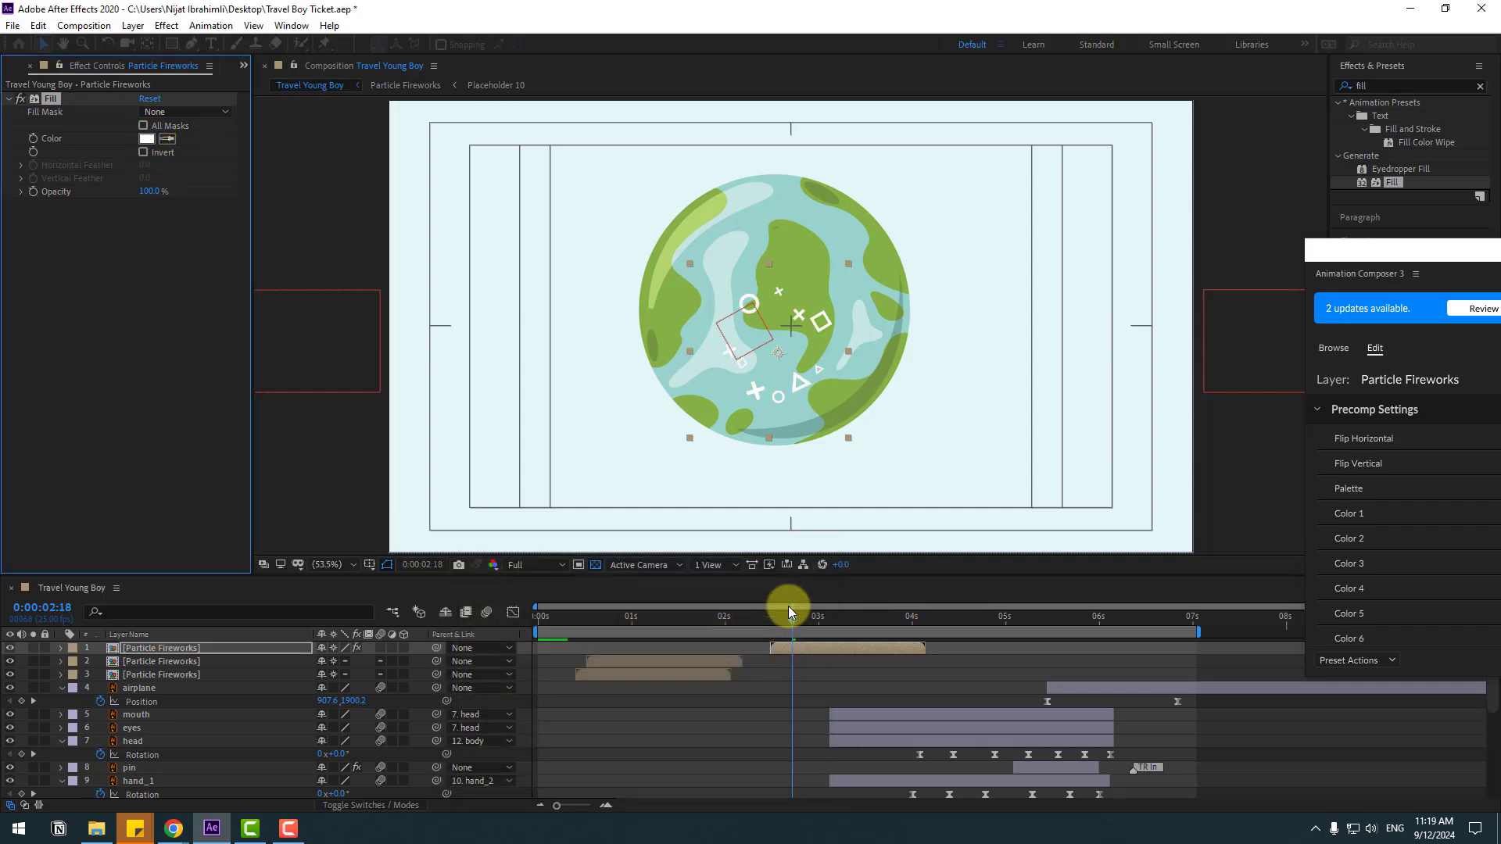
Move the white burst to the earth's upper left, and duplicate it twice for the upper-right and lower parts of the earth
mouse_move(788, 609)
mouse_down()
mouse_move(771, 623)
mouse_move(792, 625)
mouse_up()
drag(803, 633, 792, 620)
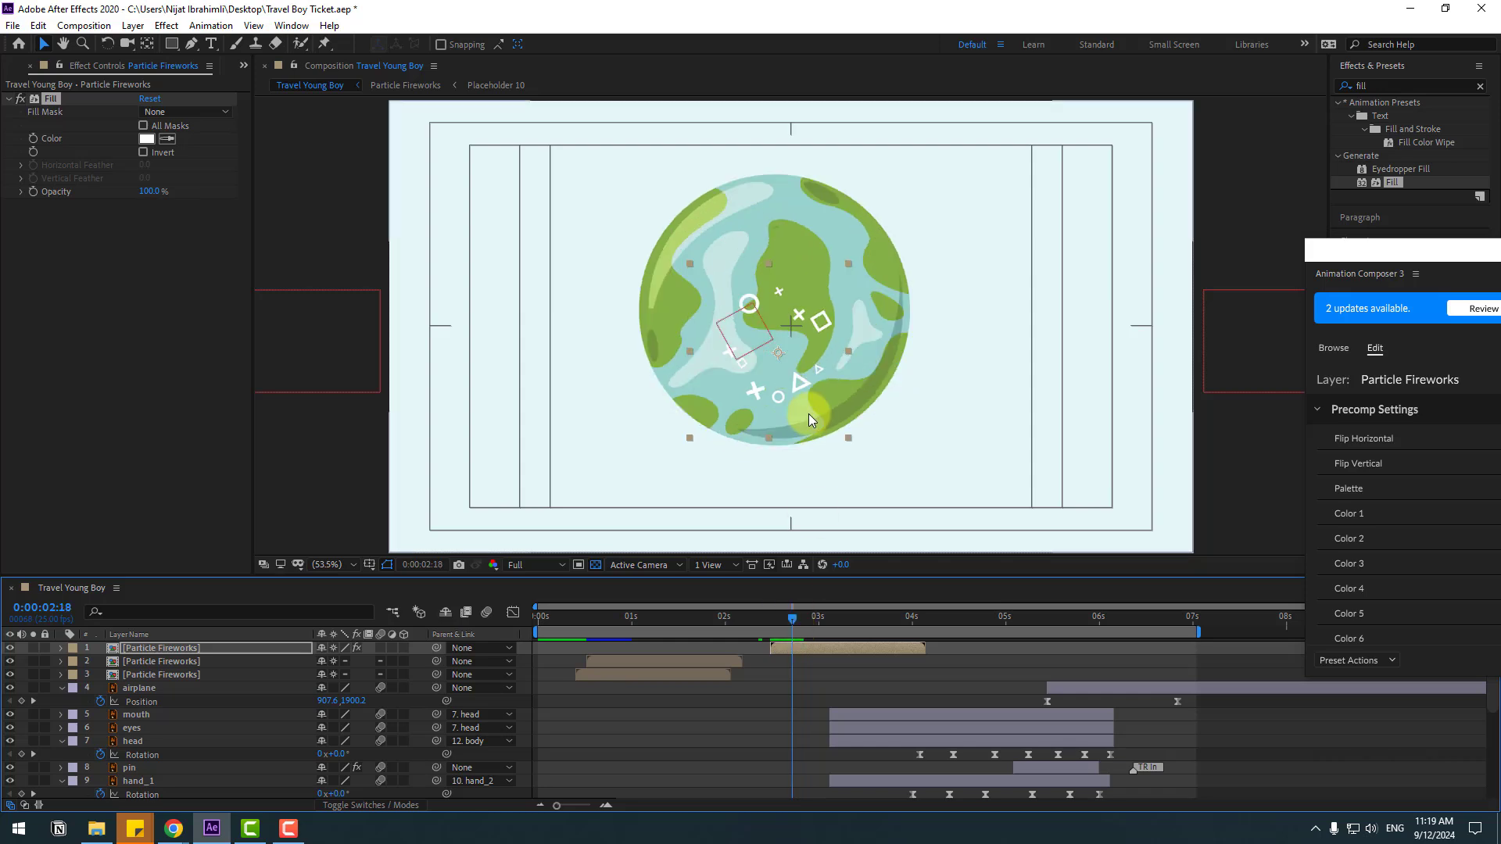
drag(799, 382, 706, 323)
key(ctrl+d)
key(ctrl+d)
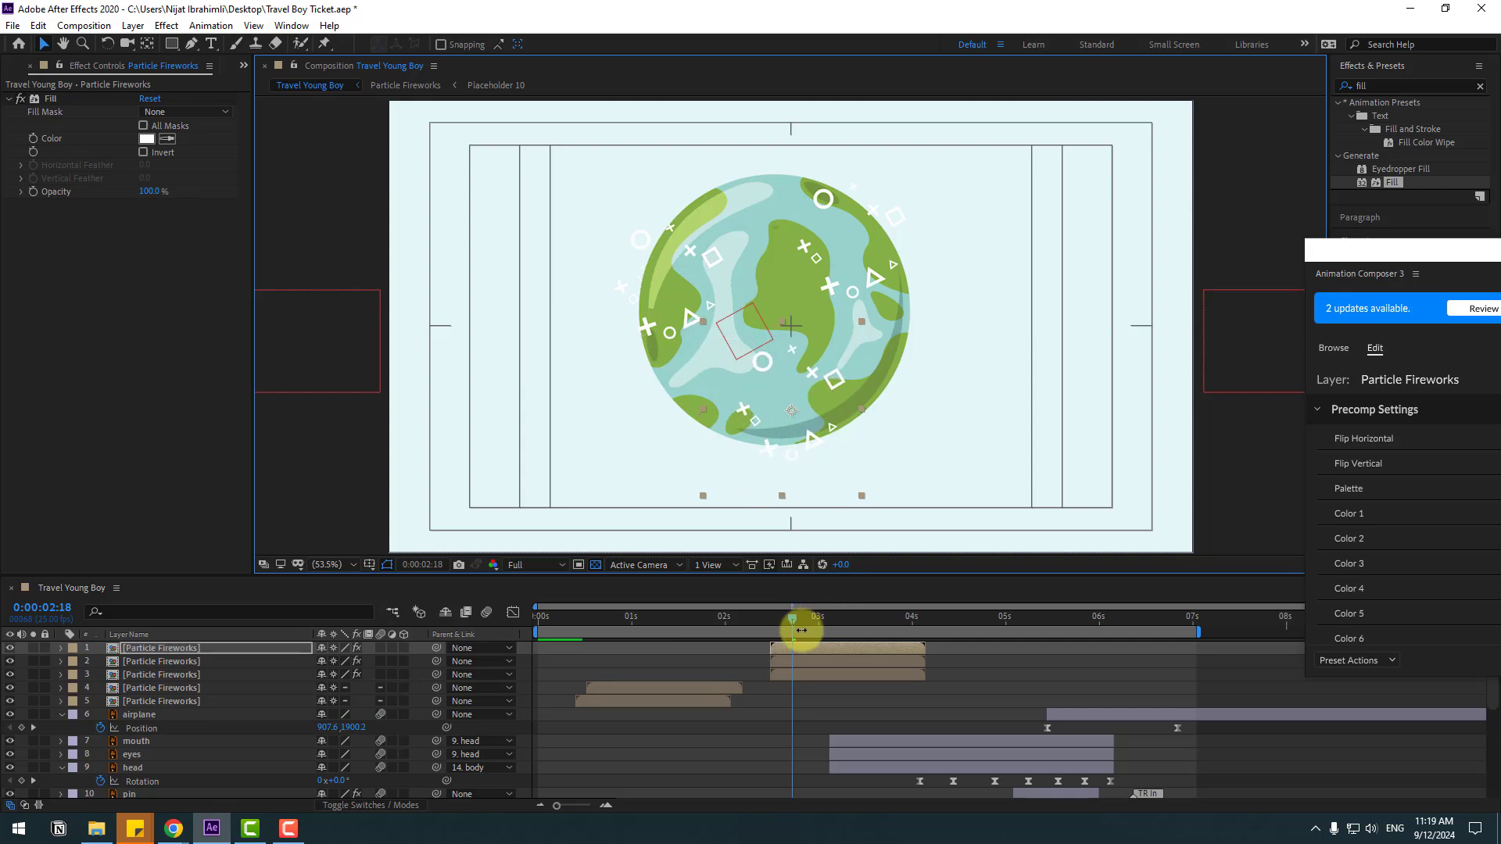
Stagger the three white bursts by about a frame each, move them slightly inward over the earth, and preview them
click(789, 661)
mouse_move(792, 620)
mouse_down()
mouse_move(762, 617)
mouse_move(796, 617)
mouse_up()
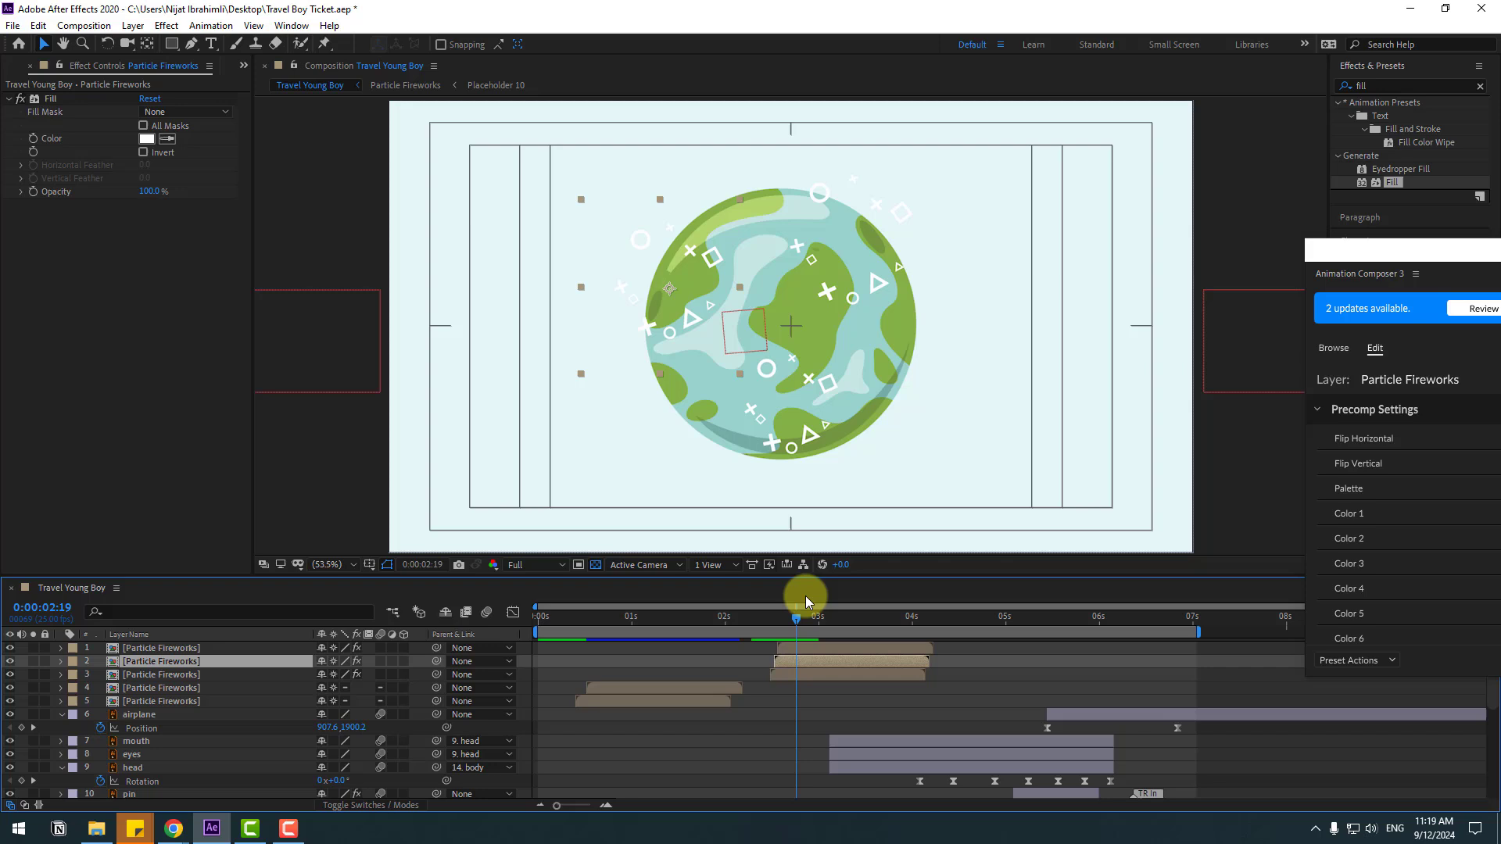
click(854, 301)
key(space)
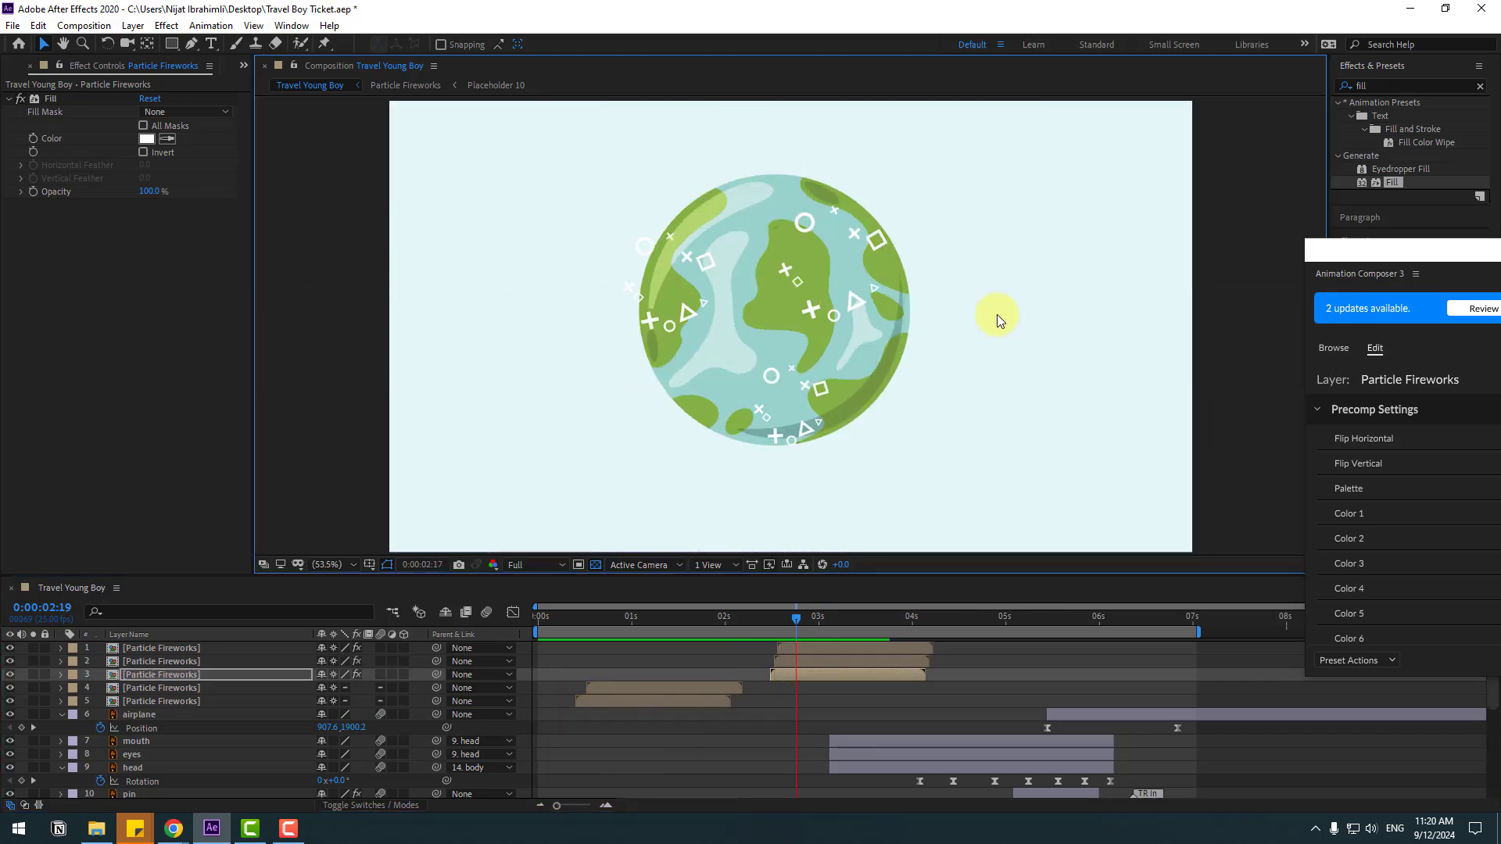
Add the Lines precomp from Animation Composer's Shape Elements at 0:00:05:24
drag(832, 616, 1095, 616)
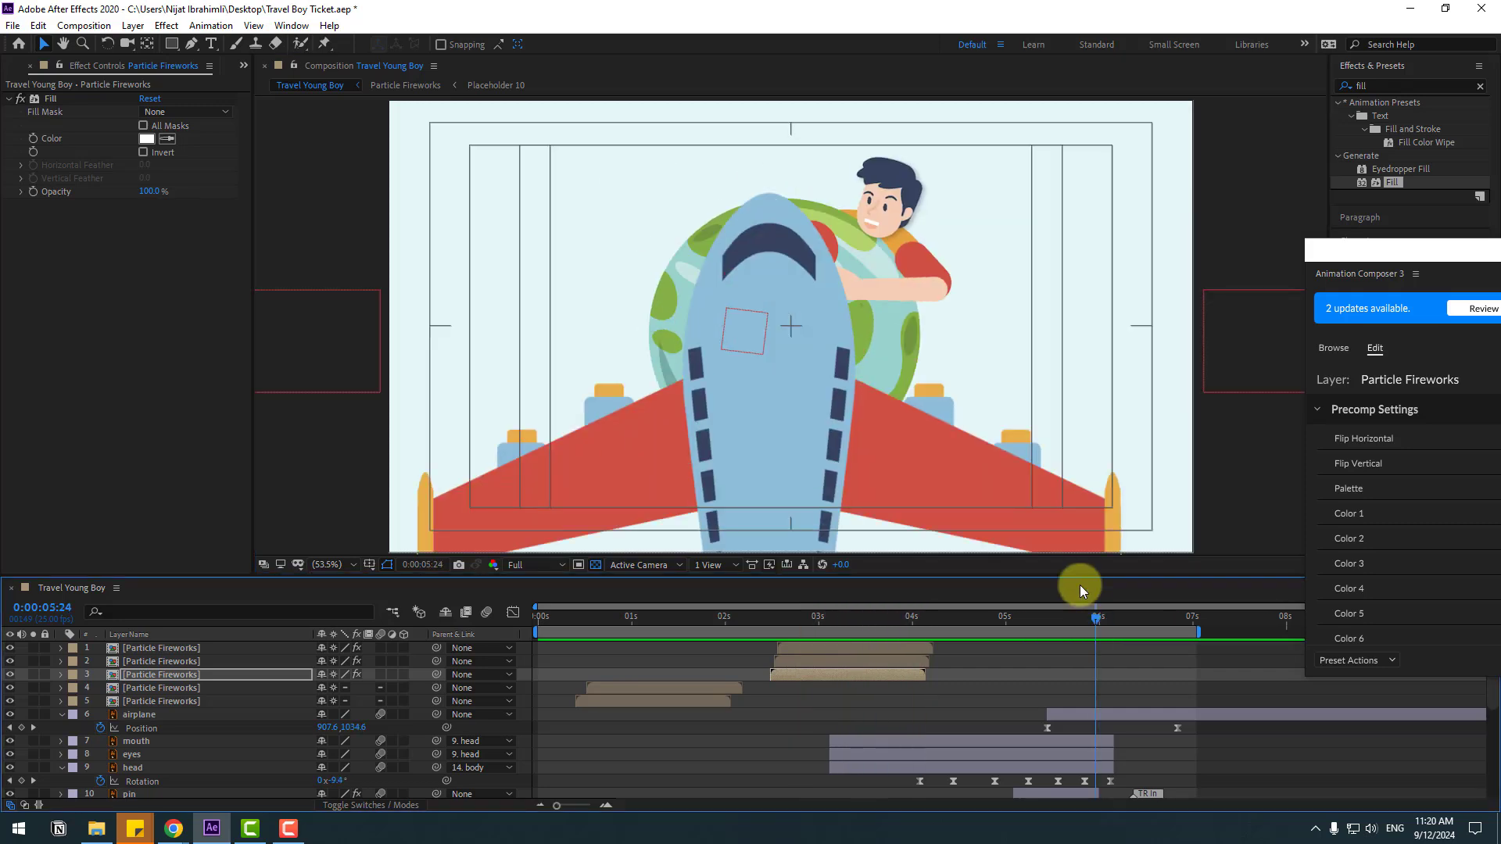
drag(1395, 247, 635, 214)
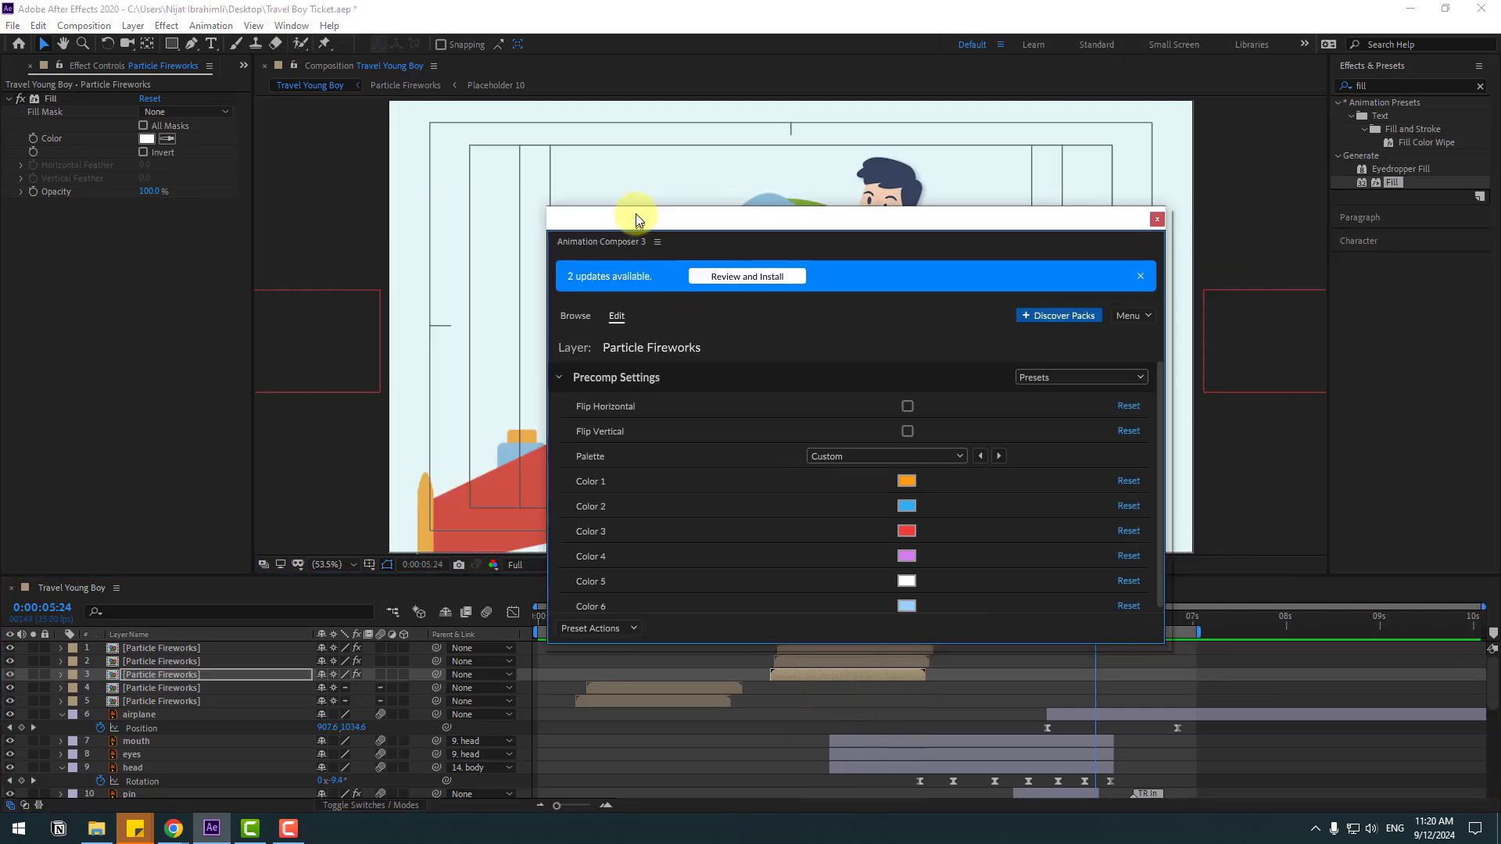
click(575, 313)
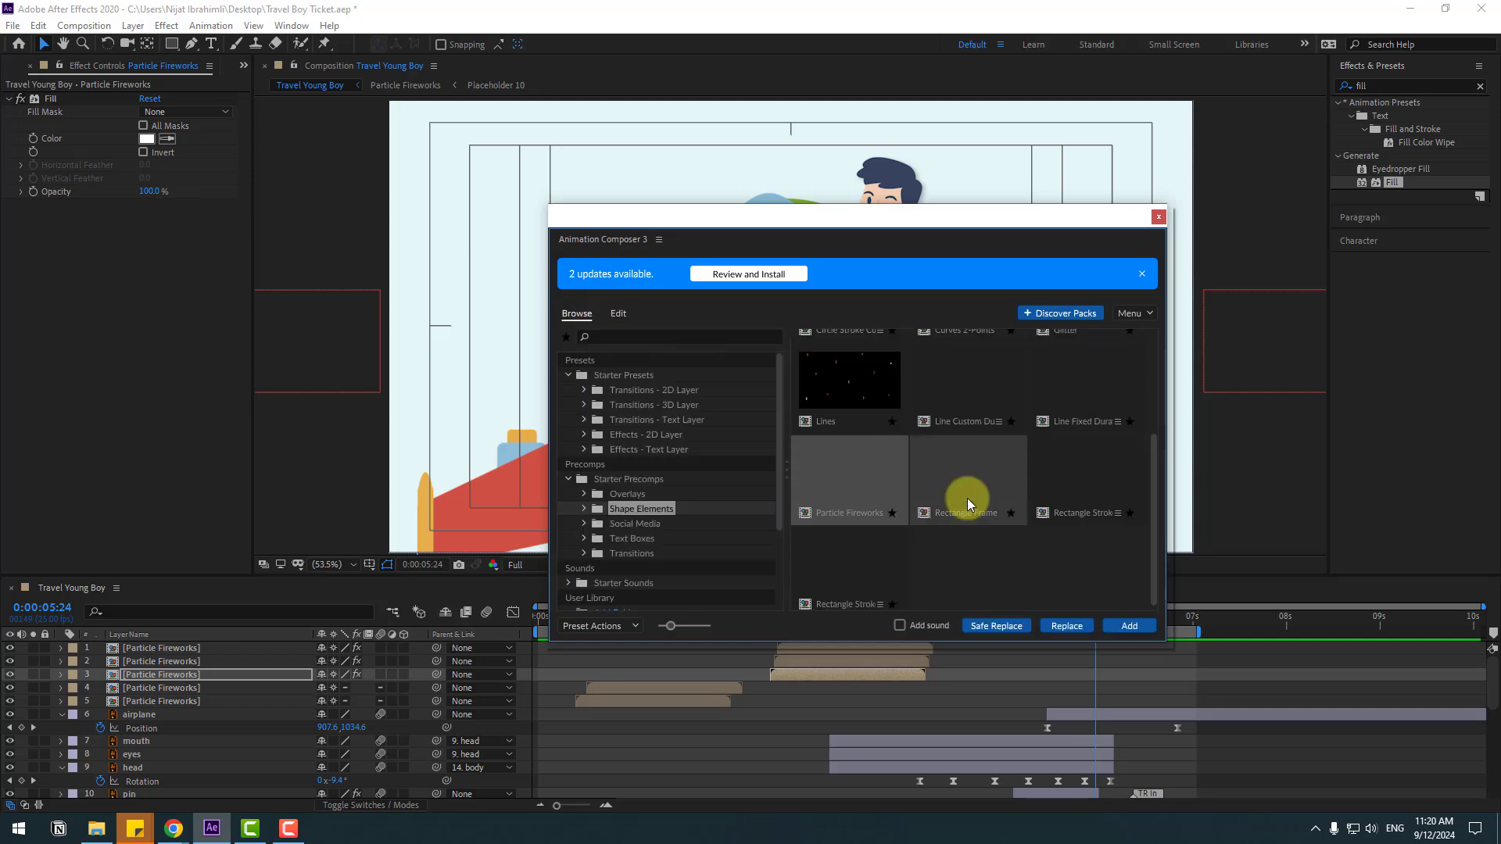
click(851, 383)
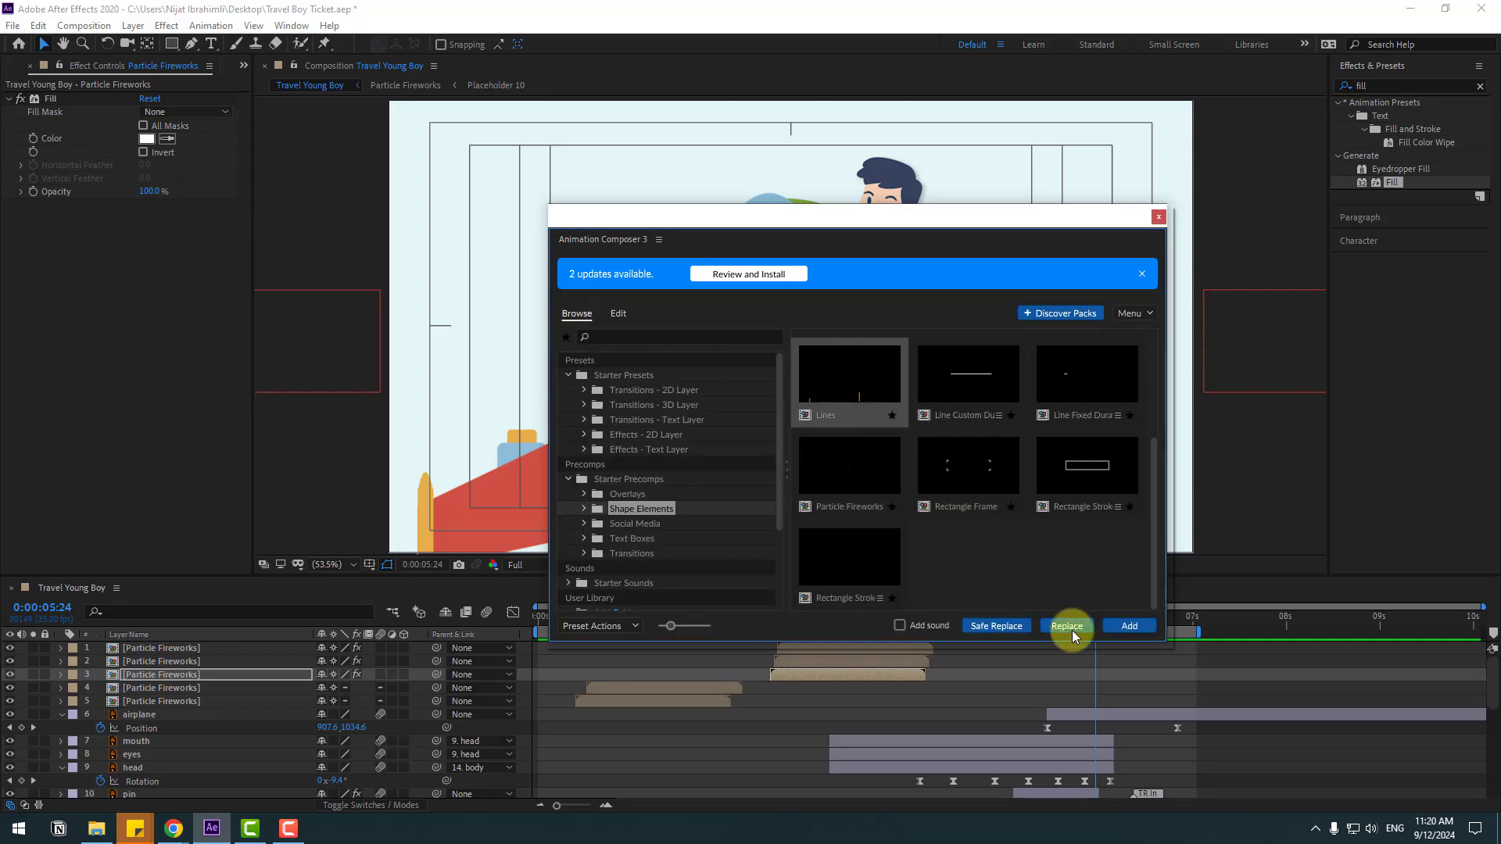
click(1128, 627)
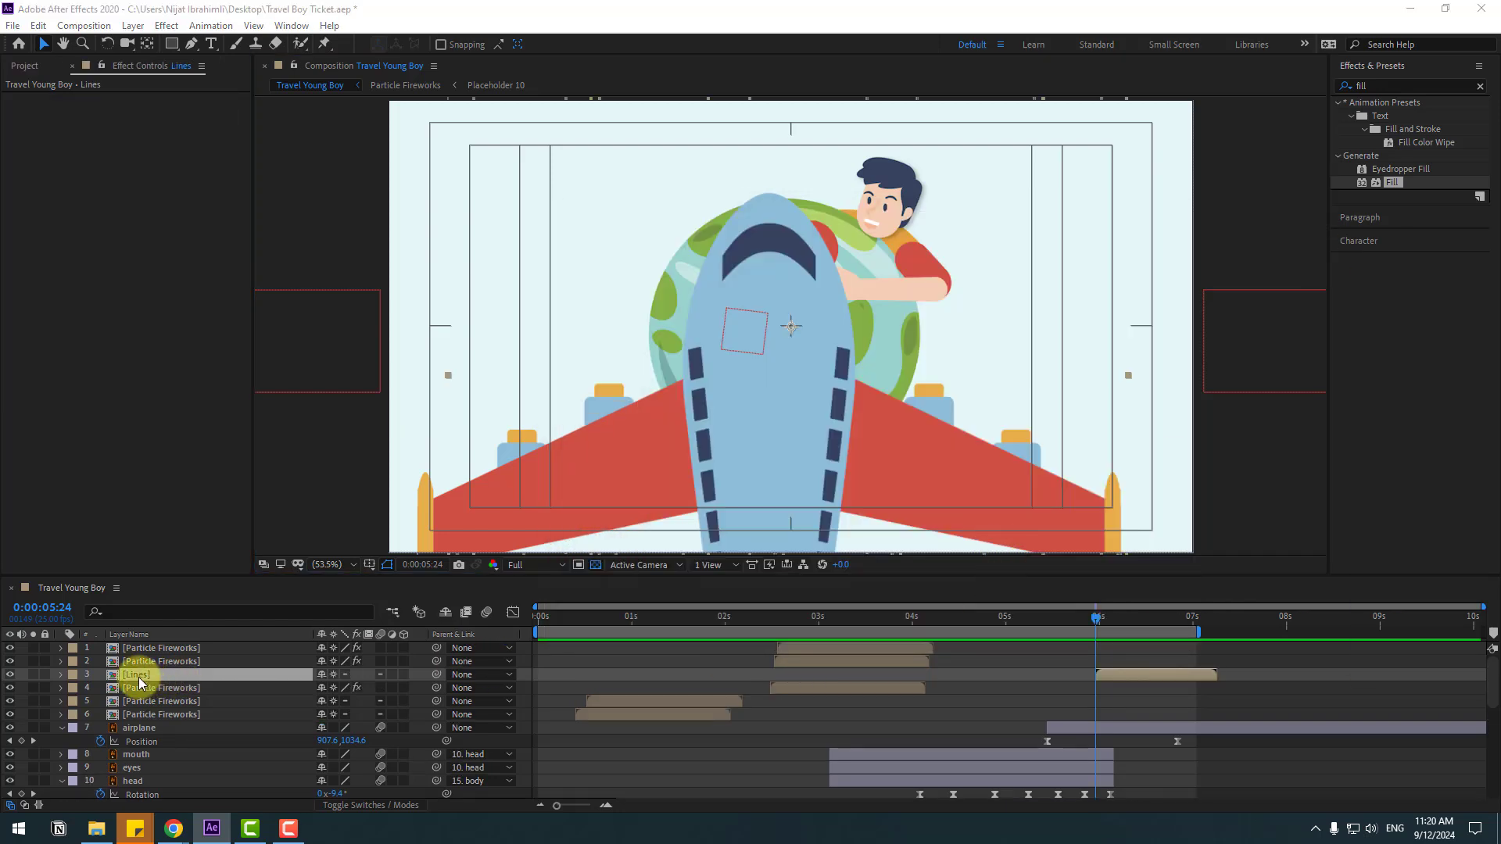
Place the Lines layer below the airplane layer and shift it earlier to start at about 0:00:05:13
drag(139, 677, 195, 735)
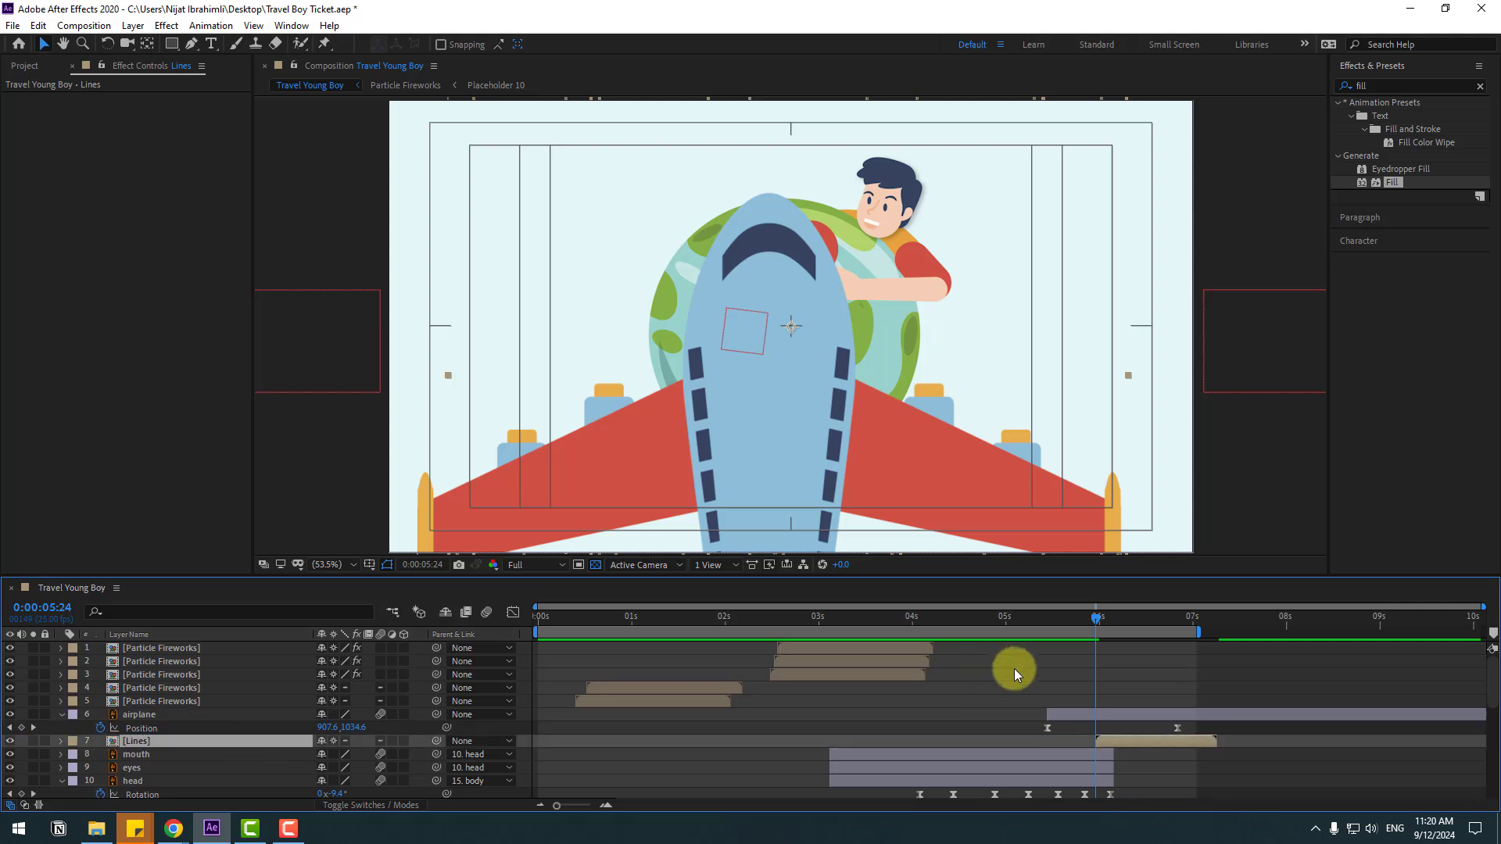
drag(1043, 616, 1077, 624)
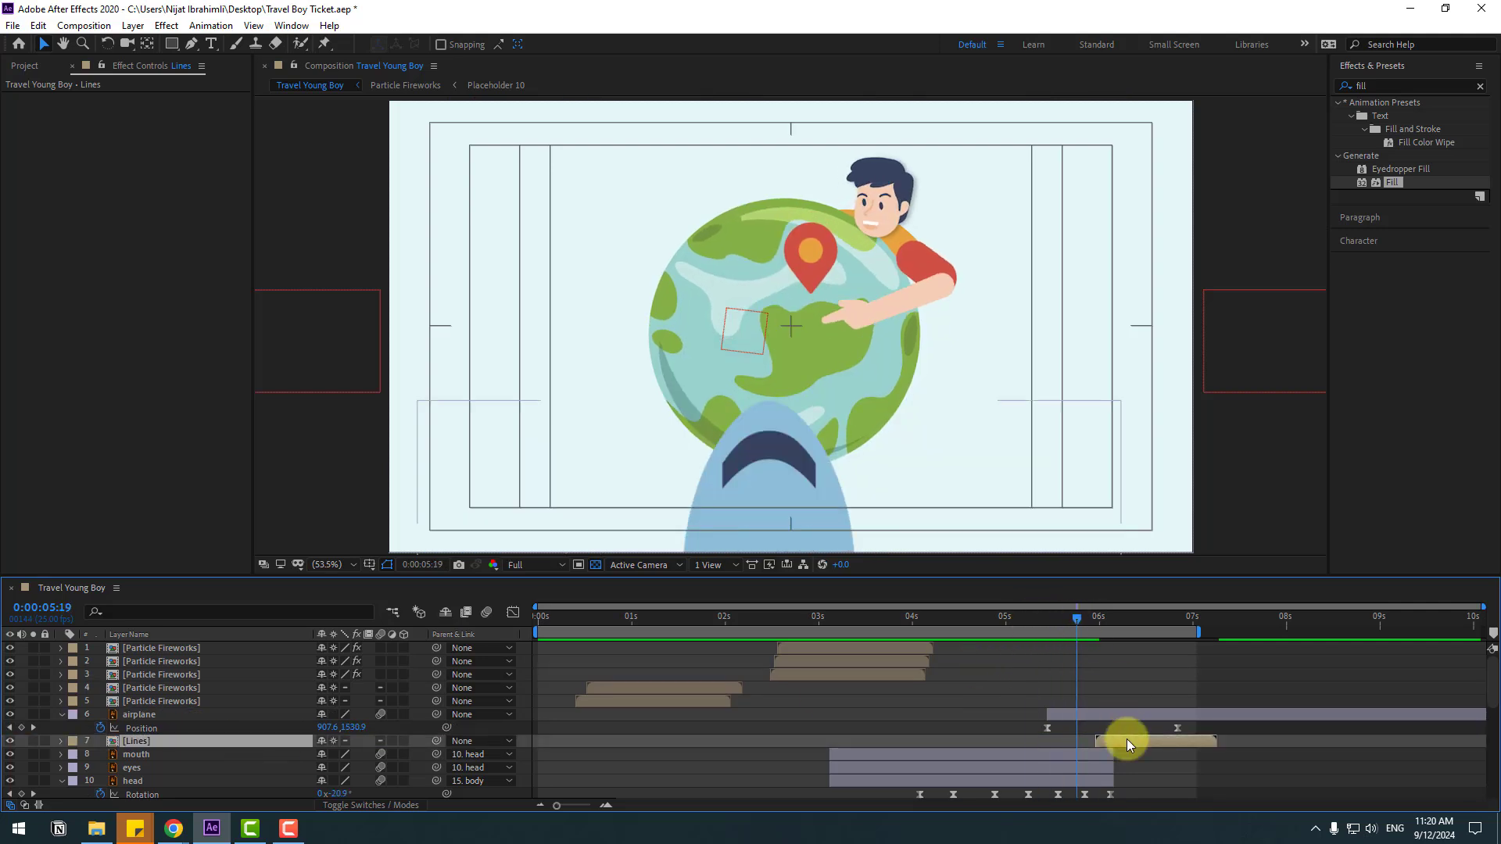
drag(1091, 743, 1086, 743)
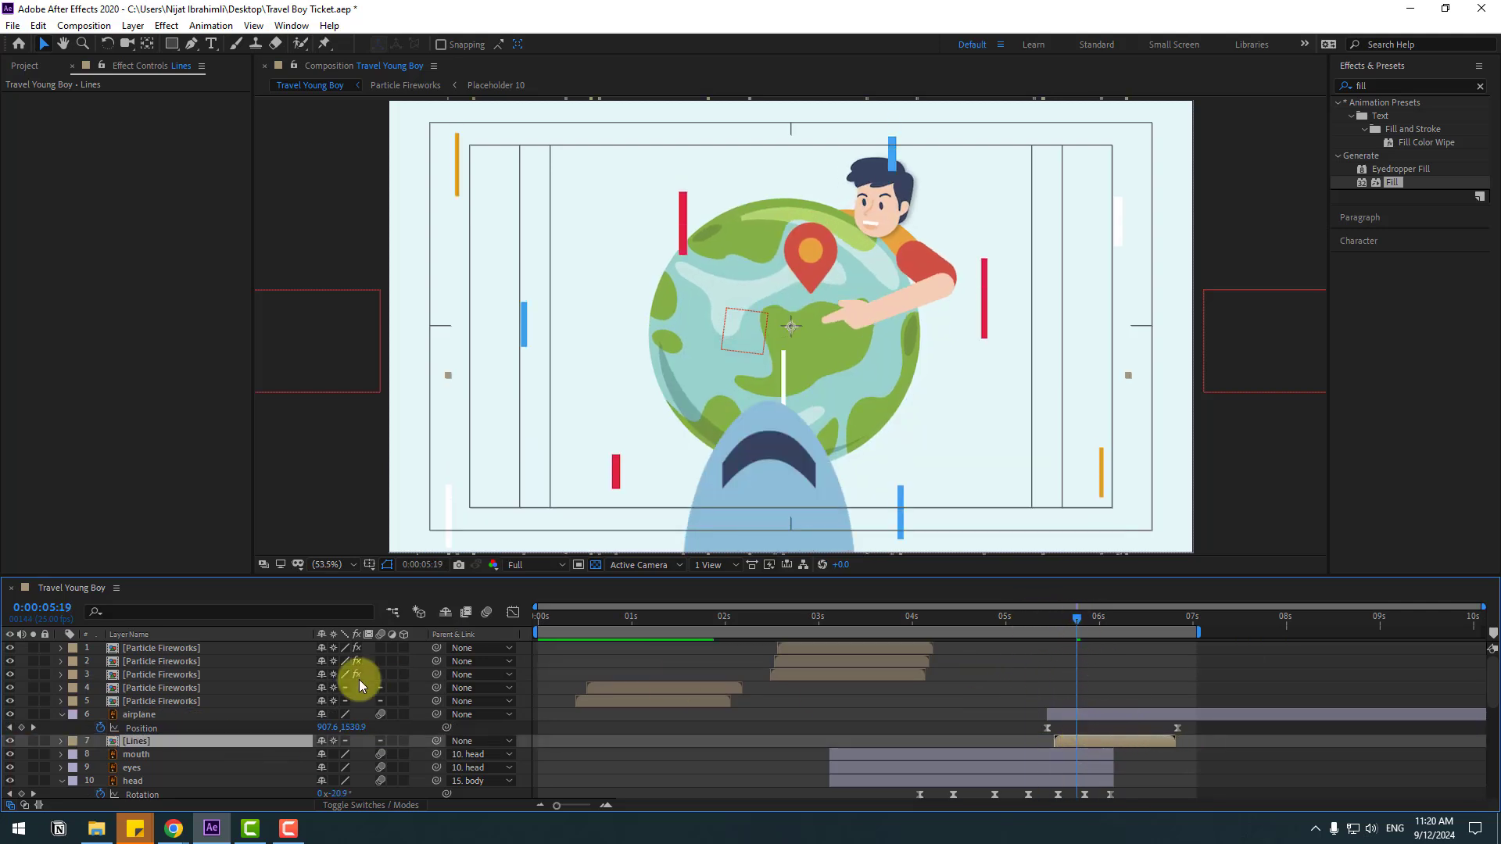
Set the Lines layer's rotation to -180° and check the frames where the airplane enters
key(r)
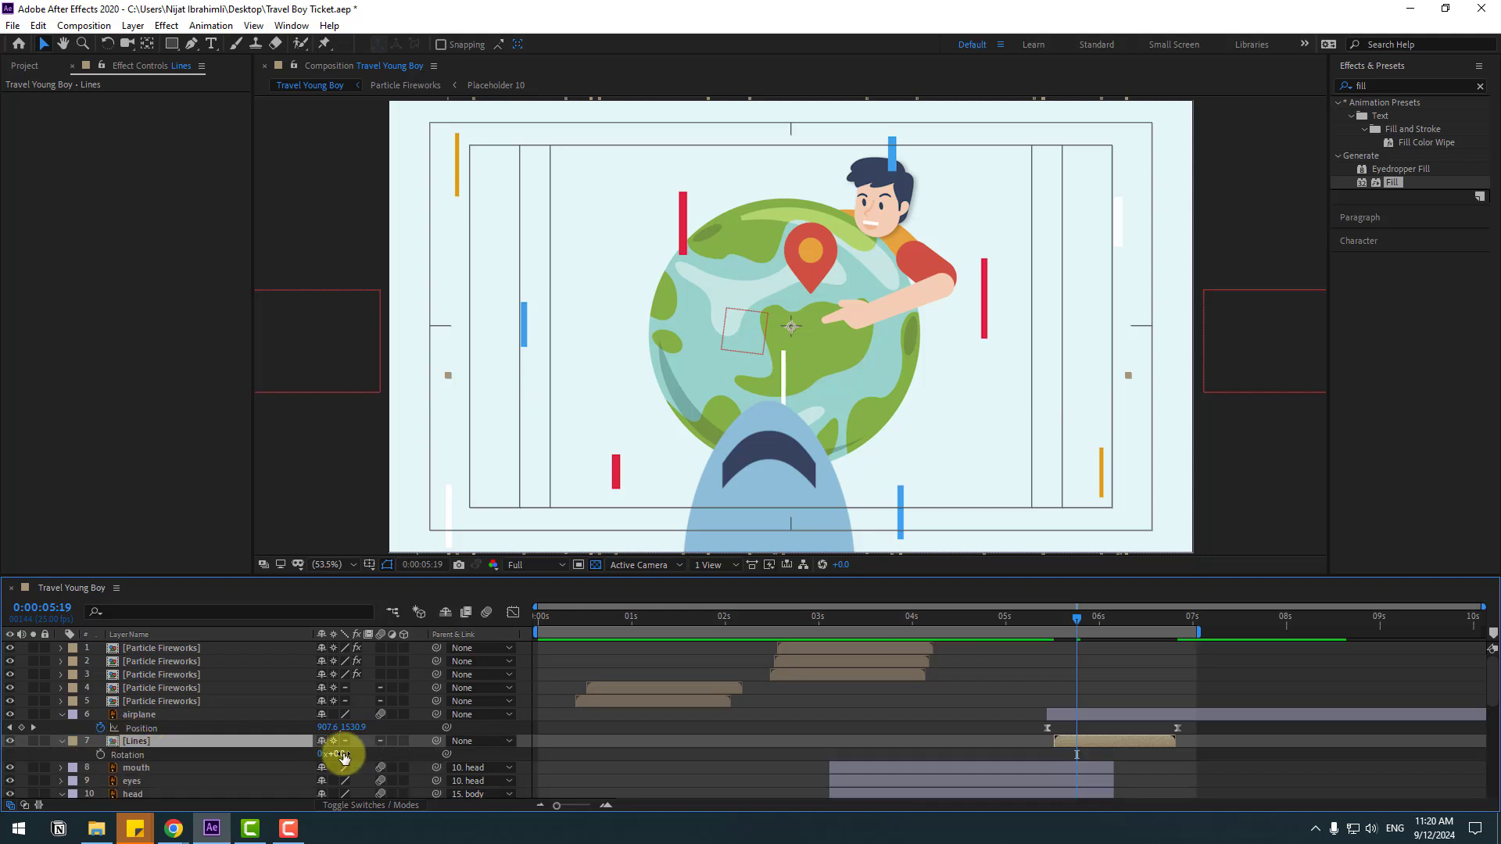
drag(322, 754, 228, 769)
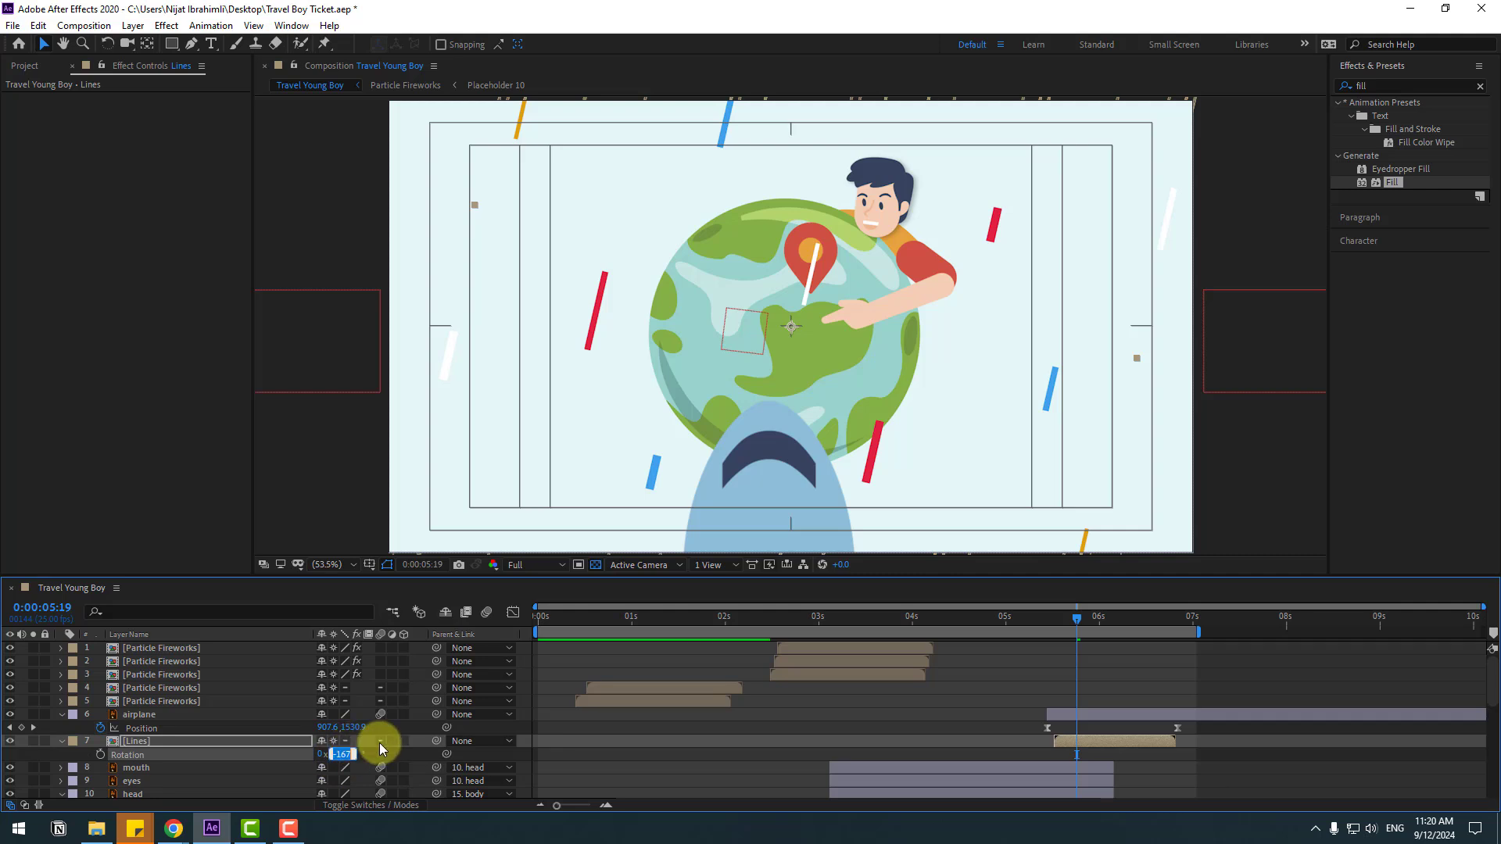
text(80)
key(Return)
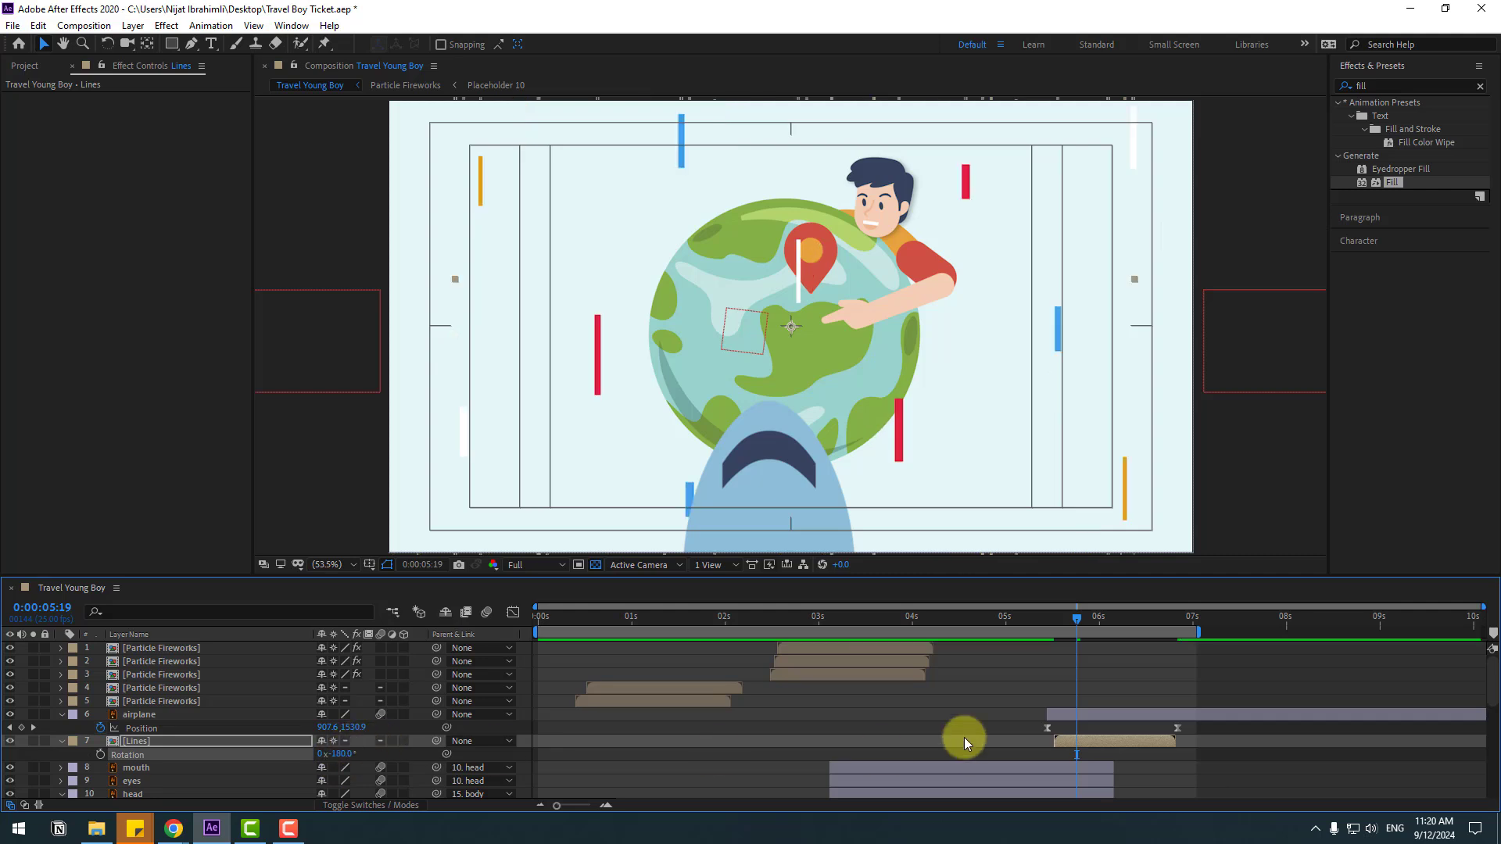
click(1052, 623)
drag(1059, 621, 1080, 622)
click(916, 437)
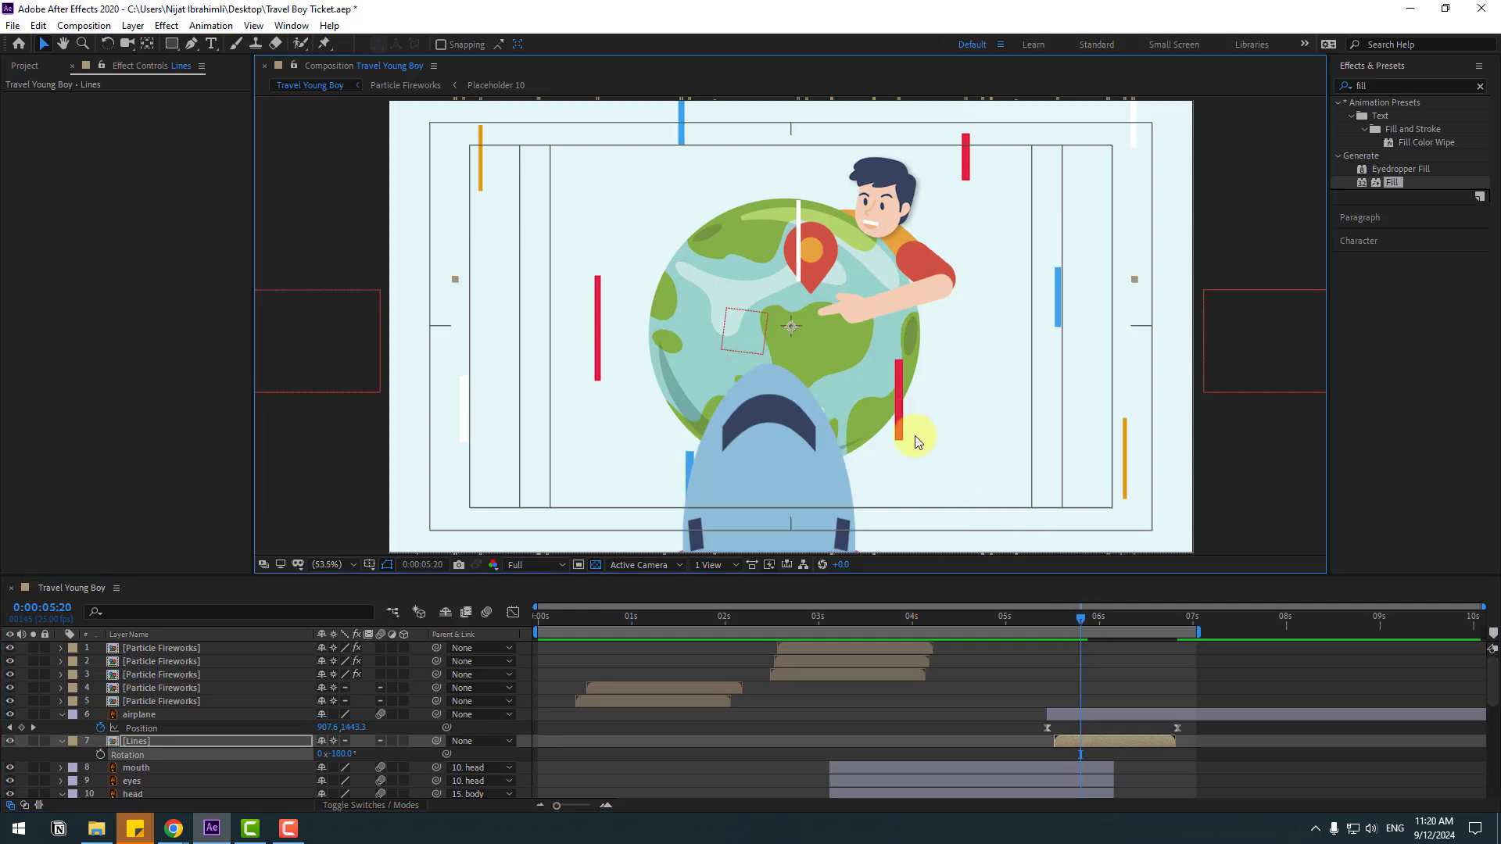
Parent the Lines layer to the airplane, start the work area at about 0:00:05:00, and preview the wipe
click(139, 741)
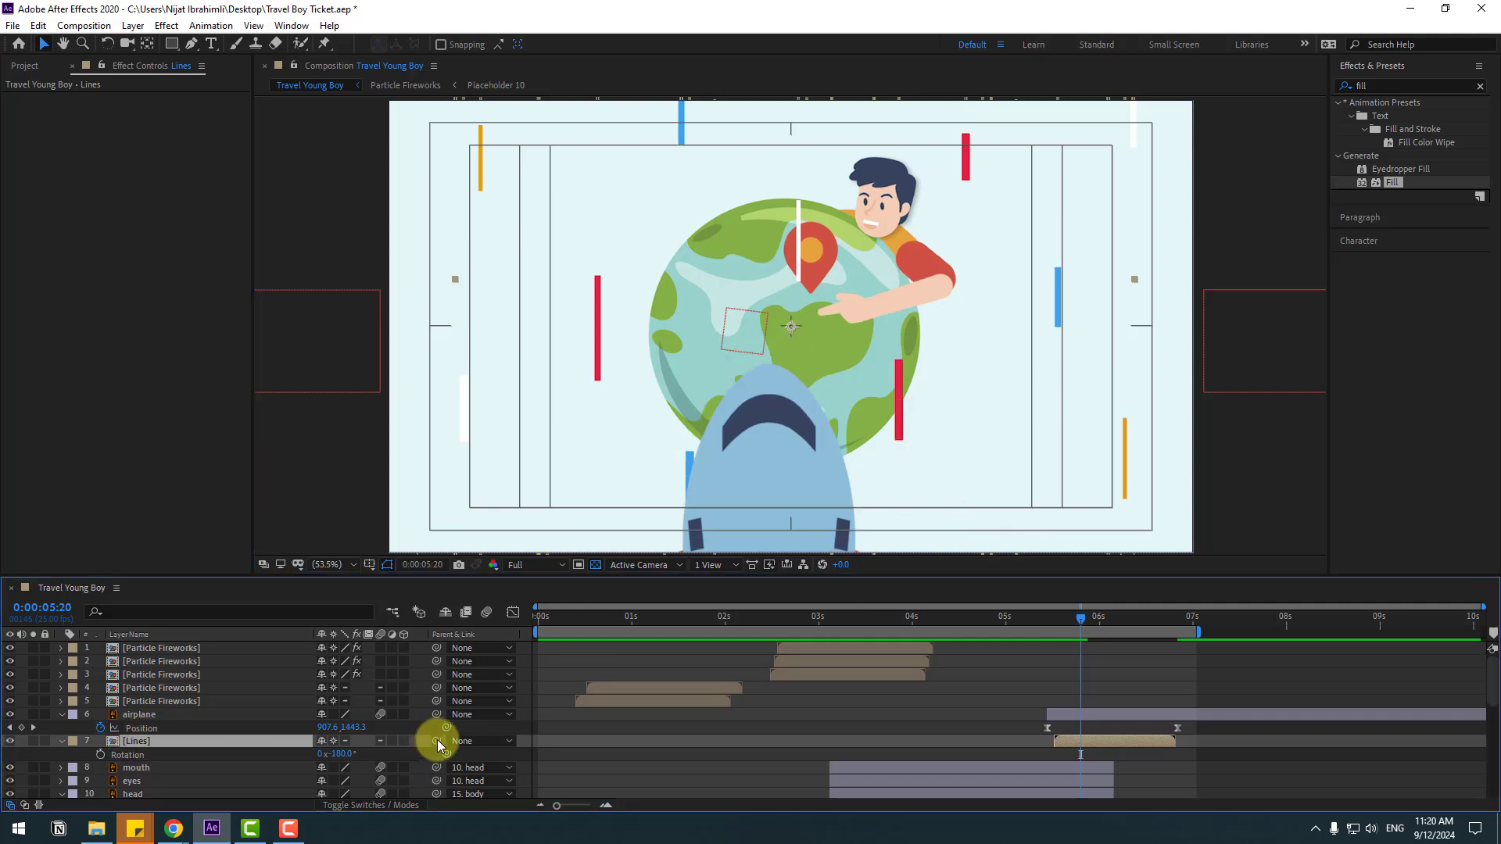
drag(438, 740, 136, 715)
drag(1035, 618, 1125, 627)
drag(531, 633, 996, 632)
key(space)
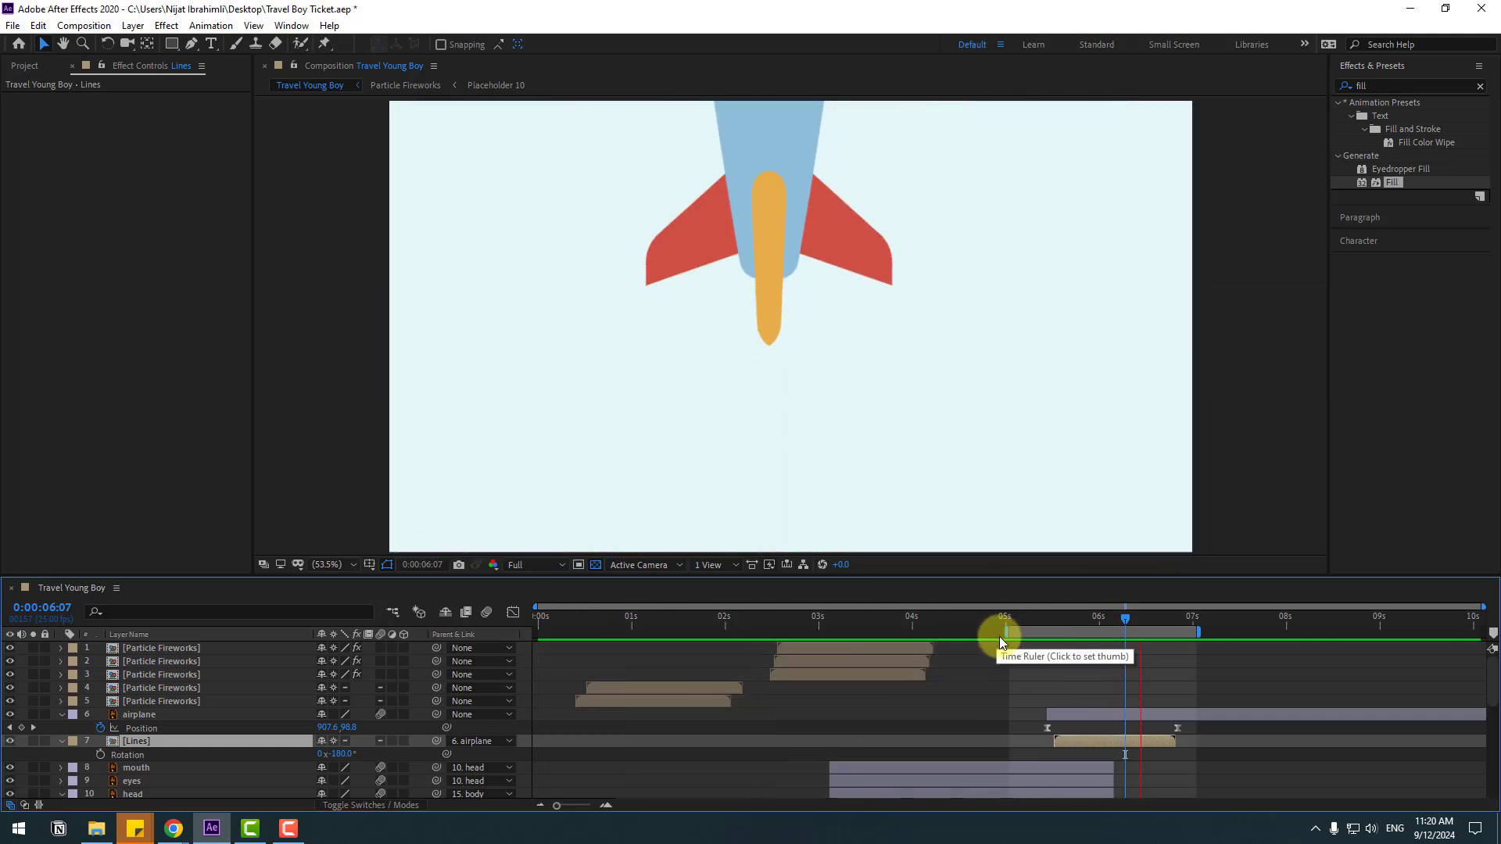
Duplicate the Lines layer, move the copy downward behind the airplane, and preview the wipe
scroll(1001, 480, down, 1)
drag(1086, 621, 1115, 621)
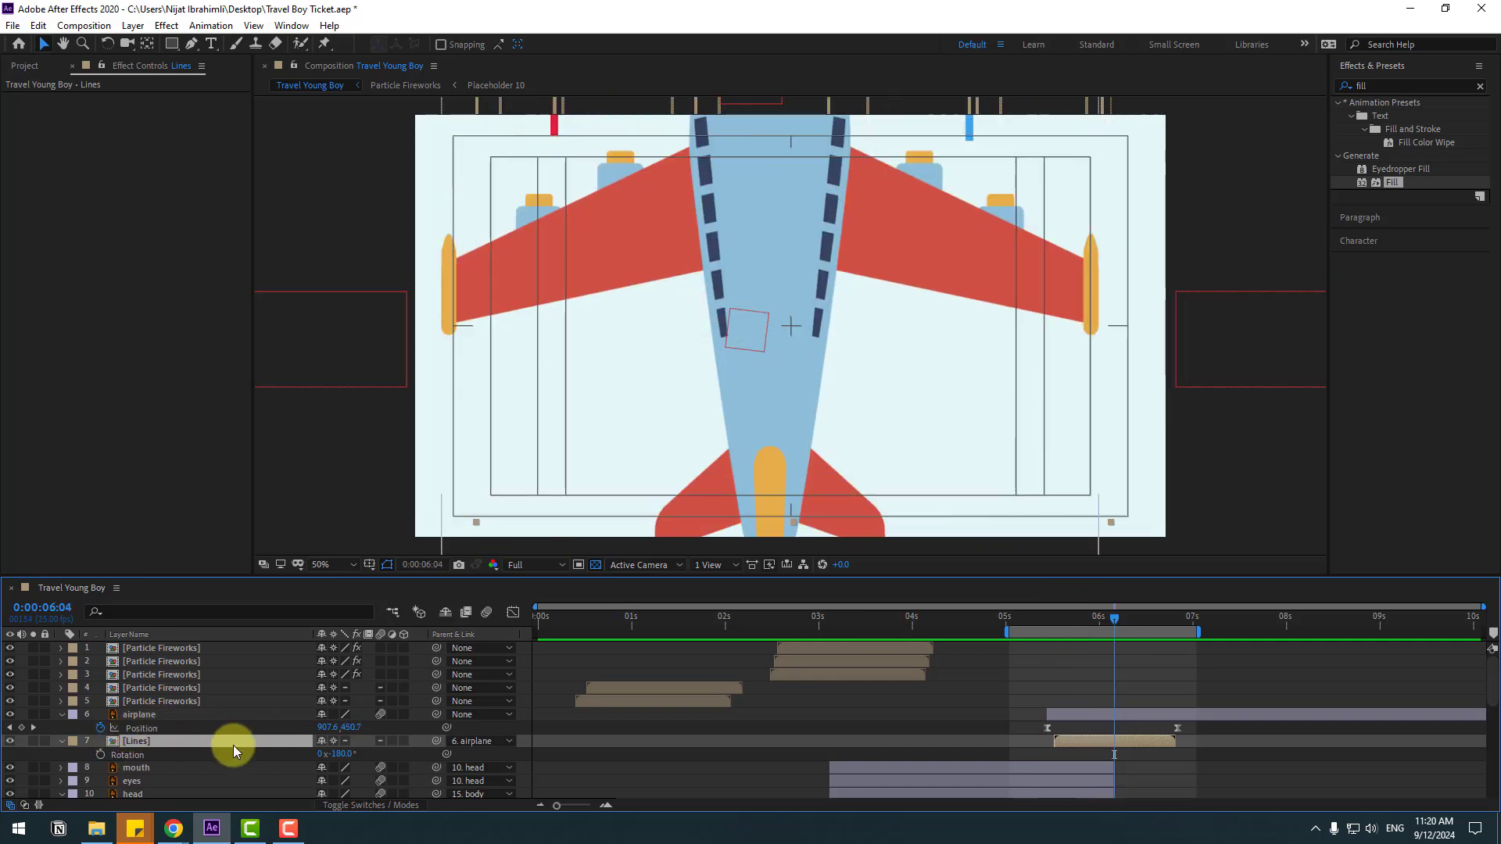
key(ctrl+d)
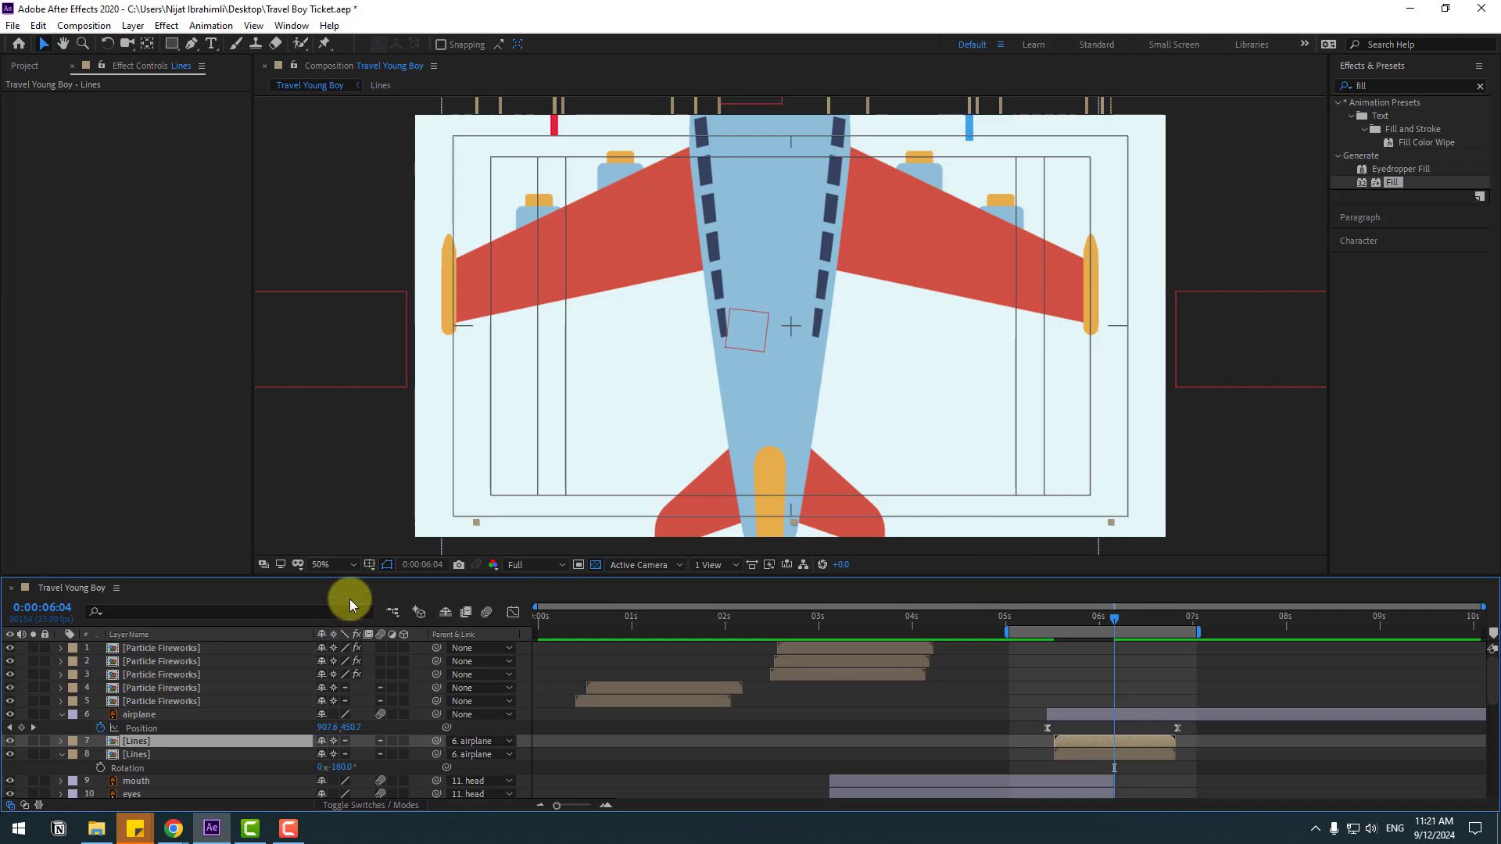
key(shift+Down)
key(shift+Down)
key(shift+Down)
key(shift+Down)
key(shift+Down)
key(comma)
mouse_move(1053, 619)
mouse_down()
mouse_move(1141, 617)
mouse_move(1080, 618)
mouse_up()
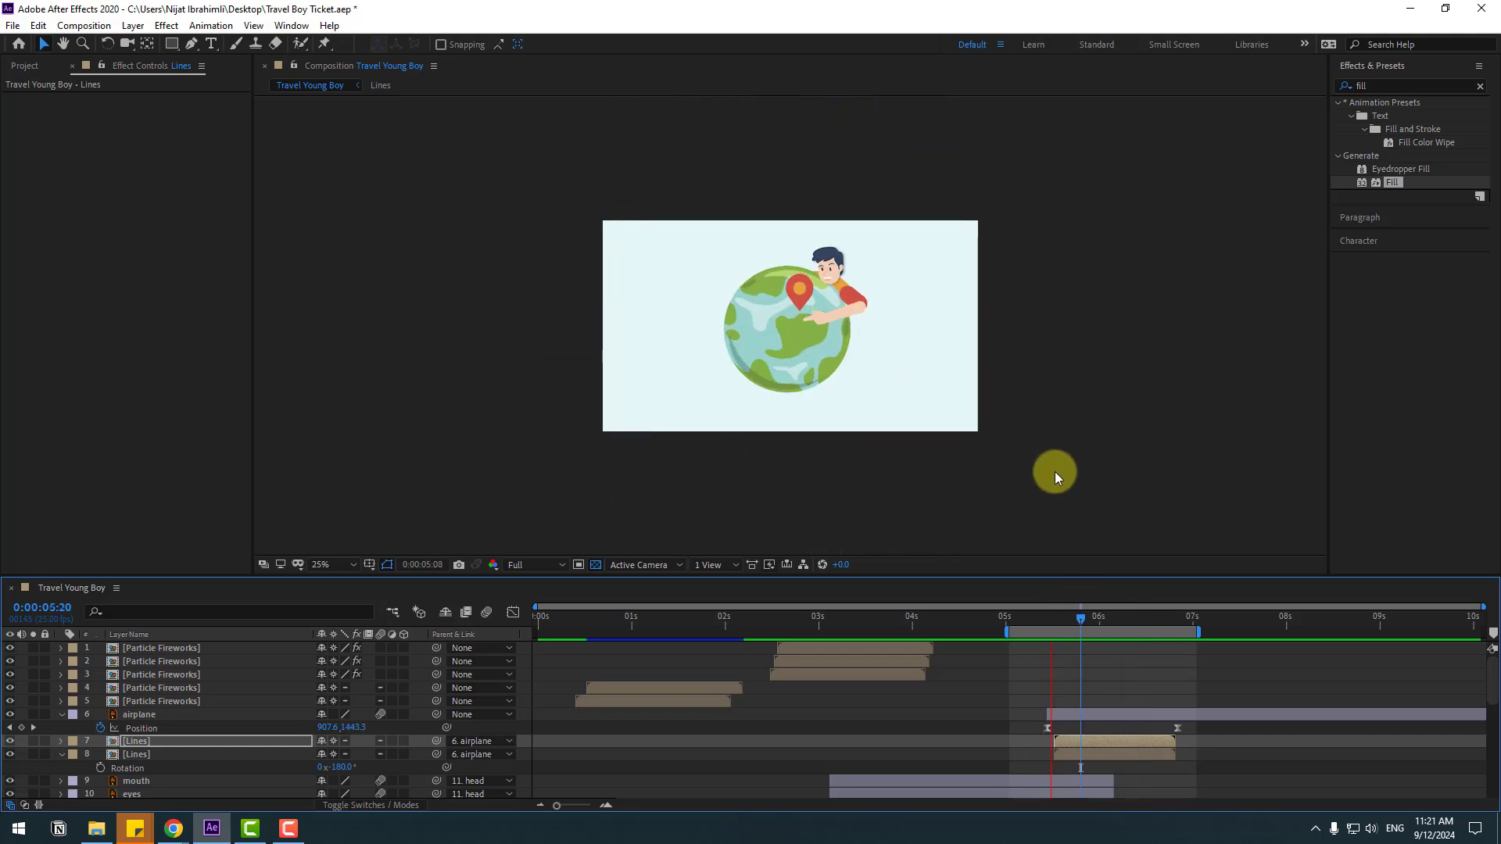